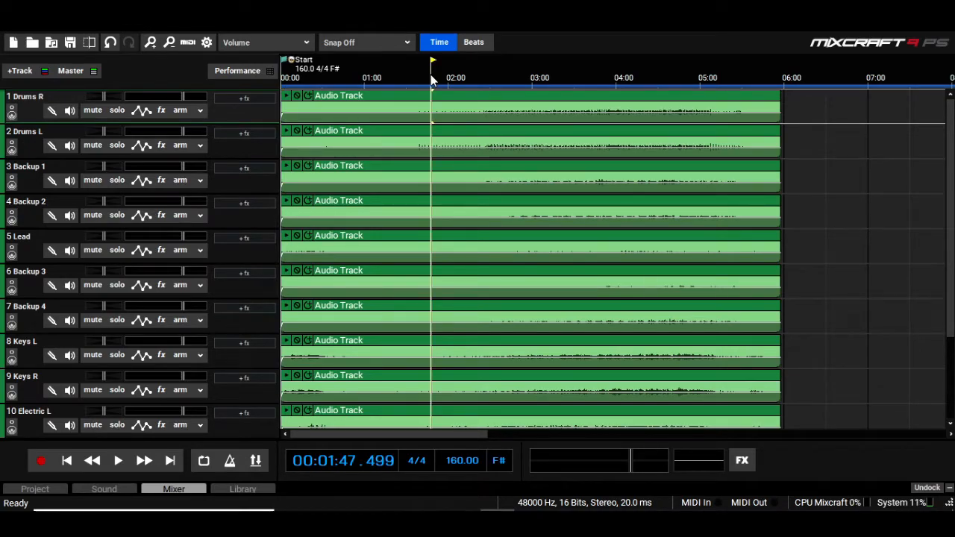
click(552, 70)
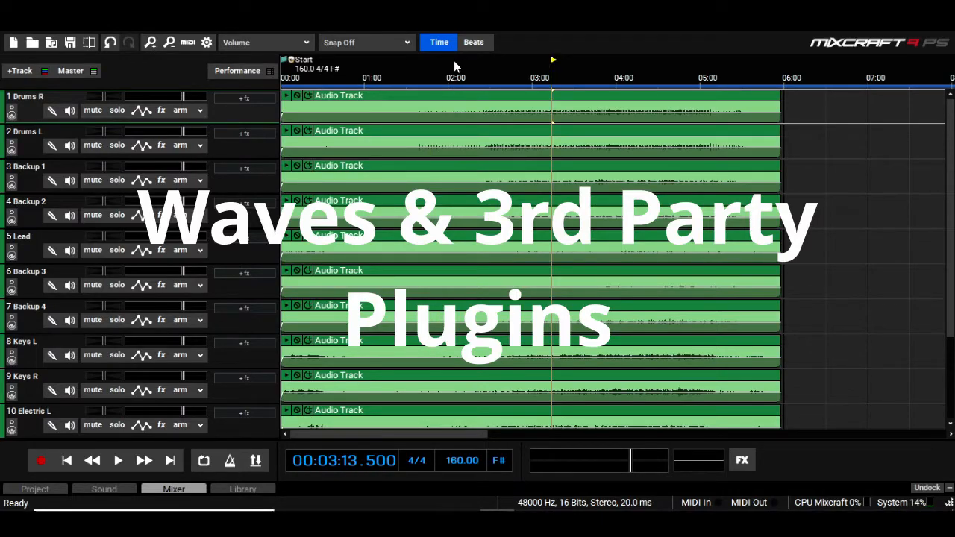
click(431, 74)
click(371, 77)
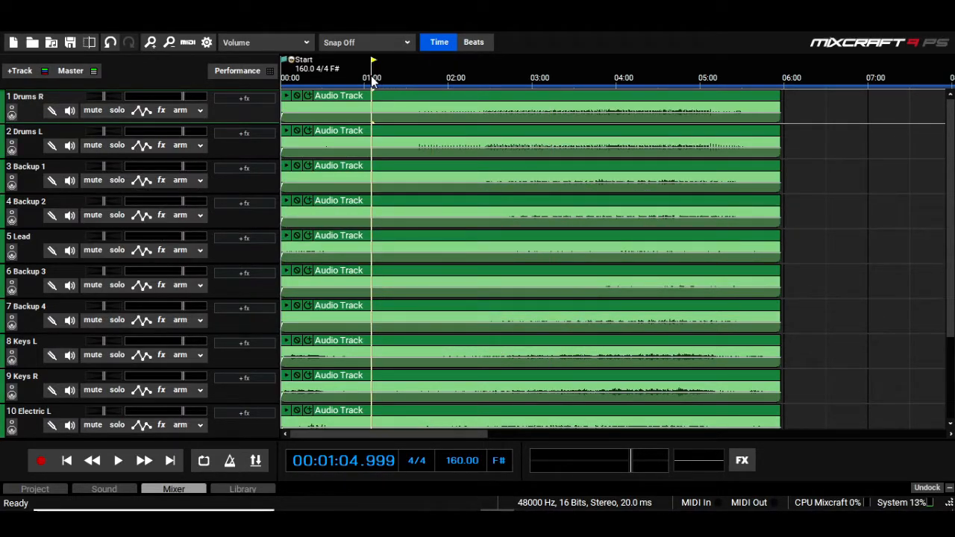
click(362, 77)
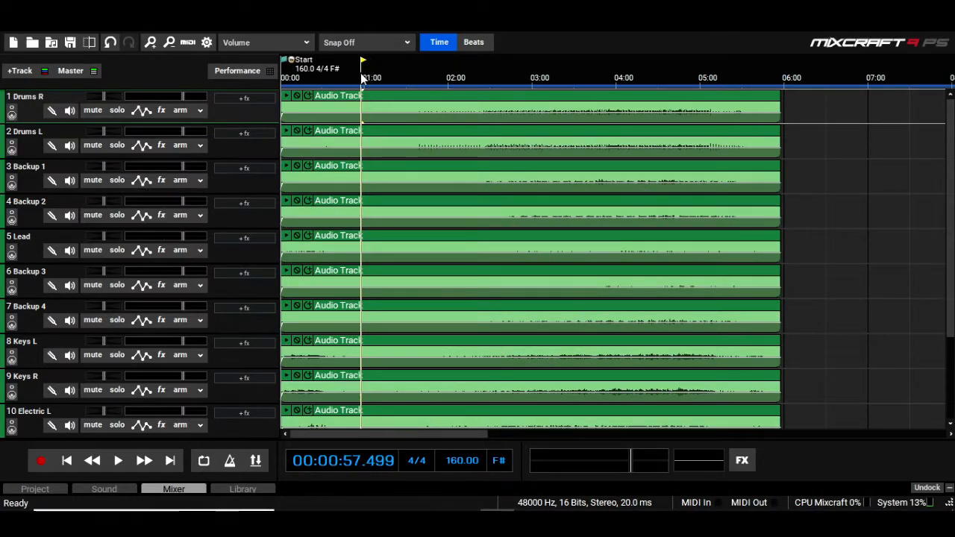
click(426, 74)
click(460, 78)
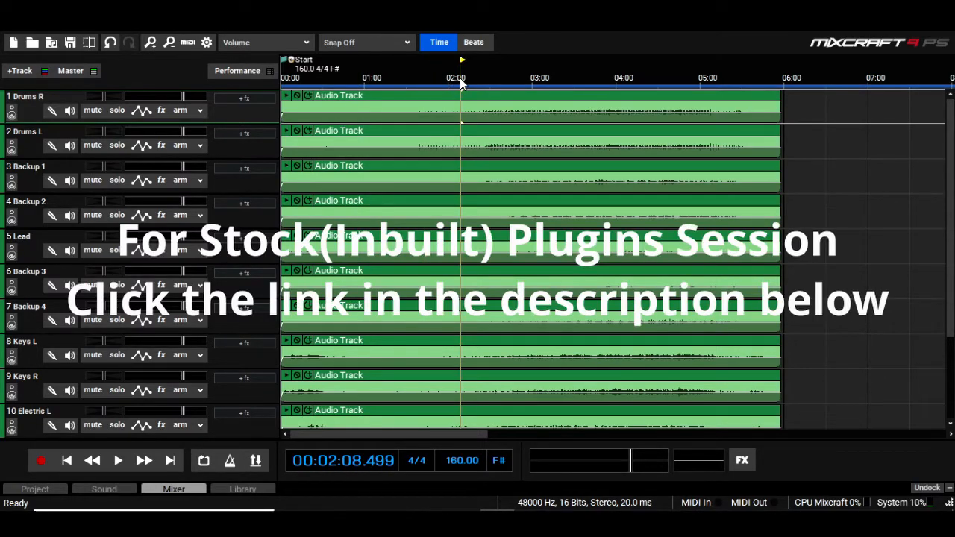
click(520, 77)
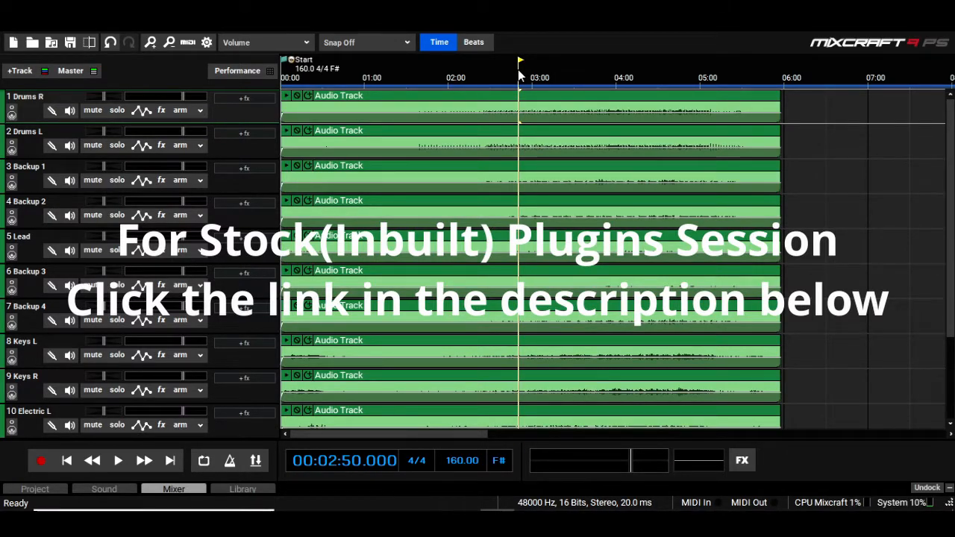
click(570, 74)
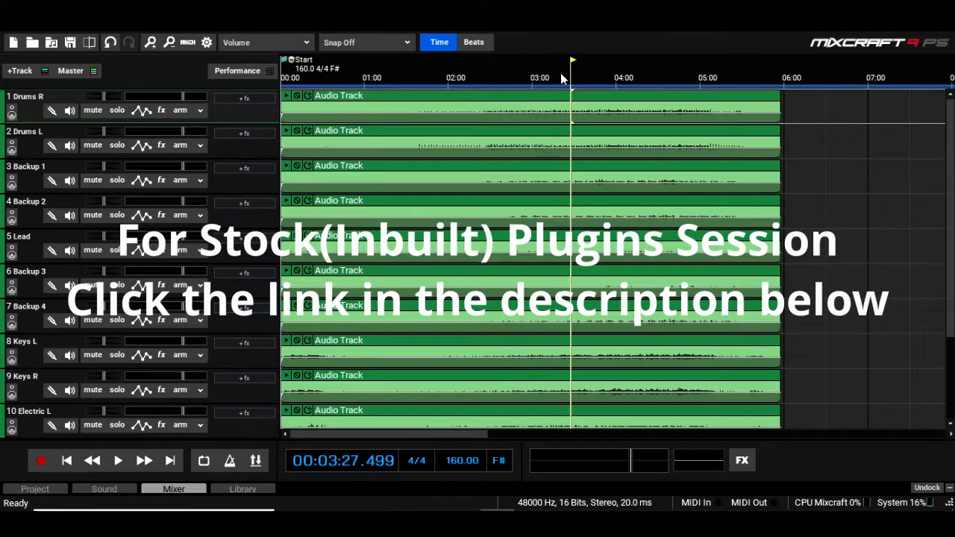
- Play back the unprocessed song from several points on the timeline, including about 02:30, to hear the raw mix
click(461, 72)
click(449, 76)
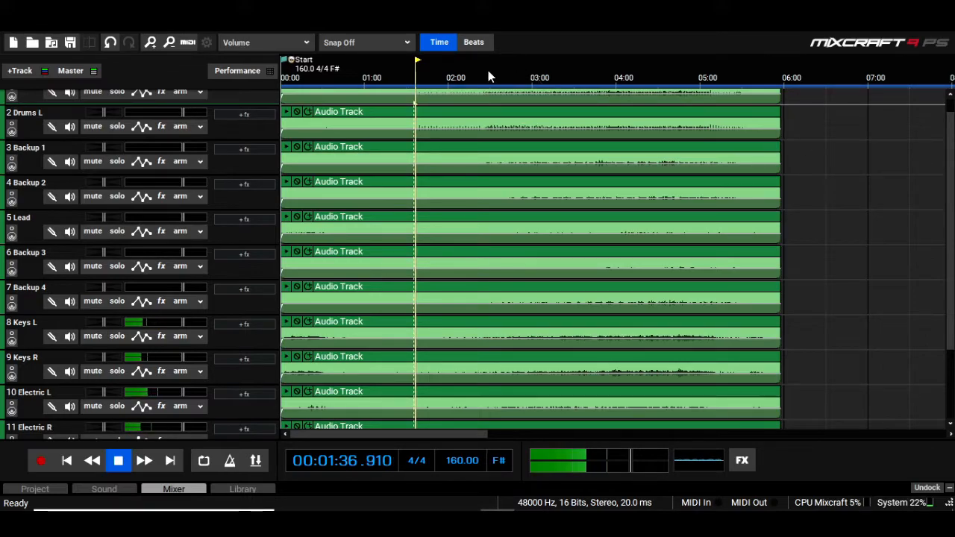
click(488, 71)
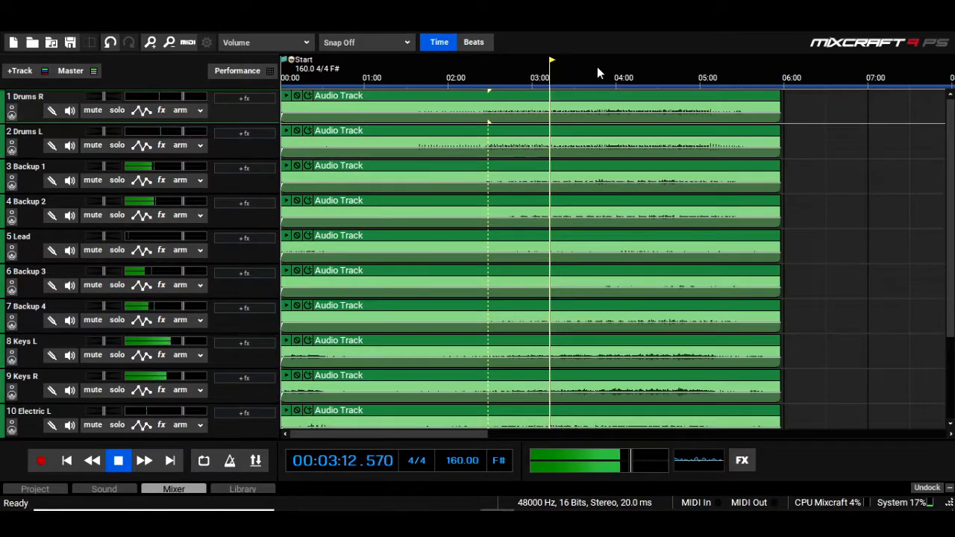
key(space)
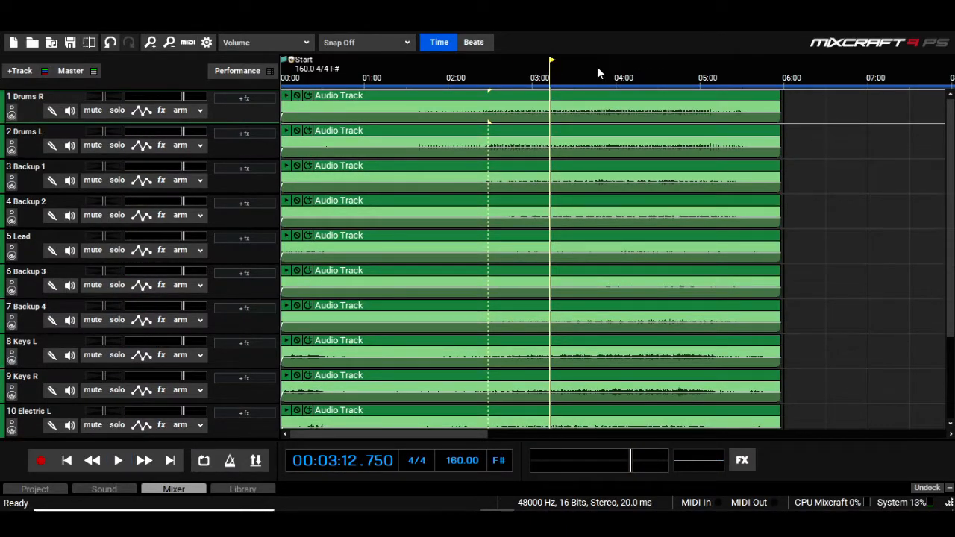
click(597, 66)
click(629, 69)
key(space)
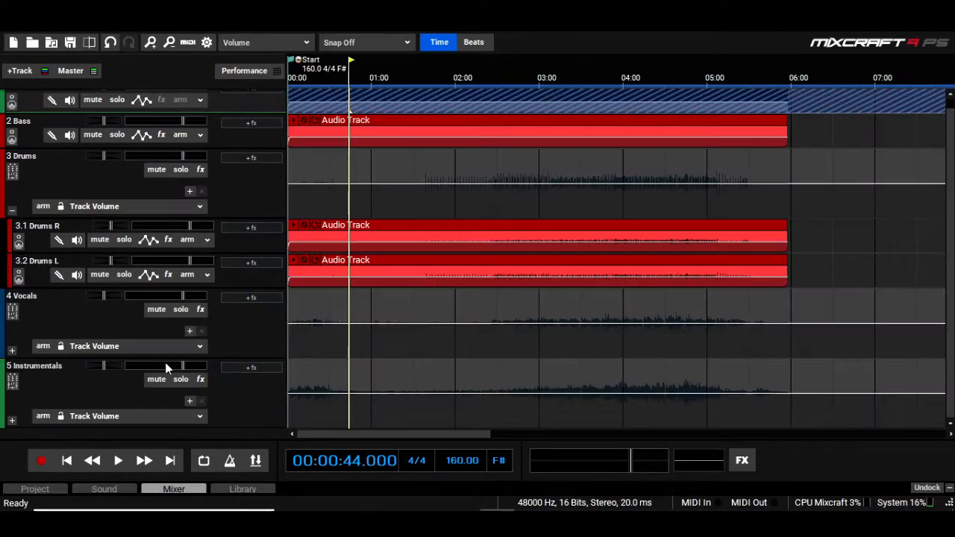
- View the tracks inside the Vocals submix, and collapse both the Drums and Vocals submixes
click(12, 350)
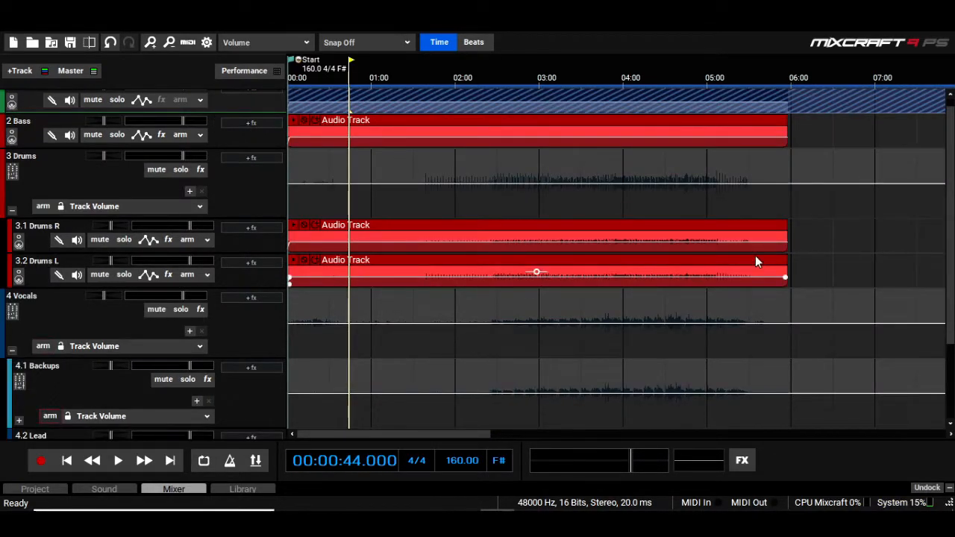
drag(952, 246, 953, 270)
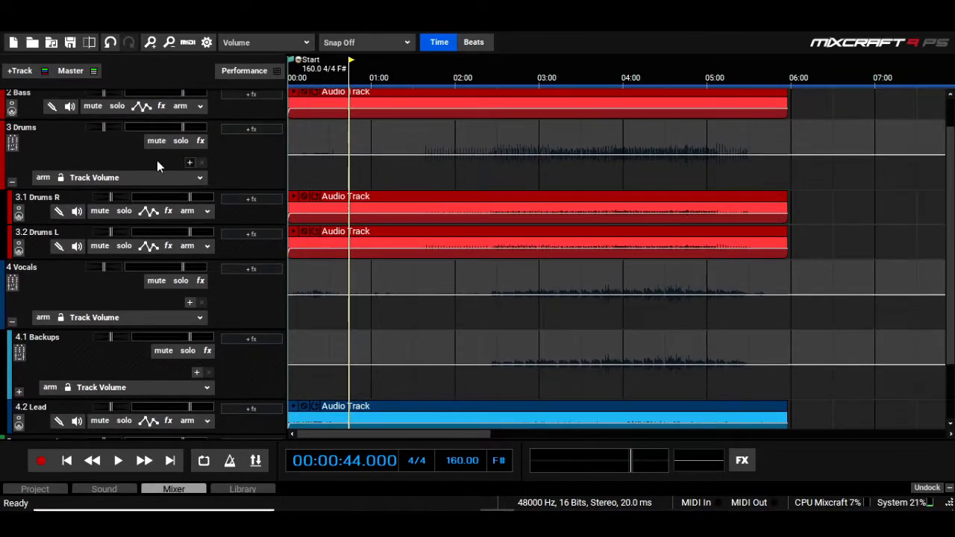
click(12, 181)
click(14, 254)
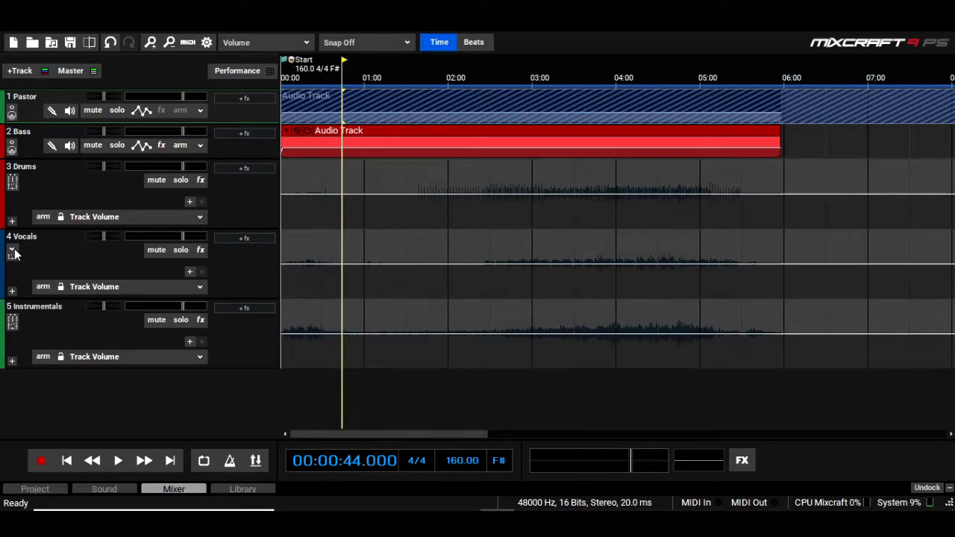
- Select the Bass track and expand the Vocals submix and its nested Backups submix to show their tracks
click(30, 153)
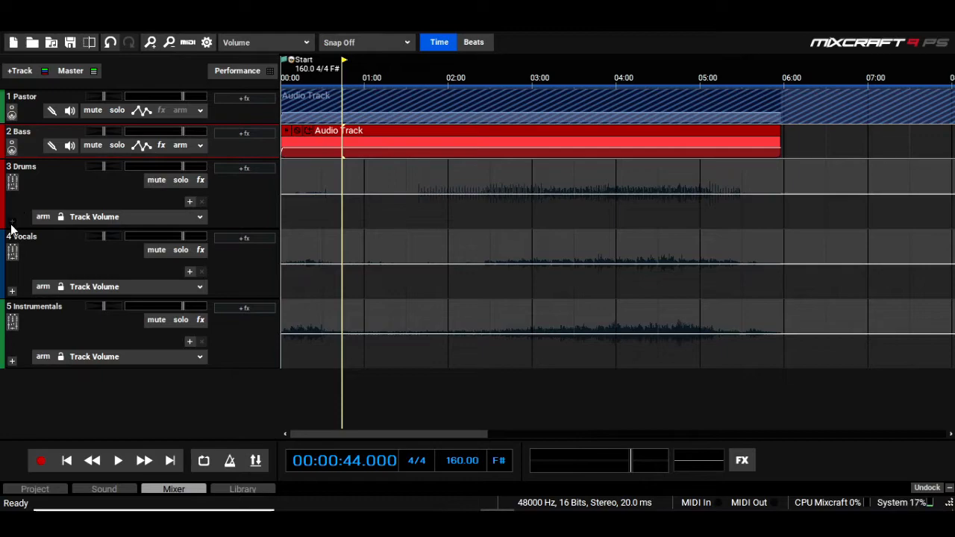
click(12, 221)
click(12, 221)
click(12, 291)
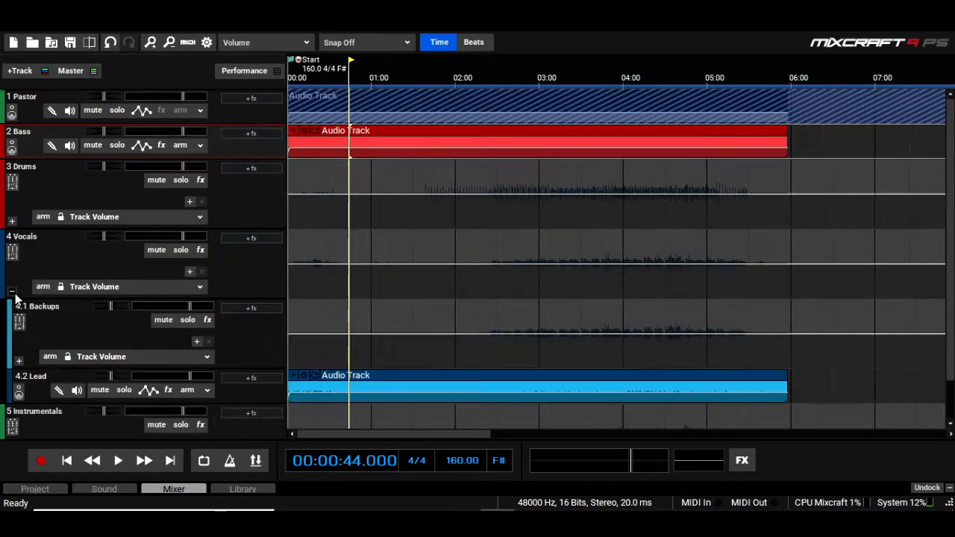
scroll(188, 356, down, 1)
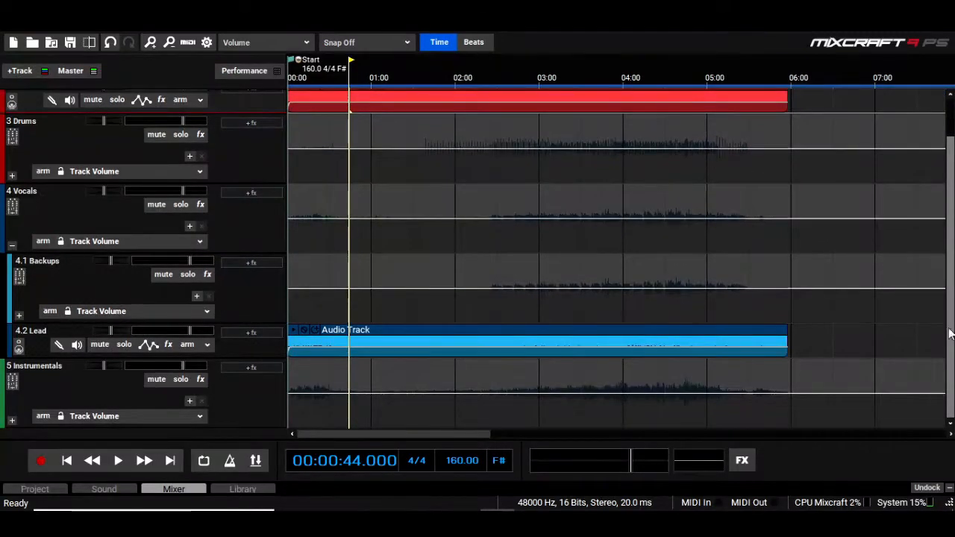
click(19, 316)
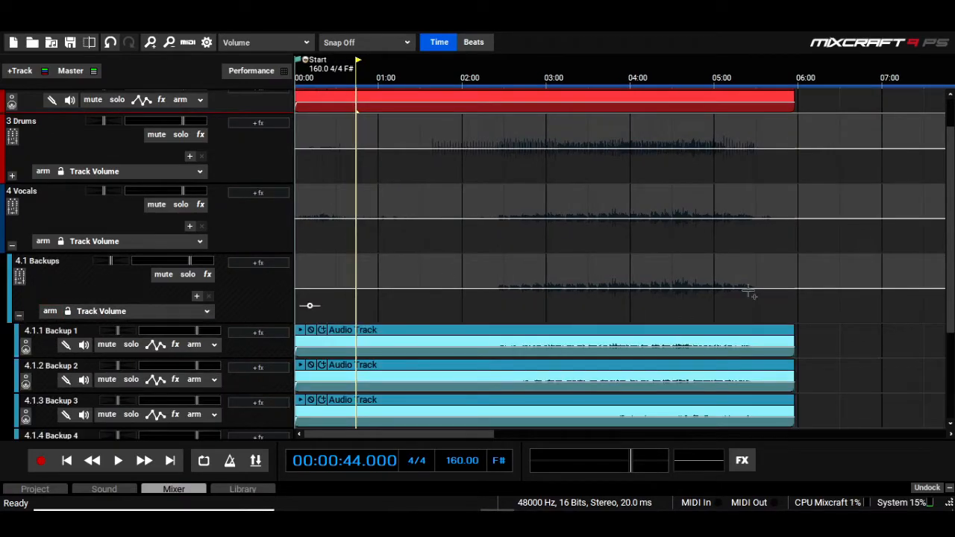
drag(950, 299, 950, 388)
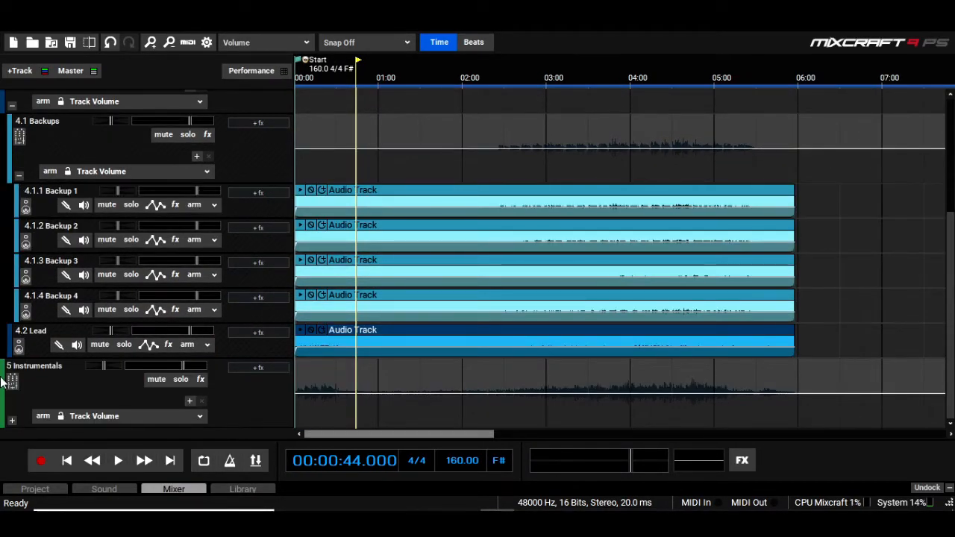
- Expand the Instrumentals submix and its nested Keys and Electric submixes to show their left and right tracks
click(12, 421)
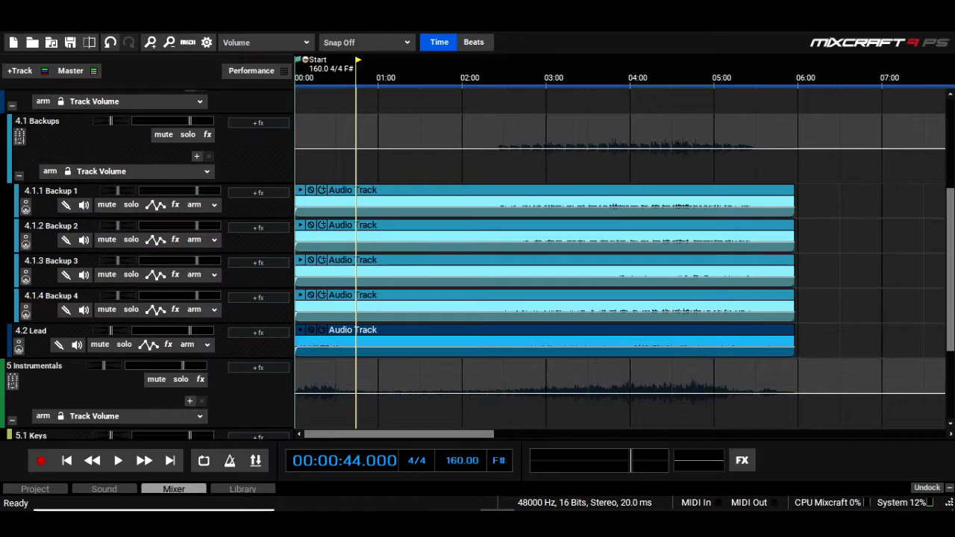
scroll(96, 316, down, 3)
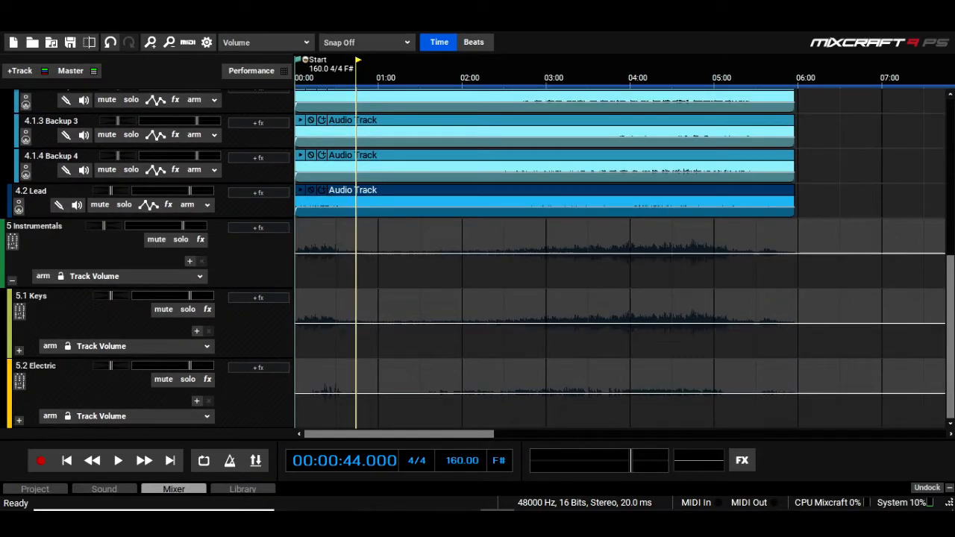
click(18, 350)
drag(950, 321, 954, 444)
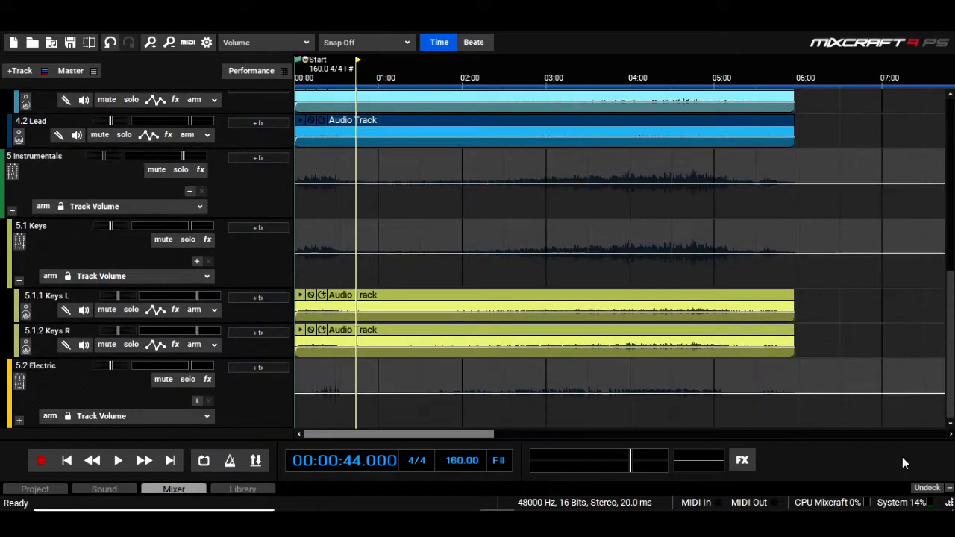
click(19, 420)
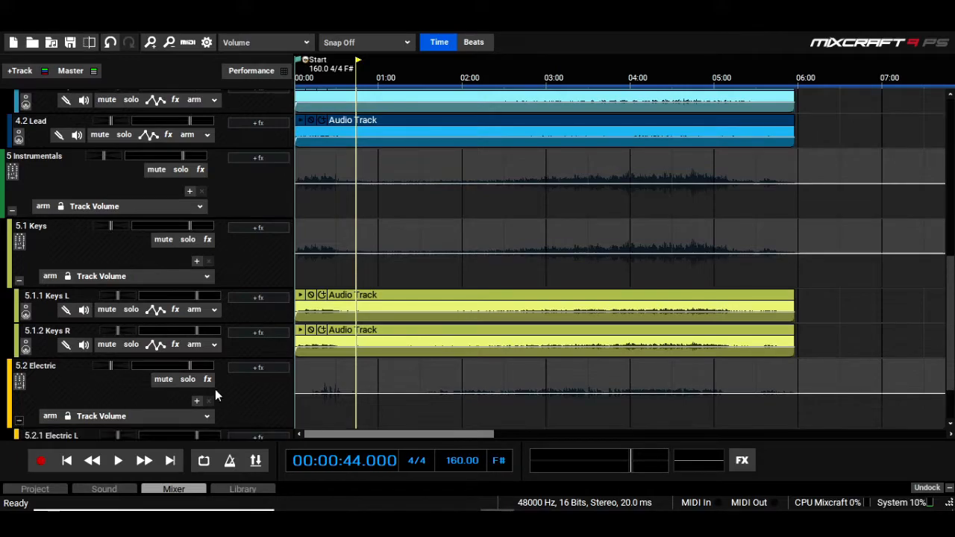
drag(950, 358, 952, 404)
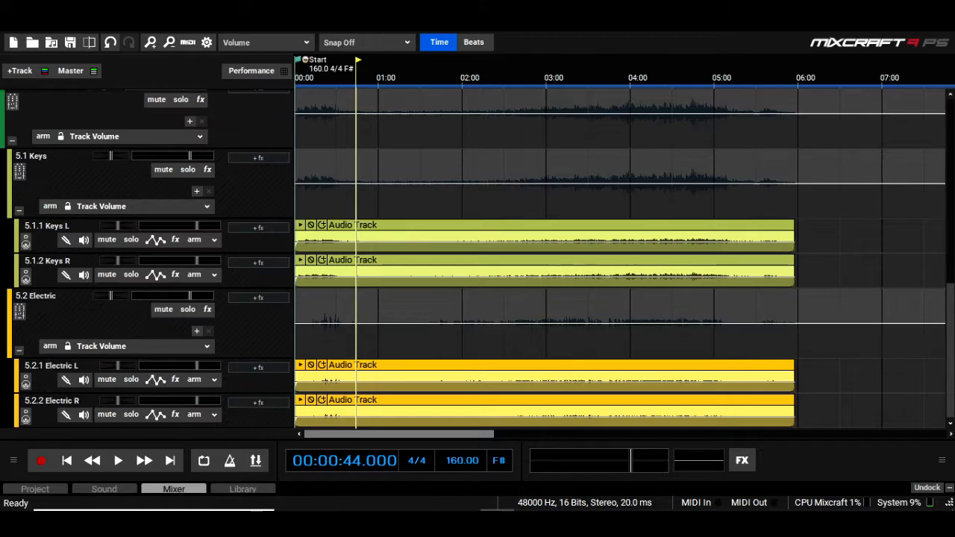
- Expand the Drums submix and solo it while playing the song from about 02:53
drag(953, 369, 952, 286)
scroll(188, 129, up, 7)
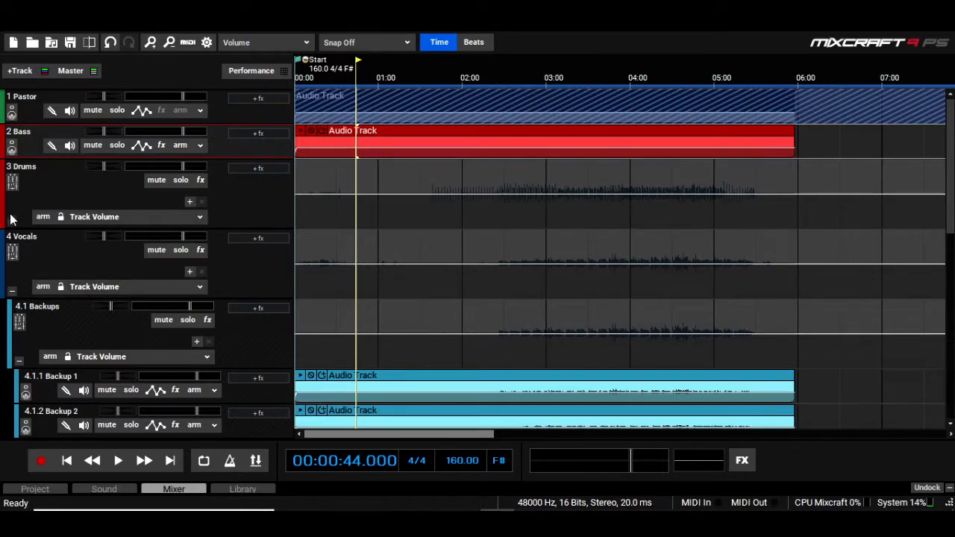
click(11, 222)
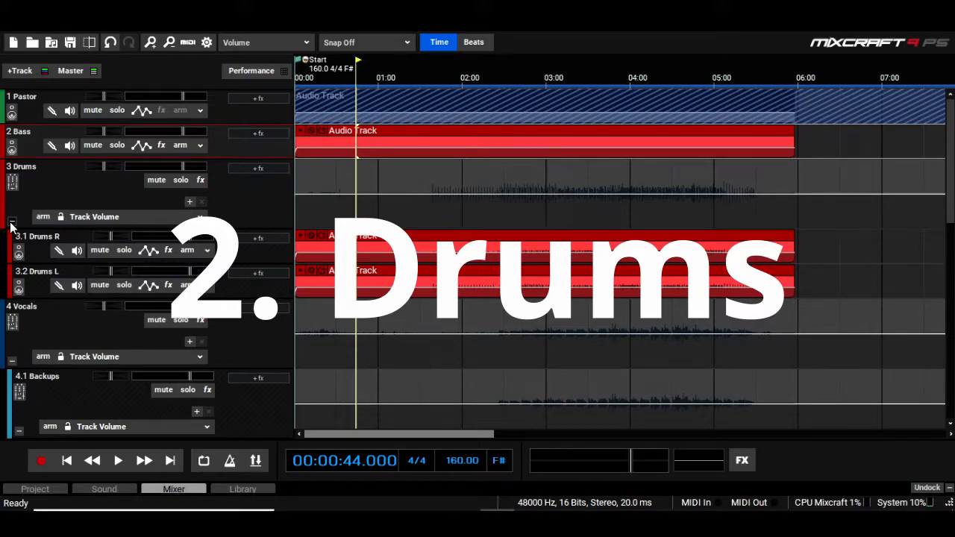
click(536, 69)
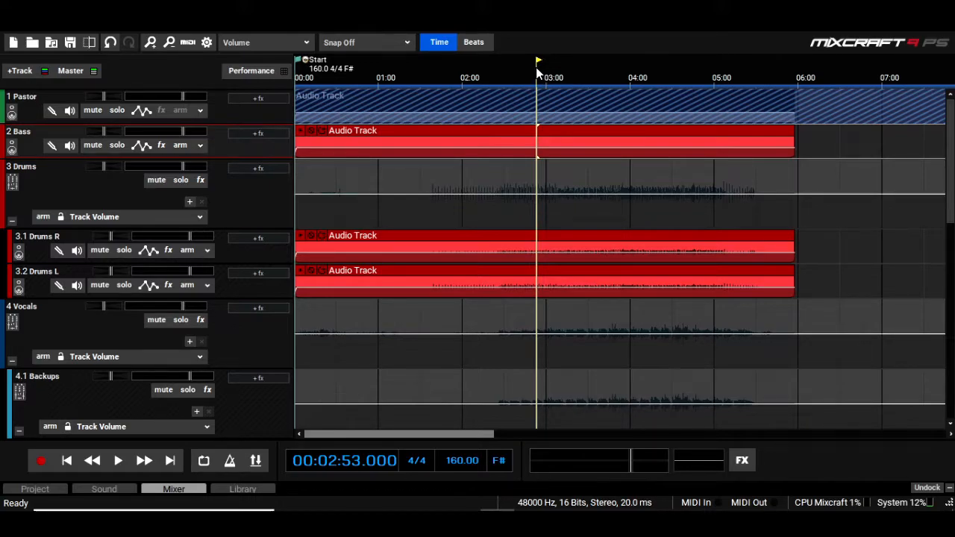
key(space)
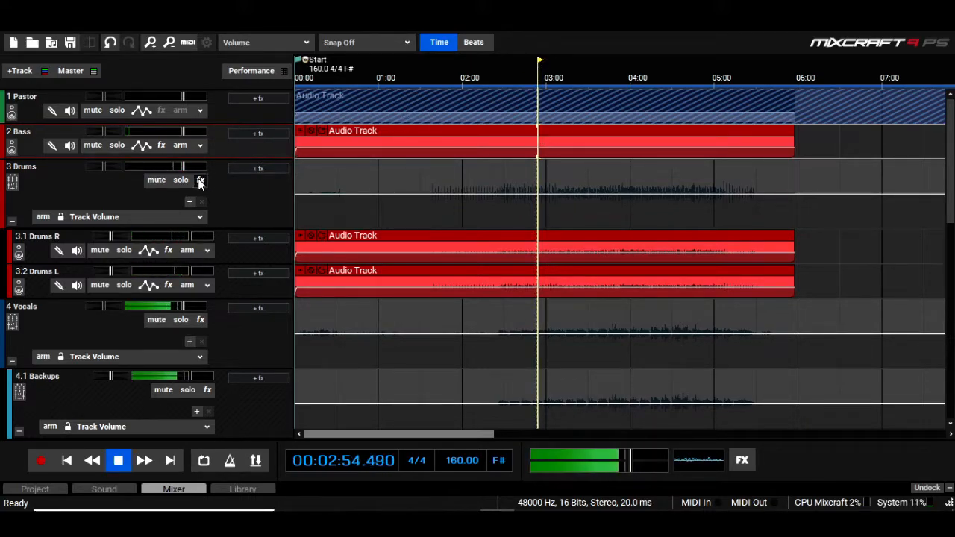
click(182, 182)
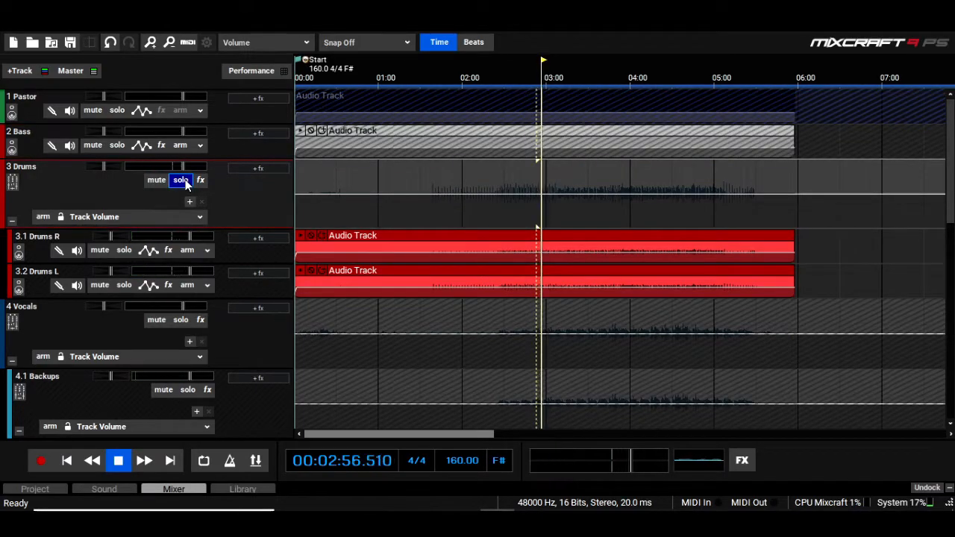
- Collapse the Vocals and Instrumentals submixes, listen to the soloed drums, and stop playback
click(12, 360)
scroll(12, 367, down, 3)
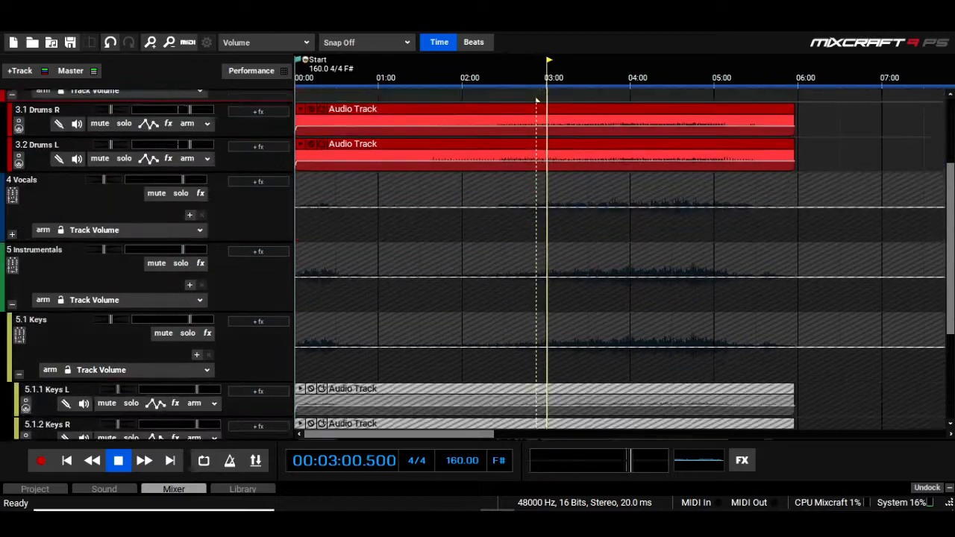
scroll(13, 367, down, 1)
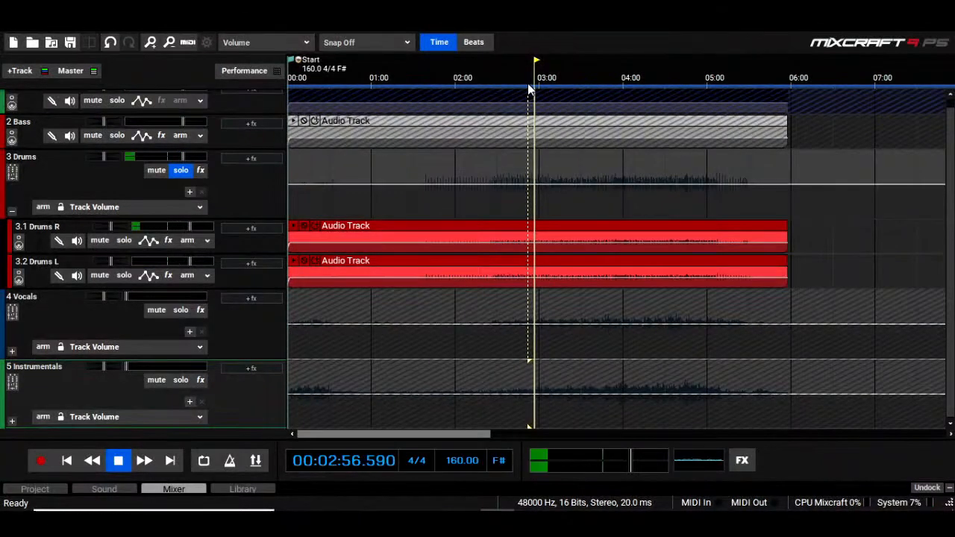
key(space)
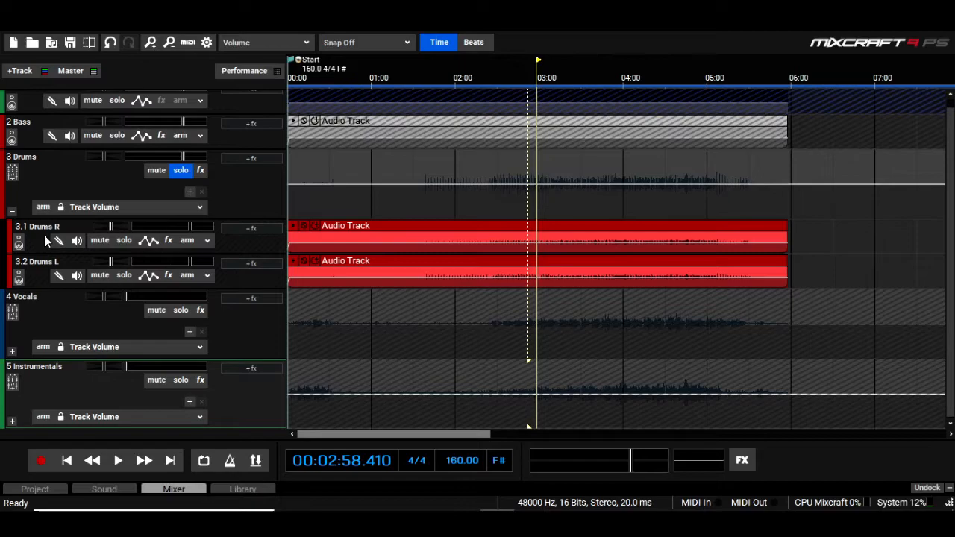
- Pan the Drums R track fully right and the Drums L track fully left
click(114, 226)
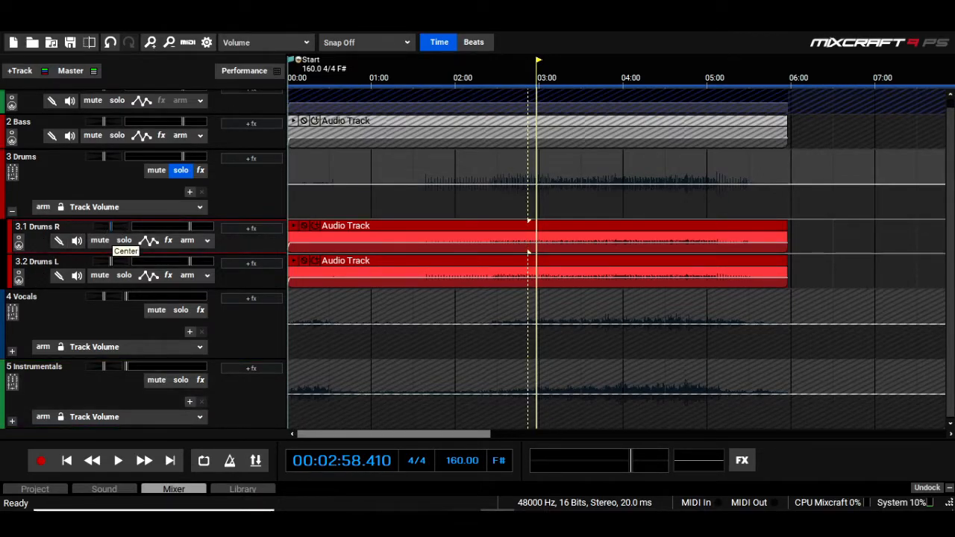
drag(111, 228, 228, 277)
drag(112, 262, 2, 261)
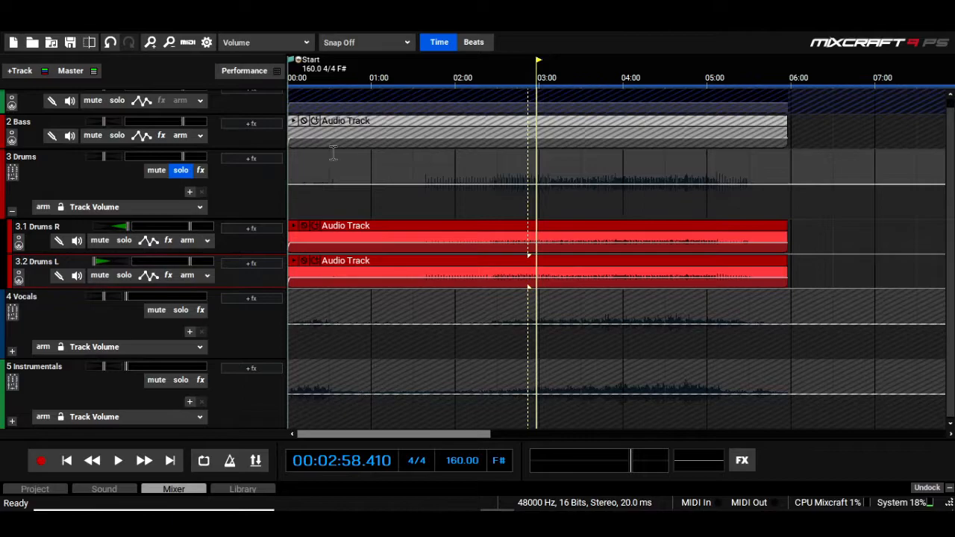
- Insert the H-EQ Stereo effect on the Drums submix and play the drums with the EQ window fully in view
click(251, 159)
text(h e)
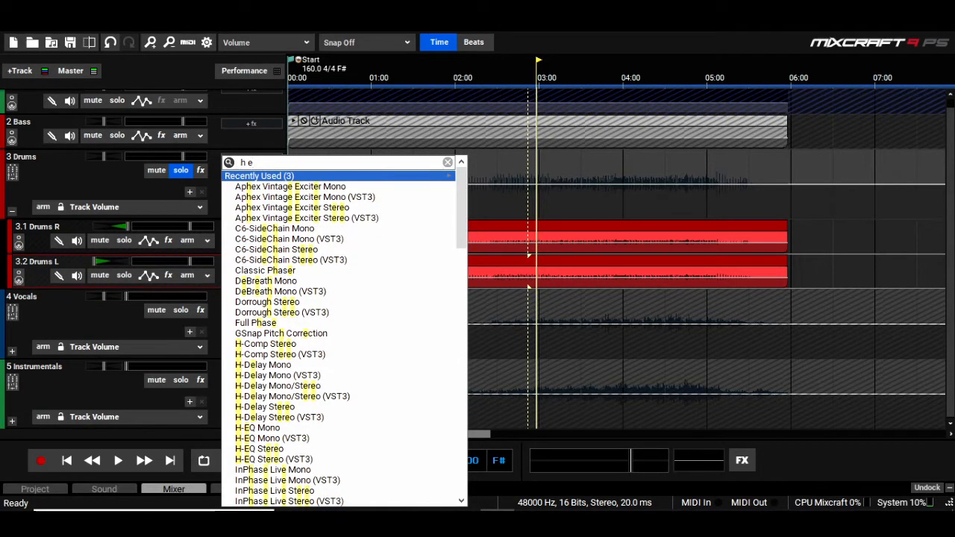
text(q)
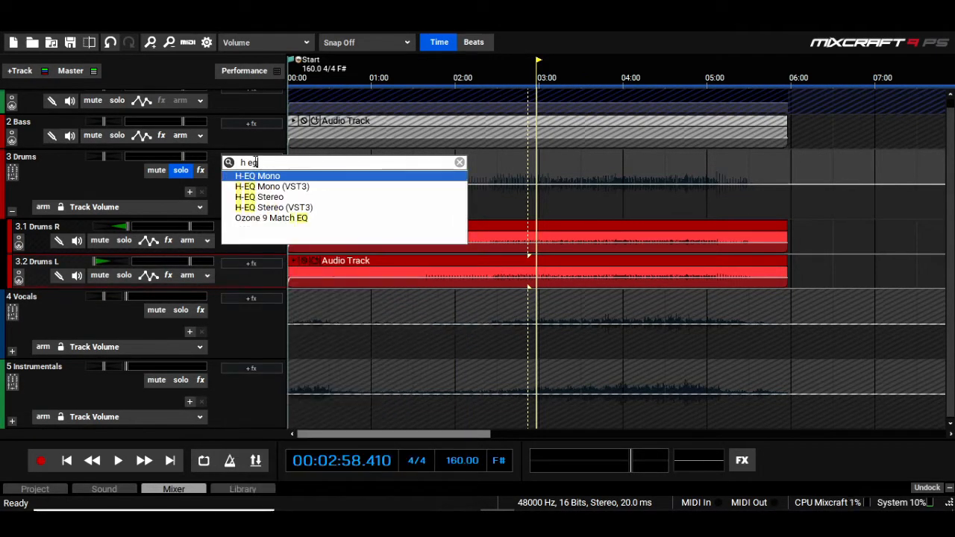
click(267, 197)
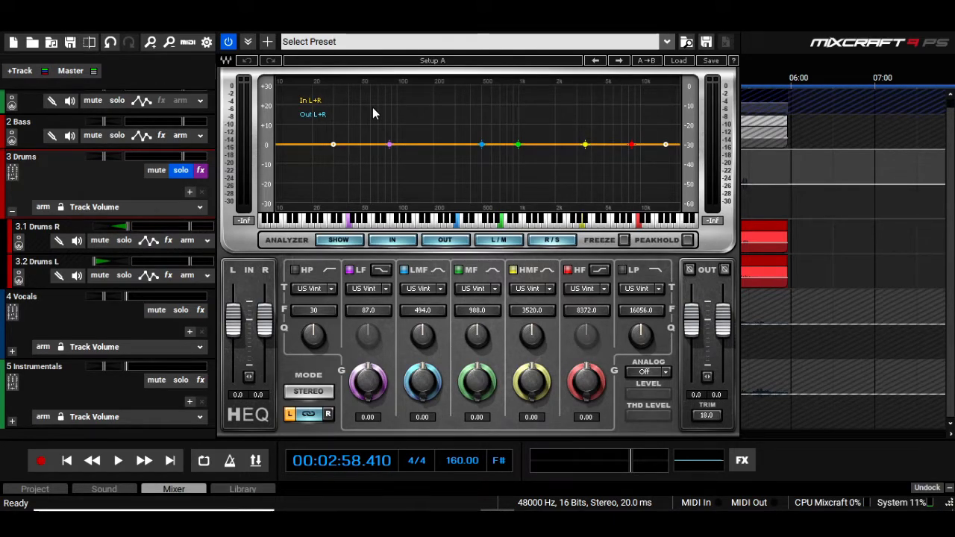
drag(445, 25, 511, 161)
key(space)
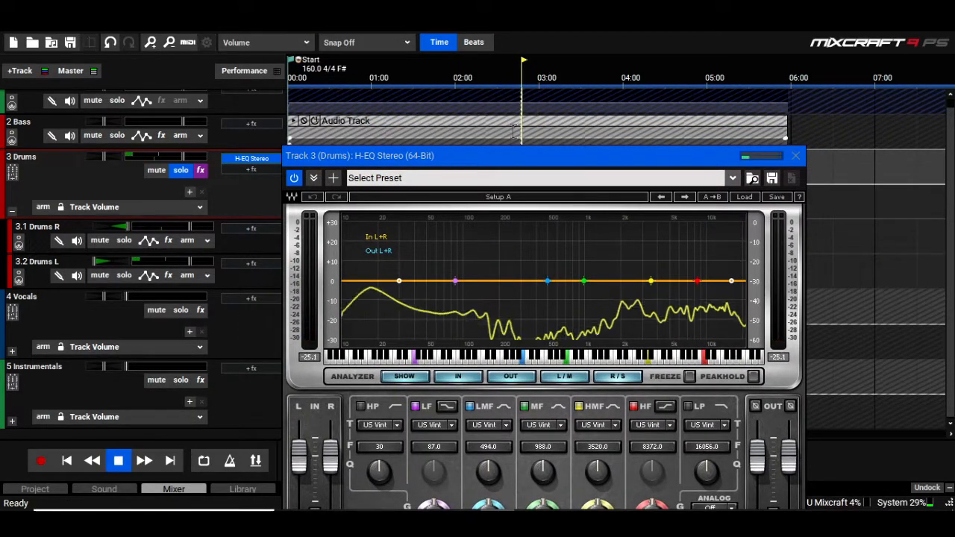
drag(505, 160, 520, 62)
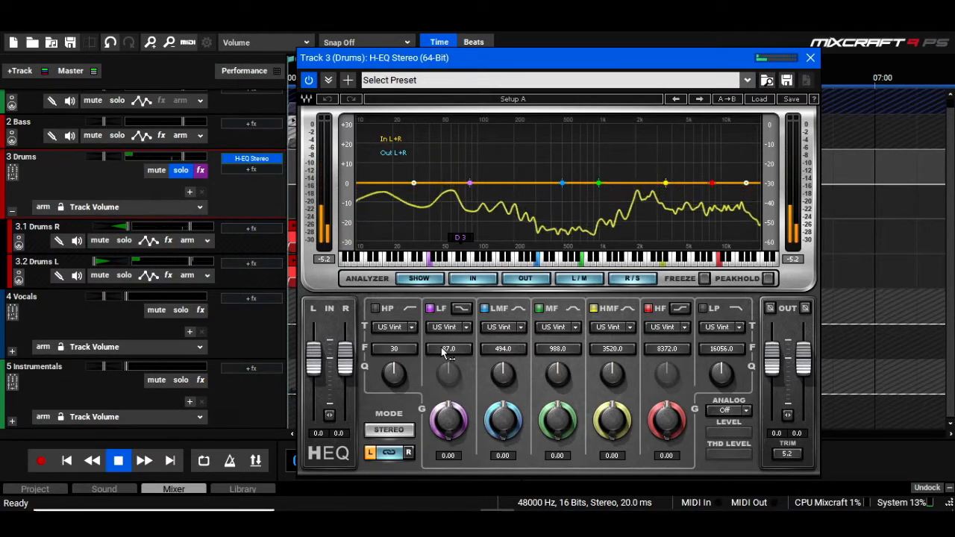
- Make the H-EQ's LF band a narrow Digital 2 bell and boost its gain to 18 dB
click(462, 309)
drag(451, 375, 451, 325)
drag(439, 419, 438, 404)
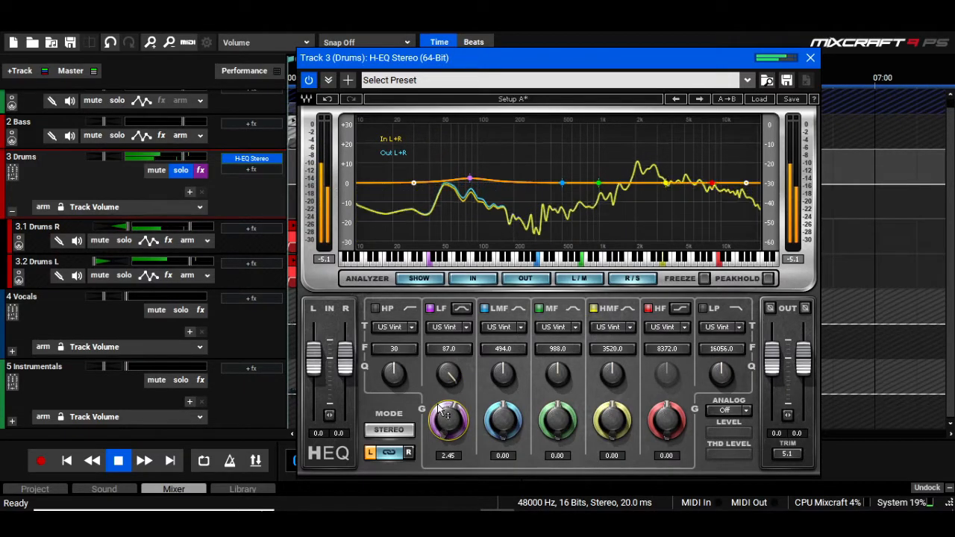
click(466, 328)
click(470, 437)
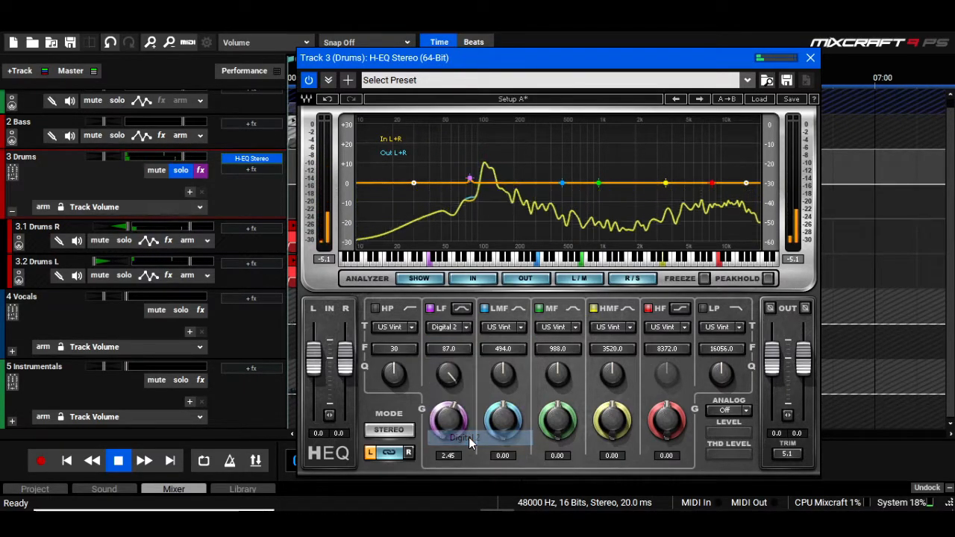
drag(450, 419, 451, 351)
- Compare the boosted drums with the EQ bypassed and enabled, and fine-tune the LF band's frequency to 242 Hz
click(308, 80)
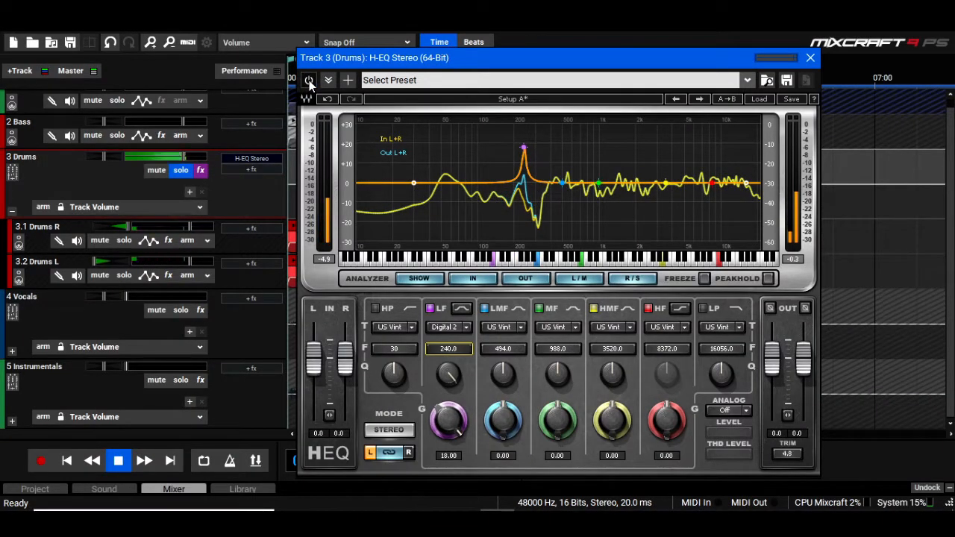
click(308, 80)
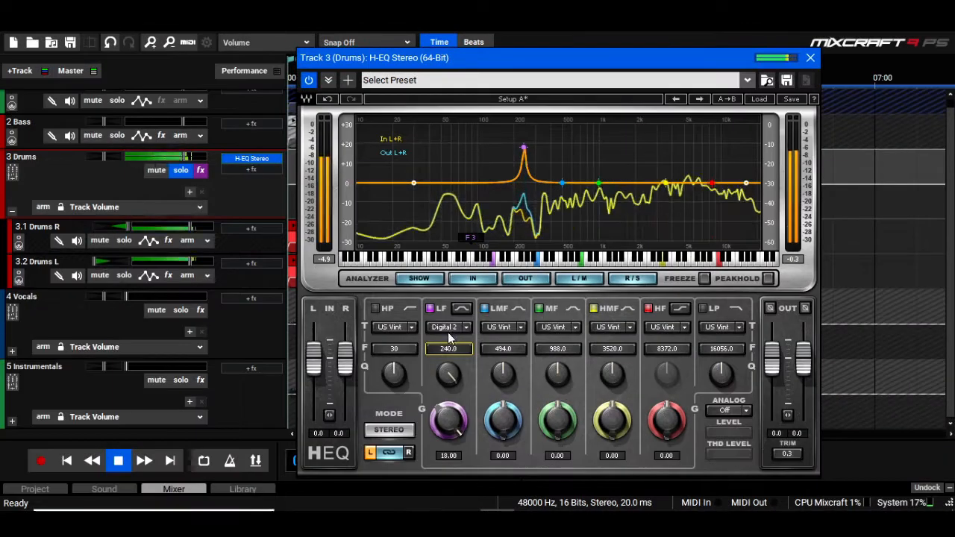
drag(448, 349, 449, 344)
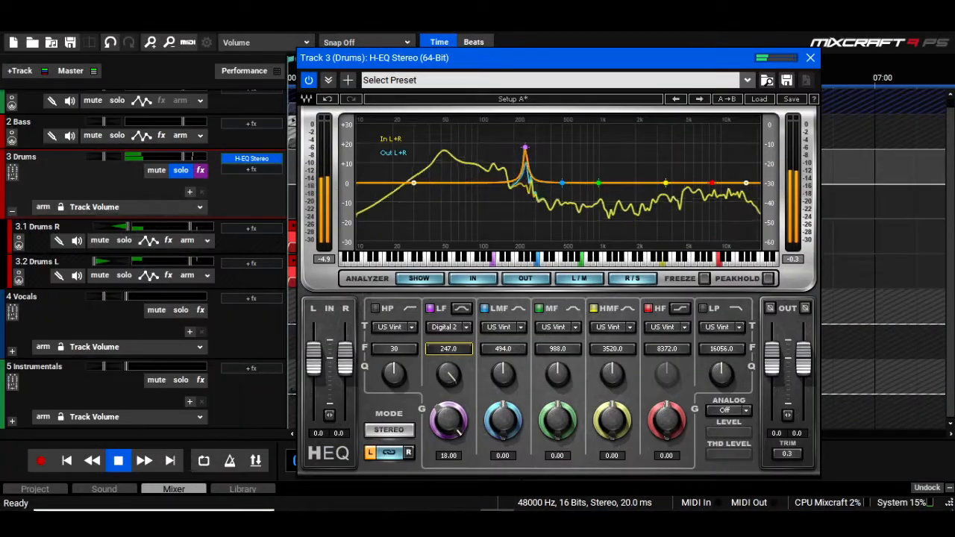
- Cut the LF band's gain to -17.15 dB and widen its Q
drag(450, 376, 450, 375)
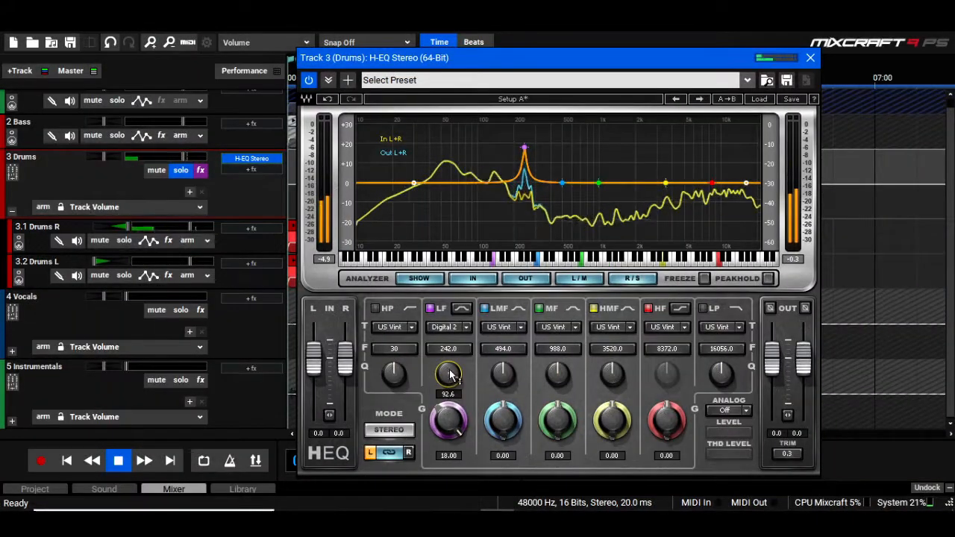
drag(448, 422, 448, 472)
drag(449, 375, 449, 376)
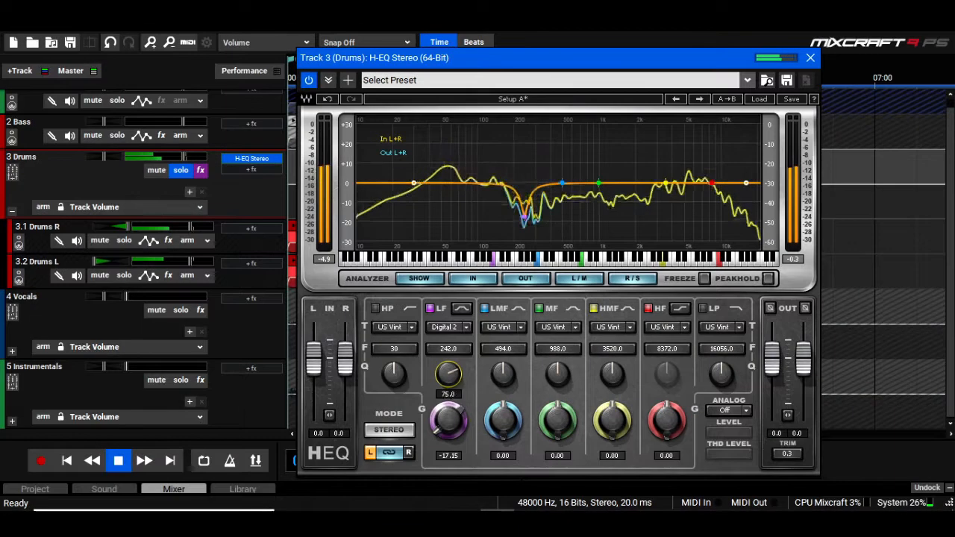
- Compare the drums with the H-EQ bypassed and enabled, close the EQ, and stop playback
click(308, 81)
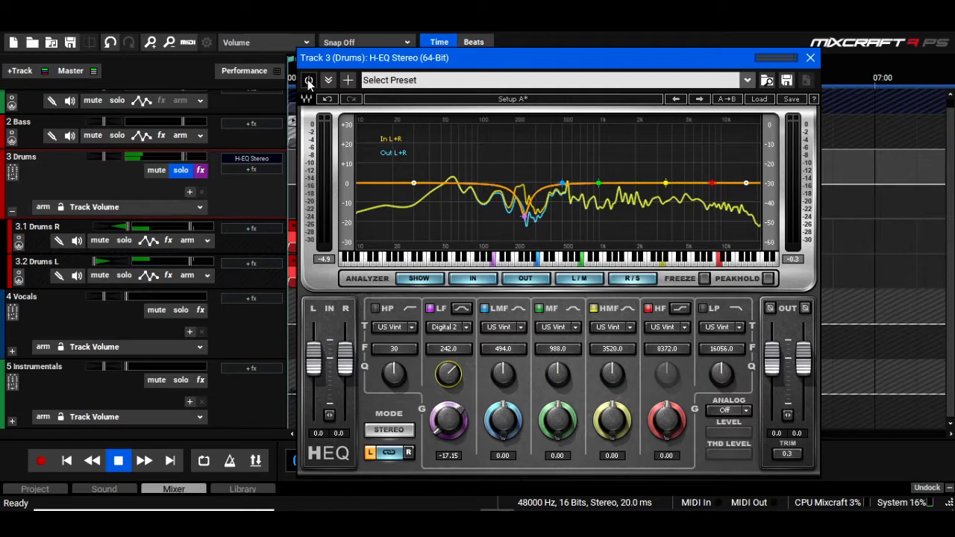
click(309, 82)
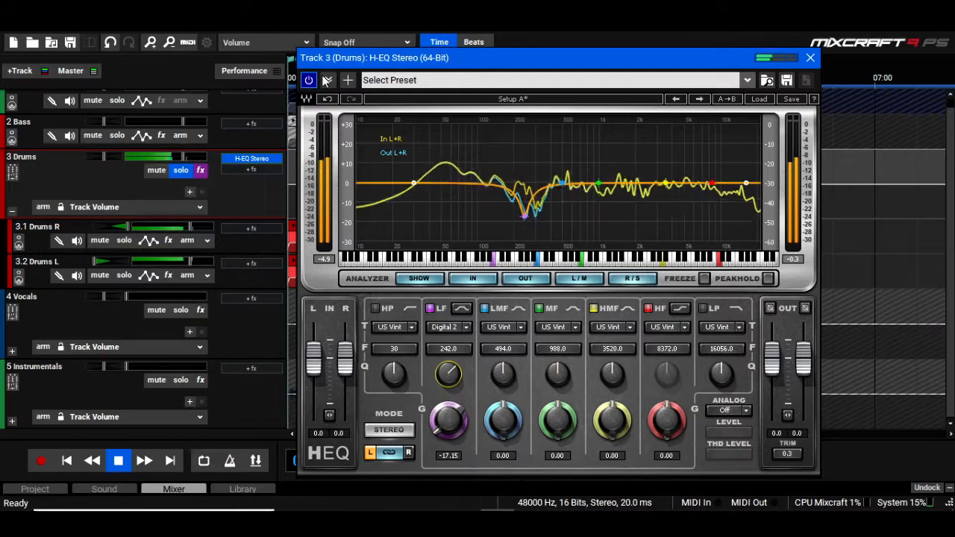
click(808, 59)
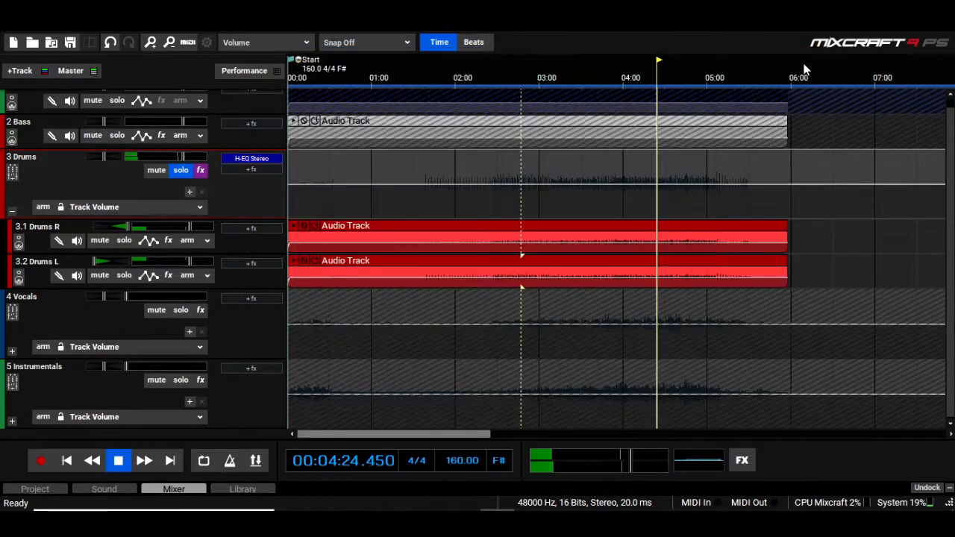
key(space)
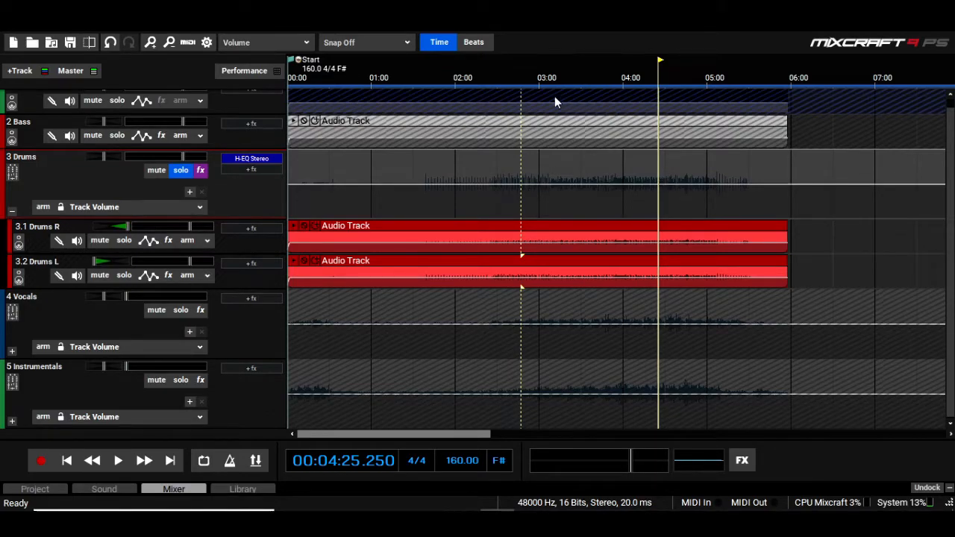
- Review the H-EQ settings on the Drums submix and play the drums from about 02:43
click(525, 77)
click(568, 77)
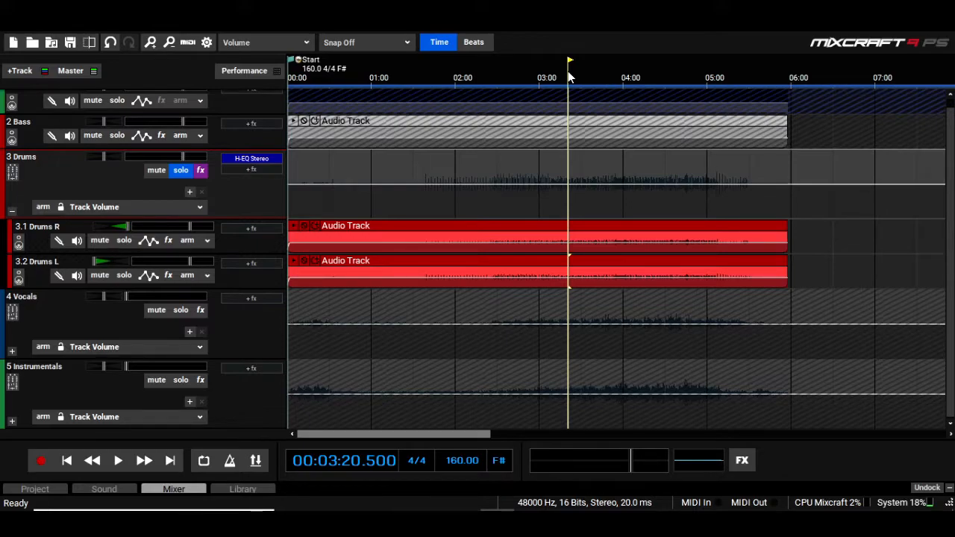
click(237, 160)
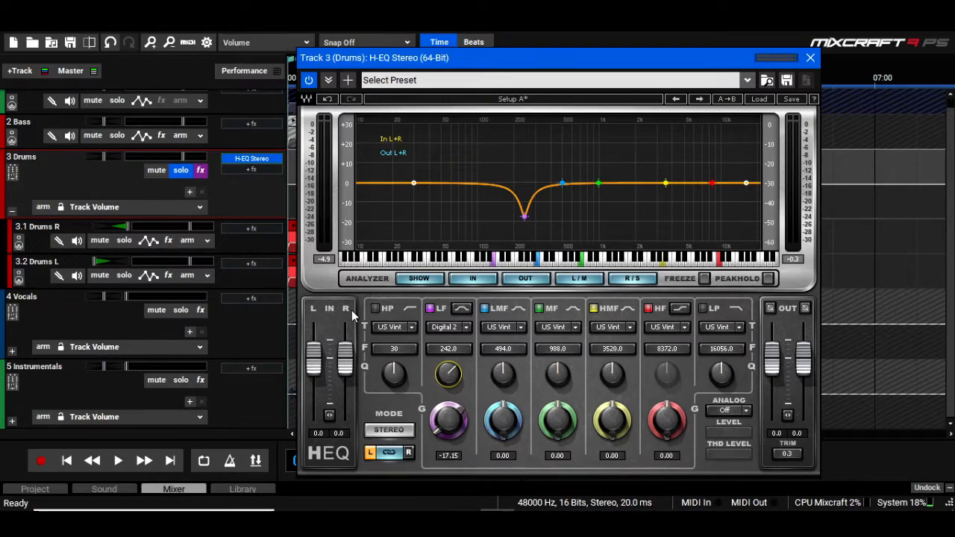
click(809, 58)
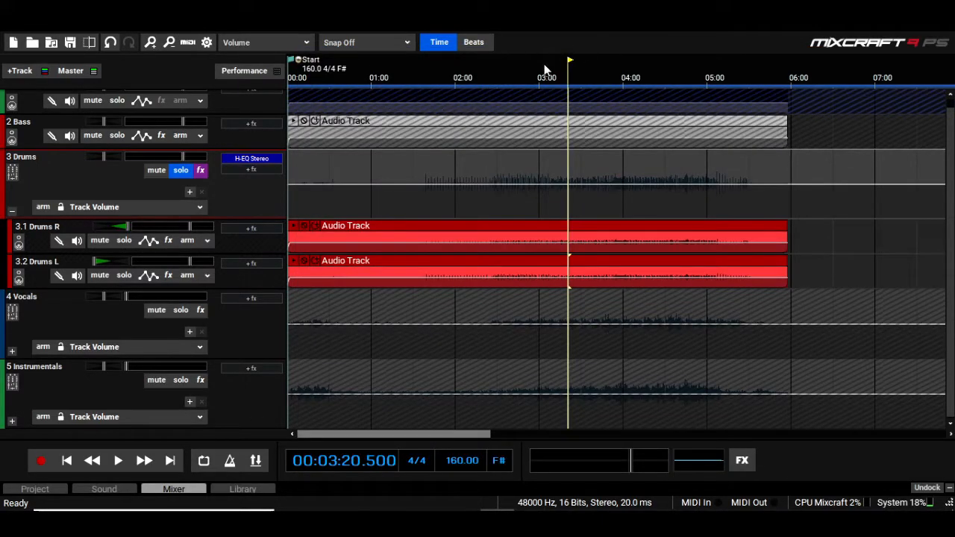
click(515, 66)
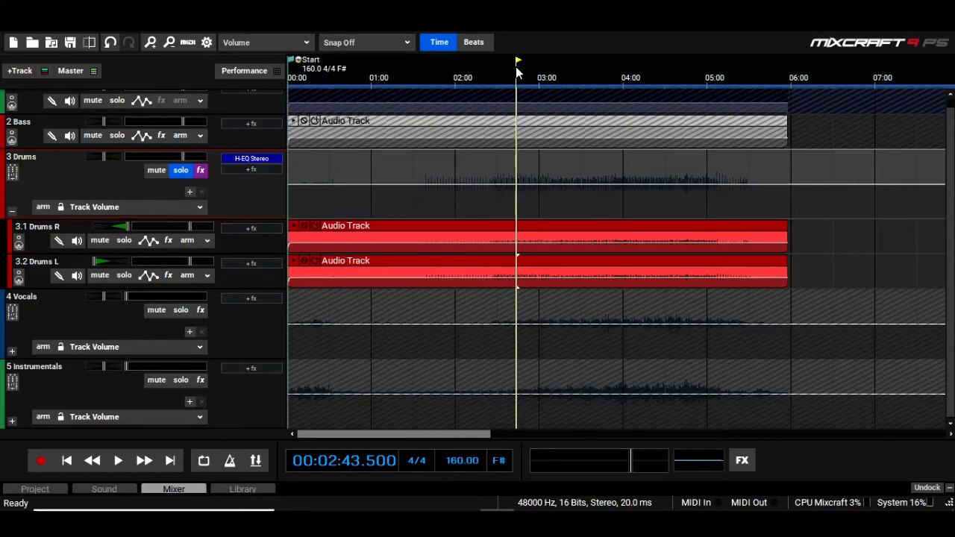
key(space)
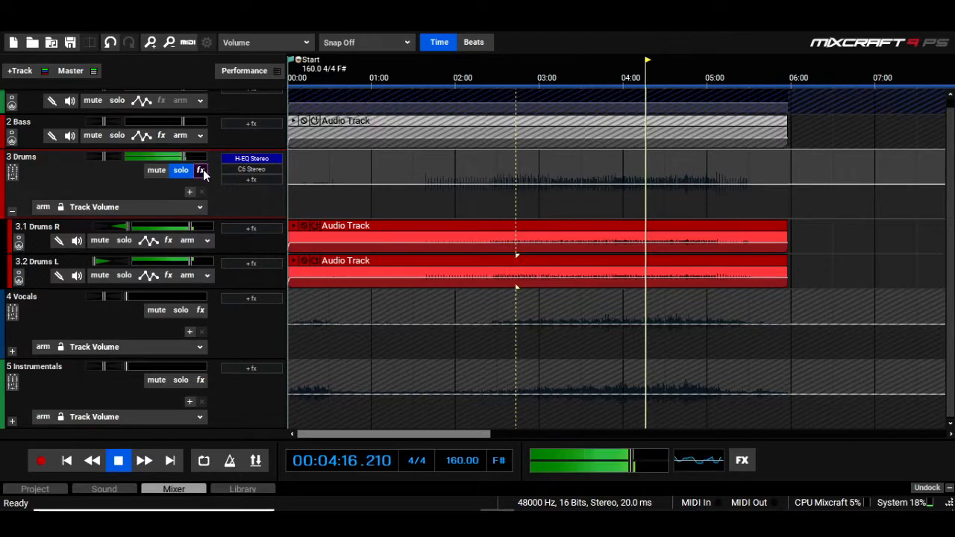
- Replace the C6 Stereo effect on the Drums submix with the CLA-3A Stereo compressor
click(201, 170)
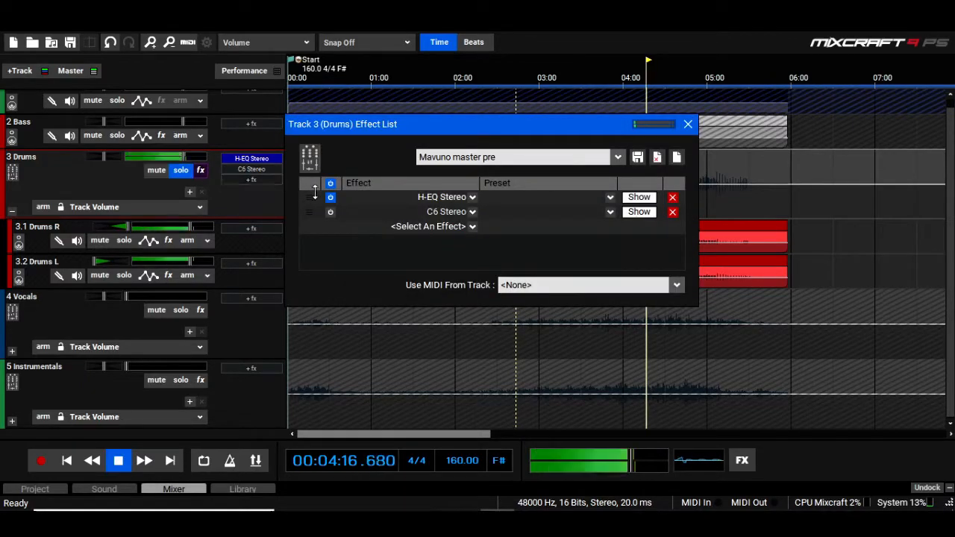
click(386, 214)
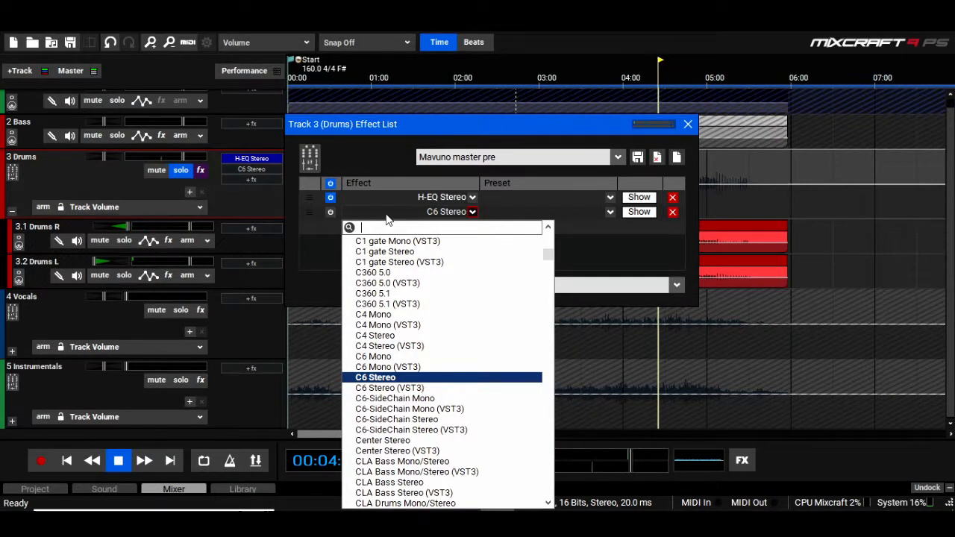
text(TN)
key(BackSpace)
key(BackSpace)
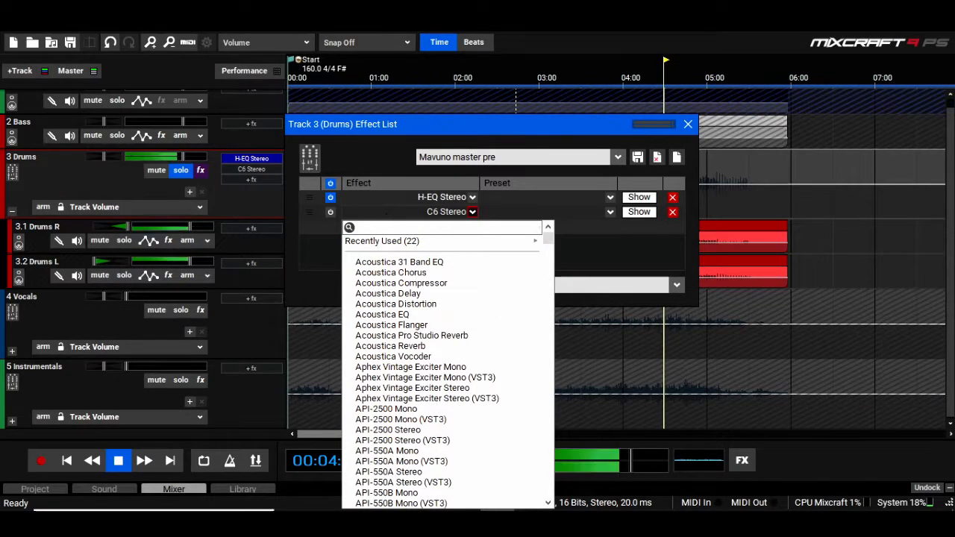
text(cl)
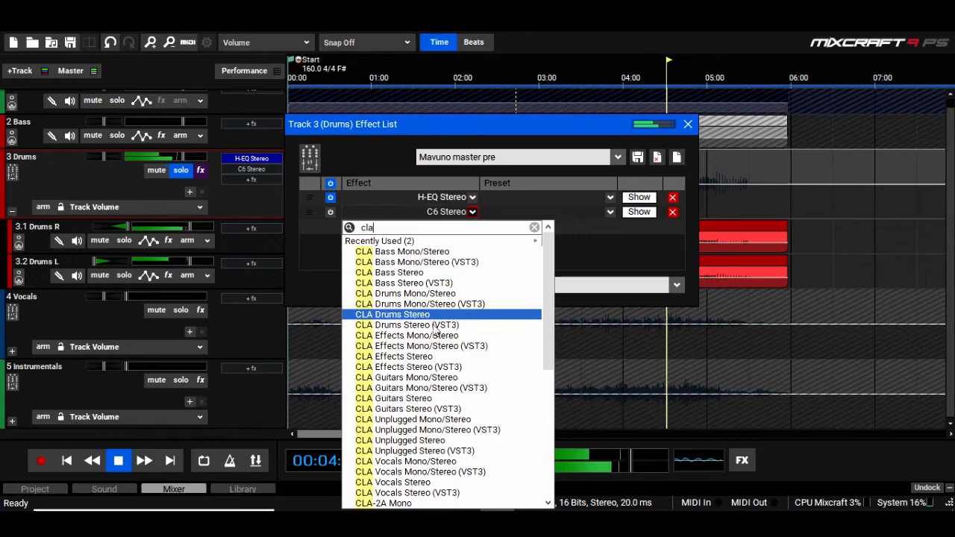
text(a)
drag(545, 308, 562, 366)
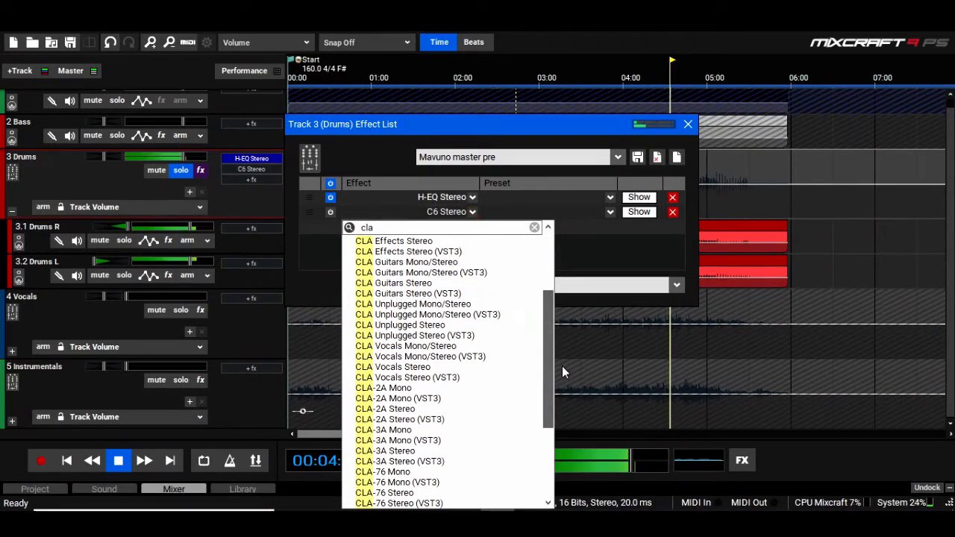
click(431, 452)
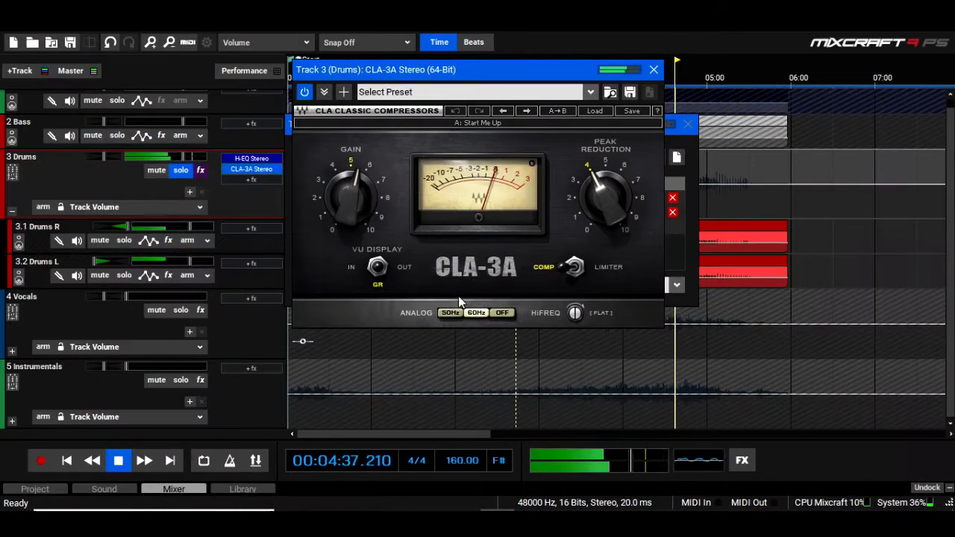
- Turn off the CLA-3A's analog modelling, lower the Drums submix volume, and close the compressor
click(505, 312)
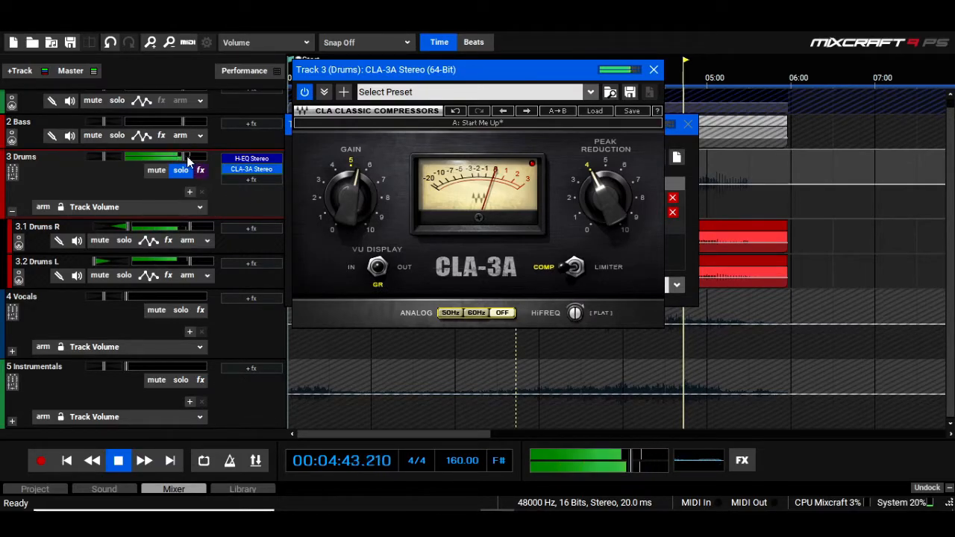
drag(185, 157, 168, 156)
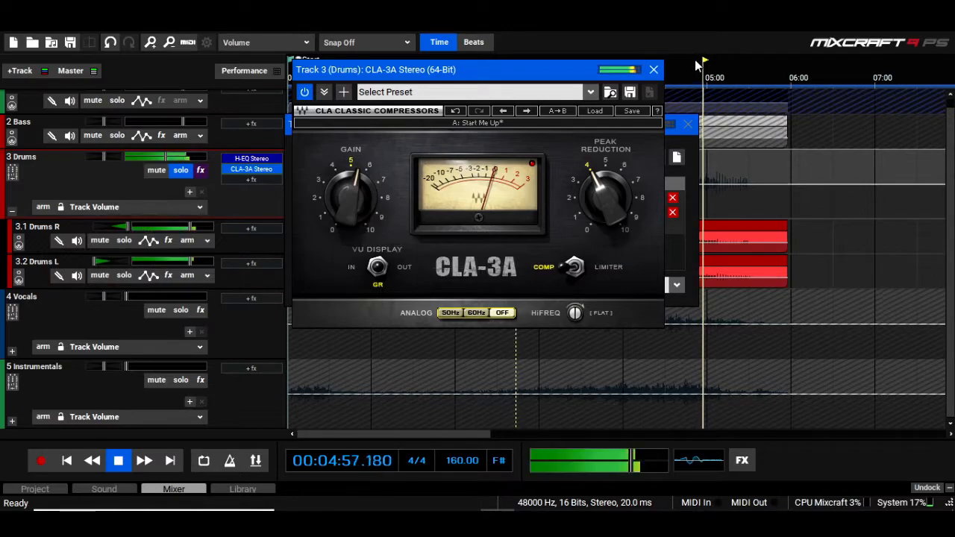
click(654, 69)
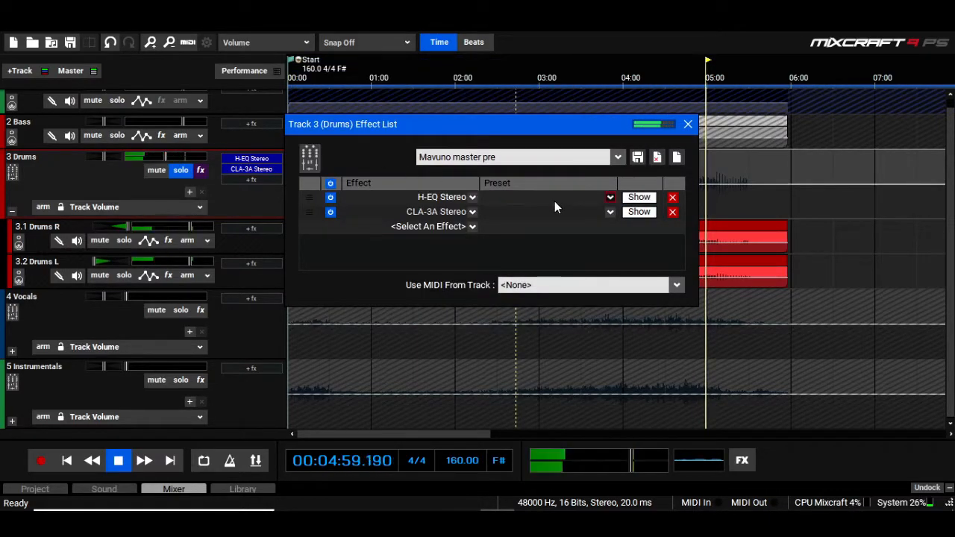
- Reopen the drums' H-EQ, try its high-pass filter at 33 Hz, and switch the filter off
click(639, 197)
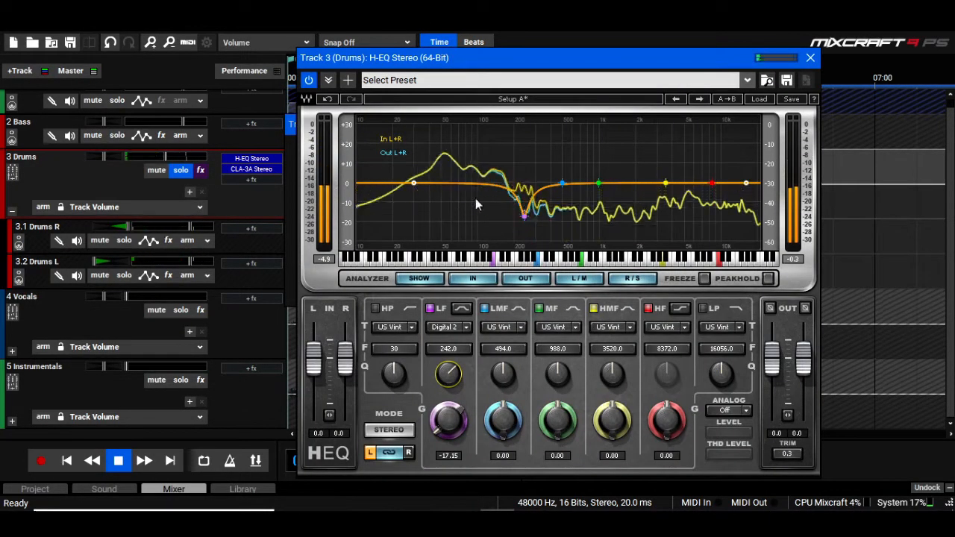
drag(417, 182, 418, 183)
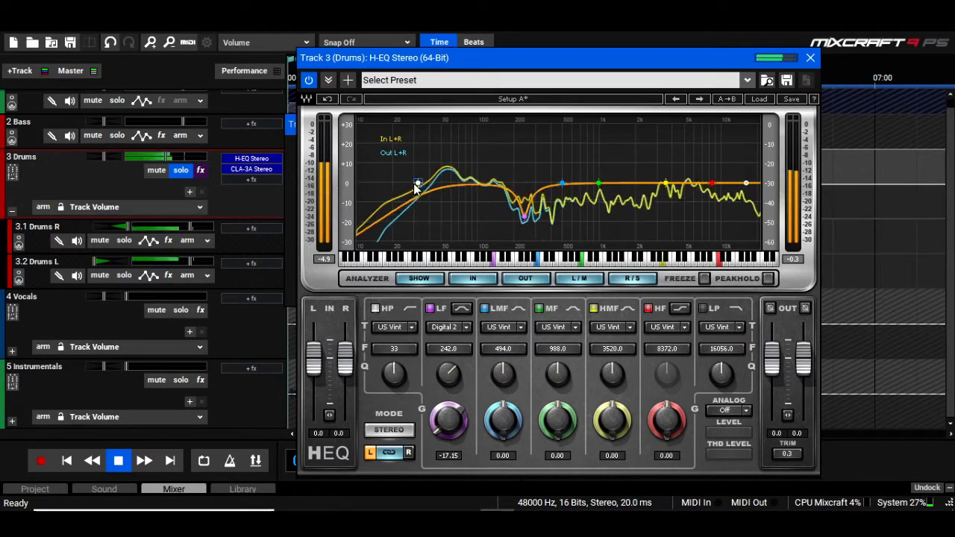
click(376, 308)
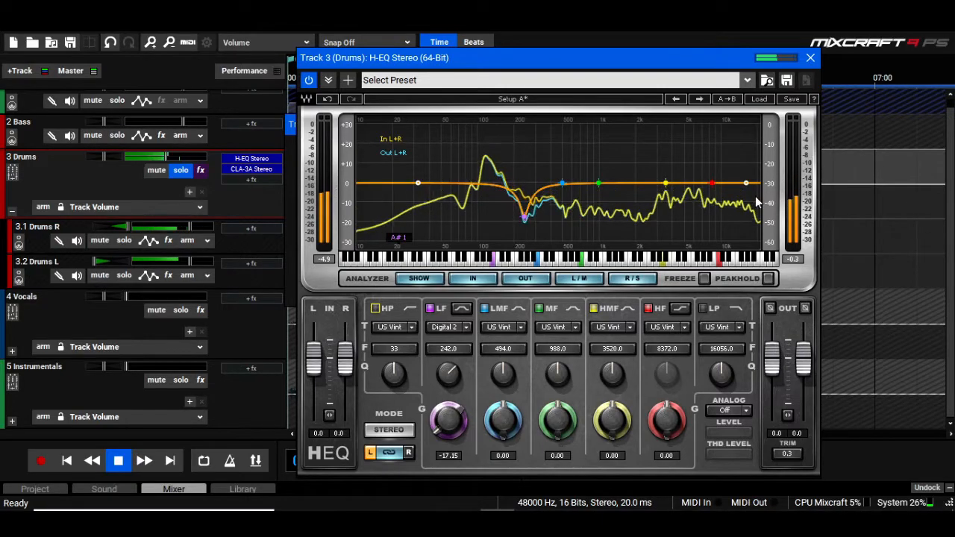
- Change the H-EQ's LMF band type to Digital 2 and set its frequency to 38 Hz
click(519, 328)
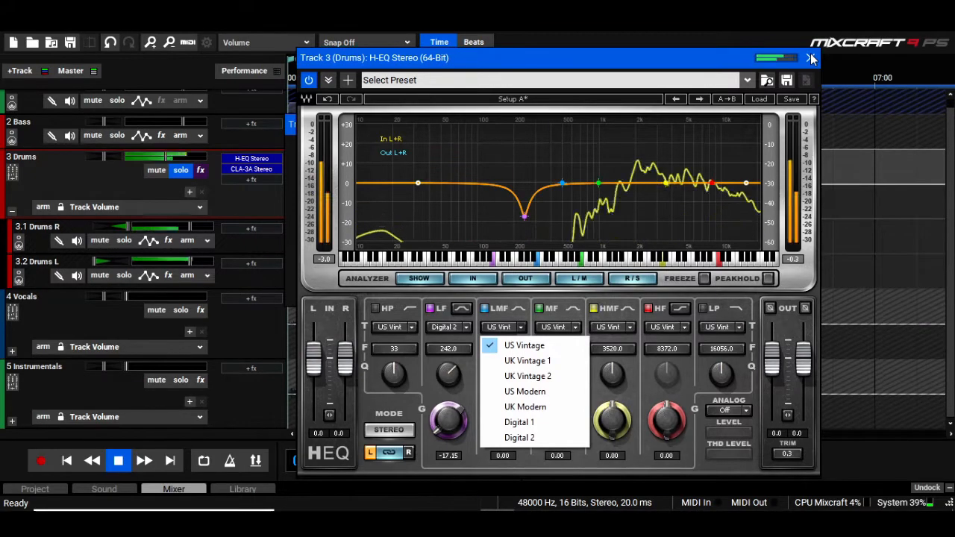
click(521, 438)
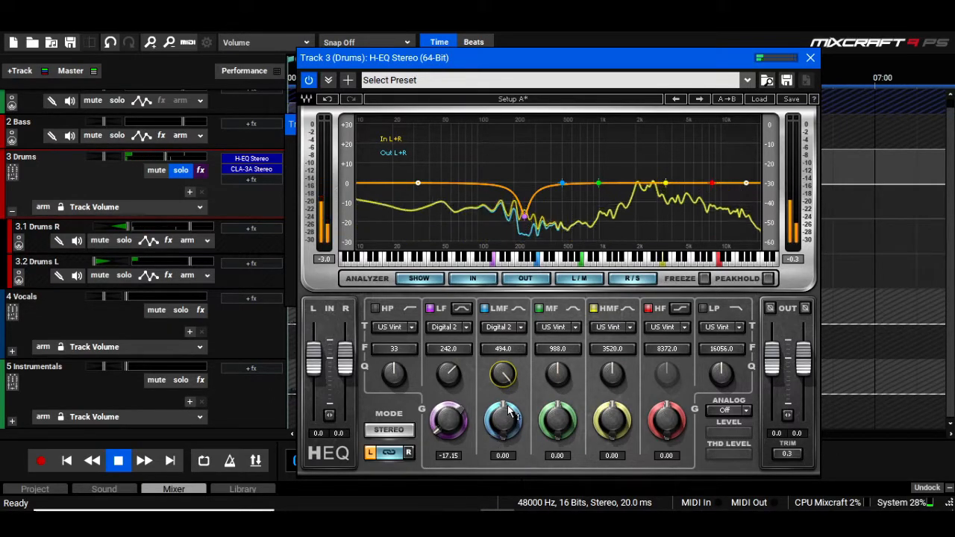
click(503, 348)
text(95)
key(Return)
mouse_move(511, 351)
mouse_down()
mouse_move(492, 351)
mouse_move(500, 350)
mouse_up()
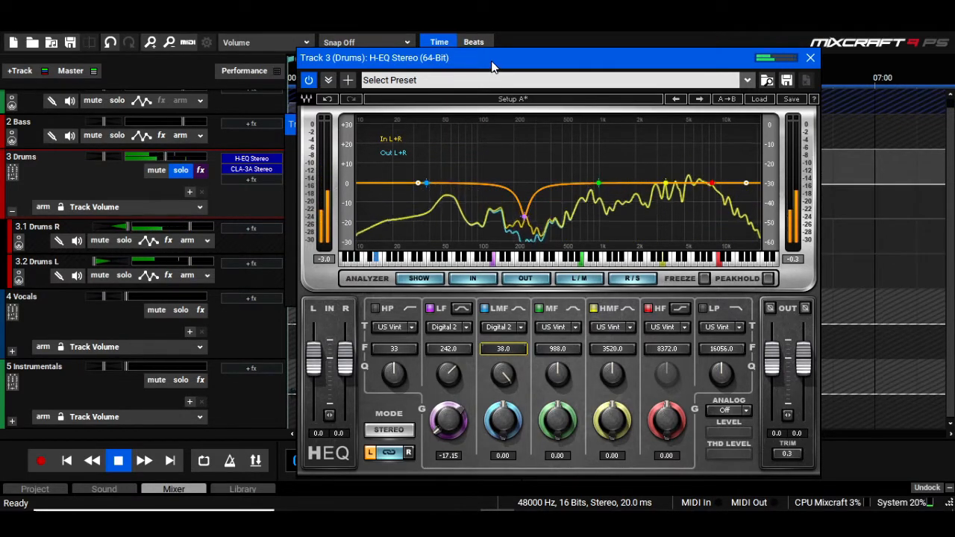
- Replay the drums from about 02:35 and shape the LMF band to 54 Hz, a 5.90 gain and a Q of 56
drag(492, 68, 487, 159)
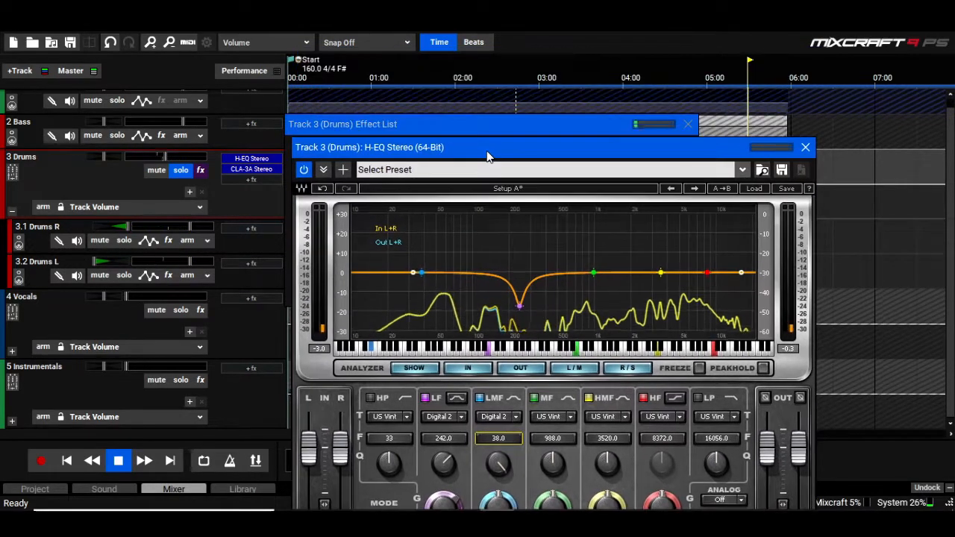
click(506, 78)
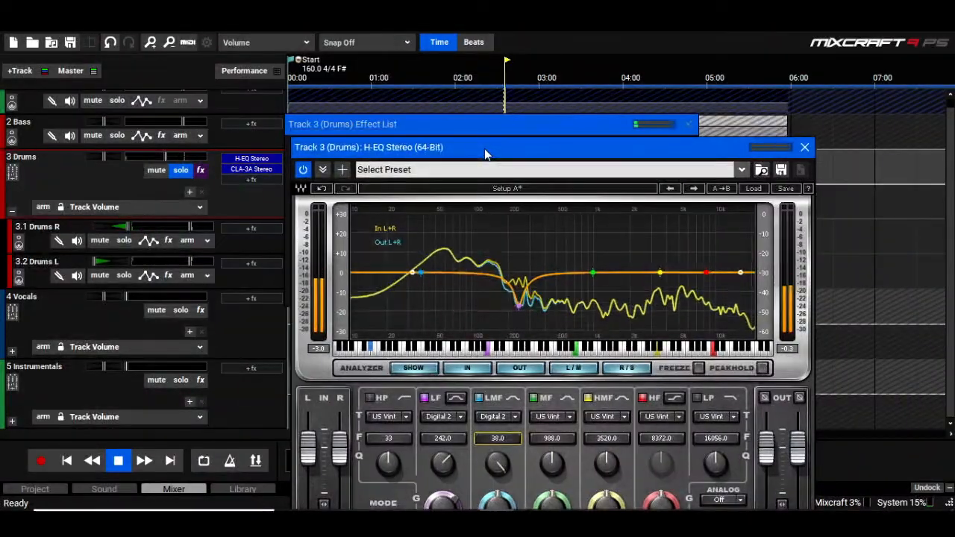
drag(485, 149, 485, 94)
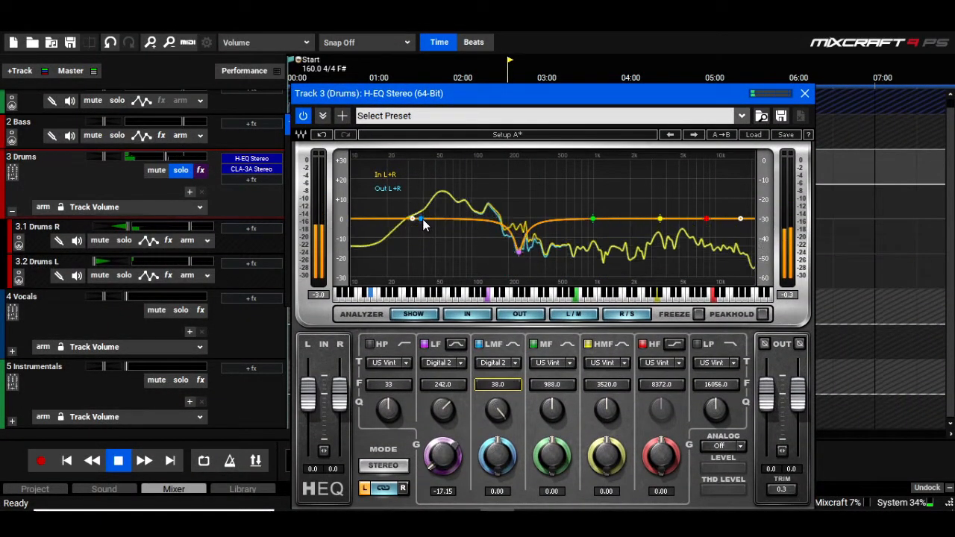
drag(422, 220, 440, 218)
drag(496, 411, 497, 393)
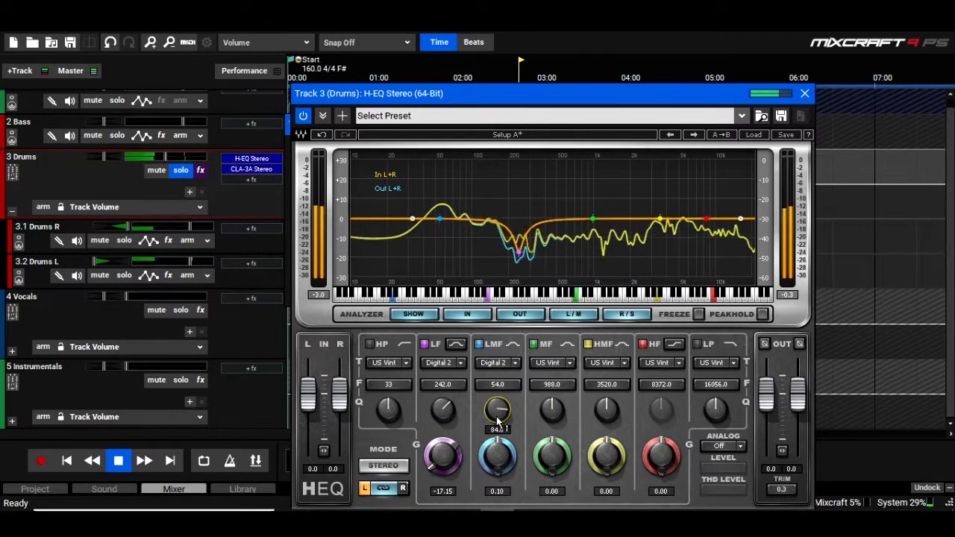
drag(498, 450, 492, 426)
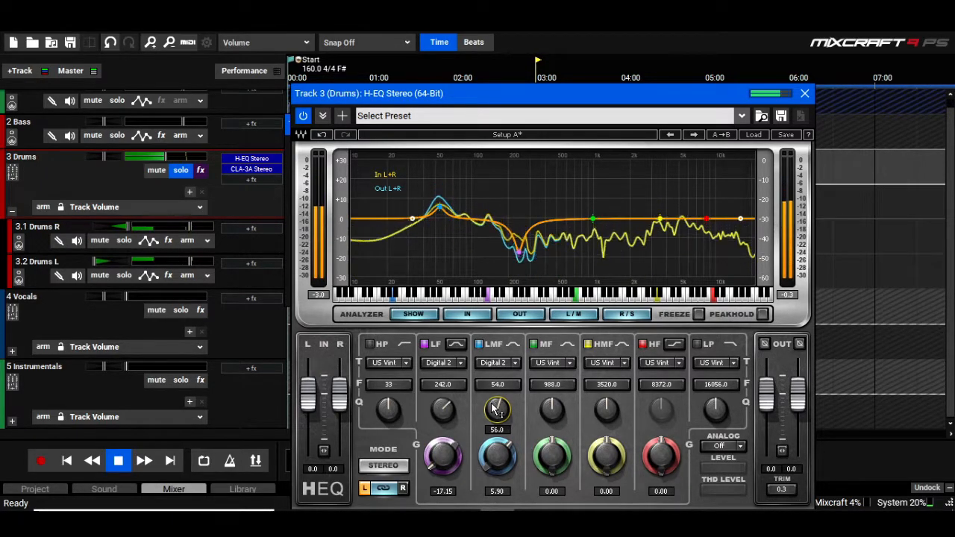
- Close the Drums effect windows, stop playback, and unsolo and collapse the Drums submix
click(805, 94)
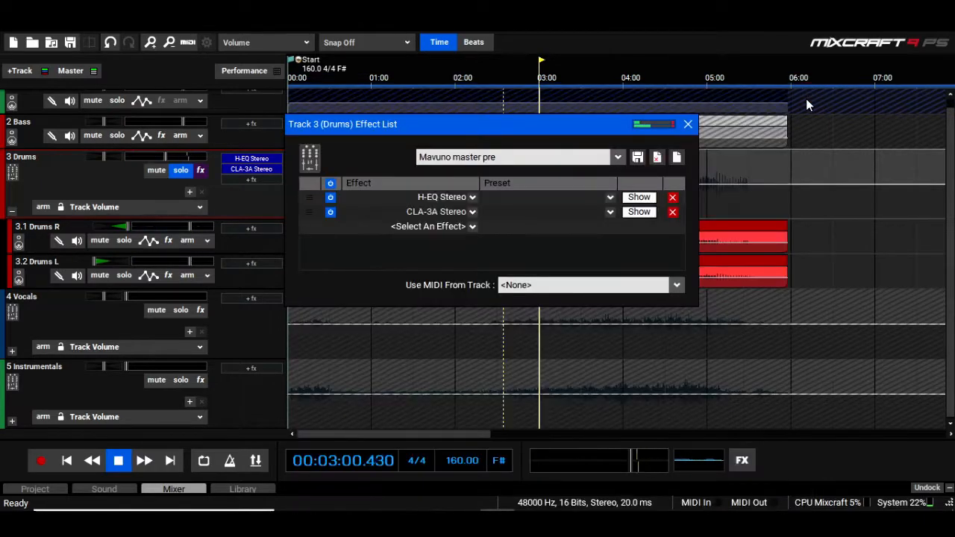
click(687, 124)
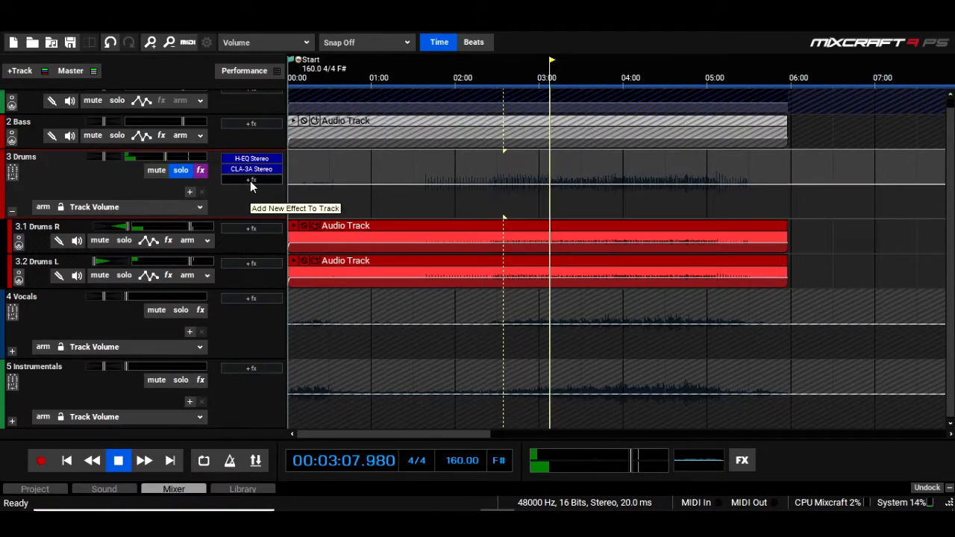
key(space)
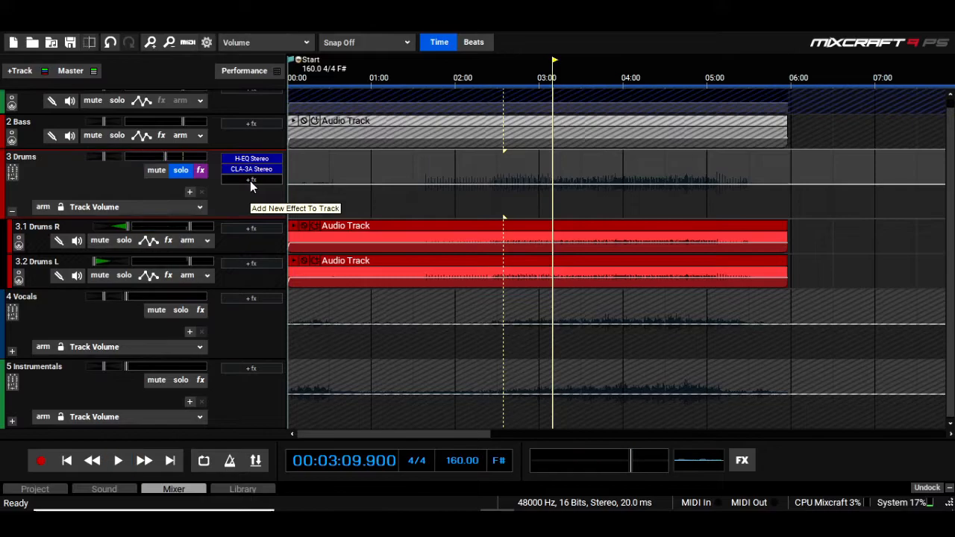
click(183, 171)
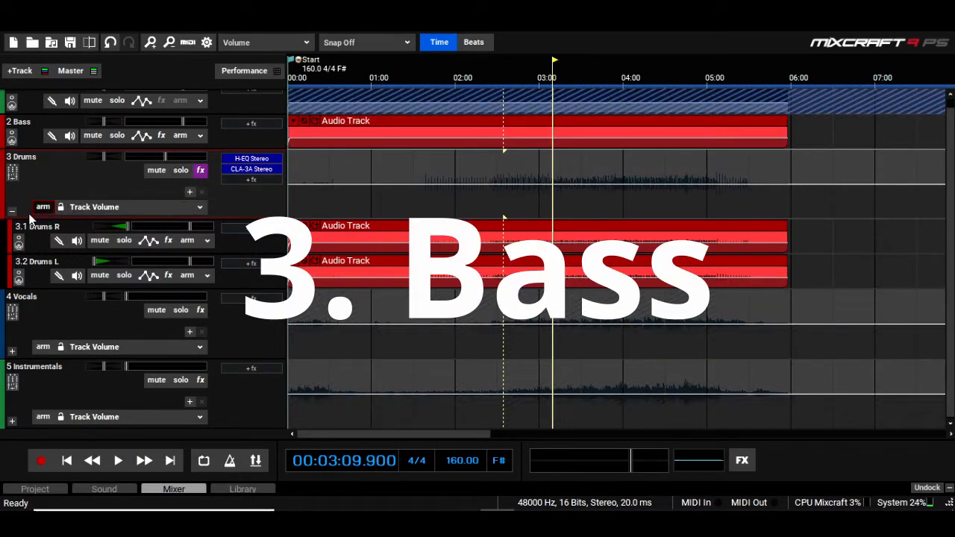
click(12, 213)
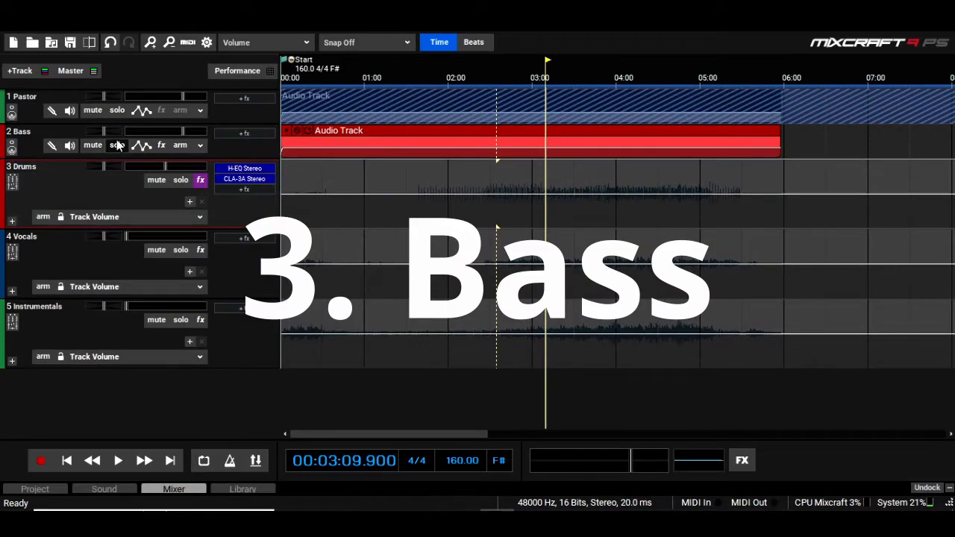
- Solo the Bass track, increase its track height, and play it
click(117, 146)
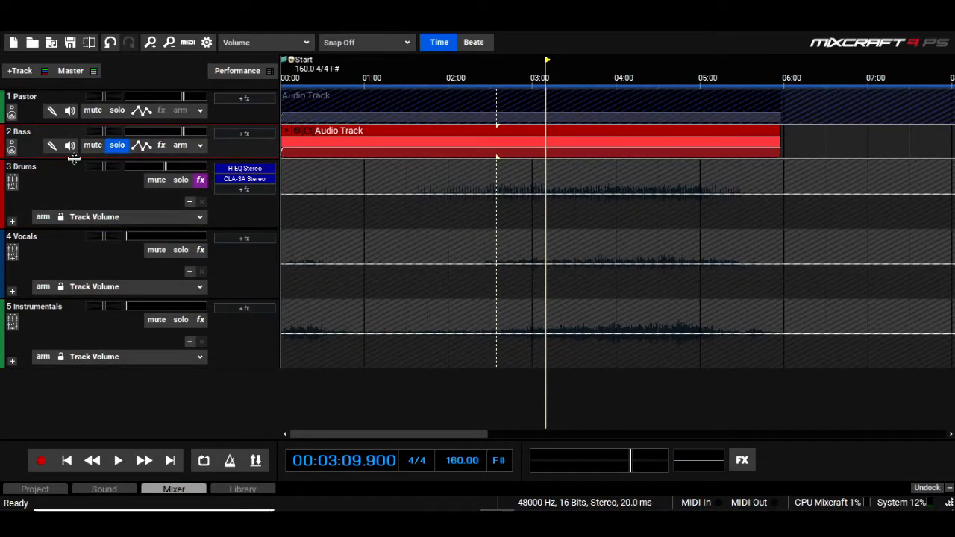
drag(75, 162, 74, 237)
key(space)
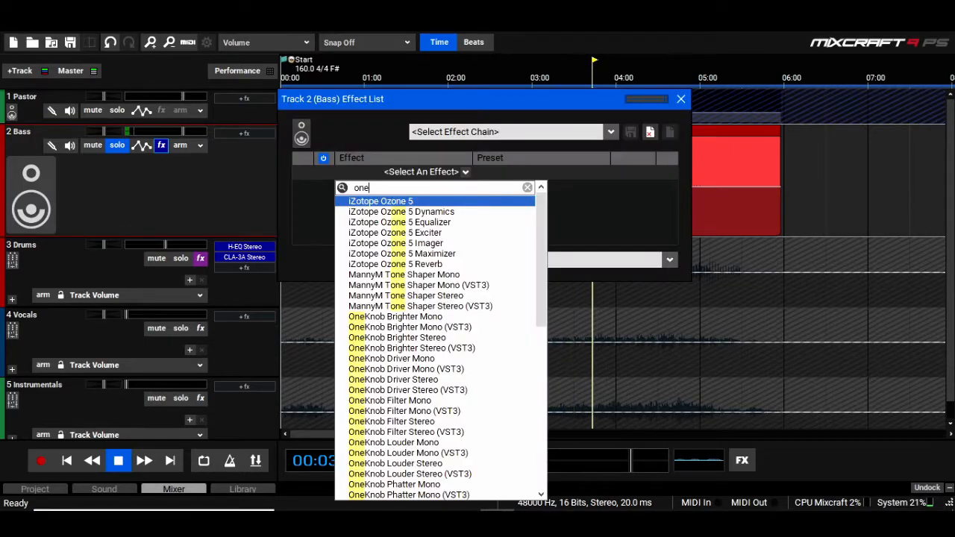
text(kn)
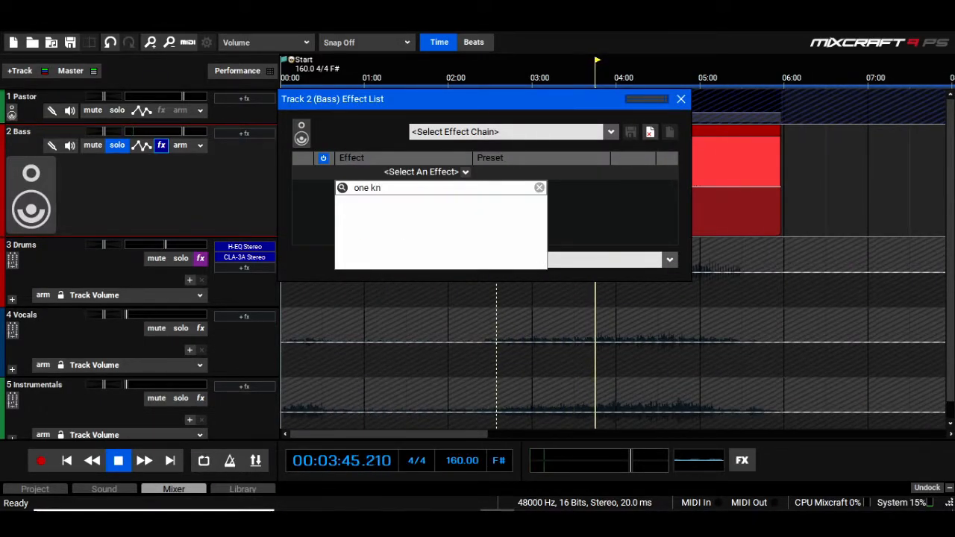
key(BackSpace)
key(BackSpace)
key(BackSpace)
key(BackSpace)
key(BackSpace)
key(BackSpace)
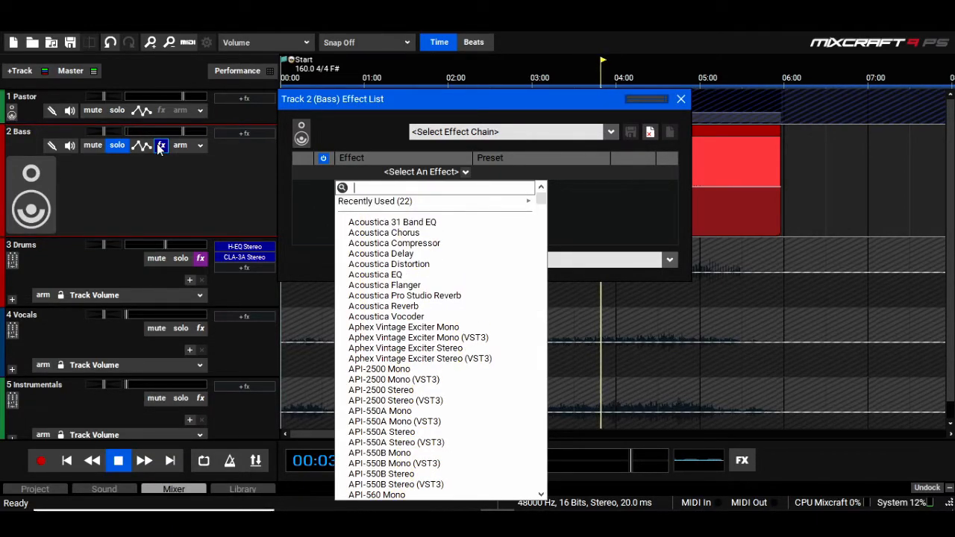
- Search the effects for "knob", add OneKnob Louder Stereo to the Bass track, and raise its knob
text(knob)
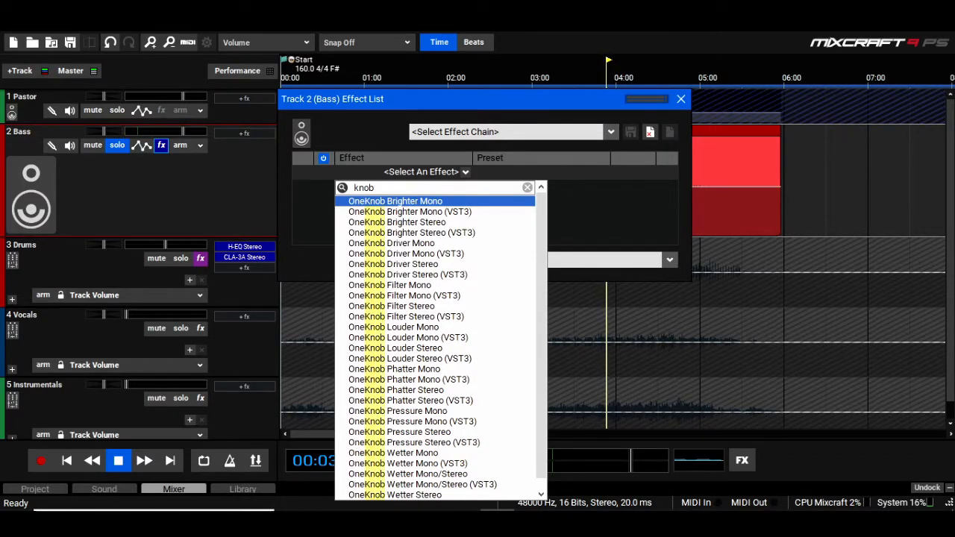
drag(541, 236, 551, 293)
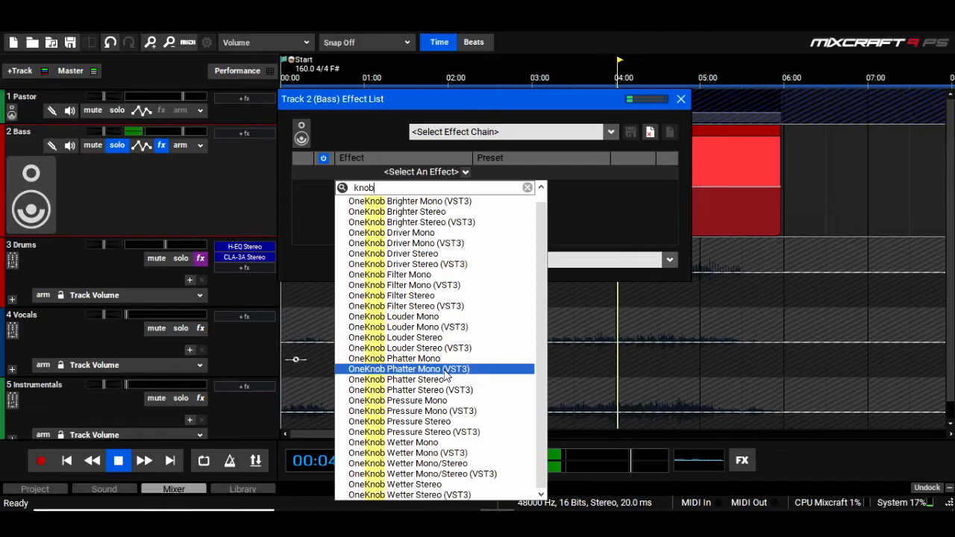
click(437, 338)
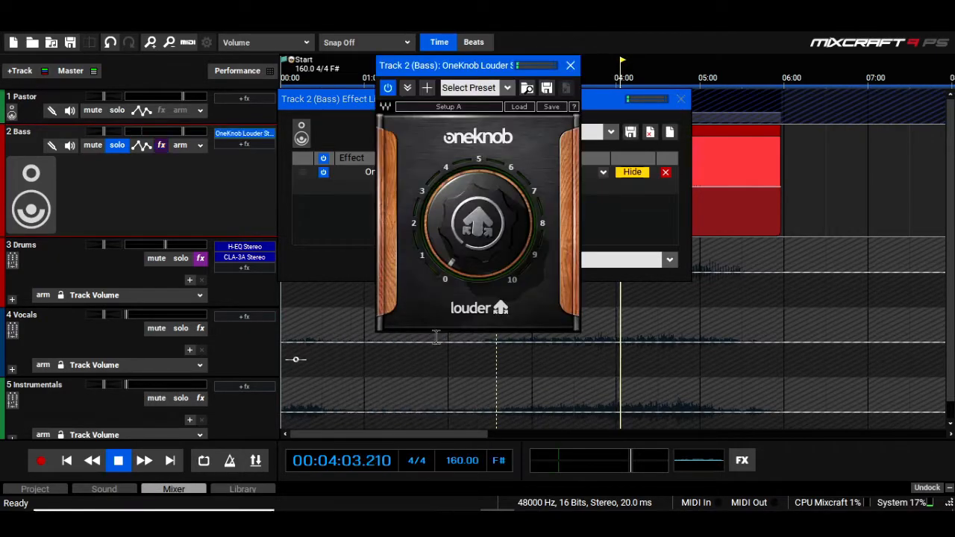
drag(475, 260, 475, 152)
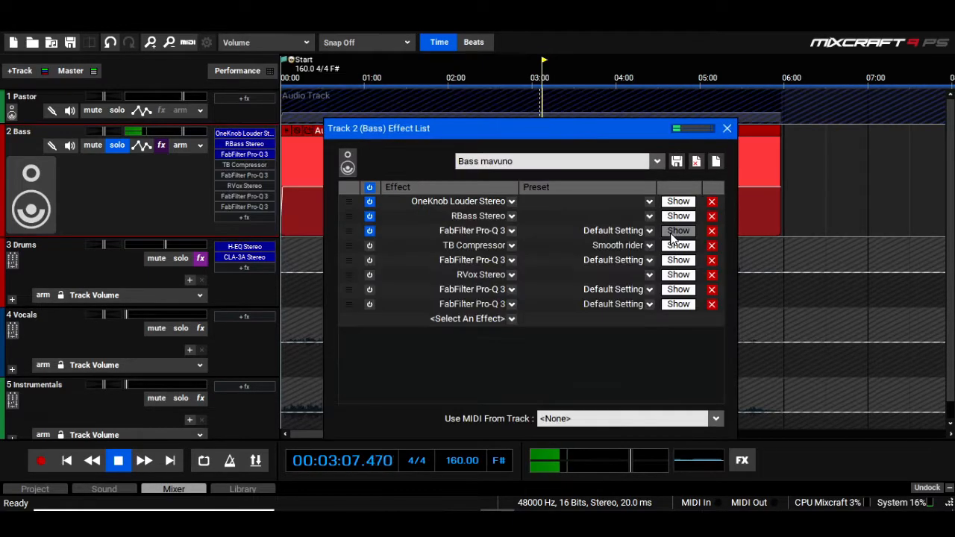
- Open the Bass track's first FabFilter Pro-Q 3, audition the 168.55 Hz band alone, and deepen its dynamic cut
click(670, 238)
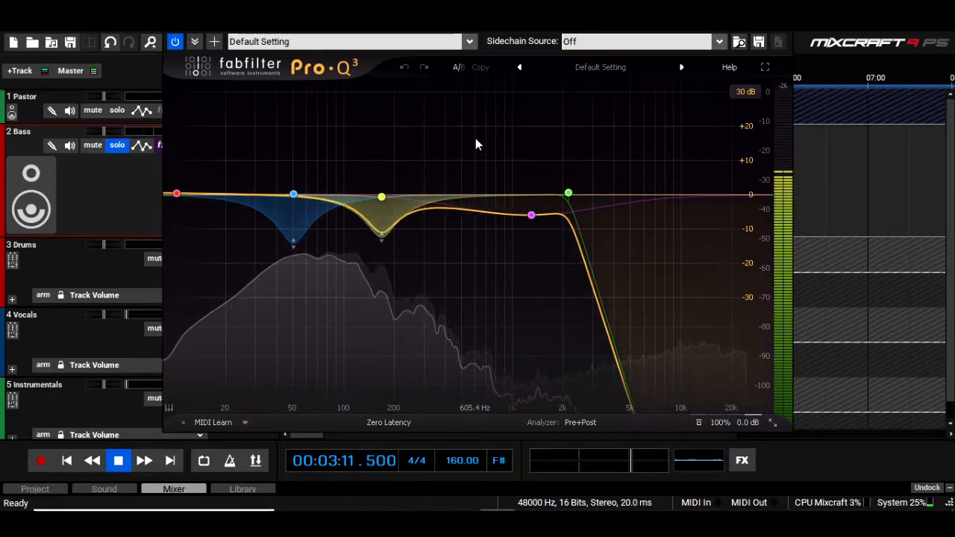
mouse_move(373, 190)
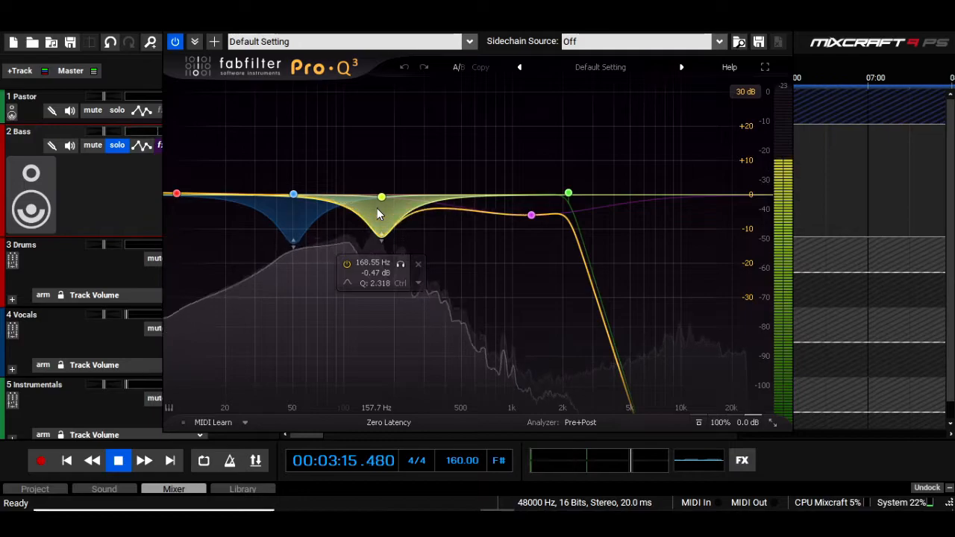
click(401, 265)
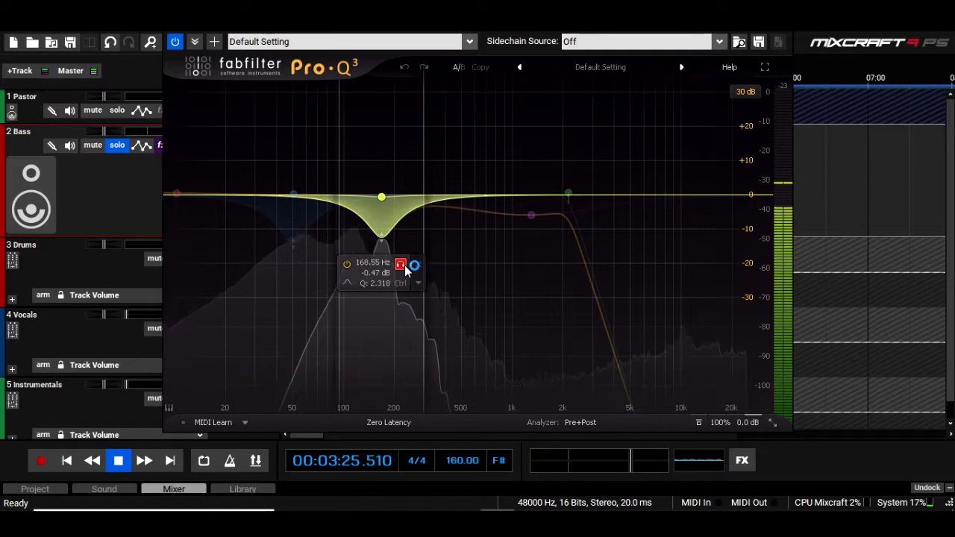
click(401, 265)
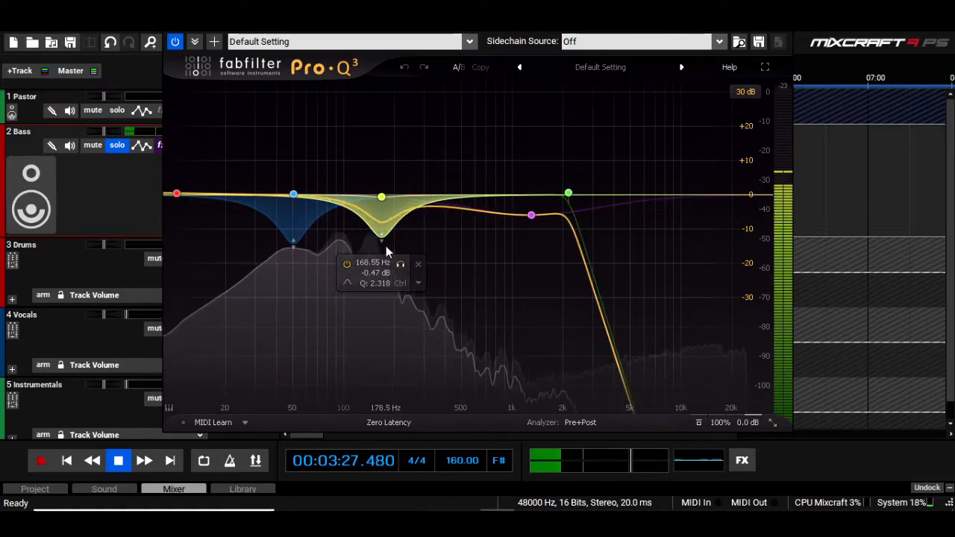
drag(382, 245, 383, 251)
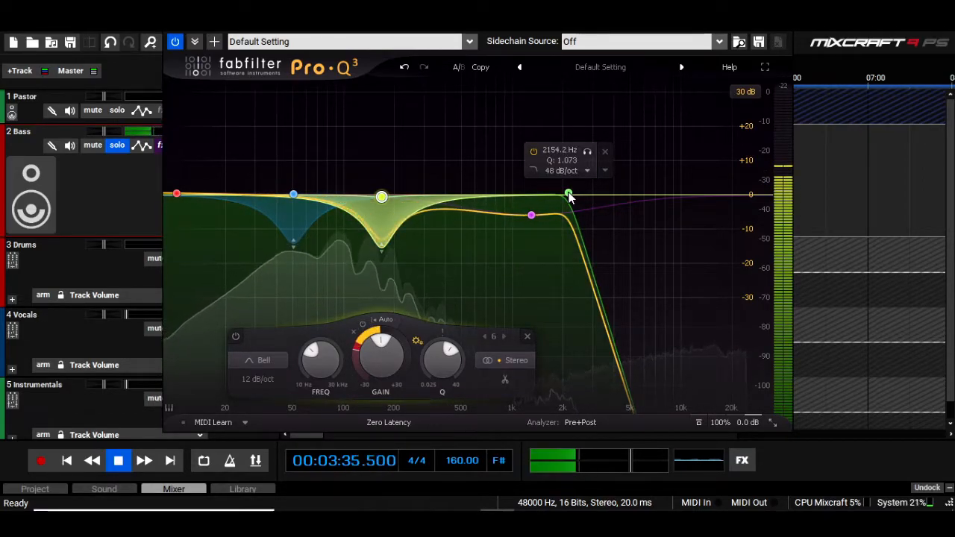
- Compare the bass with the High Cut band off and on, audition the band, and raise its frequency to 2369.8 Hz
click(569, 195)
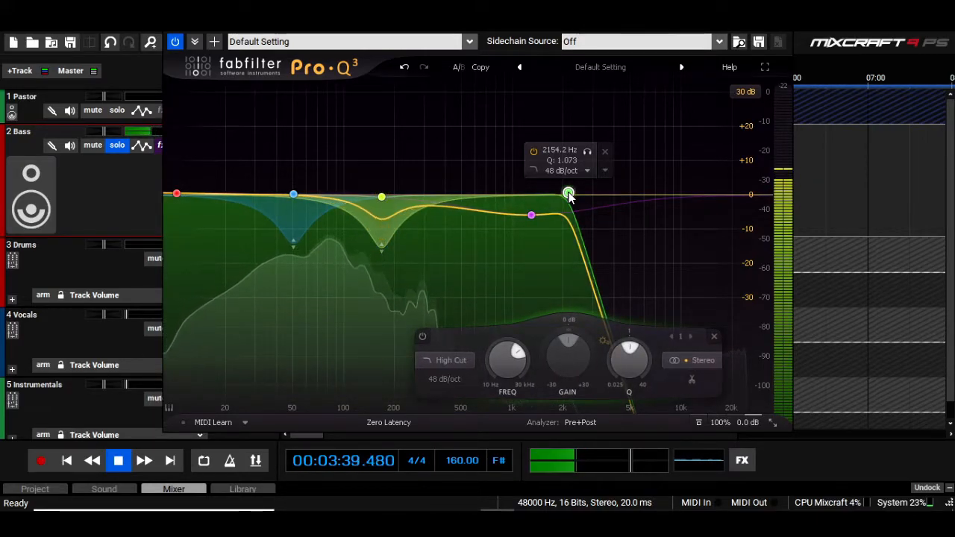
click(533, 151)
click(533, 152)
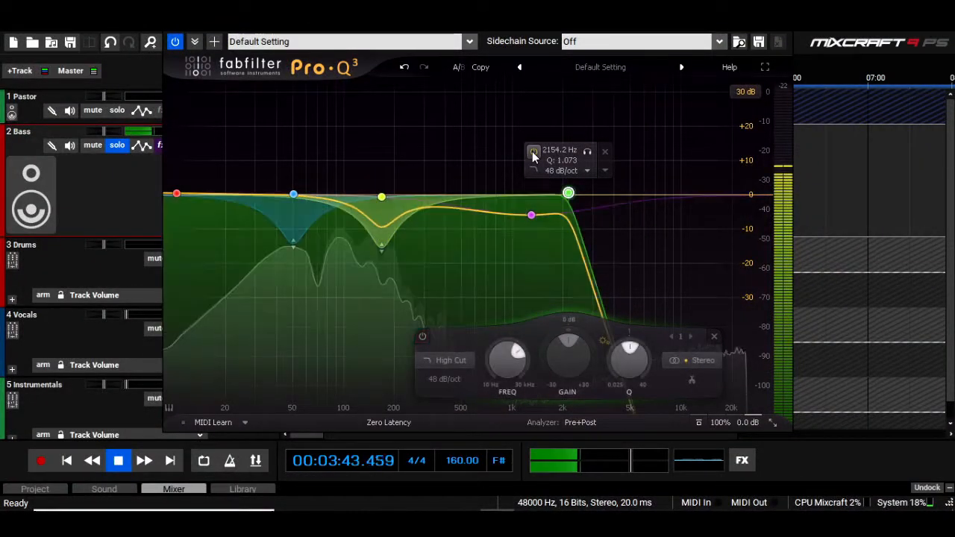
click(533, 152)
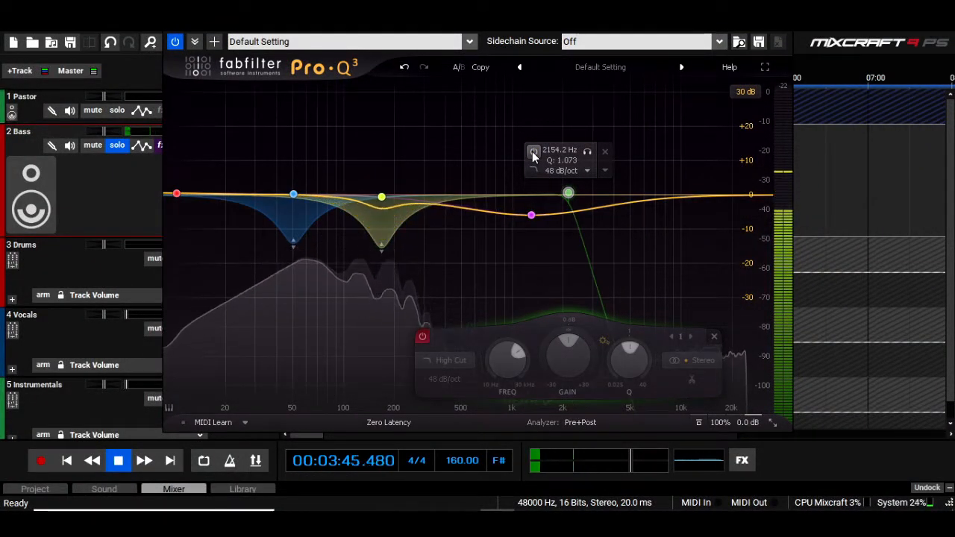
click(533, 152)
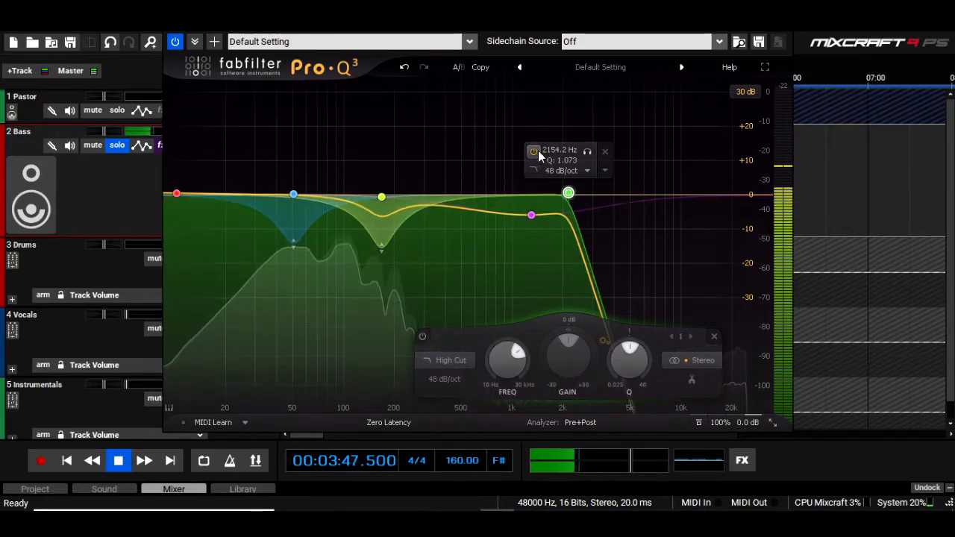
click(586, 153)
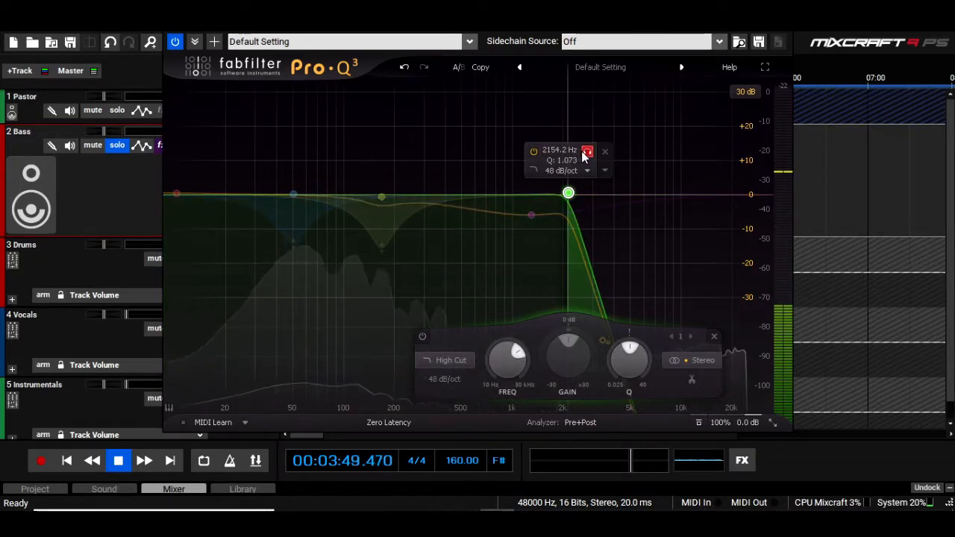
mouse_move(584, 154)
mouse_down()
mouse_move(656, 155)
mouse_move(595, 155)
mouse_up()
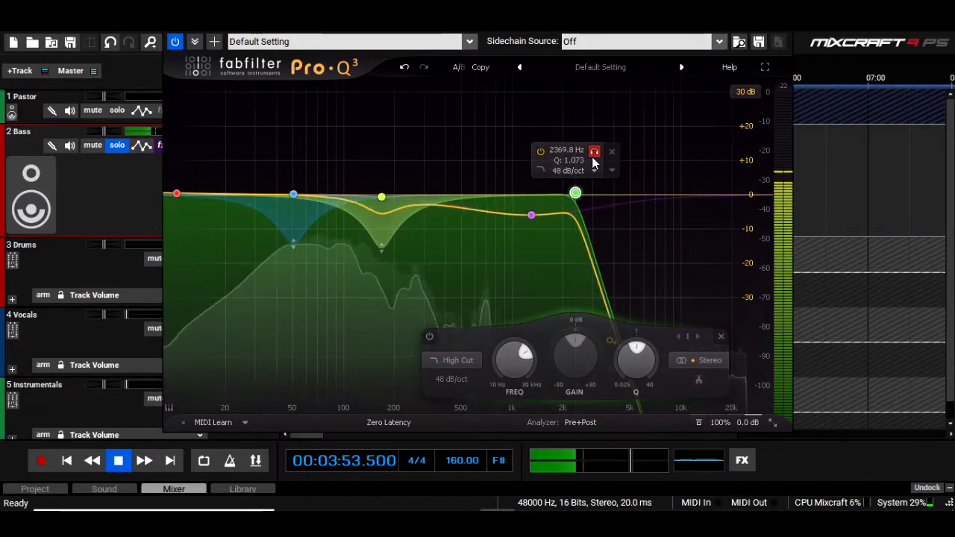
click(550, 239)
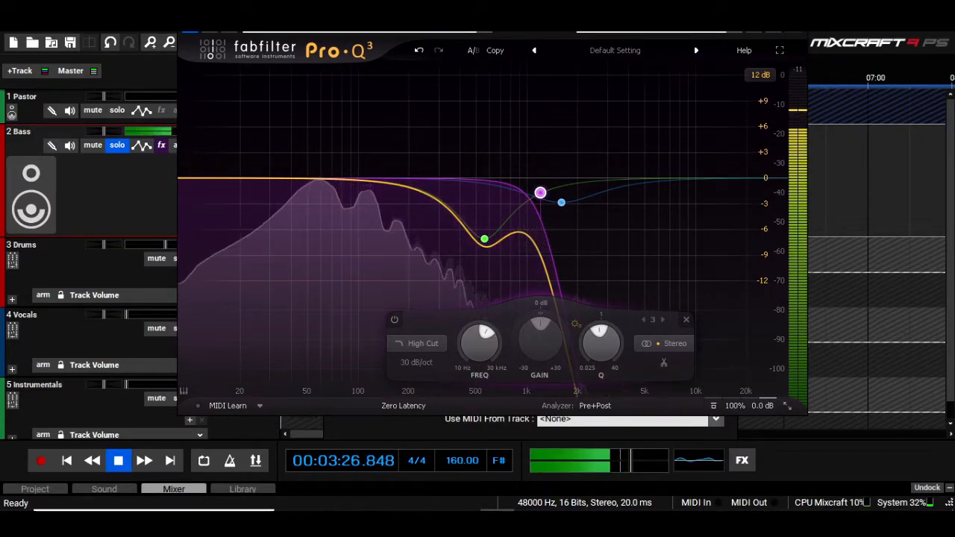
- Close the Bass track's Pro-Q 3 equalizer and toggle playback of the soloed bass
click(796, 9)
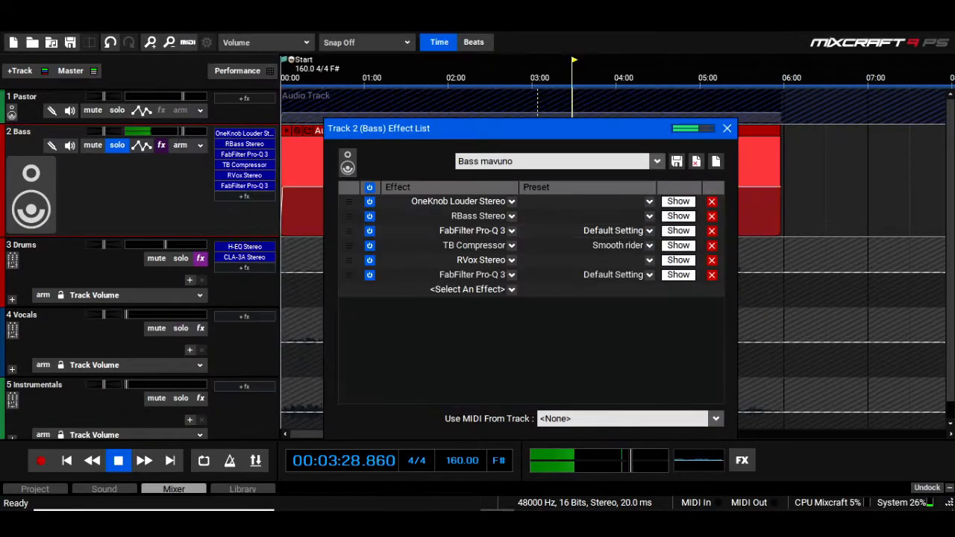
key(space)
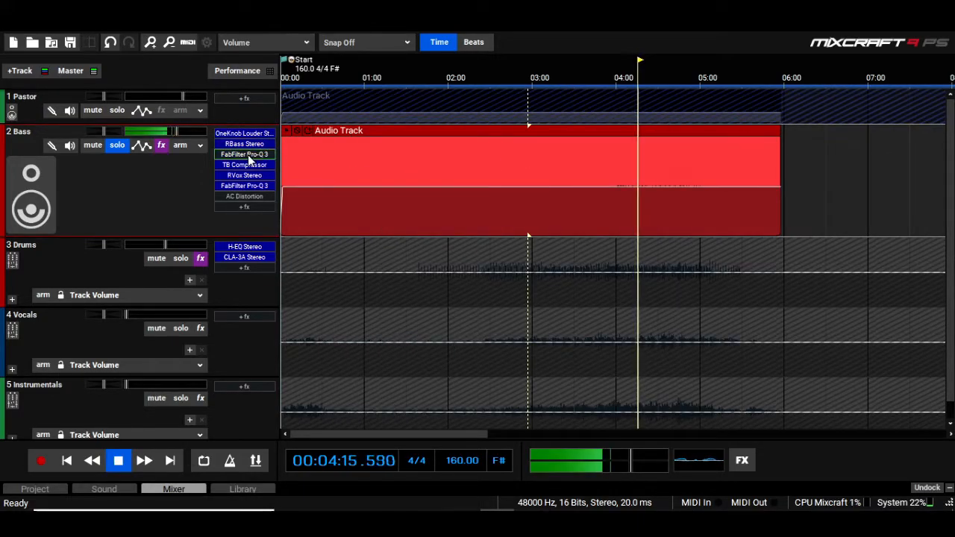
- Finish checking the soloed bass in its Pro-Q 3, shrink the Bass track's height, and expand the Drums submix
click(245, 155)
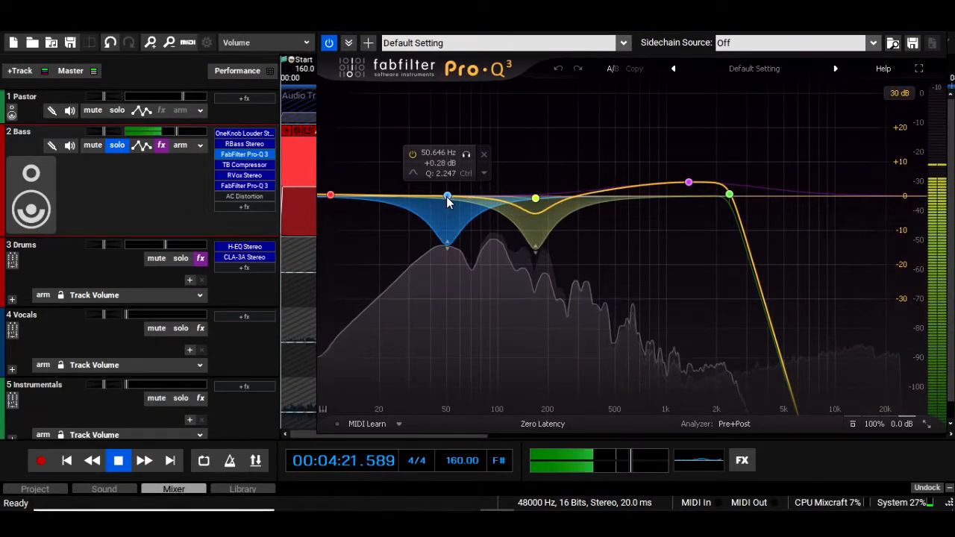
click(11, 301)
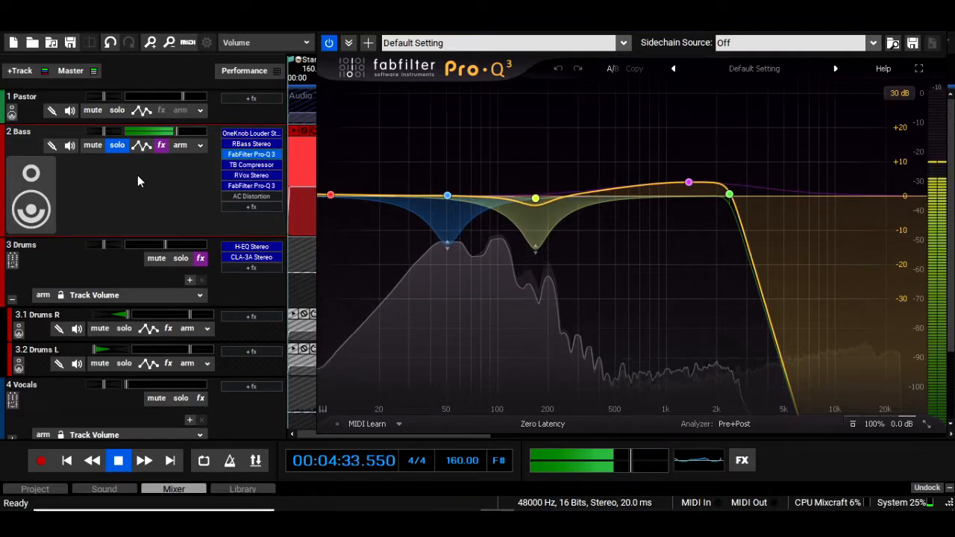
key(space)
click(117, 145)
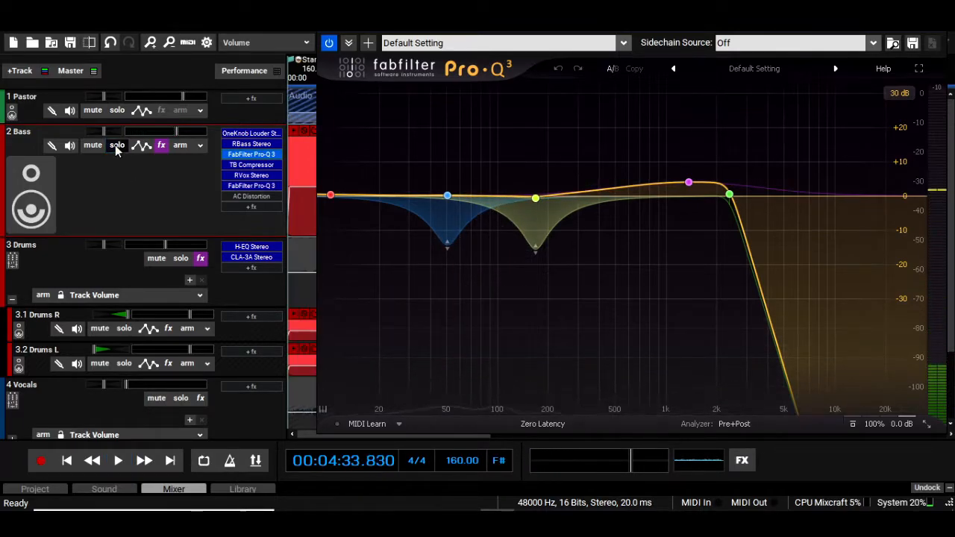
drag(83, 236, 84, 192)
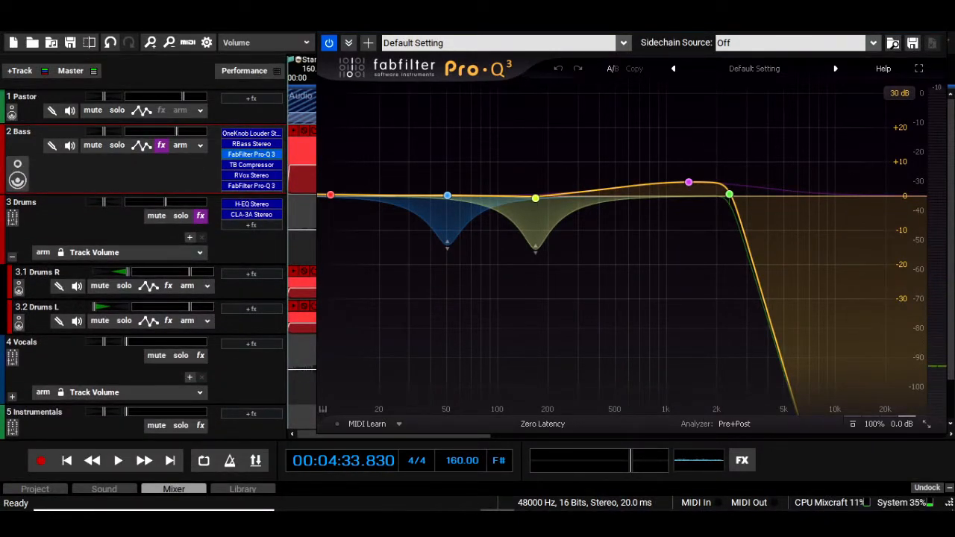
click(936, 23)
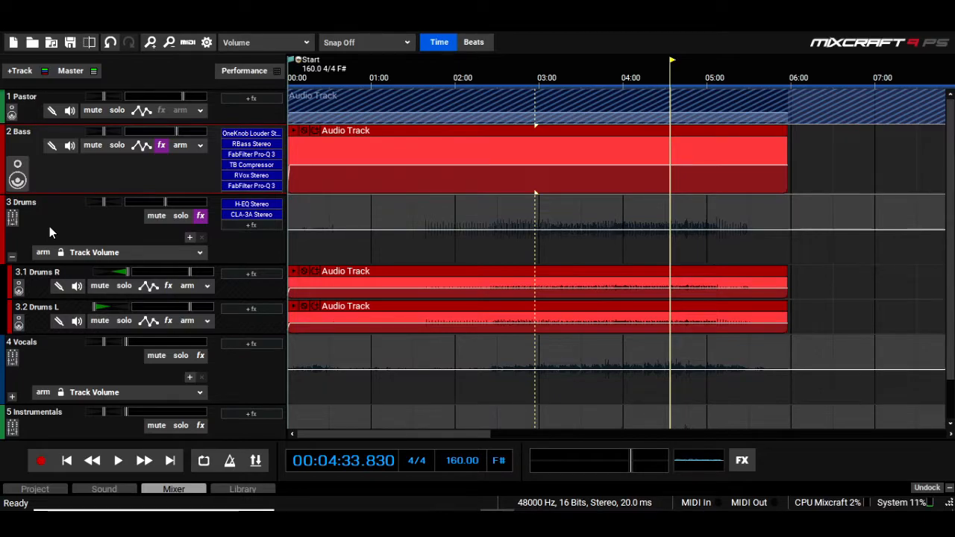
- Solo the Drums submix and listen to it from about the 4-minute mark
click(178, 216)
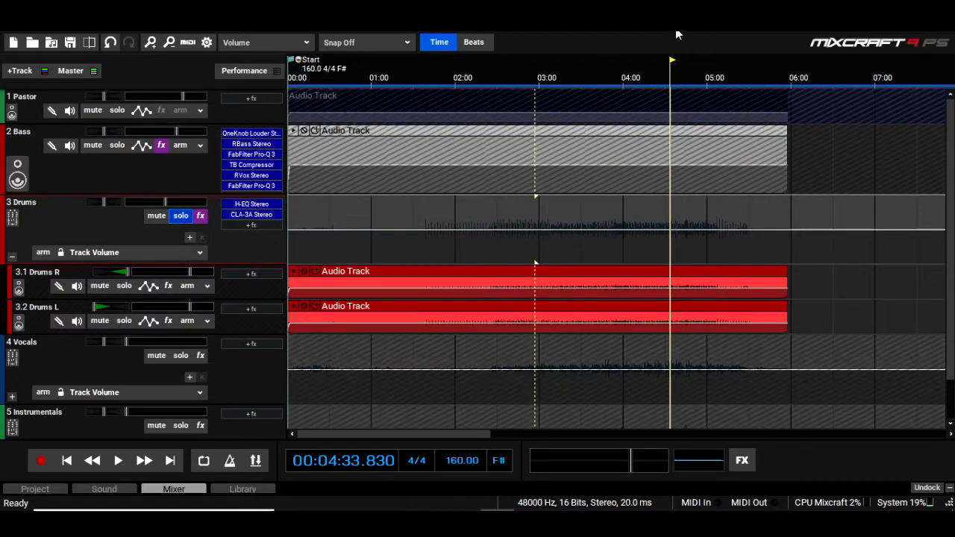
click(627, 75)
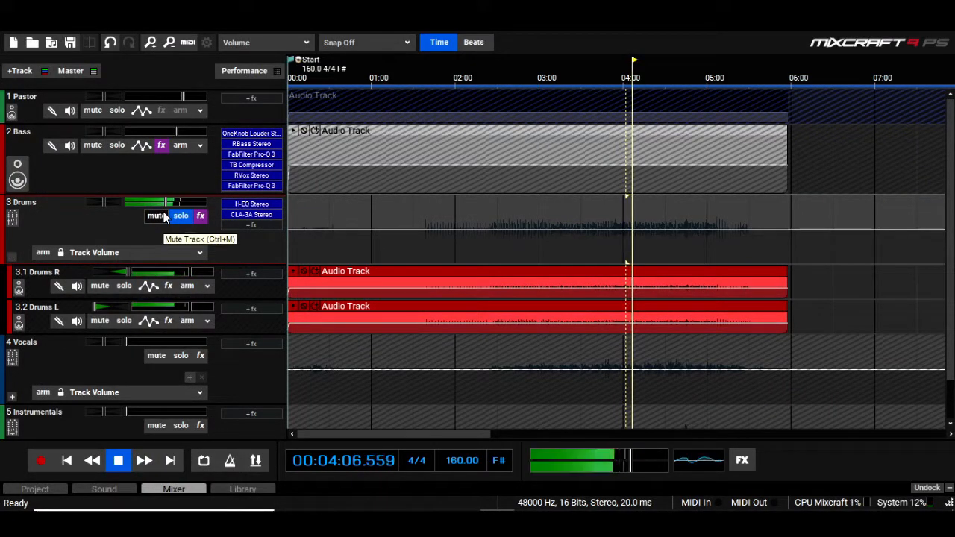
key(space)
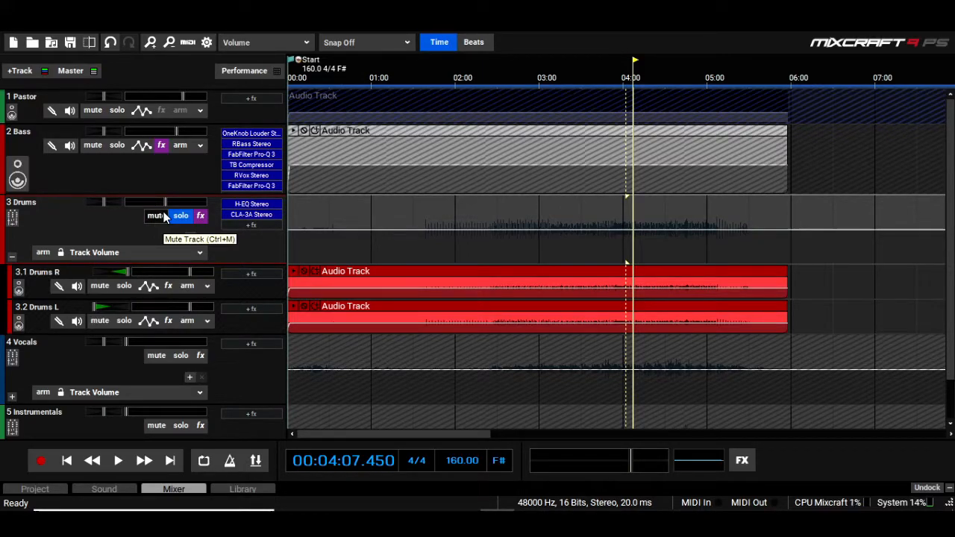
- Duplicate the Drums L track, centre the copy's pan, and play it soloed
right_click(32, 319)
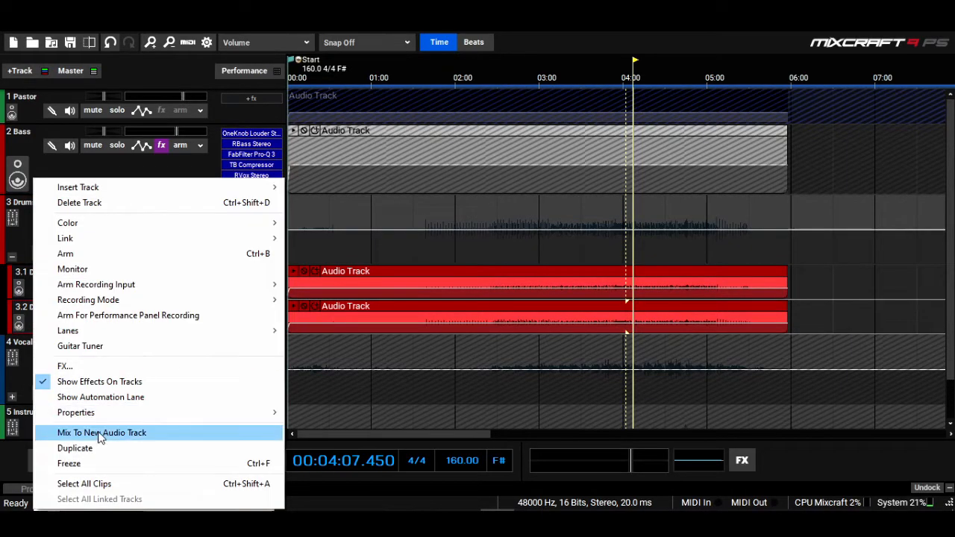
click(95, 450)
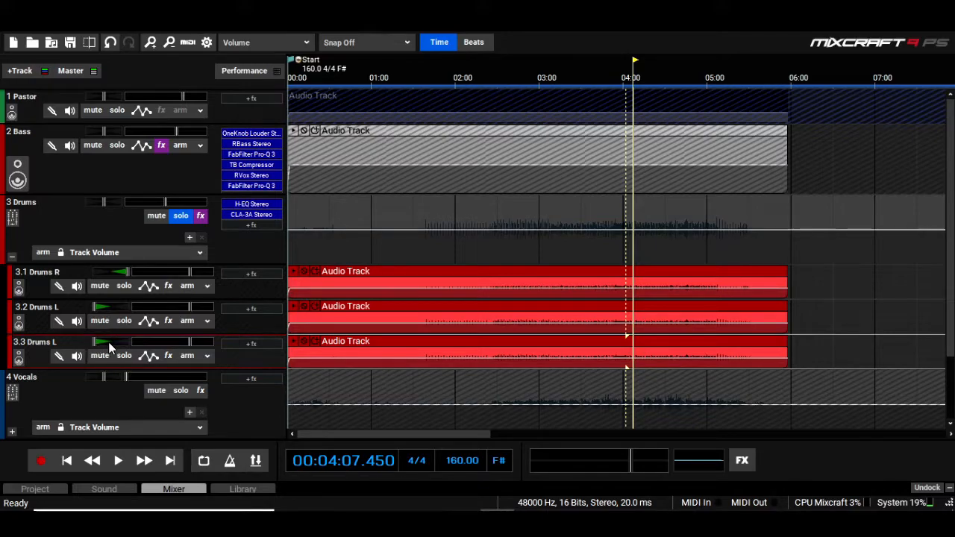
drag(125, 377, 148, 377)
click(124, 356)
key(space)
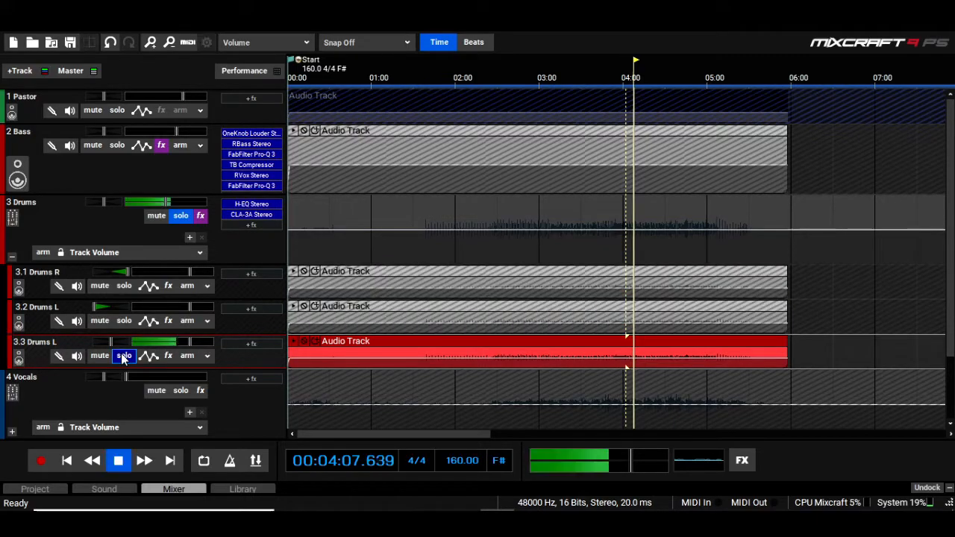
- Add FabFilter Pro-Q 3 to the duplicated drum track and create a Brickwall High Cut band at about 134 Hz
click(229, 347)
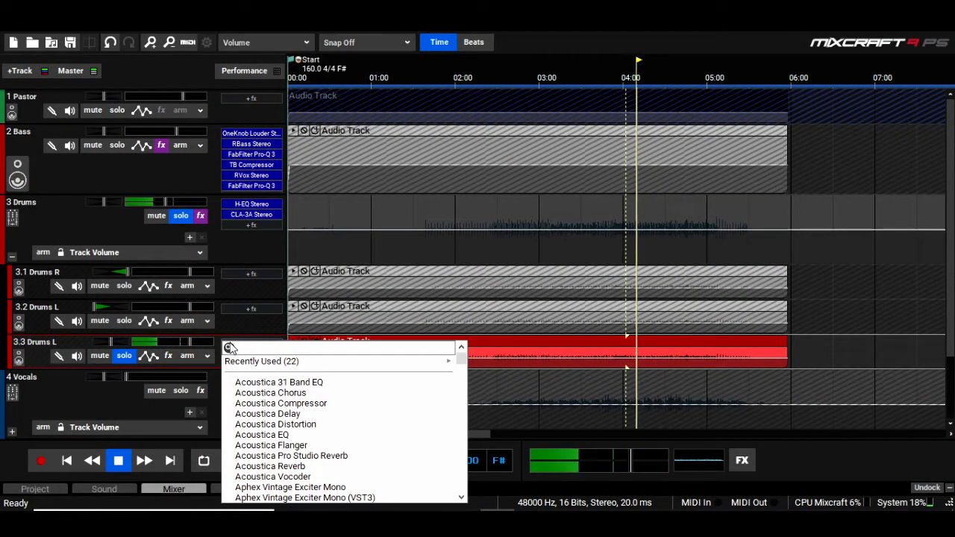
text(fabf)
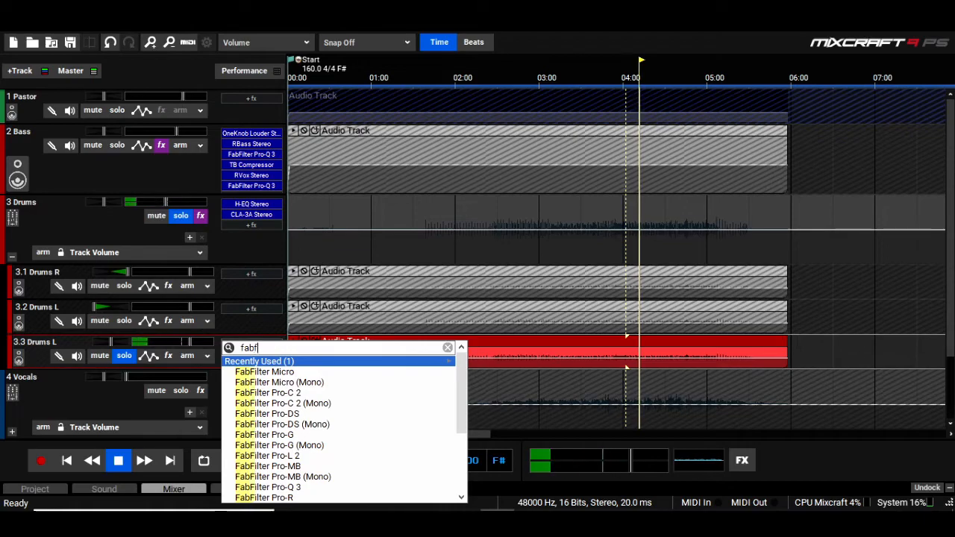
click(315, 486)
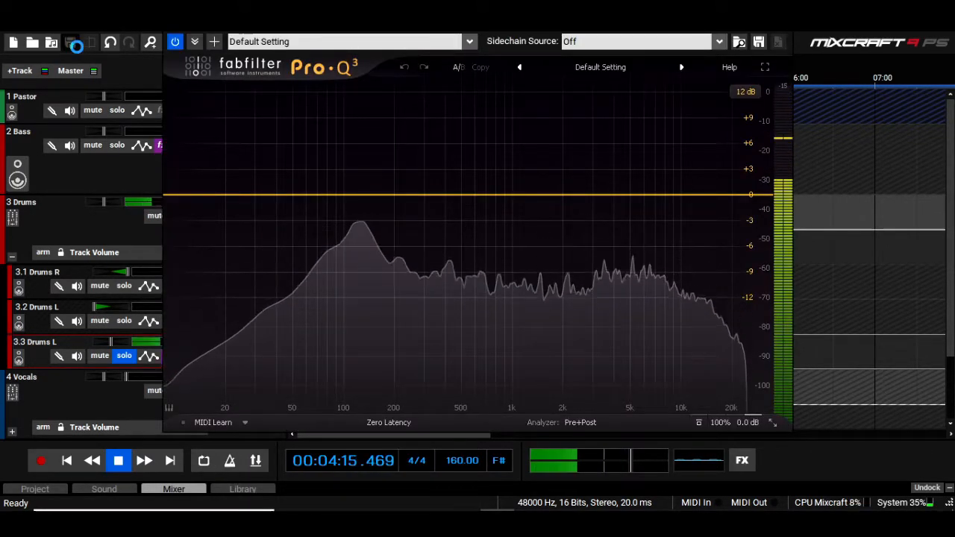
drag(775, 194, 366, 217)
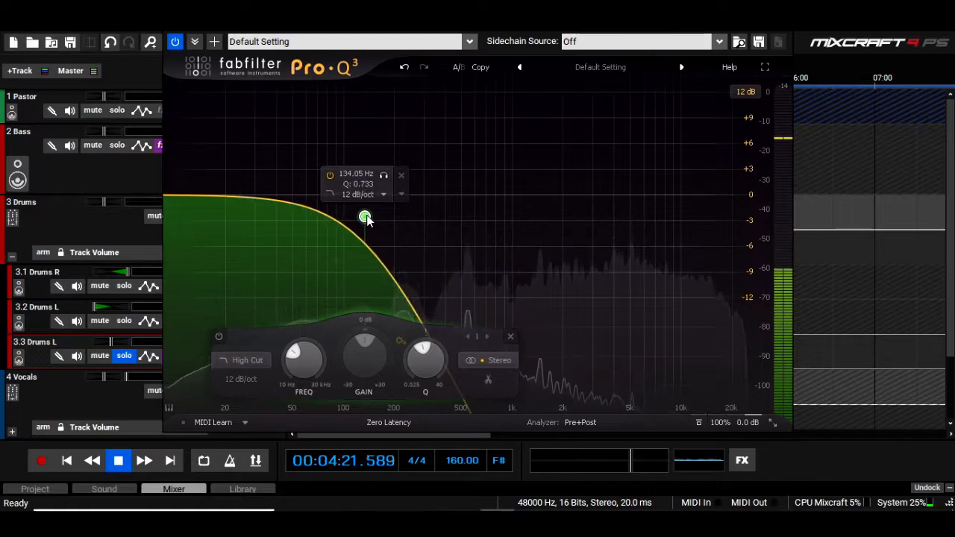
click(365, 197)
click(378, 347)
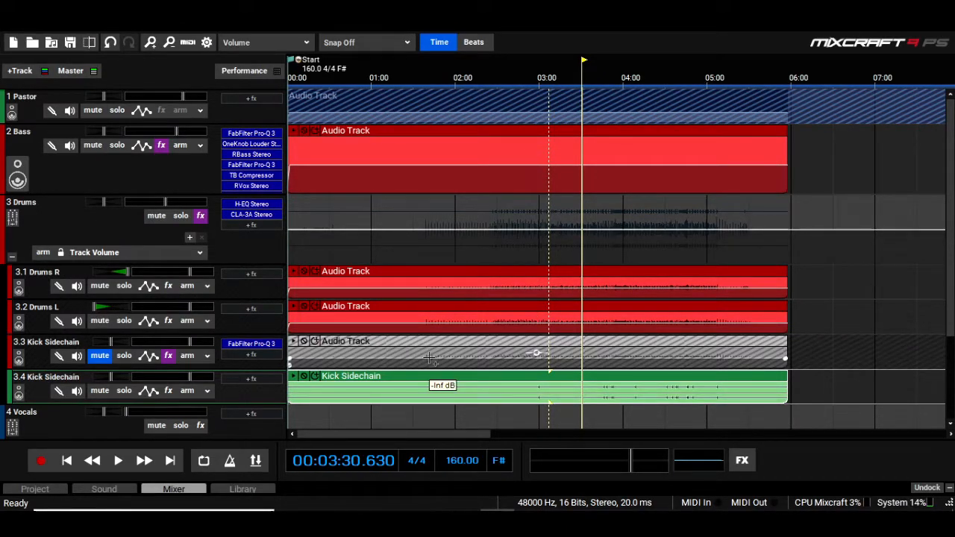
- Set the High Cut frequency in the muted Kick Sidechain track's Pro-Q 3 to 83.186 Hz and close the equalizer
click(231, 345)
mouse_move(333, 200)
mouse_down()
mouse_move(366, 200)
mouse_move(335, 202)
mouse_up()
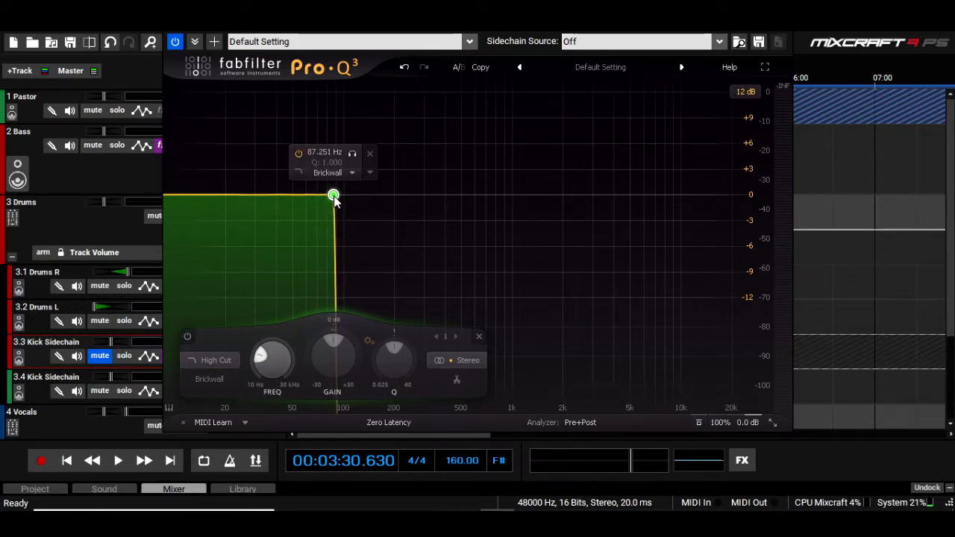
drag(335, 202, 330, 200)
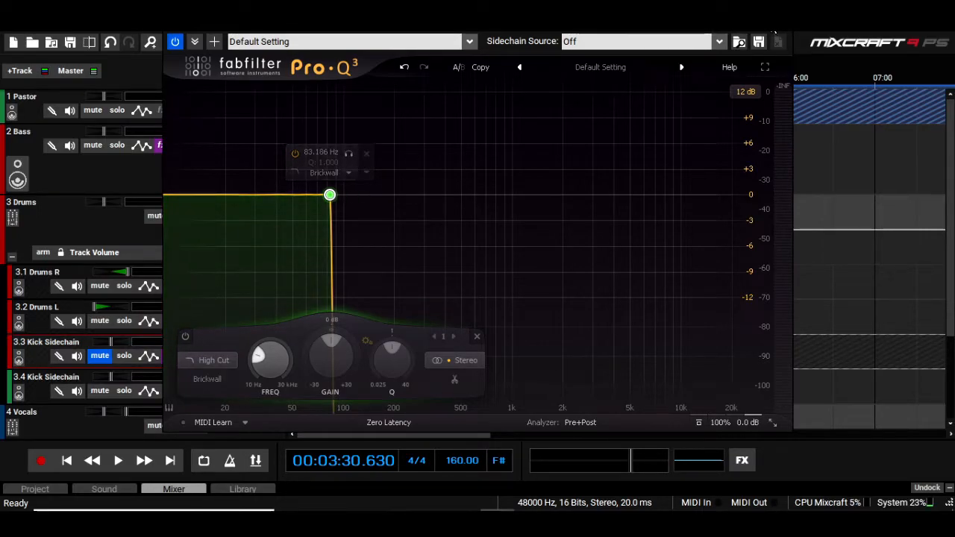
click(779, 24)
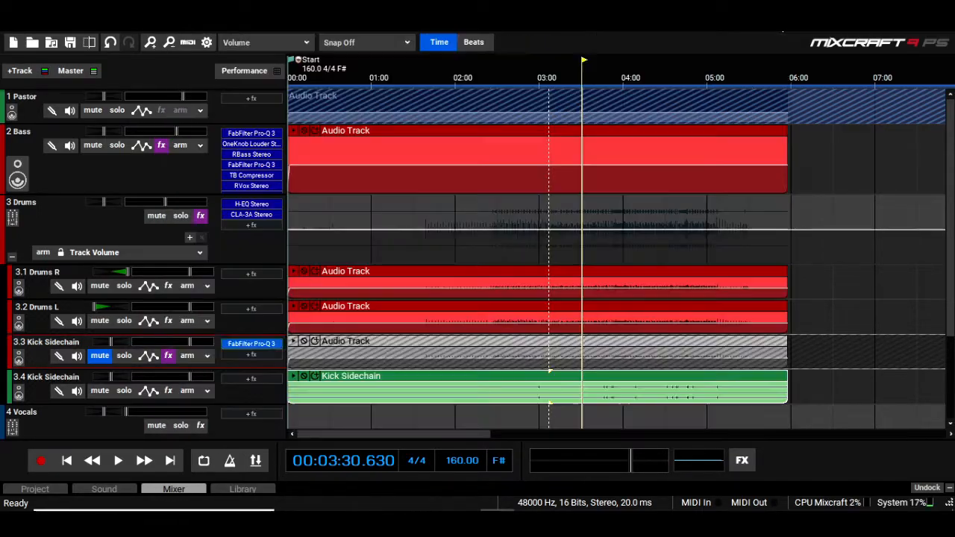
- Audition the green Kick Sidechain track soloed, and delete the original Kick Sidechain track that carries the Pro-Q 3
click(122, 391)
key(space)
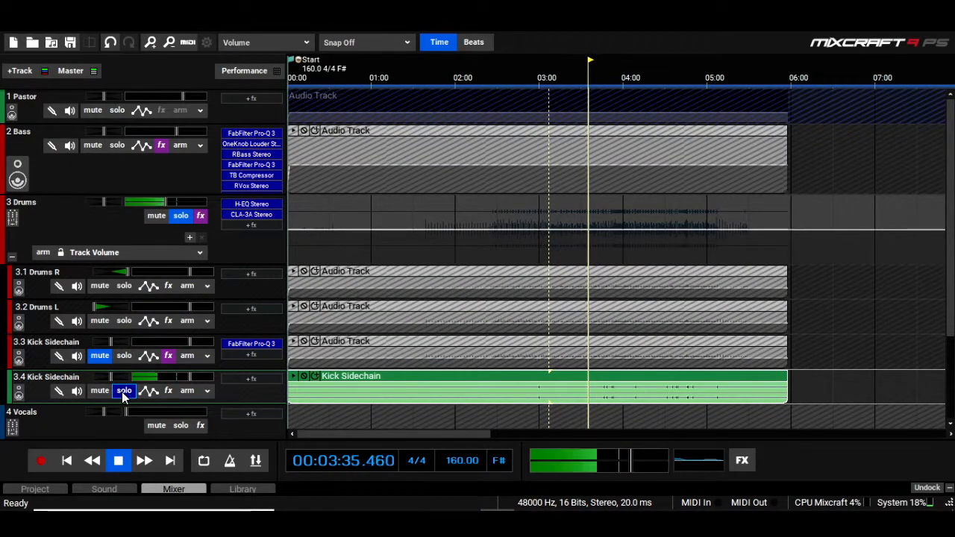
key(space)
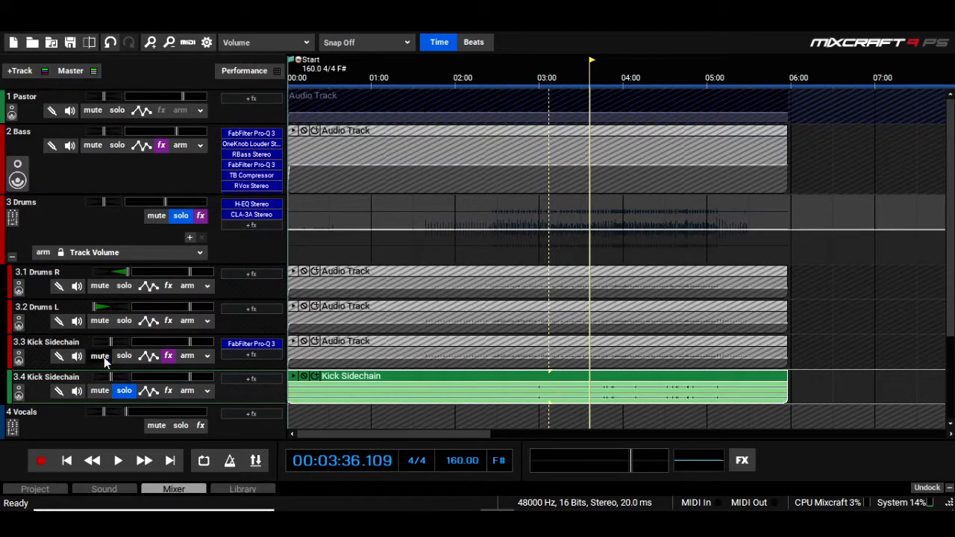
right_click(36, 353)
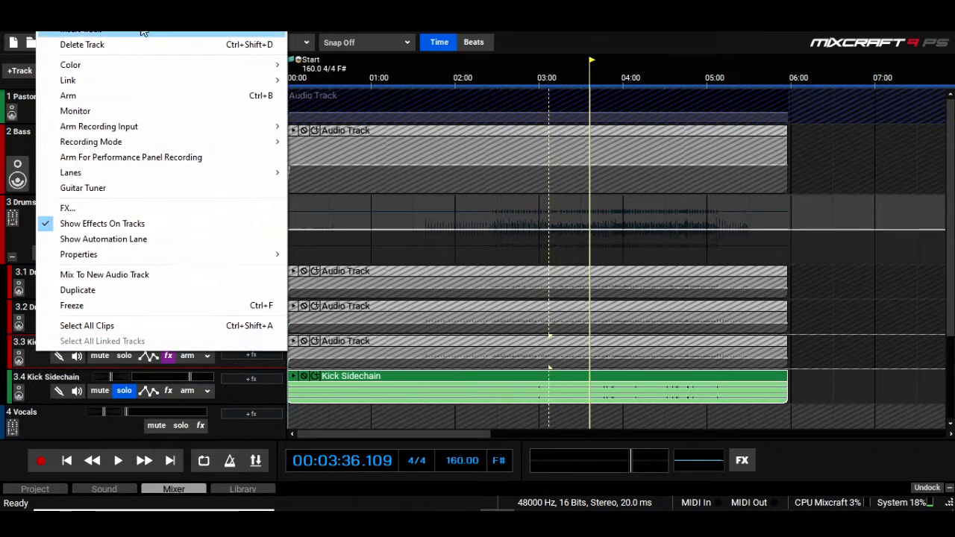
click(119, 44)
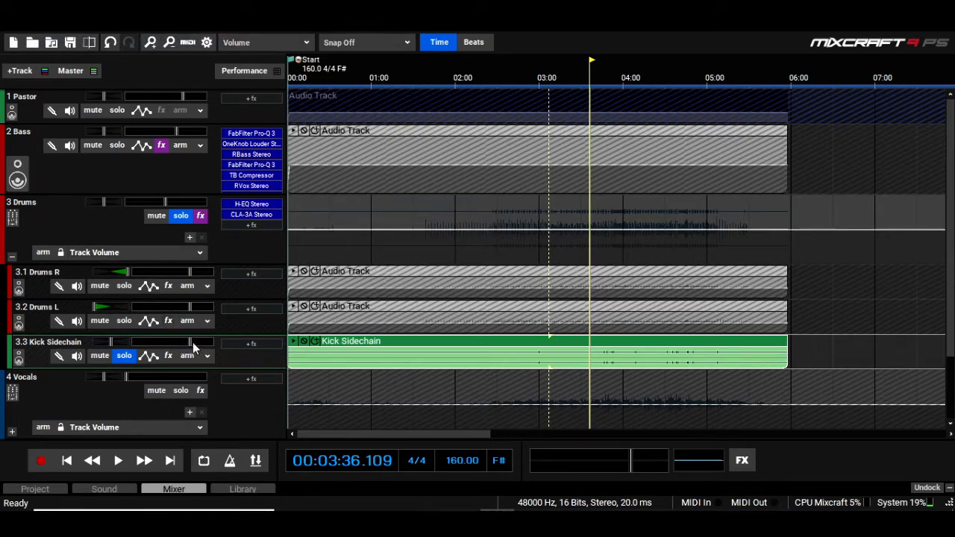
- Lower the remaining Kick Sidechain track's volume fader to its minimum and turn off its solo
click(138, 357)
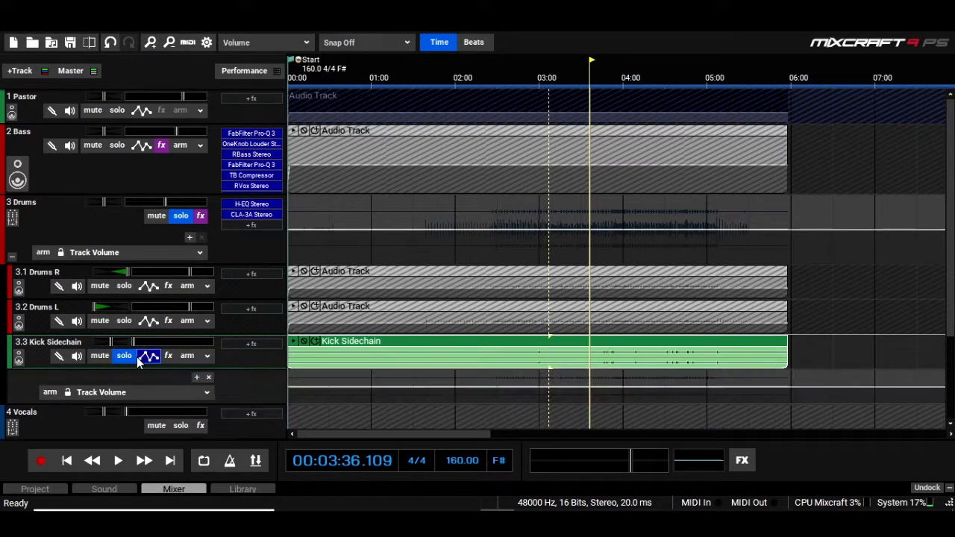
click(146, 357)
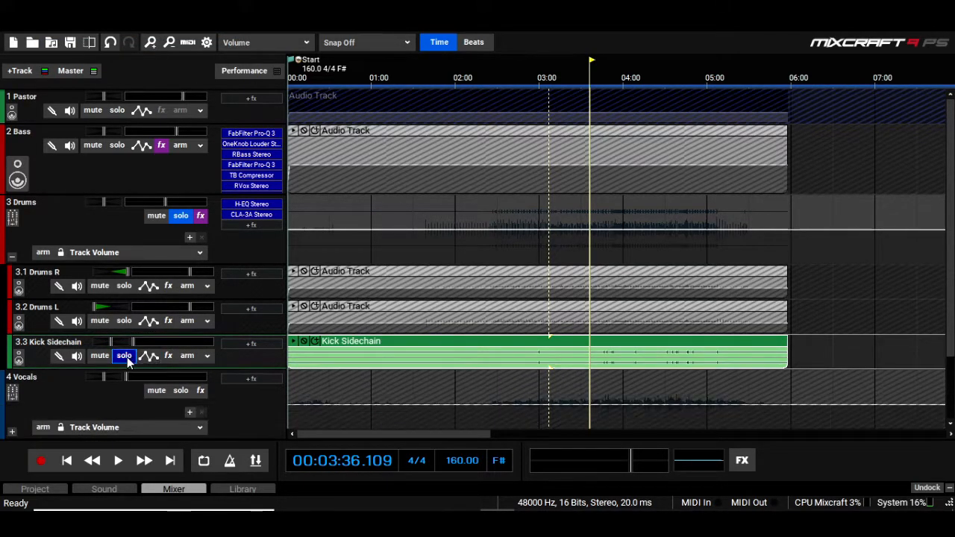
click(127, 357)
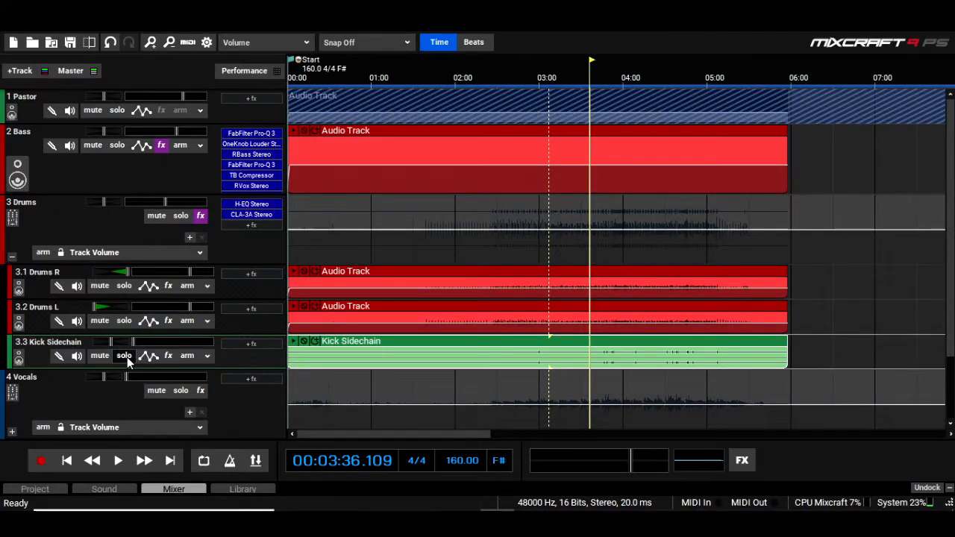
- Open the Bass track's effect list and show its first FabFilter Pro-Q 3
click(162, 149)
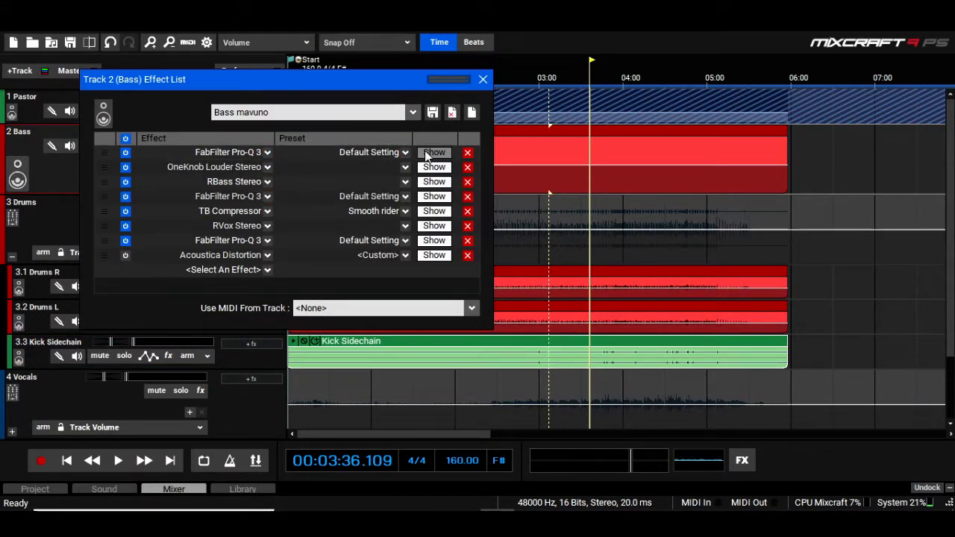
drag(165, 79, 483, 109)
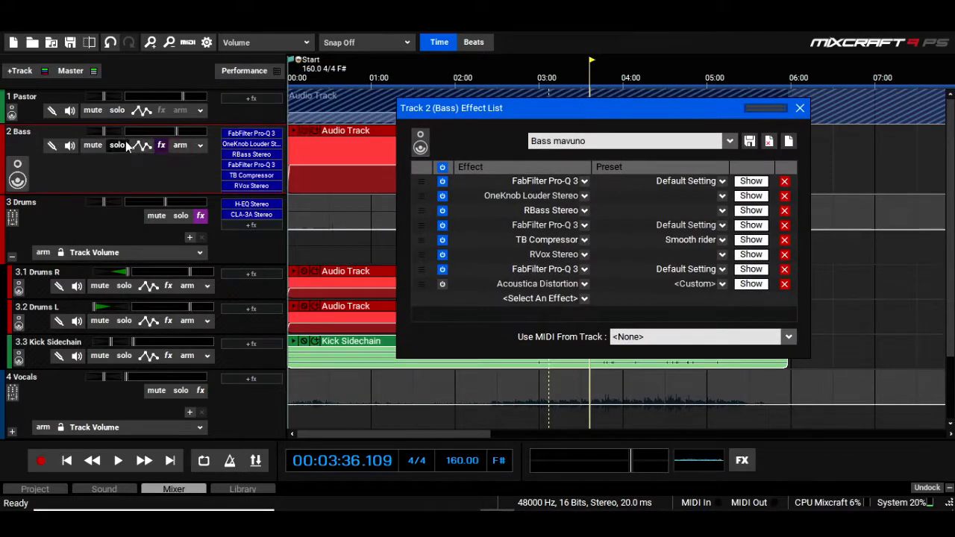
click(751, 182)
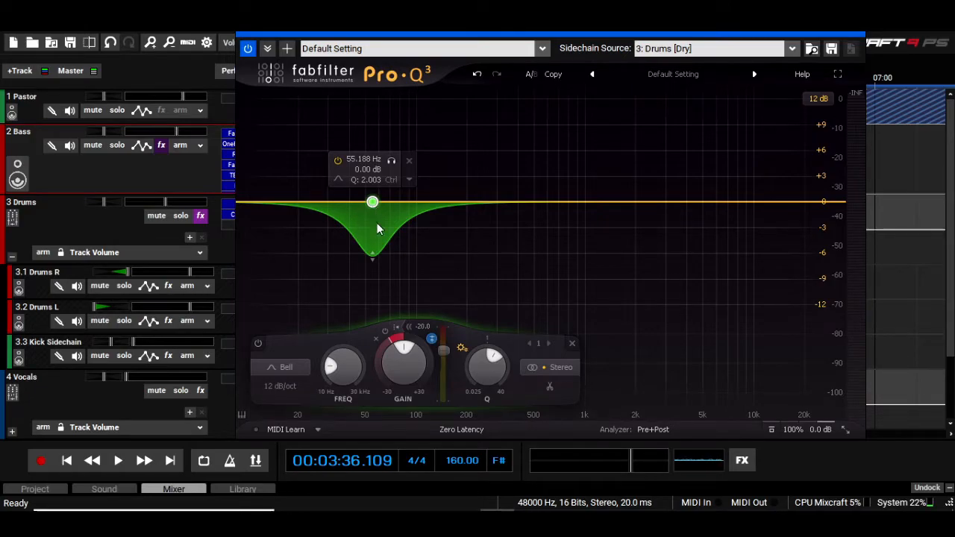
- Disable and re-enable dynamics on the Bass equalizer's 55.188 Hz bell band
click(410, 180)
click(437, 226)
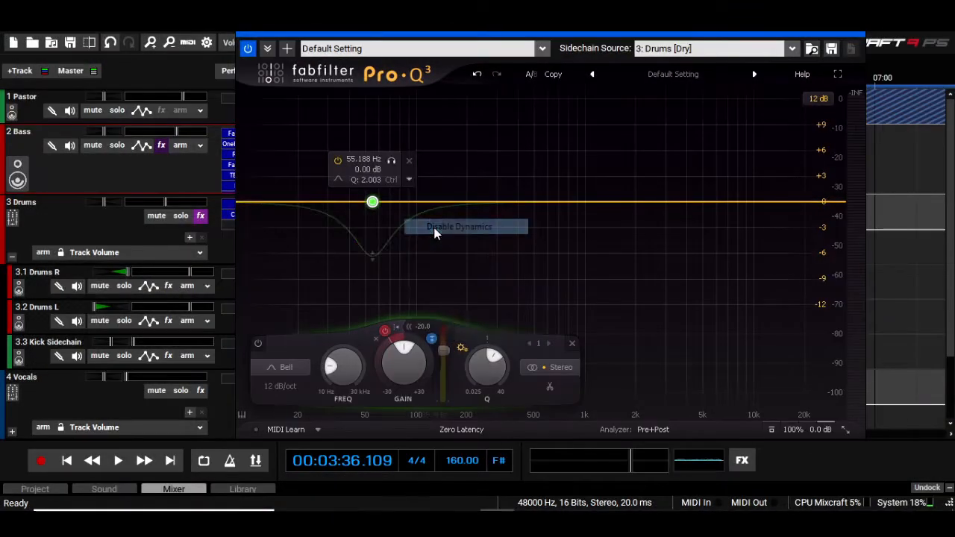
click(409, 183)
click(439, 225)
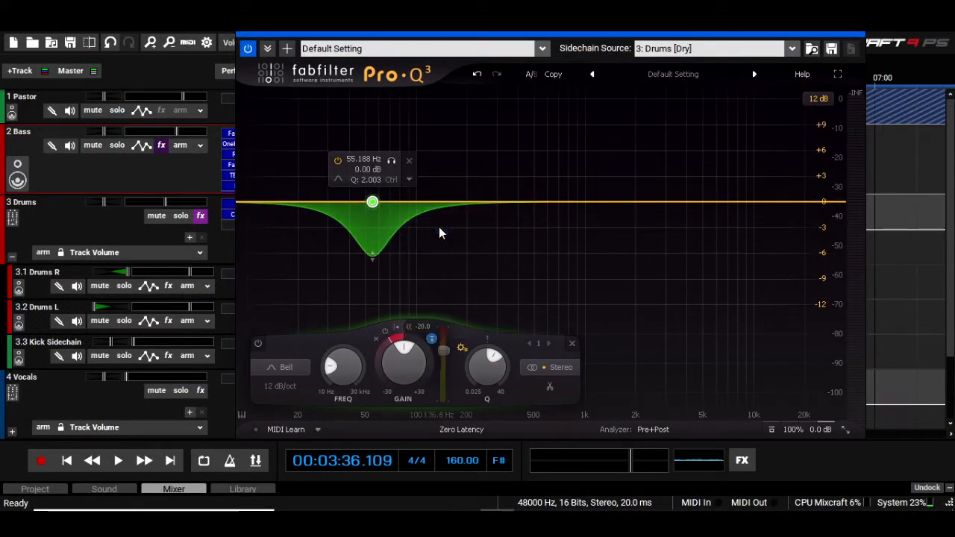
- Set the Bass Pro-Q 3's sidechain source to the Dry signal of track 3.3 Kick Sidechain
click(794, 51)
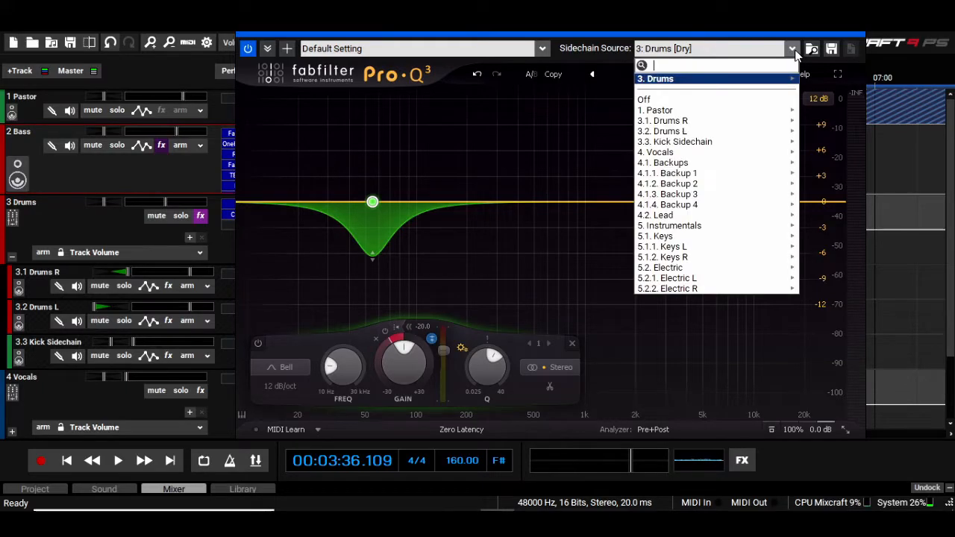
click(608, 54)
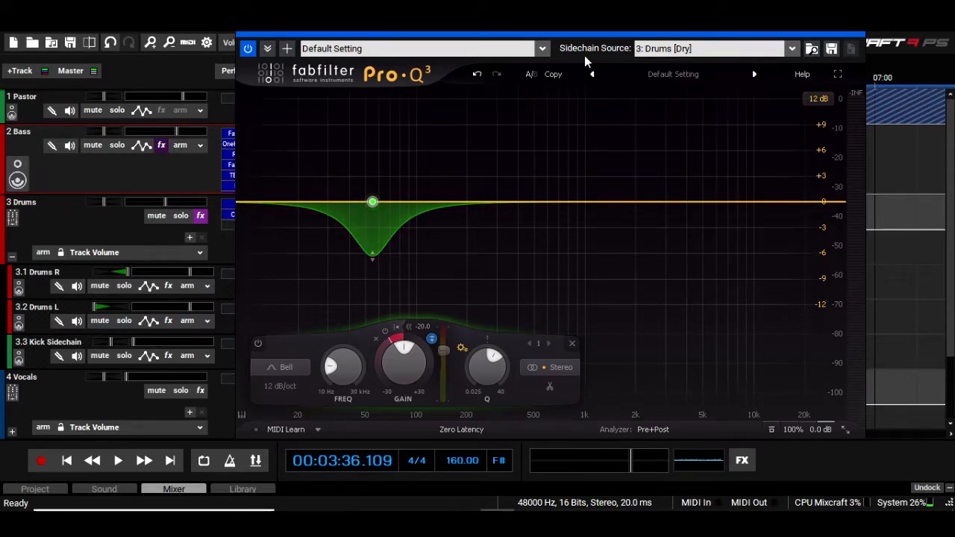
click(782, 55)
mouse_move(724, 147)
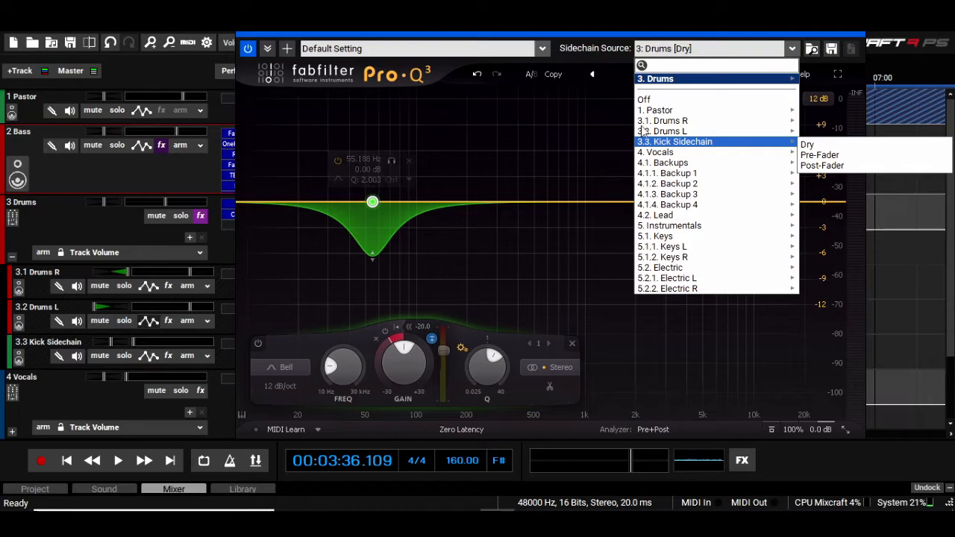
click(835, 146)
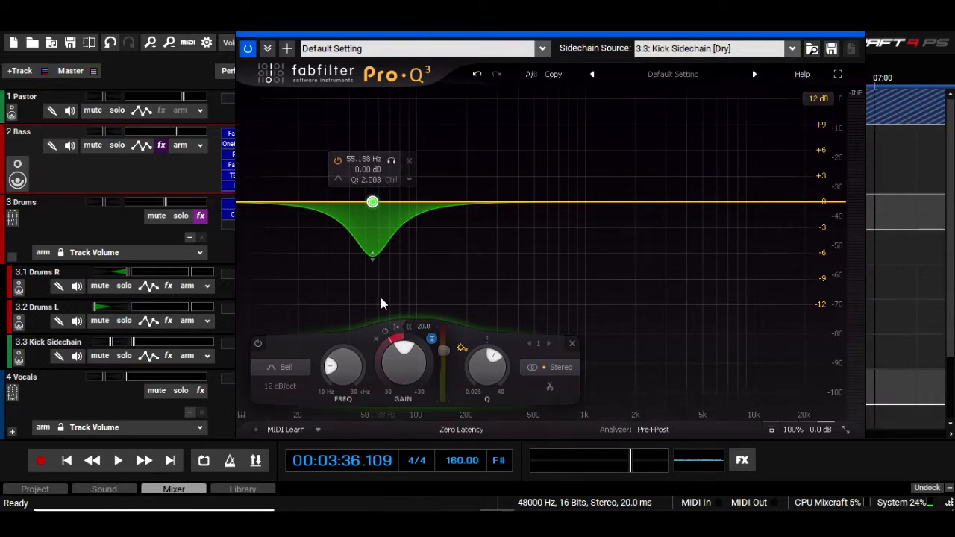
- During playback, lower the Bass Pro-Q 3 band's dynamic threshold to -35.0 dB and close the plugin and effect list
click(118, 461)
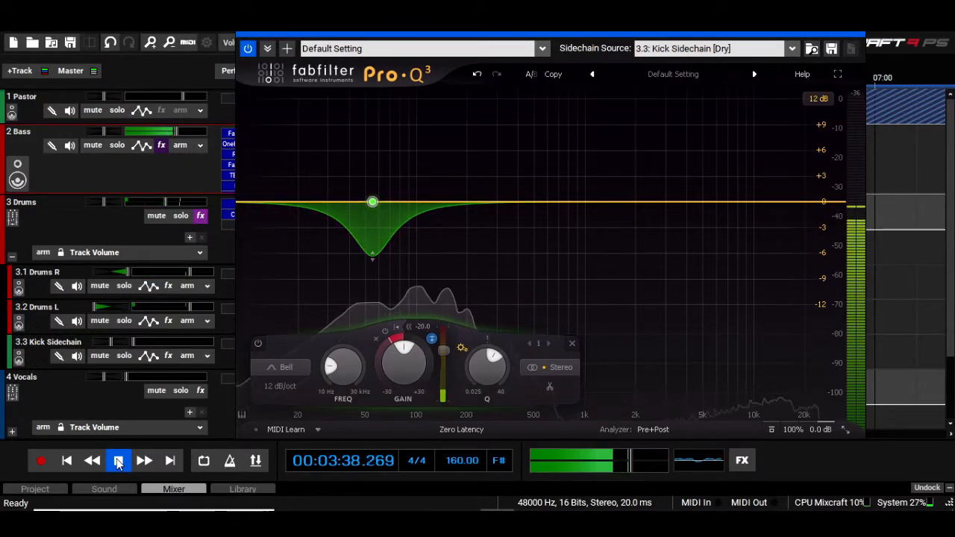
drag(444, 351, 447, 381)
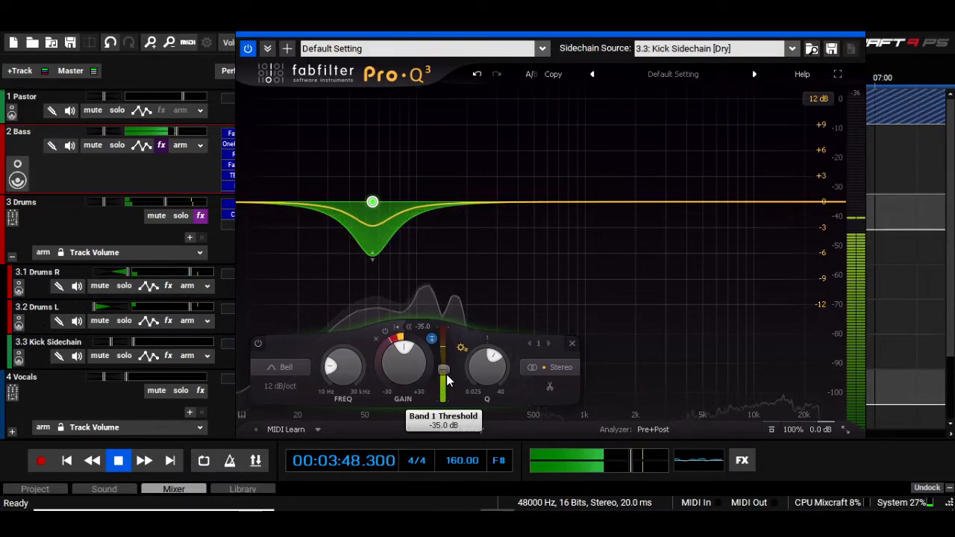
click(854, 31)
click(800, 107)
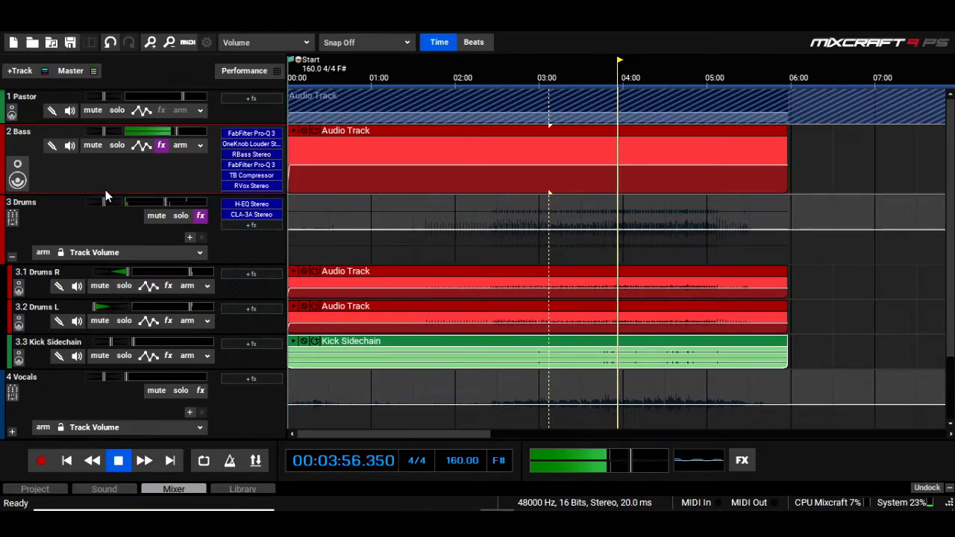
- Enlarge the Bass track to reveal its full effect chain, solo it and play from about 03:47
drag(105, 192, 107, 222)
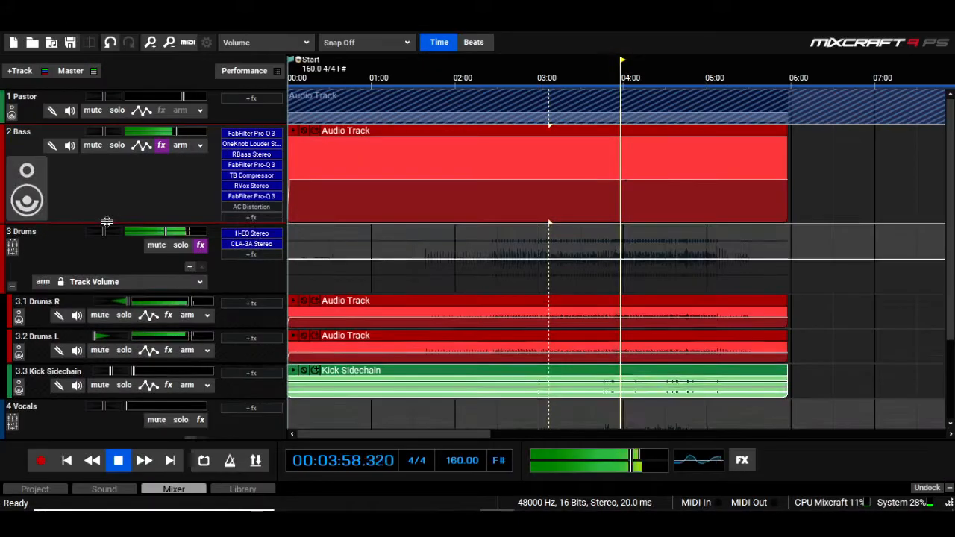
key(space)
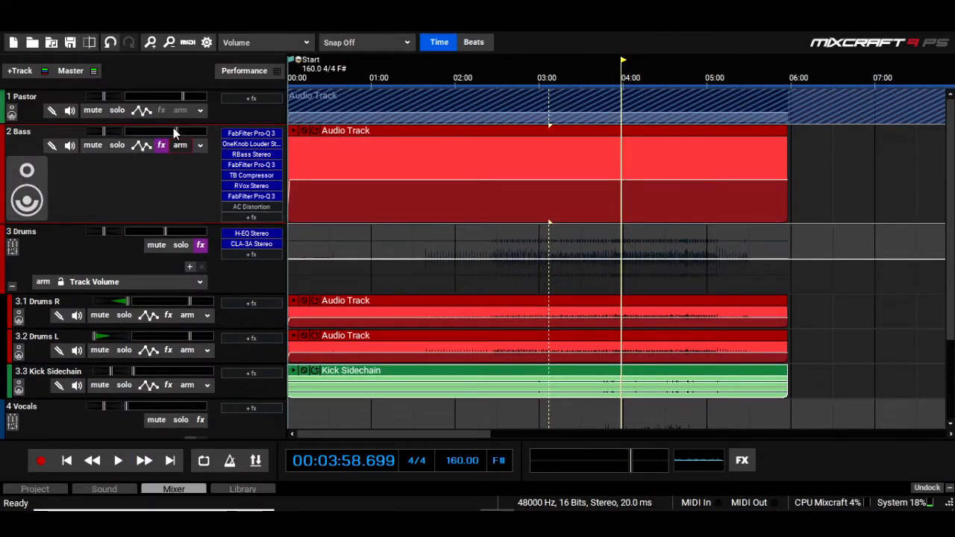
click(122, 149)
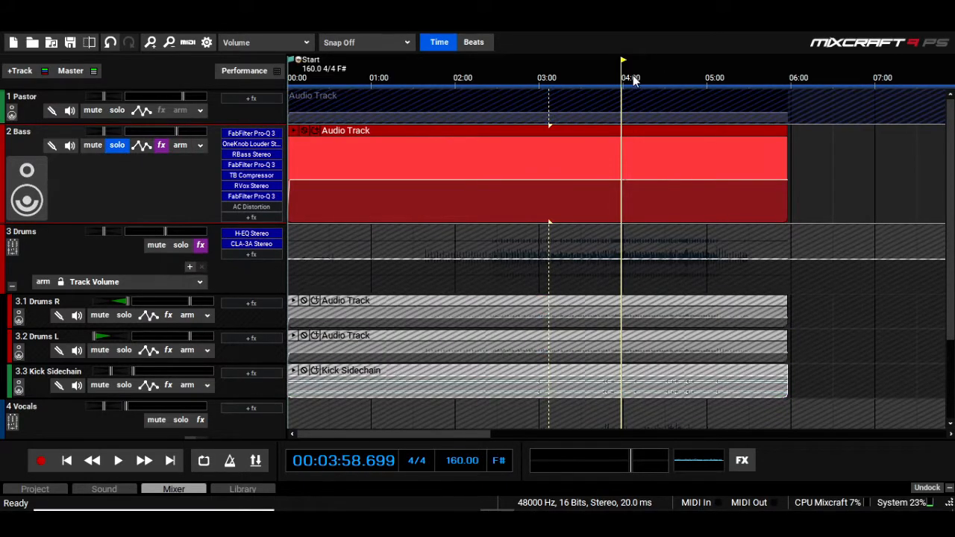
click(605, 76)
key(space)
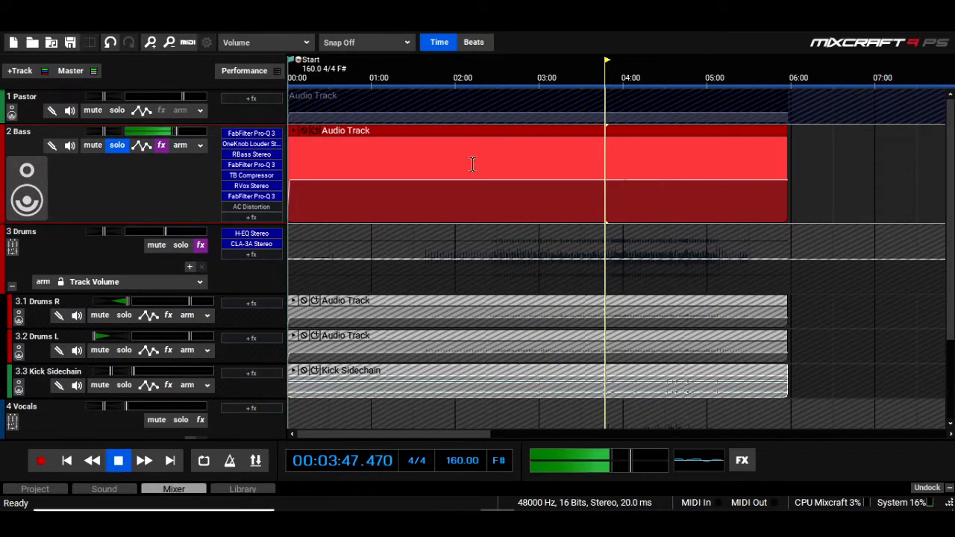
- Audition the Bass track with AC Distortion switched on, then bypass the distortion again and close it
click(250, 207)
click(330, 129)
click(331, 128)
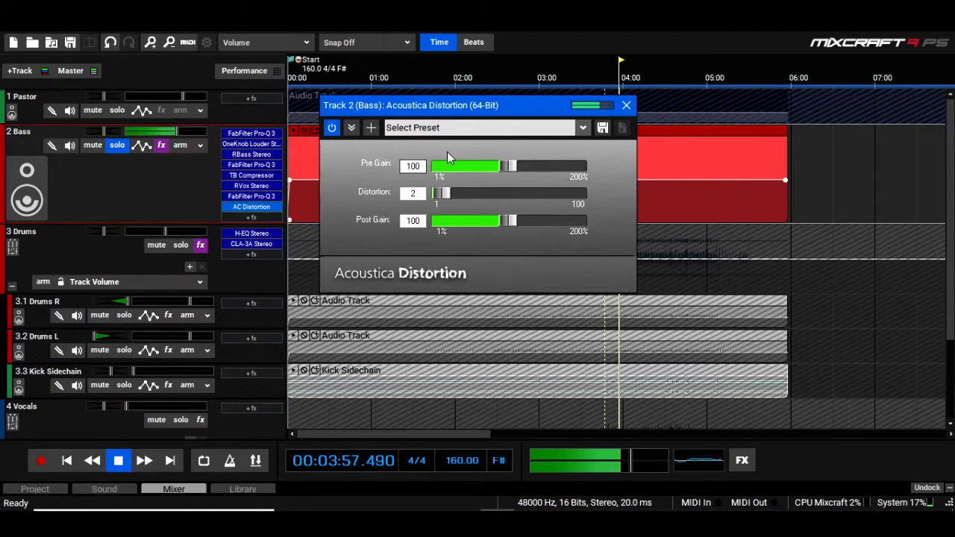
key(space)
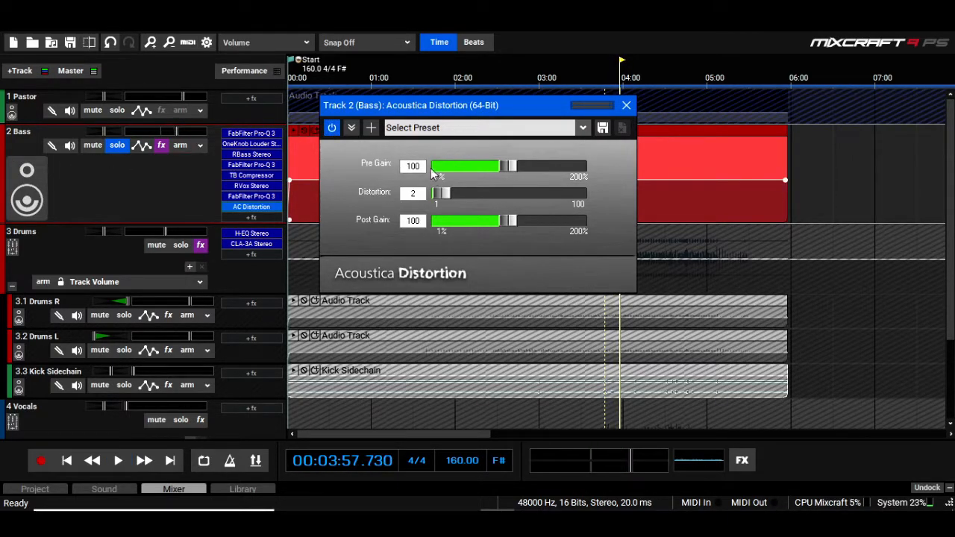
click(331, 128)
click(627, 106)
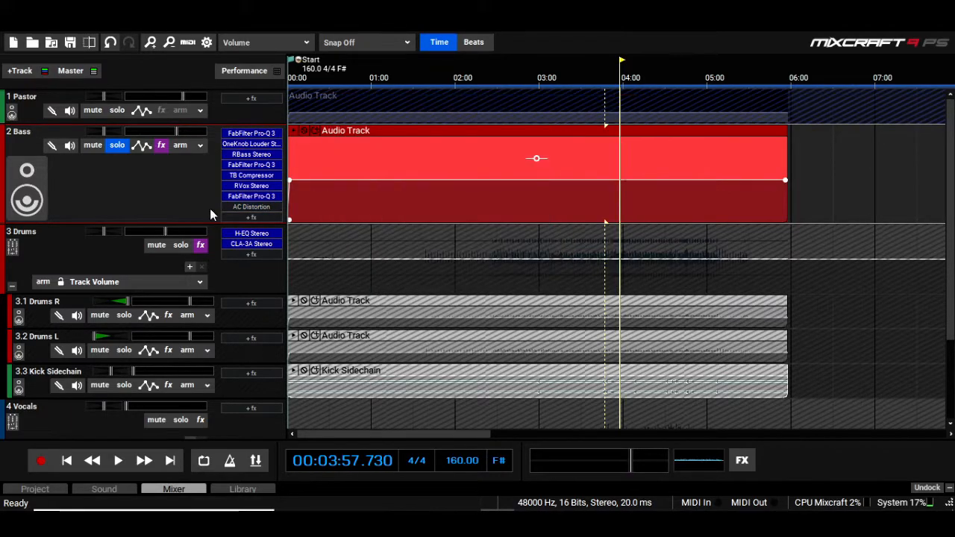
- Compare the soloed Bass with its entire effect chain bypassed and re-enabled
click(160, 146)
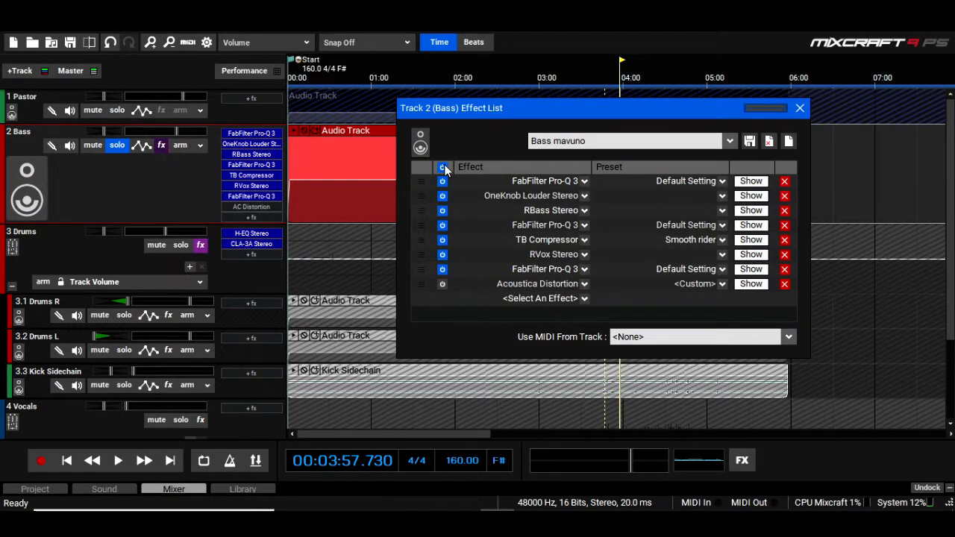
click(442, 167)
key(space)
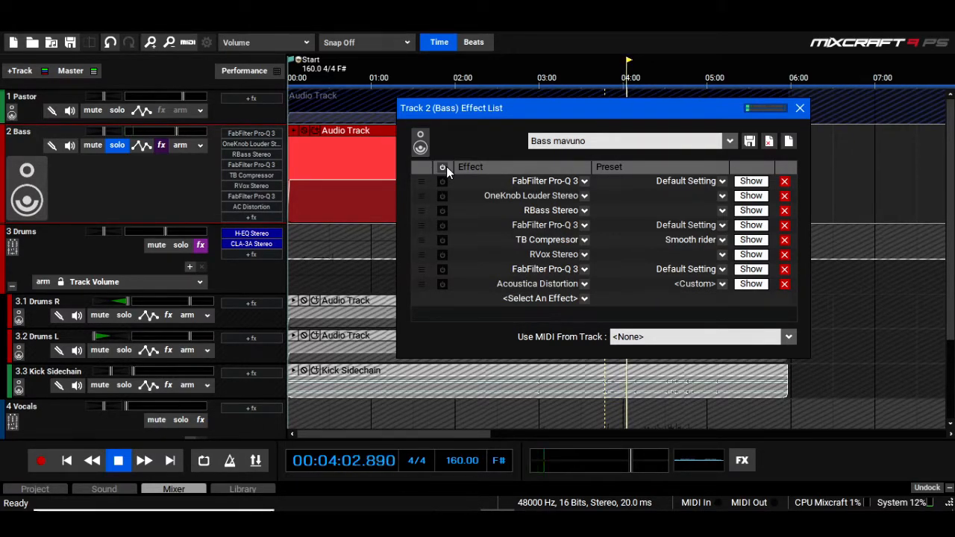
click(444, 168)
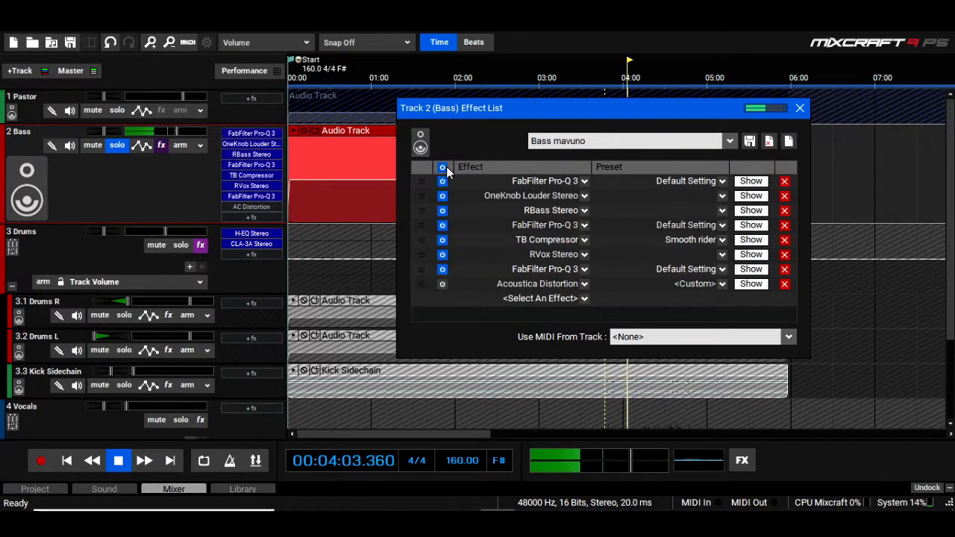
click(800, 109)
key(space)
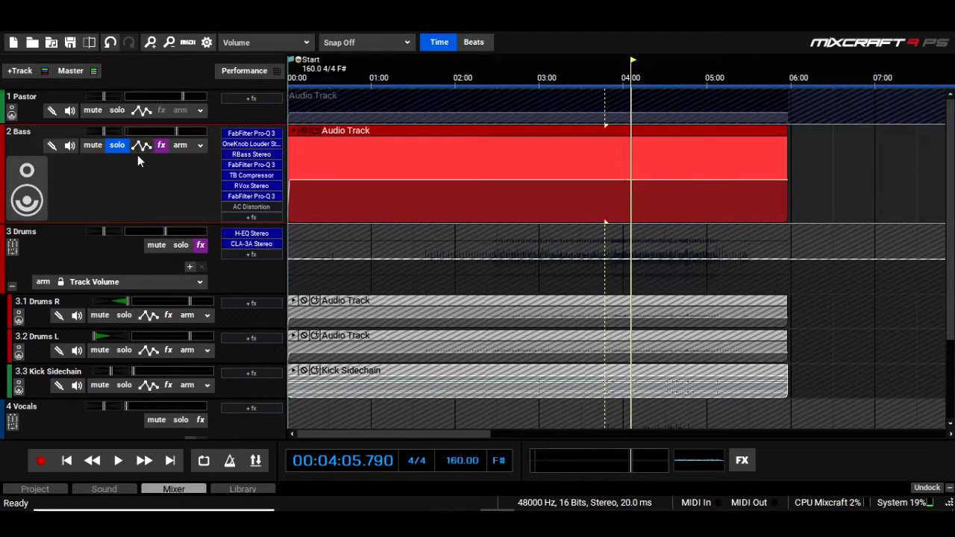
- Solo the Drums with the Bass and compare the Drums effects bypassed and enabled during playback
click(200, 245)
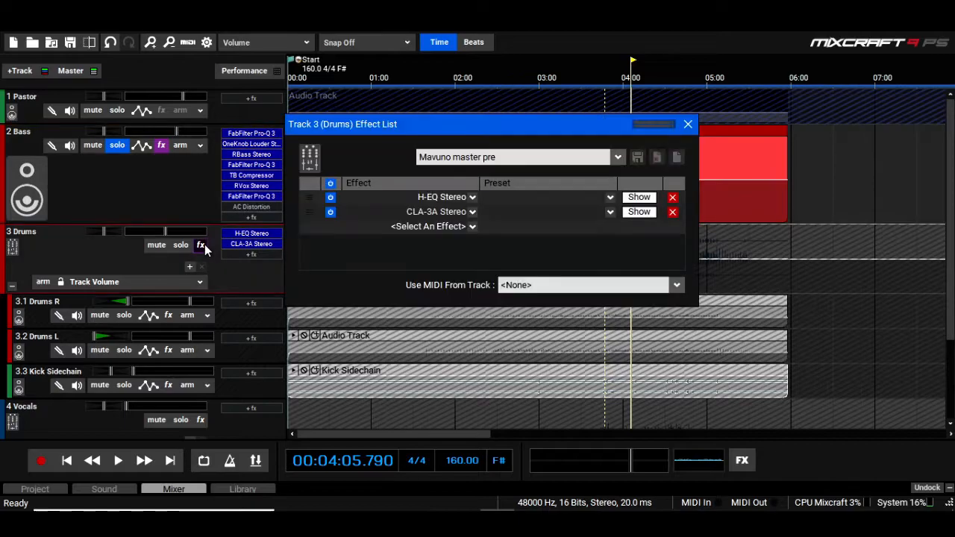
click(180, 246)
key(space)
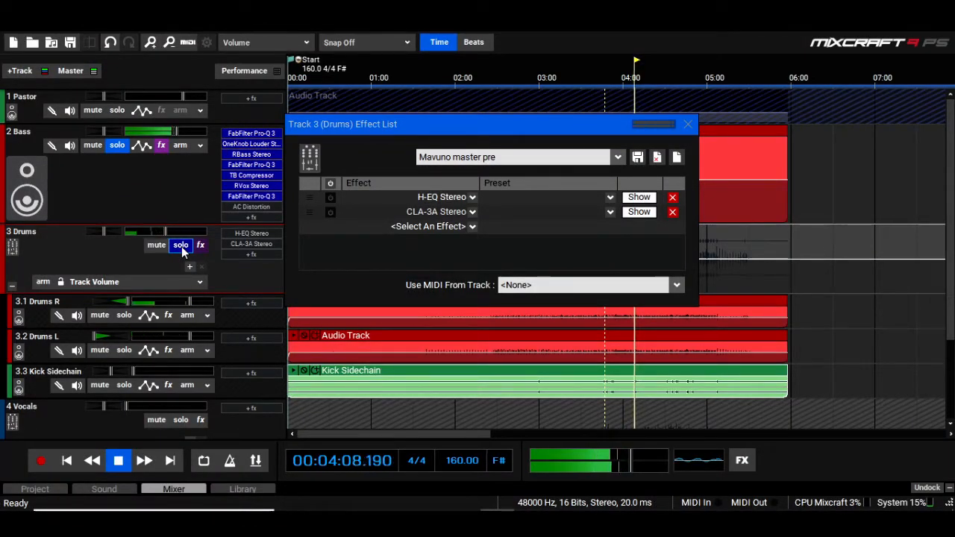
click(331, 185)
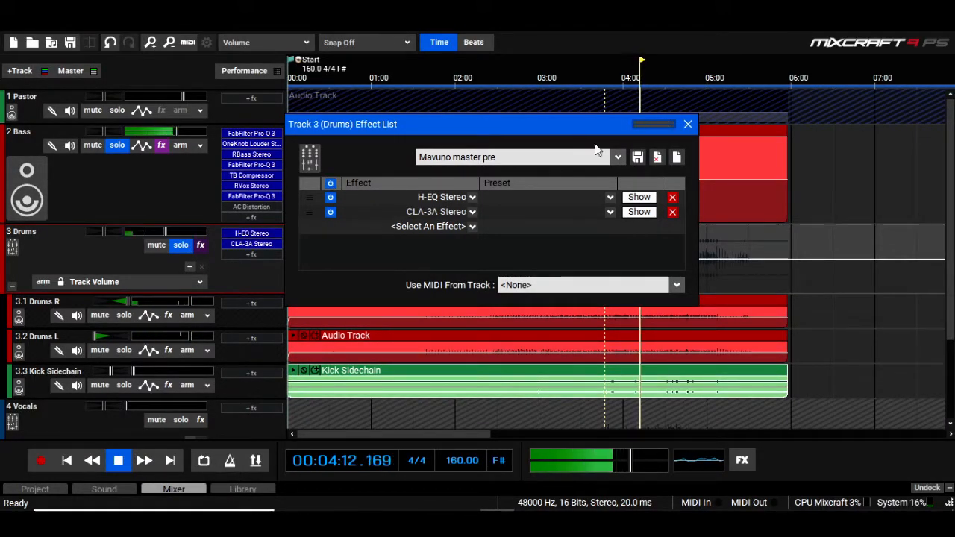
click(687, 125)
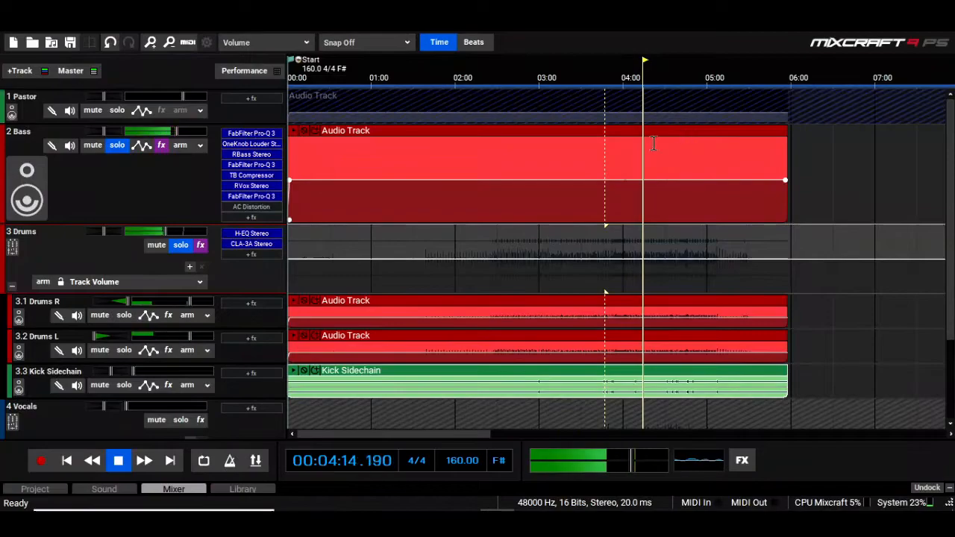
- Raise the LMF band gain at 54 Hz to 7.35 in the Drums track's H-EQ, then close the equalizer
click(262, 236)
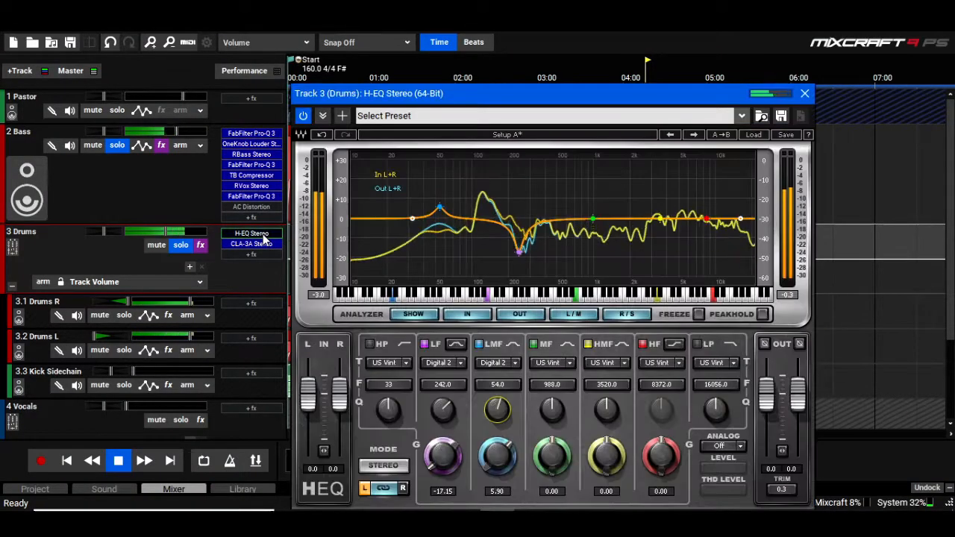
drag(493, 454, 494, 446)
drag(493, 406, 491, 410)
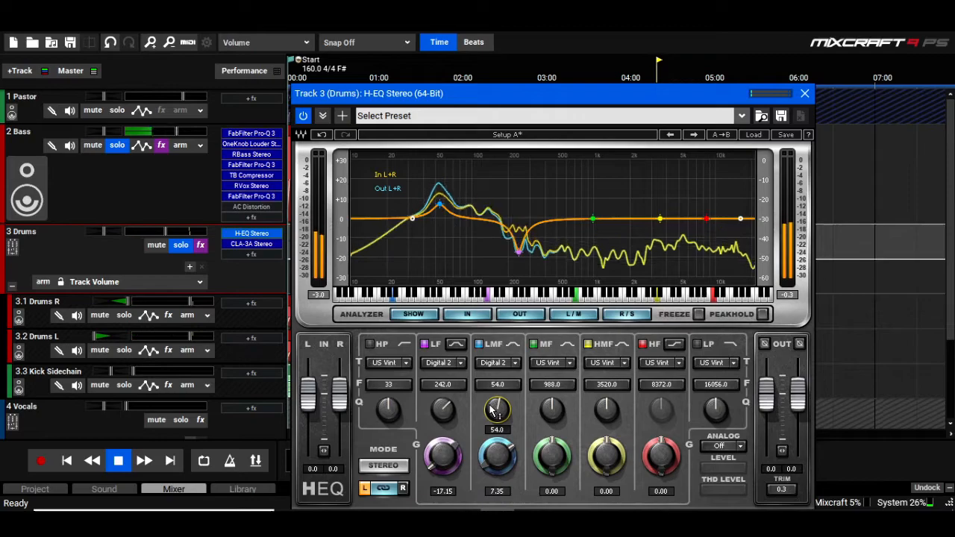
click(804, 94)
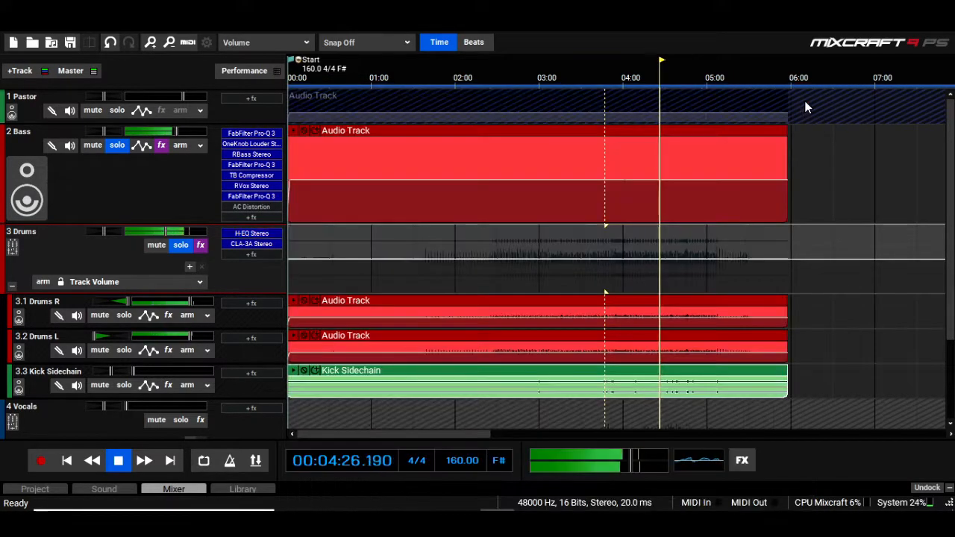
- Stop playback, collapse the Drums group and expand the Keys group to show its left and right tracks
key(space)
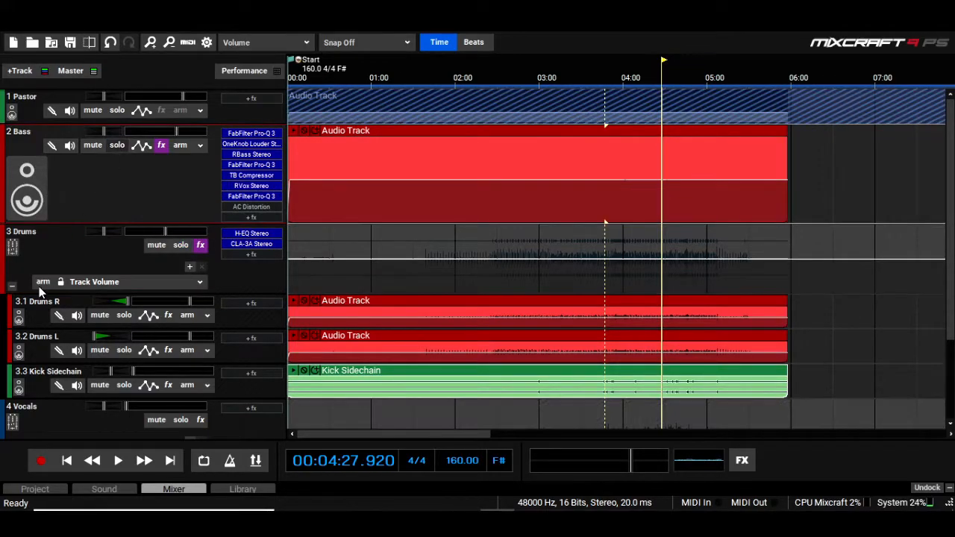
click(11, 286)
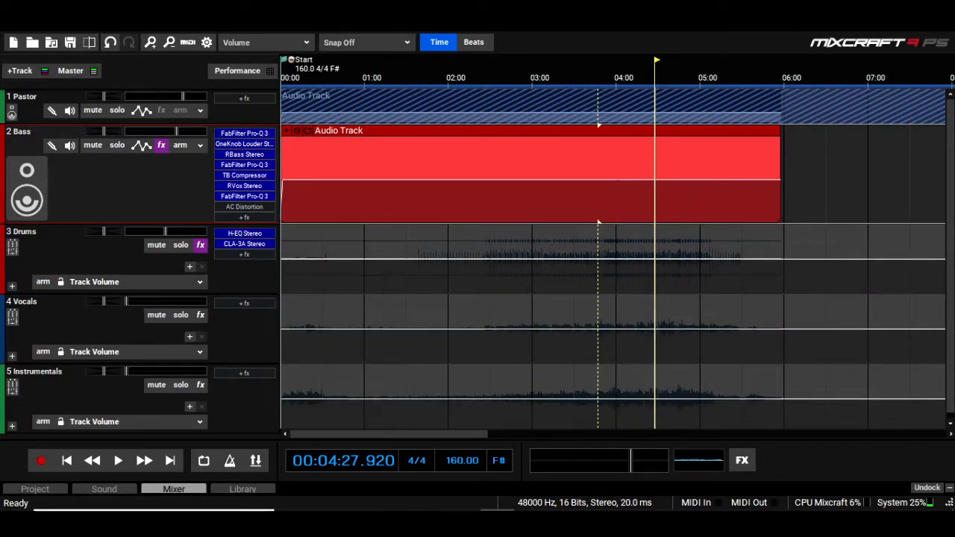
scroll(921, 181, down, 1)
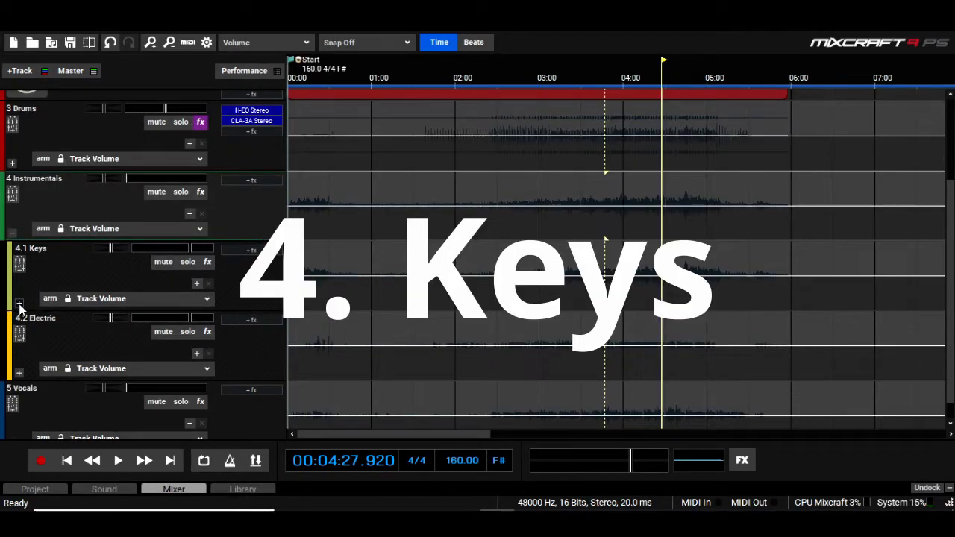
click(19, 305)
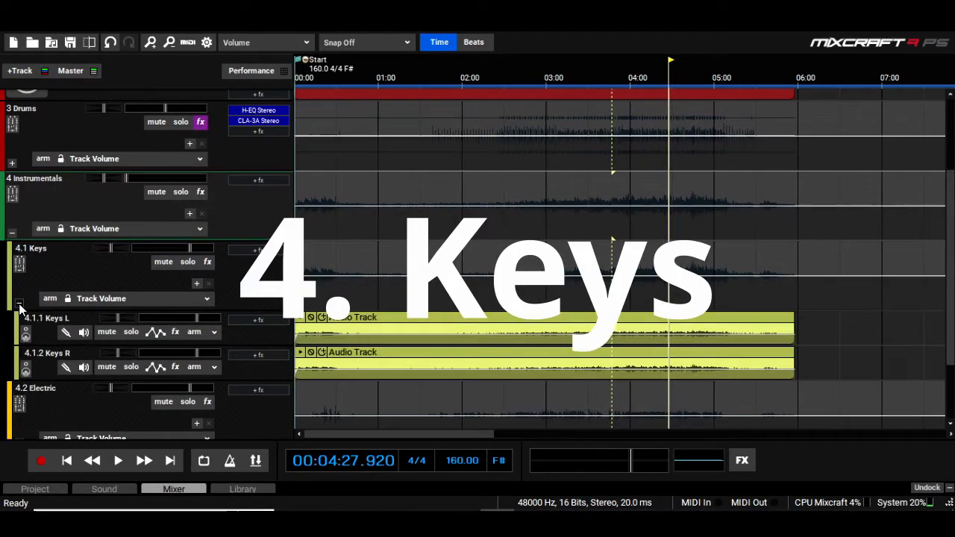
- Solo and play the Keys group while raising the Instrumentals group's volume fader slightly to balance it against the Bass
click(192, 264)
key(space)
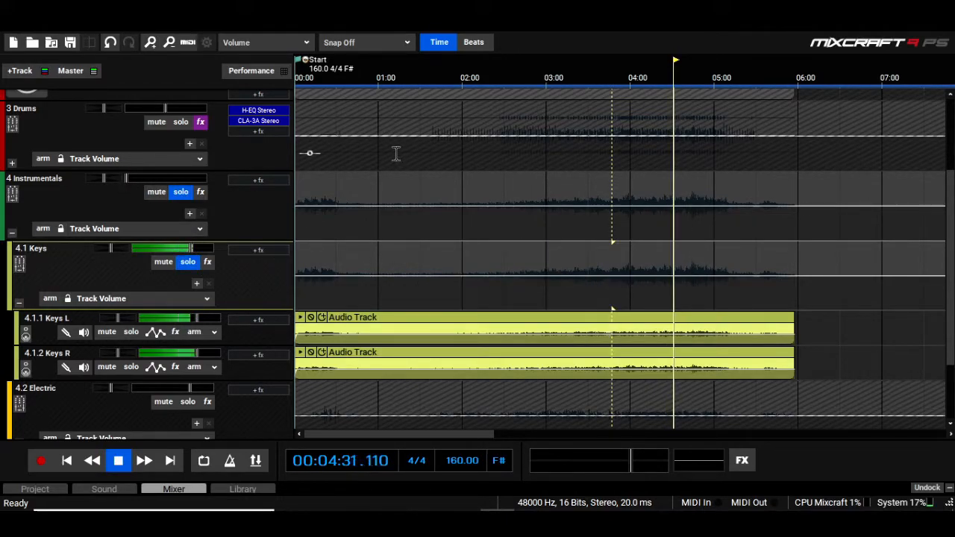
drag(131, 179, 148, 179)
scroll(149, 223, up, 3)
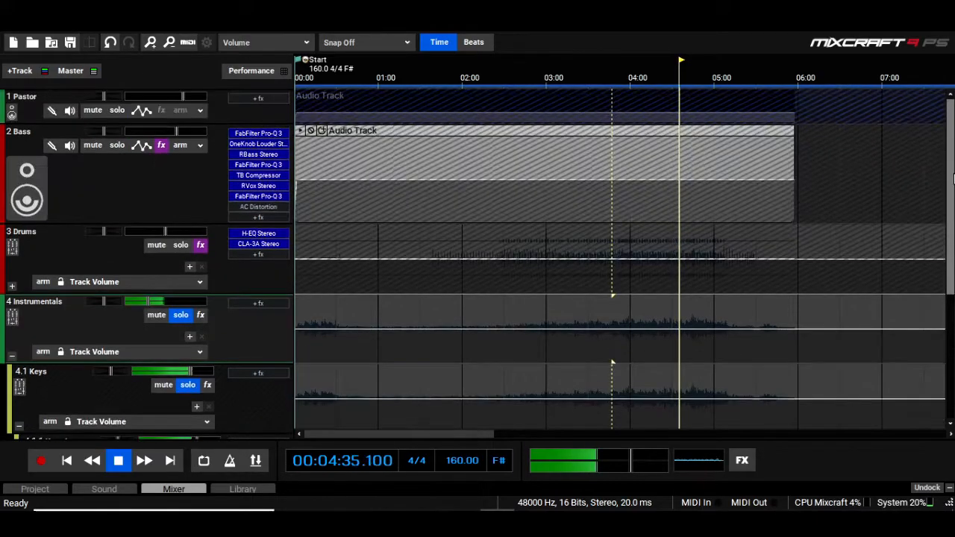
drag(181, 131, 179, 138)
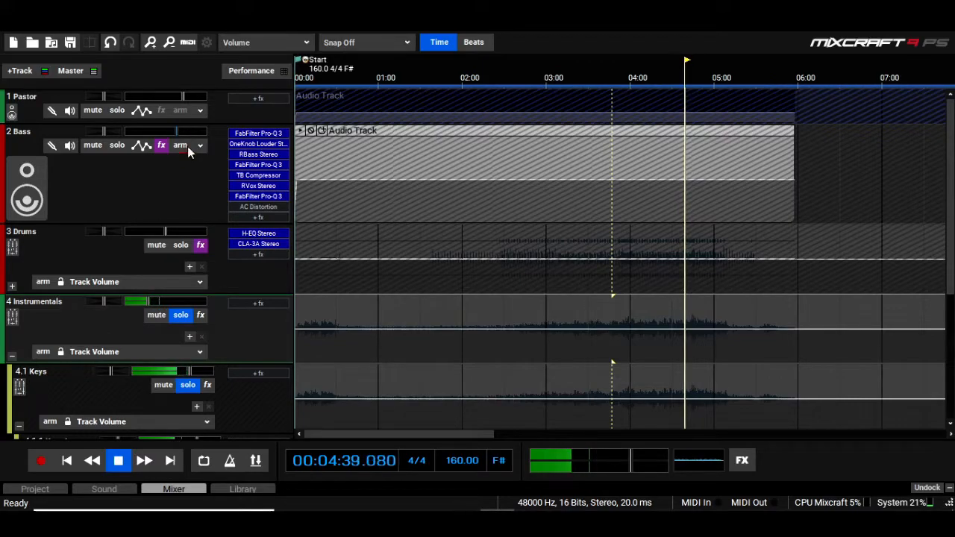
- Pan Keys L hard left and Keys R hard right, and replay the soloed keys from about 03:07
drag(950, 217, 949, 295)
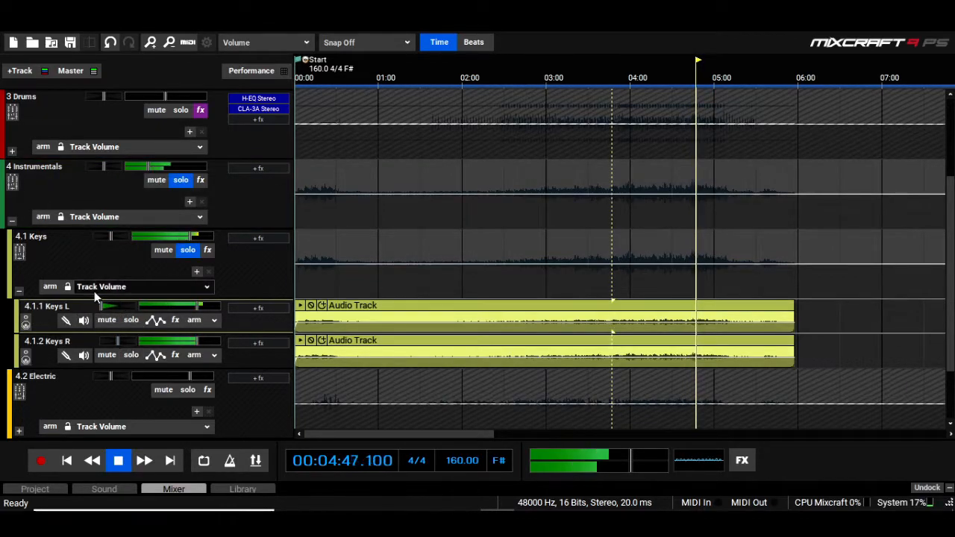
drag(121, 340, 227, 353)
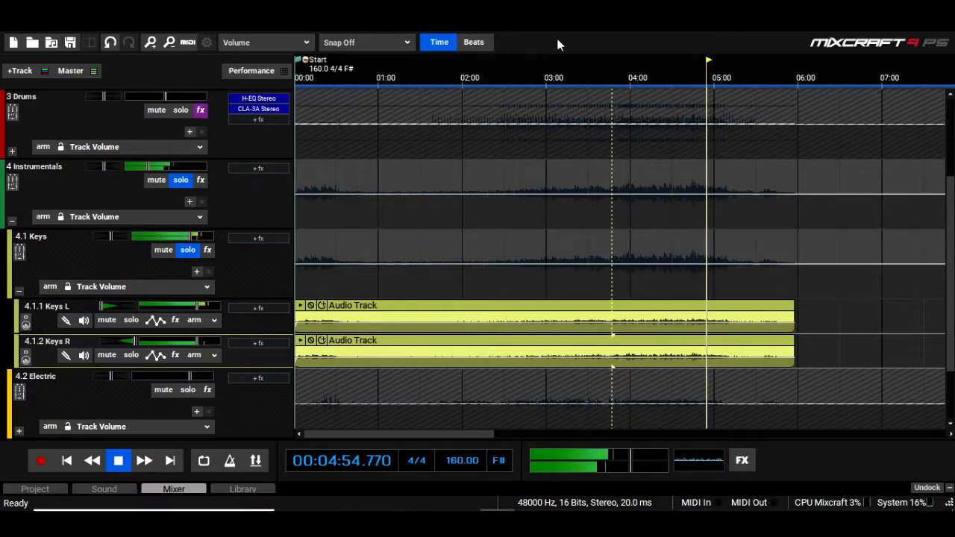
click(557, 77)
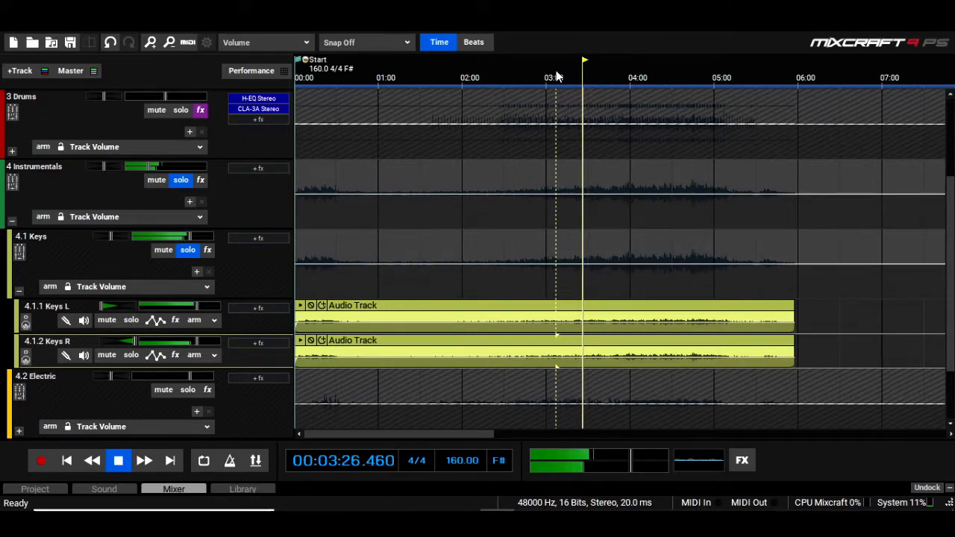
key(space)
key(space)
key(space)
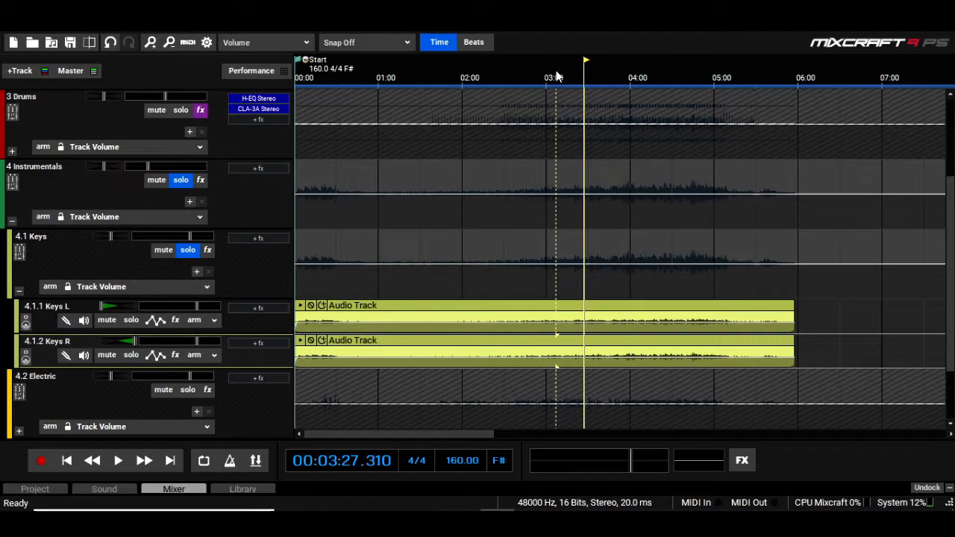
key(space)
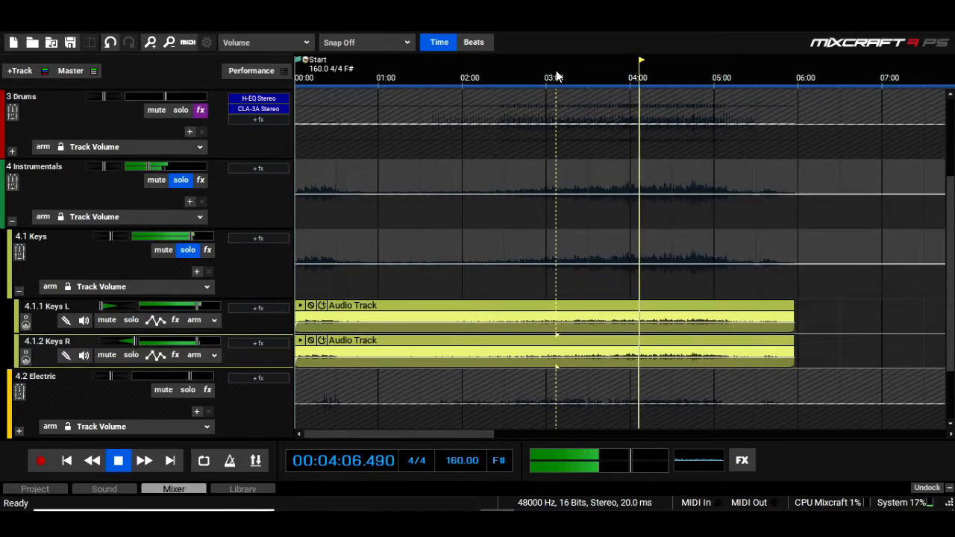
- Load the "Keyboard overrall Live" effect chain on the Keys group and show its FabFilter Pro-Q 3 equalizer
click(255, 239)
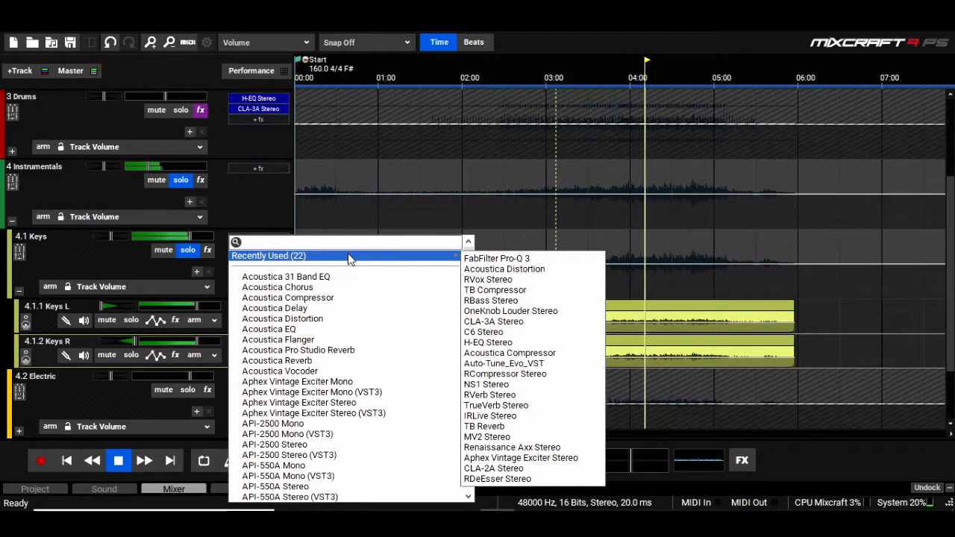
click(86, 259)
click(486, 277)
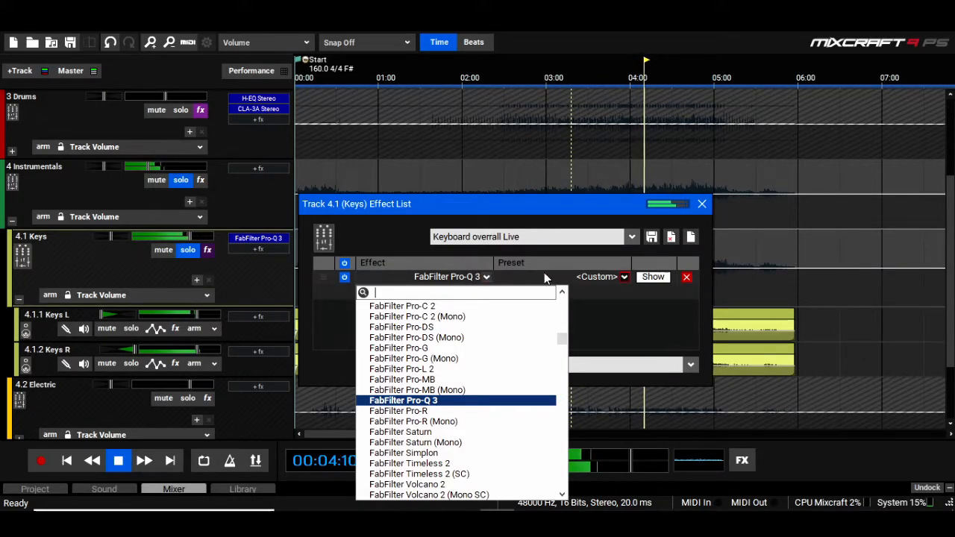
click(647, 276)
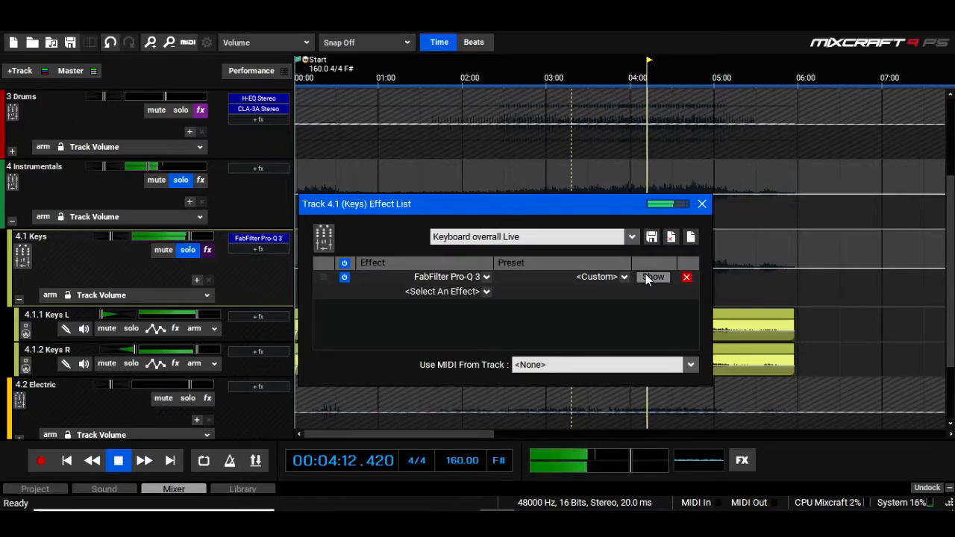
click(647, 277)
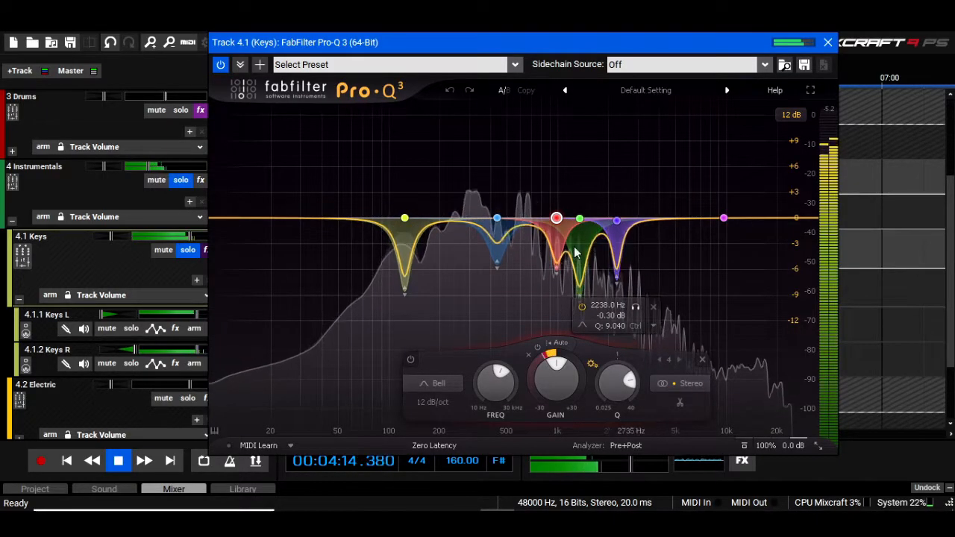
- Audition the Pro-Q 3 bands at 124.20 Hz and 437.69 Hz in solo, then close the equalizer
click(424, 177)
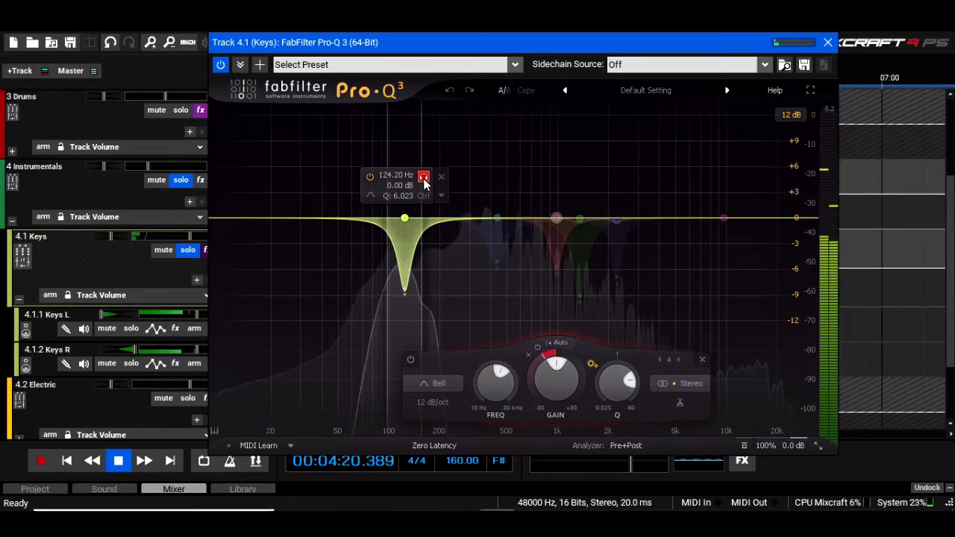
click(424, 178)
click(516, 176)
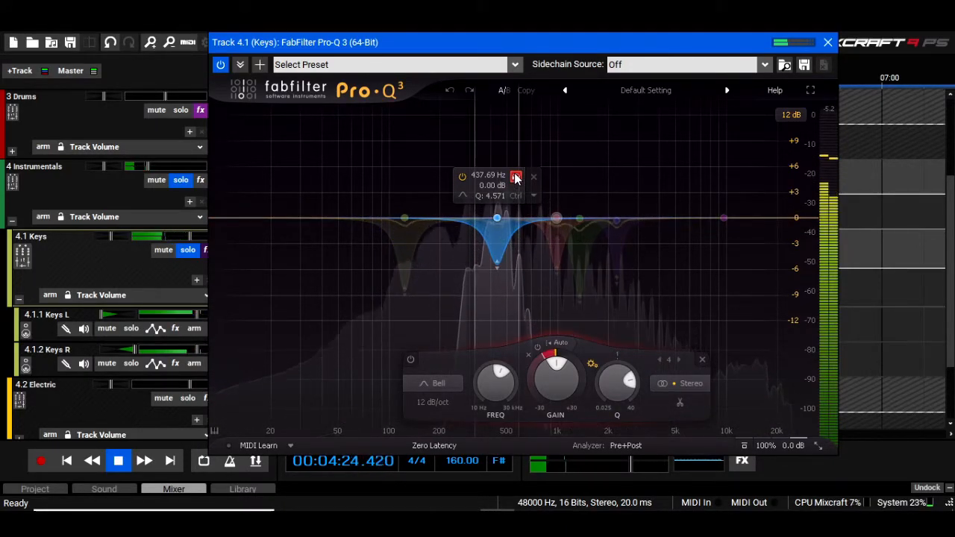
click(516, 177)
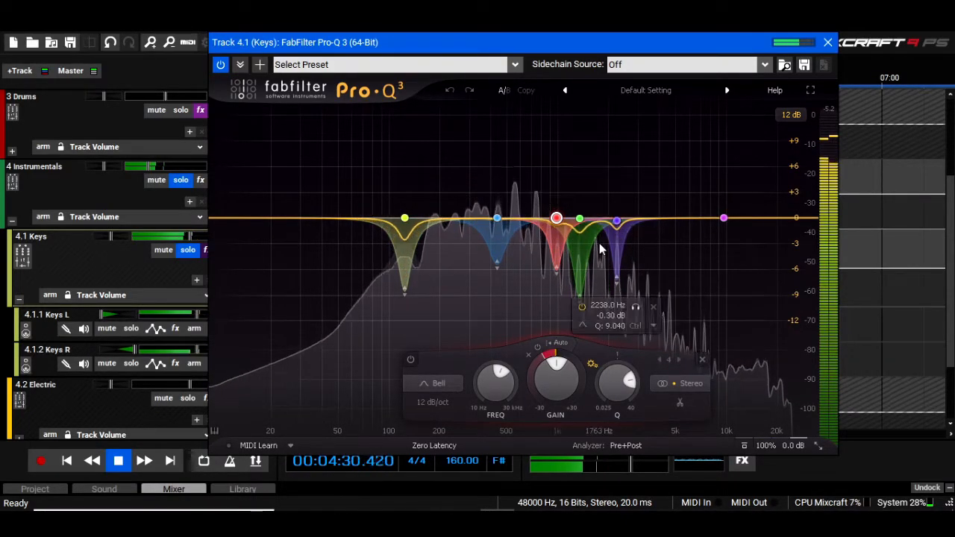
click(827, 42)
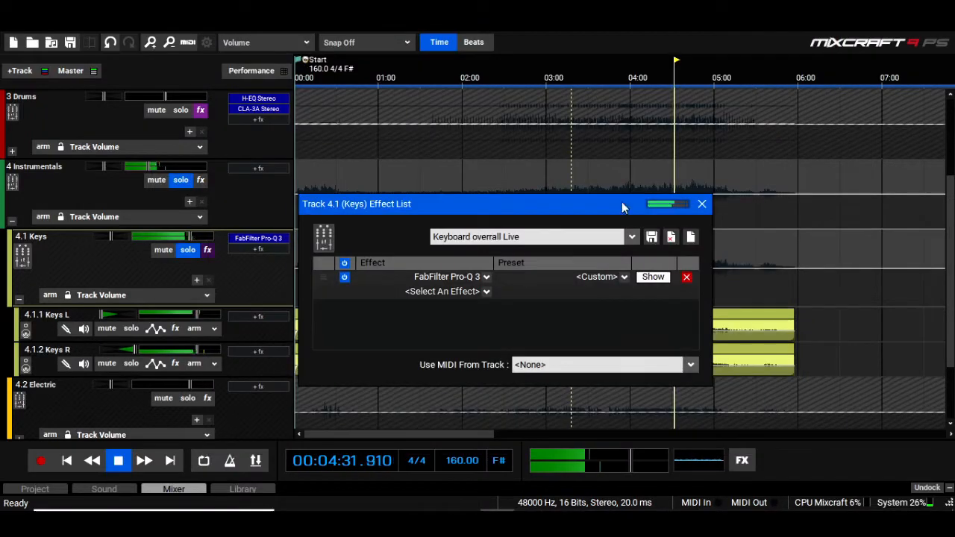
- Add SSLChannel Stereo to the Keys group's effects and place it ahead of FabFilter Pro-Q 3
click(486, 291)
text(ssl)
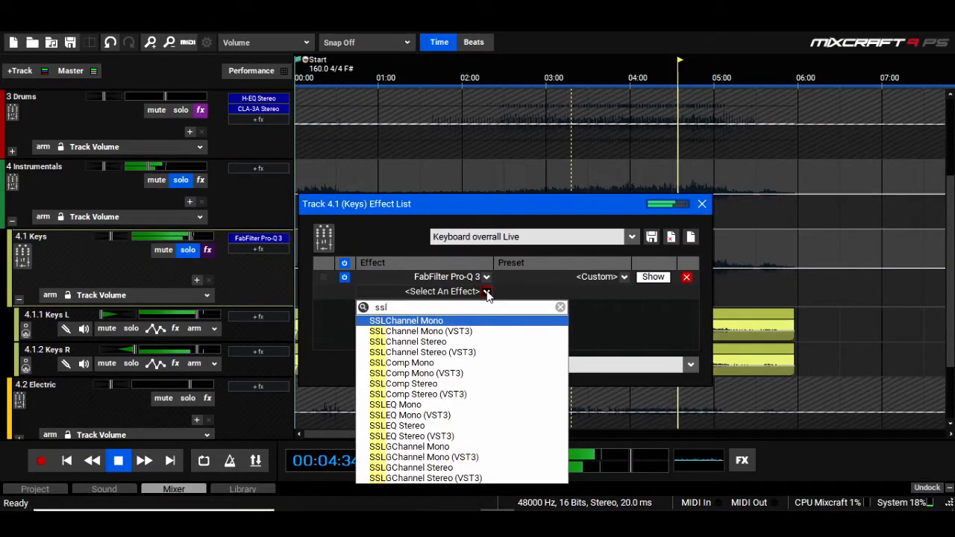
key(Down)
key(Down)
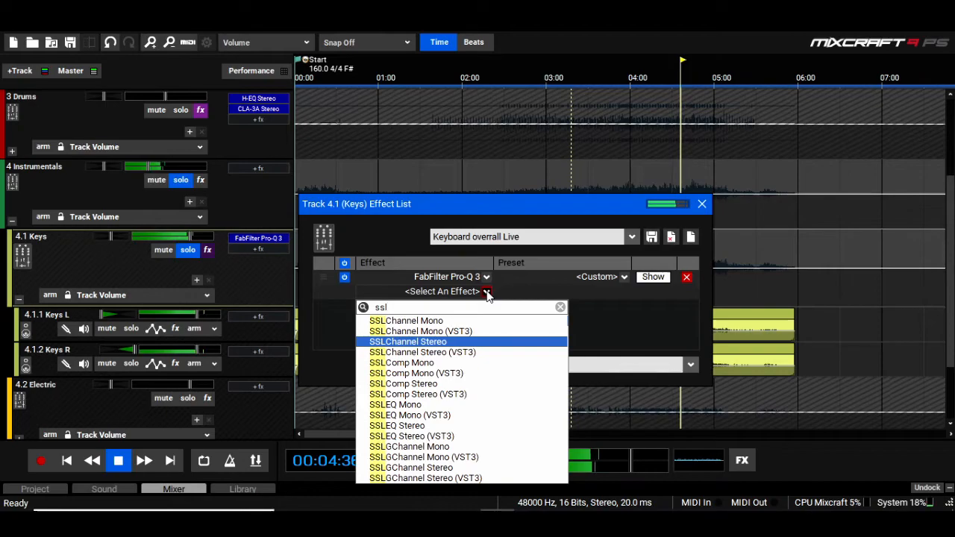
key(Return)
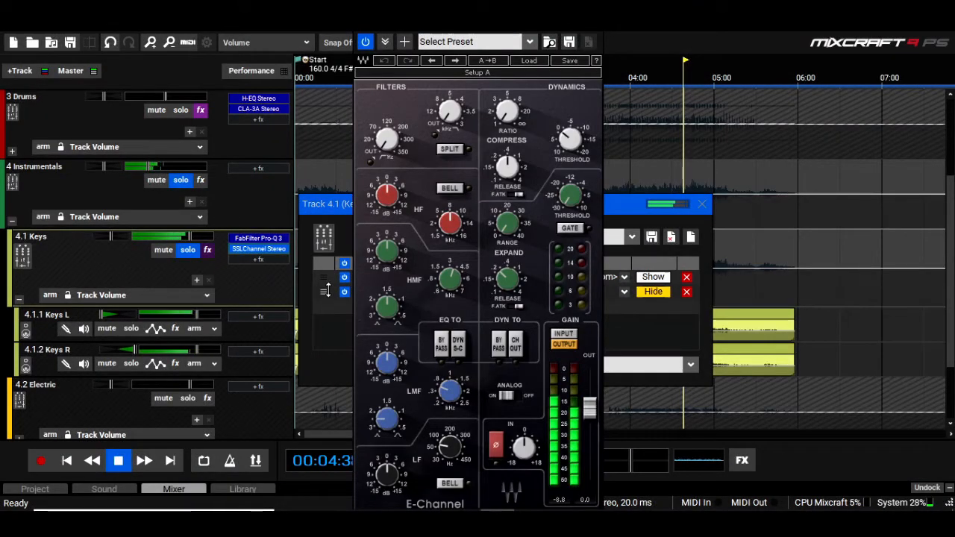
drag(325, 291, 325, 276)
- Lower the SSL channel's output to -2.0 dB, close the plugin and stop playback
drag(591, 409, 591, 415)
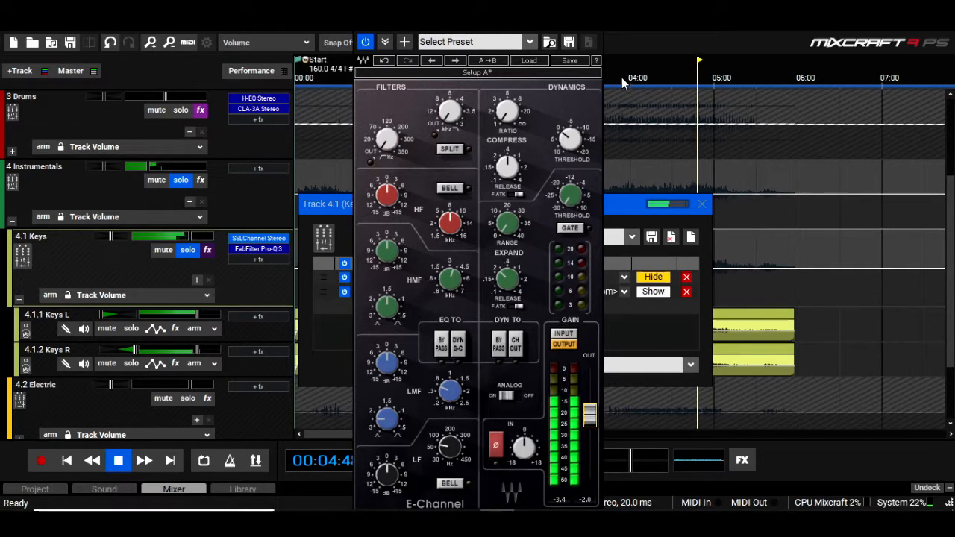
click(593, 23)
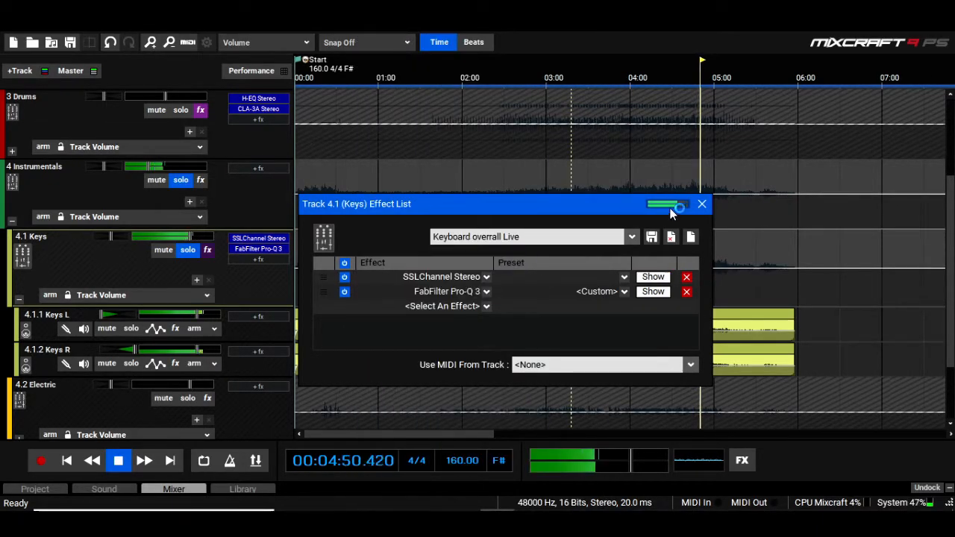
key(space)
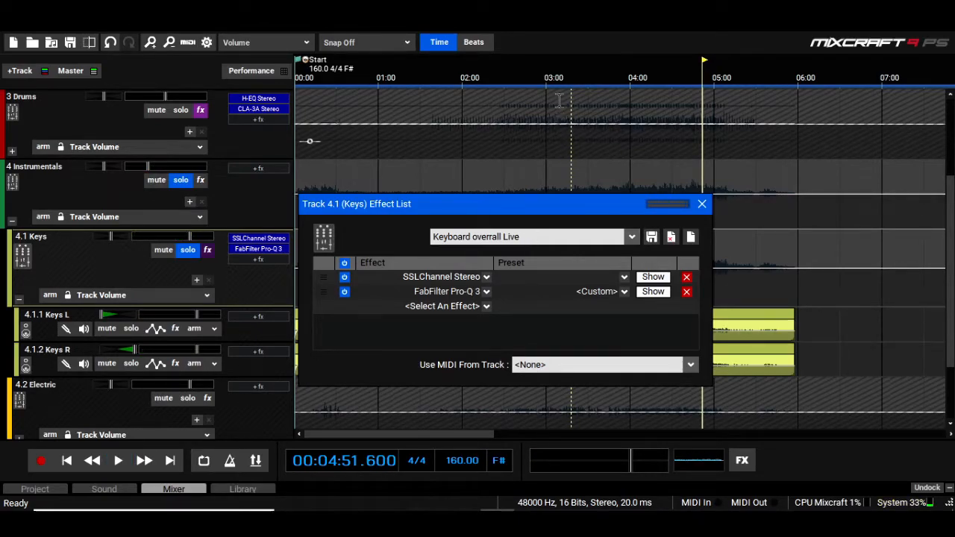
- Add a low cut at 10 Hz to the Keys group's Pro-Q 3, close it and replay from about 03:26
click(649, 290)
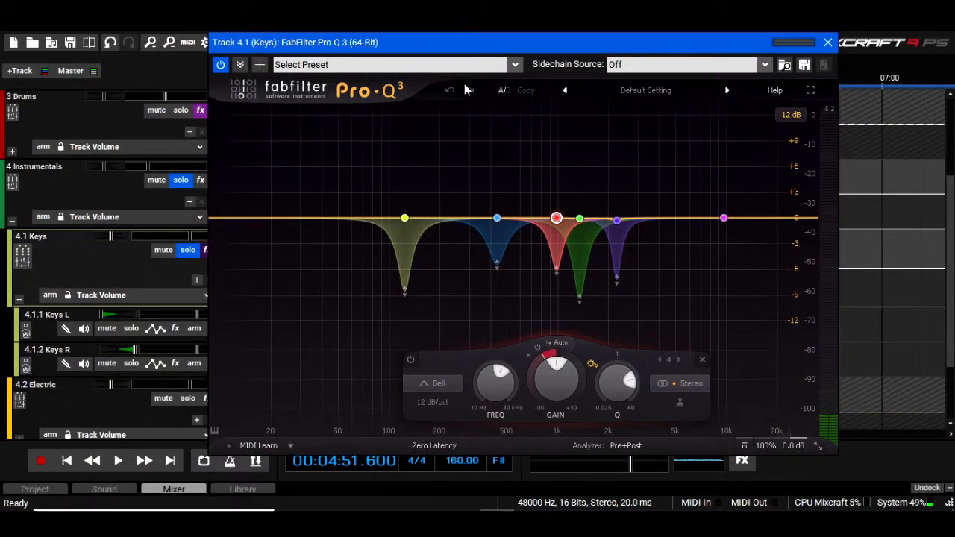
double_click(218, 218)
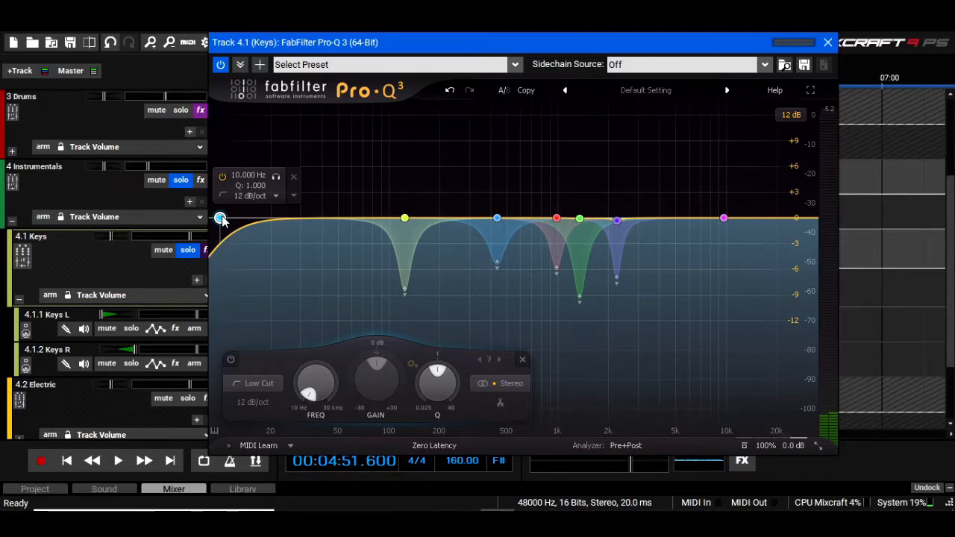
click(827, 42)
click(585, 74)
key(space)
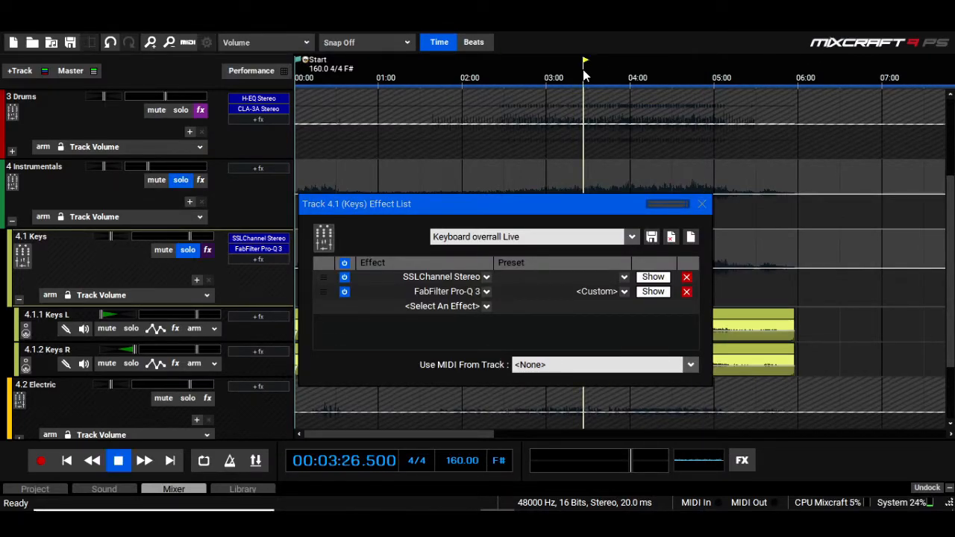
- Add a second FabFilter Pro-Q 3 to the Keys group, place it first in the effect list and reopen it
click(486, 306)
text(fab)
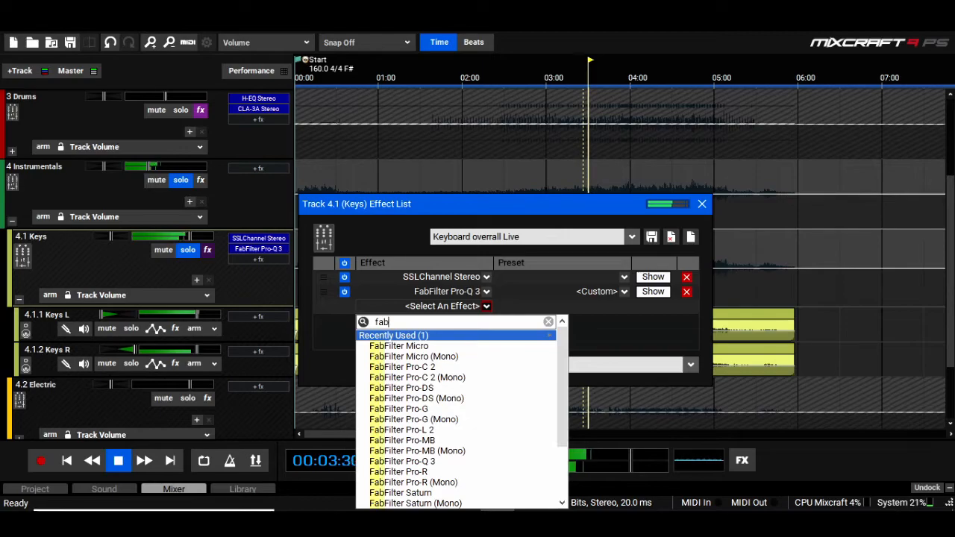
click(447, 461)
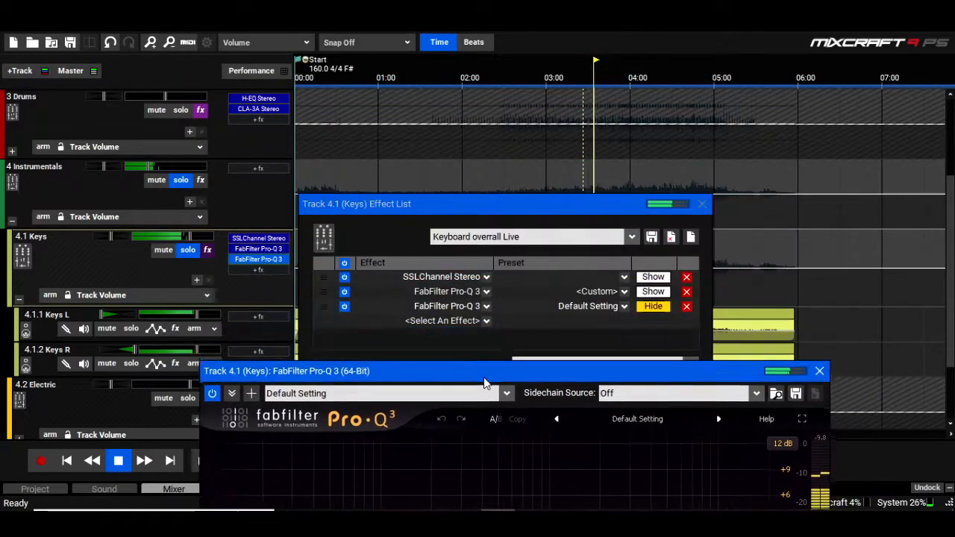
drag(324, 306, 323, 278)
click(653, 277)
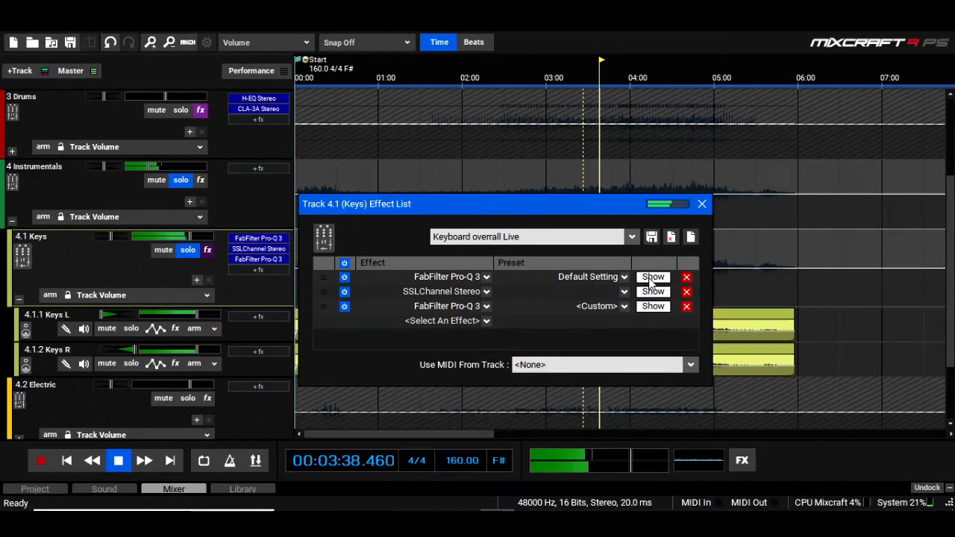
click(653, 277)
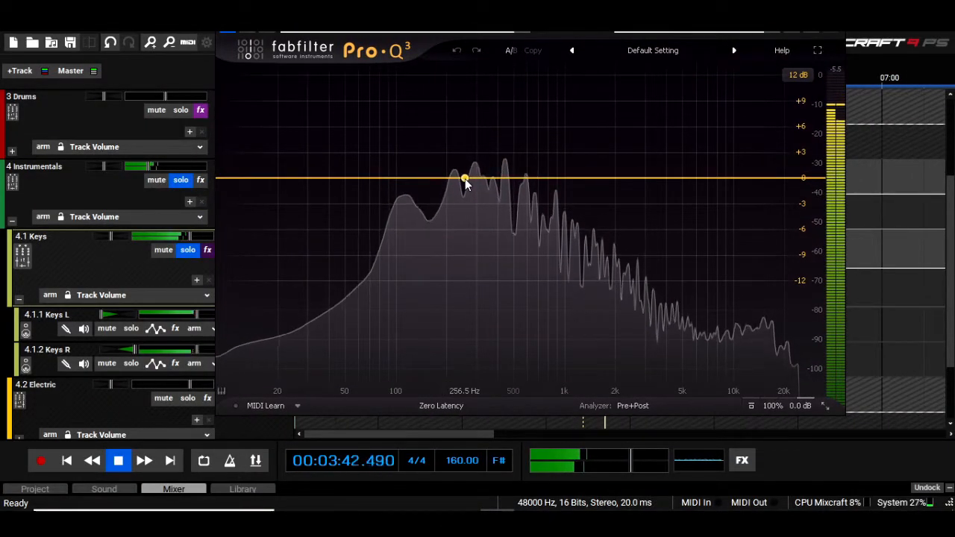
- Add an EQ band in the new Pro-Q 3 and make it a low shelf at about 293 Hz
click(464, 180)
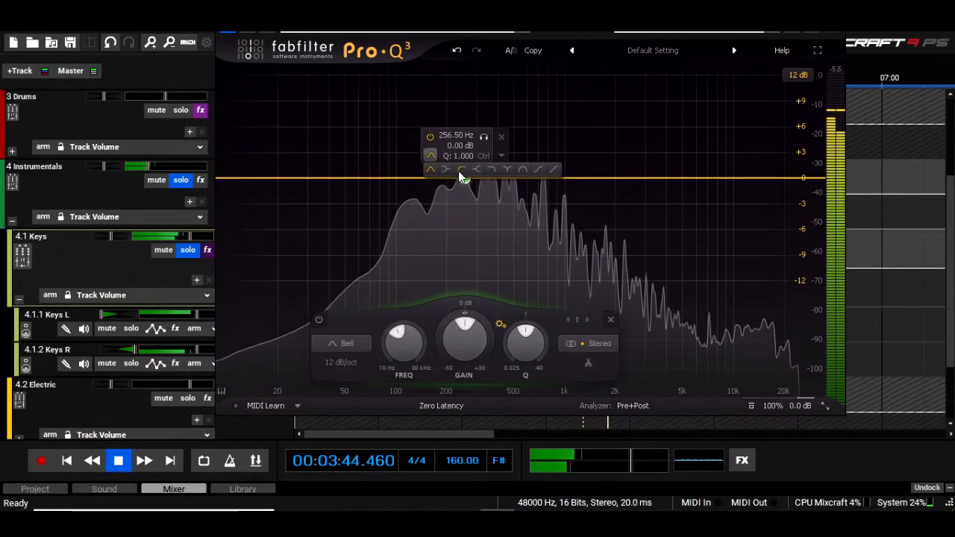
mouse_move(465, 178)
mouse_down()
mouse_move(463, 187)
mouse_move(461, 176)
mouse_up()
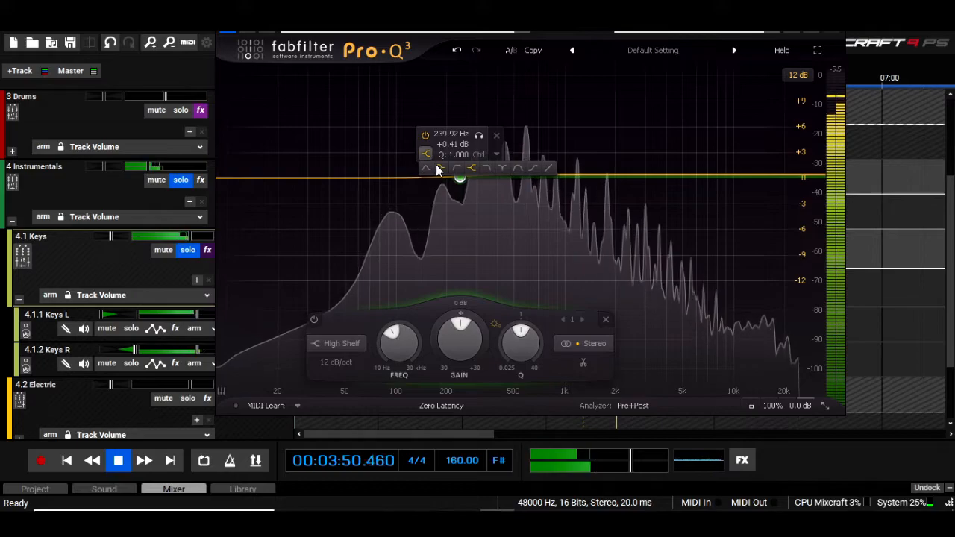
click(439, 169)
drag(461, 178, 475, 184)
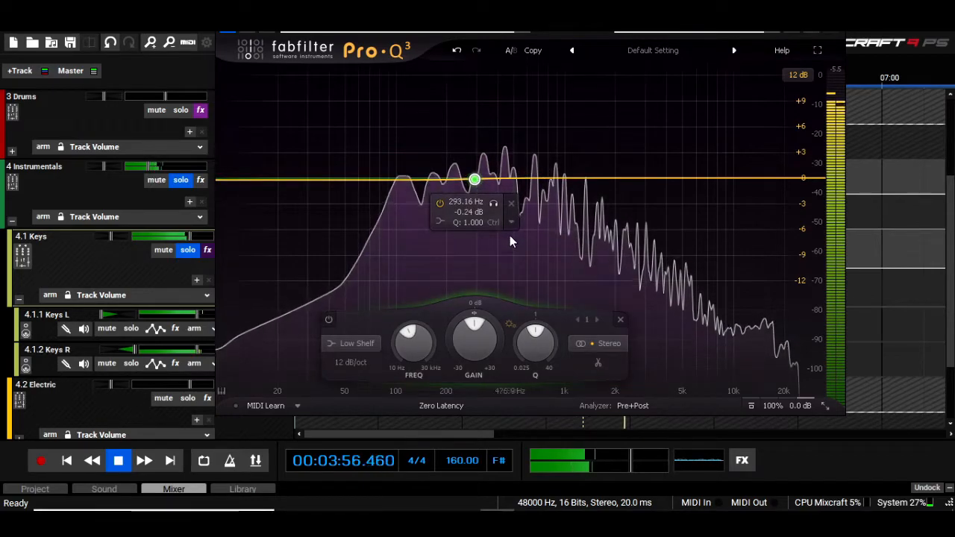
- Shape the low shelf with a Q of 1.404 and move it to about 156 Hz with about -11.27 dB of gain
drag(531, 344, 539, 283)
drag(542, 199, 542, 199)
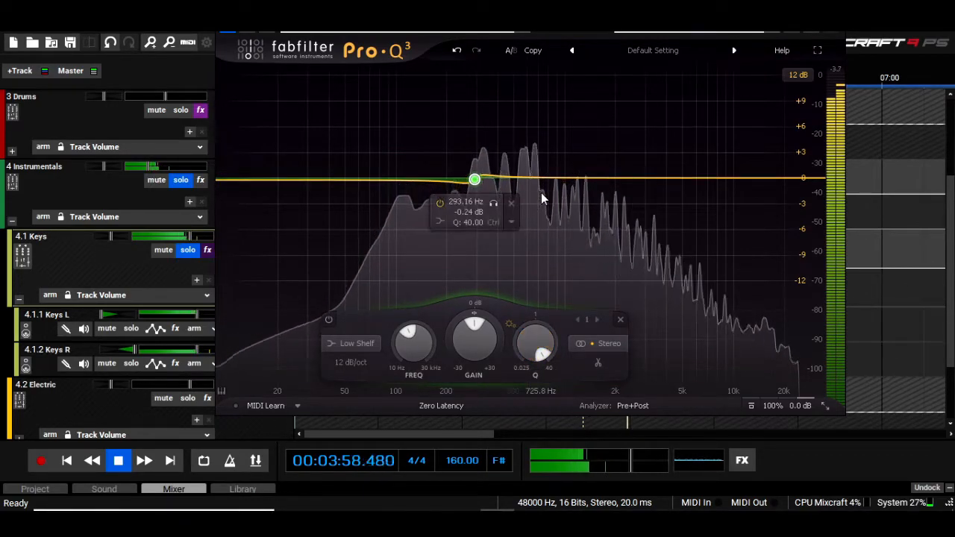
drag(478, 182, 474, 194)
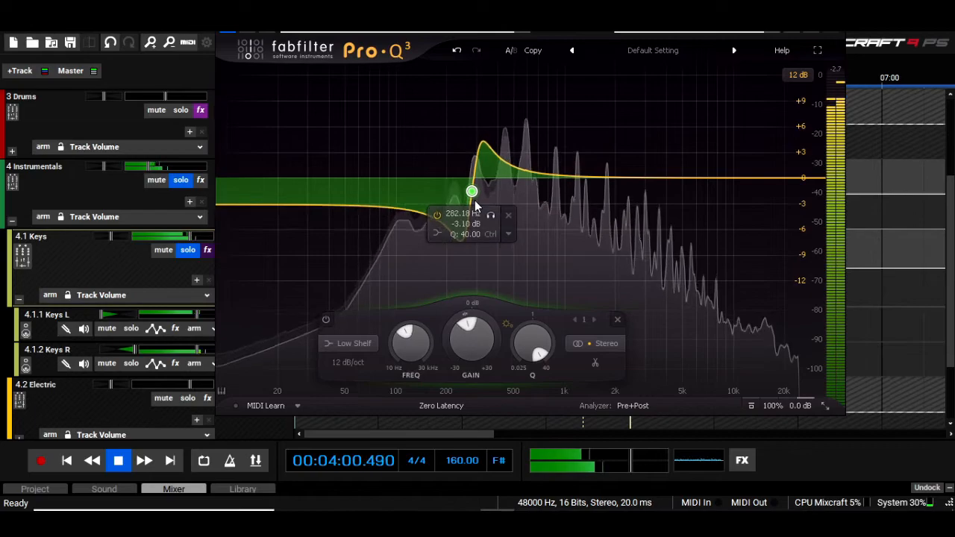
drag(530, 341, 536, 379)
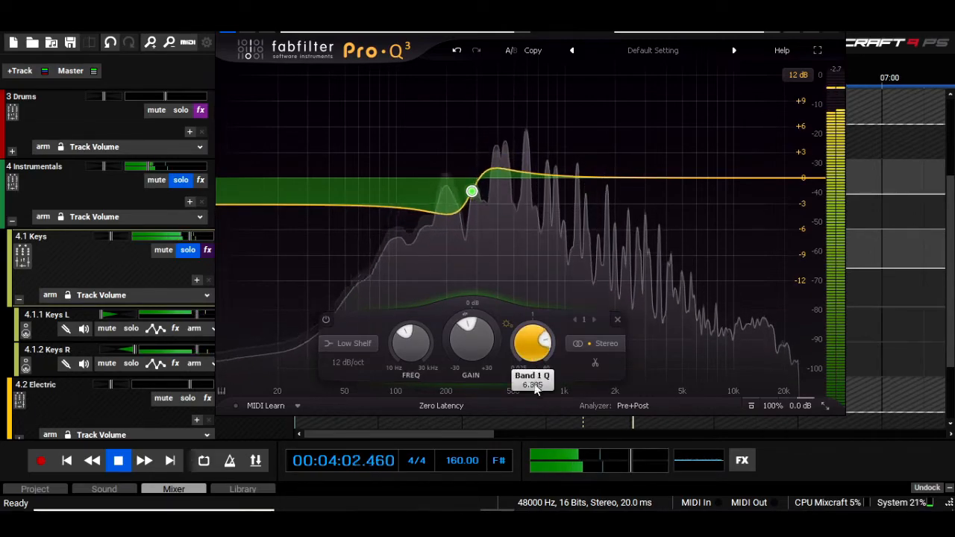
drag(536, 416, 537, 418)
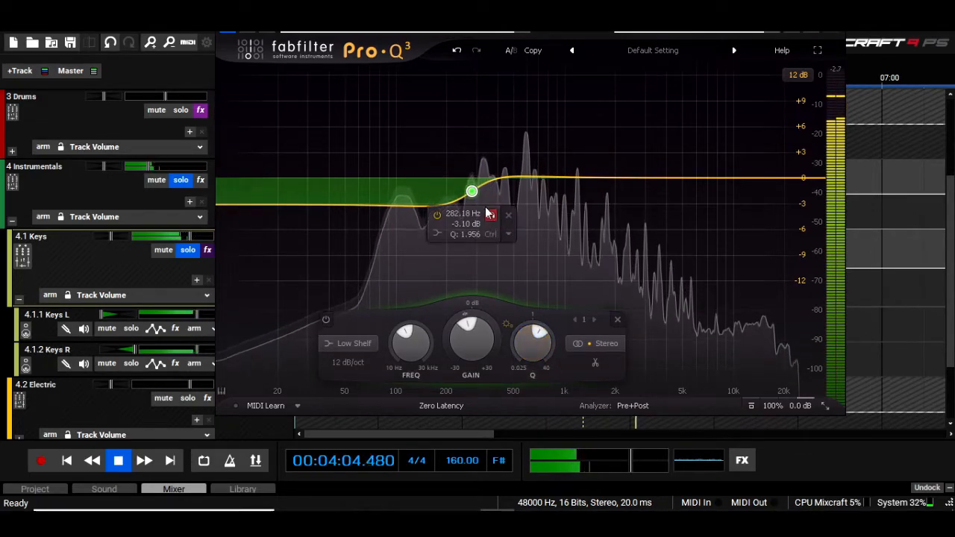
drag(472, 196, 466, 262)
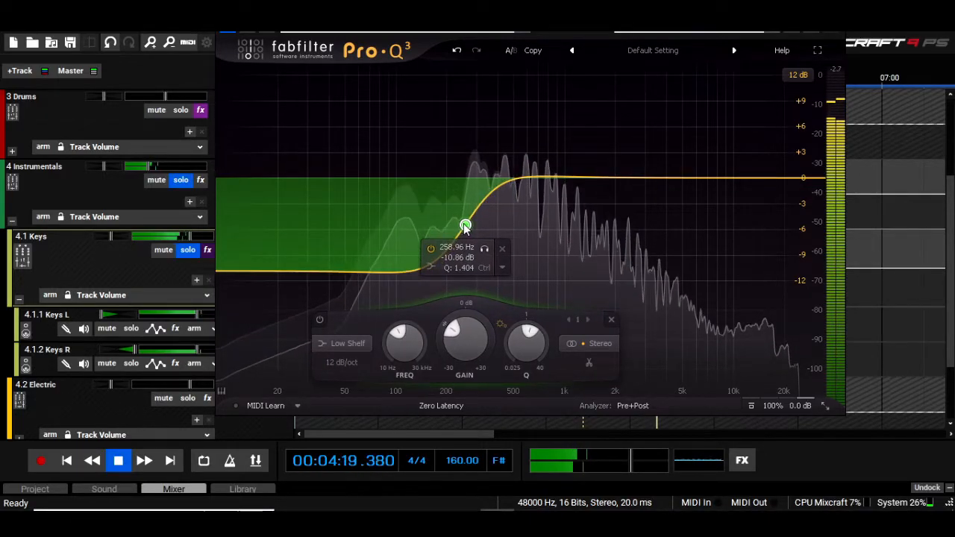
drag(465, 227, 428, 228)
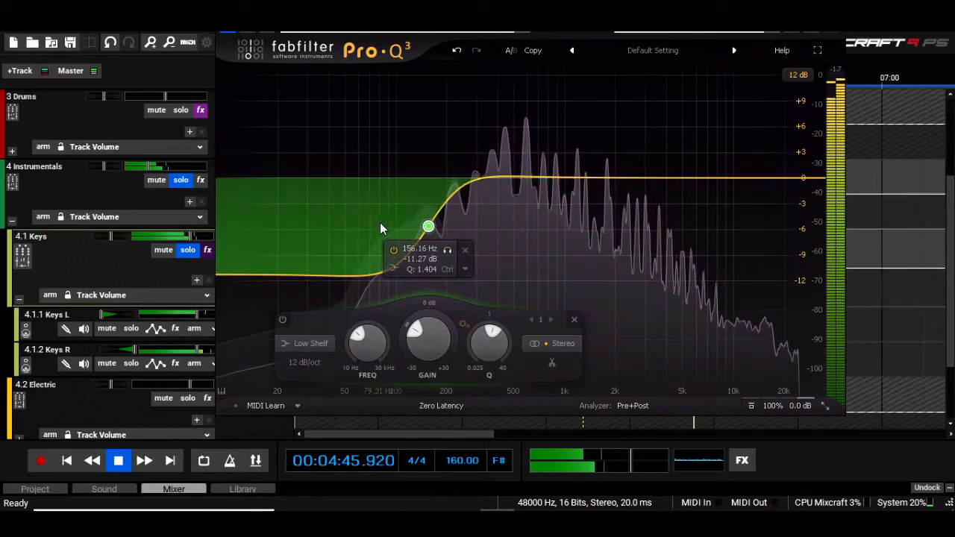
- Reset the low shelf's gain to 0 dB, make the band dynamic and give it about 12 dB of downward dynamic range
drag(429, 229, 428, 131)
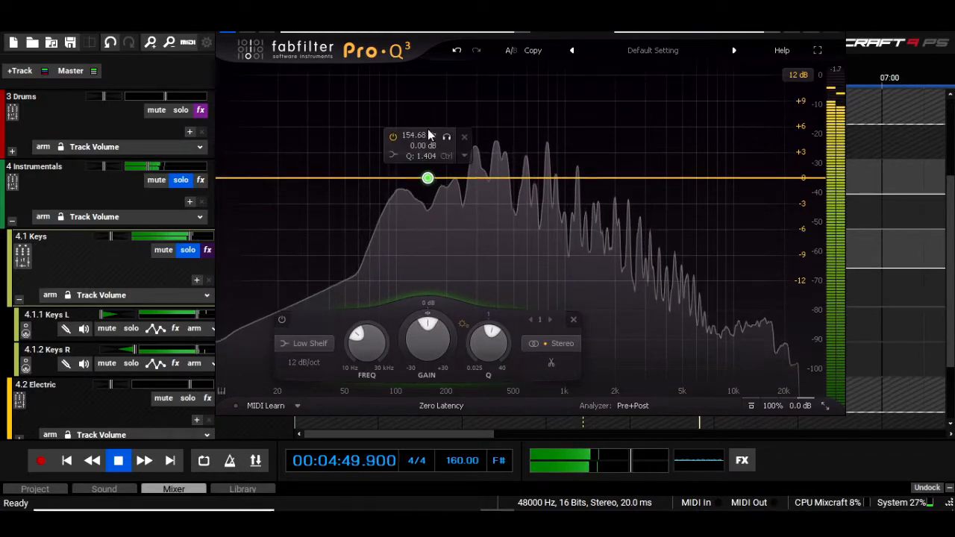
click(465, 154)
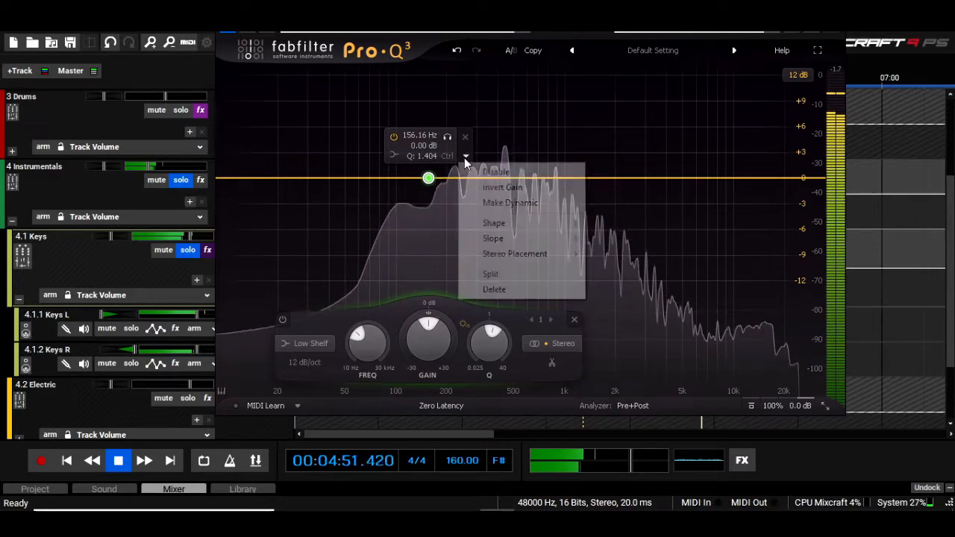
click(508, 202)
drag(427, 178, 429, 302)
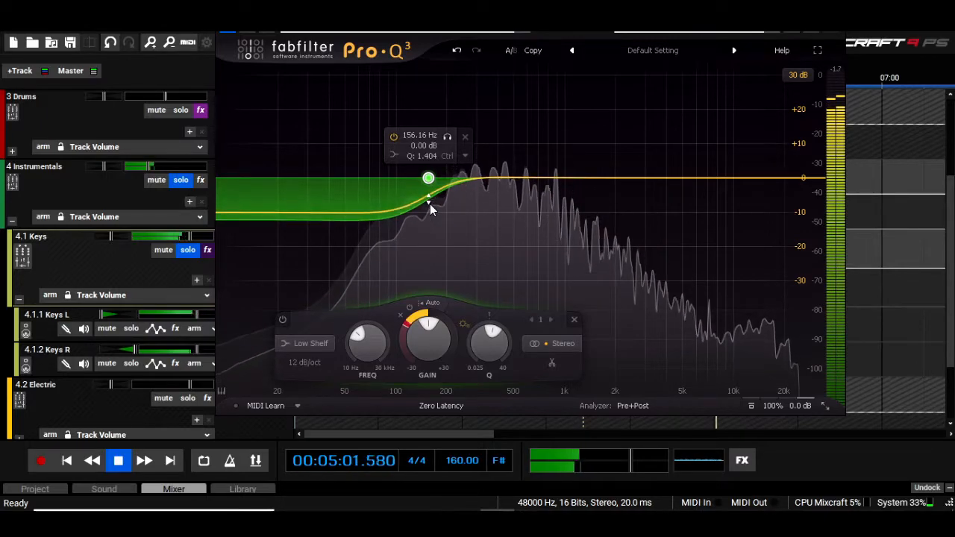
- Set the new Pro-Q 3's sidechain source to the Bass track
click(773, 31)
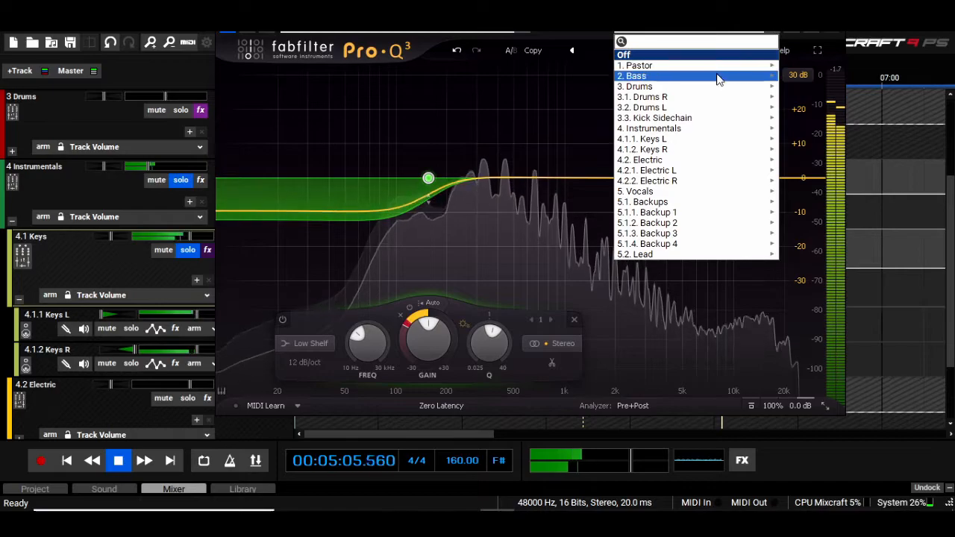
mouse_move(716, 78)
click(790, 79)
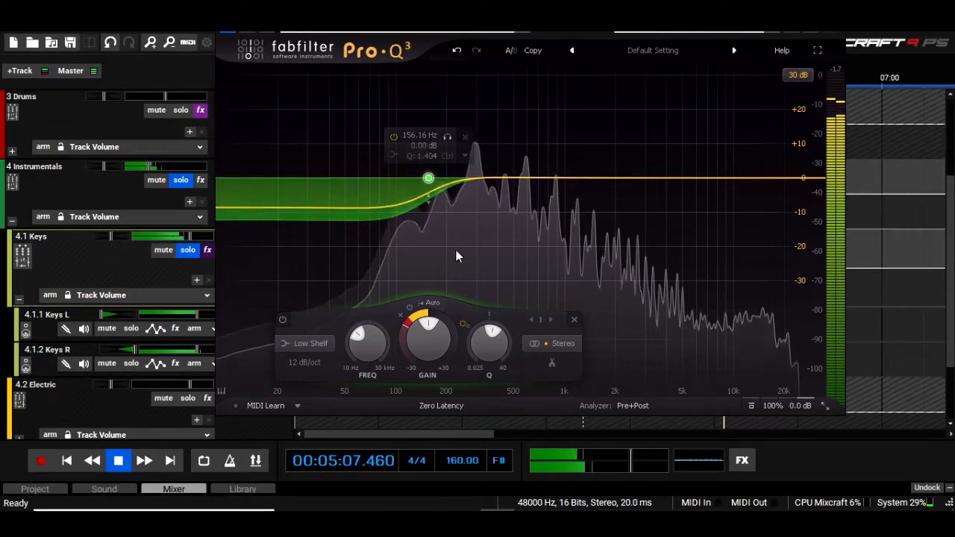
- Switch the low shelf's dynamic threshold from automatic to manual and lower it to about -37.3 dB
click(430, 306)
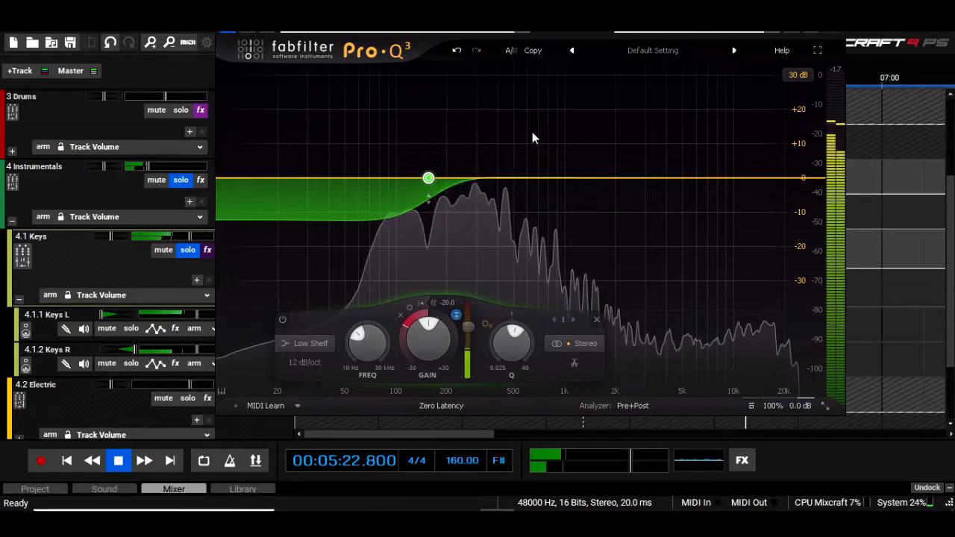
drag(557, 3, 576, 119)
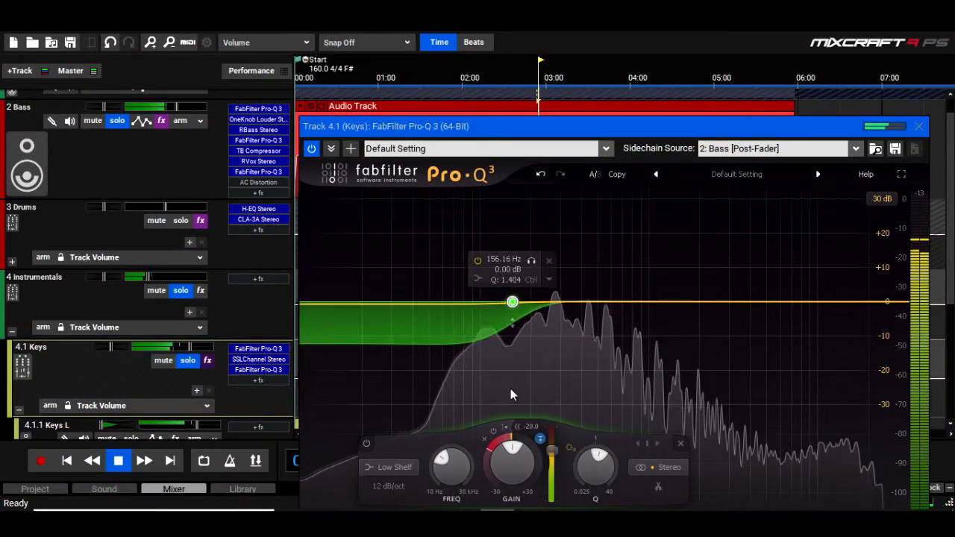
mouse_move(551, 464)
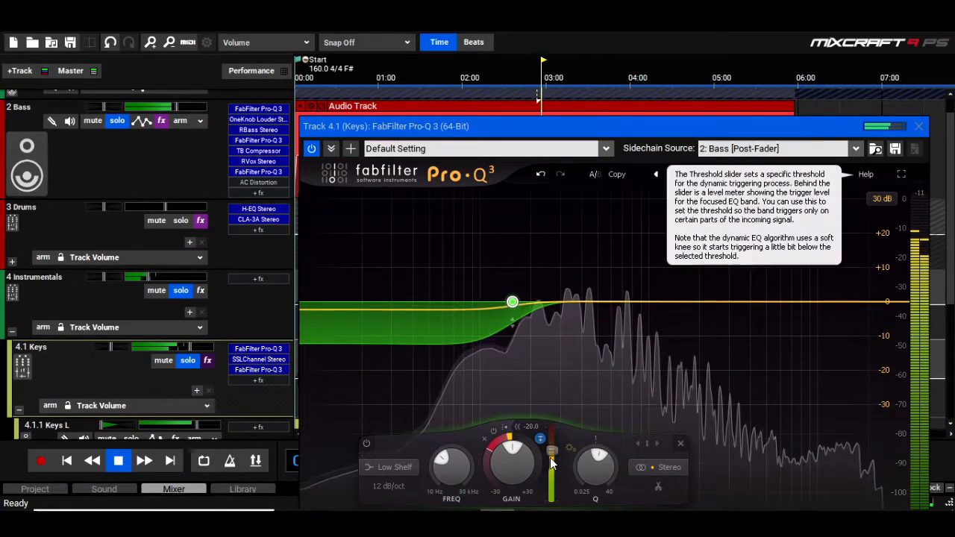
drag(551, 464, 552, 483)
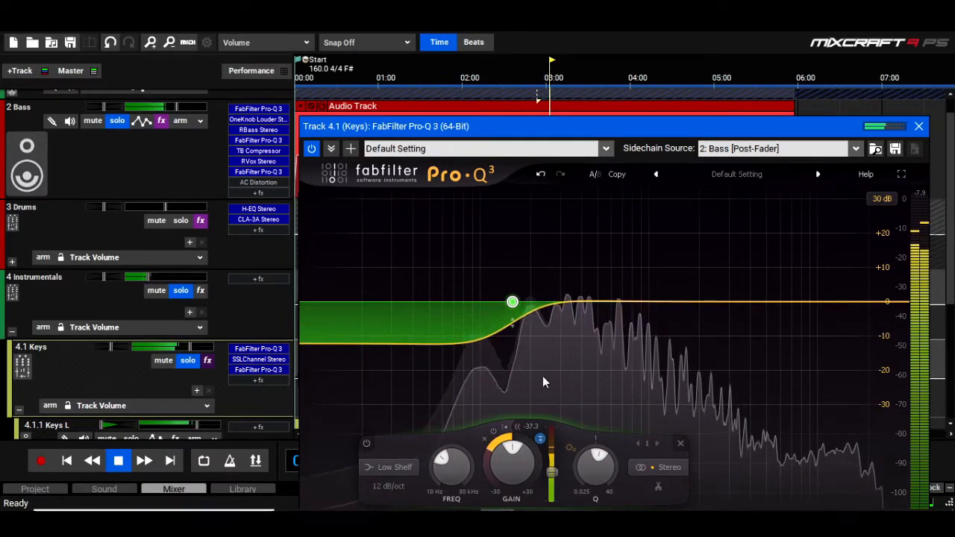
- Move the dynamic low shelf up to about 214 Hz with about -0.41 dB of gain
mouse_move(513, 304)
drag(513, 303, 542, 304)
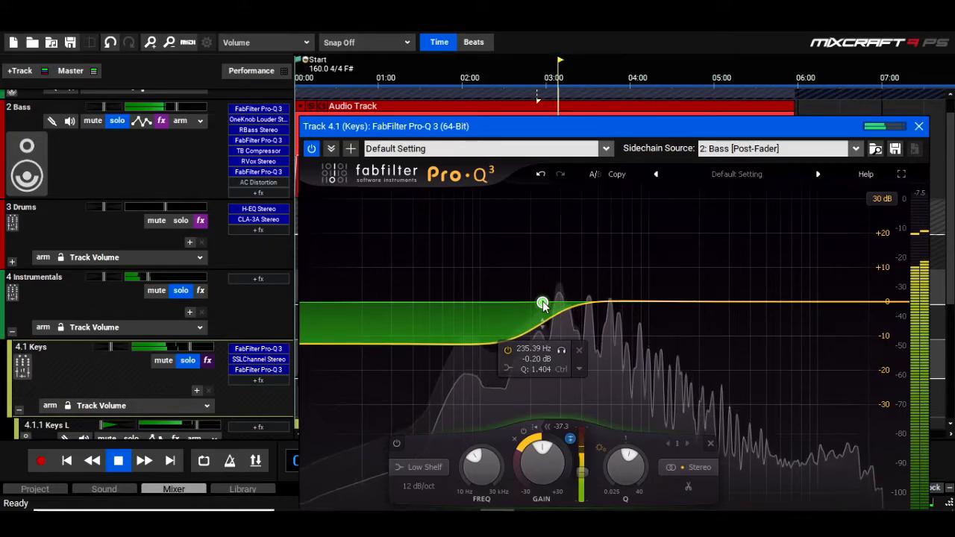
drag(543, 304, 536, 304)
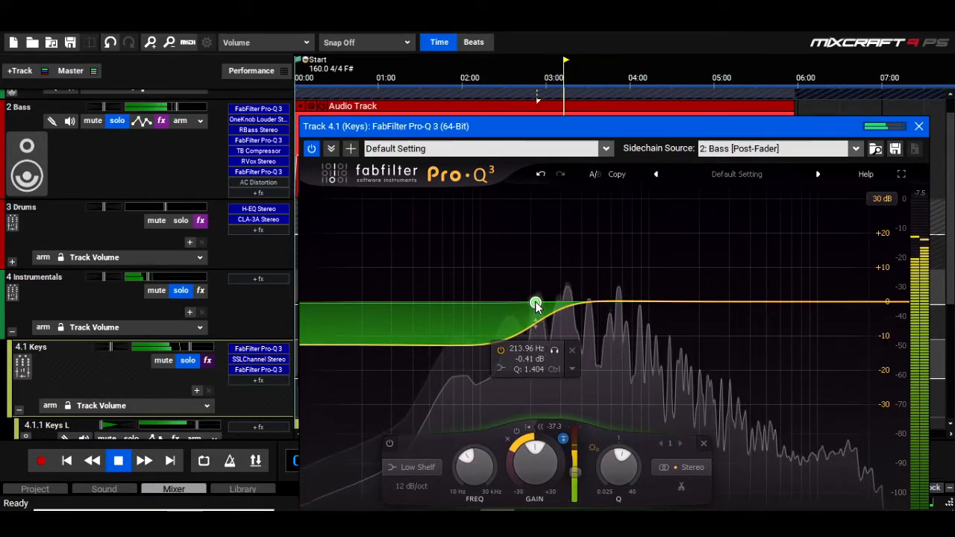
- Raise the low shelf's gain to about +4.08 dB while auditioning quieter and louder parts of the song
click(391, 78)
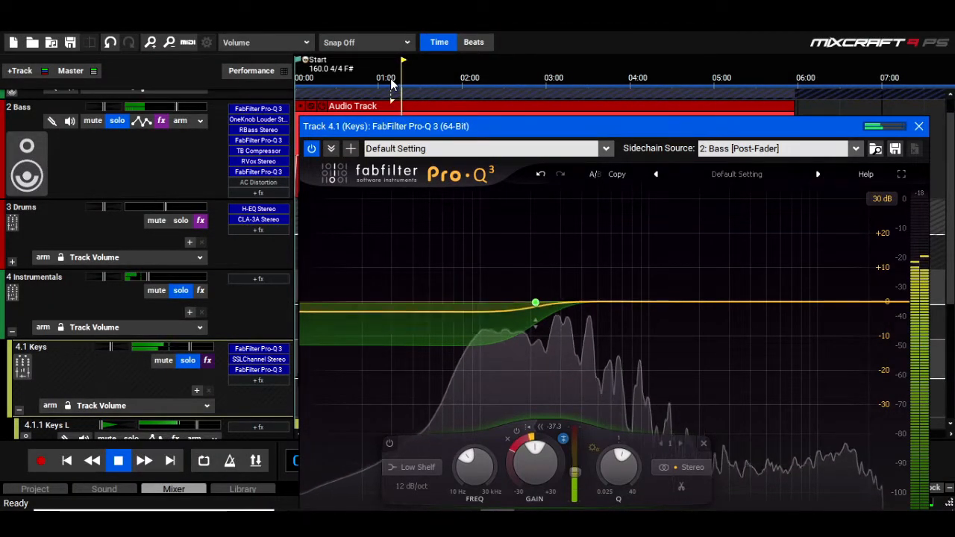
mouse_move(536, 304)
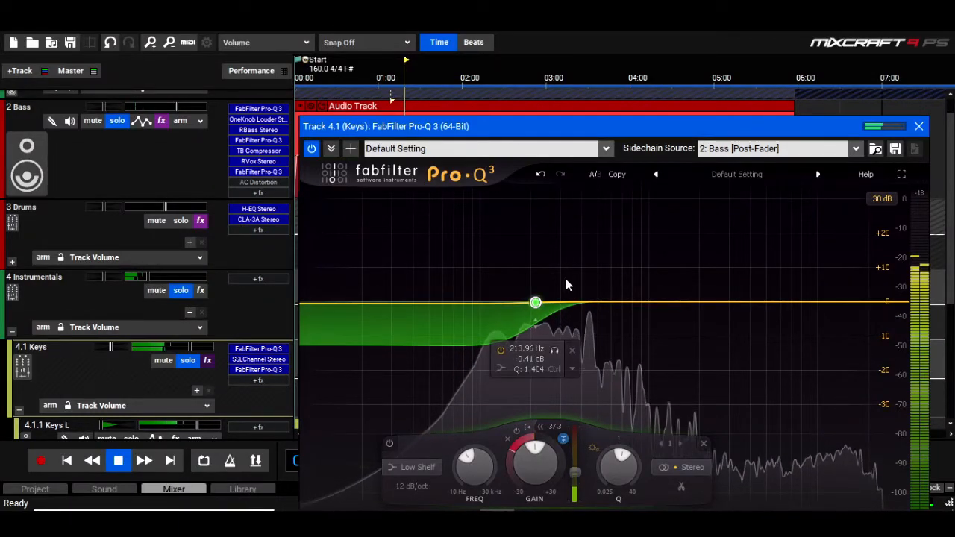
drag(536, 303, 536, 294)
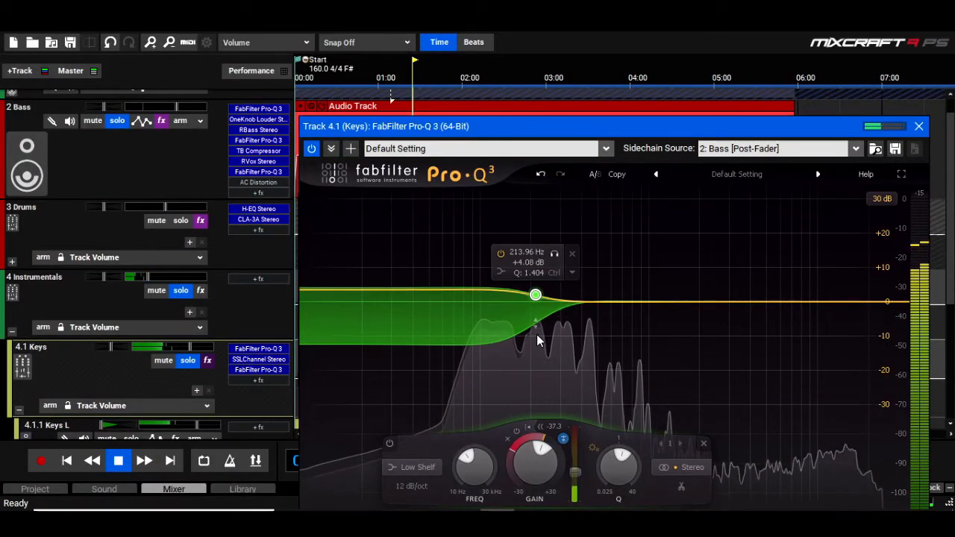
click(548, 82)
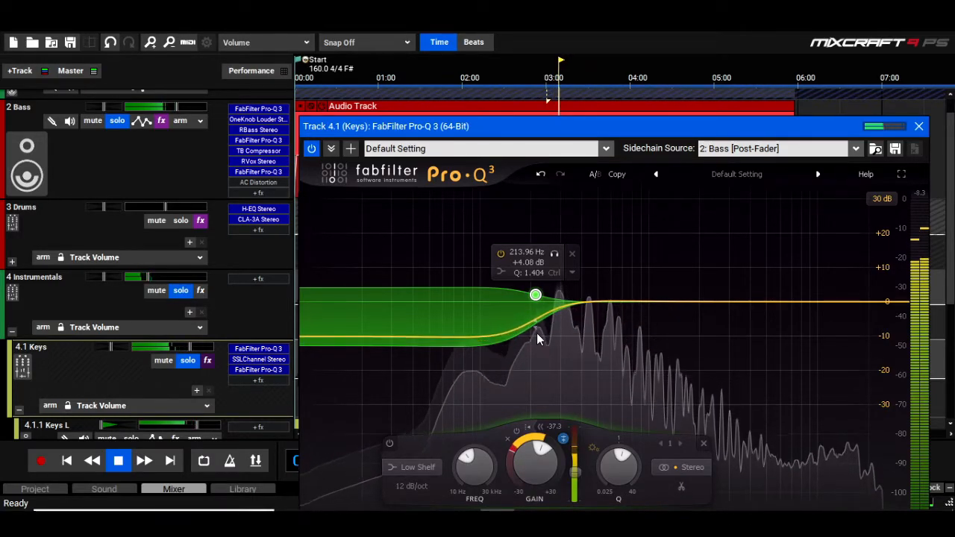
- Close the Keys equalizer and effect list, and take the Bass track out of solo
click(919, 128)
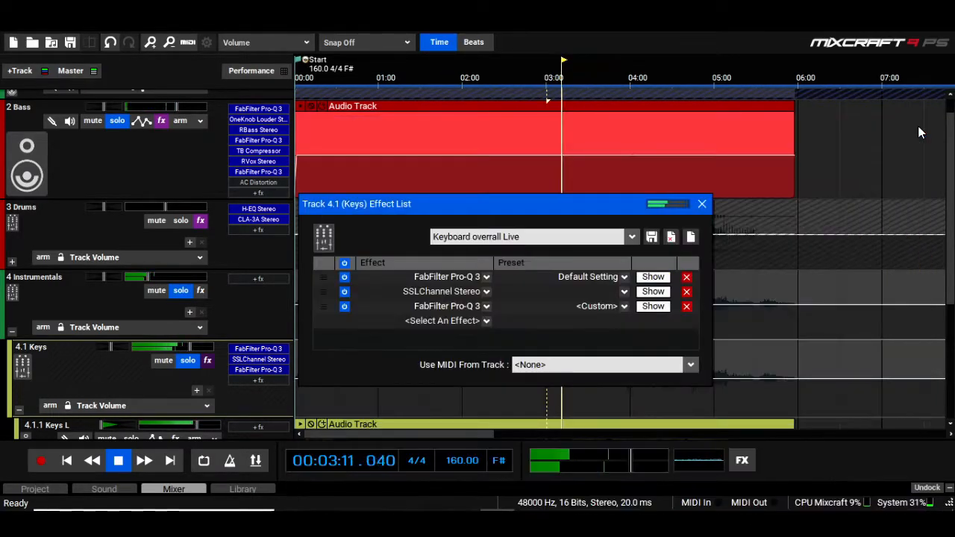
click(705, 206)
drag(950, 194, 951, 166)
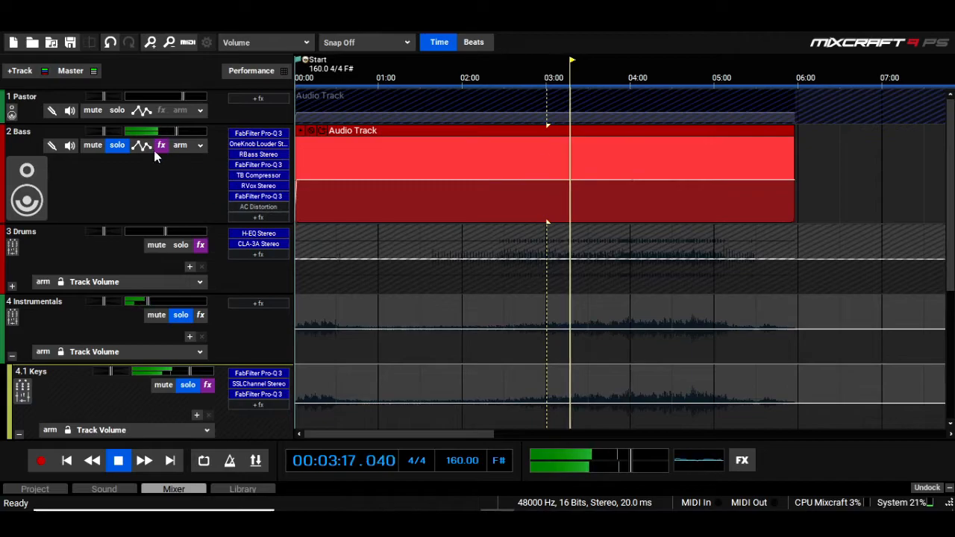
click(115, 146)
- Add a CLA-2A Stereo compressor to the end of the Keys effect chain and set its HiFreq to 100
scroll(196, 197, down, 5)
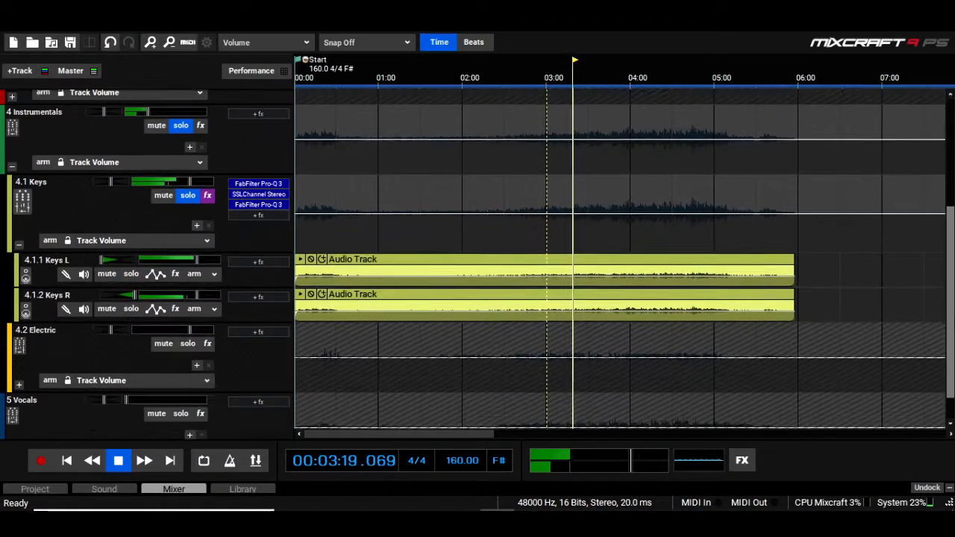
click(207, 192)
drag(515, 210, 535, 47)
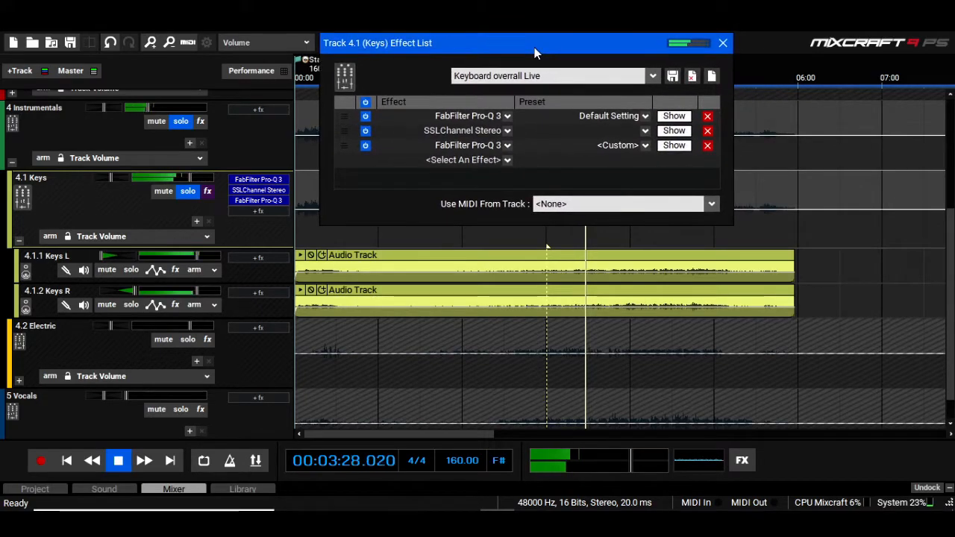
click(507, 161)
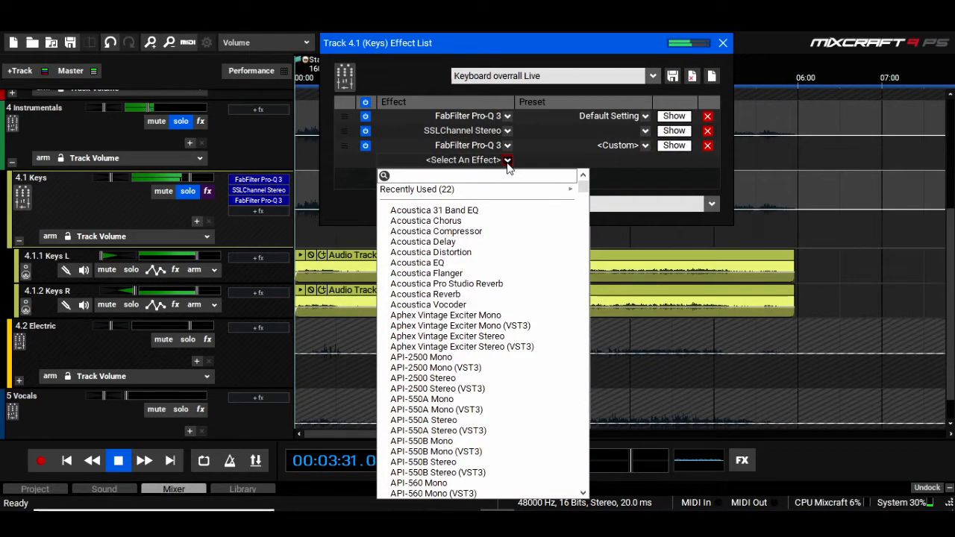
text(cla)
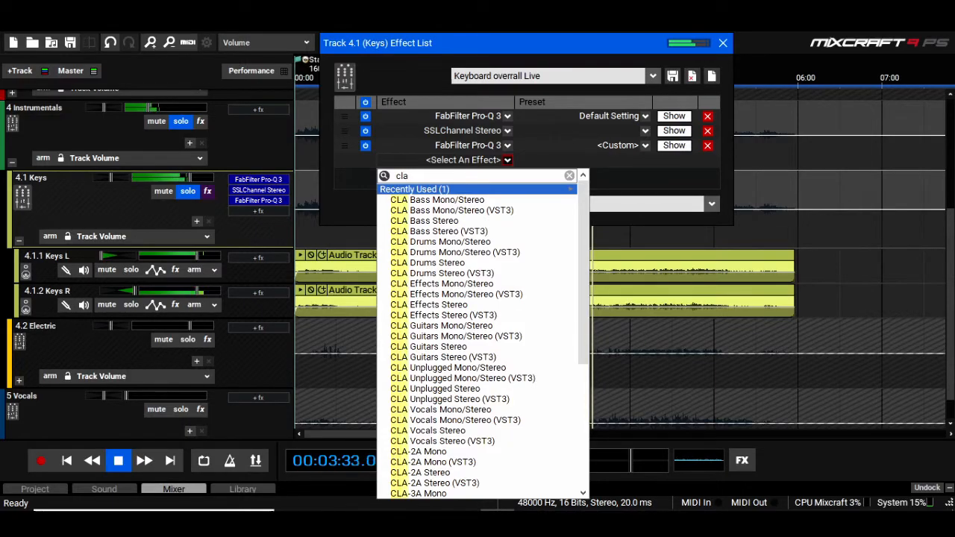
click(491, 473)
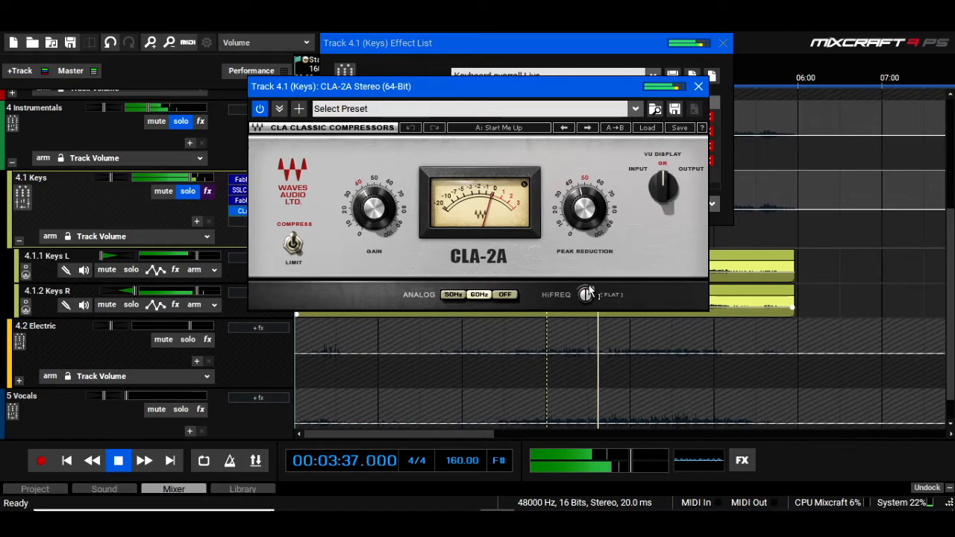
drag(589, 291, 591, 297)
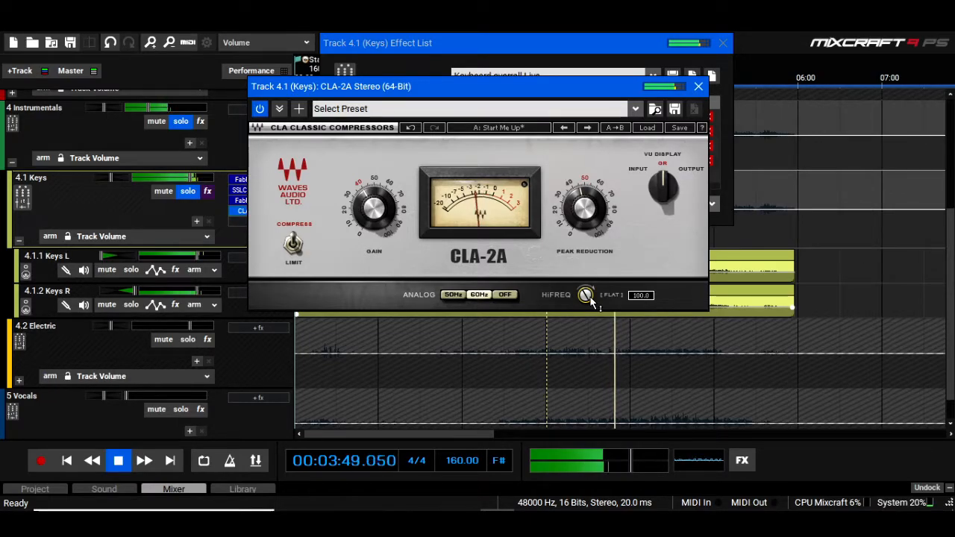
click(698, 87)
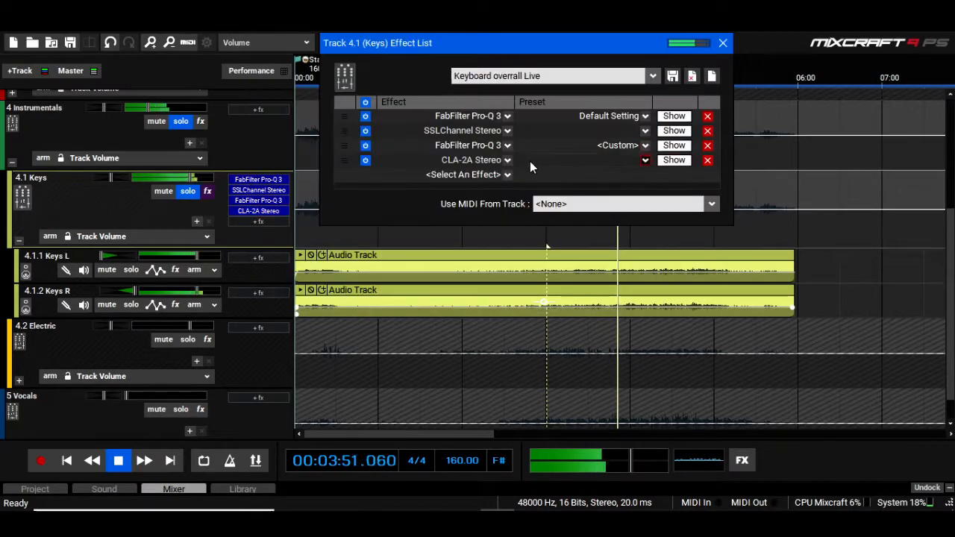
- Add another FabFilter Pro-Q 3 after the CLA-2A on Keys and create a bell band at about 316 Hz
click(508, 175)
mouse_move(529, 206)
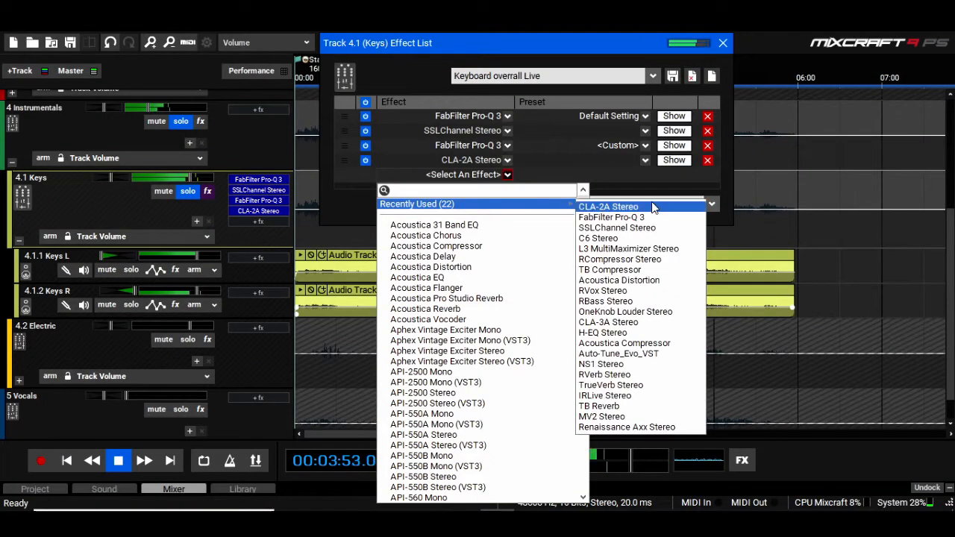
click(639, 215)
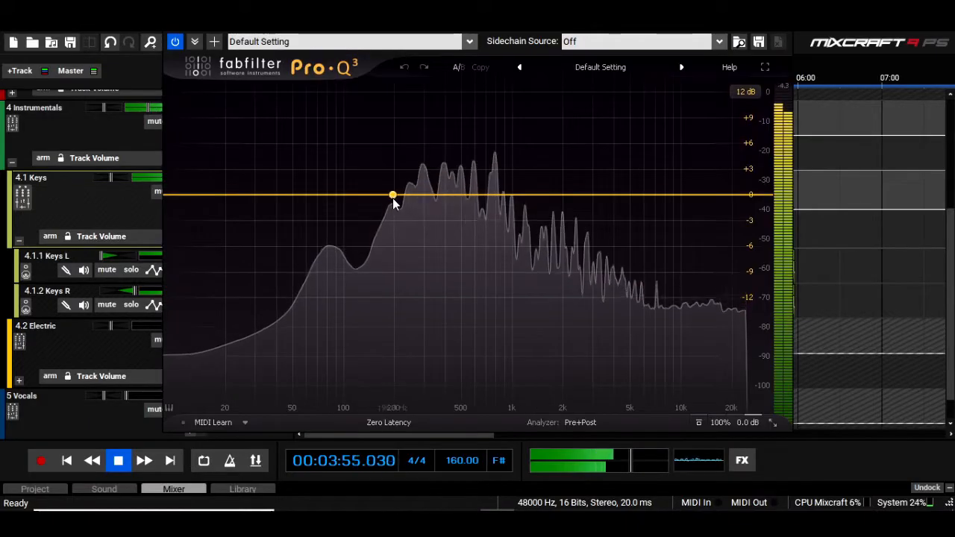
click(394, 195)
drag(394, 196, 428, 196)
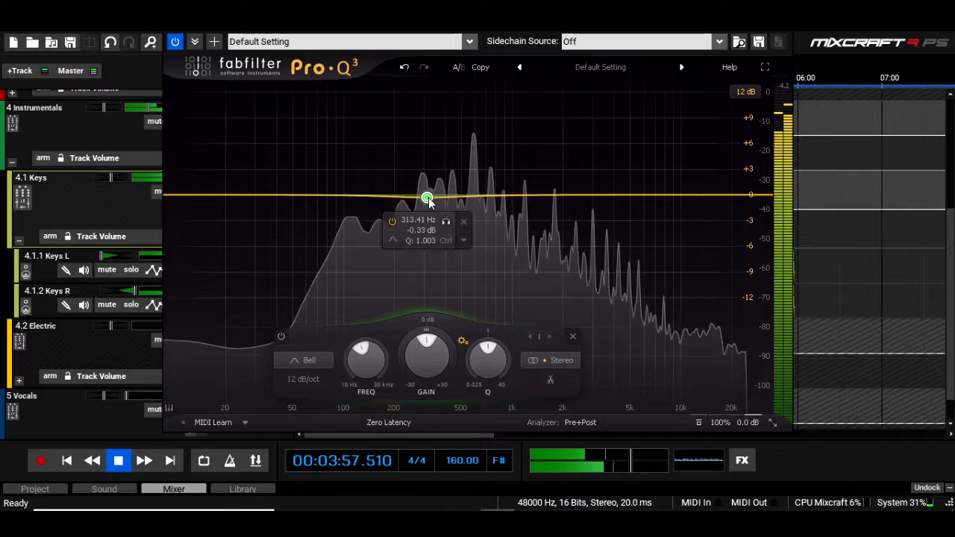
- Make the bell band dynamic with about 3.5 dB of downward range and move it to about 365 Hz
click(463, 241)
click(519, 289)
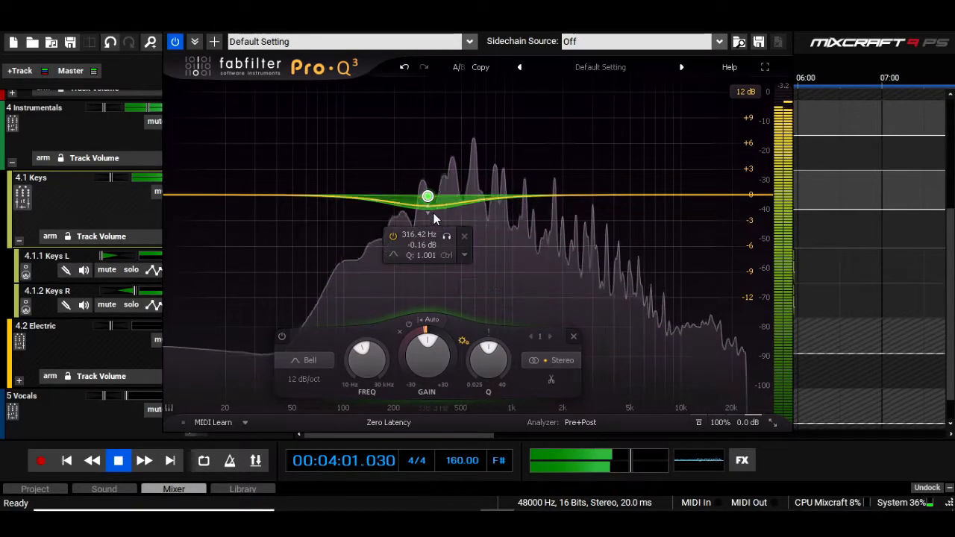
drag(429, 211, 439, 227)
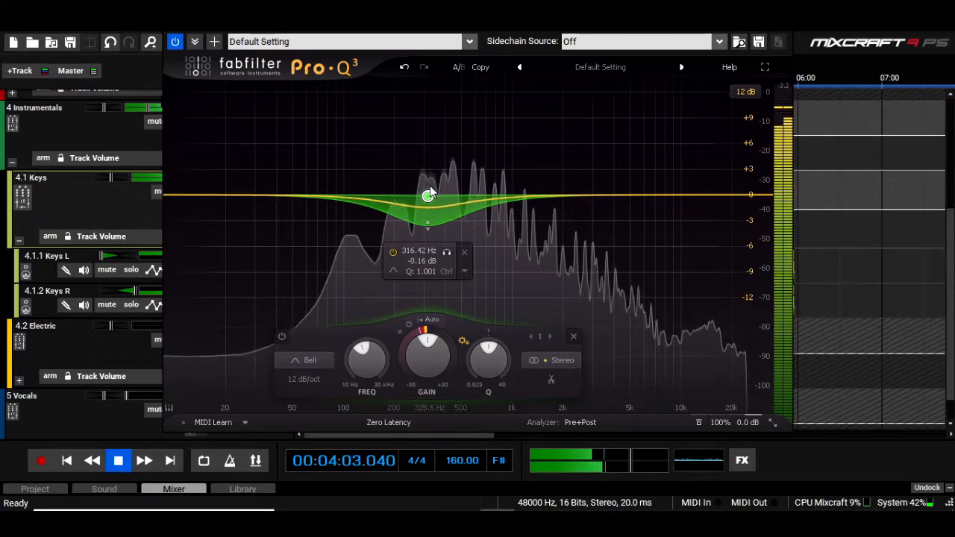
mouse_move(429, 193)
mouse_down()
mouse_move(447, 194)
mouse_move(439, 196)
mouse_up()
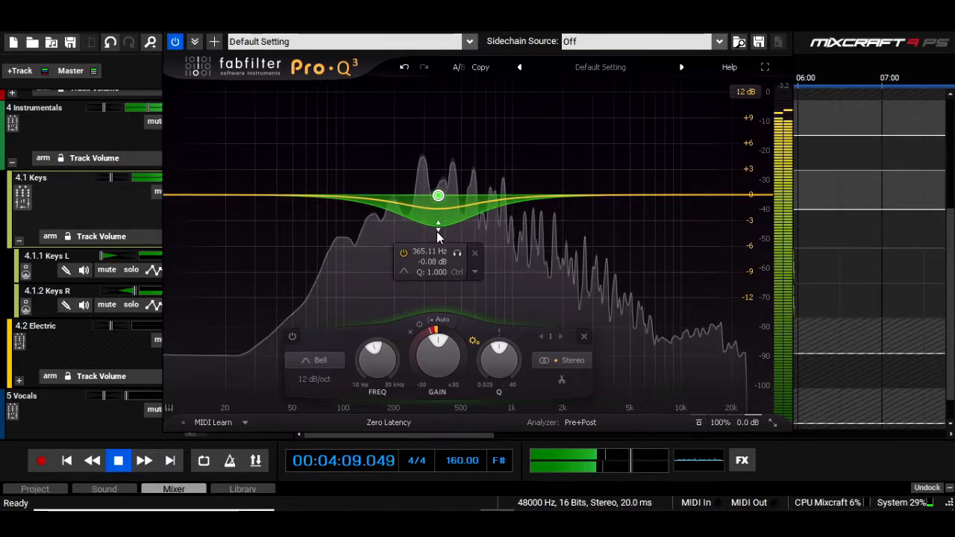
key(Escape)
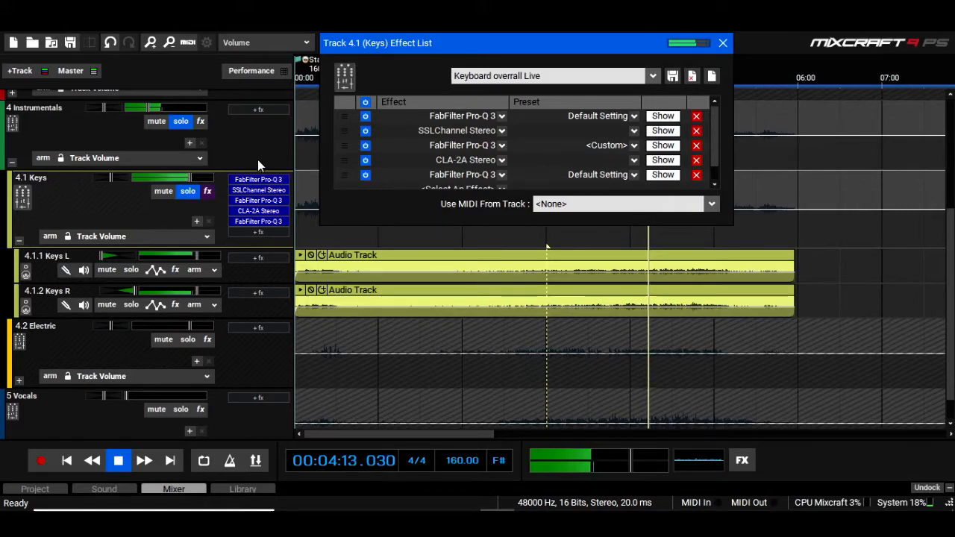
- Play the song from about 1:36 and check the Keys group's bass-keyed Pro-Q 3 and CLA-2A settings
click(257, 182)
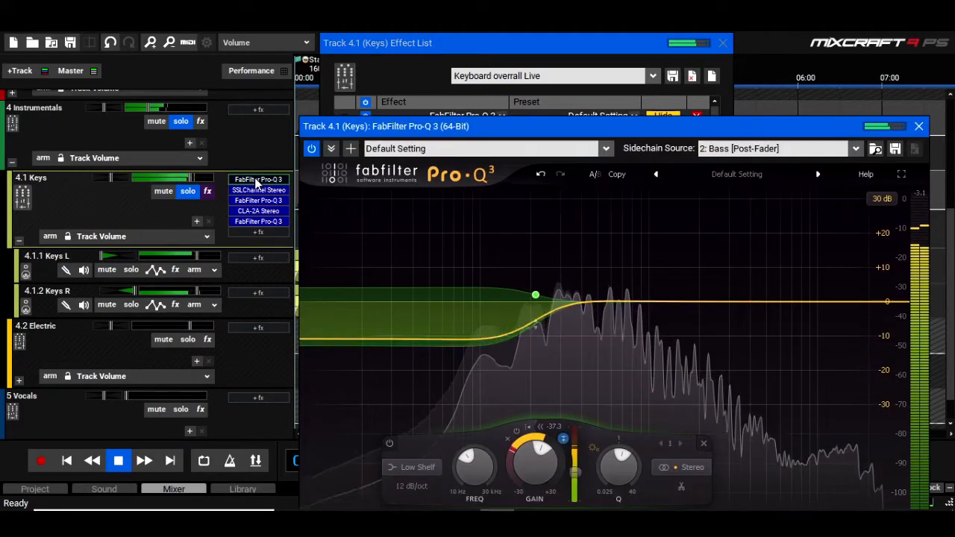
click(918, 128)
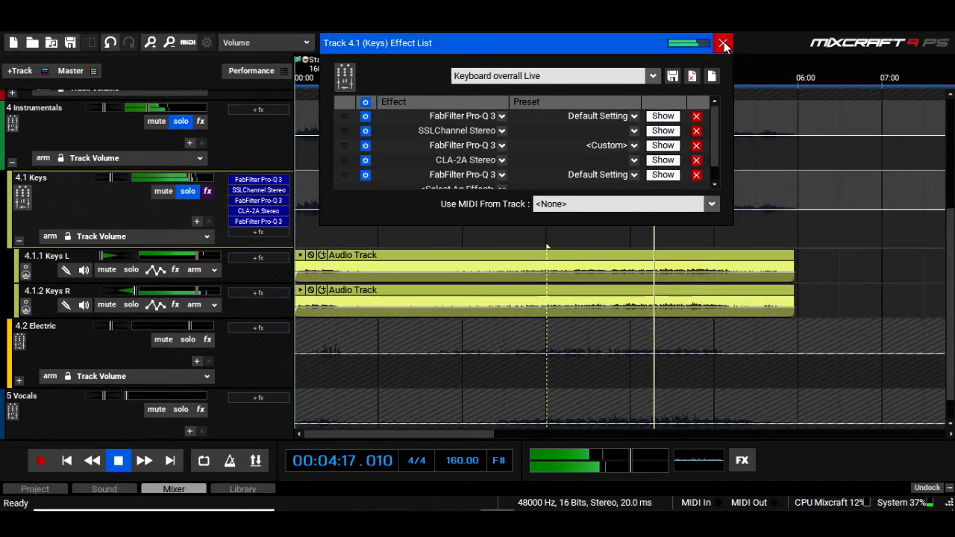
click(724, 43)
click(429, 78)
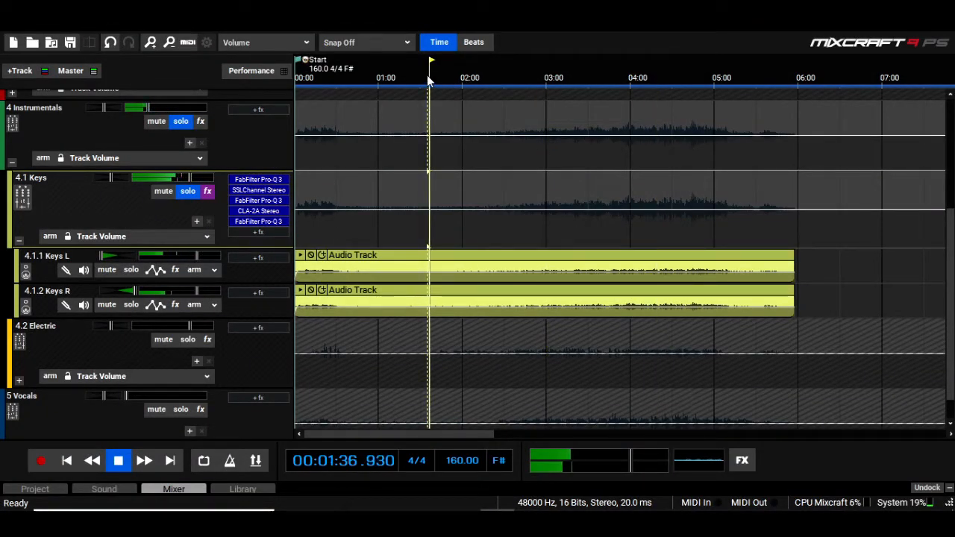
click(269, 182)
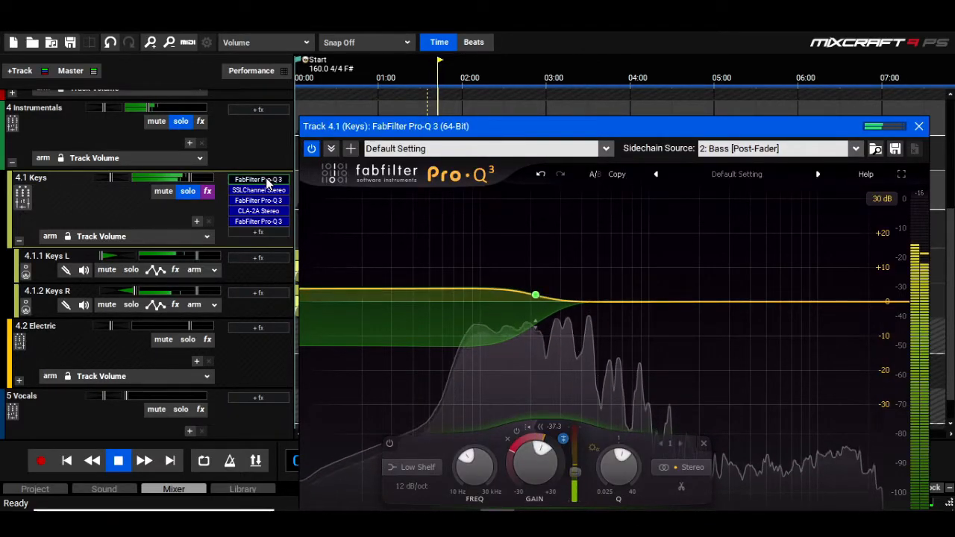
click(919, 126)
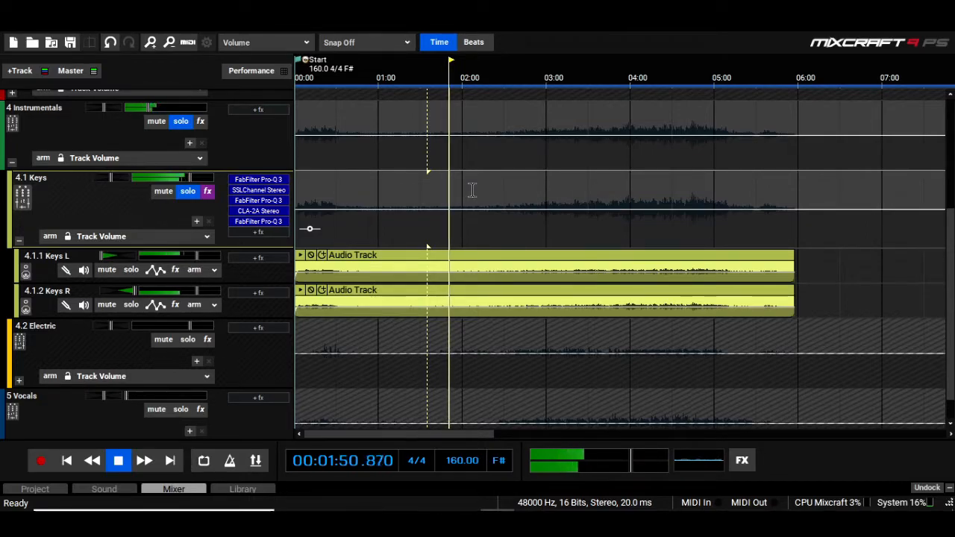
click(250, 213)
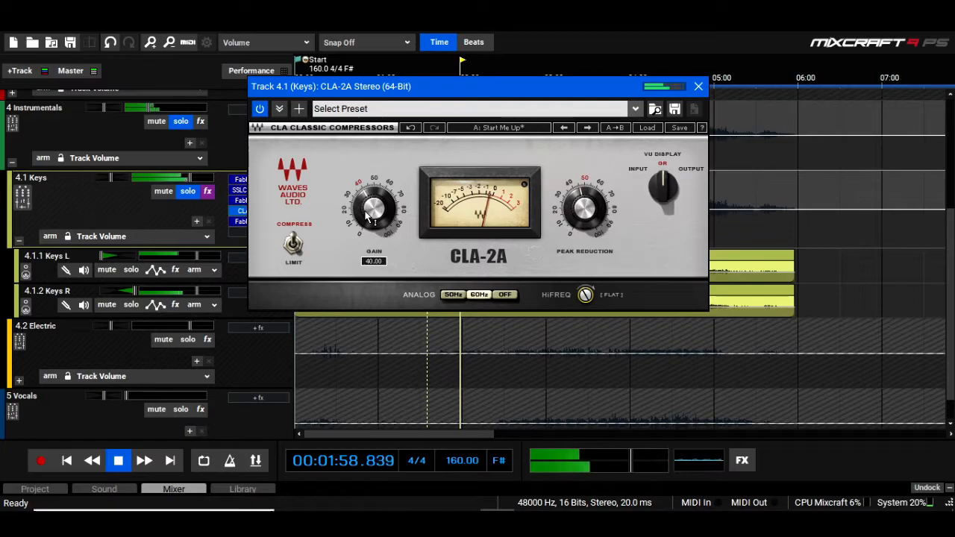
click(693, 88)
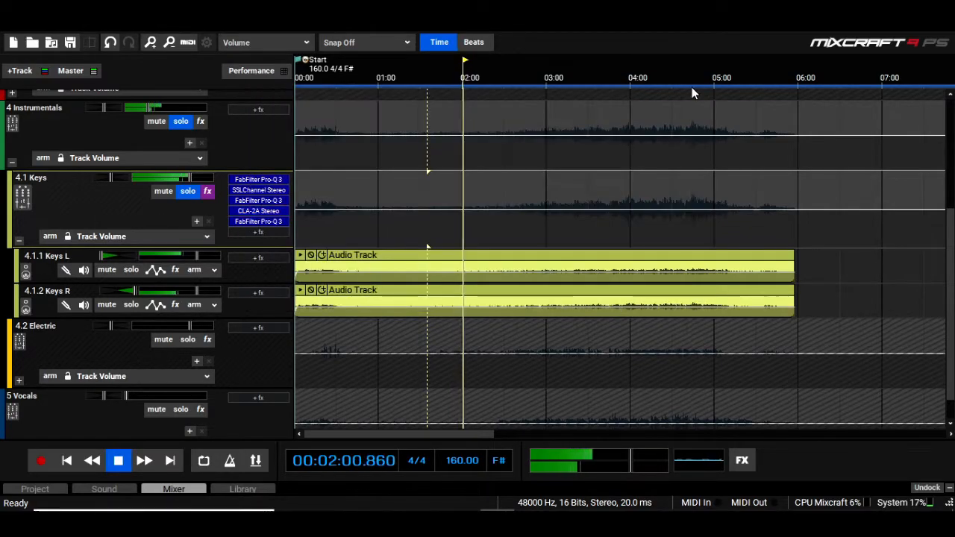
- Stop playback and move the playhead to about 3:40
key(space)
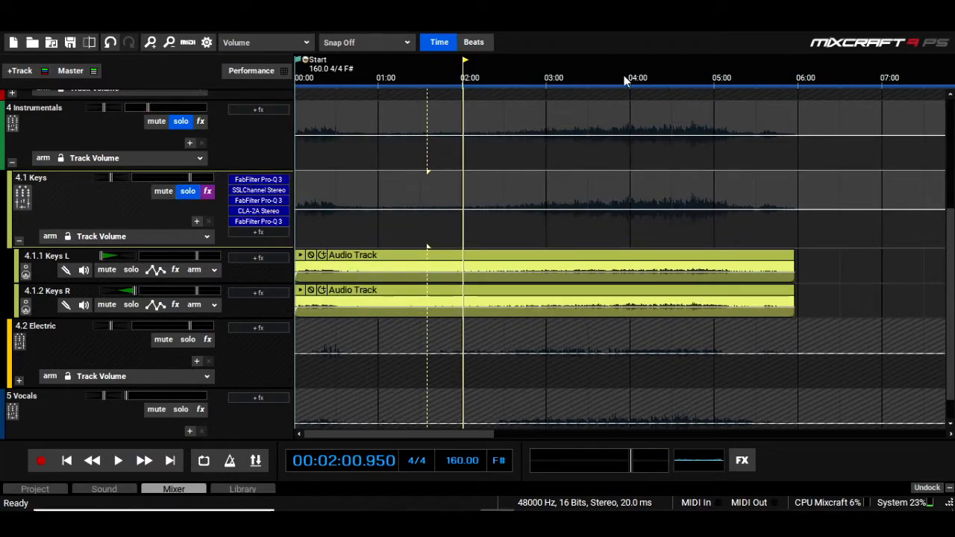
click(605, 84)
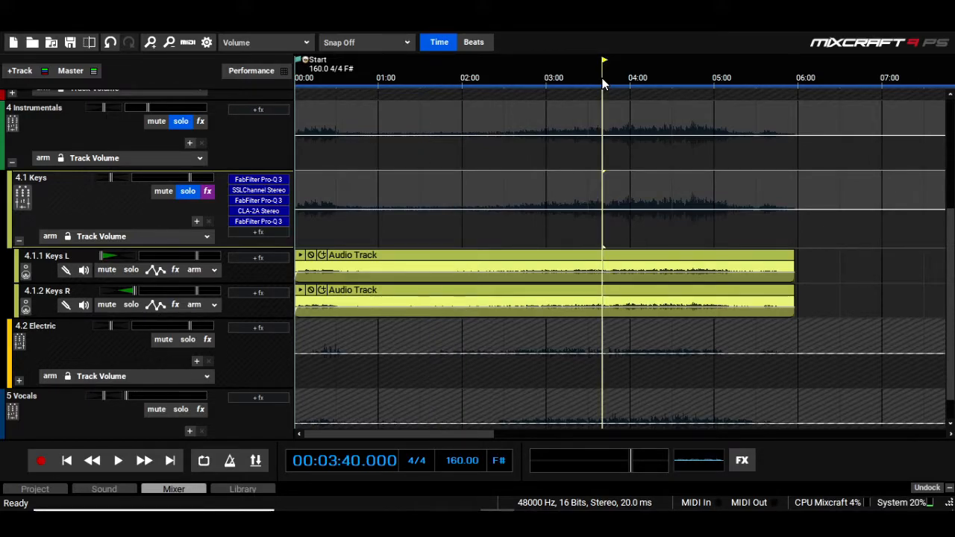
- Play the Keys group from about 3:40 and 4:40, and raise its CLA-2A gain to about 50
key(space)
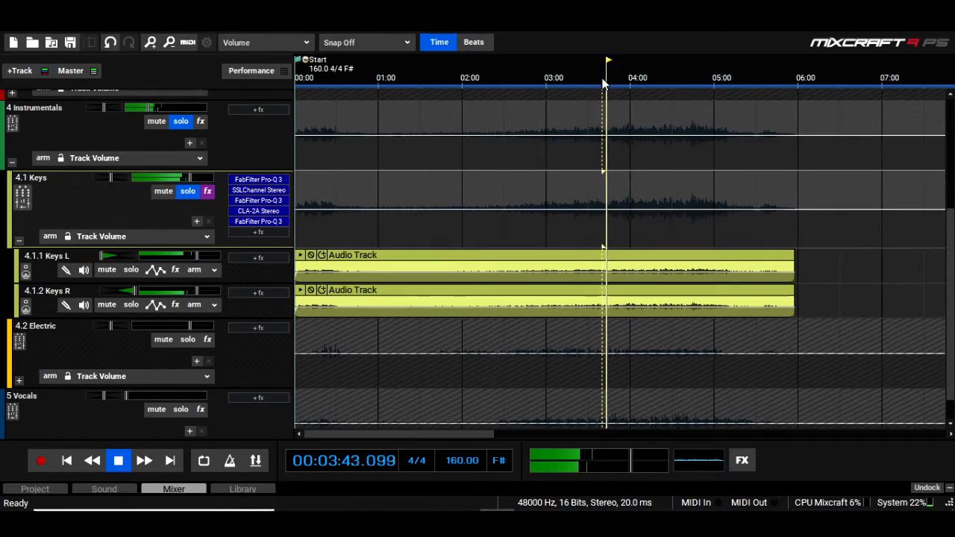
click(685, 84)
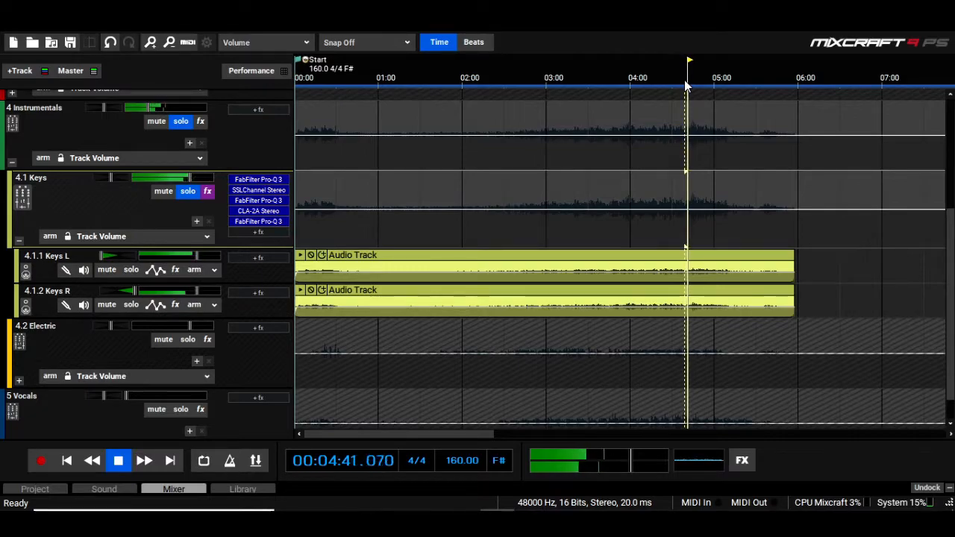
click(253, 212)
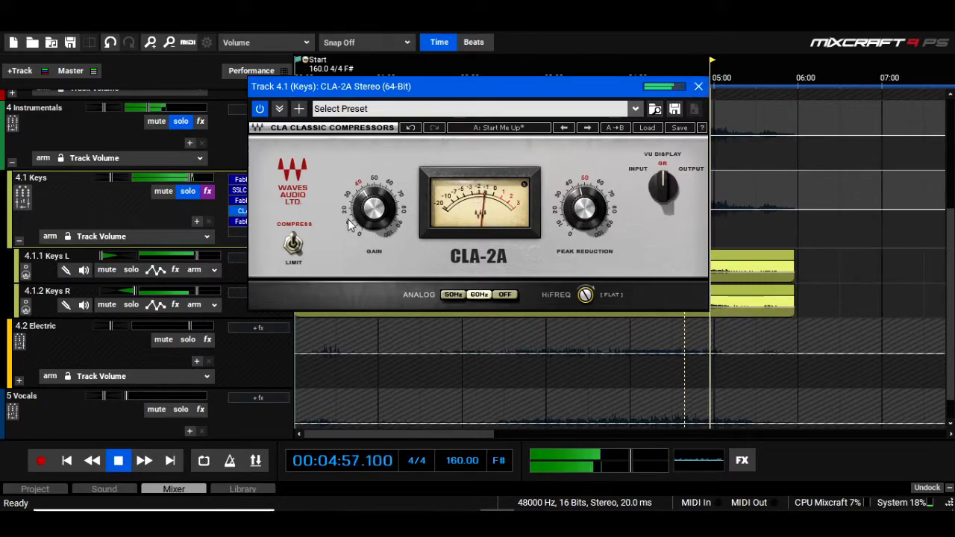
drag(376, 214, 376, 208)
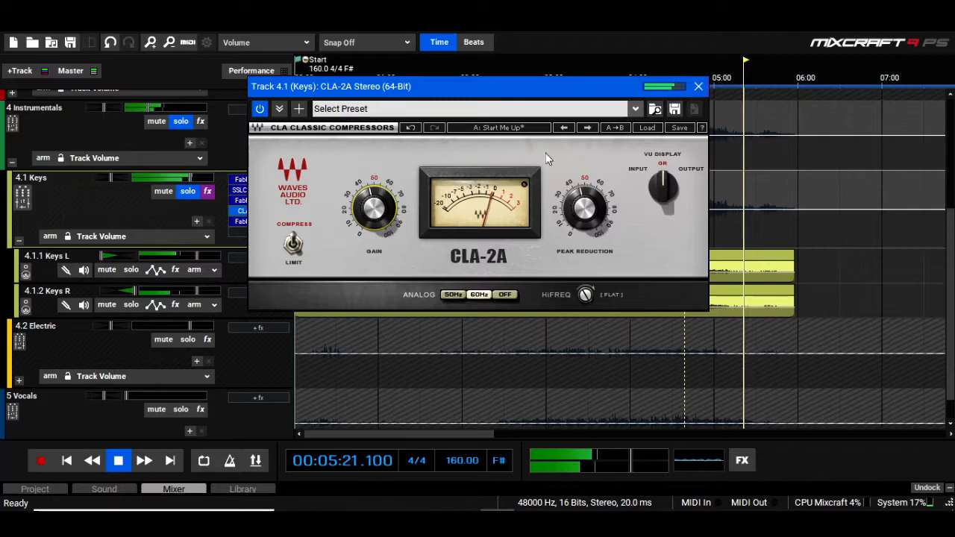
click(701, 89)
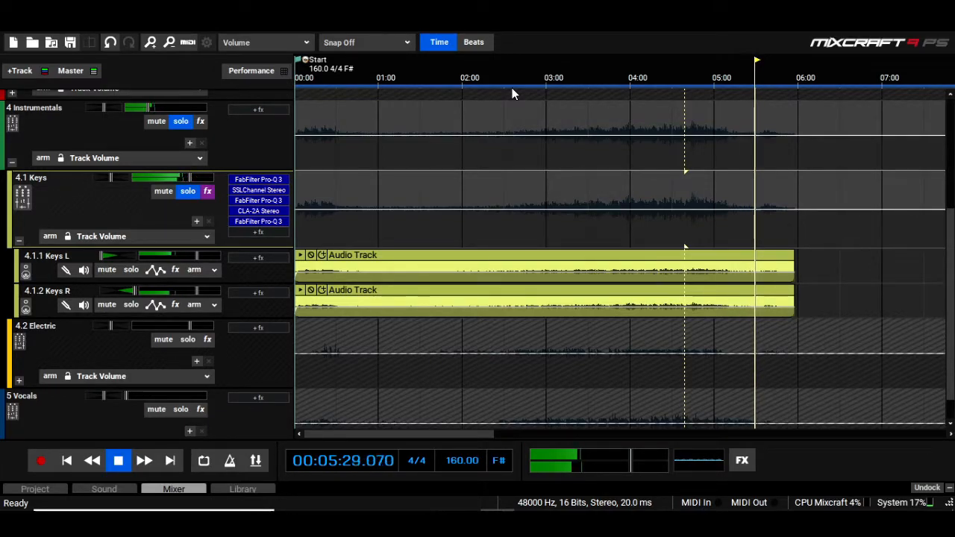
- Play from about 4:20 and move the last Keys Pro-Q 3's dynamic bell to about 1238 Hz with a Q of about 2.7
click(657, 78)
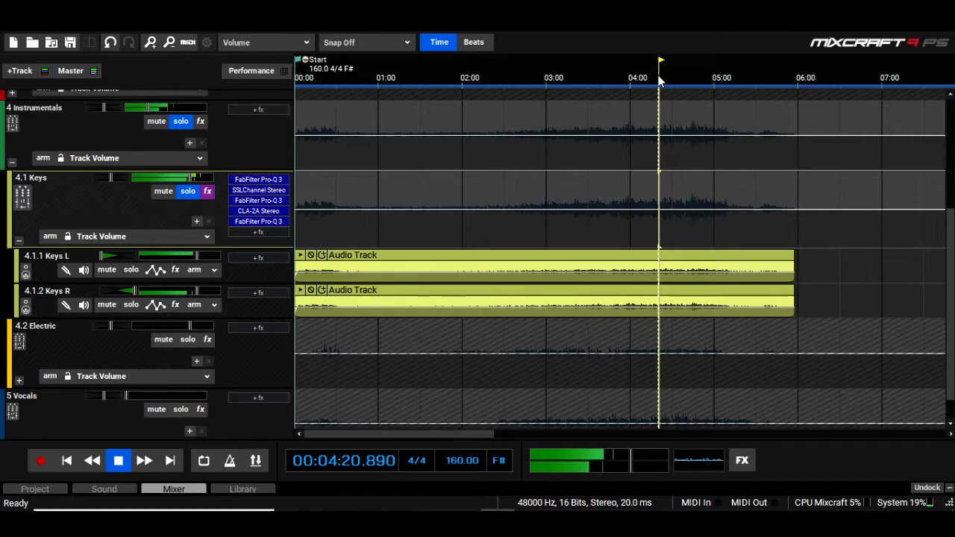
click(281, 224)
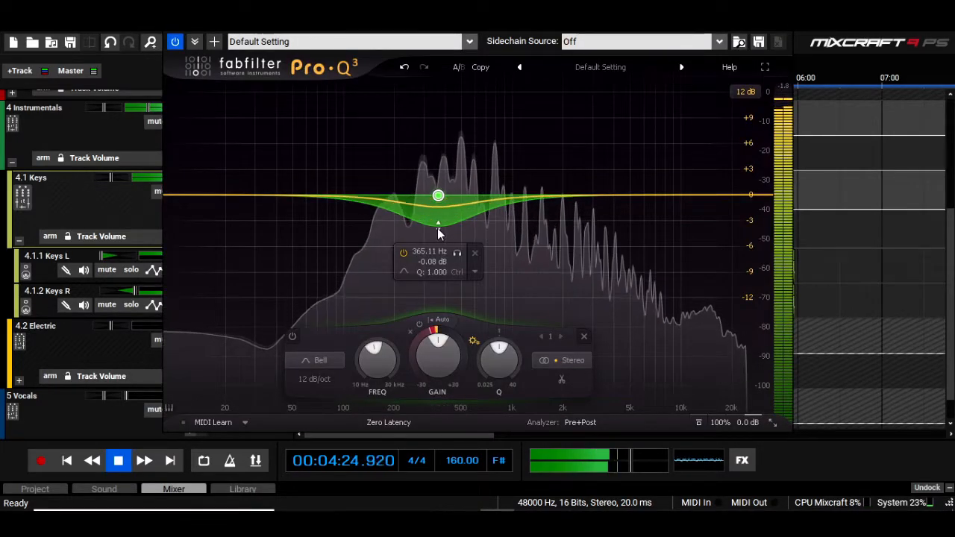
drag(439, 197, 466, 196)
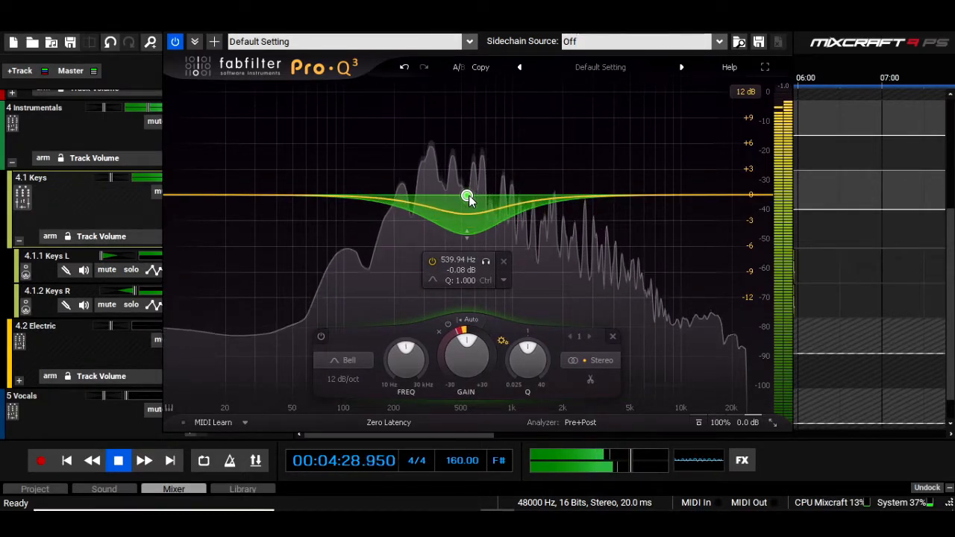
drag(492, 257, 551, 264)
drag(588, 365, 585, 336)
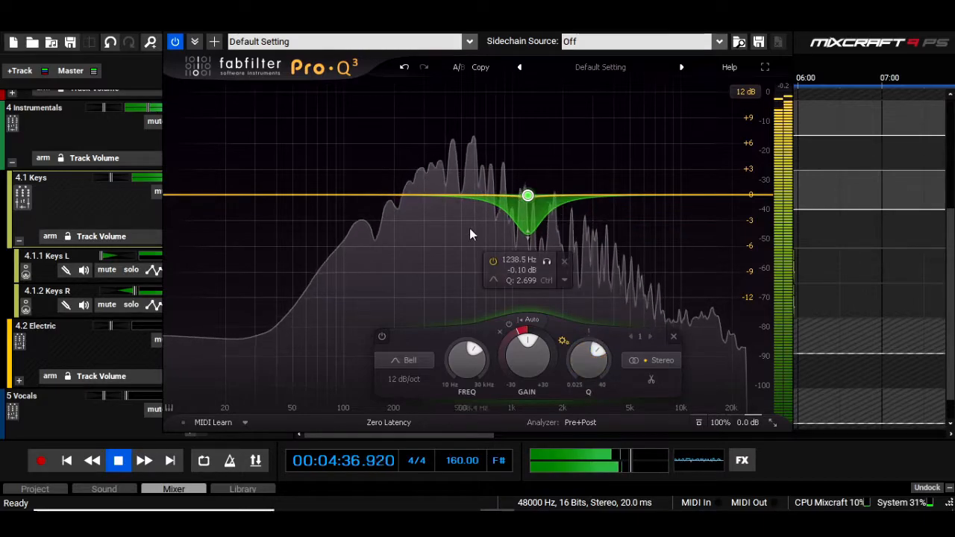
- Create a second bell band at about 379 Hz and make it dynamic with about 4.5 dB of downward range
click(442, 196)
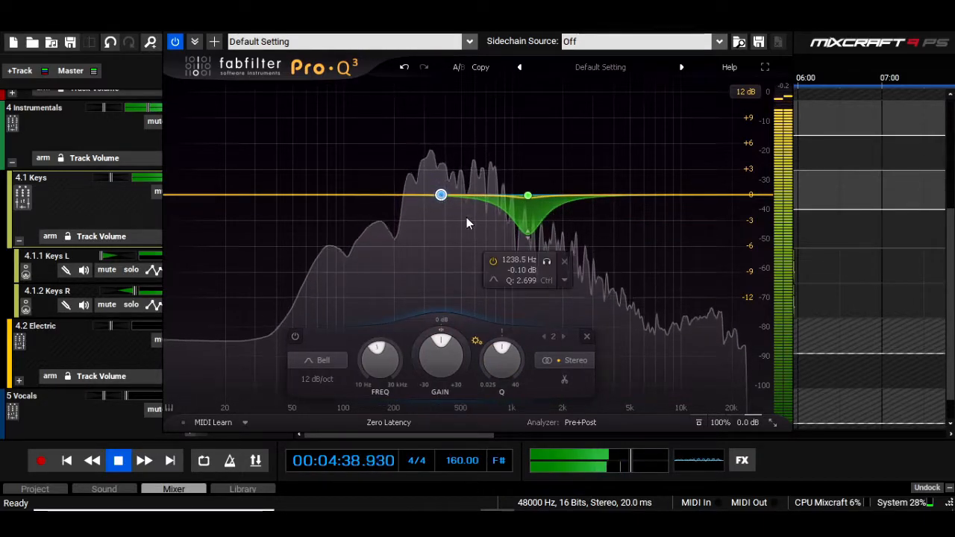
click(478, 172)
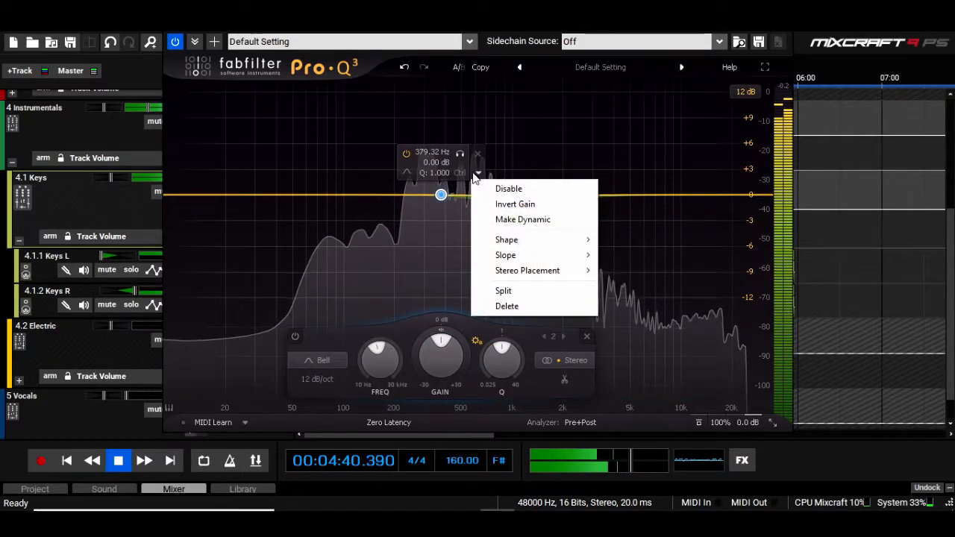
click(503, 217)
drag(438, 212, 440, 236)
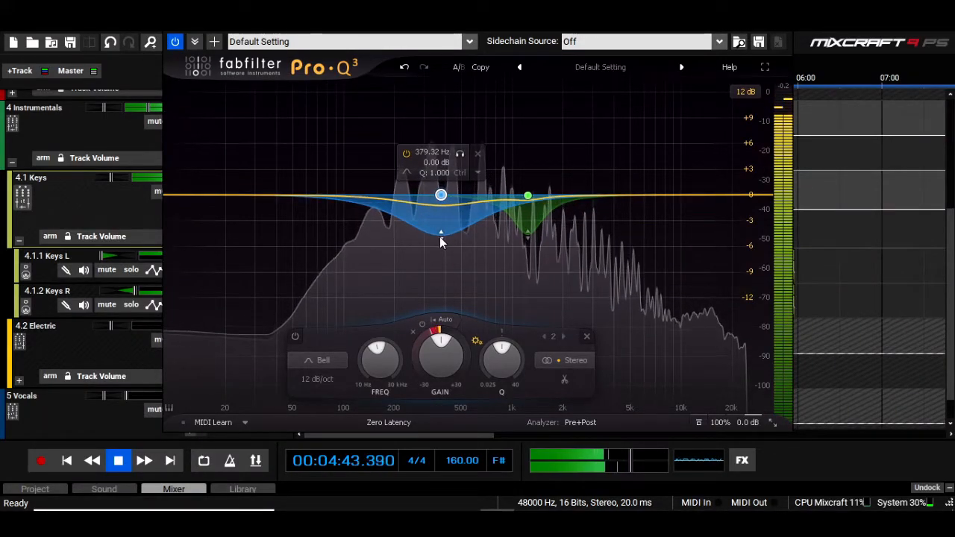
- Deepen the 1238 Hz band's dynamic range to about 5.5 dB down, then close the equalizer and stop playback
click(528, 238)
drag(527, 239, 528, 243)
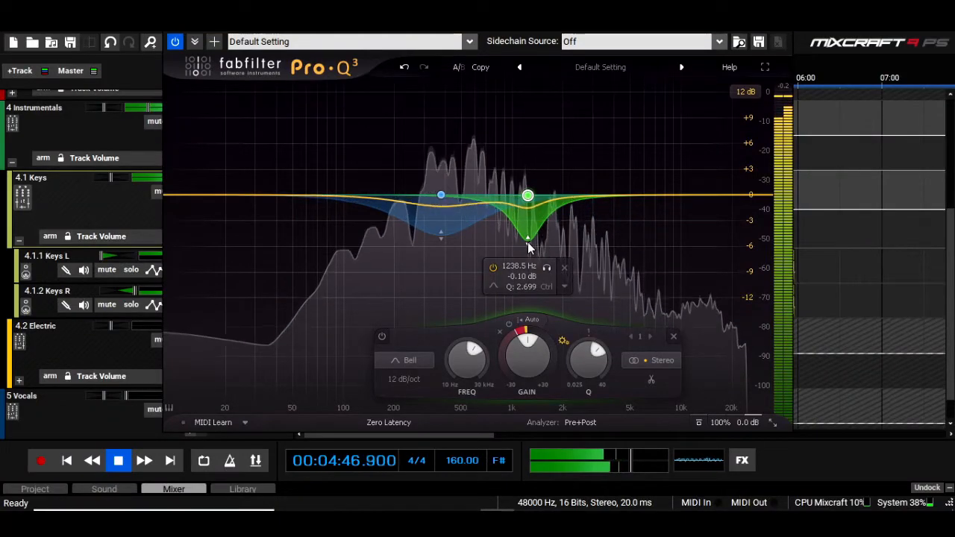
click(547, 267)
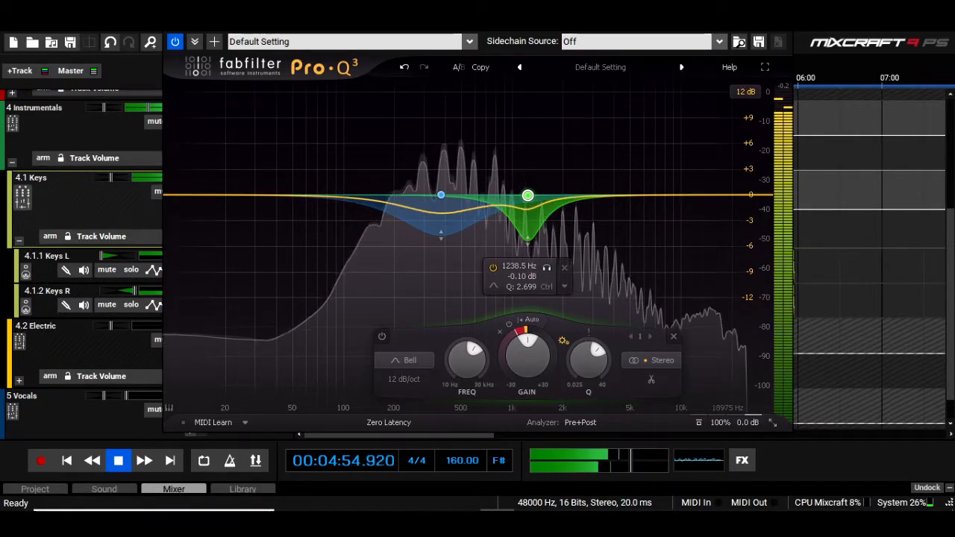
click(782, 32)
key(space)
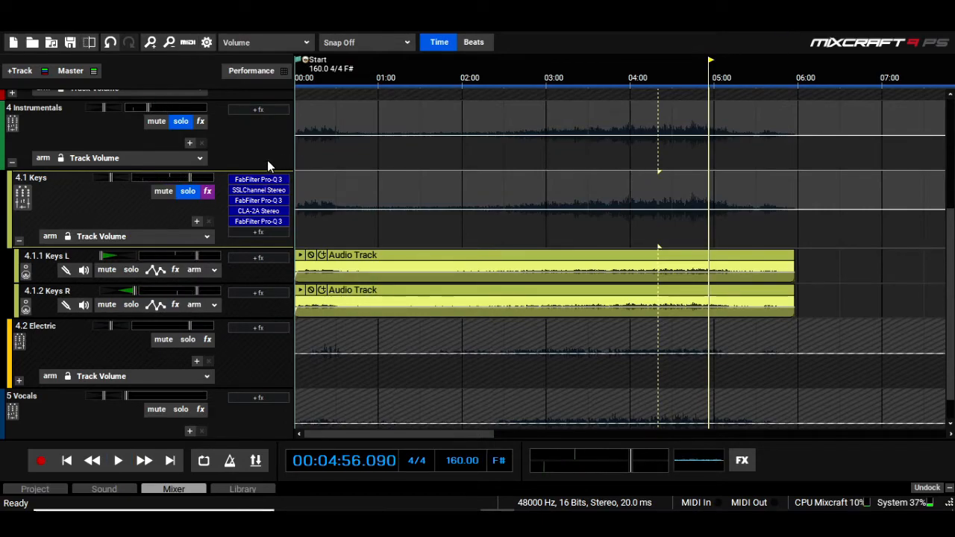
- Toggle the Keys solo off and on, and audition the group from about 2:55, 0:32, 0:18 and 3:20
click(179, 196)
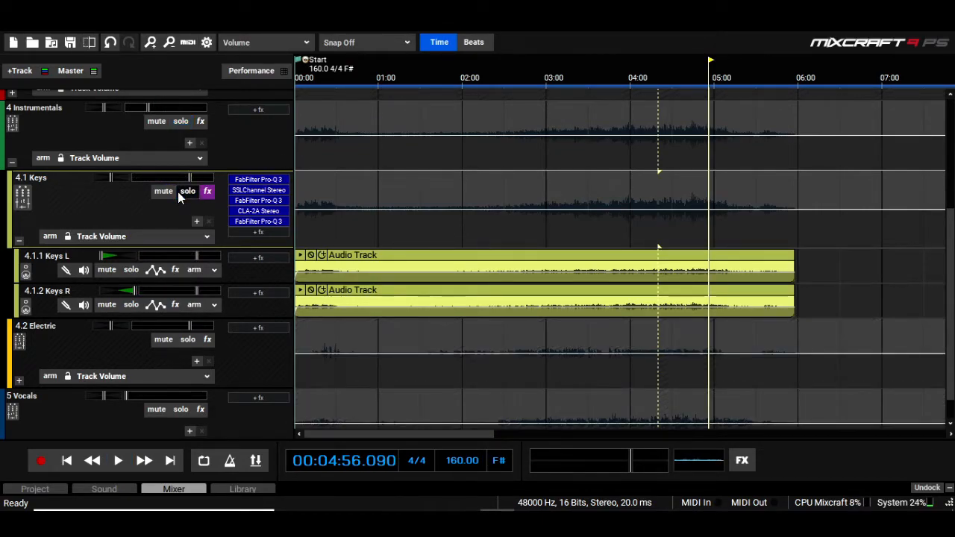
click(177, 192)
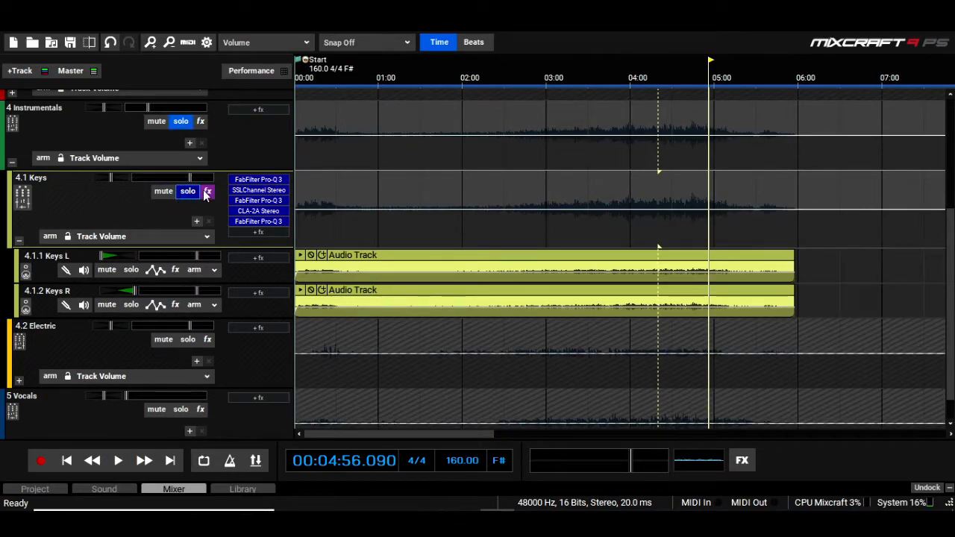
click(539, 66)
key(space)
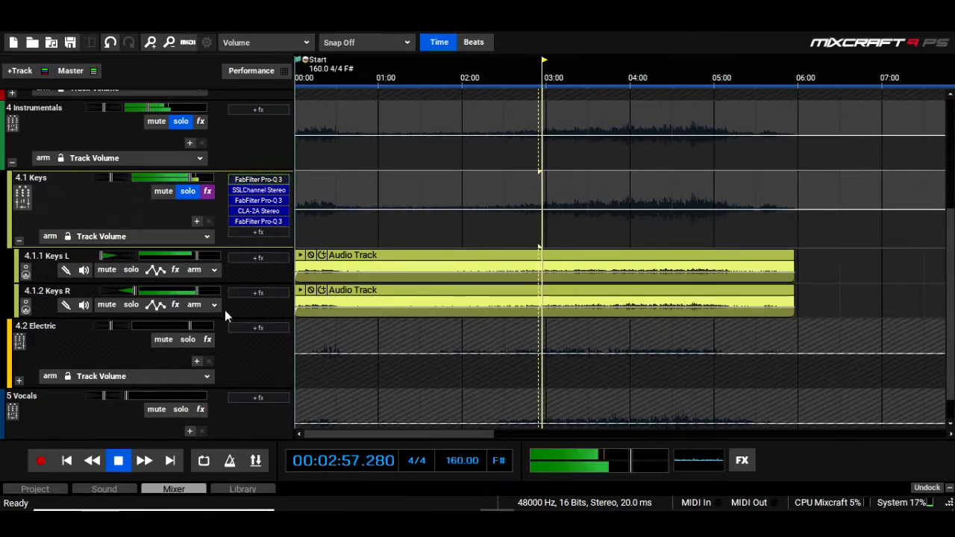
click(340, 82)
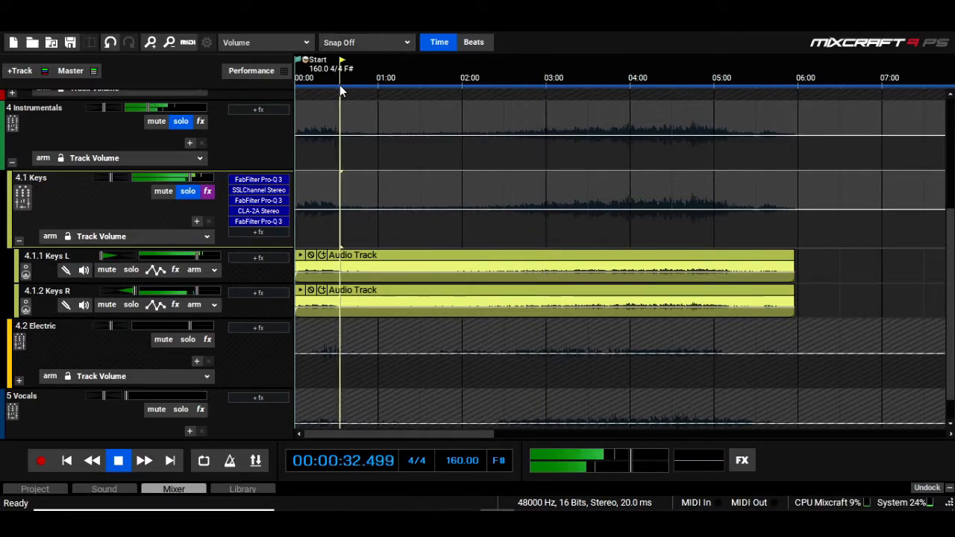
click(321, 82)
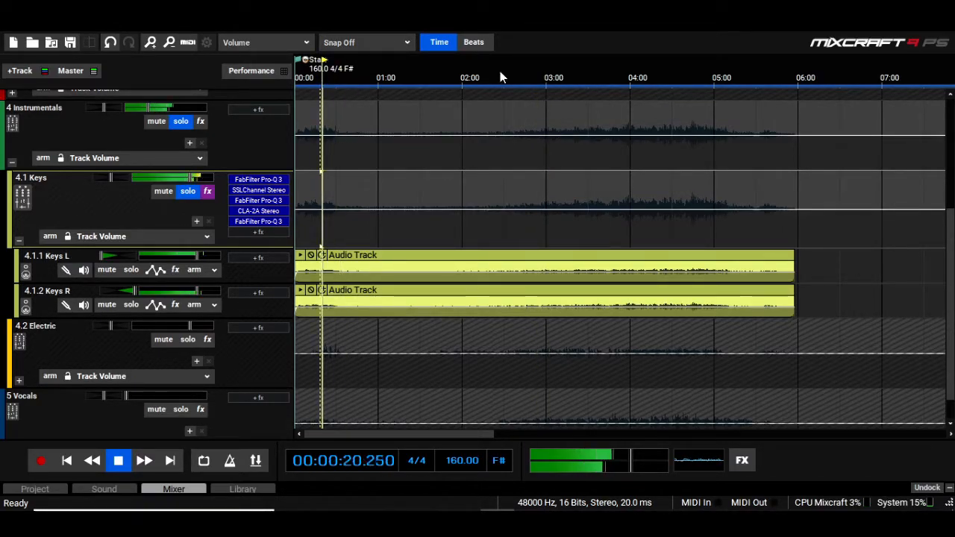
click(577, 77)
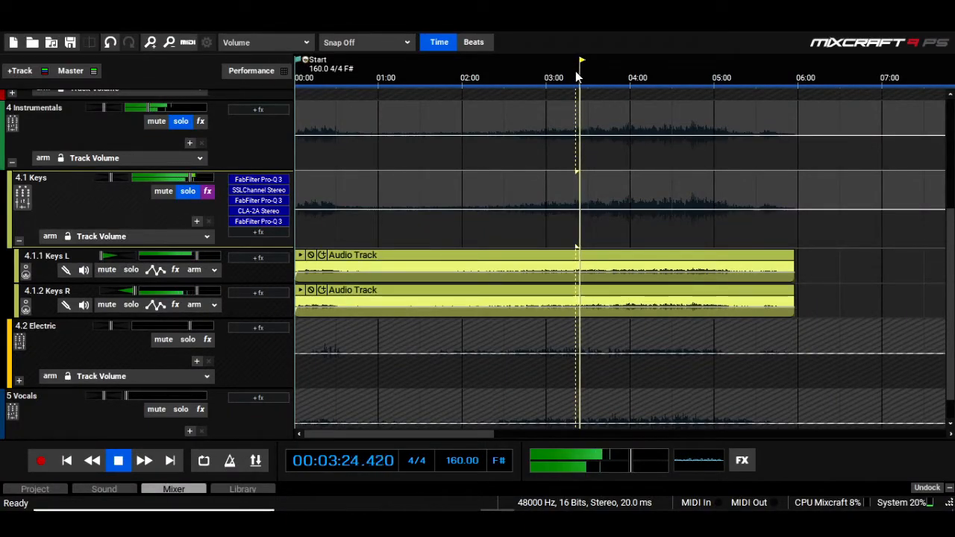
- Lower the low-shelf band in the bass-keyed Keys Pro-Q 3 to about -0.2 dB at 210 Hz and stop playback
click(258, 180)
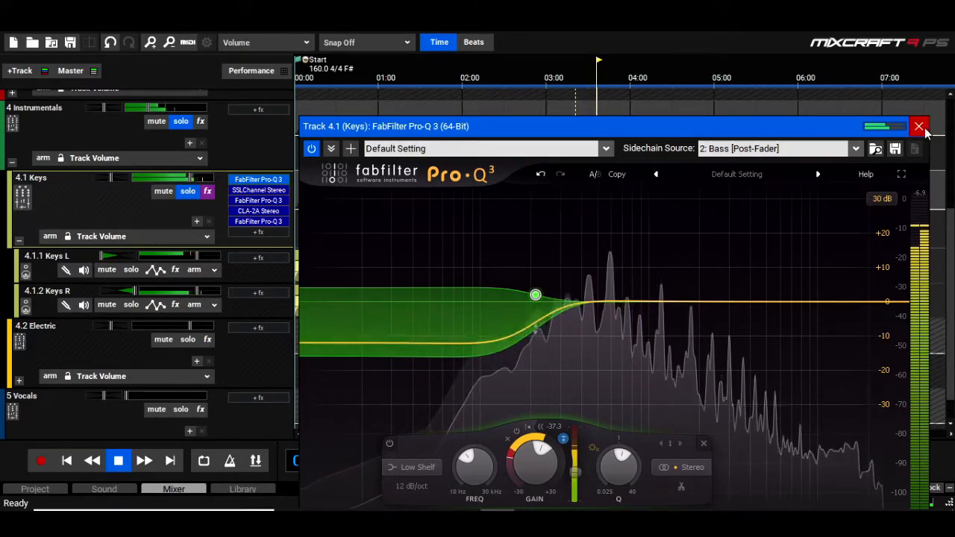
mouse_move(538, 296)
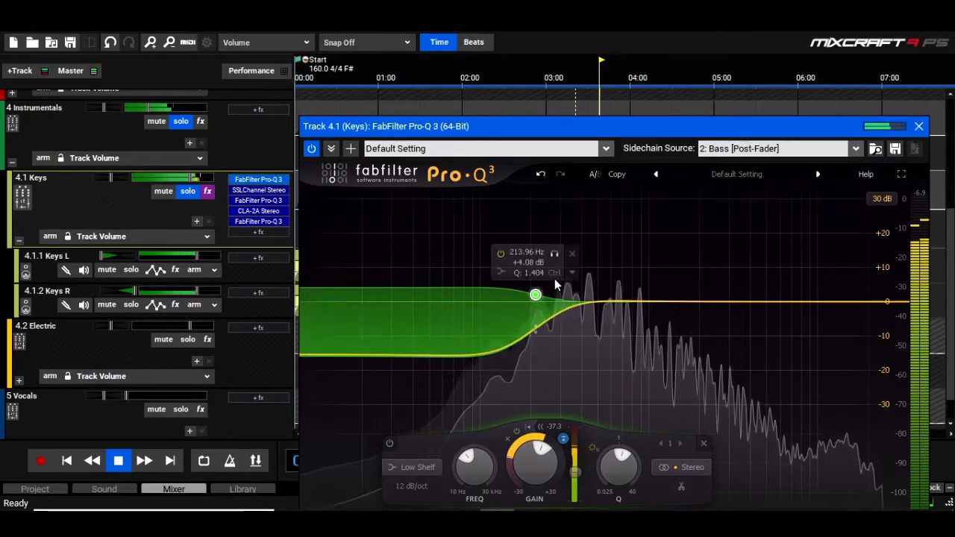
drag(541, 297, 540, 344)
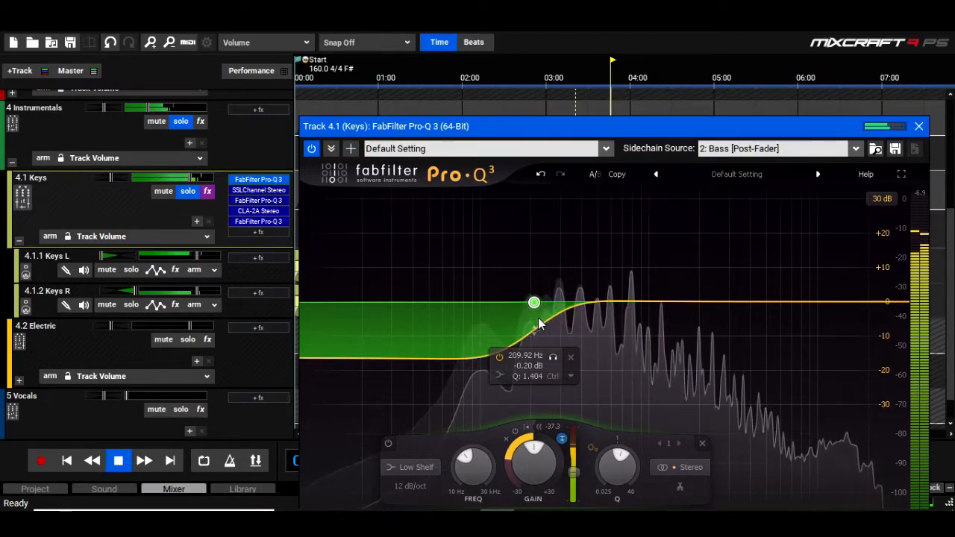
click(919, 126)
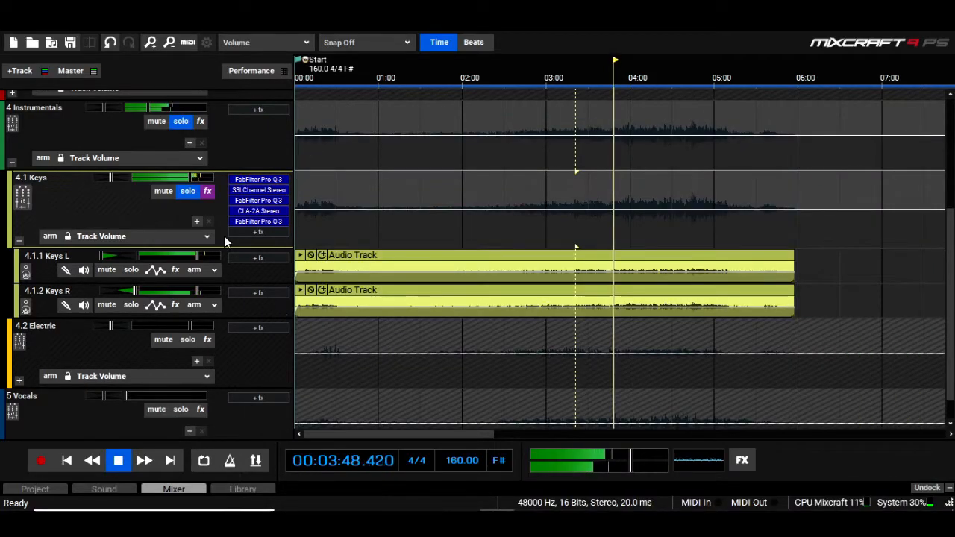
key(space)
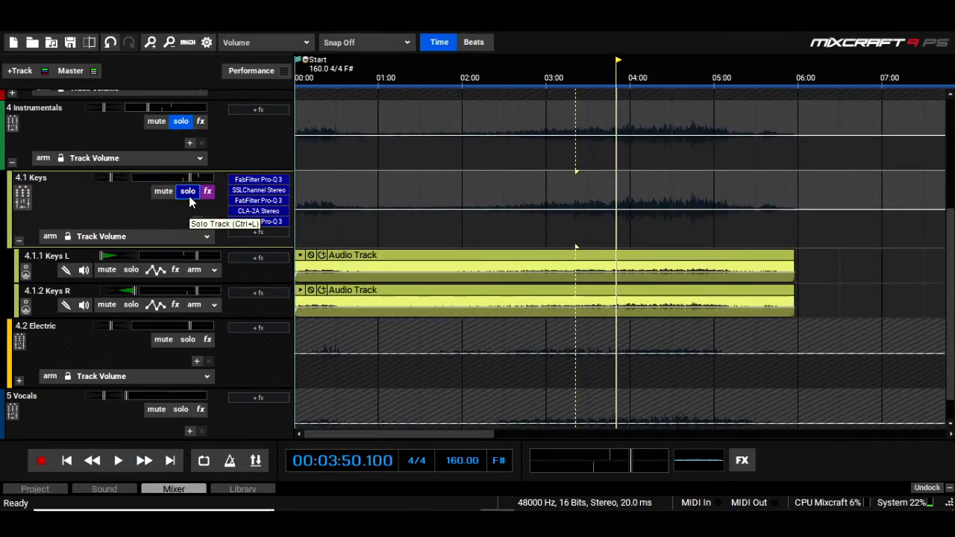
- Solo the Electric group instead of Keys, start playback and expand the group to show its tracks
click(188, 192)
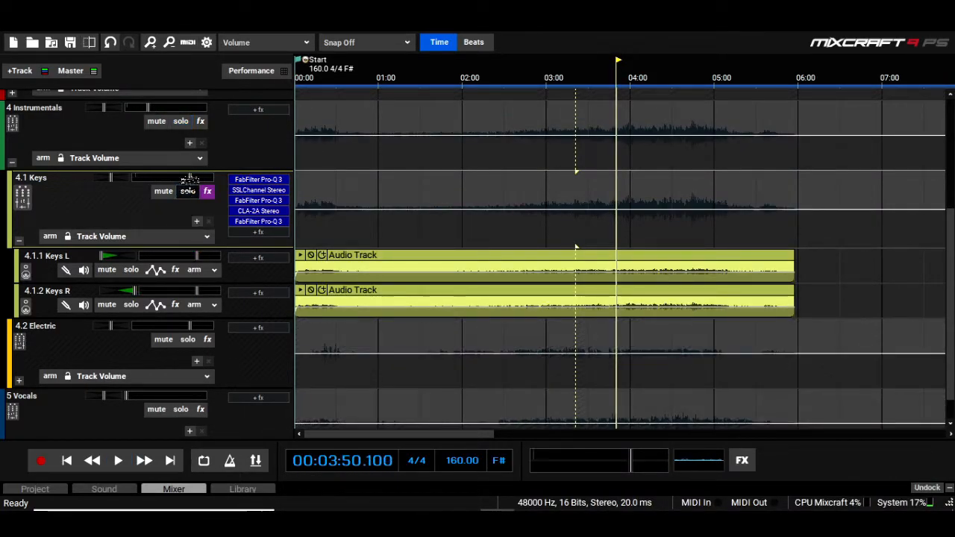
click(187, 339)
key(space)
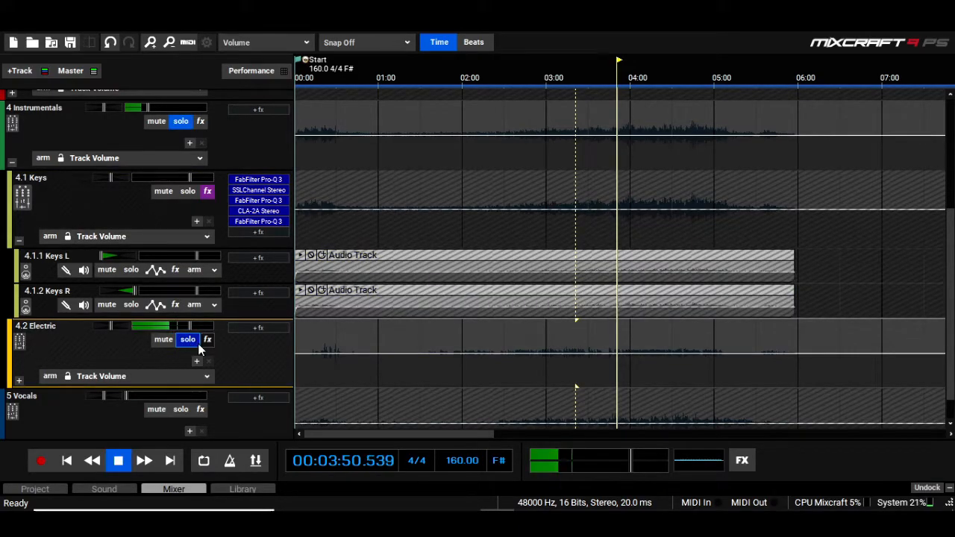
click(19, 381)
scroll(478, 262, down, 3)
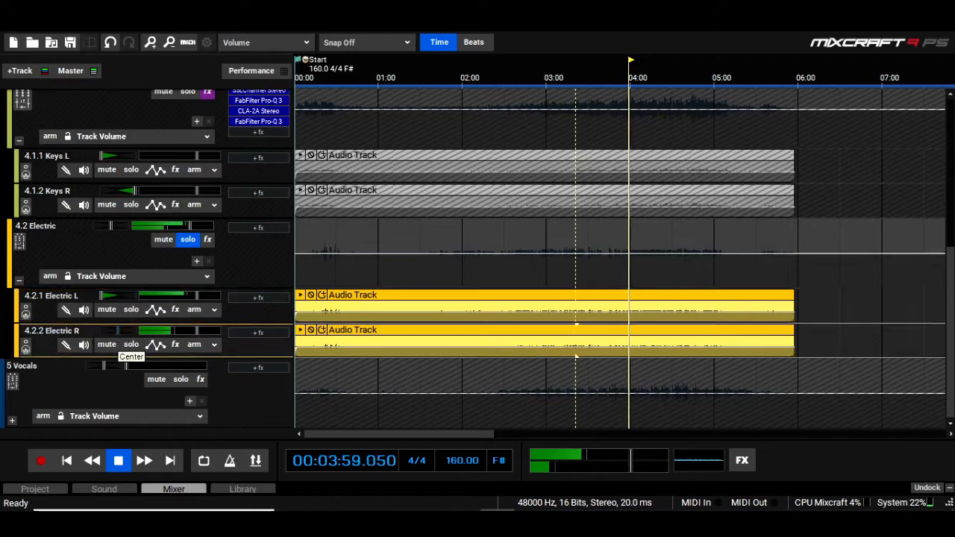
- Add FabFilter Pro-Q 3 to the Electric group with its default setting and close its window
click(275, 230)
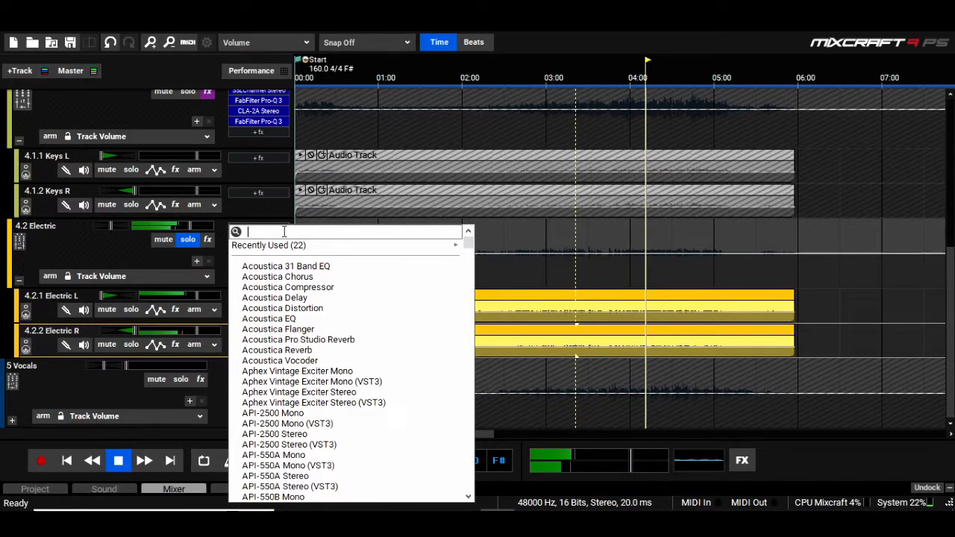
text(fab)
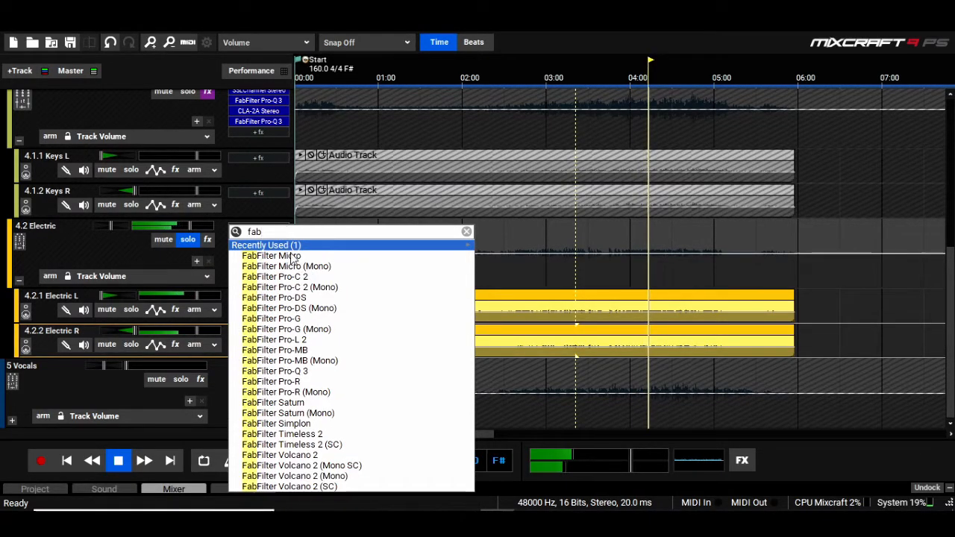
click(296, 371)
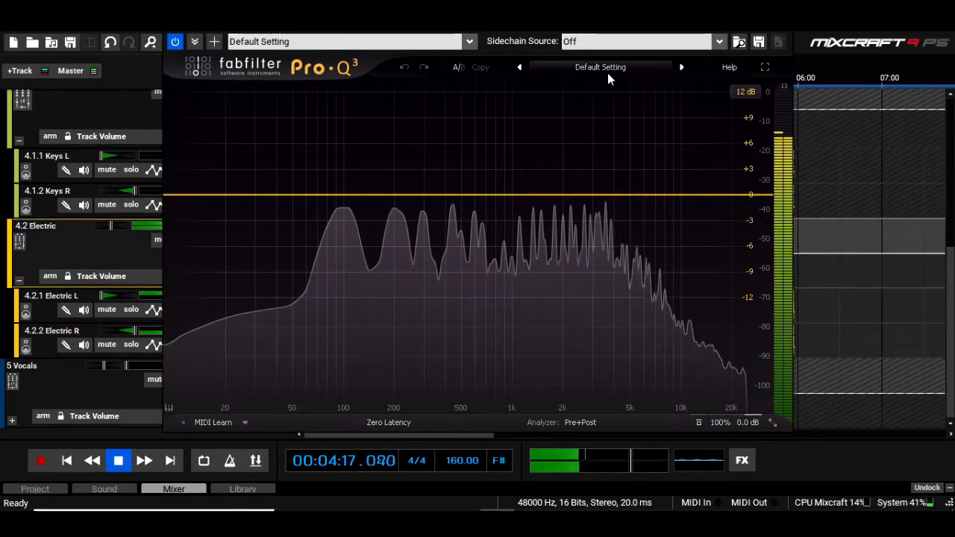
click(473, 41)
click(472, 41)
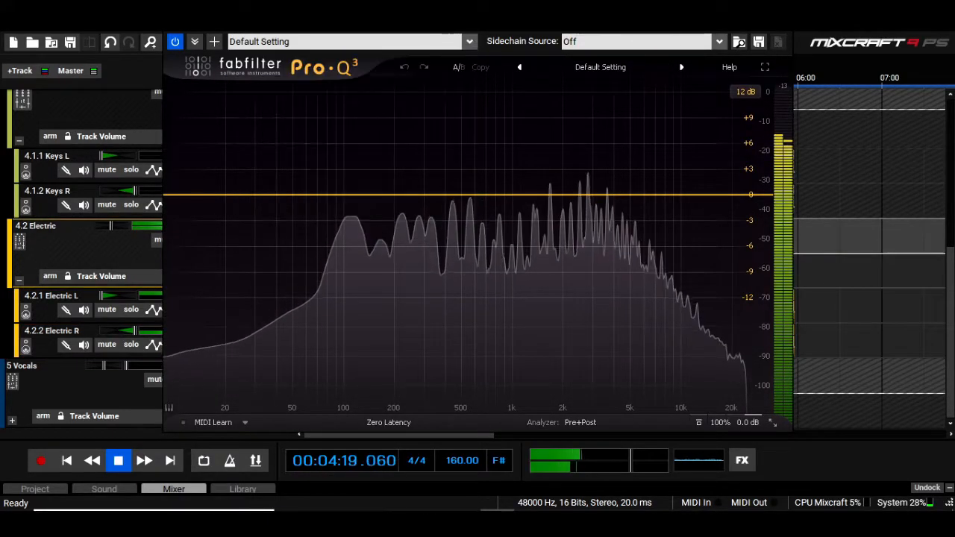
click(778, 27)
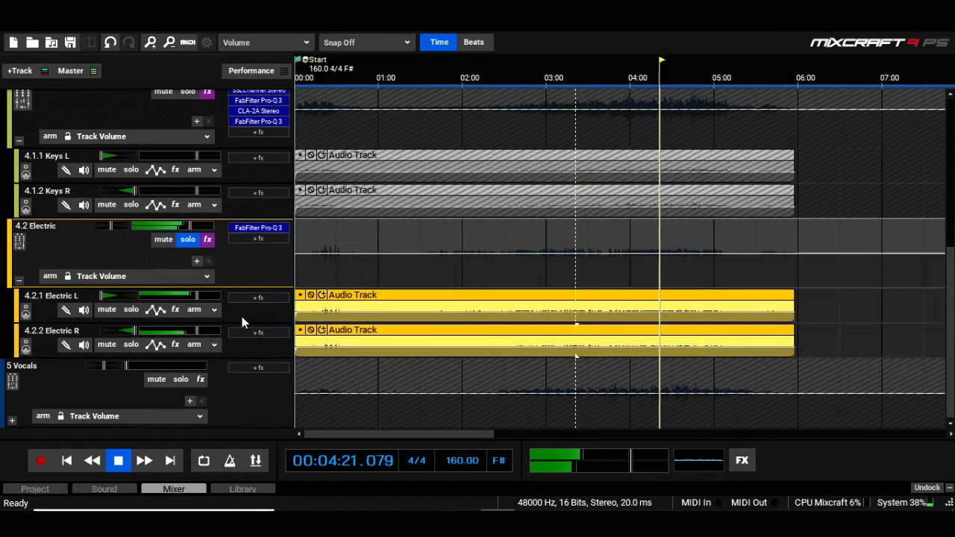
- Load the Electric mavuno effect chain preset on the Electric group and enlarge its effect list to show every effect
click(207, 239)
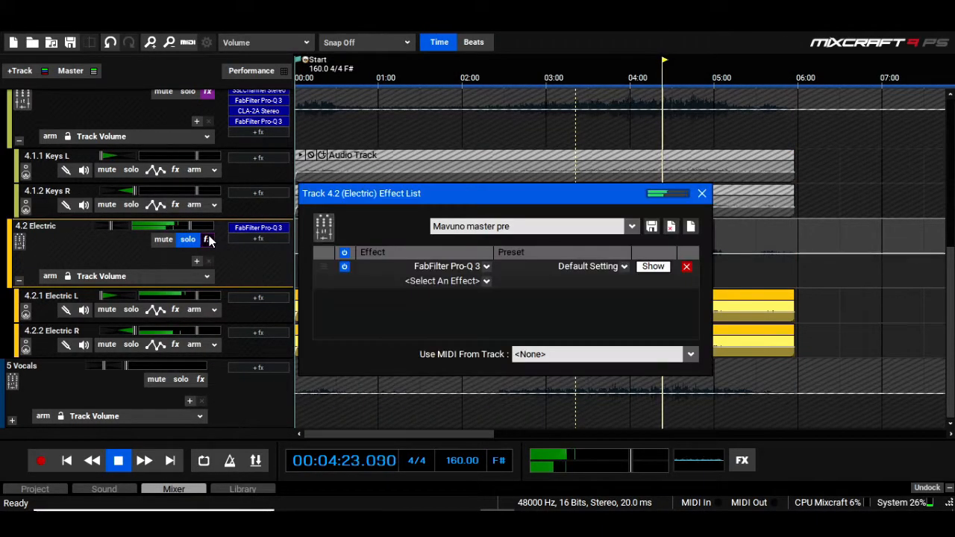
click(542, 226)
text(ma)
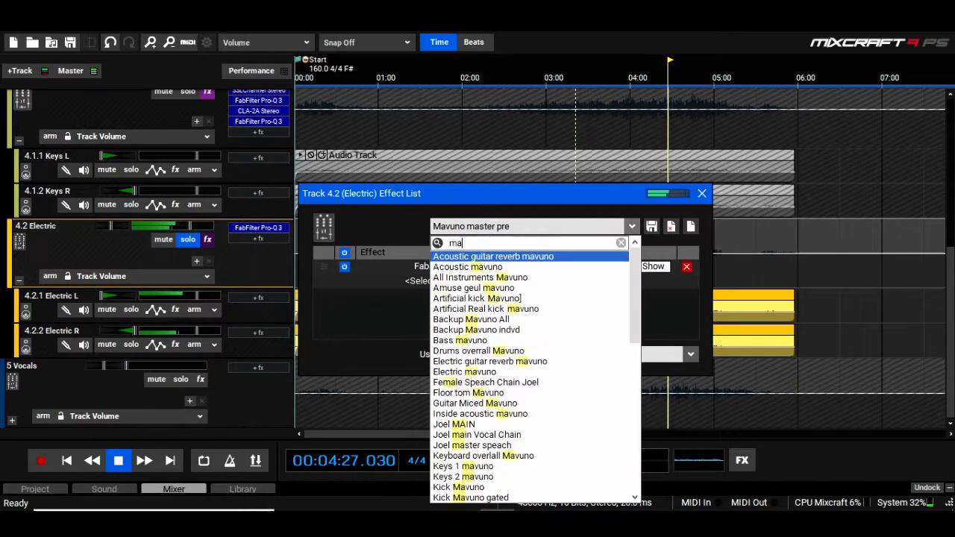
text(vun)
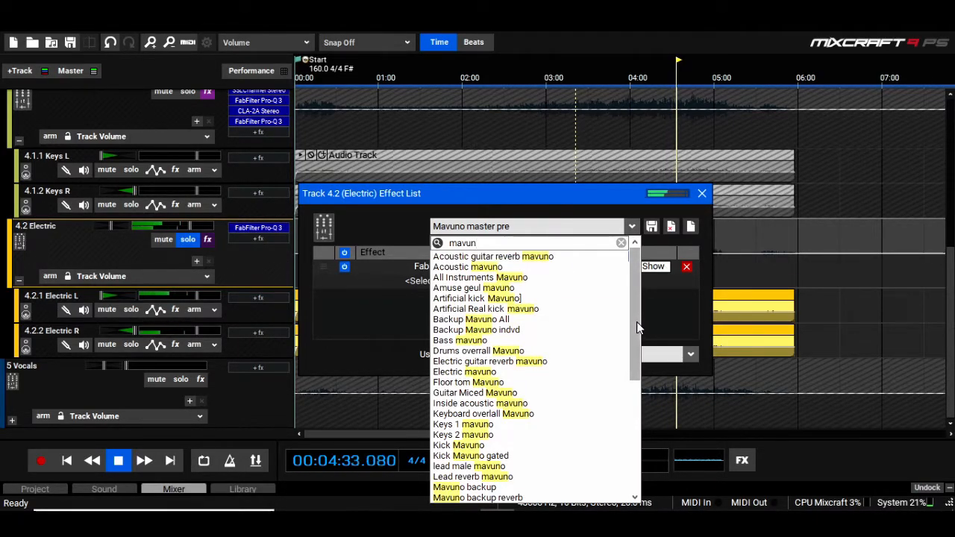
scroll(636, 328, down, 2)
scroll(635, 325, up, 2)
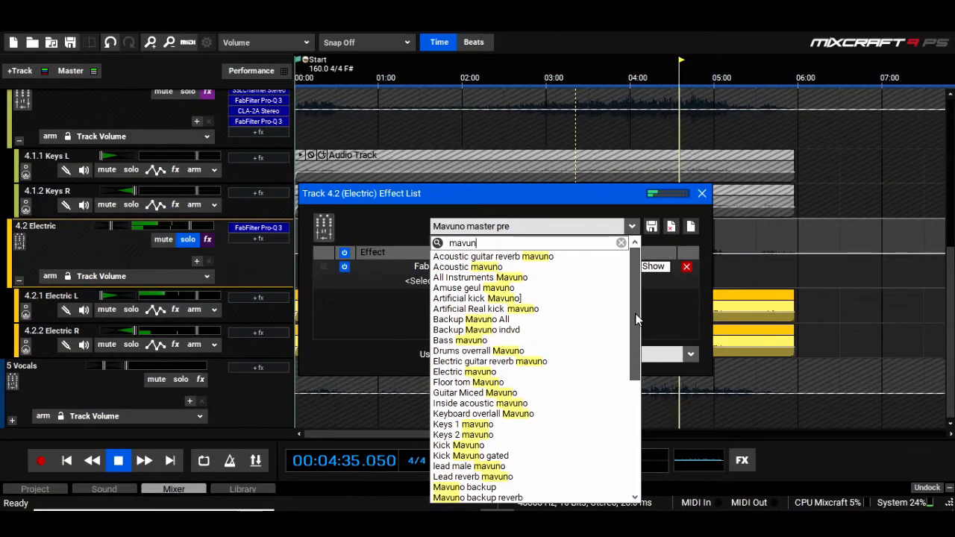
key(BackSpace)
key(BackSpace)
key(BackSpace)
key(BackSpace)
key(BackSpace)
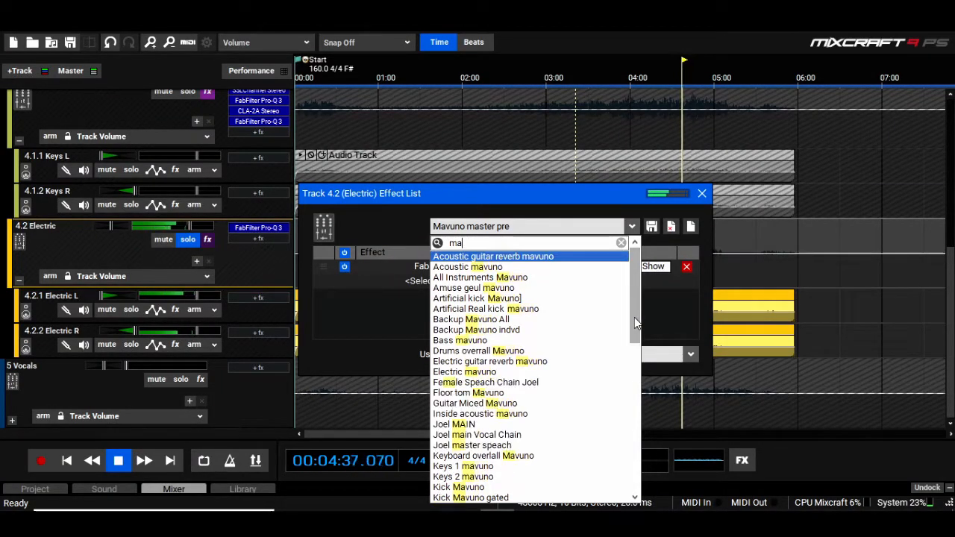
text(elec)
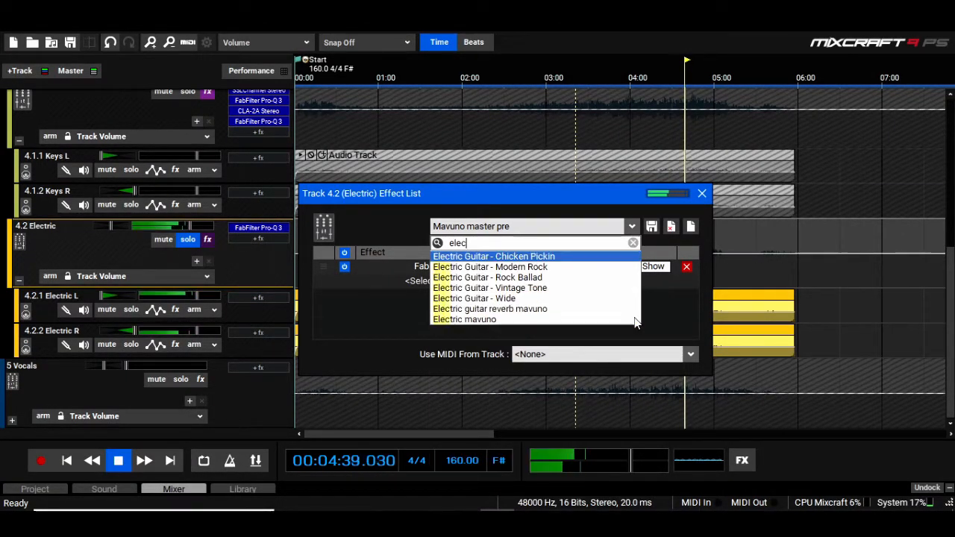
click(576, 320)
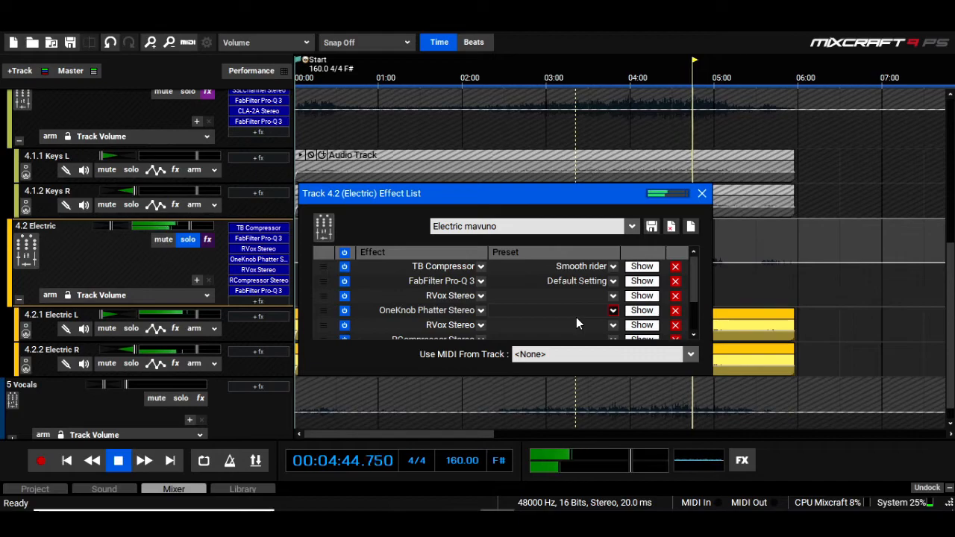
drag(465, 375, 466, 424)
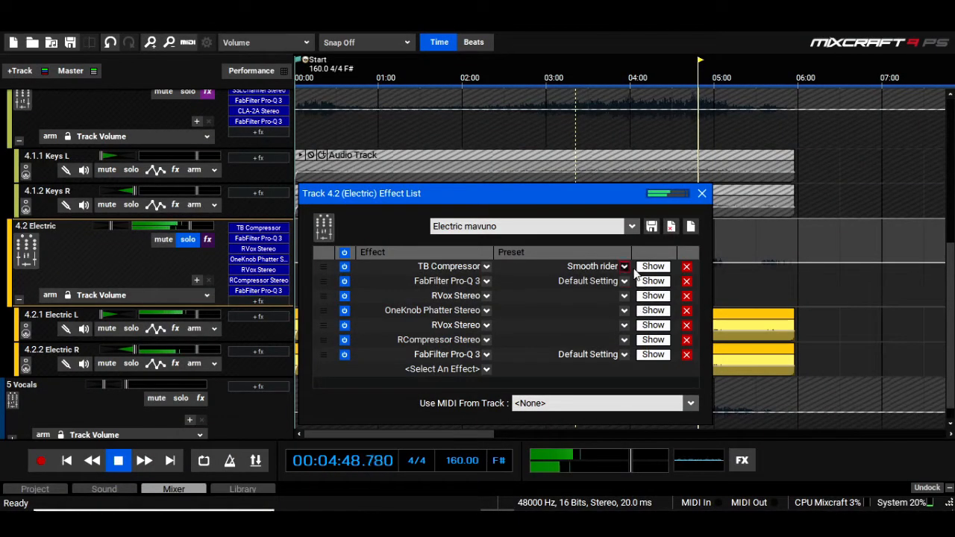
- Lower the makeup gain of the Electric group's TB Compressor to 8.1 dB and move its window clear of the effect list
click(650, 267)
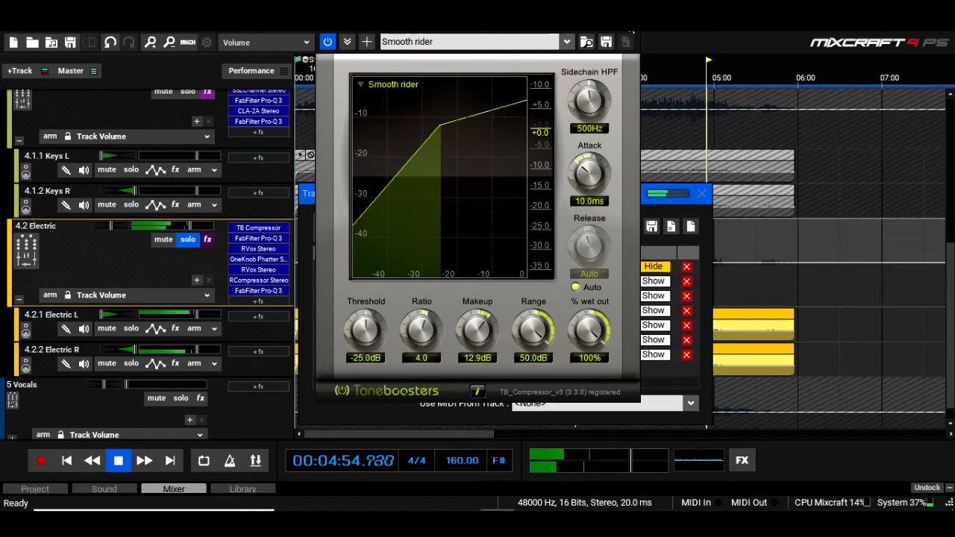
click(631, 33)
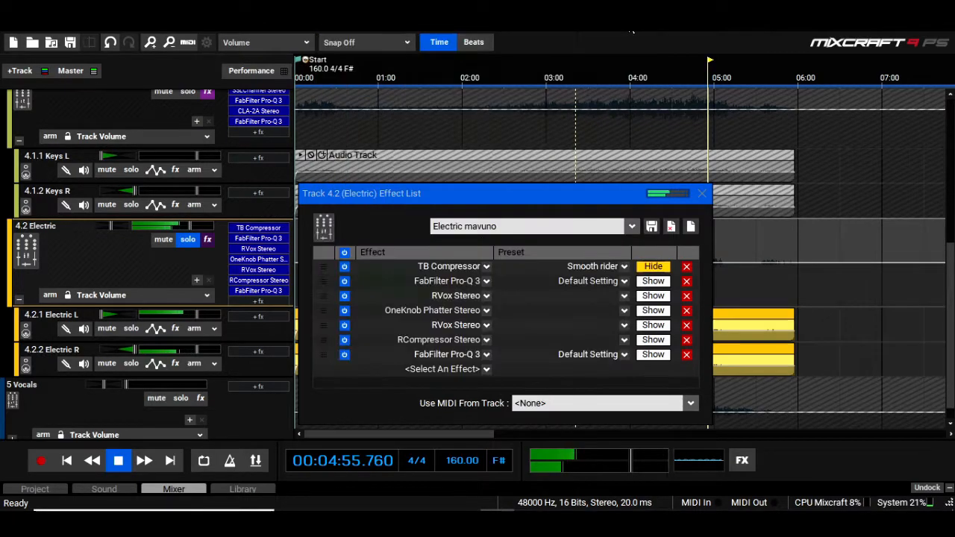
click(653, 267)
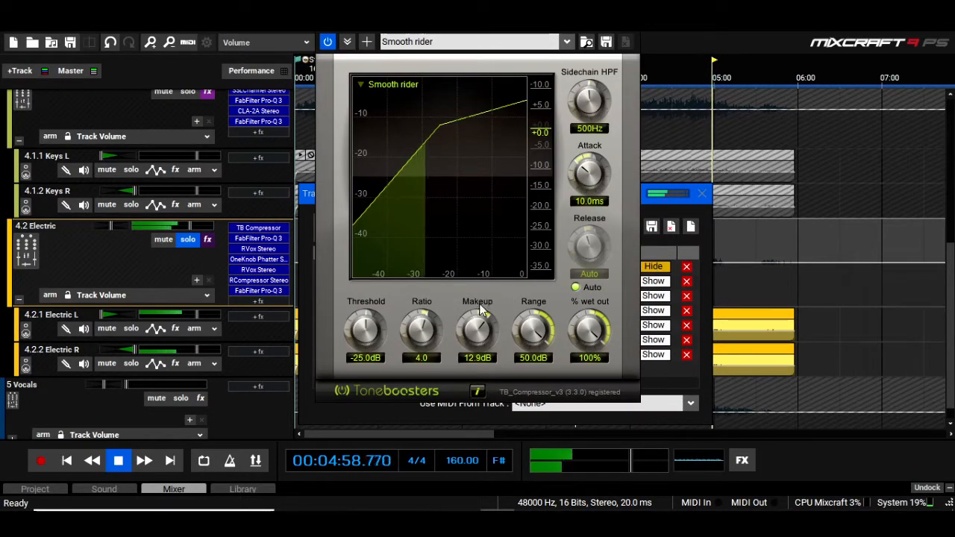
drag(478, 322, 476, 385)
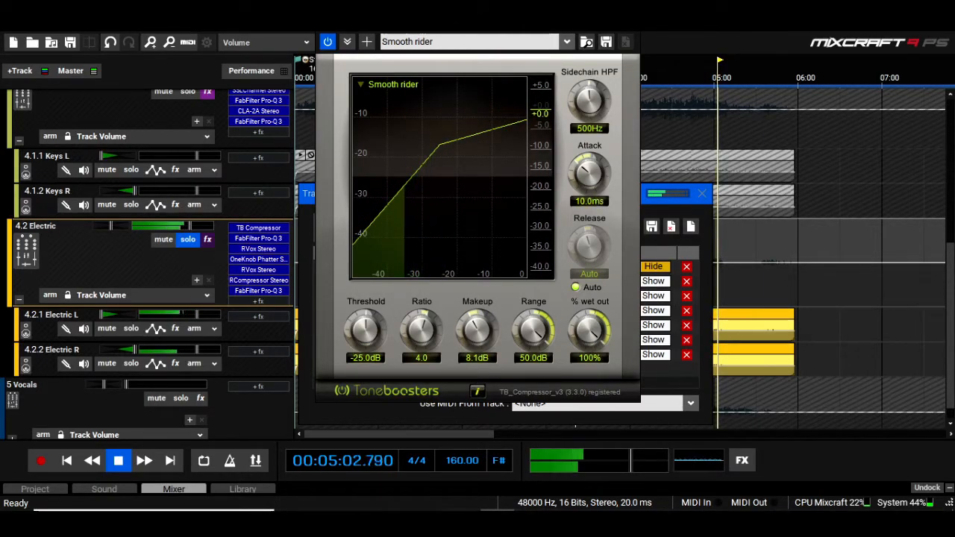
drag(542, 35, 257, 51)
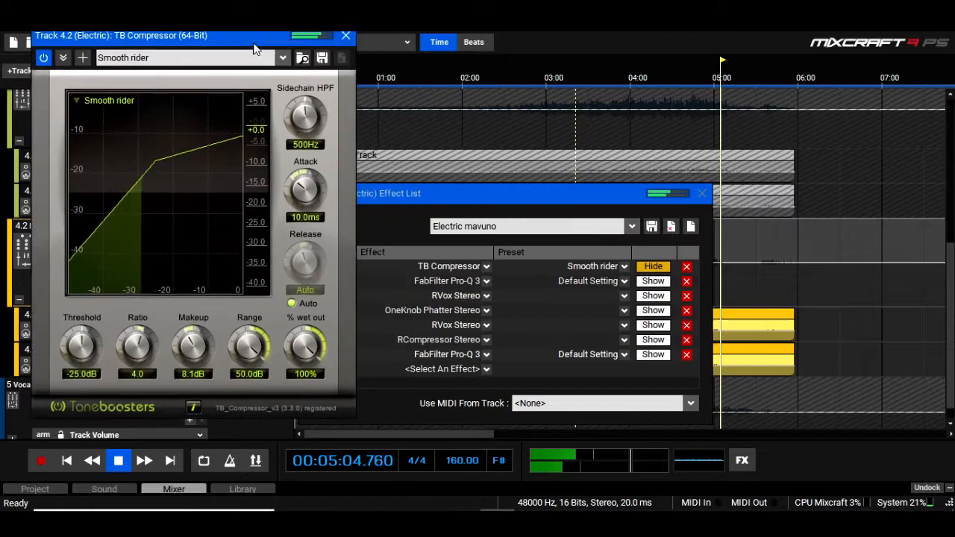
- Examine both Pro-Q 3 curves and the RCompressor in the Electric chain, playing from about 2:00, and close the effect windows
click(653, 281)
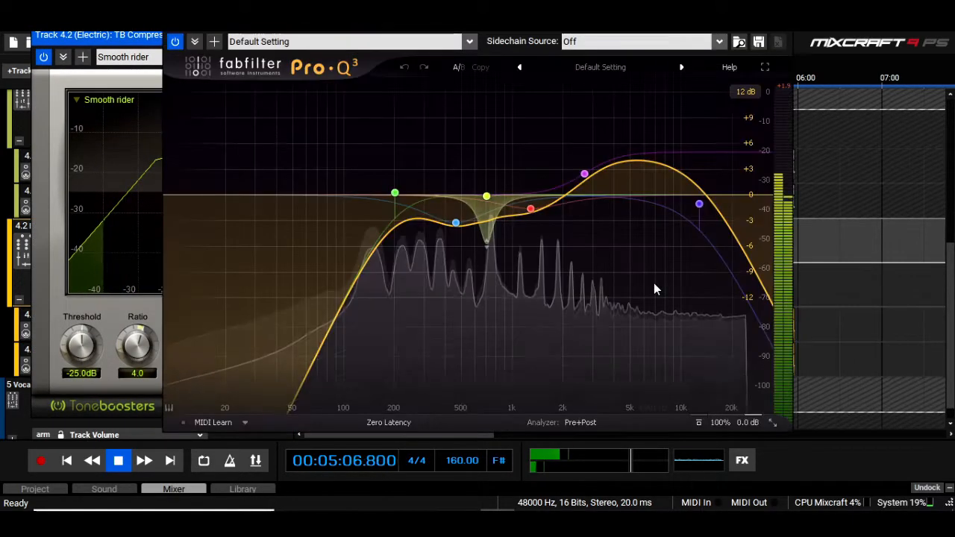
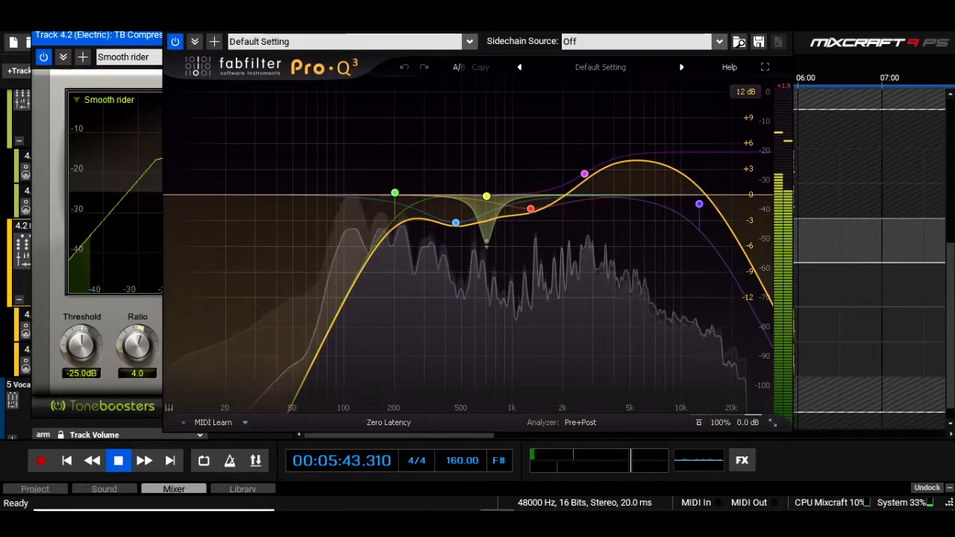
click(783, 21)
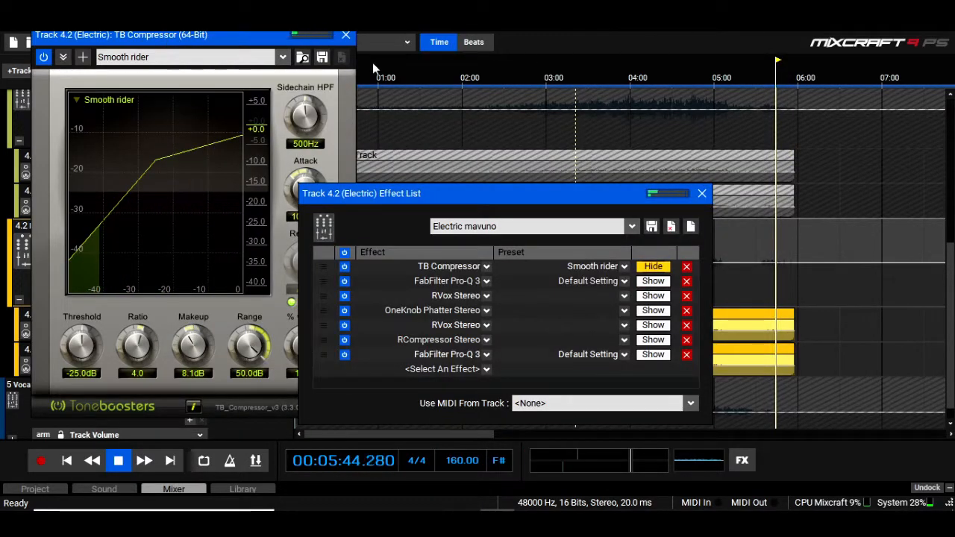
click(346, 35)
click(463, 80)
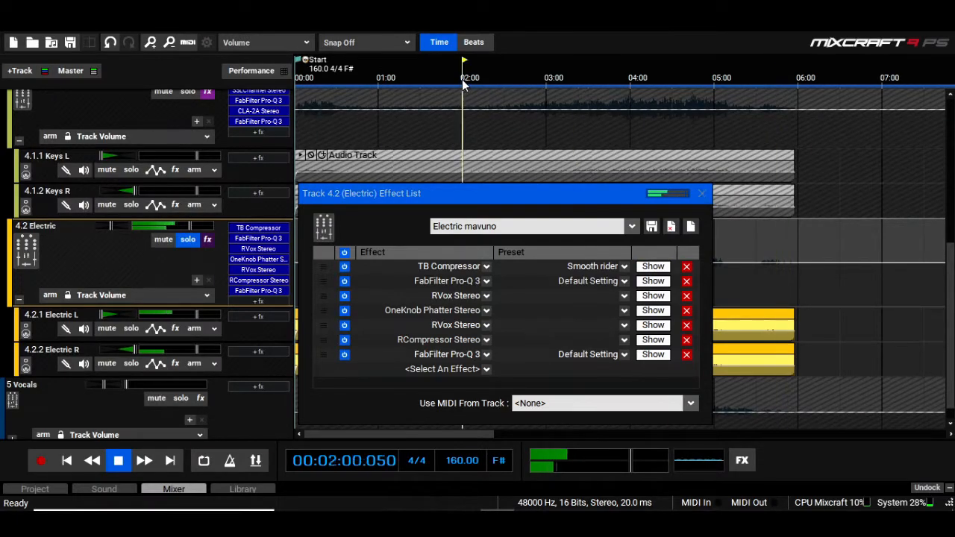
click(658, 358)
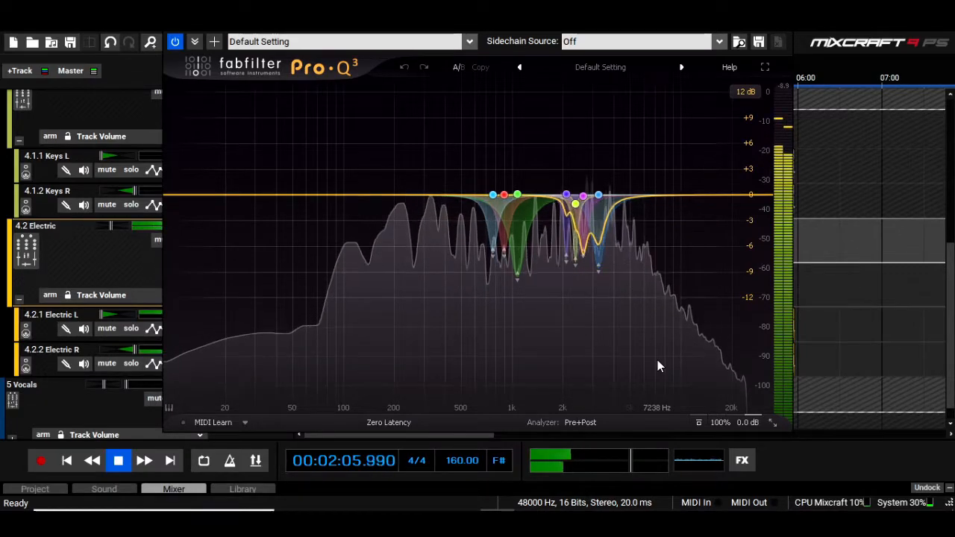
mouse_move(599, 195)
click(782, 23)
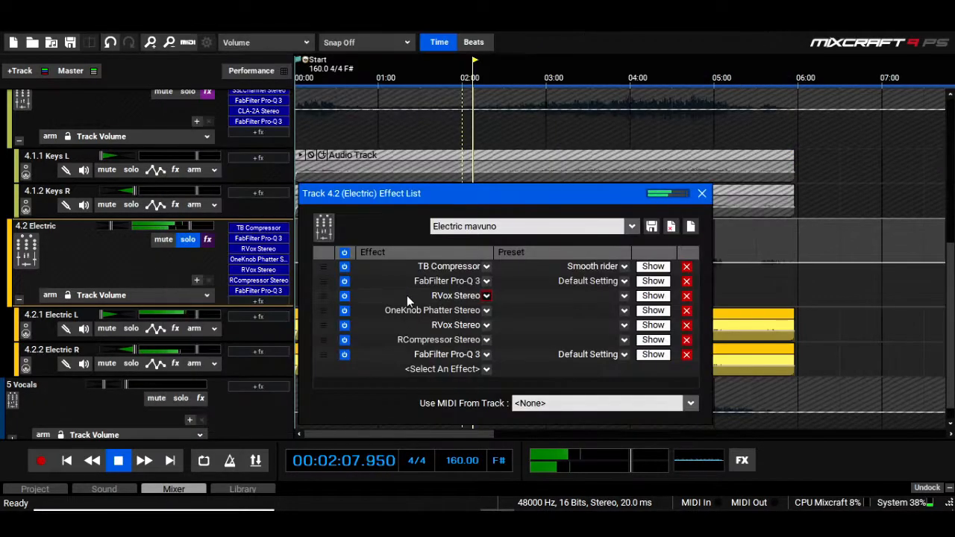
click(653, 281)
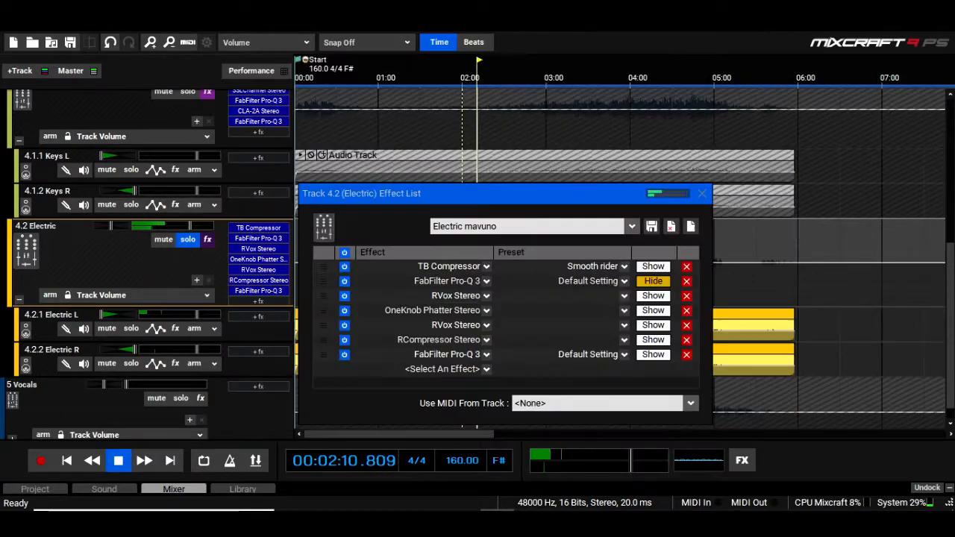
click(653, 281)
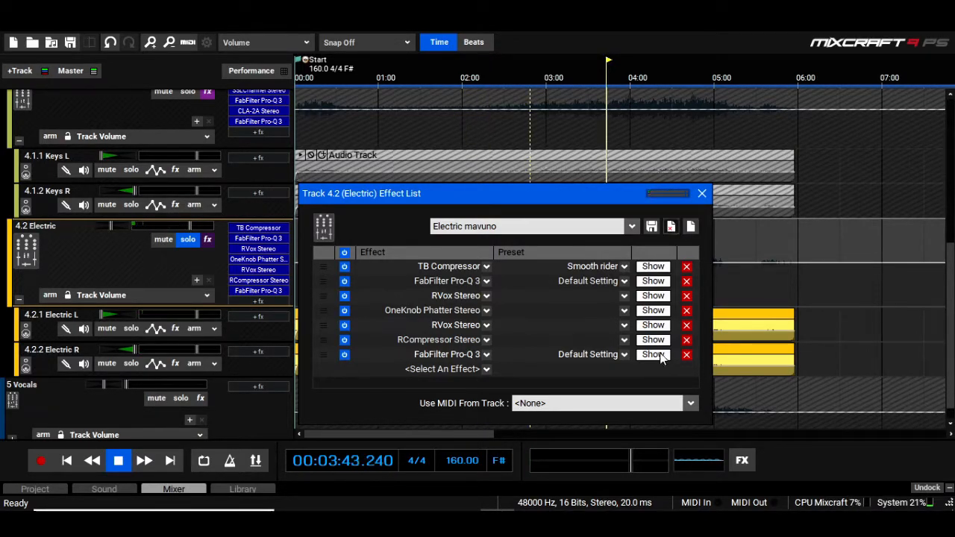
click(654, 340)
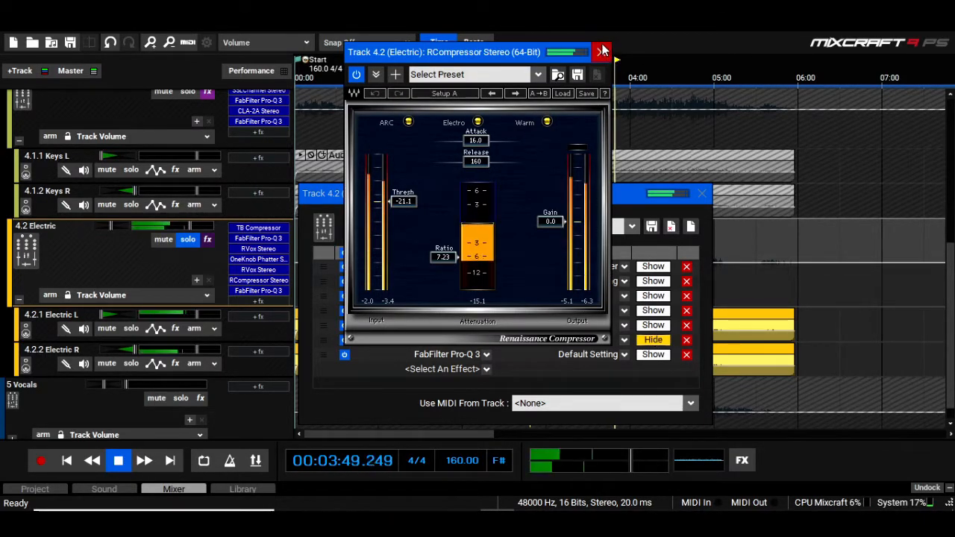
click(654, 340)
click(702, 195)
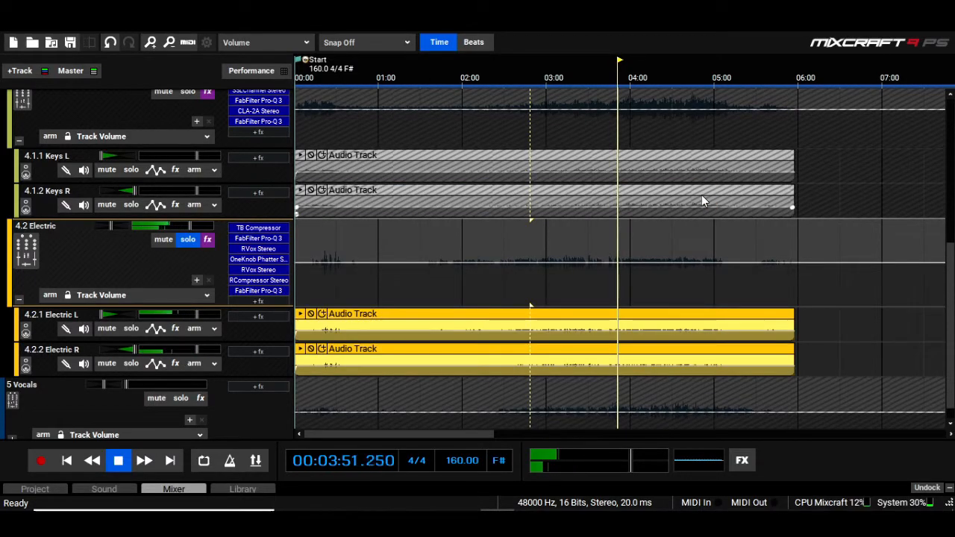
- Try different pan positions on the Electric group during playback and bring the pan back close to centre
drag(111, 225, 129, 225)
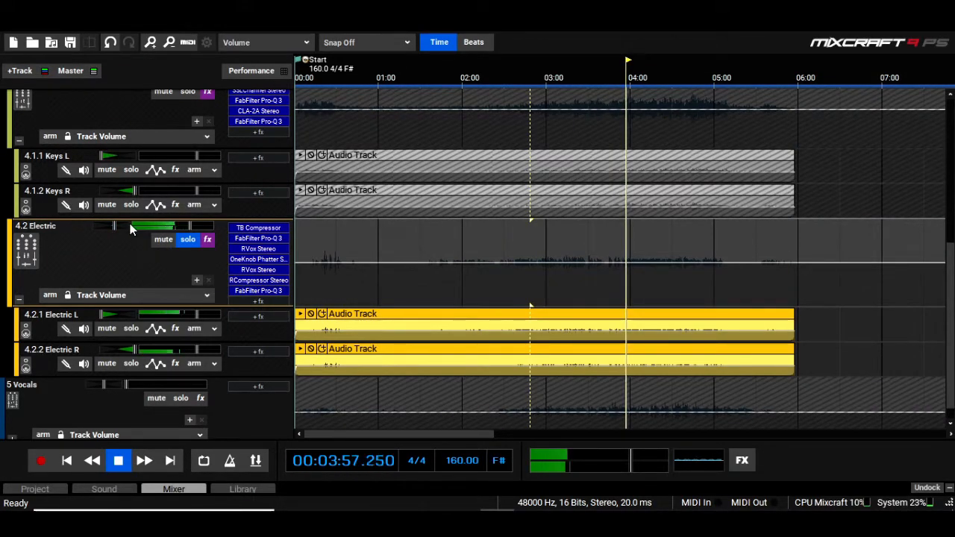
drag(117, 227, 110, 227)
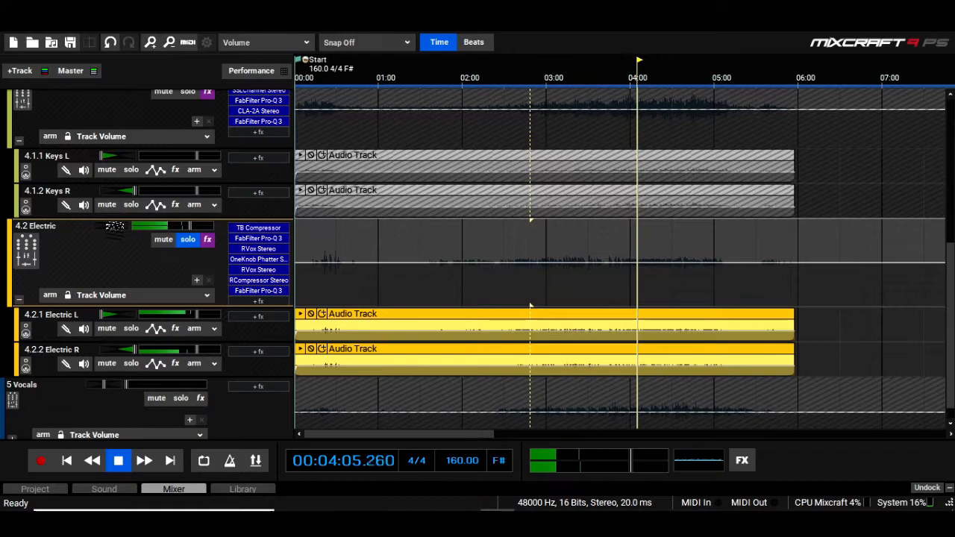
mouse_move(112, 226)
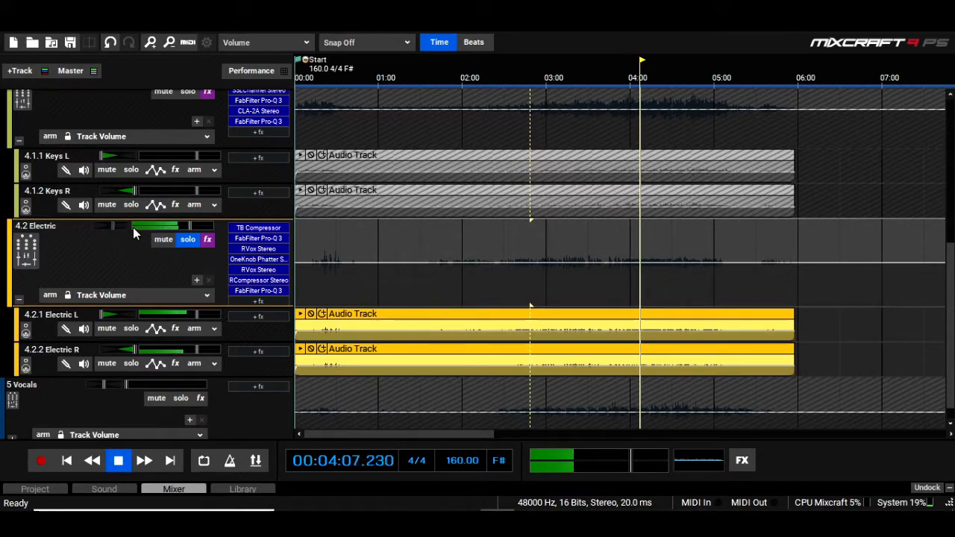
mouse_move(168, 225)
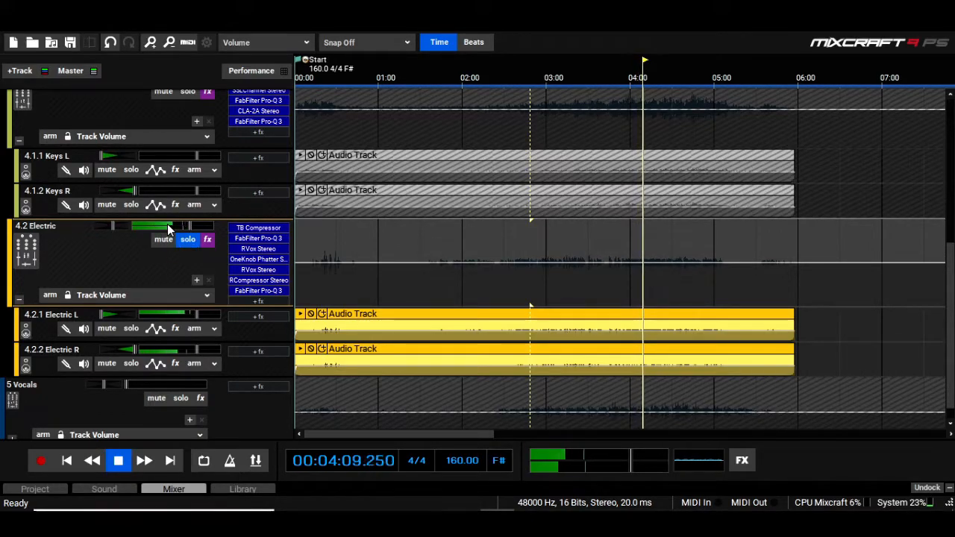
drag(113, 226, 116, 227)
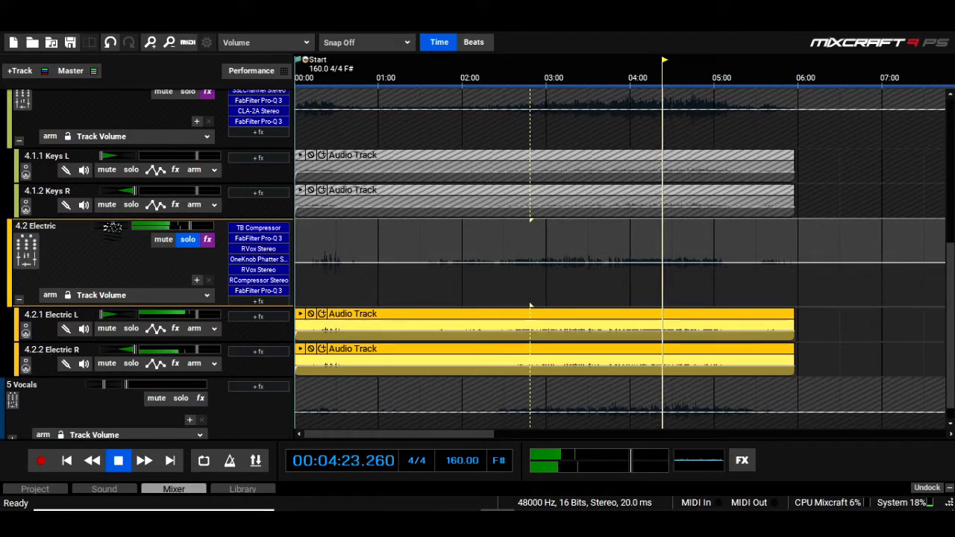
drag(111, 230, 136, 227)
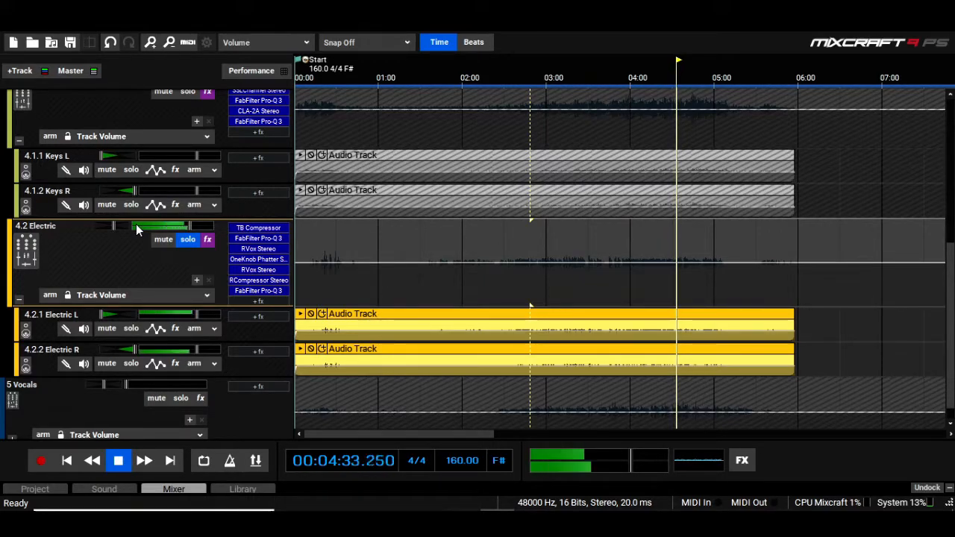
drag(129, 225, 114, 226)
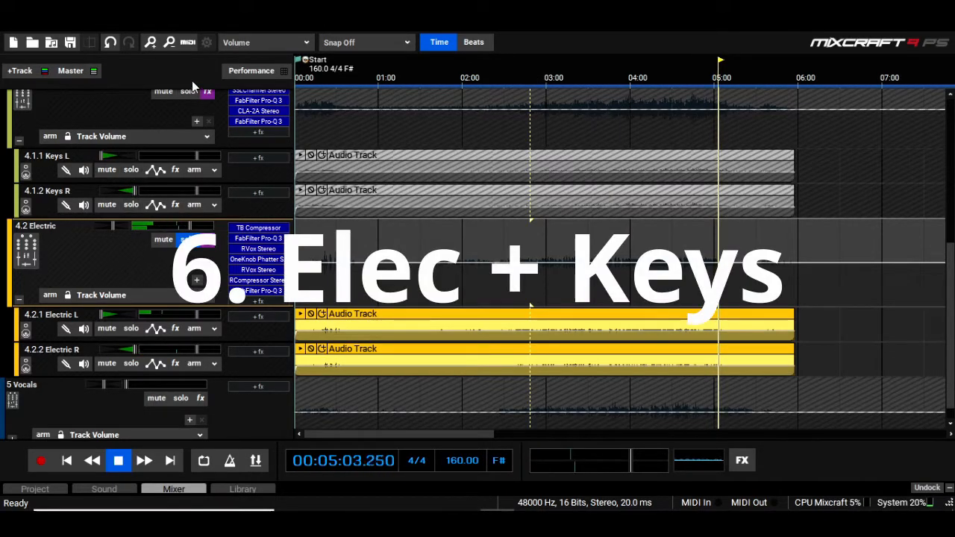
- Solo Keys together with Electric, play from about 3:20, and lower the Keys group's volume while checking its CLA-2A
click(575, 78)
scroll(207, 149, up, 2)
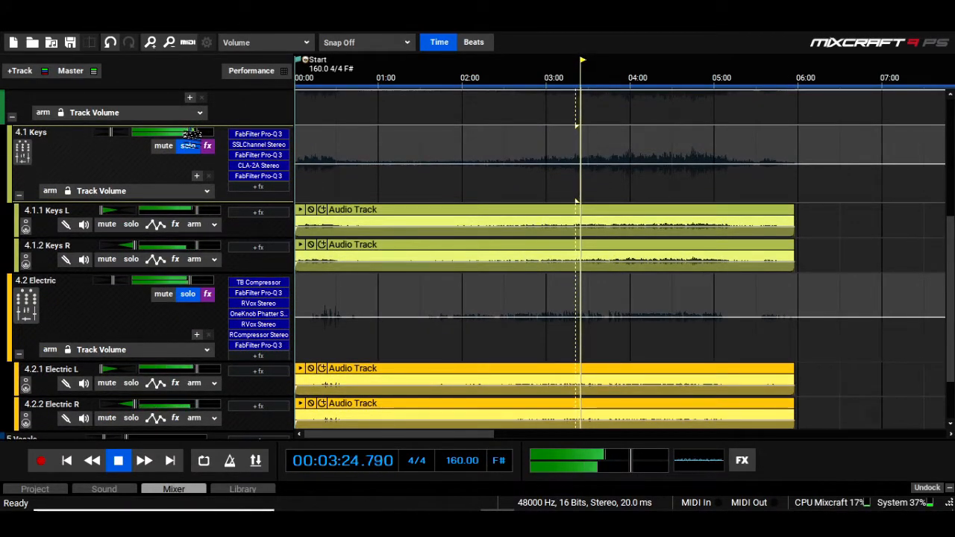
click(262, 166)
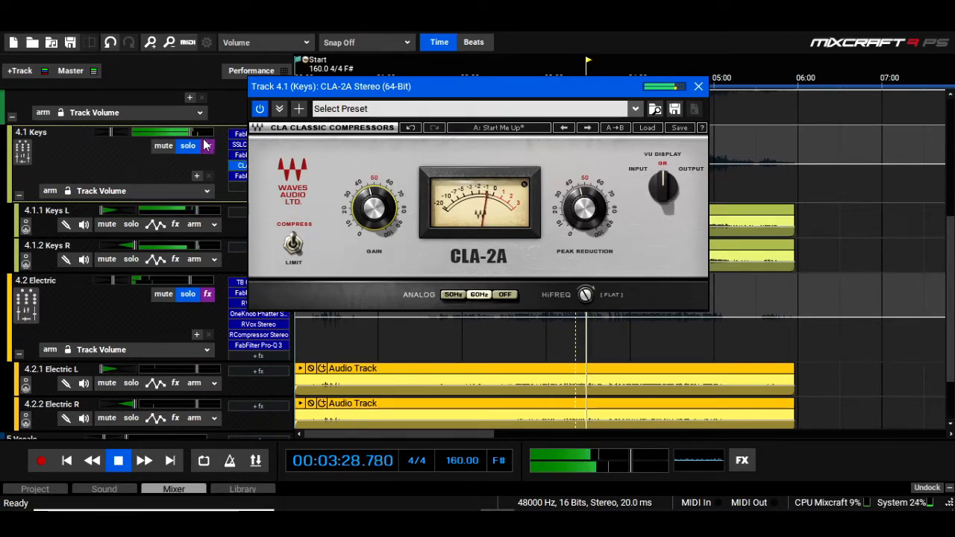
drag(193, 133, 169, 130)
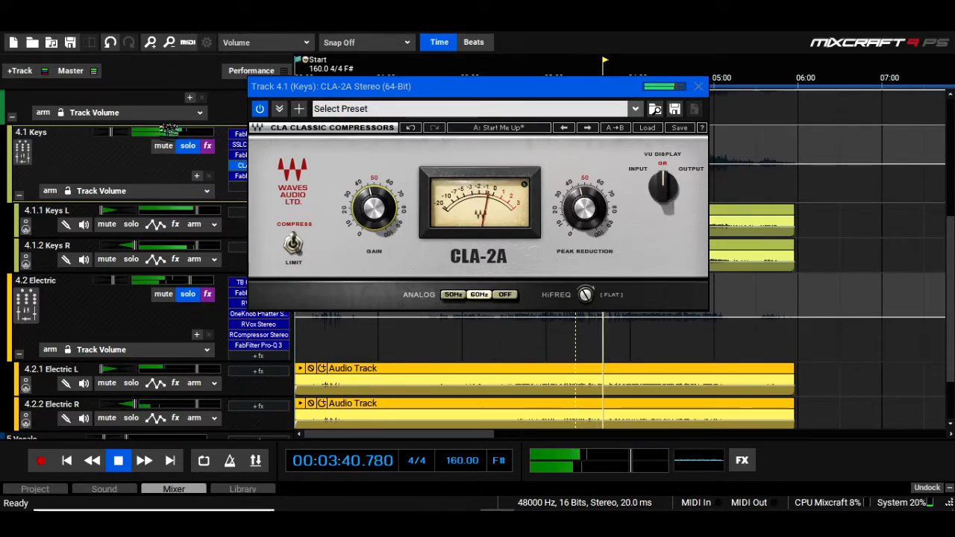
click(698, 87)
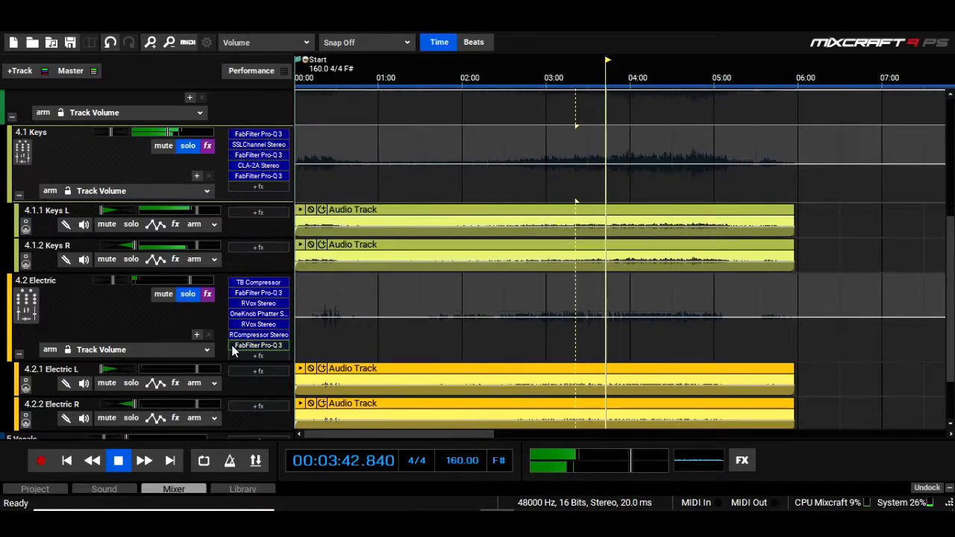
- Check the last Pro-Q 3 in the Electric group's chain, close it, and add another FabFilter Pro-Q 3 to the end
click(245, 346)
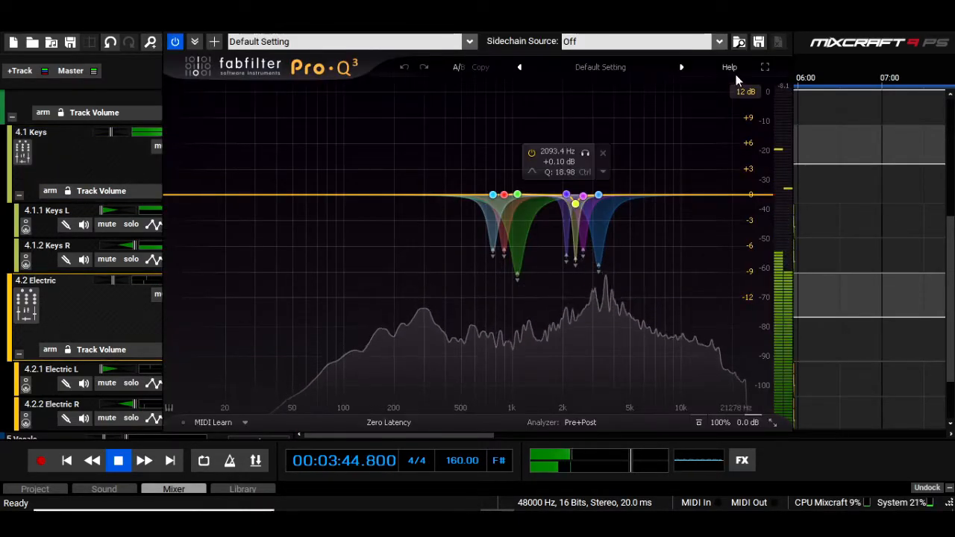
click(780, 23)
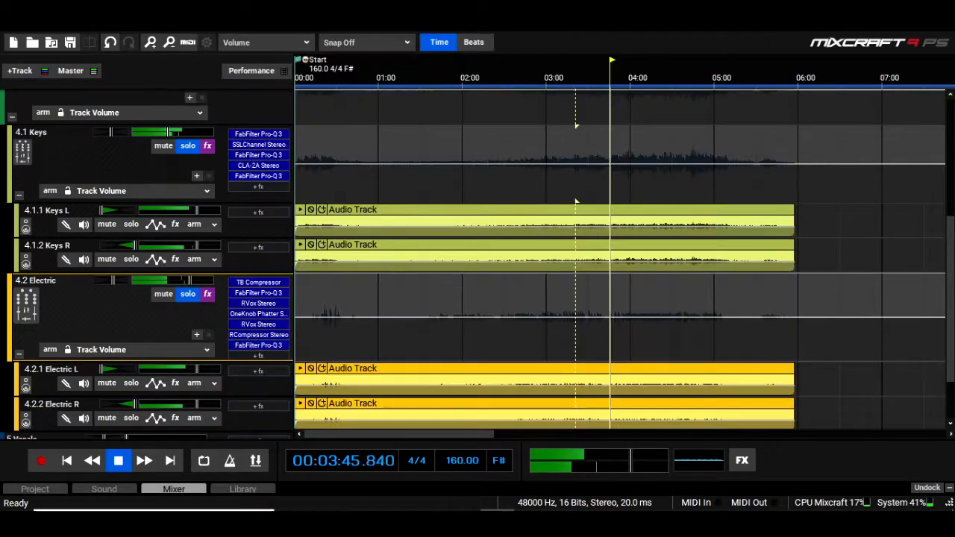
click(253, 355)
mouse_move(344, 375)
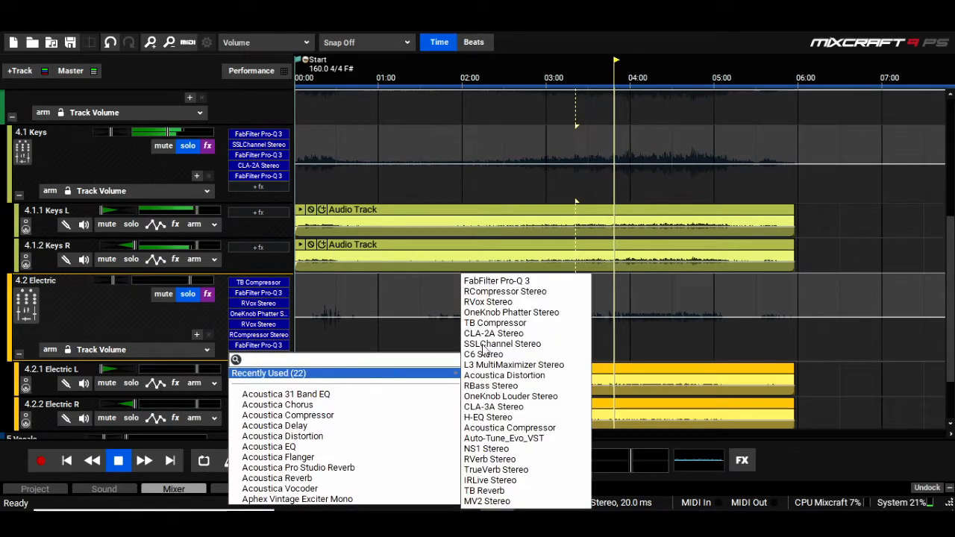
click(550, 282)
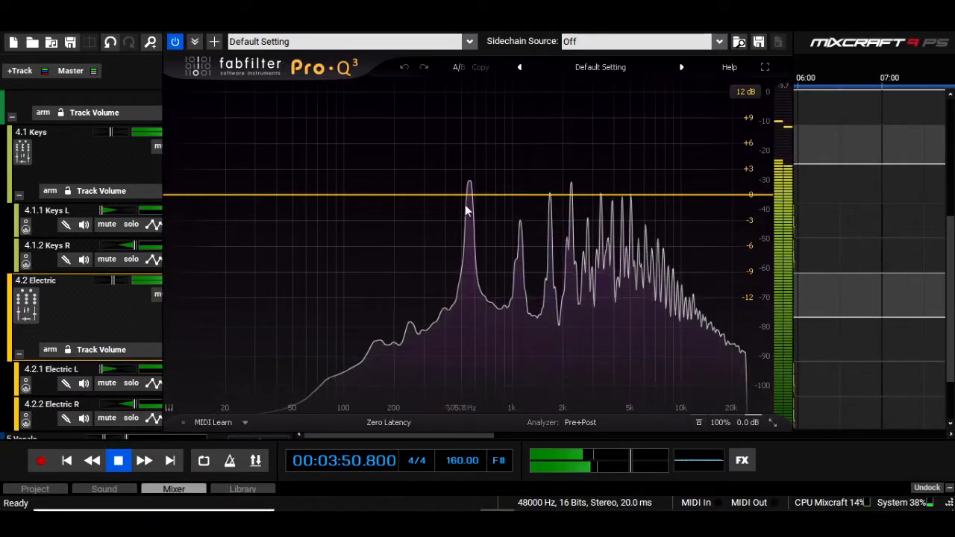
- Add a bell band at about 429 Hz in the new Pro-Q 3 and make it dynamic with about 9 dB of downward range
drag(470, 199, 450, 197)
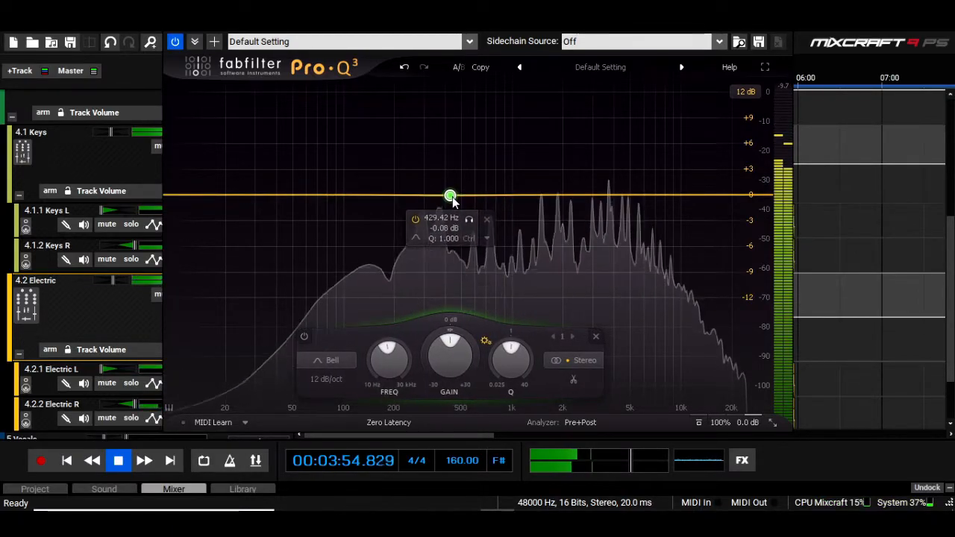
click(487, 239)
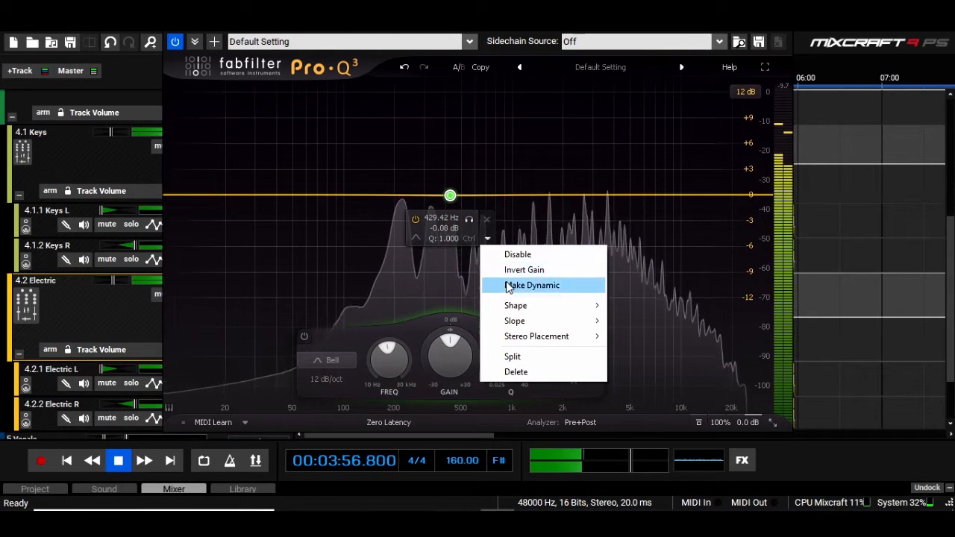
click(506, 286)
drag(451, 213, 452, 279)
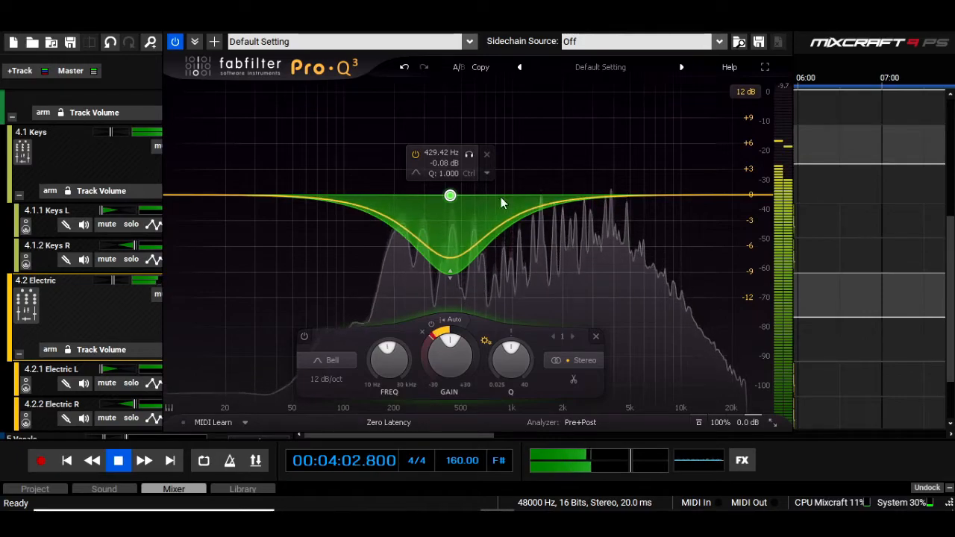
- Widen the dynamic band to a Q of about 0.84, shift it to about 379 Hz, and audition the band in isolation
drag(511, 360, 498, 378)
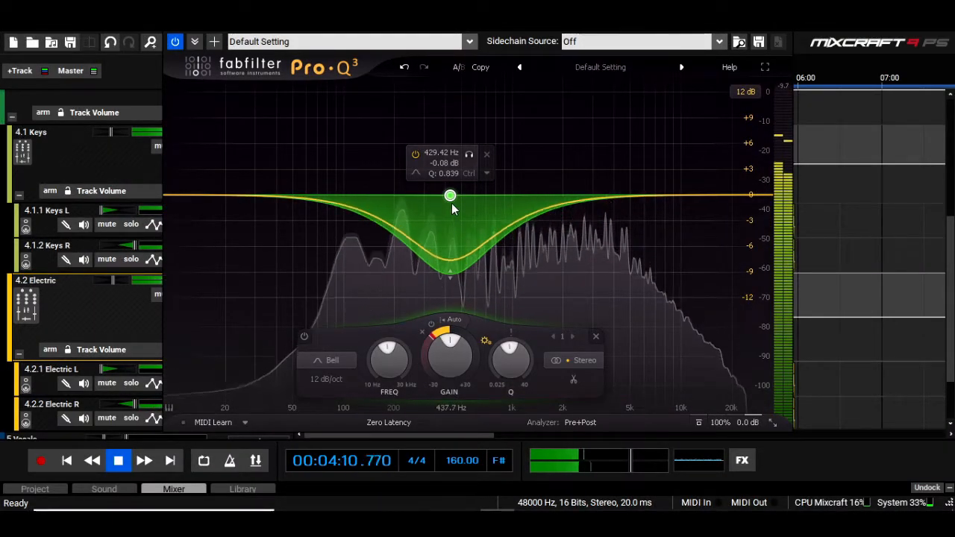
drag(450, 196, 441, 200)
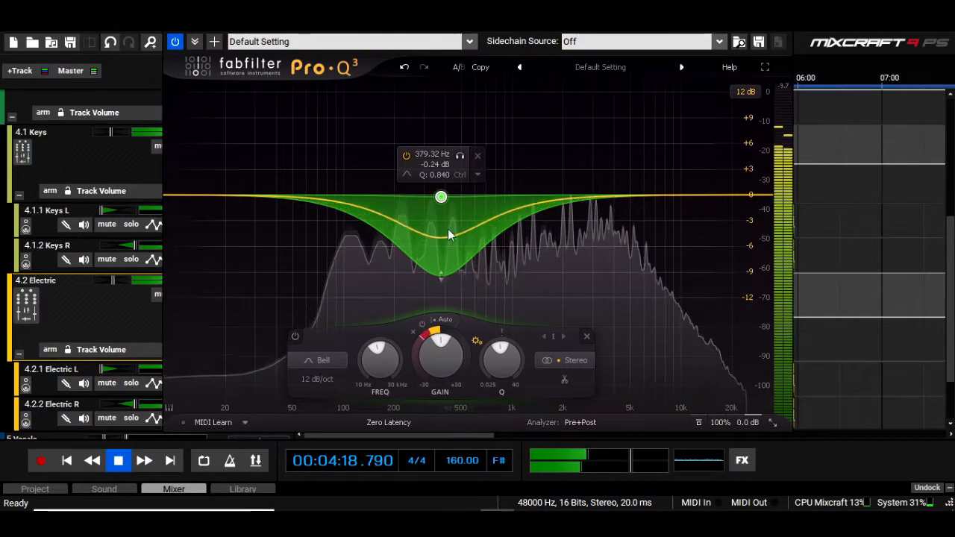
click(460, 156)
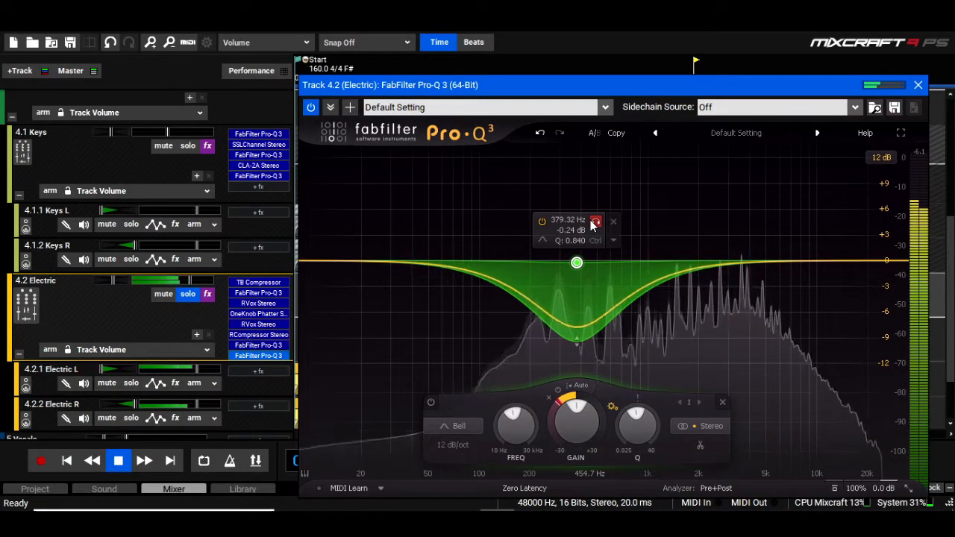
- Move the bell band in the Electric submix's last Pro-Q 3 to about 264 Hz while auditioning it, and close the equalizer
drag(595, 224, 561, 224)
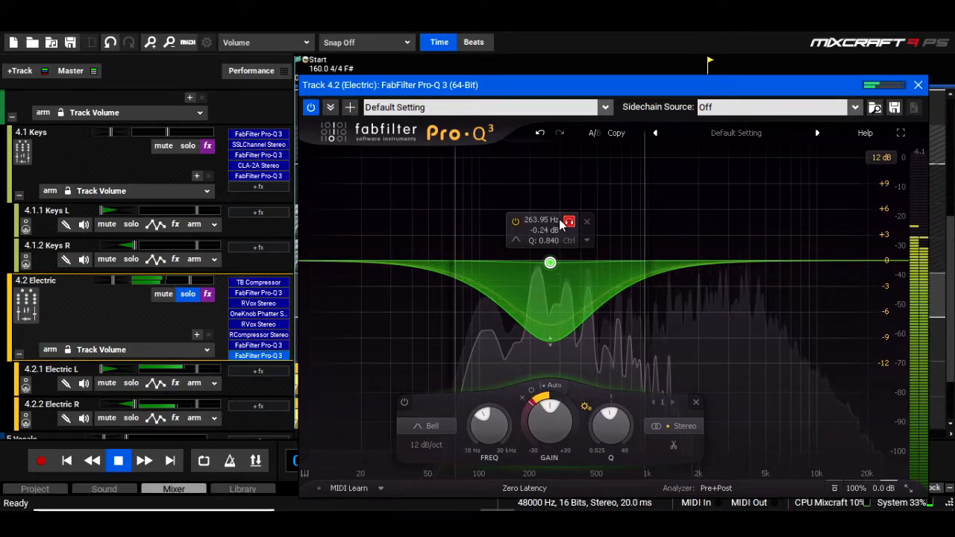
drag(561, 223, 562, 224)
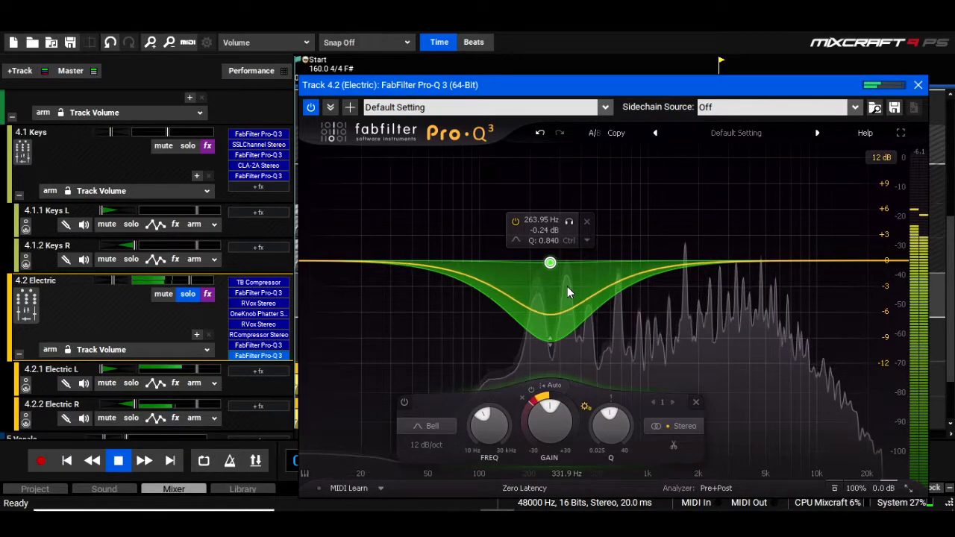
click(918, 85)
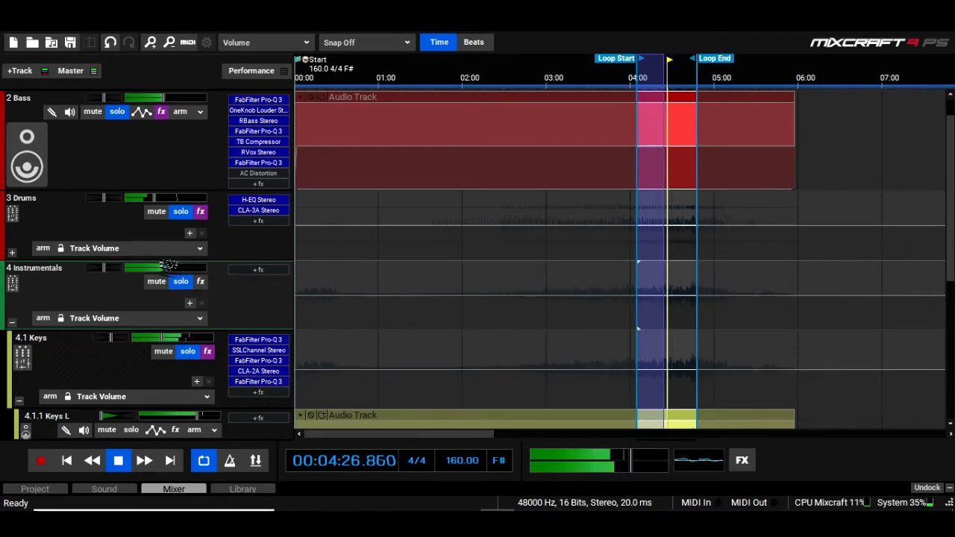
- Balance the Instrumentals and Drums submixes by slightly raising the Drums volume, and restart playback from the loop start
drag(169, 266, 167, 265)
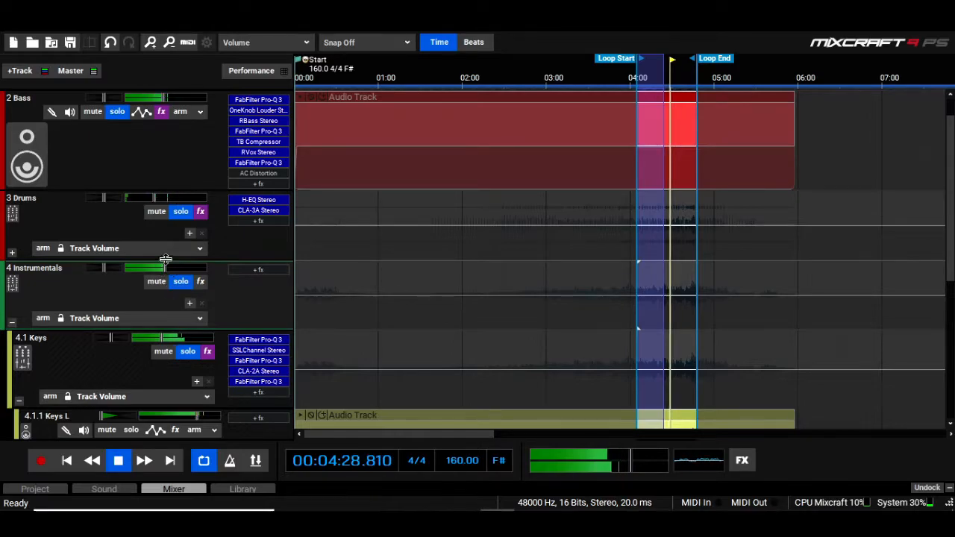
drag(157, 198, 166, 199)
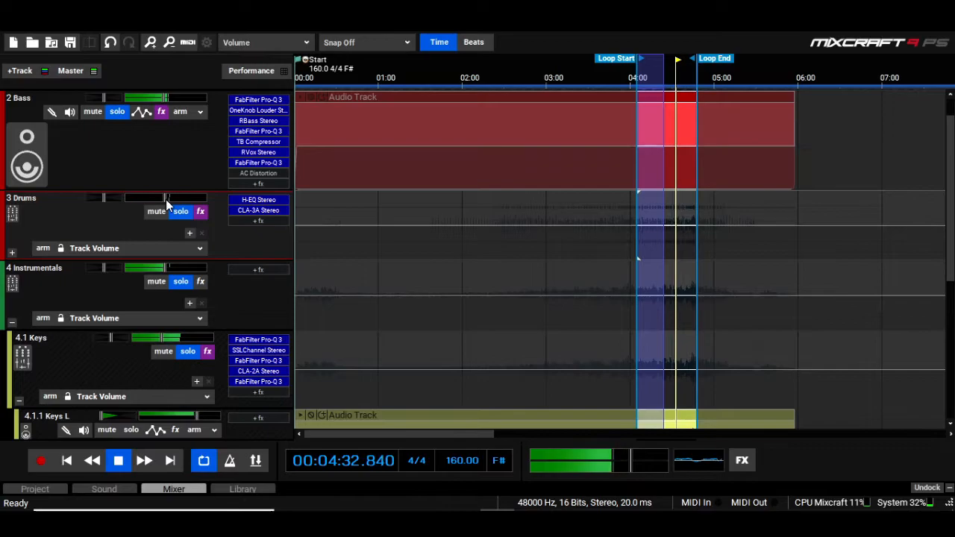
click(639, 77)
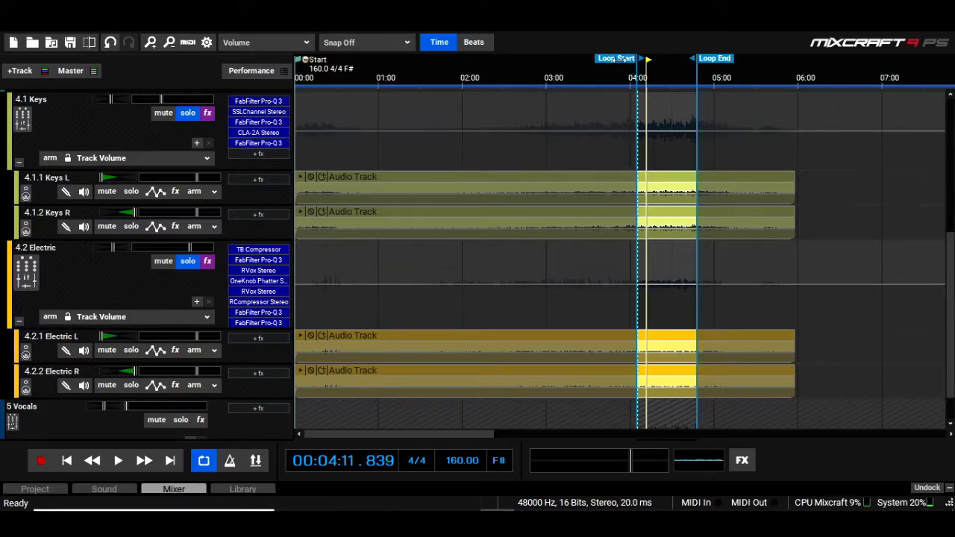
- Stop playback and collapse the Keys and Electric submixes to hide their child tracks
key(space)
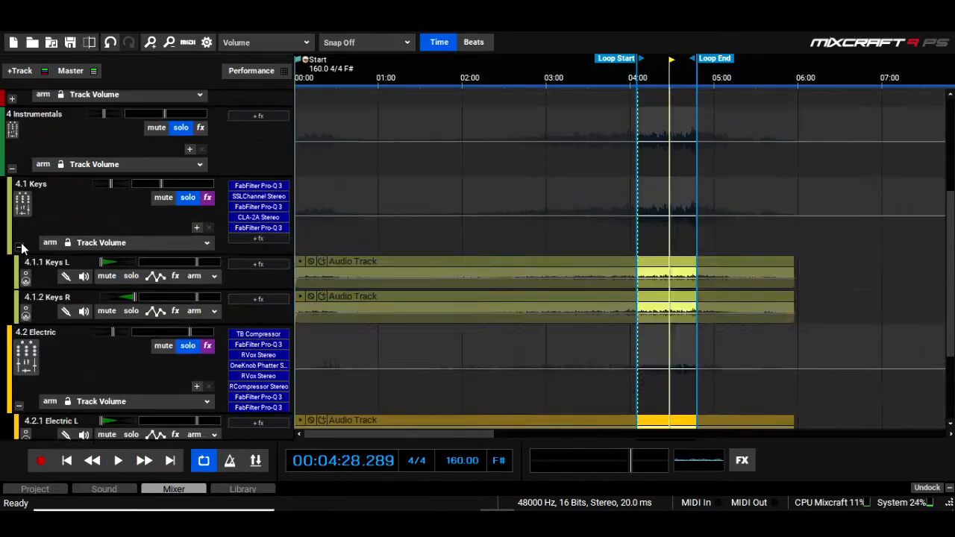
click(20, 248)
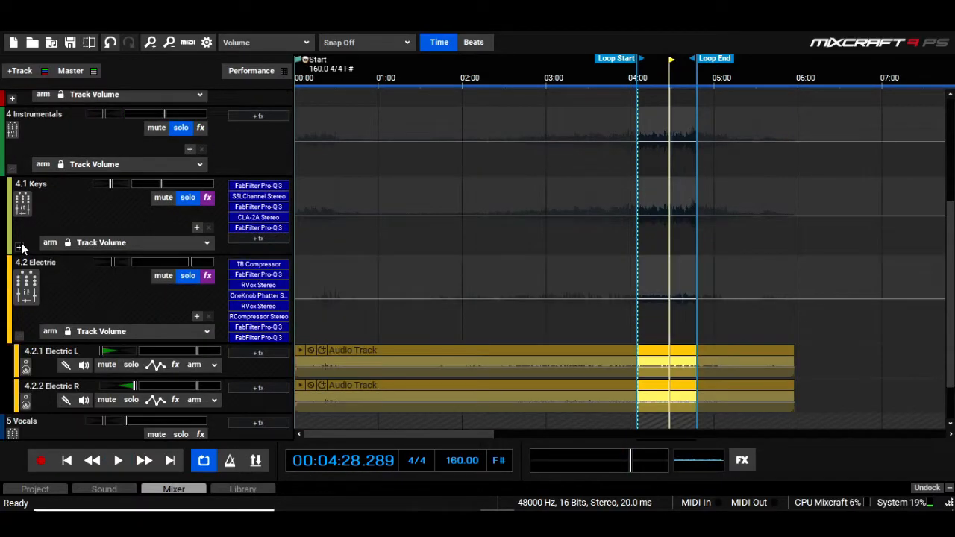
click(20, 336)
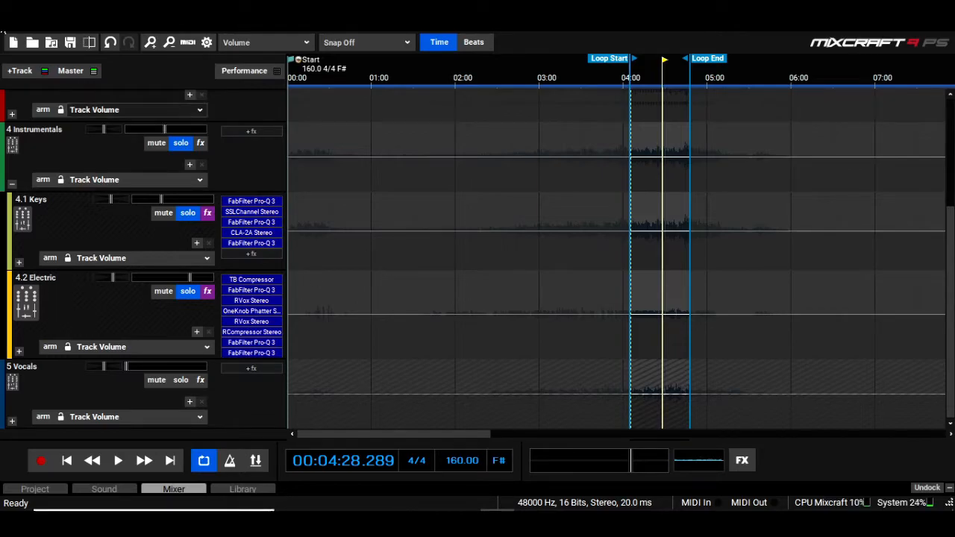
- Add a send track and name it Electric guitar
click(20, 70)
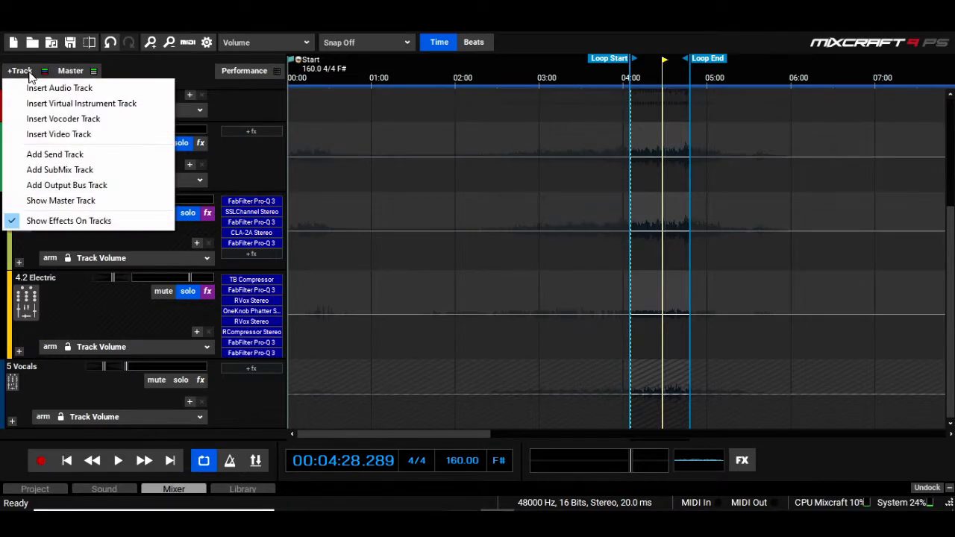
click(72, 154)
double_click(54, 365)
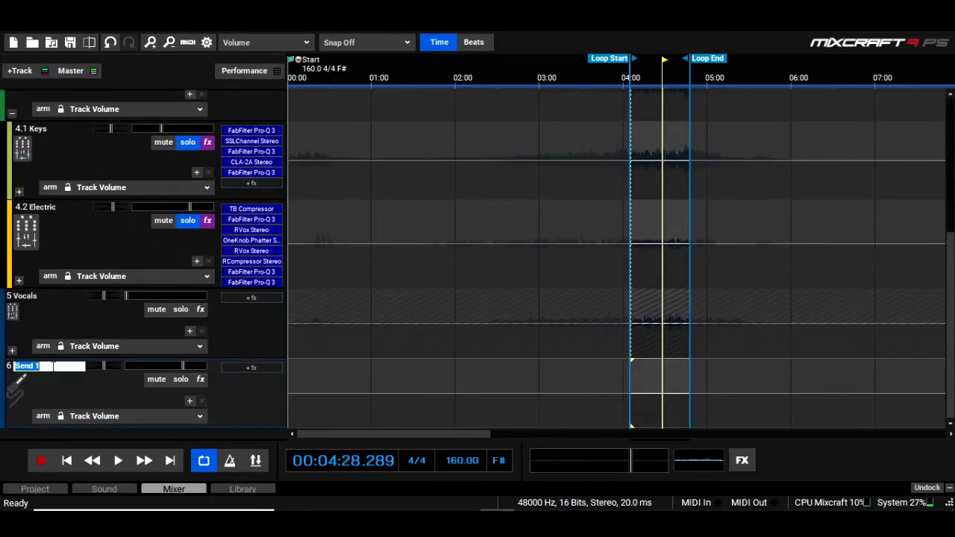
text(Electric)
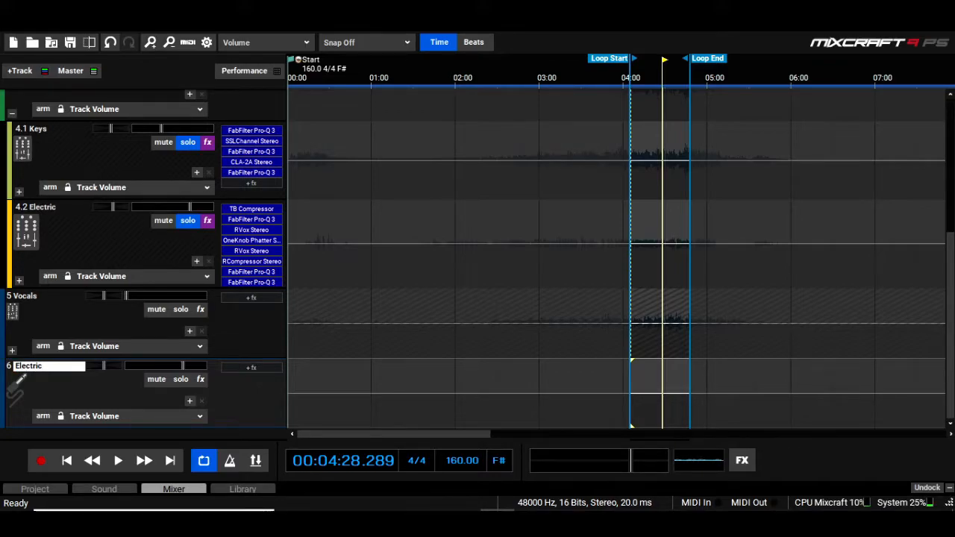
text( guitar)
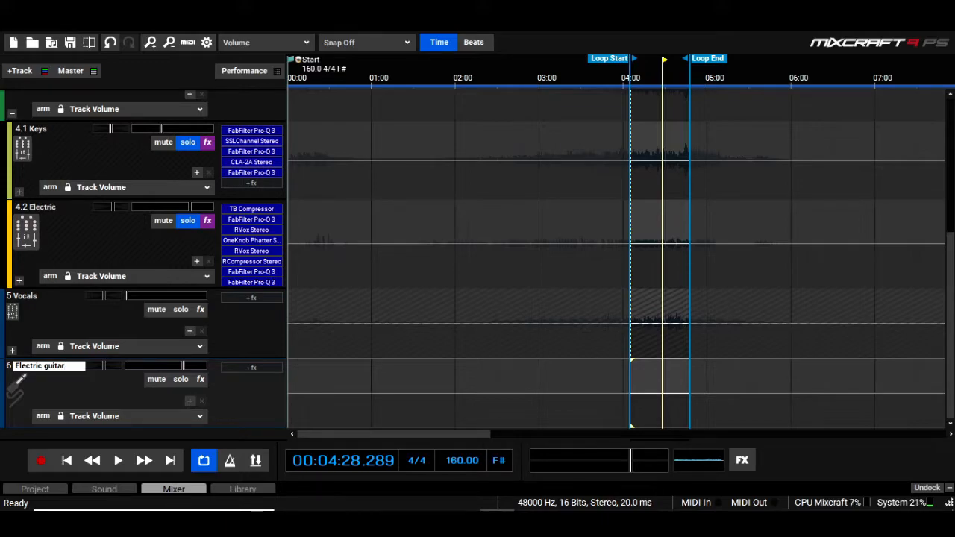
click(61, 382)
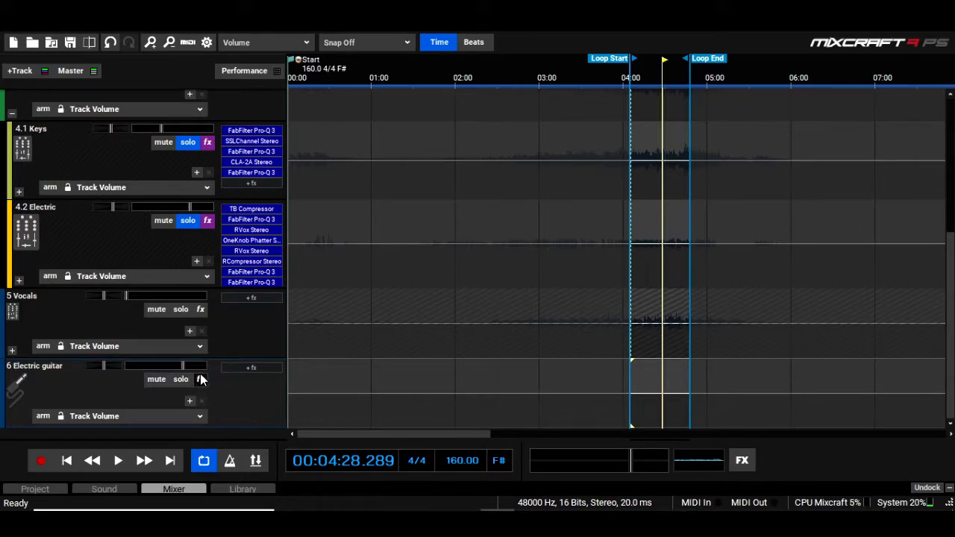
click(200, 379)
click(524, 468)
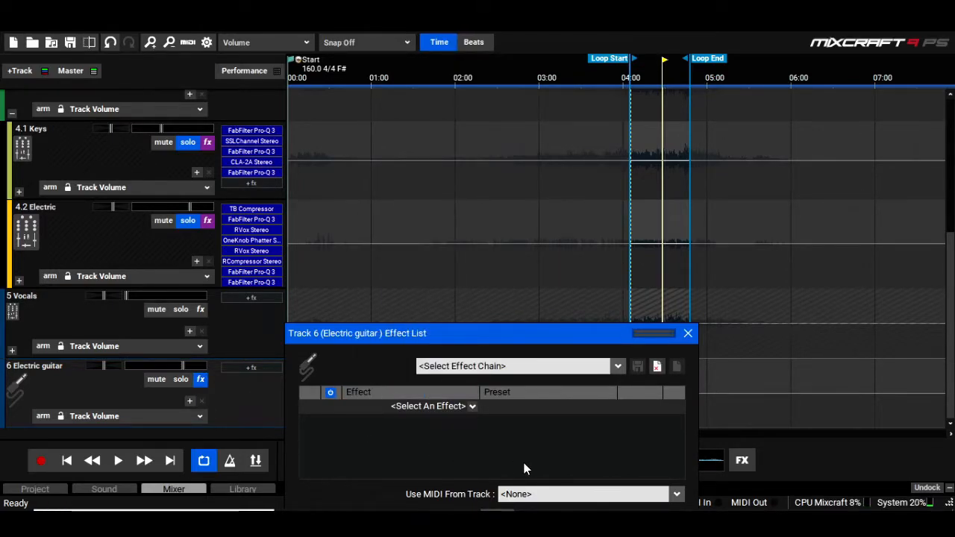
click(618, 366)
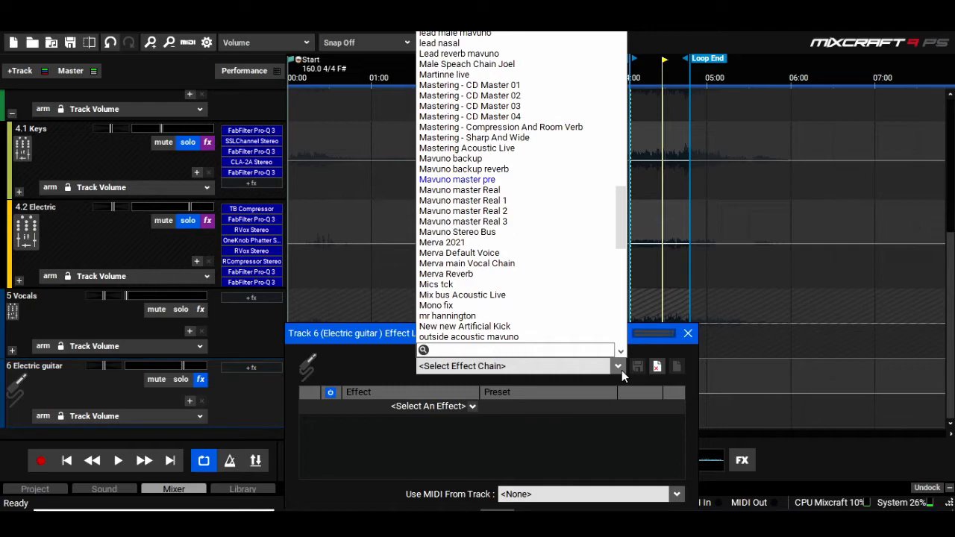
click(623, 375)
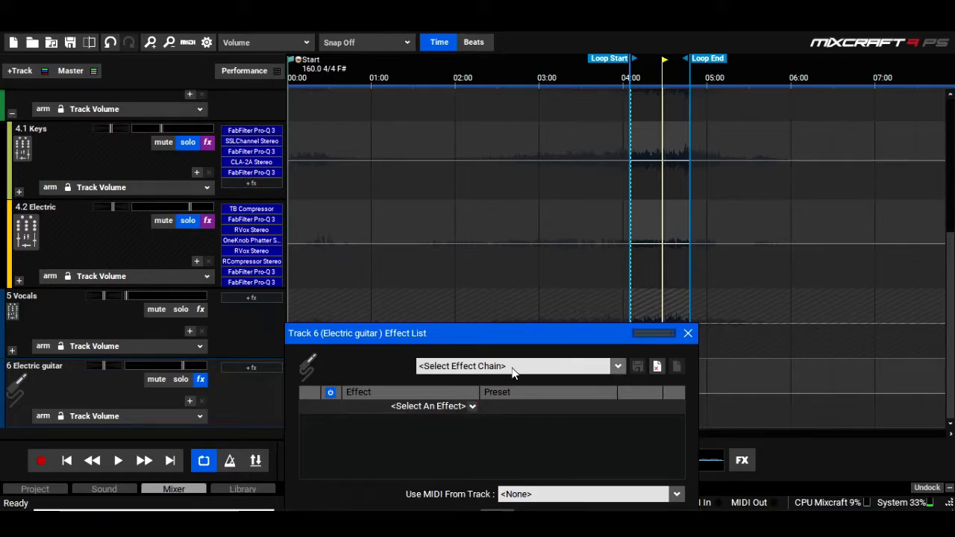
click(200, 379)
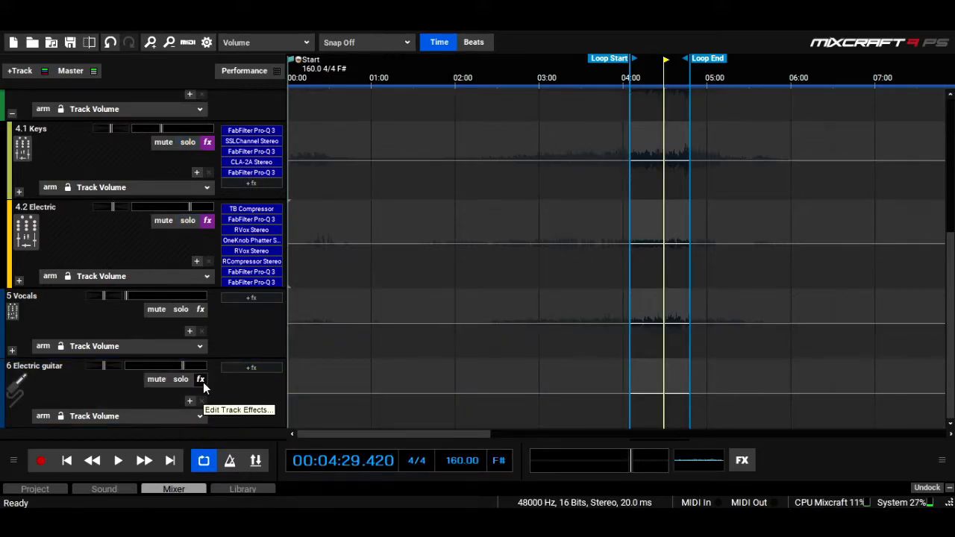
- Load the "Electric guitar reverb mavuno" effect chain on the Electric guitar send track
click(200, 380)
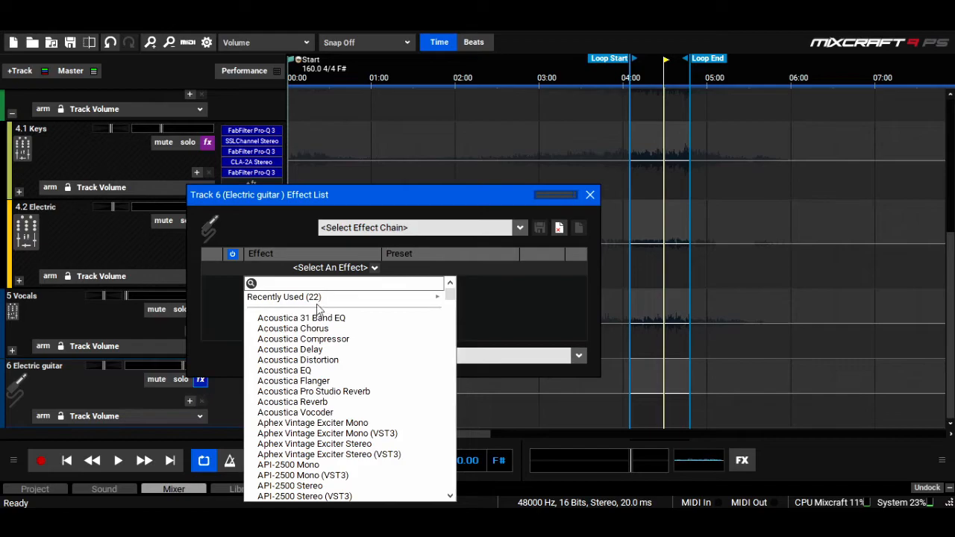
click(526, 328)
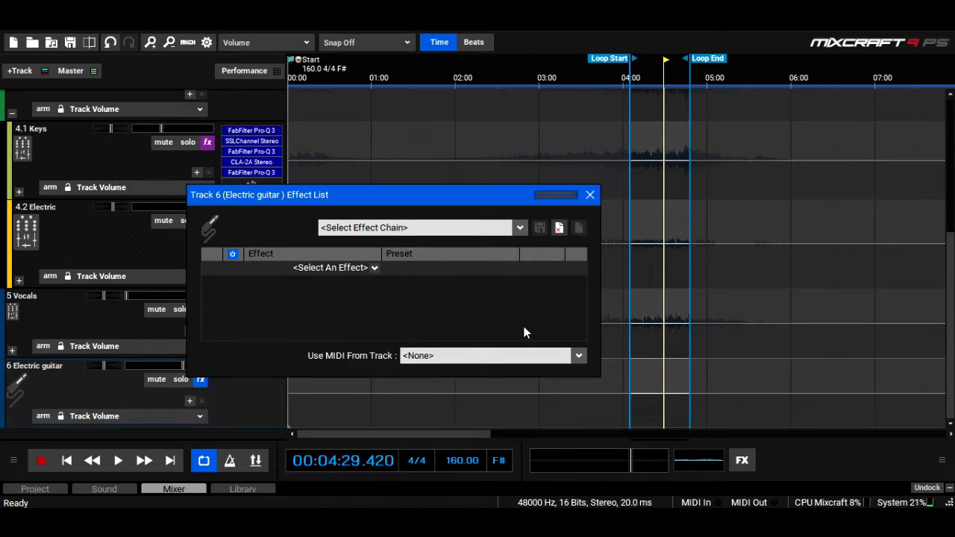
click(521, 230)
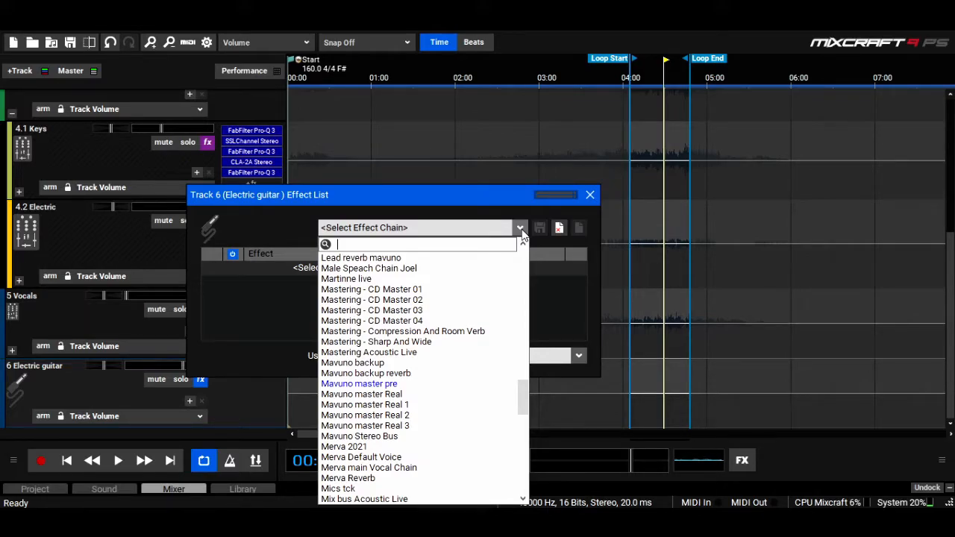
text(ele)
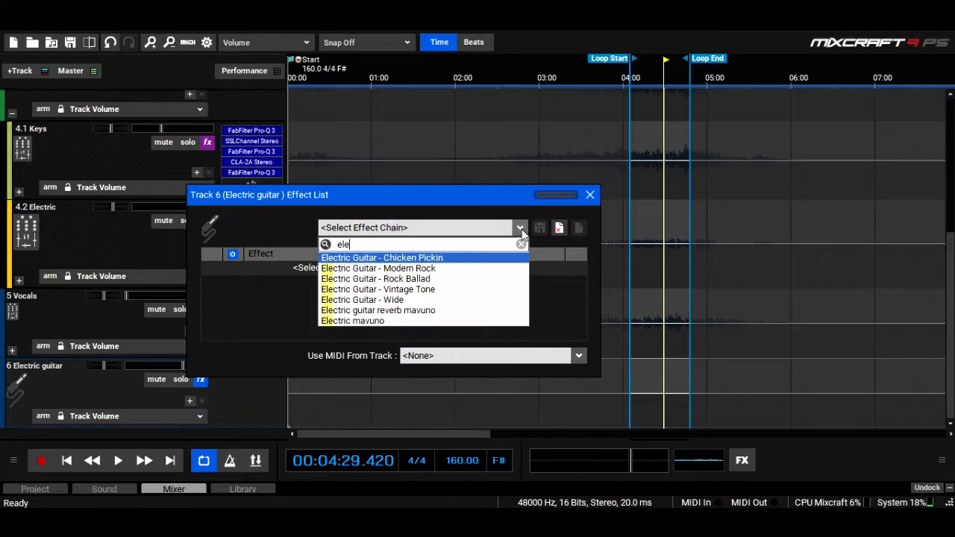
click(436, 311)
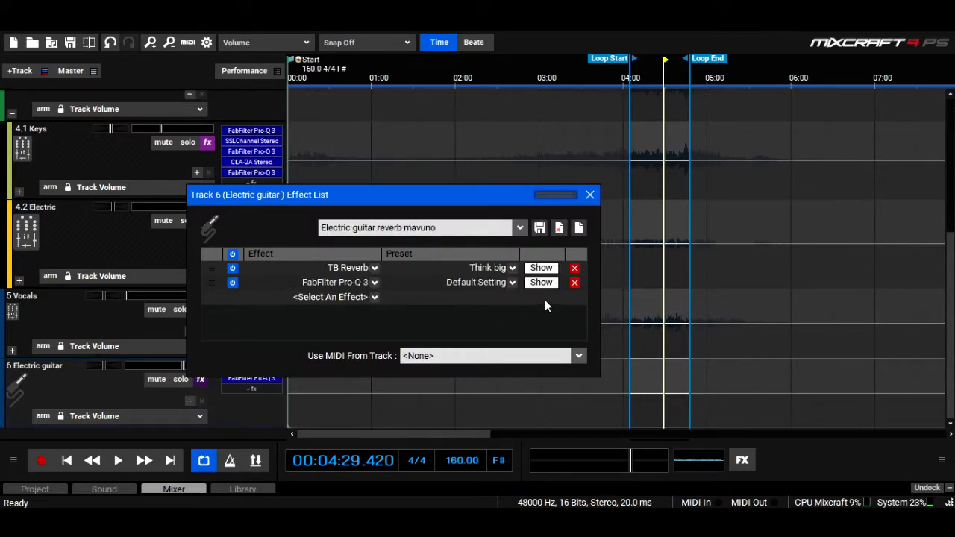
- Check the Pro-Q 3 curve in the Electric guitar send's effect chain, close the effect list and briefly play the mix
click(543, 283)
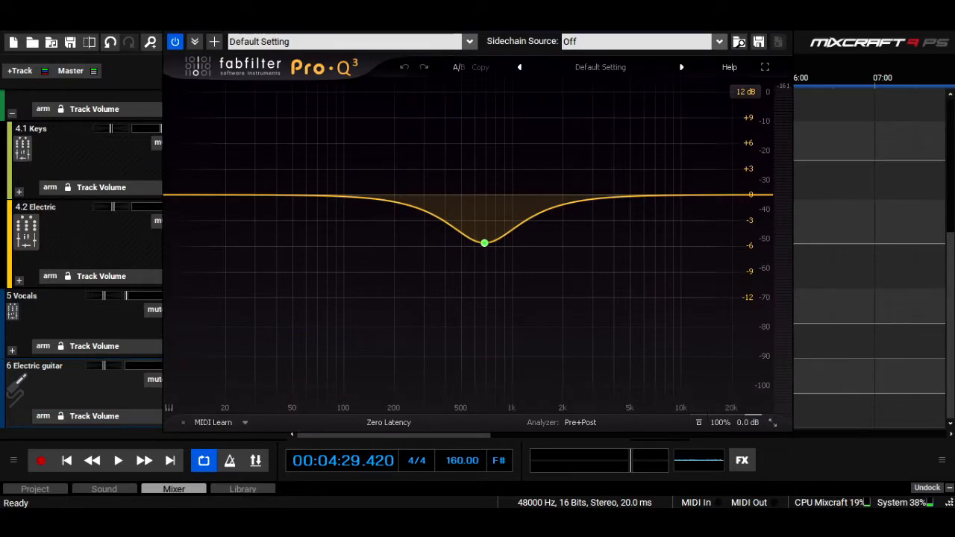
click(783, 32)
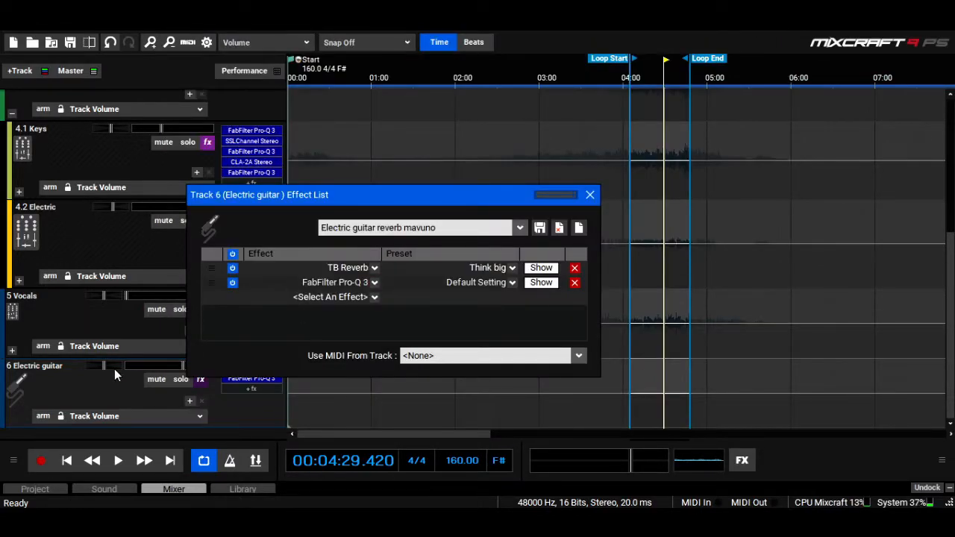
click(590, 196)
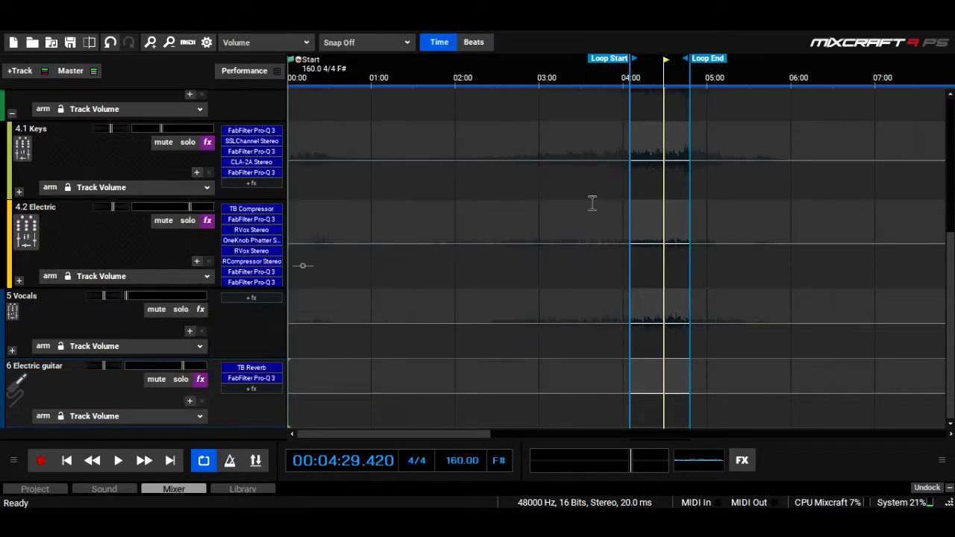
key(space)
key(space)
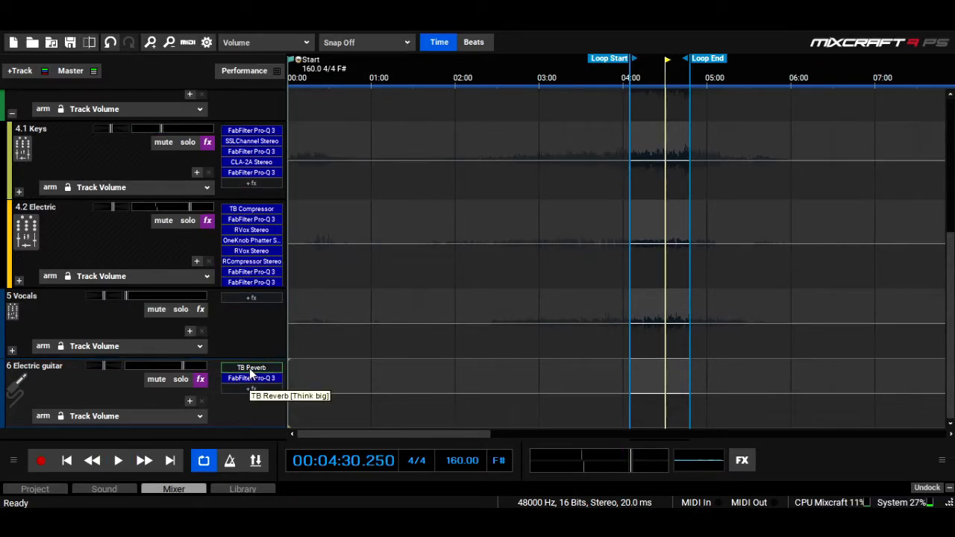
- Examine the TB Reverb settings and preset list on the Electric guitar send track
click(251, 369)
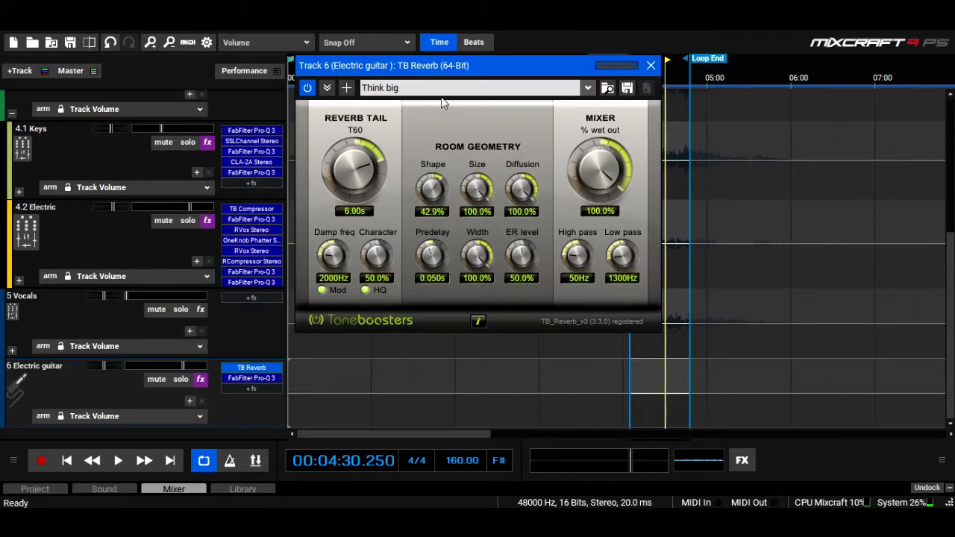
click(439, 93)
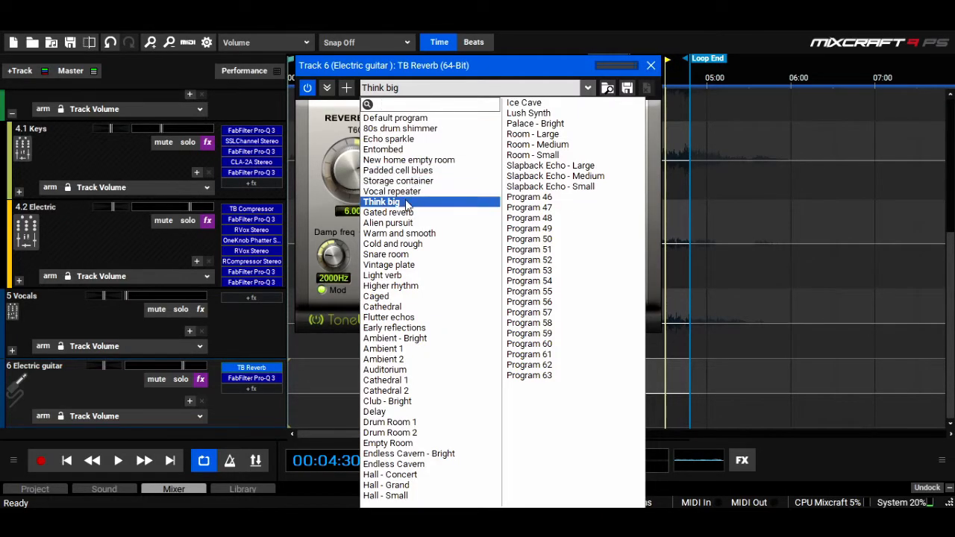
click(525, 70)
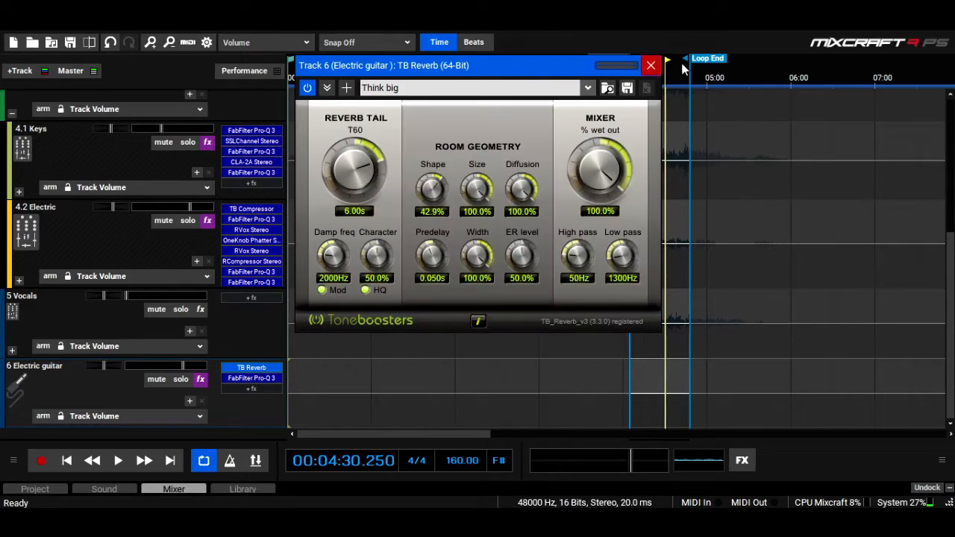
click(651, 65)
- Route the Electric submix to the (6) Electric guitar send and raise its send level, soloing the submix during playback and unsoloing it
key(space)
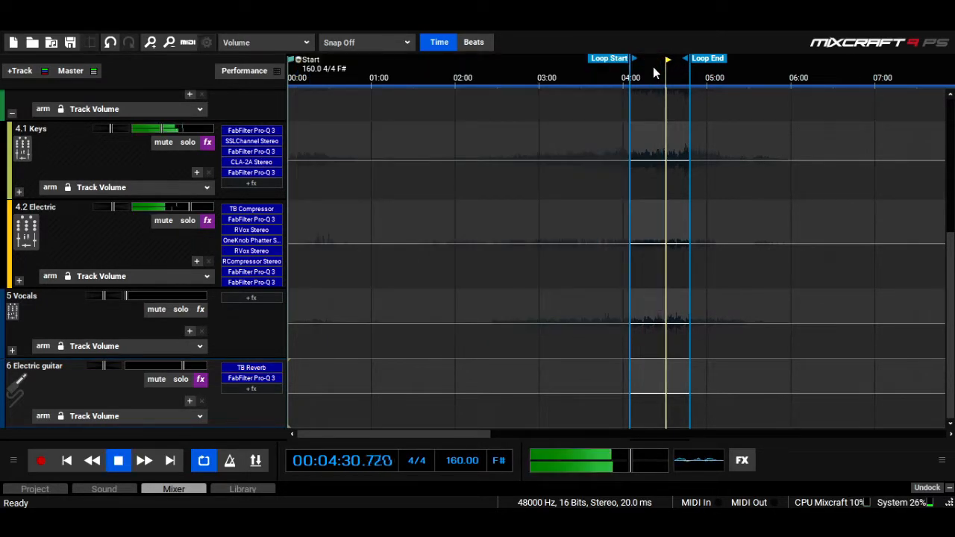
click(187, 223)
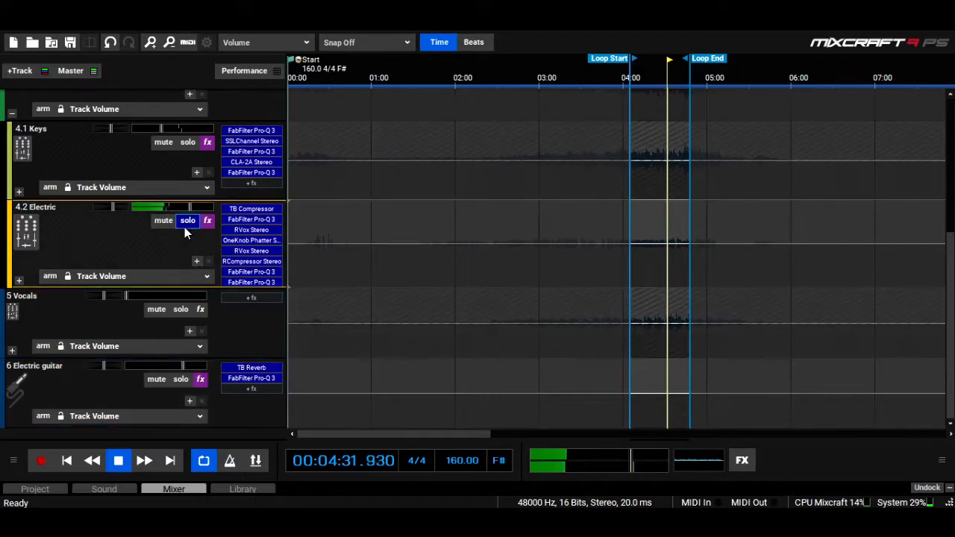
click(147, 277)
click(147, 342)
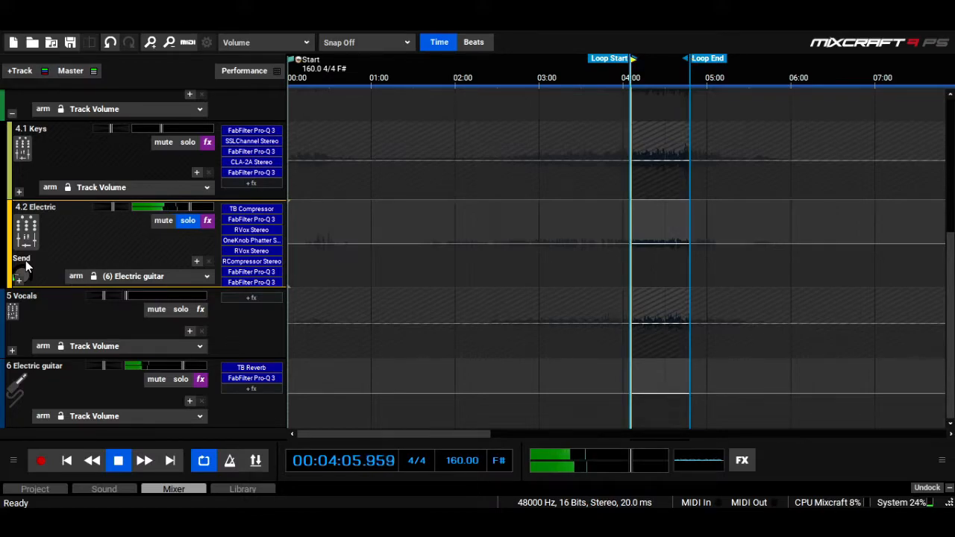
click(187, 227)
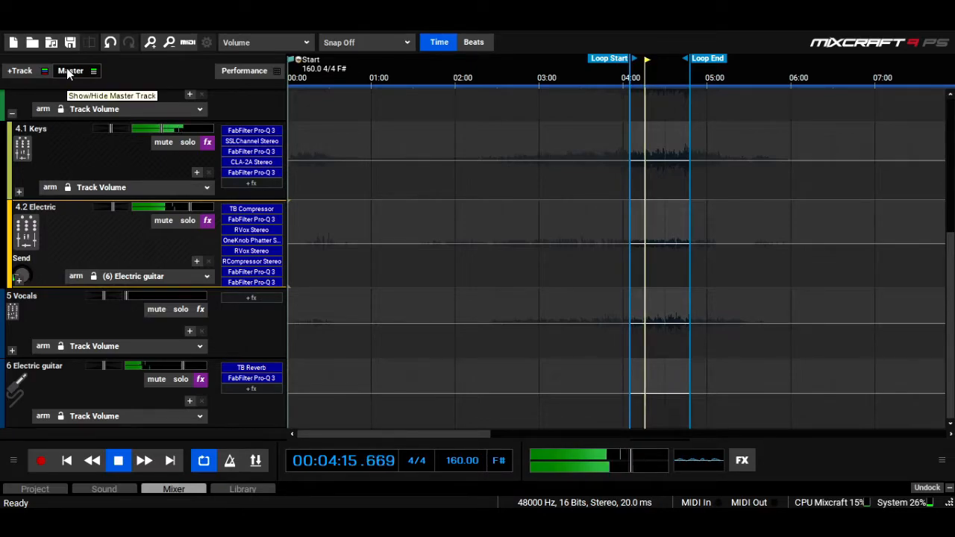
- Stop playback, add a second send track and name it "Piano Reverb"
key(space)
click(41, 72)
click(56, 155)
double_click(64, 368)
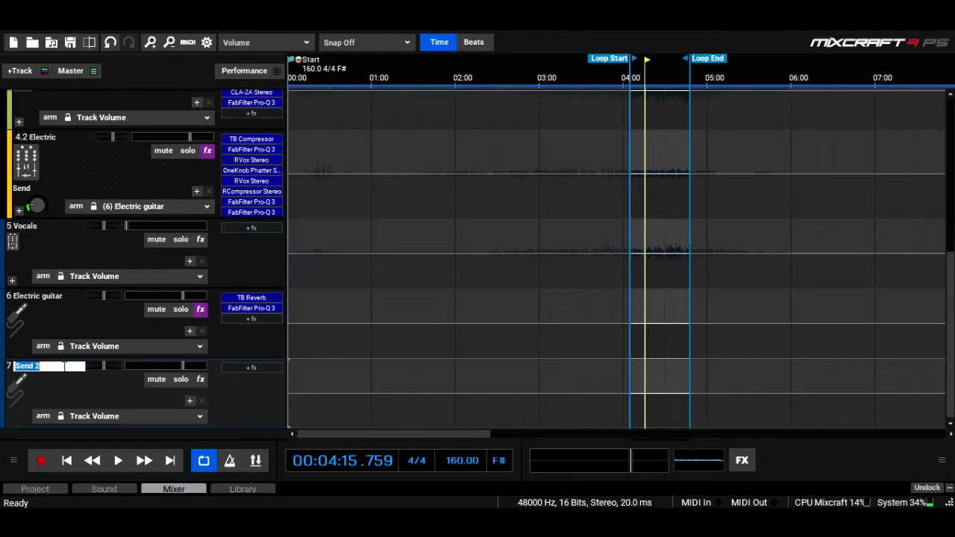
text(Piano Reverb)
click(64, 394)
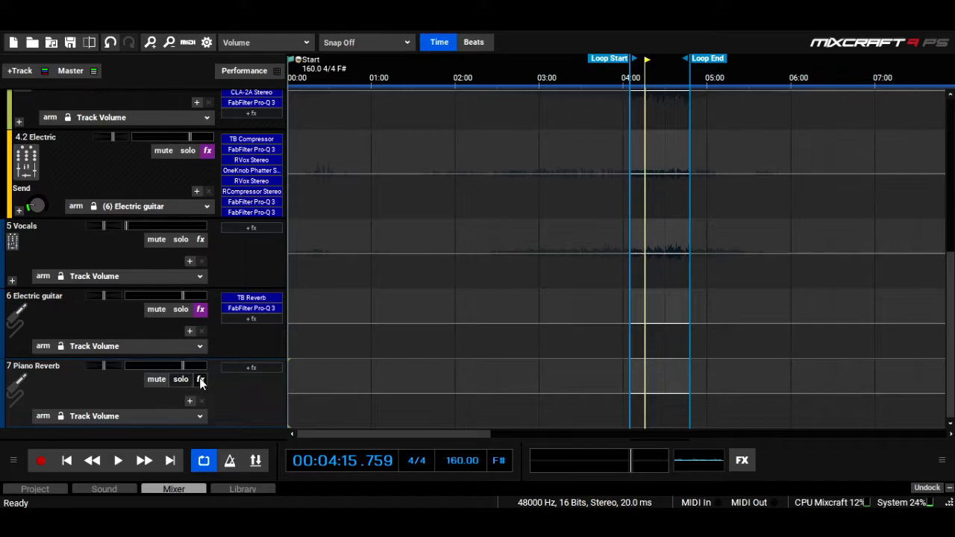
- Insert the IRLive Stereo effect on the Piano Reverb track, keeping its initial settings, and close its windows
click(201, 379)
click(623, 455)
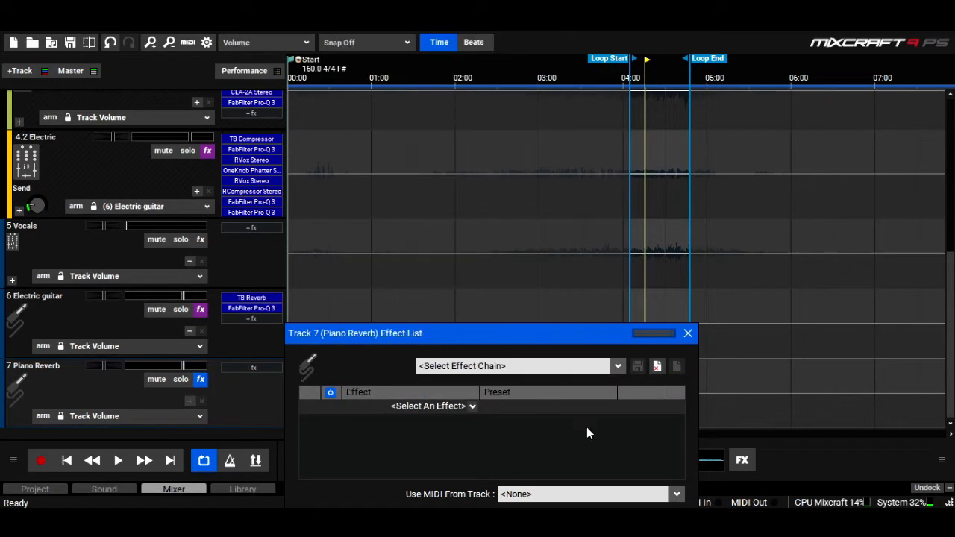
drag(499, 338, 496, 78)
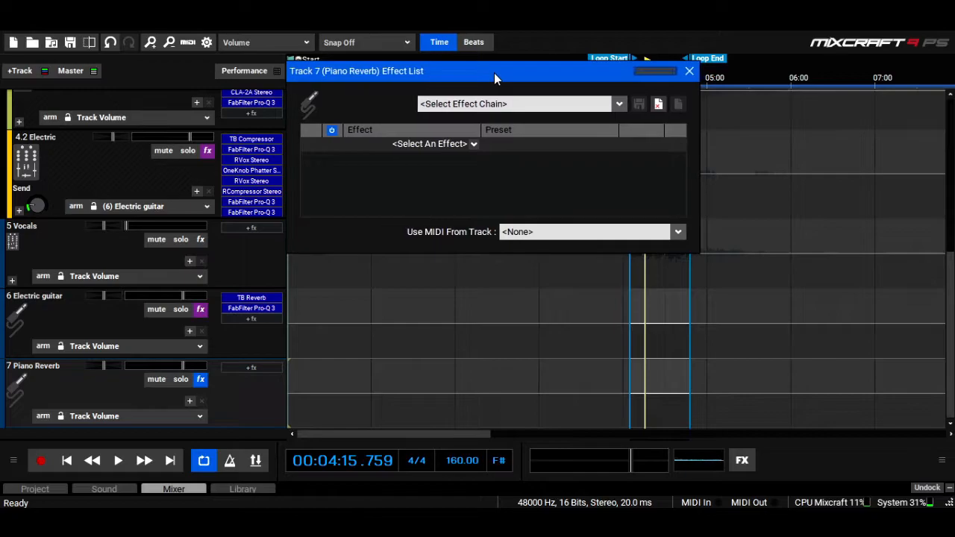
click(474, 146)
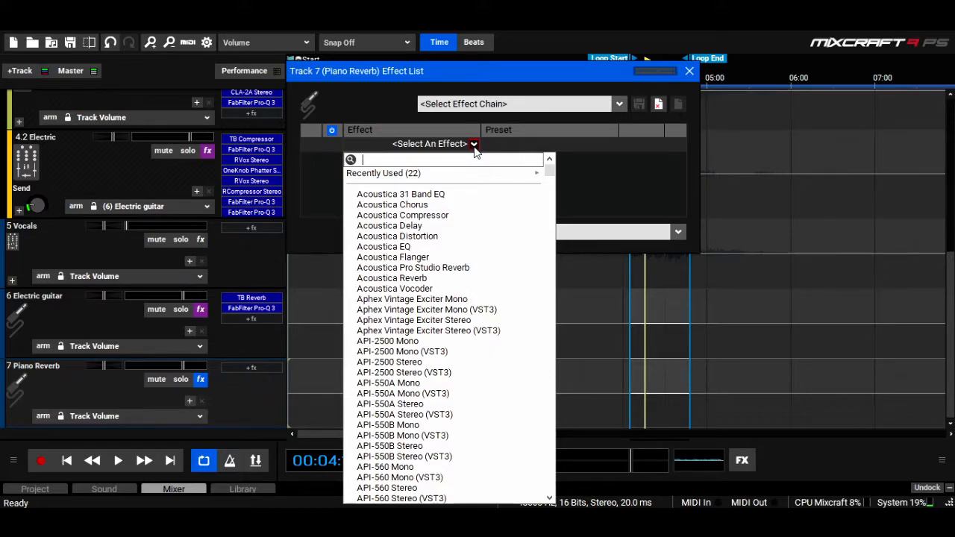
text(ir)
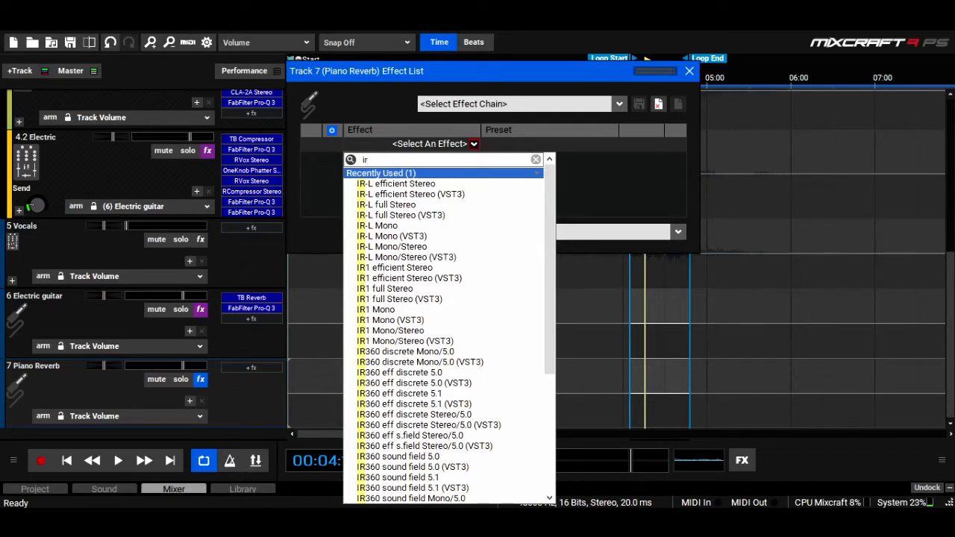
text( li)
key(BackSpace)
key(BackSpace)
key(BackSpace)
key(BackSpace)
key(BackSpace)
text(live)
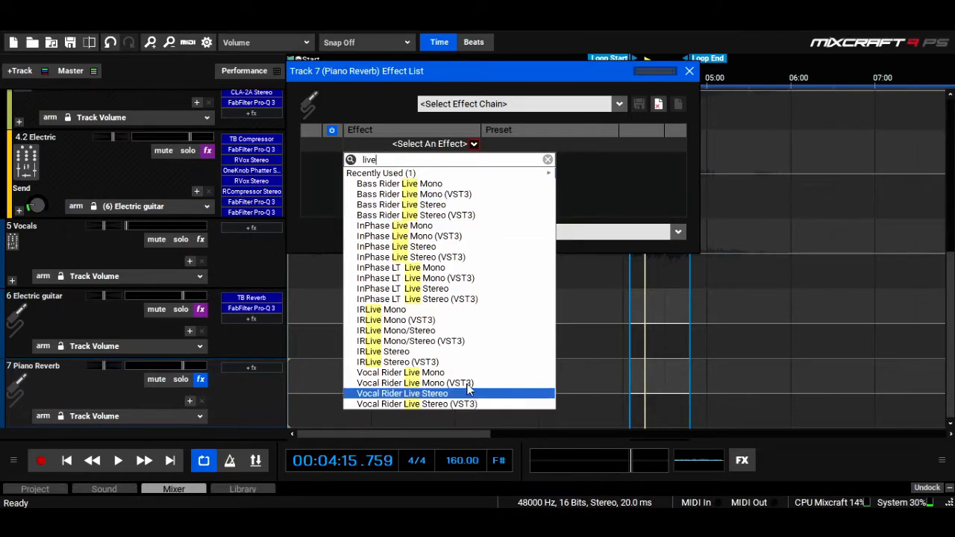
click(457, 351)
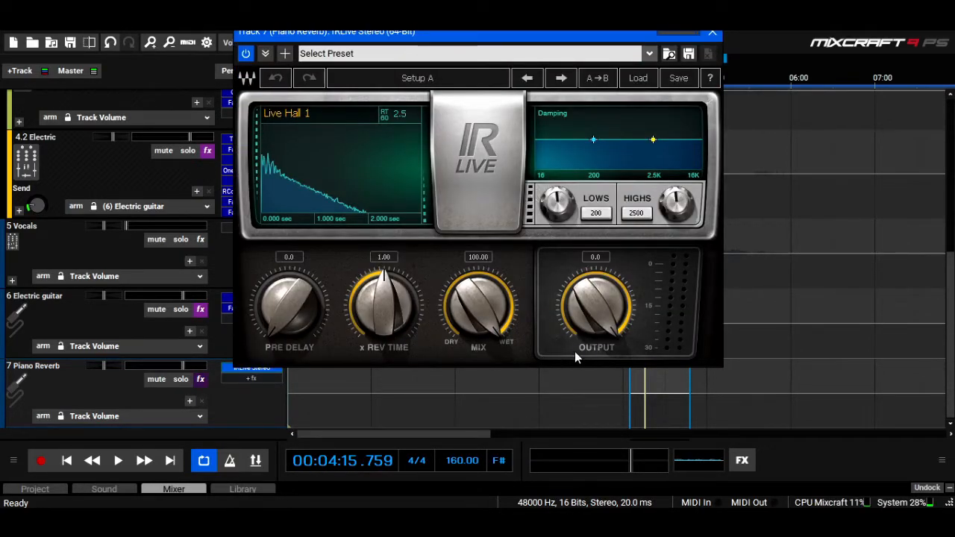
click(713, 35)
click(689, 71)
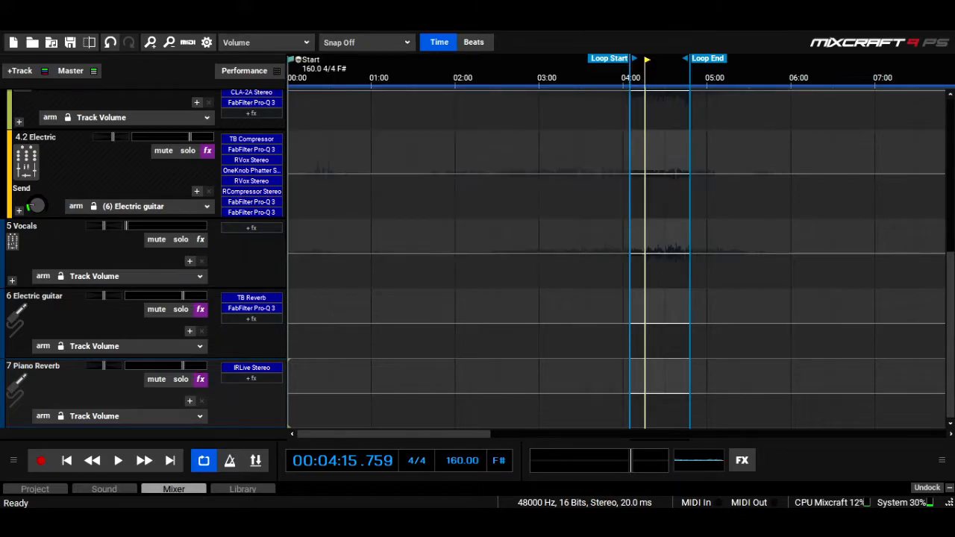
- Route the Keys submix to the (7) Piano Reverb send and raise its send level, soloing Keys during playback and unsoloing it
scroll(477, 261, up, 1)
click(186, 146)
key(space)
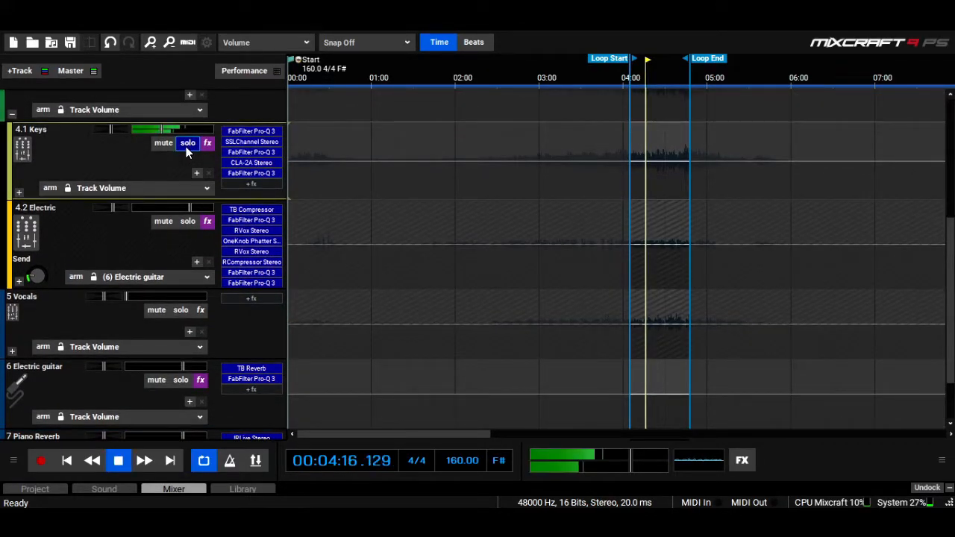
click(143, 189)
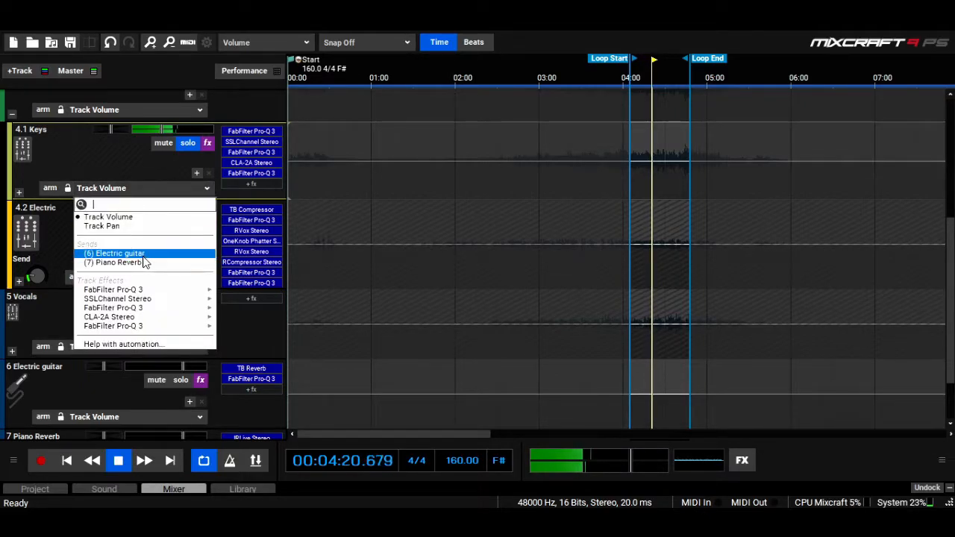
click(144, 263)
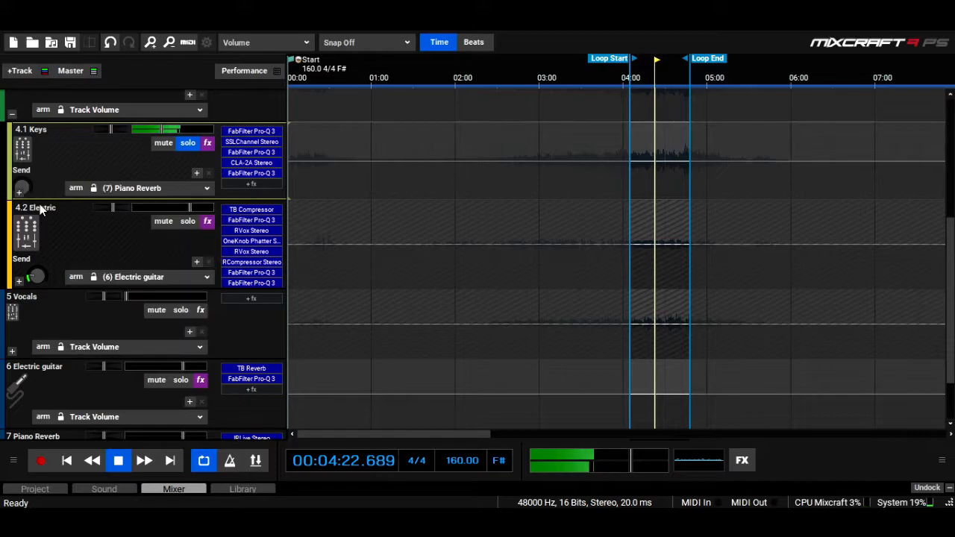
mouse_move(31, 185)
mouse_down()
mouse_move(37, 110)
mouse_move(27, 181)
mouse_up()
click(188, 143)
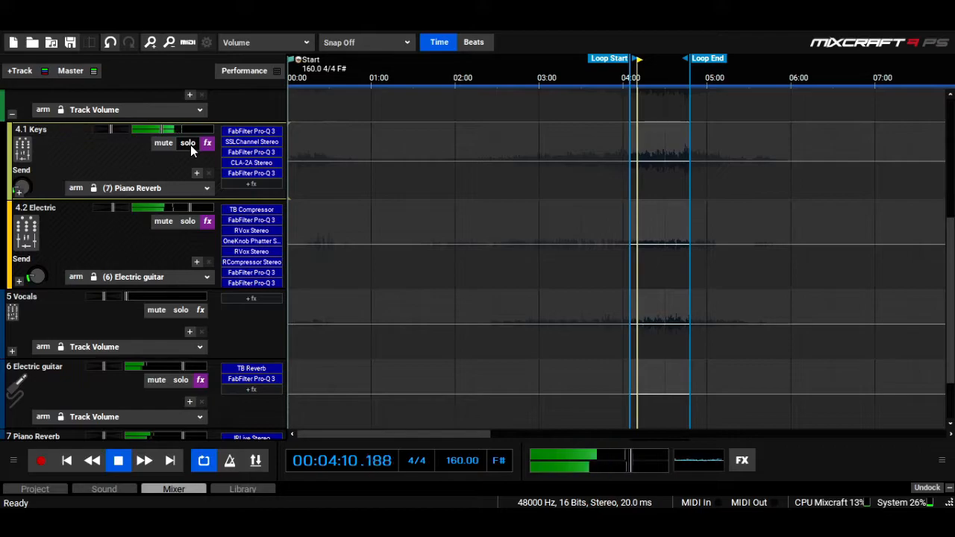
- Audition the Instrumentals submix in solo and within the full mix, collapsing its group and expanding it again
click(13, 116)
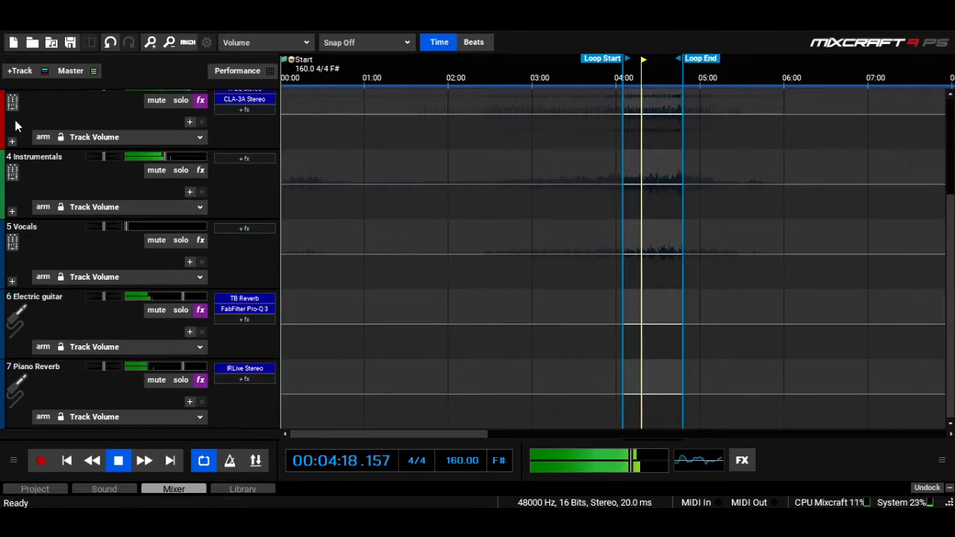
key(space)
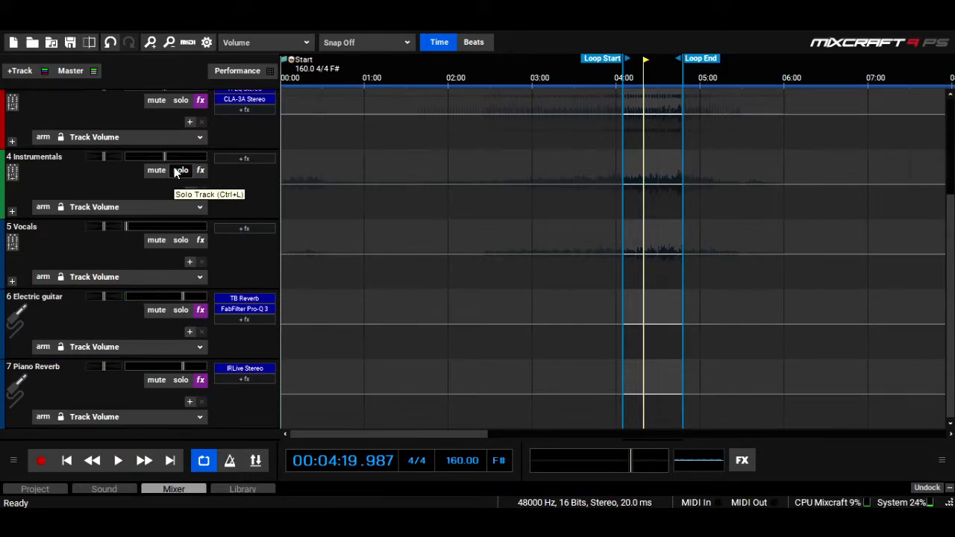
click(180, 170)
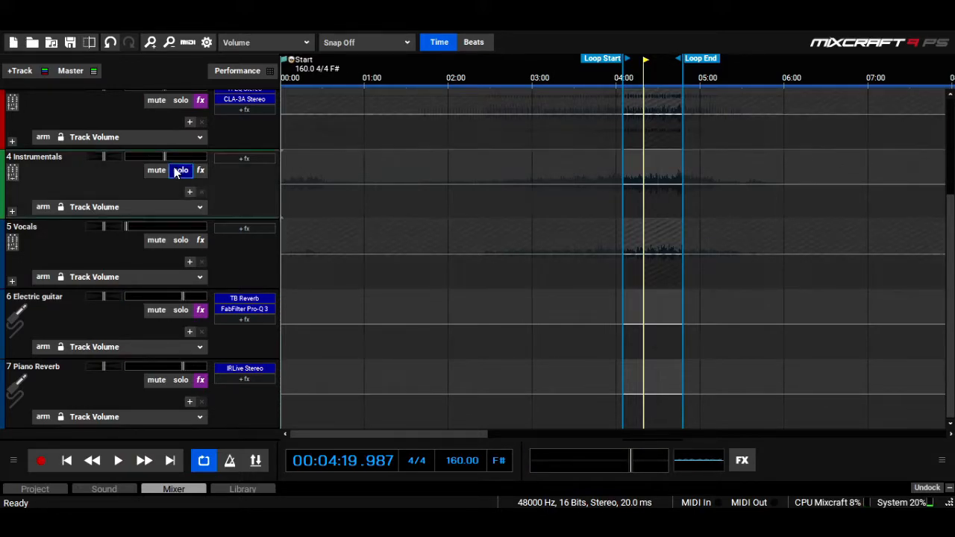
key(space)
click(180, 170)
click(11, 212)
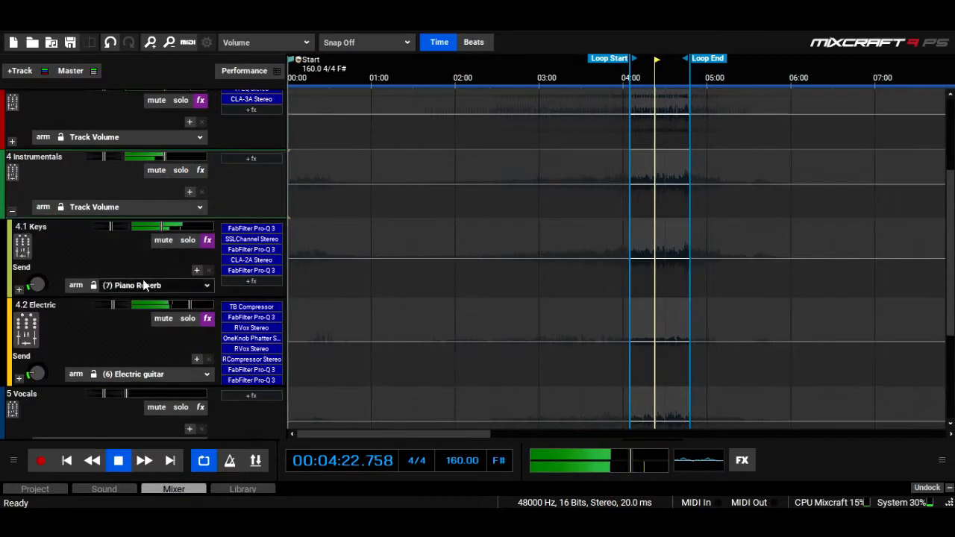
- Deepen the dynamic cut of the 379 Hz band in the Keys submix's last Pro-Q 3, checking it soloed and in the mix
click(188, 240)
click(249, 270)
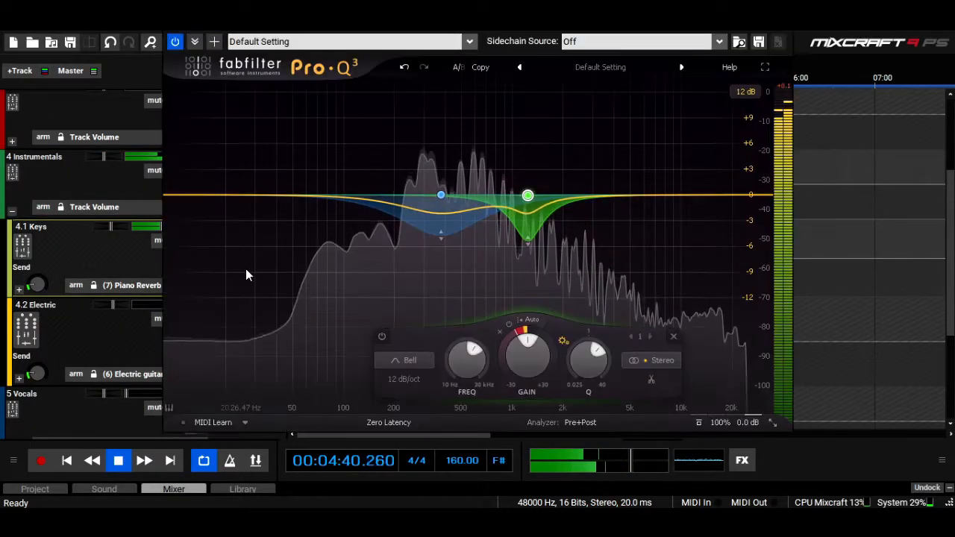
click(461, 153)
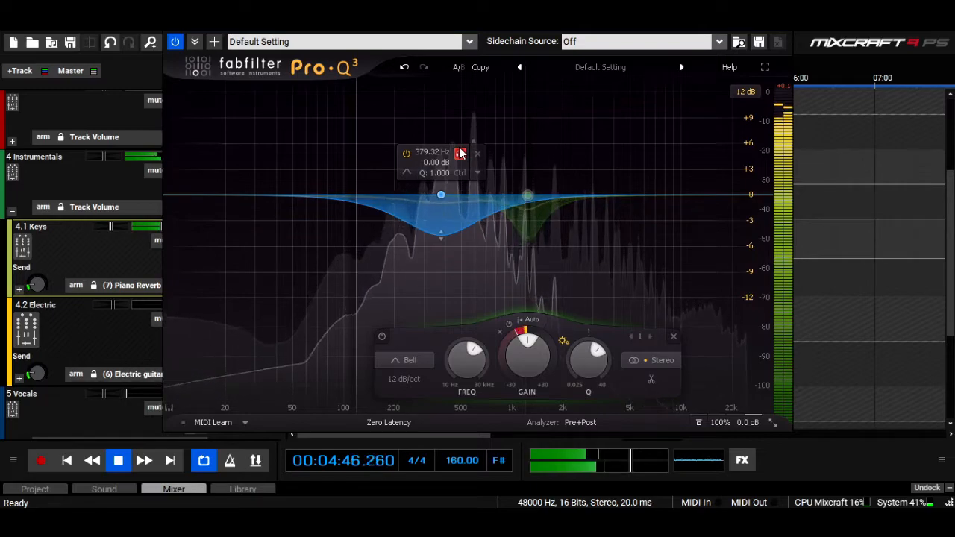
click(460, 153)
drag(442, 241, 441, 256)
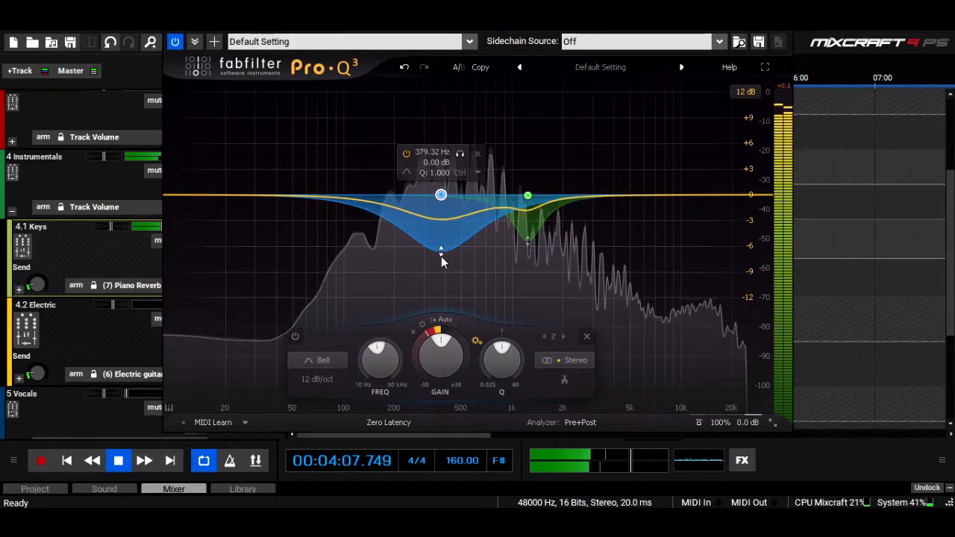
drag(524, 19, 604, 36)
click(188, 239)
mouse_move(552, 211)
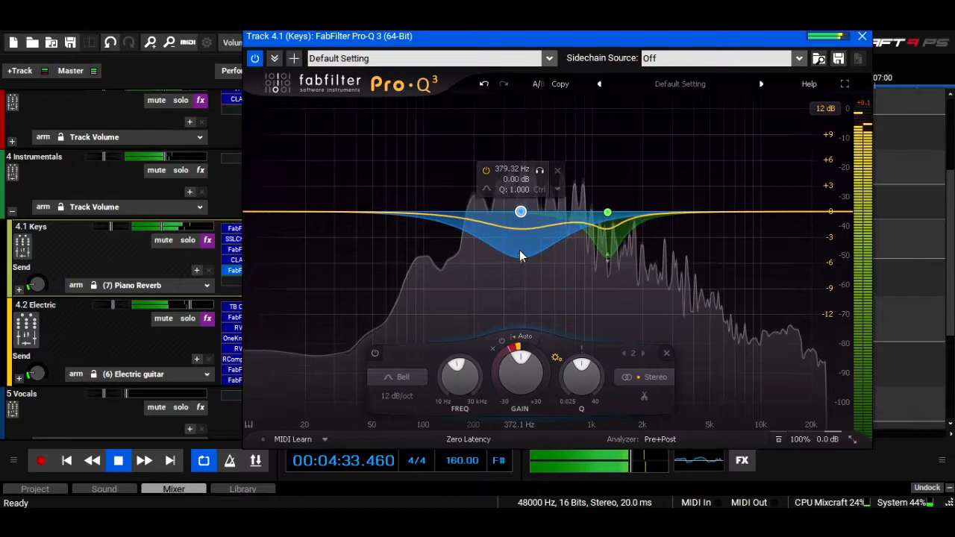
click(864, 34)
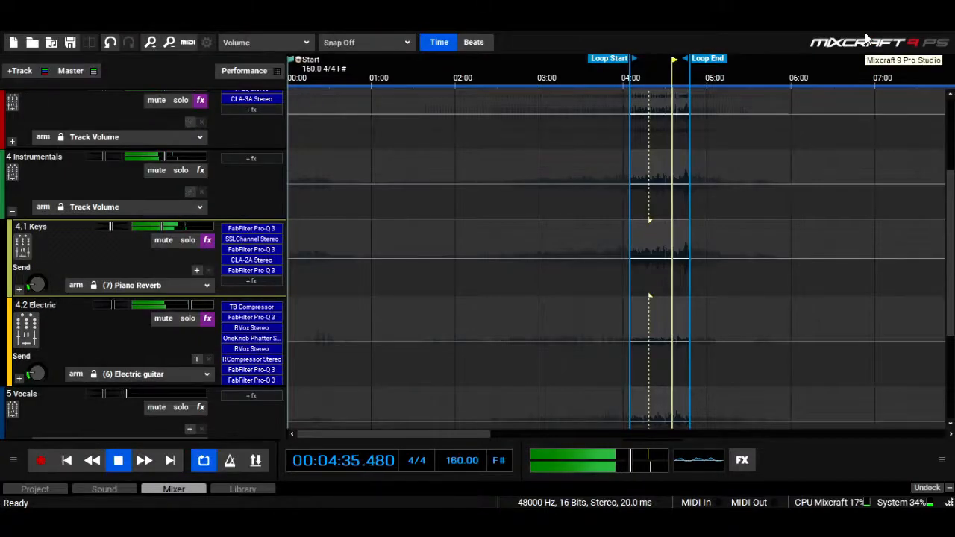
- Turn off loop playback and fine-tune the Bass track's volume while the mix plays
key(space)
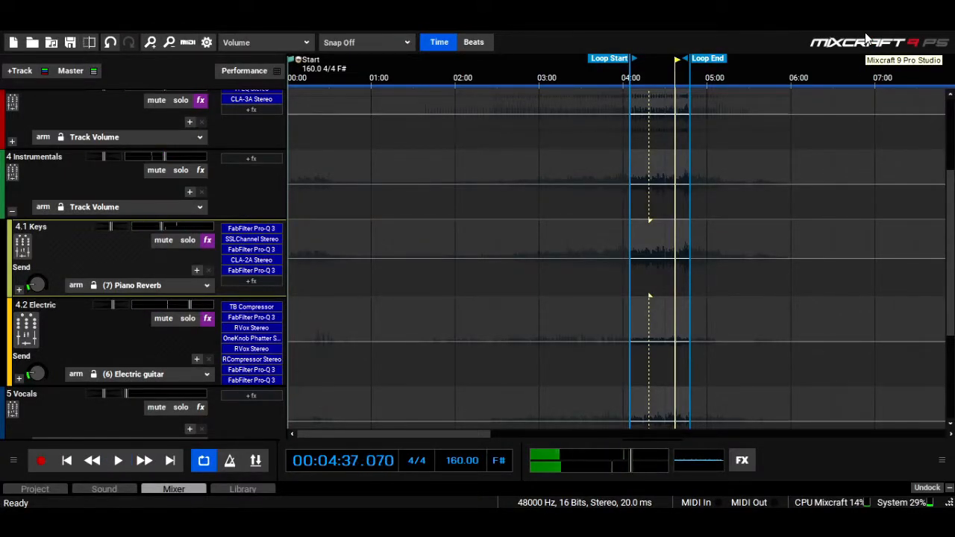
click(203, 461)
drag(952, 306, 952, 164)
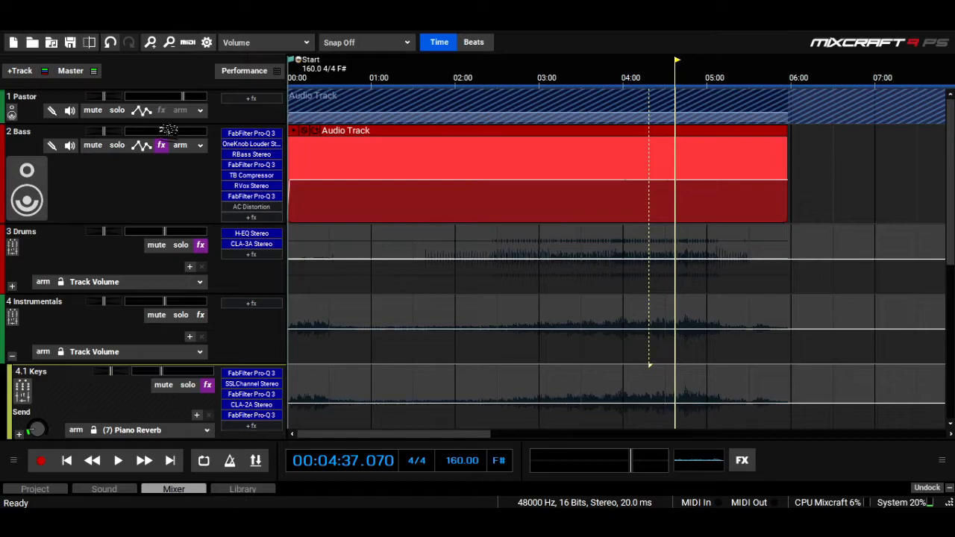
key(space)
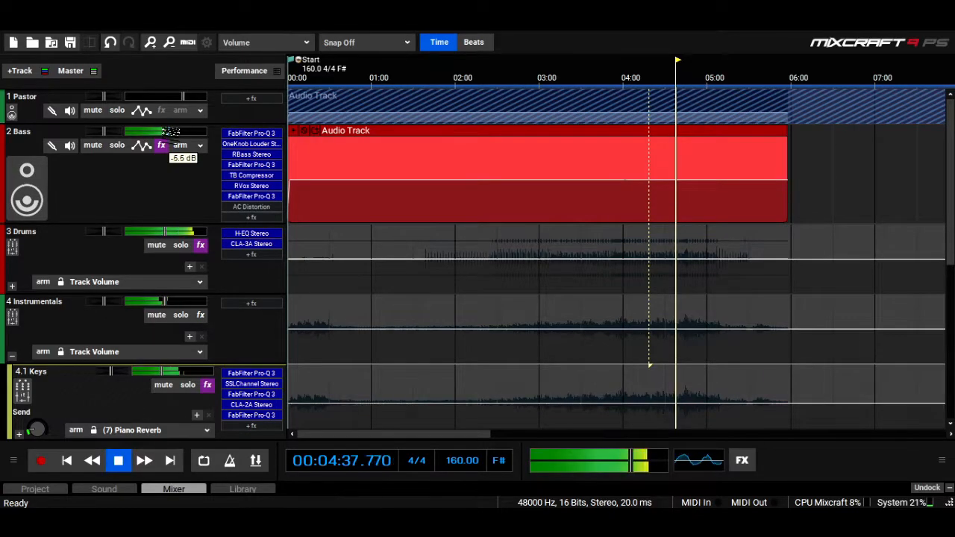
drag(170, 132, 179, 132)
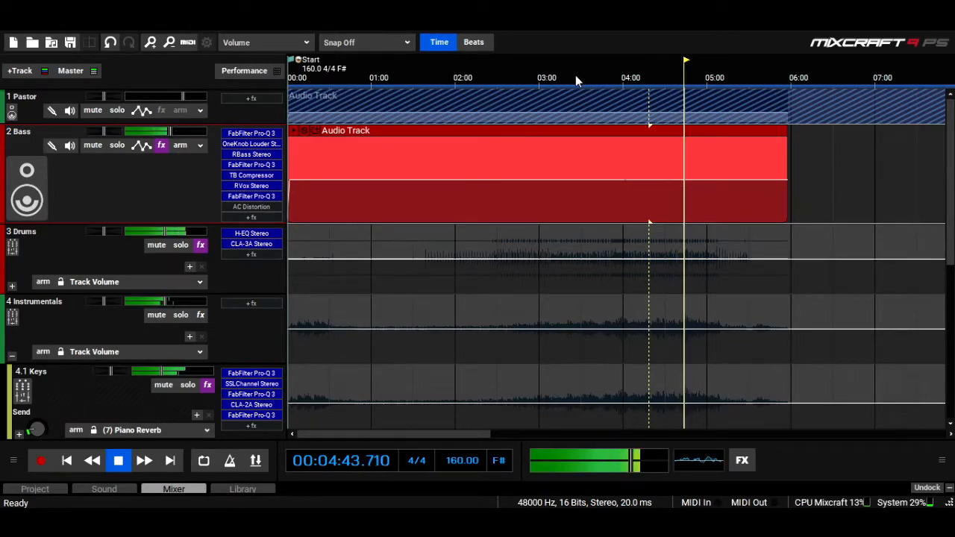
key(space)
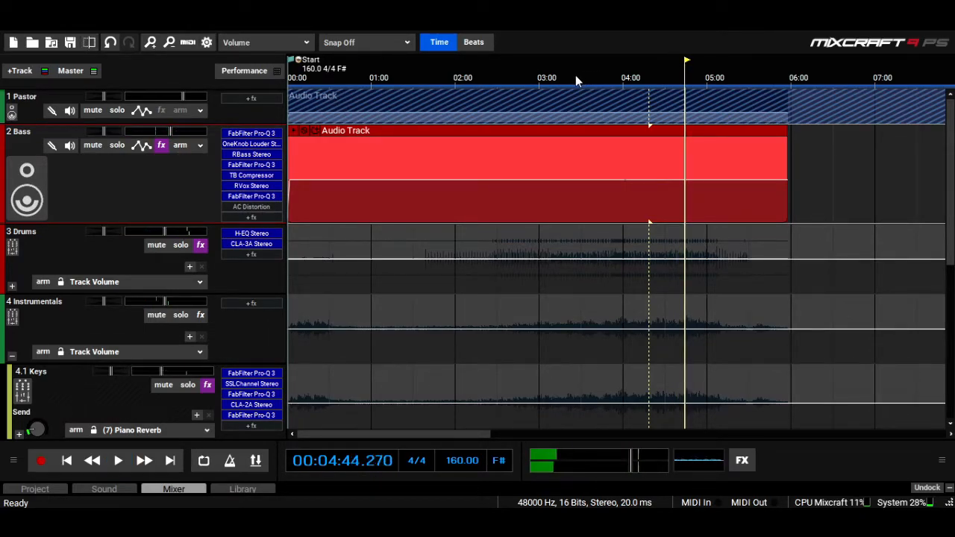
- Add another send track and name it "Reverb Drums"
click(22, 71)
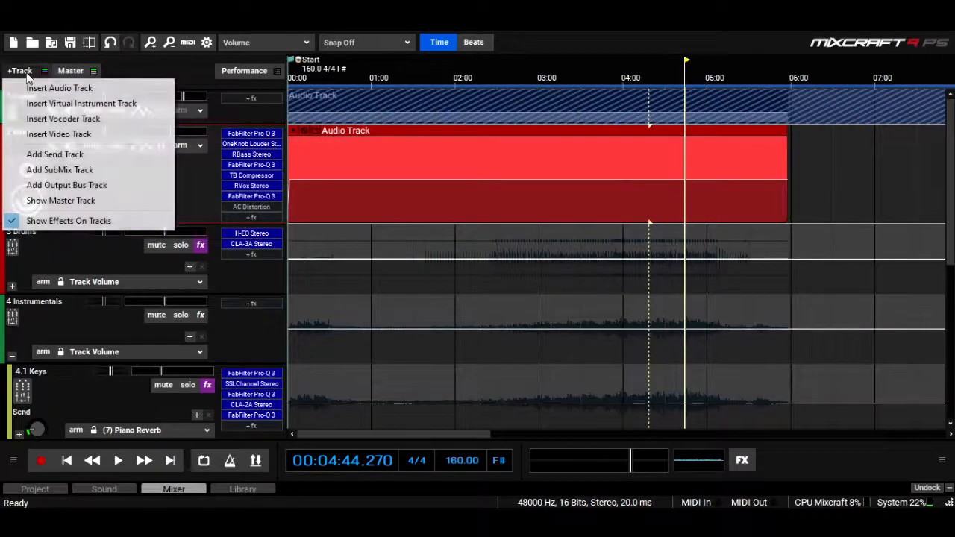
click(67, 154)
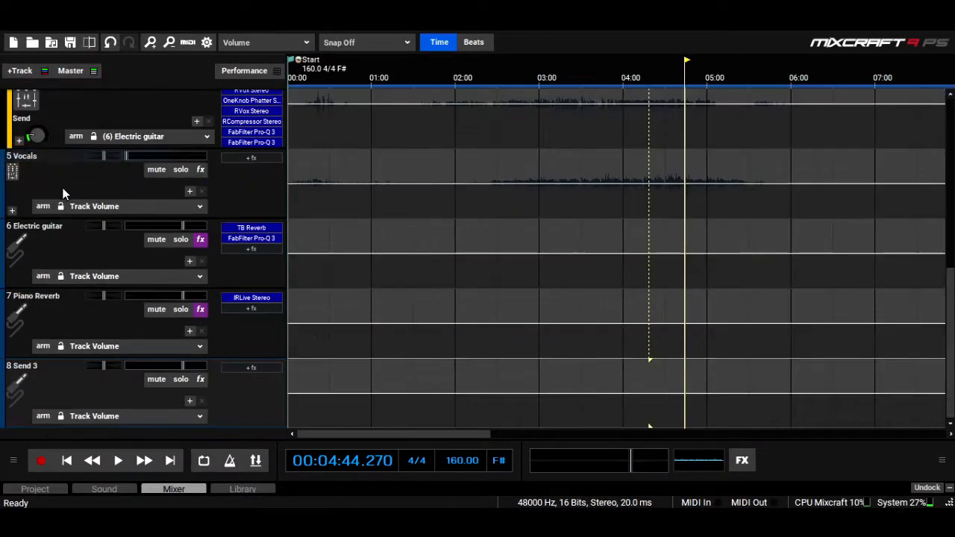
double_click(54, 368)
text(Reverb Dr)
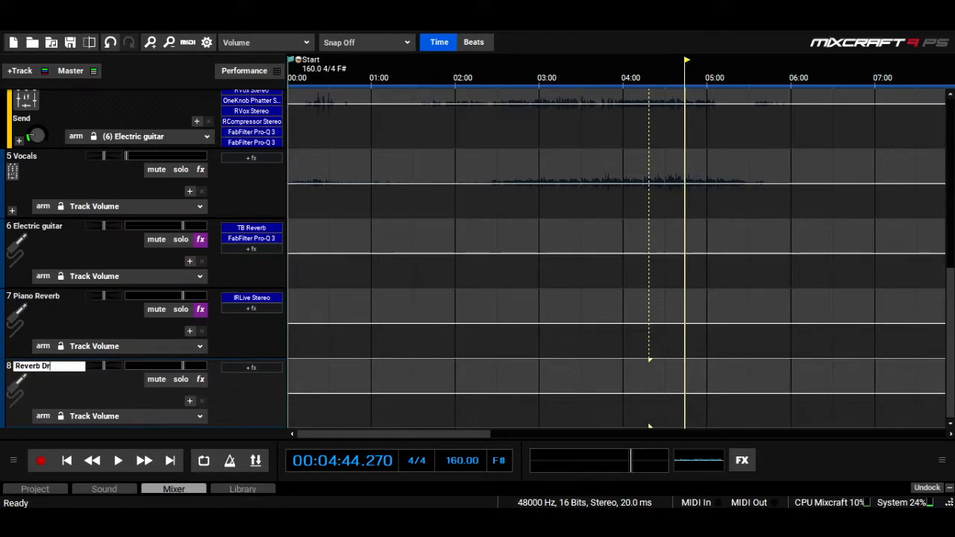
text(ums)
key(Return)
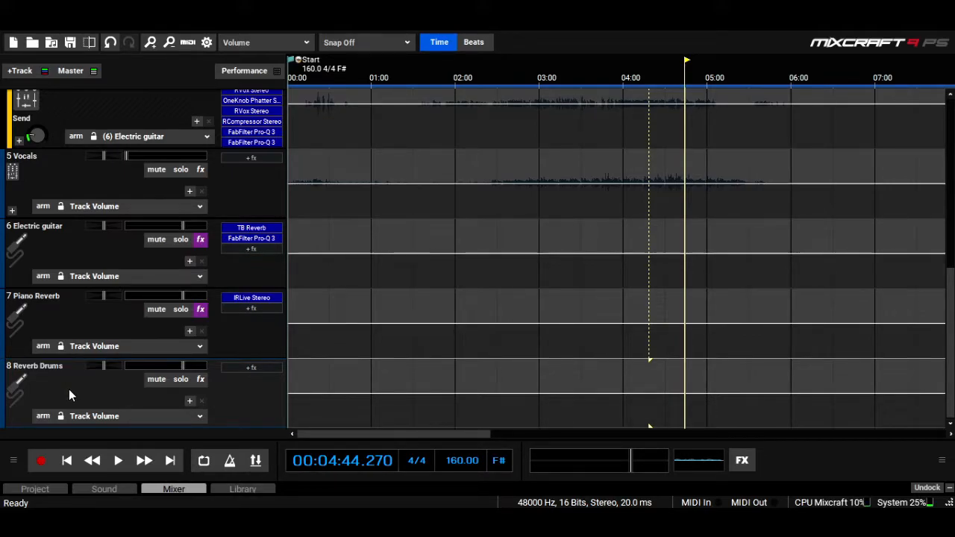
- Insert the TrueVerb Stereo effect on the Reverb Drums track
click(200, 379)
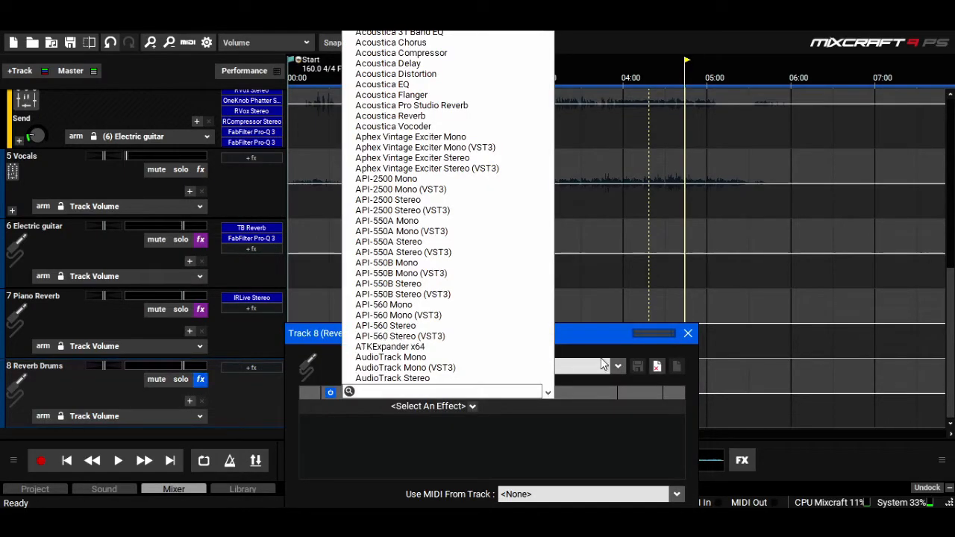
click(586, 362)
click(586, 363)
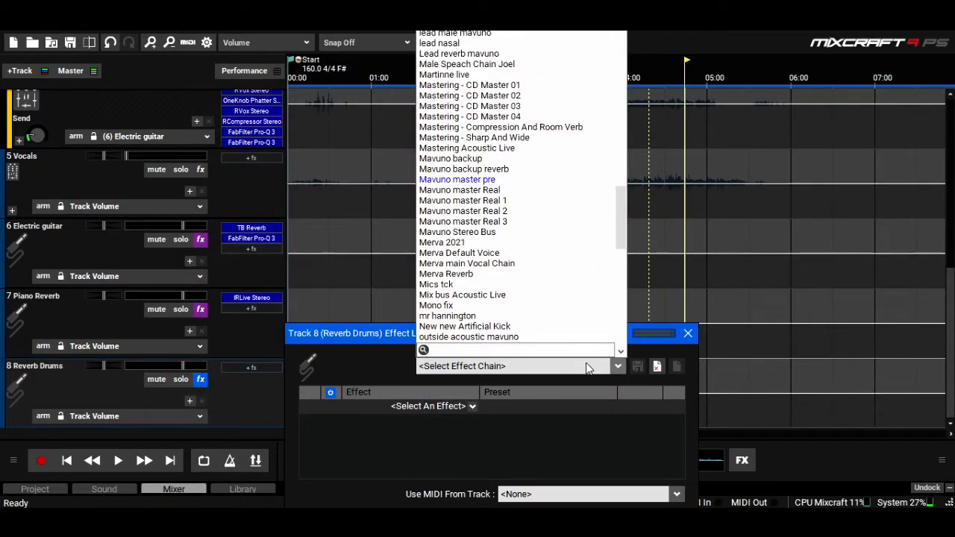
click(431, 406)
text(tru)
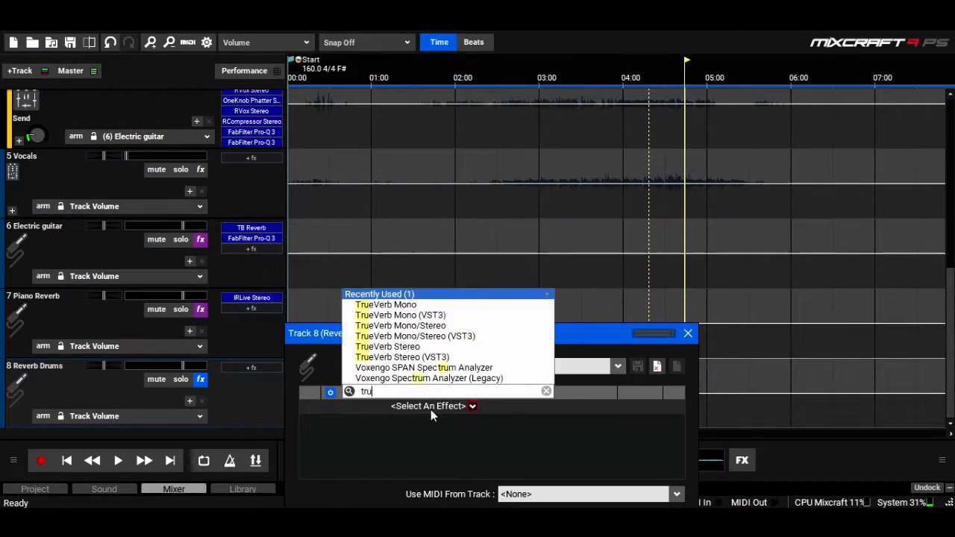
click(443, 348)
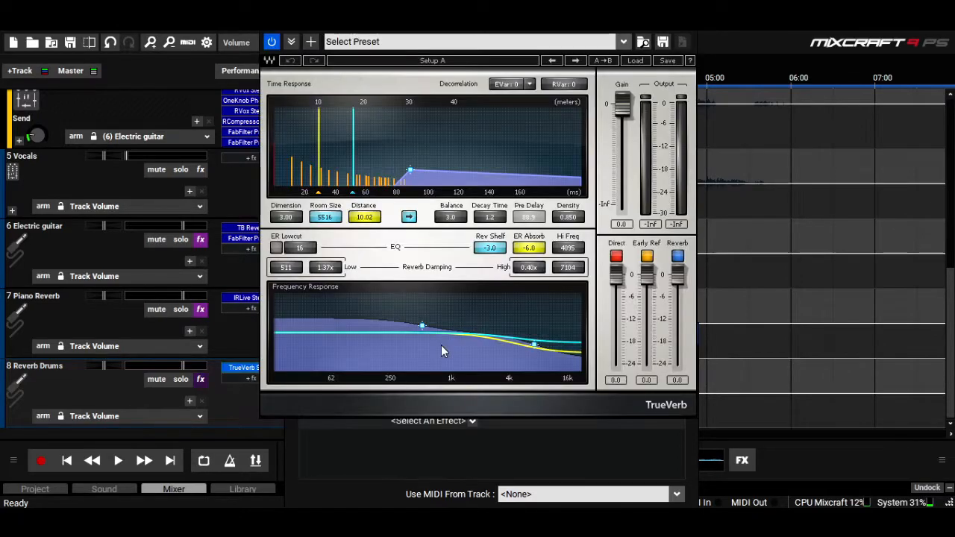
- Load the Large Concert preset in the Reverb Drums TrueVerb and set reverb damping to about 402 Hz low and 4586 Hz high, both at 0.10x
click(634, 61)
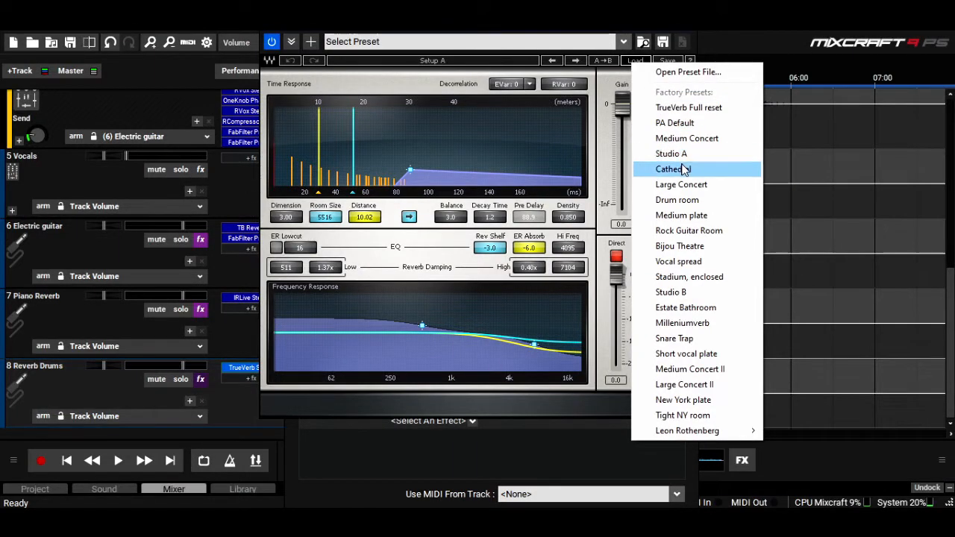
click(683, 184)
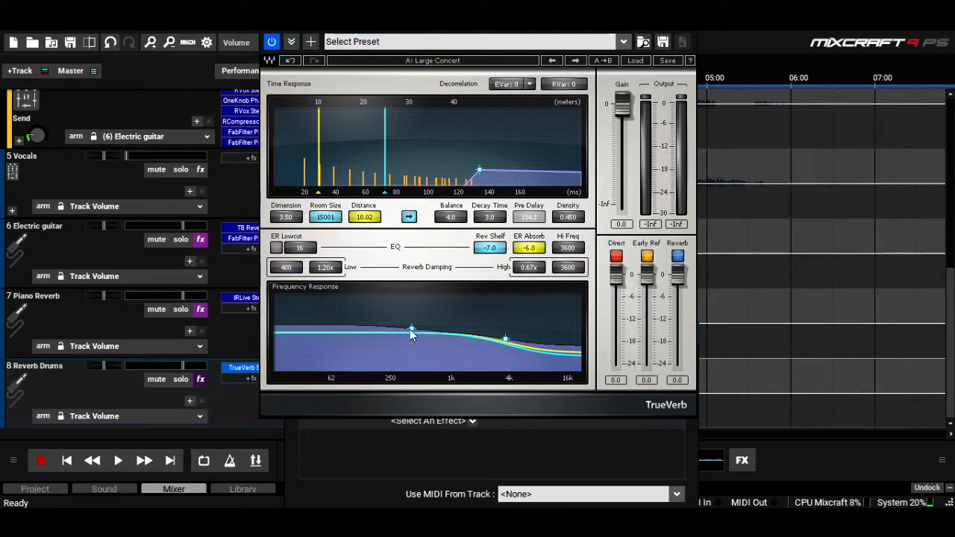
drag(411, 331, 402, 350)
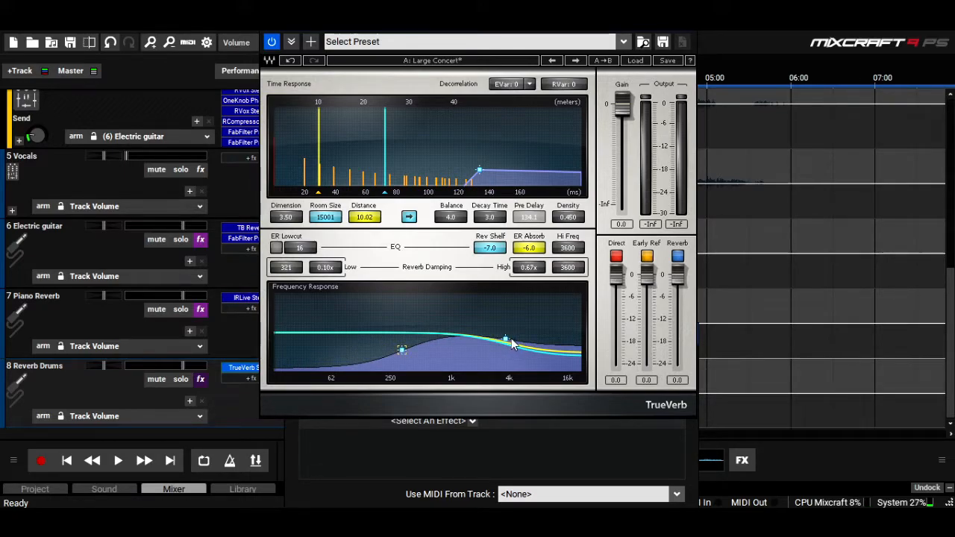
mouse_move(506, 341)
mouse_down()
mouse_move(578, 351)
mouse_move(521, 351)
mouse_up()
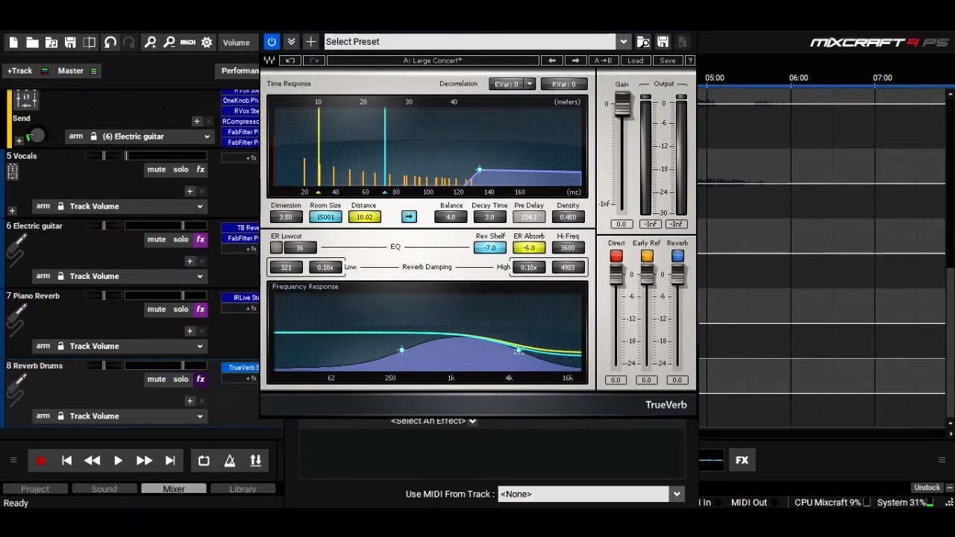
drag(401, 350, 408, 349)
drag(516, 350, 521, 351)
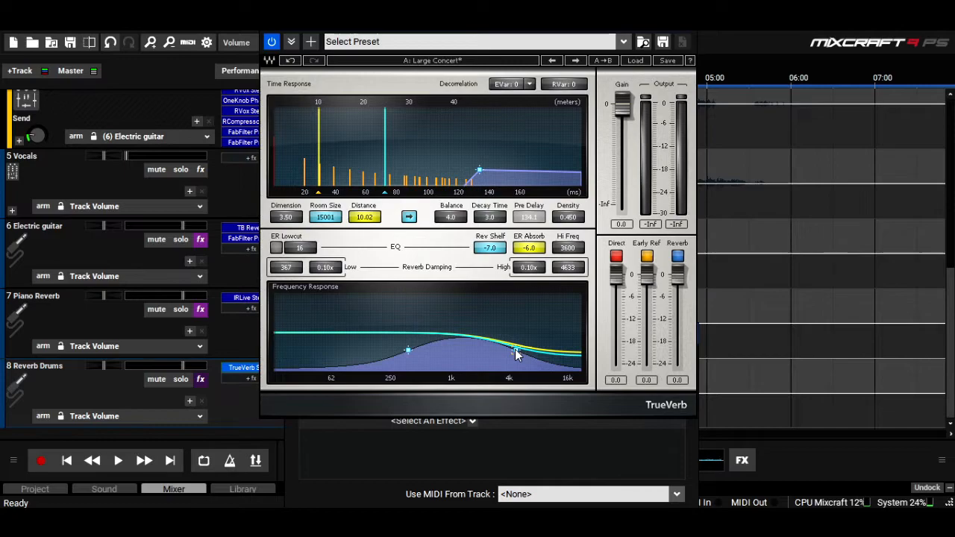
drag(408, 353, 411, 351)
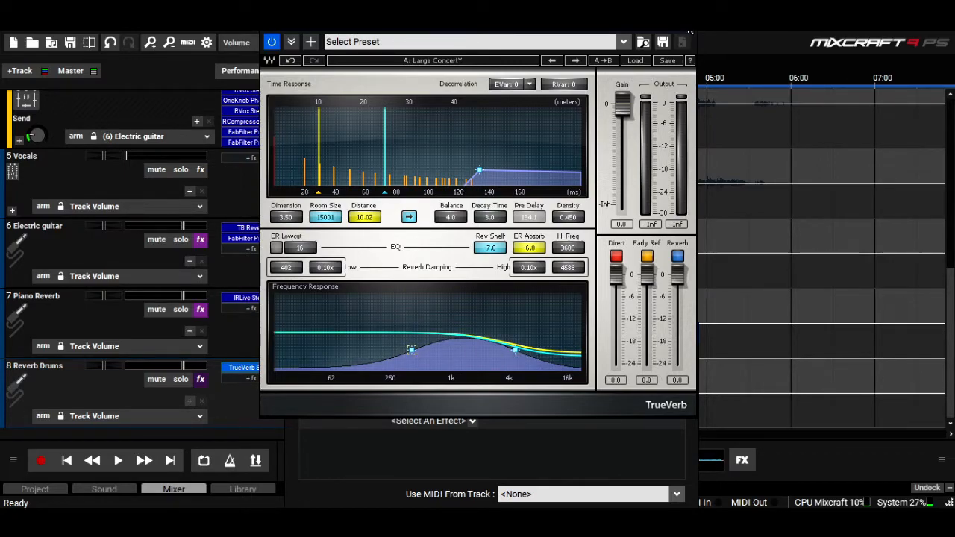
click(693, 37)
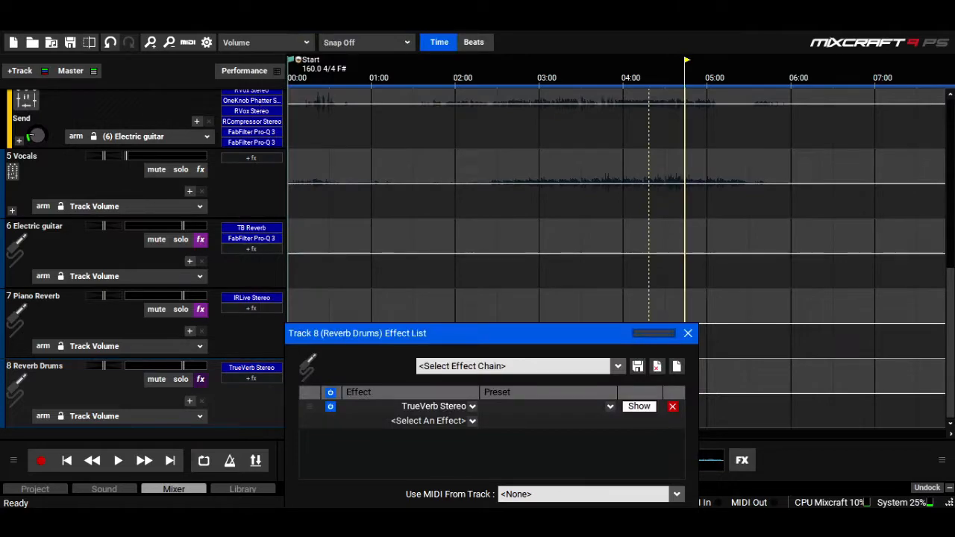
click(687, 333)
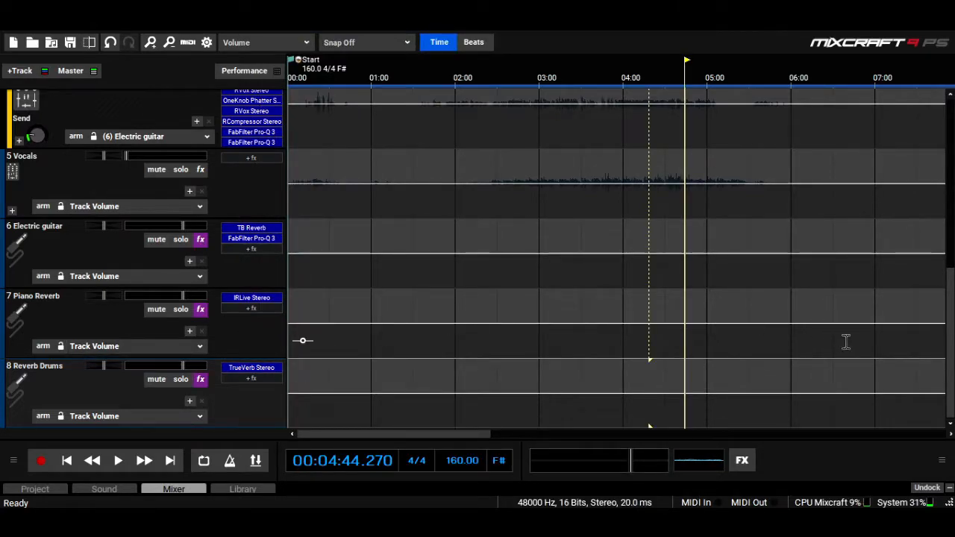
- Solo the Drums track during playback, route a send to Reverb Drums and raise the send level slightly
scroll(949, 297, up, 1)
scroll(949, 297, up, 3)
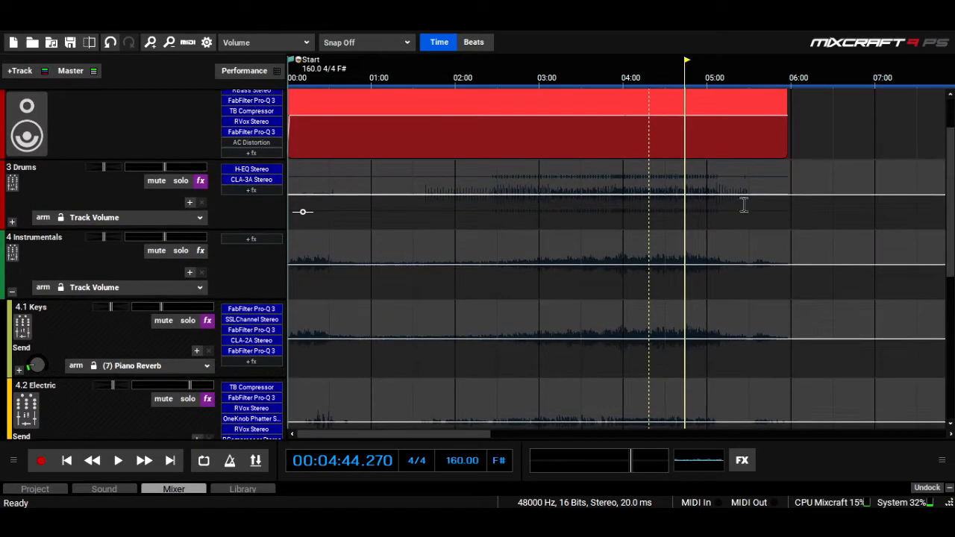
click(179, 183)
key(space)
click(155, 216)
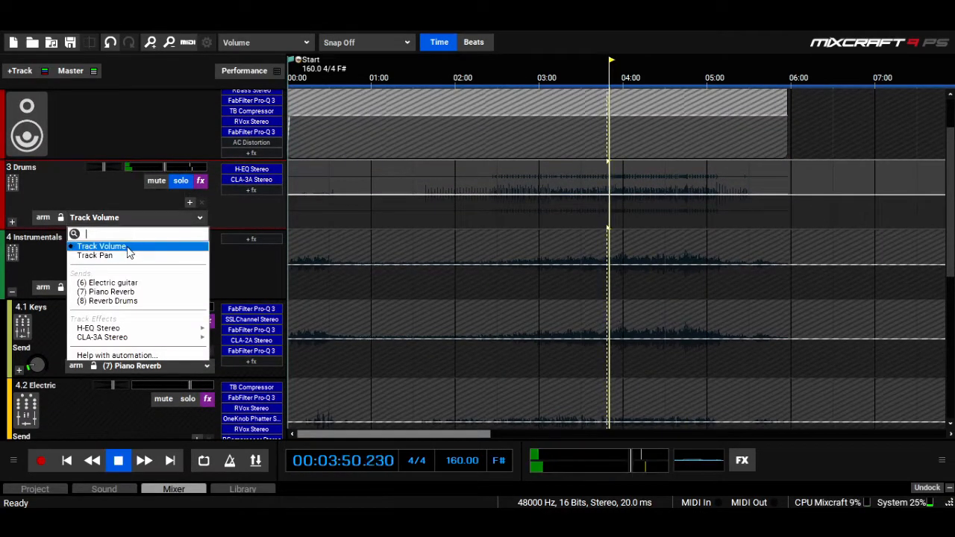
click(123, 303)
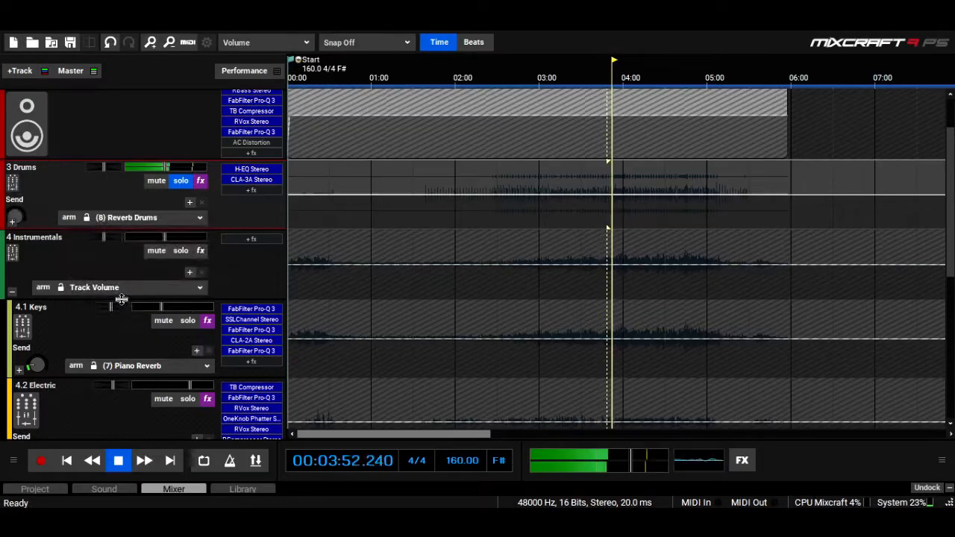
drag(22, 217, 20, 210)
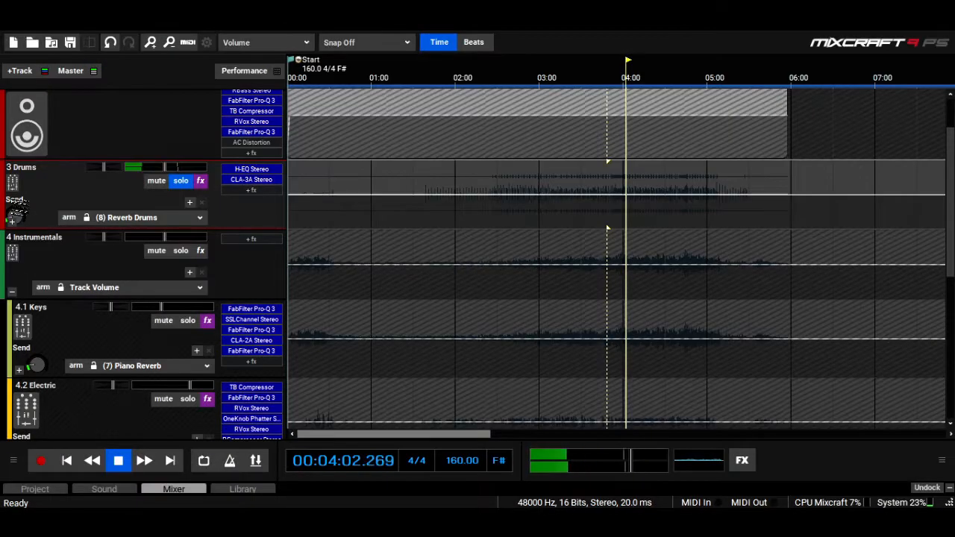
mouse_move(23, 216)
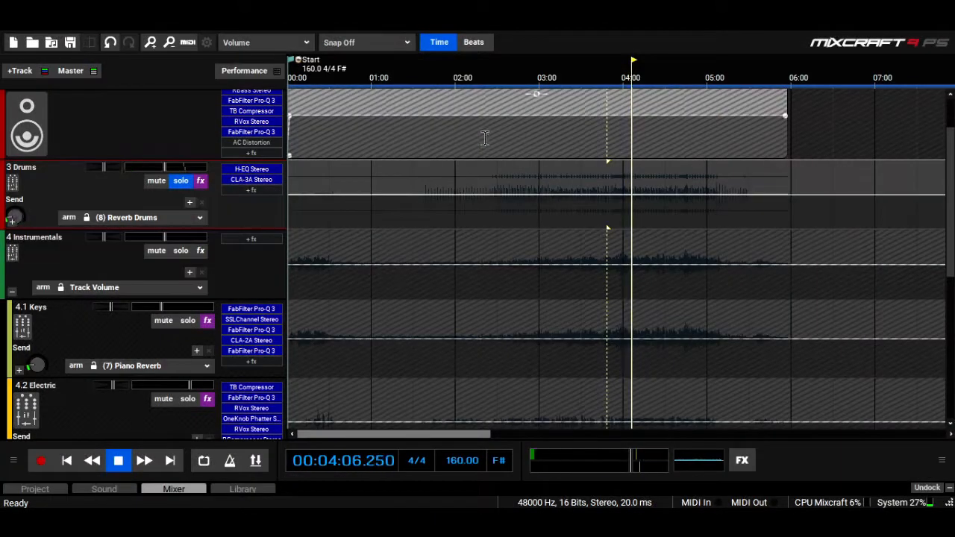
- Insert FabFilter Pro-Q 3 after TrueVerb on the Reverb Drums track
drag(950, 180, 950, 321)
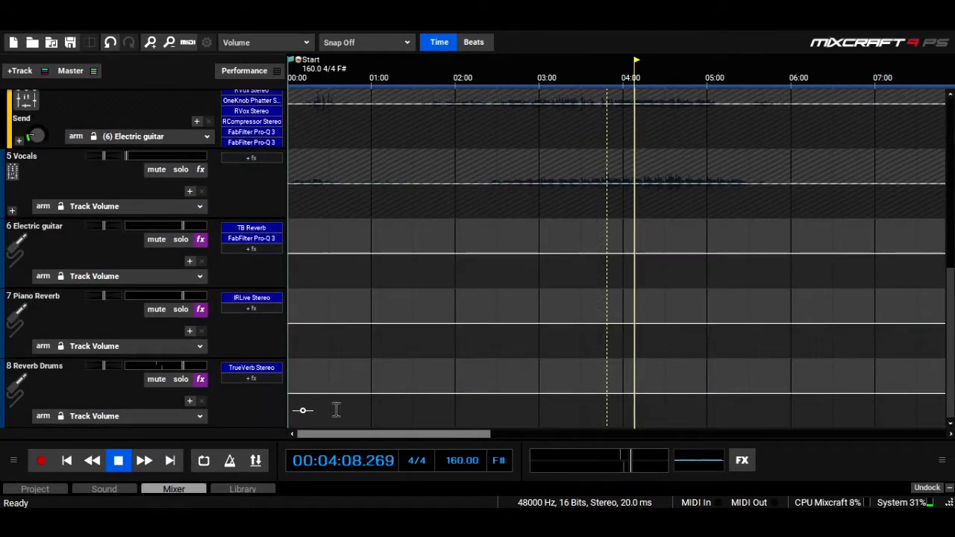
click(254, 379)
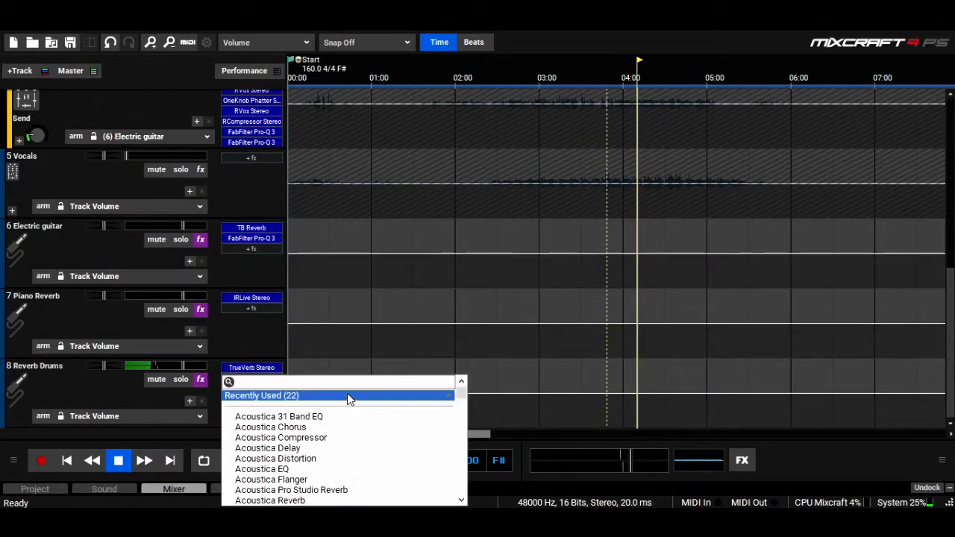
mouse_move(350, 394)
click(536, 302)
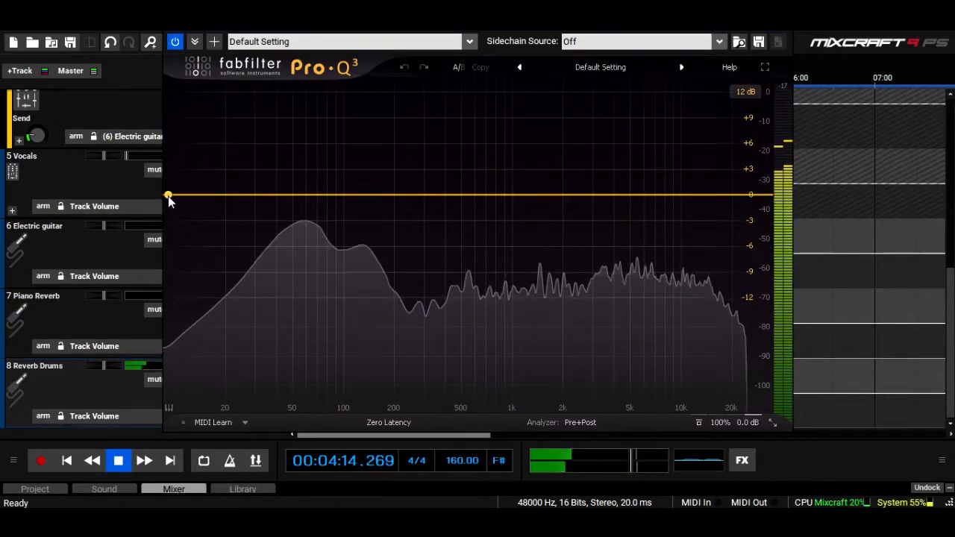
drag(280, 34, 375, 30)
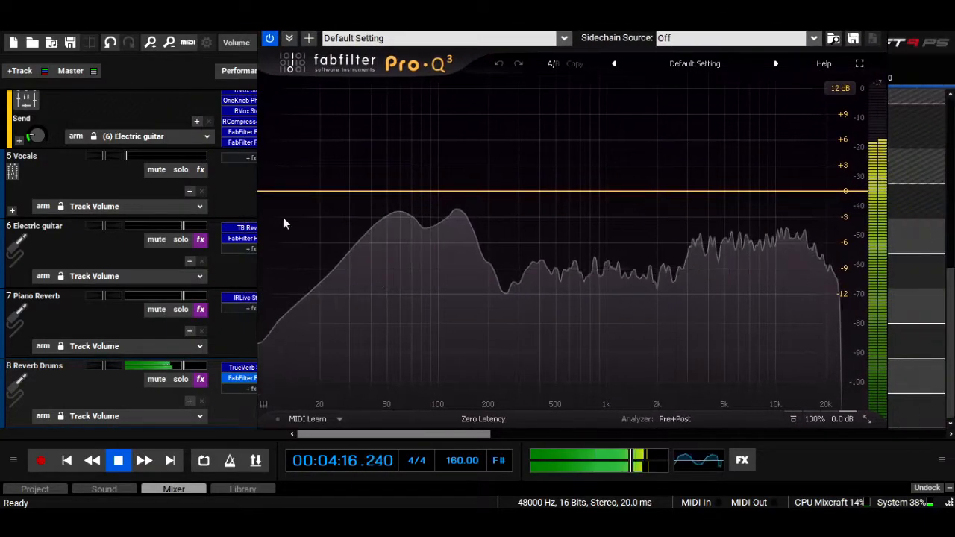
- With Reverb Drums soloed, shape its Pro-Q 3 with a 12 dB/oct low cut in the low mids and a high cut near 4800 Hz
click(180, 379)
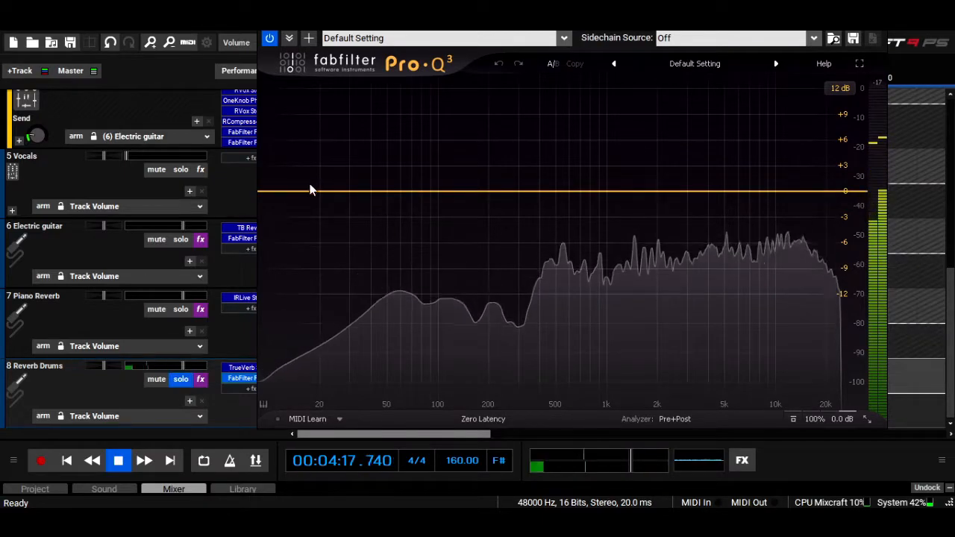
click(267, 193)
drag(267, 192, 511, 198)
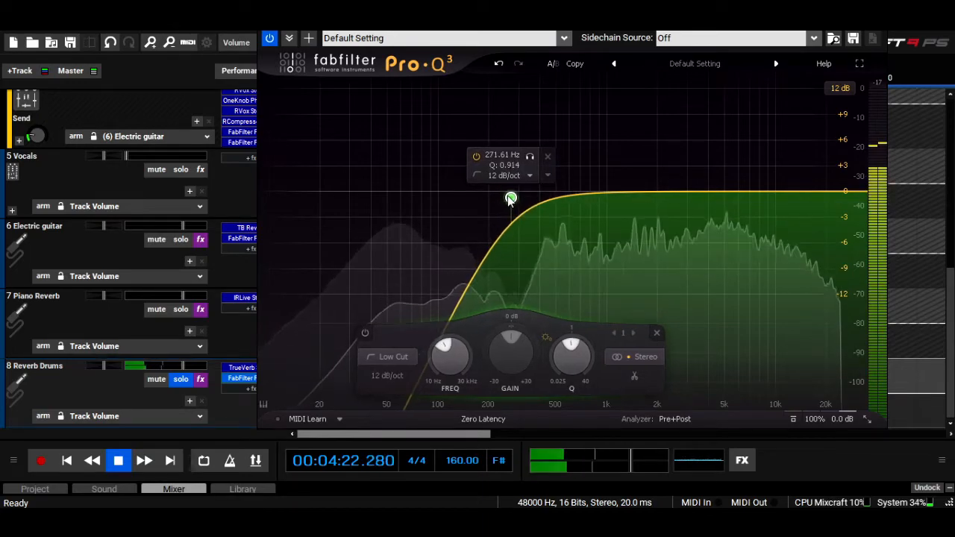
drag(862, 192, 701, 213)
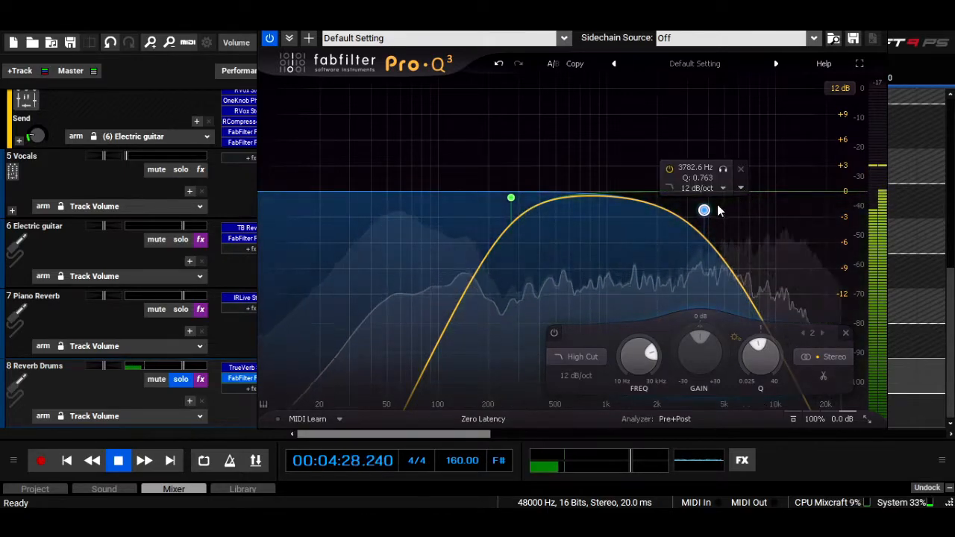
drag(510, 197, 525, 200)
mouse_move(704, 210)
mouse_down()
mouse_move(745, 217)
mouse_move(722, 214)
mouse_up()
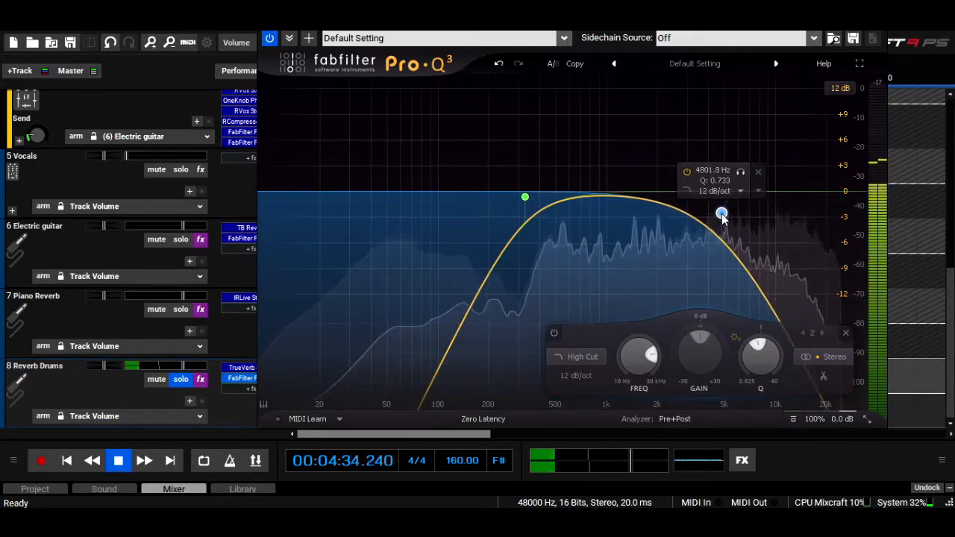
drag(526, 199, 544, 197)
click(874, 23)
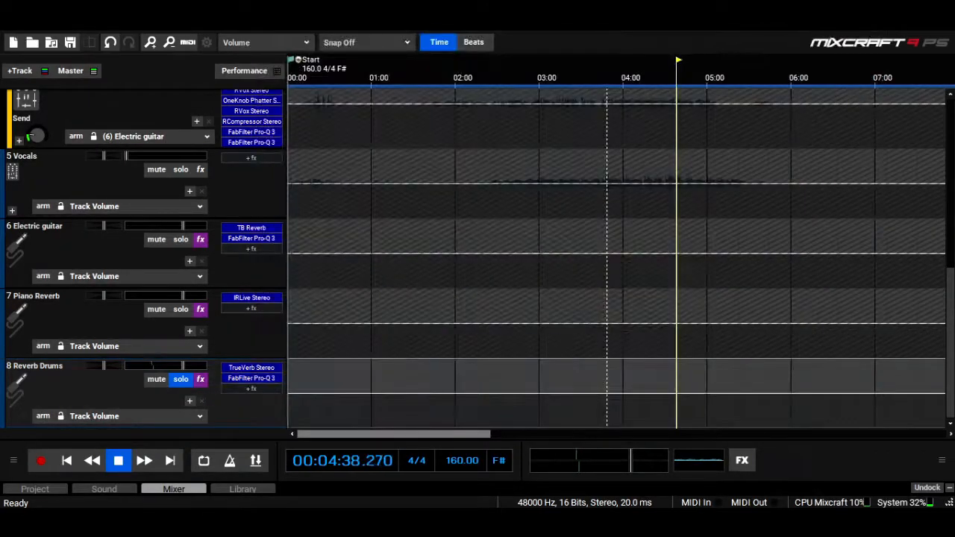
- Unsolo the Reverb Drums track and fine-tune the Drums track's send level to it
drag(950, 305, 951, 304)
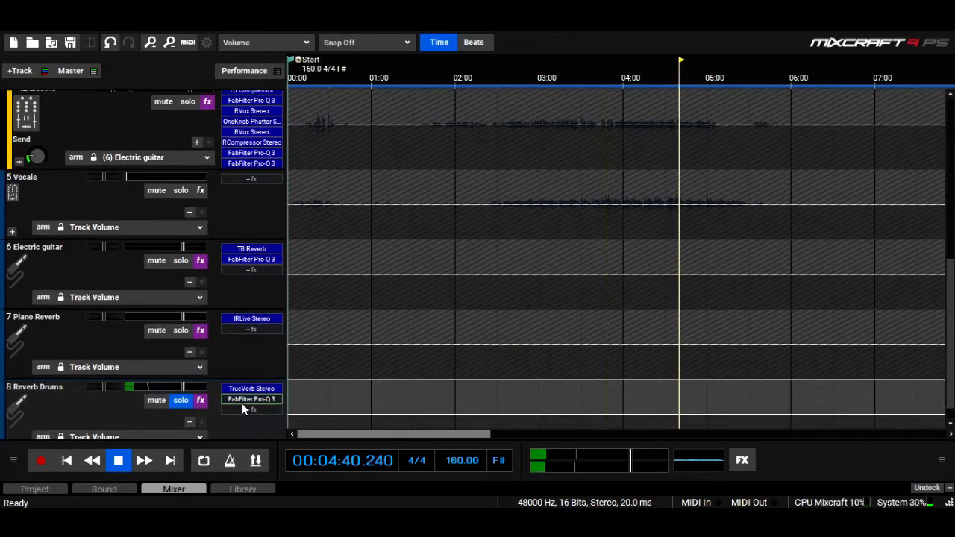
click(179, 402)
drag(950, 378, 949, 244)
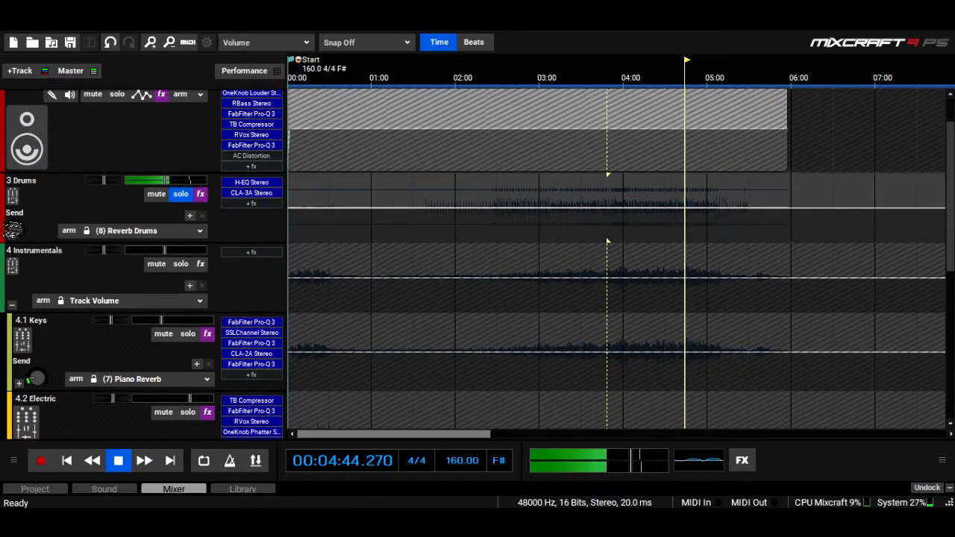
click(15, 232)
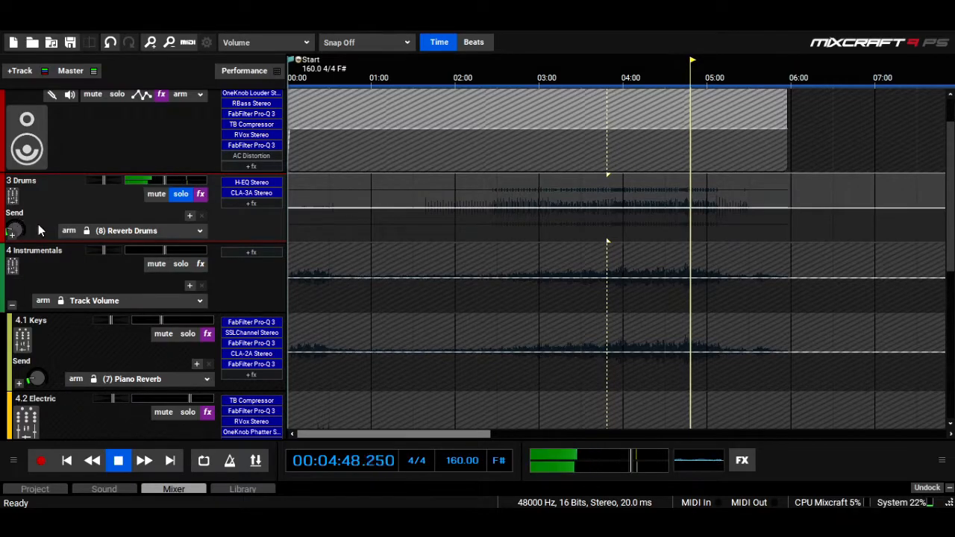
- Unsolo the Drums track, lower its volume slightly in the full mix and replay from about 4:08
click(180, 198)
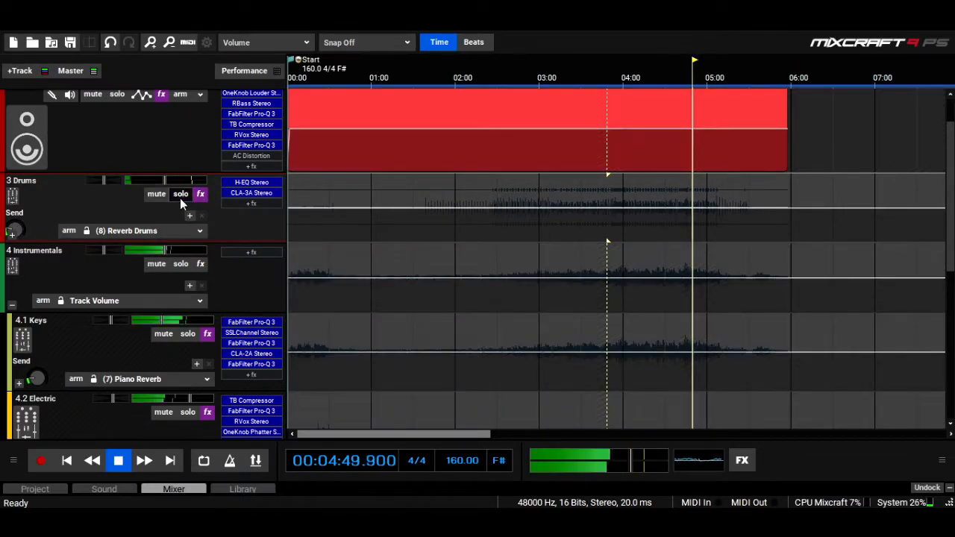
drag(166, 183, 160, 183)
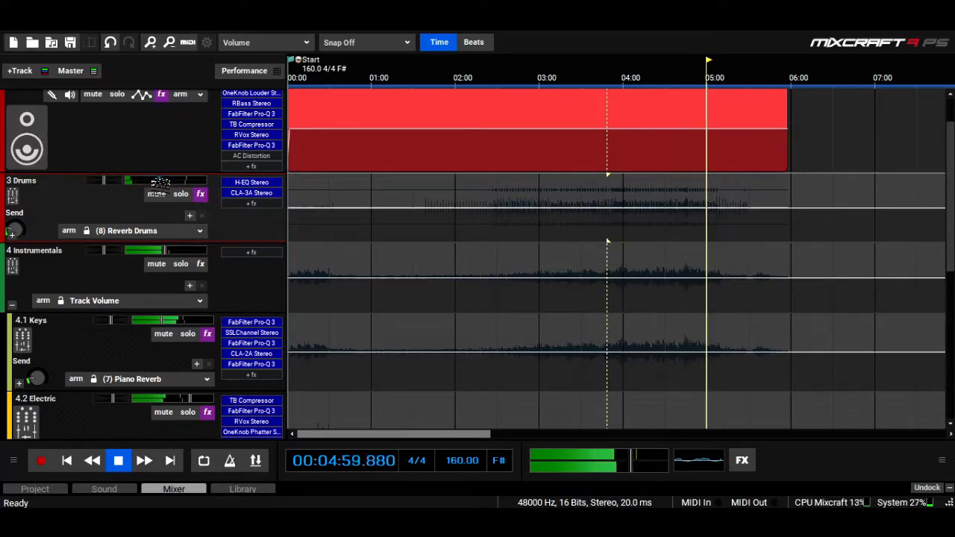
click(634, 73)
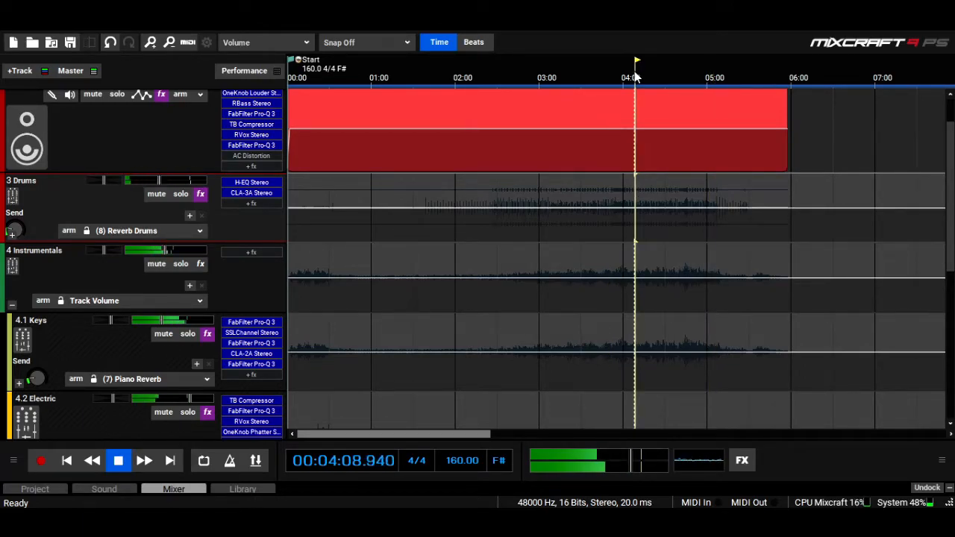
key(space)
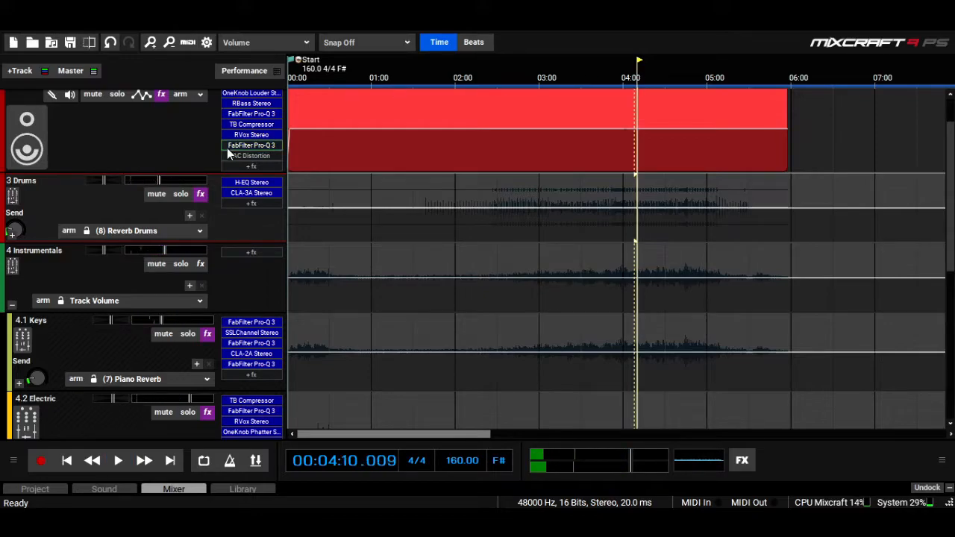
- Solo the Drums track during playback and insert the IRLive Stereo effect on it
click(186, 196)
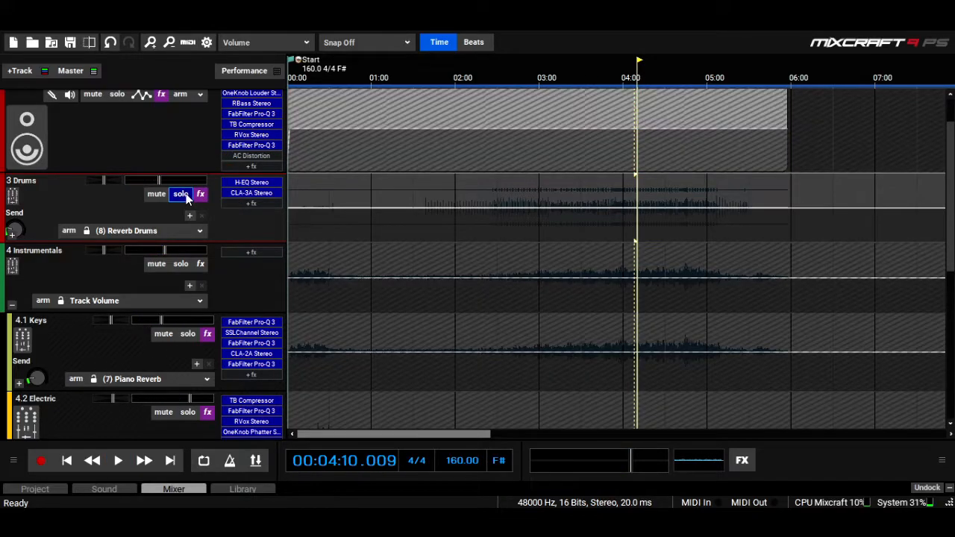
key(space)
click(273, 205)
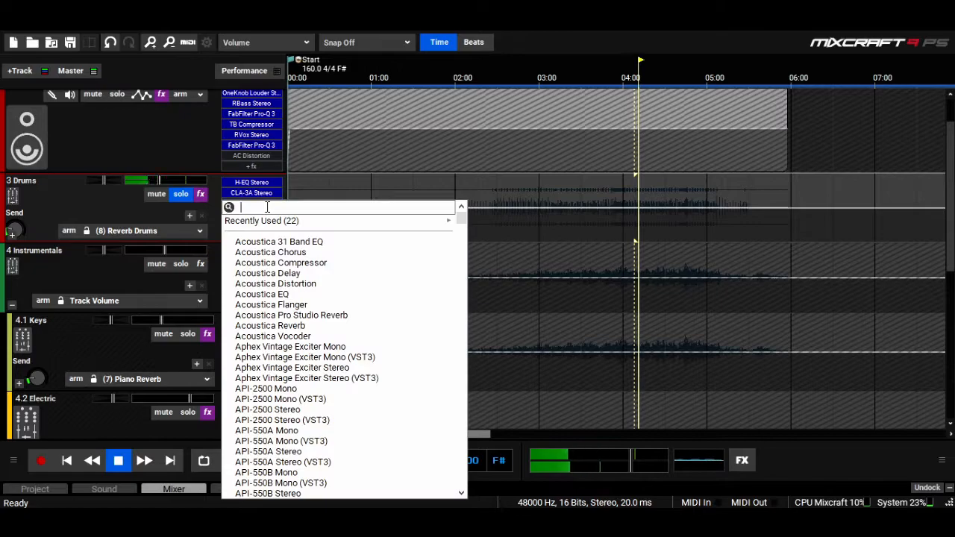
text(ir liv)
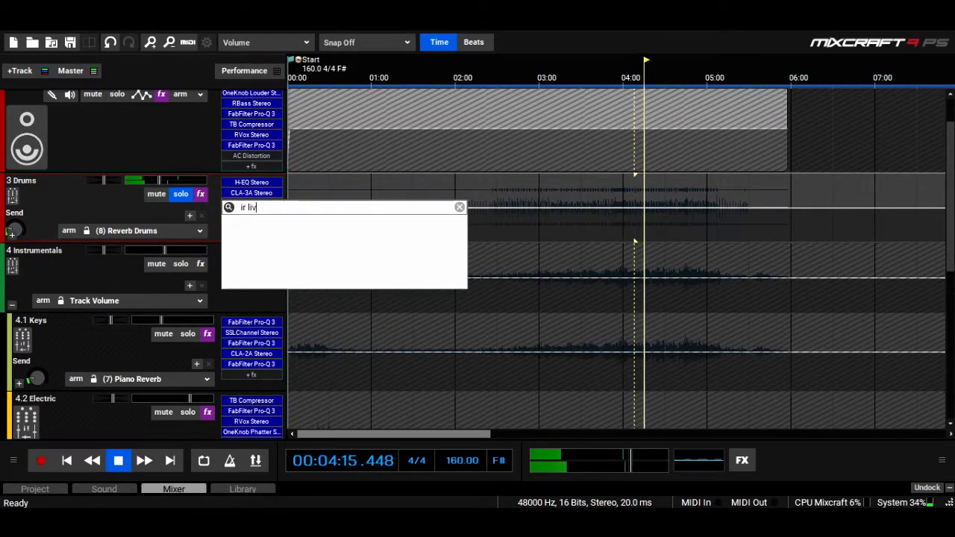
key(BackSpace)
key(BackSpace)
key(BackSpace)
key(BackSpace)
key(BackSpace)
key(BackSpace)
text(live)
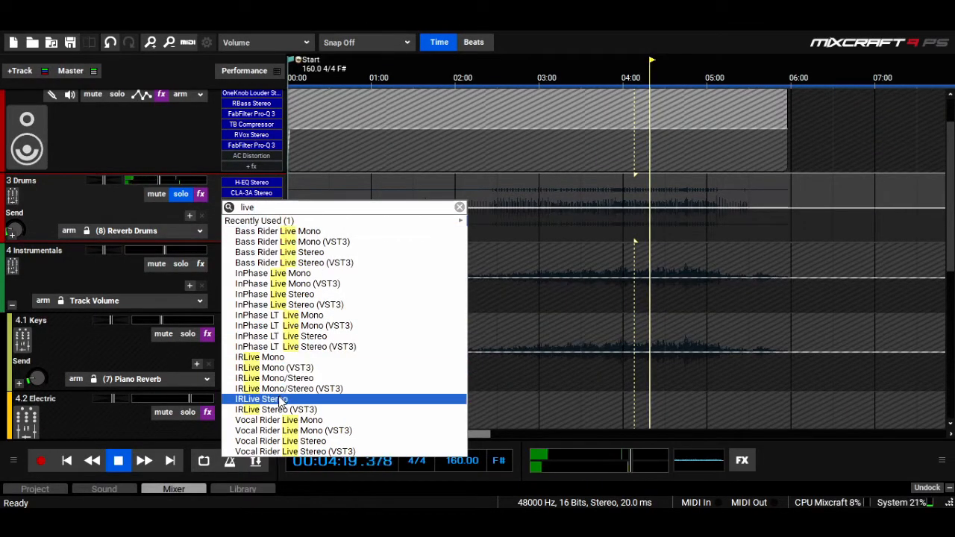
click(280, 399)
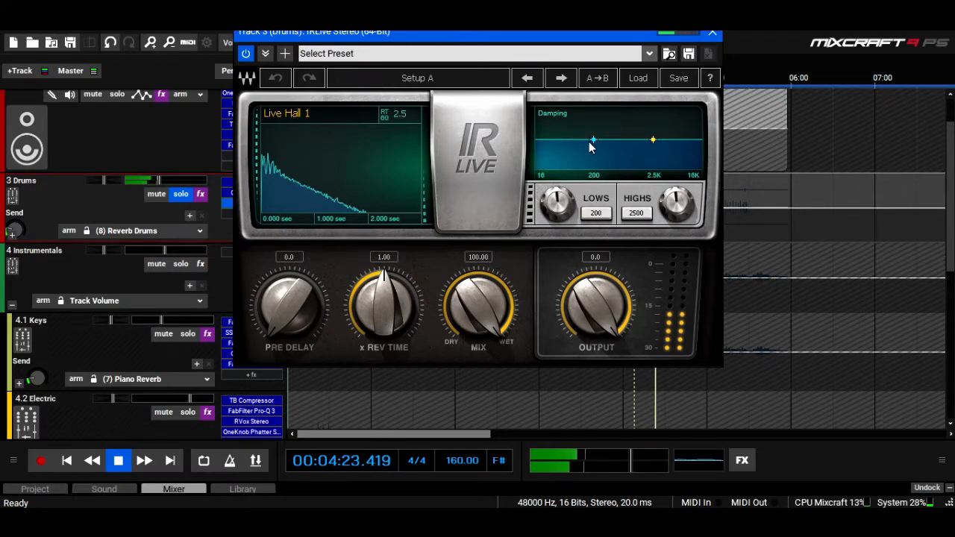
- Roll off the IRLive reverb's damping below 116 Hz and above 9428 Hz, and raise its reverb time to 1.37
drag(593, 141, 581, 167)
drag(653, 140, 683, 165)
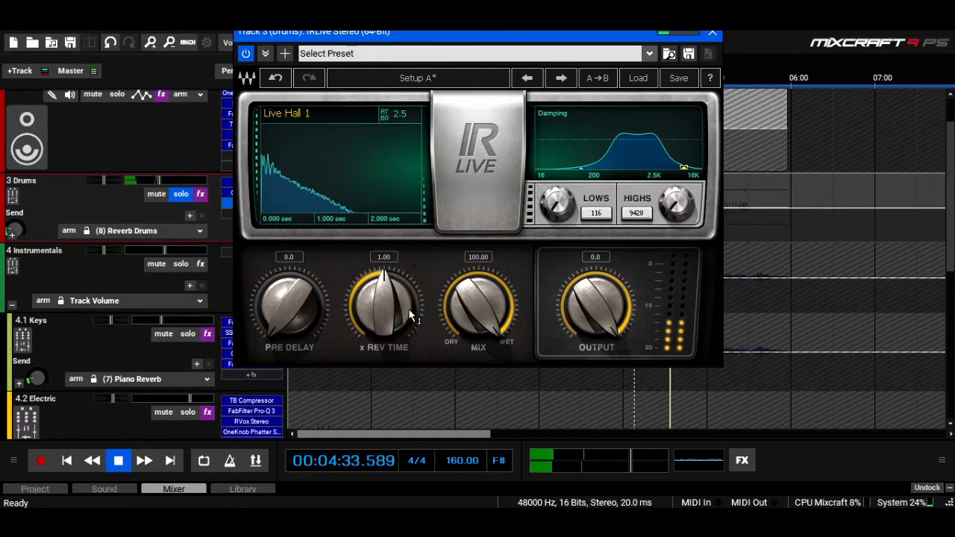
mouse_move(380, 310)
mouse_down()
mouse_move(380, 287)
mouse_move(380, 320)
mouse_move(380, 311)
mouse_up()
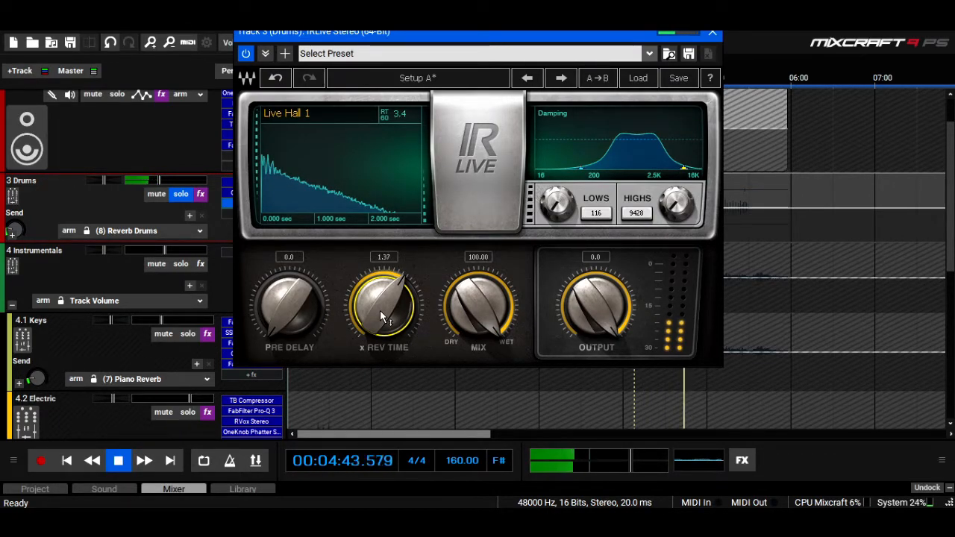
- Set the IRLive reverb time to 1.35, reduce its wet mix to 7.20 and unsolo the Drums track
drag(477, 305, 478, 374)
drag(478, 302, 477, 310)
drag(377, 317, 377, 322)
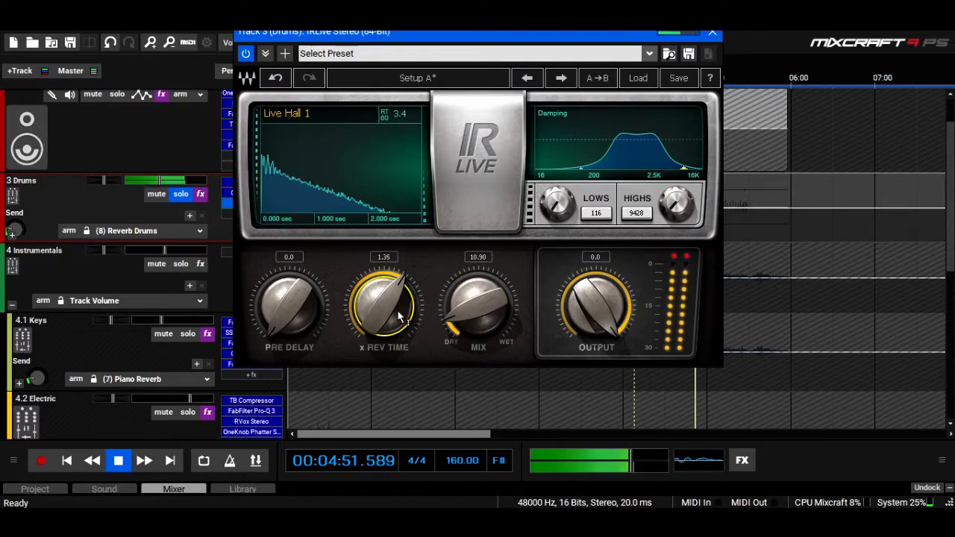
drag(478, 306, 478, 313)
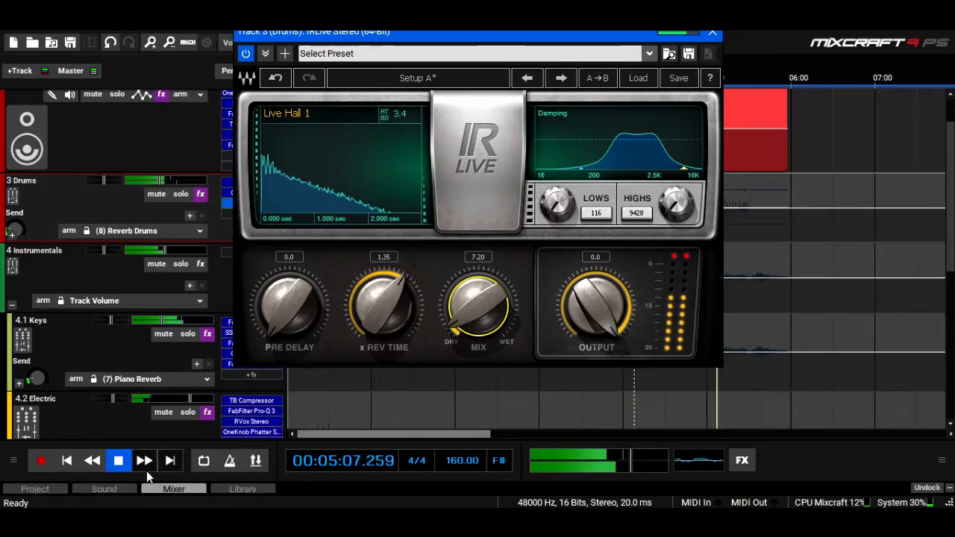
- Close the IRLive window and audition the drums in the full mix, replaying from about 3:19
click(121, 461)
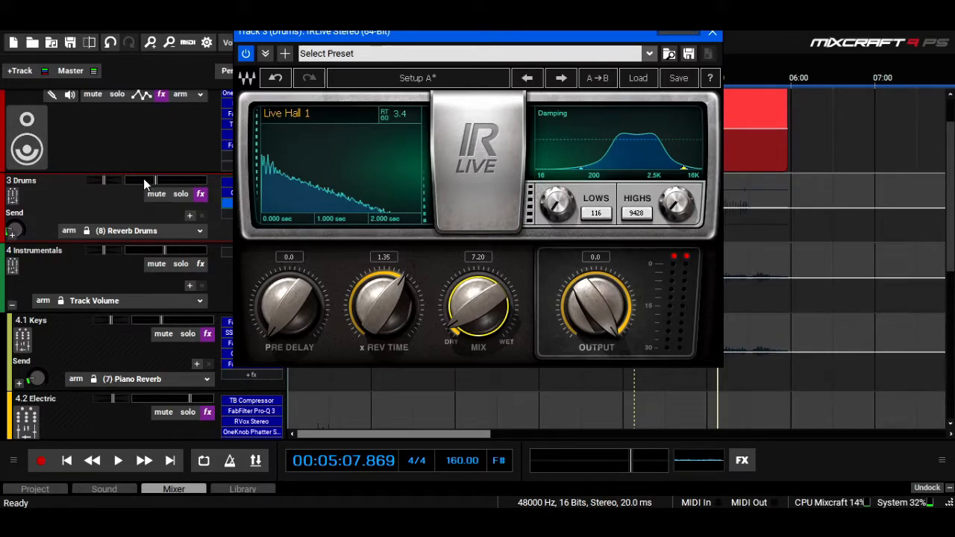
click(118, 460)
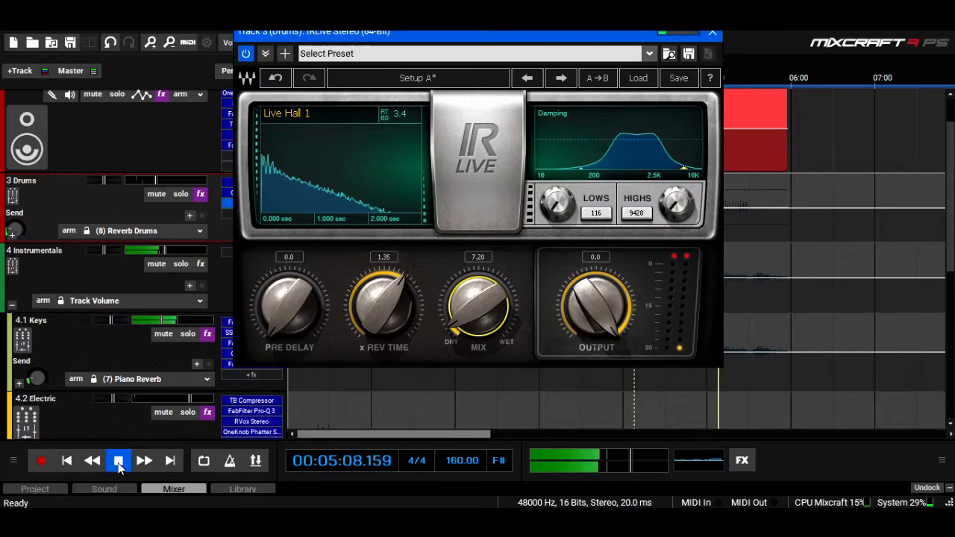
click(713, 32)
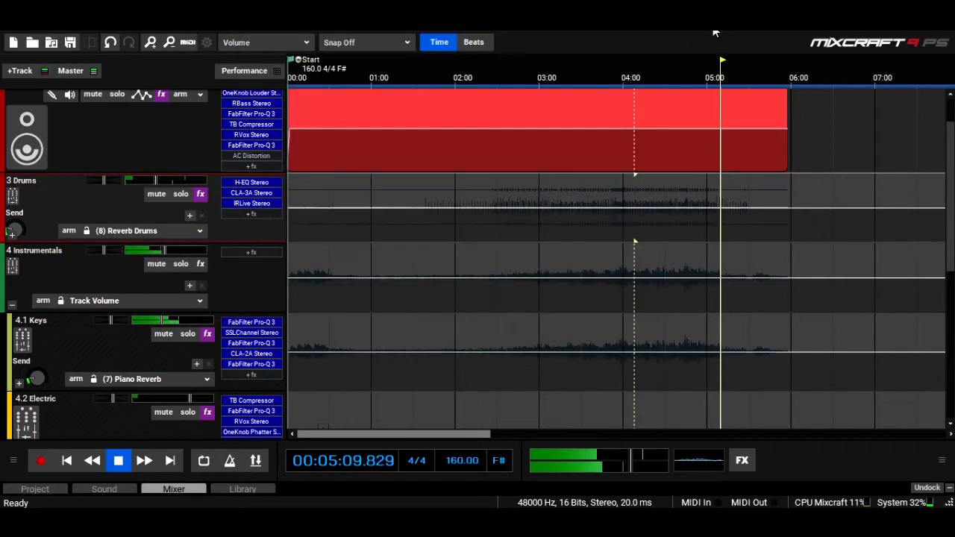
click(591, 72)
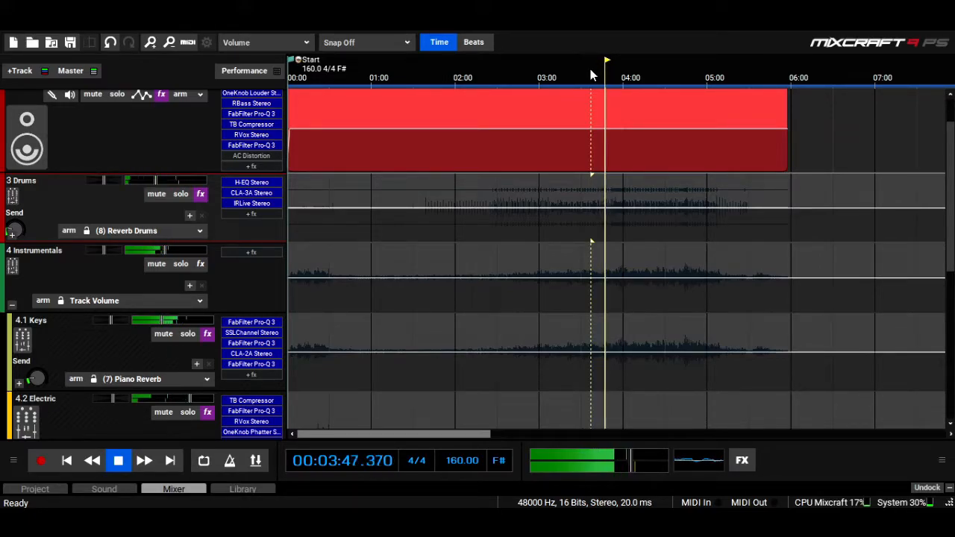
key(space)
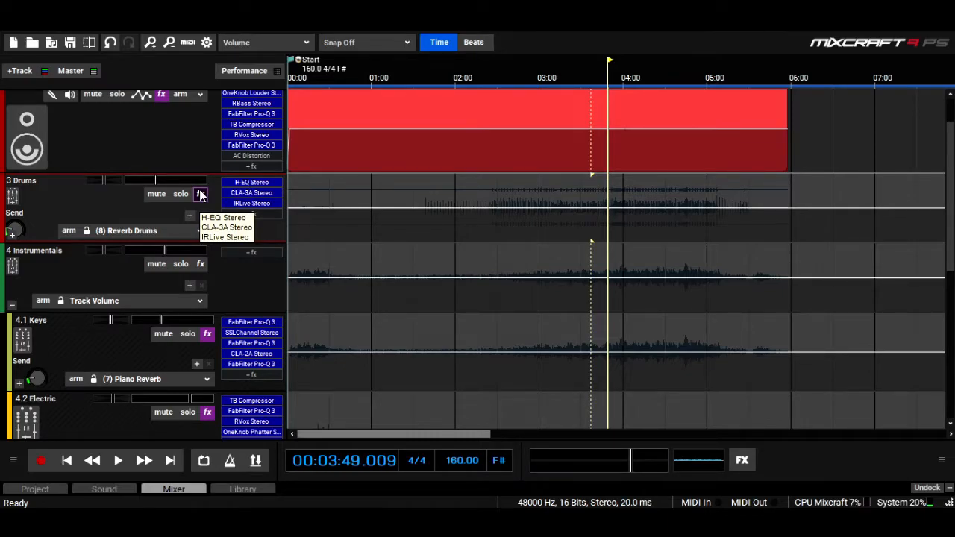
click(566, 74)
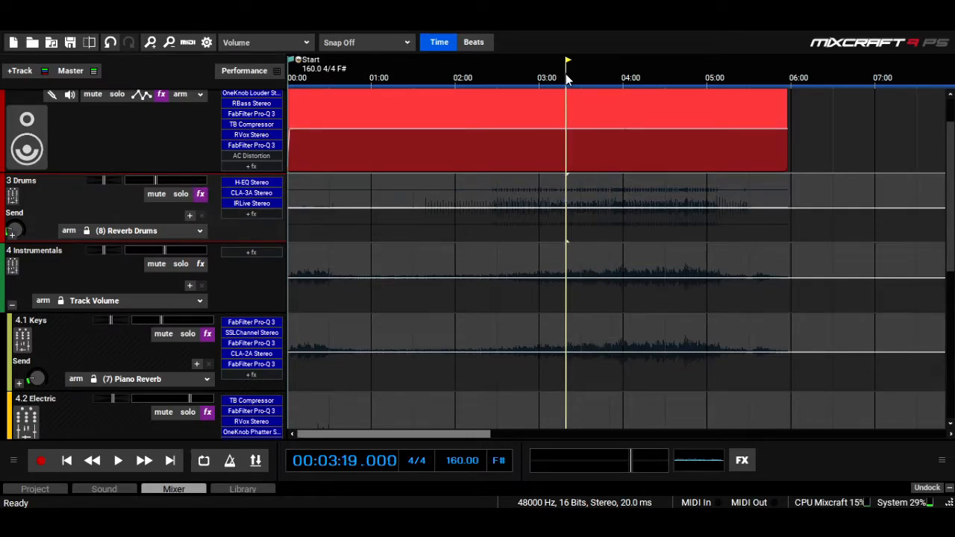
key(space)
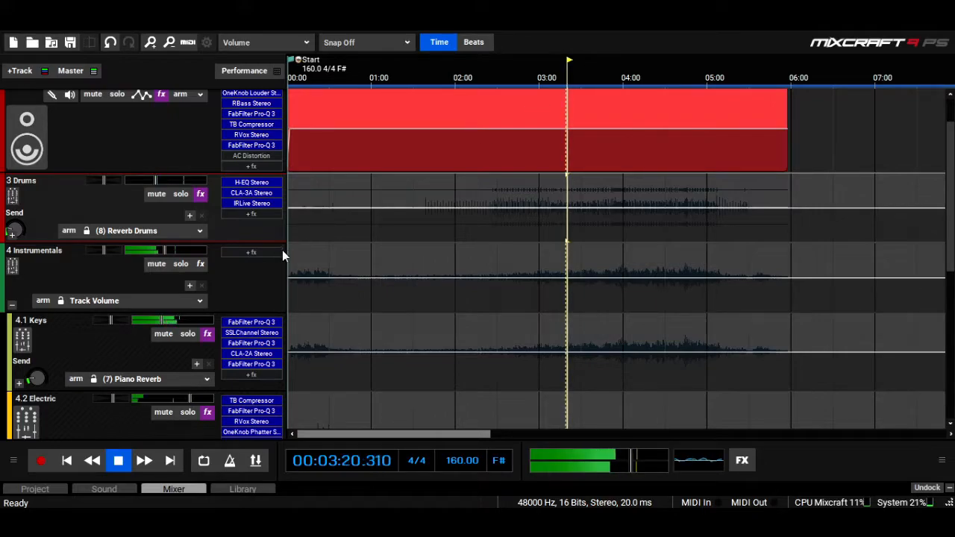
click(265, 215)
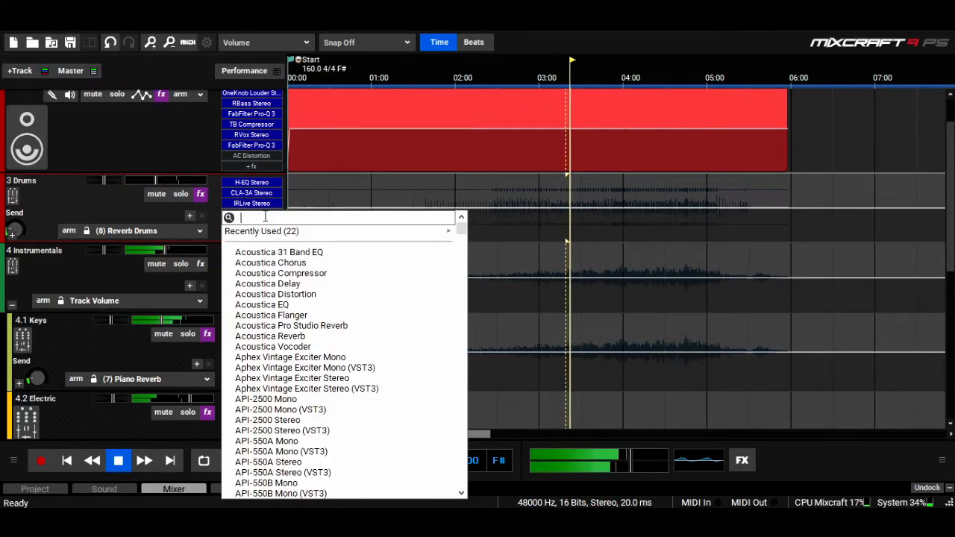
click(154, 183)
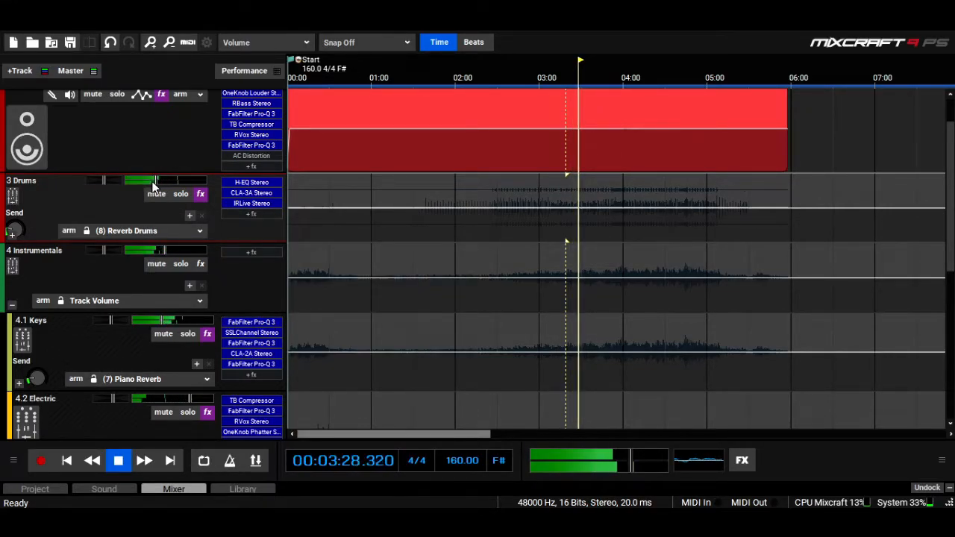
click(243, 213)
text(rbas)
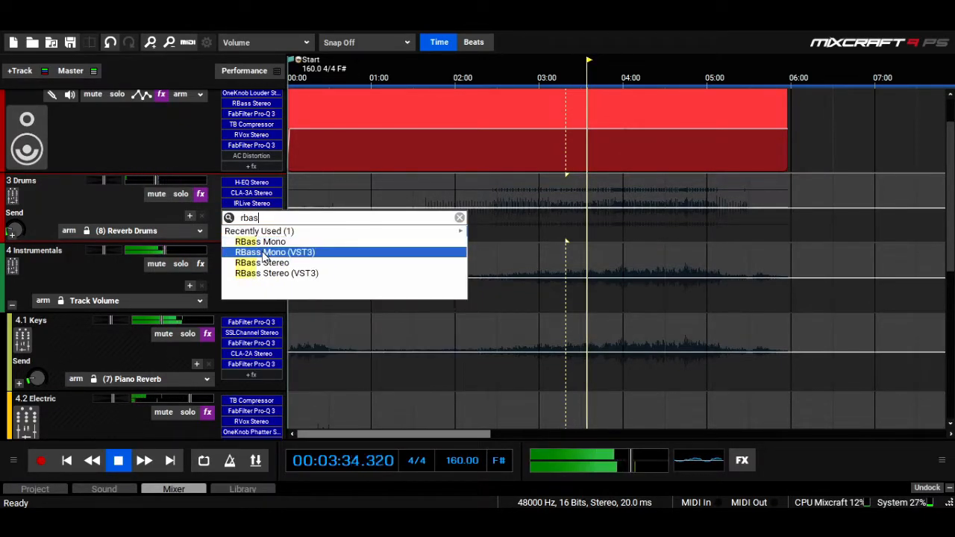
click(117, 463)
click(117, 464)
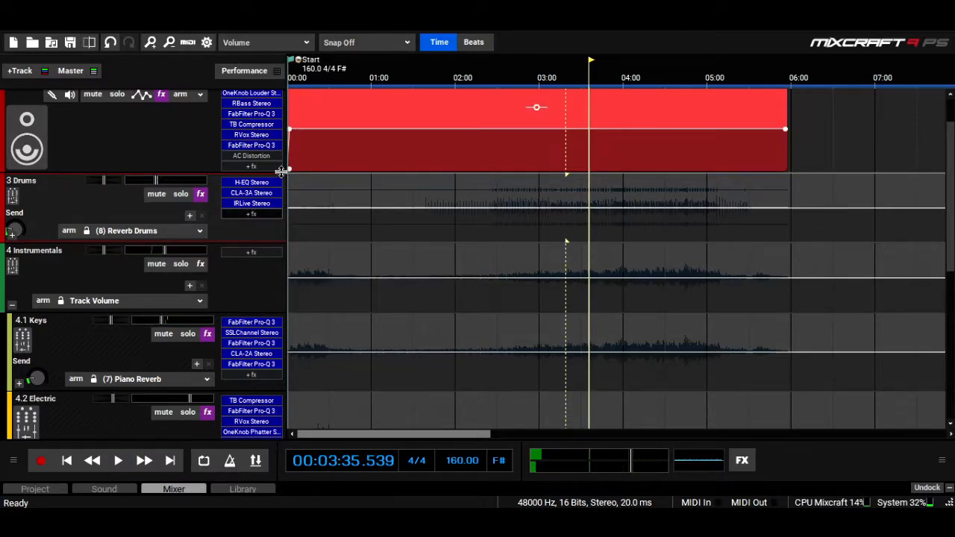
- Insert the RBass Stereo effect on the Drums track and set its frequency to 55 Hz
click(247, 213)
text(r)
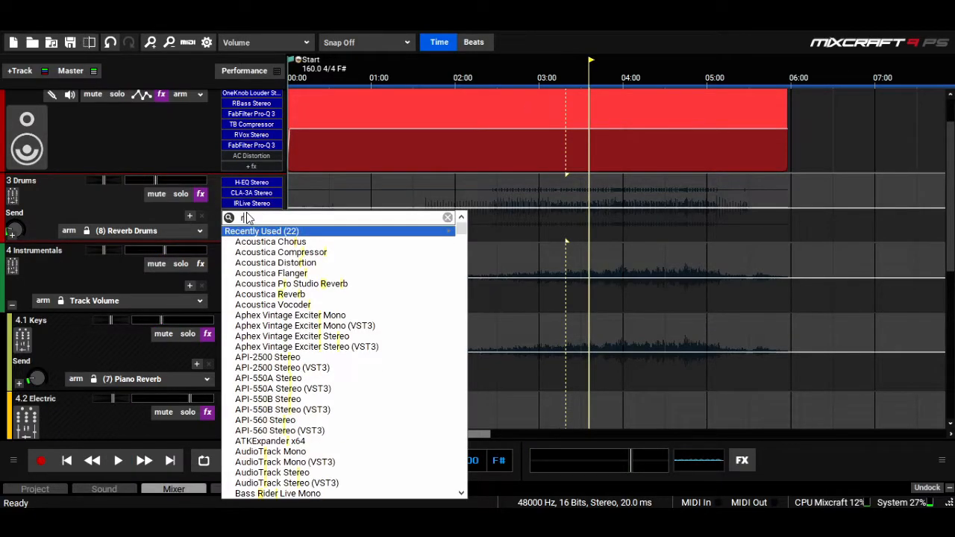
text(bas)
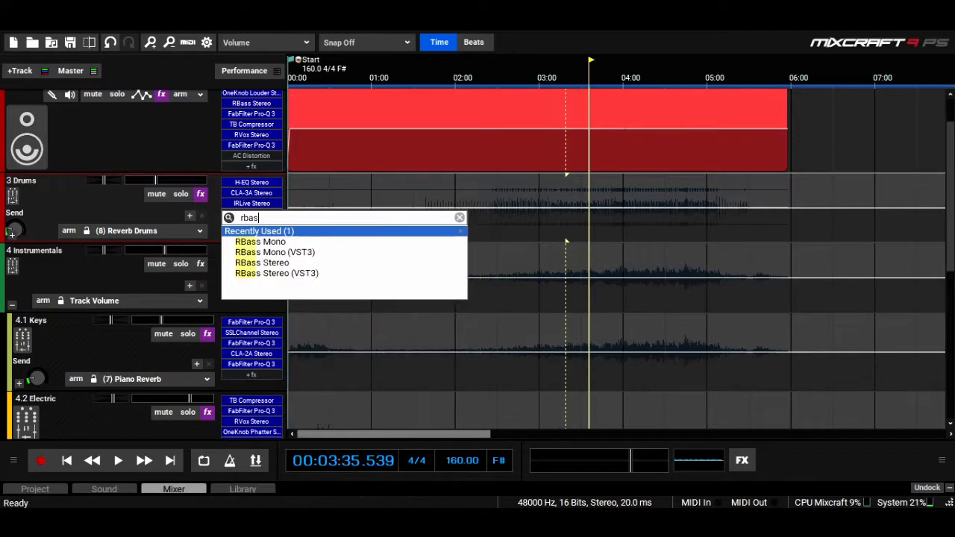
click(249, 263)
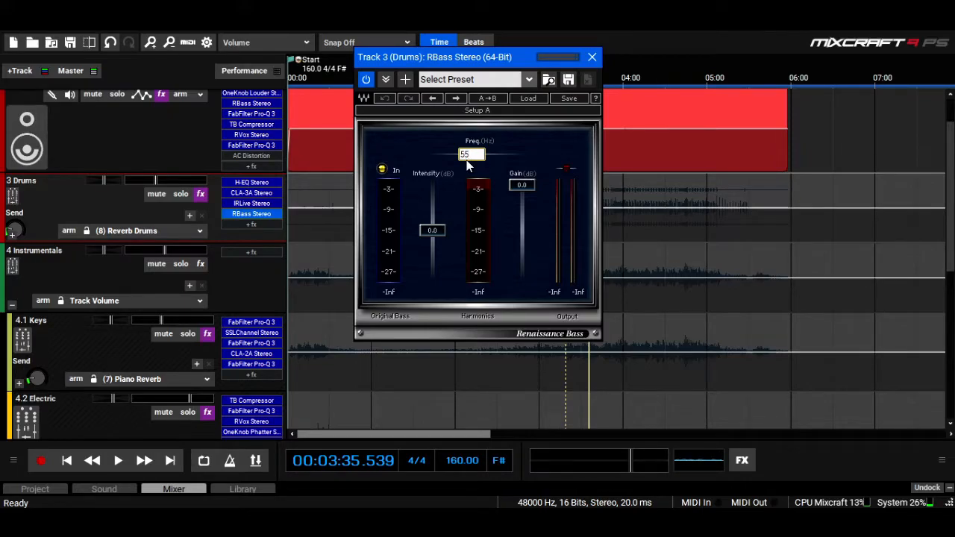
key(Return)
- Drop the RBass intensity to -24.0 dB, raise it gradually during playback to -8.9 dB, and close the effect
drag(428, 233, 432, 276)
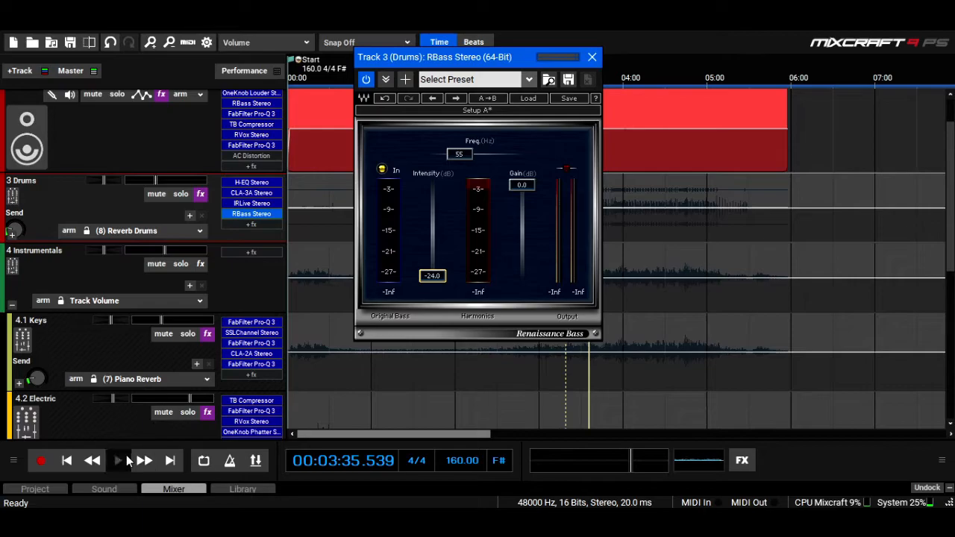
click(124, 458)
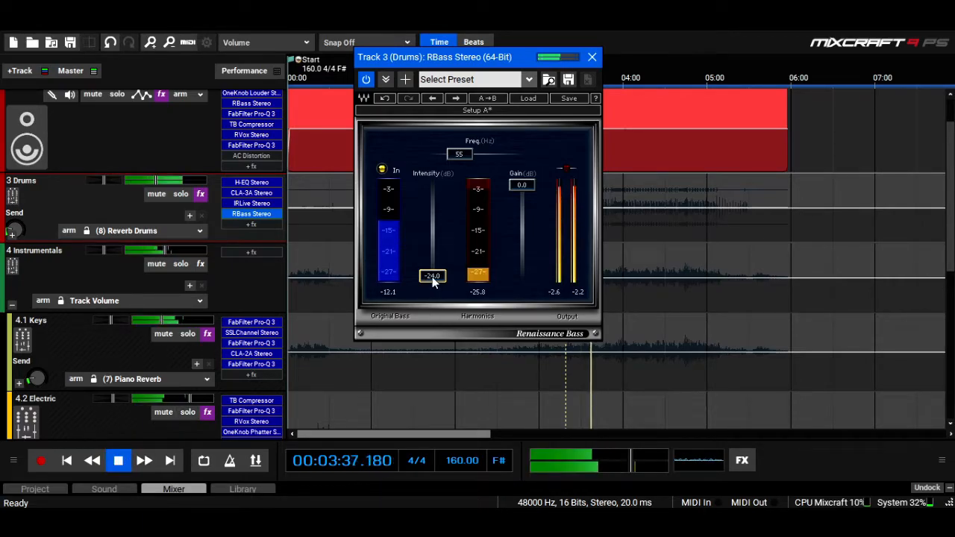
drag(432, 277, 434, 267)
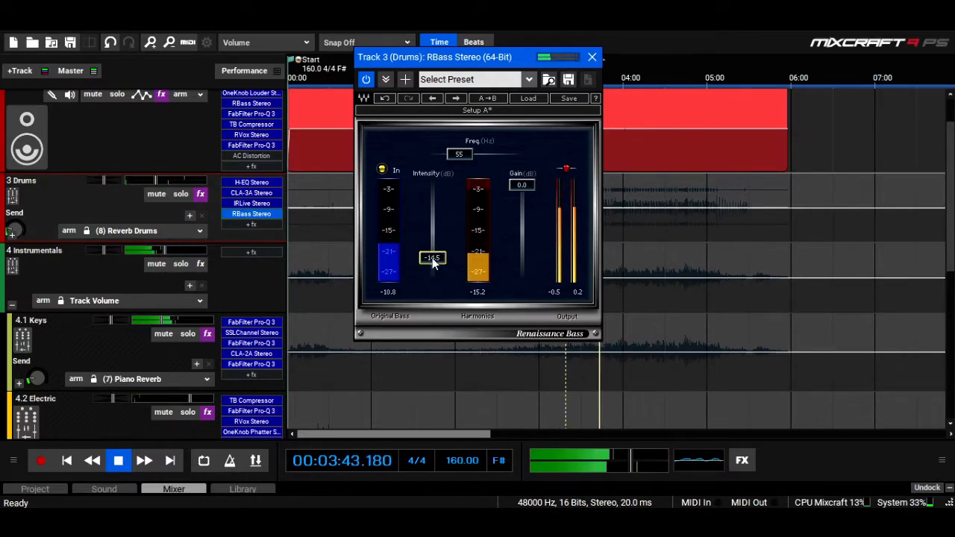
drag(432, 258, 433, 253)
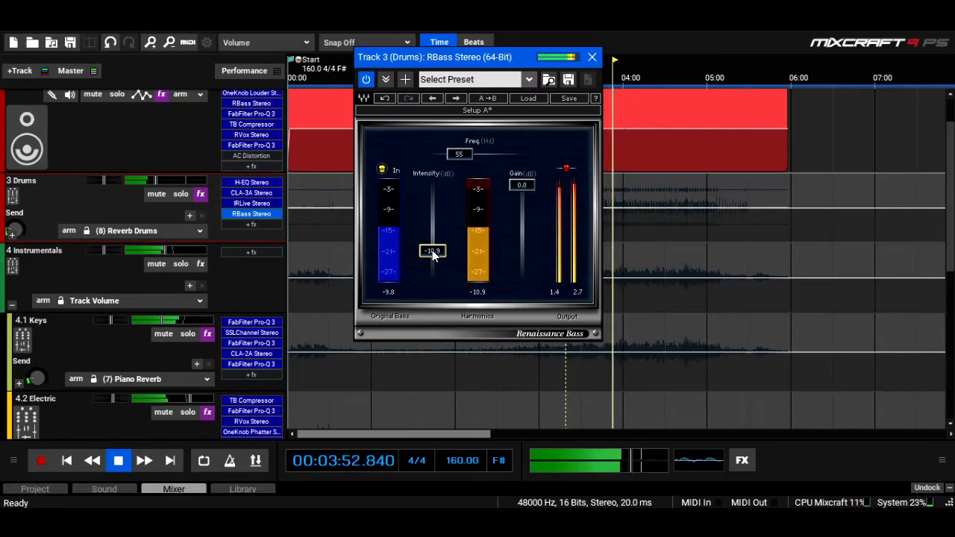
drag(433, 256, 433, 247)
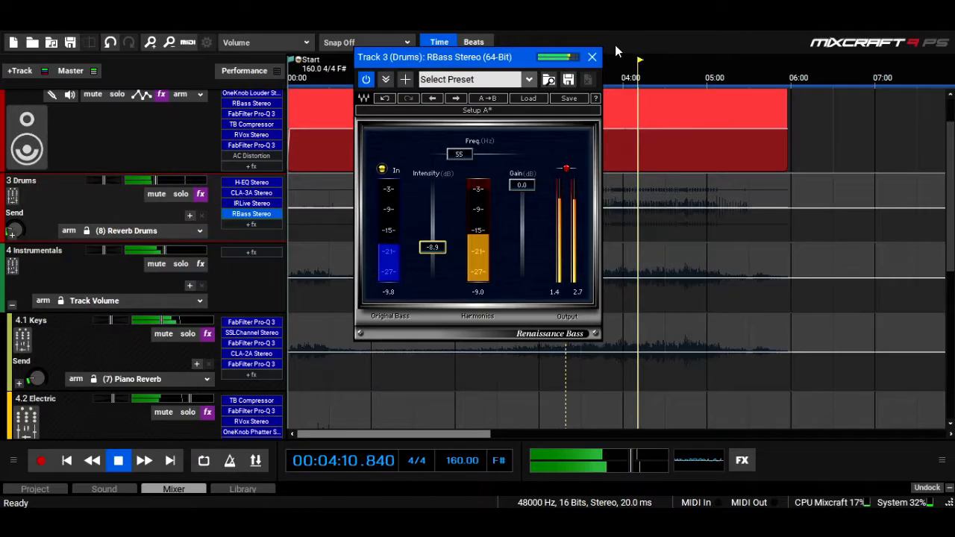
click(592, 57)
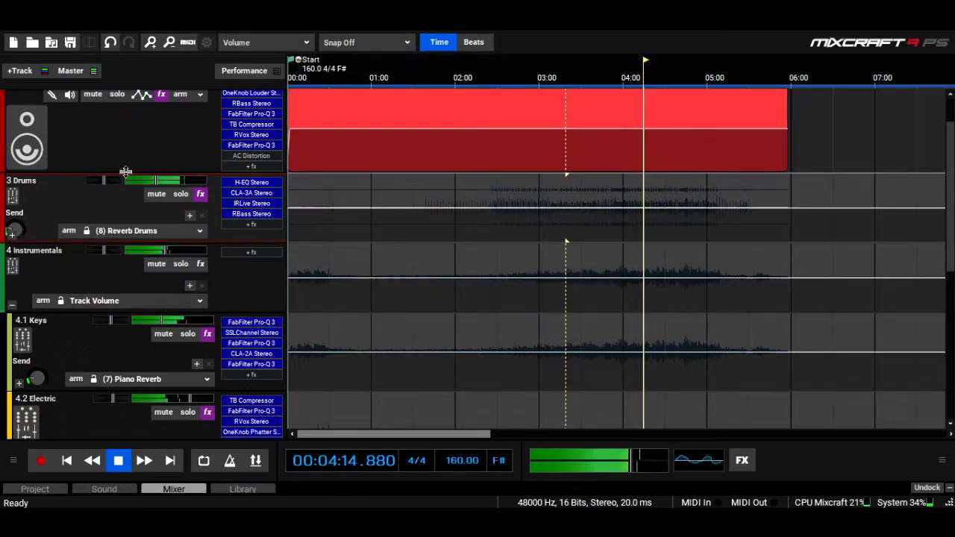
- Collapse the Instrumentals submix, solo the Drums track and play it back briefly
click(12, 306)
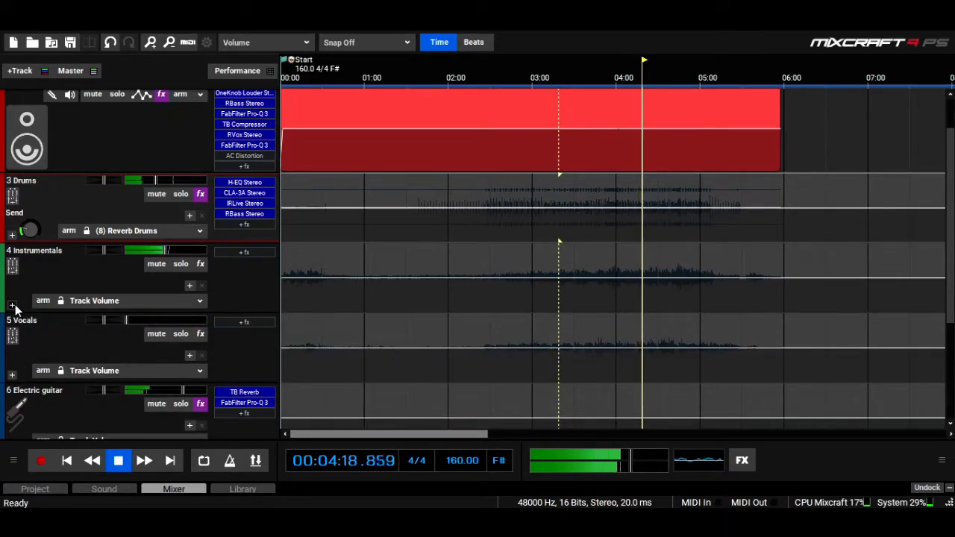
key(space)
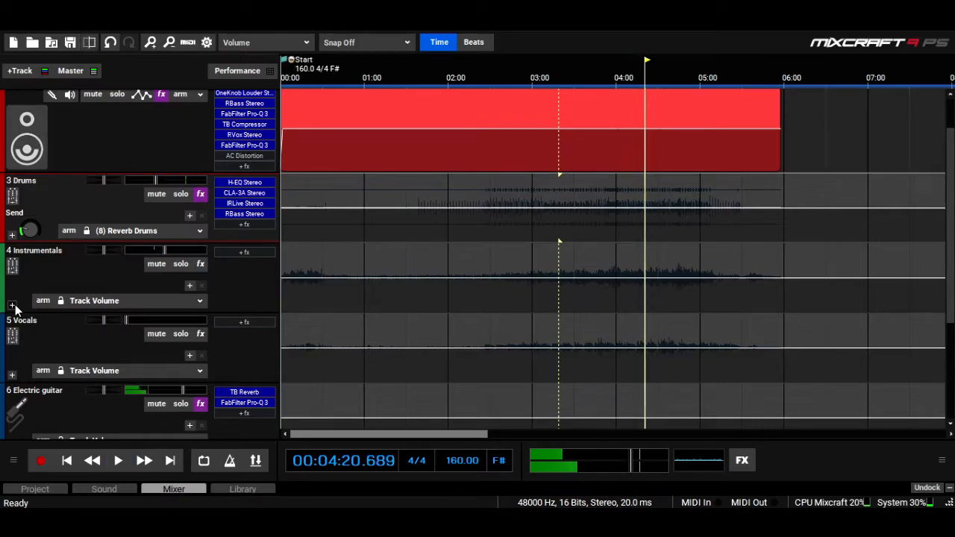
click(245, 224)
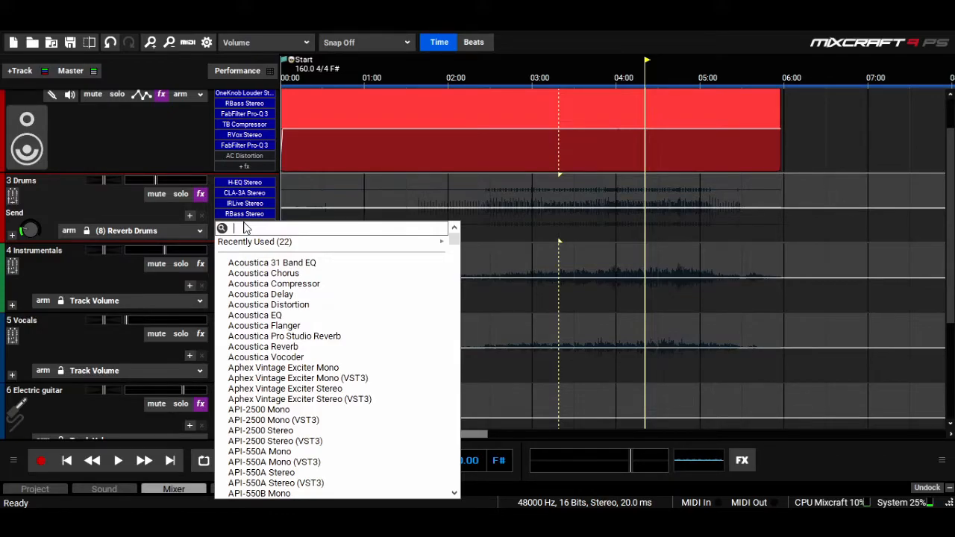
click(182, 198)
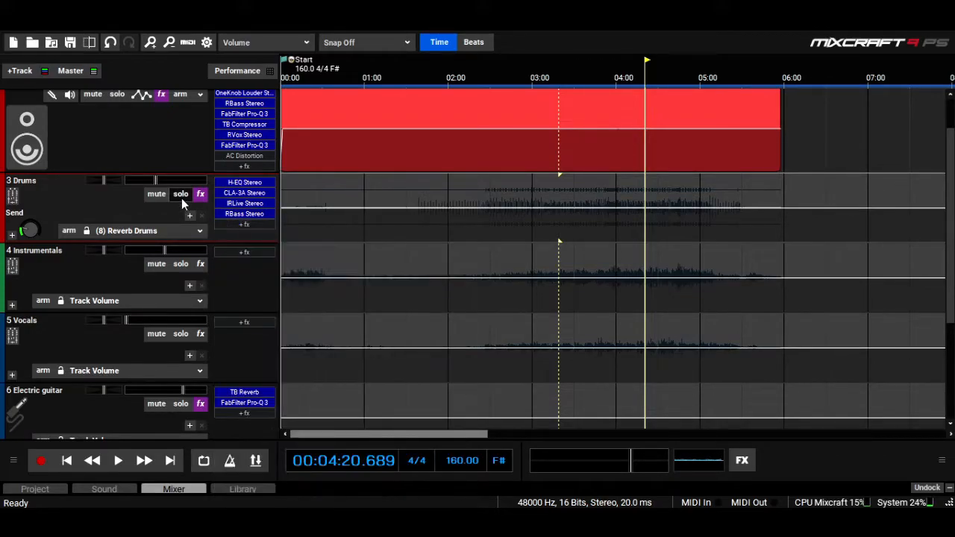
click(181, 197)
key(space)
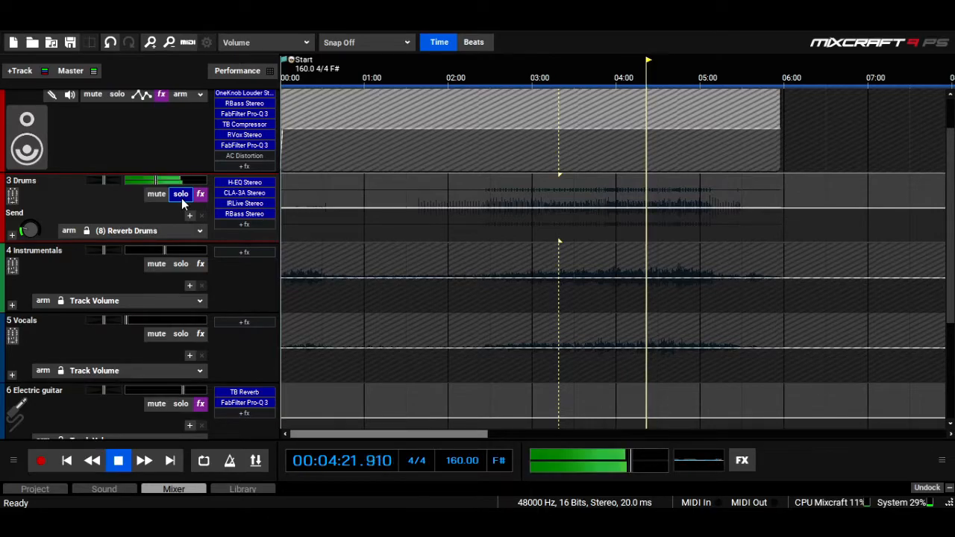
key(space)
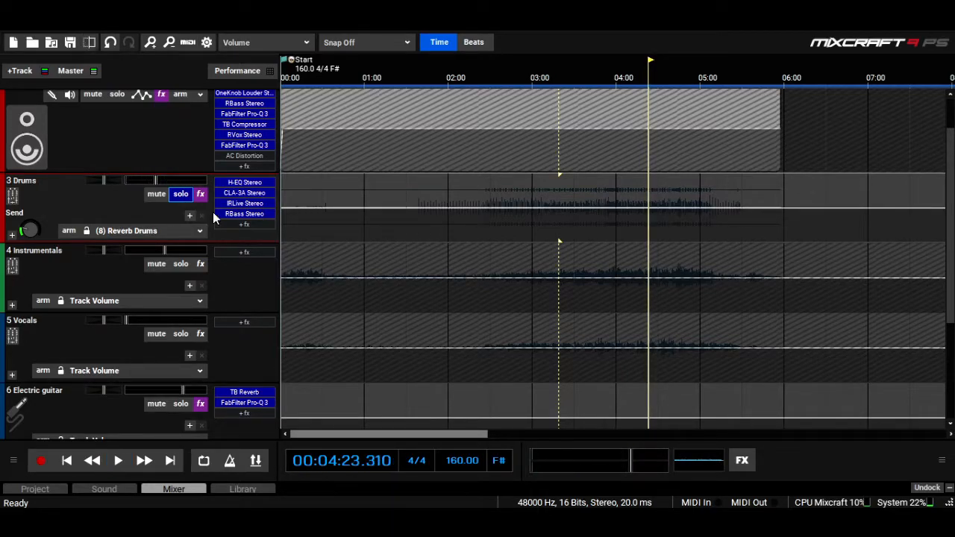
- Insert the iZotope Ozone 5 Imager effect on the Drums track after RBass
click(244, 225)
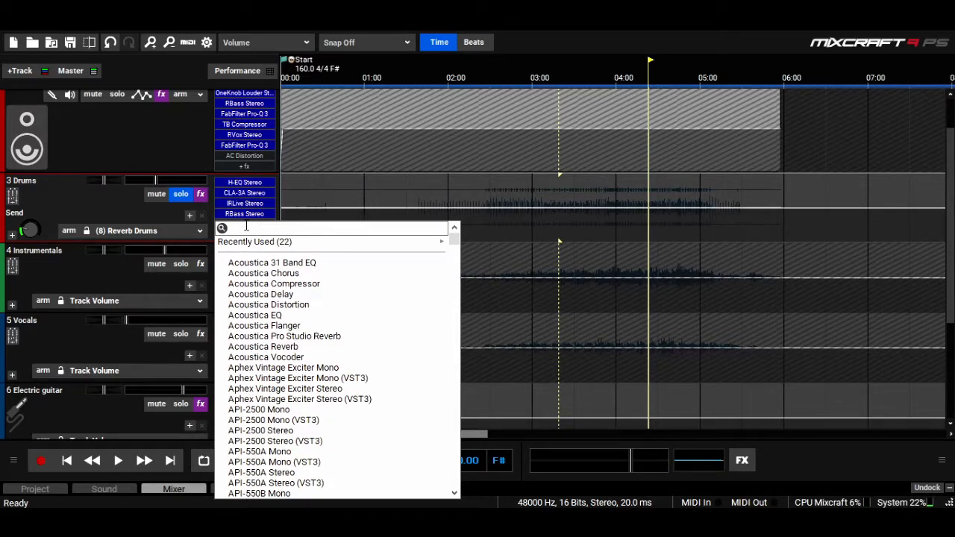
text(ozo)
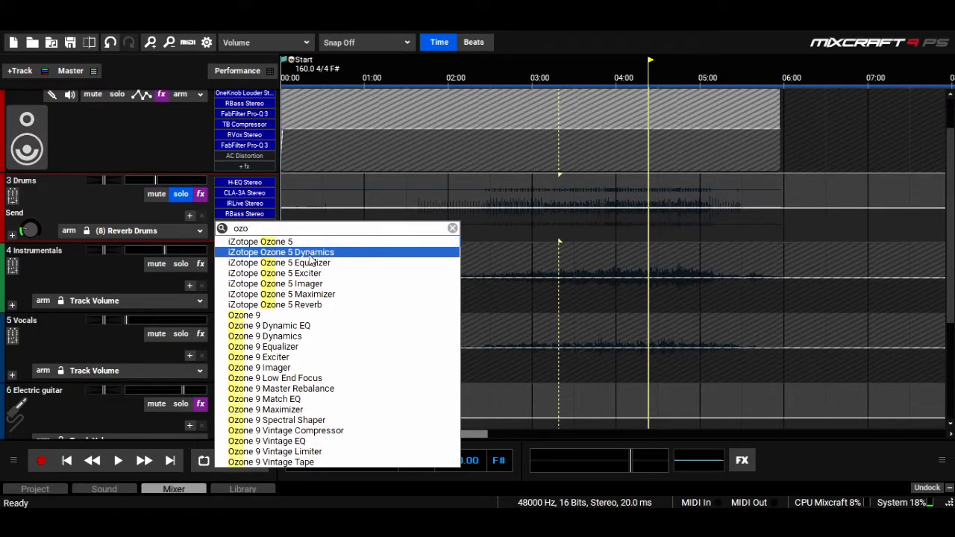
click(317, 284)
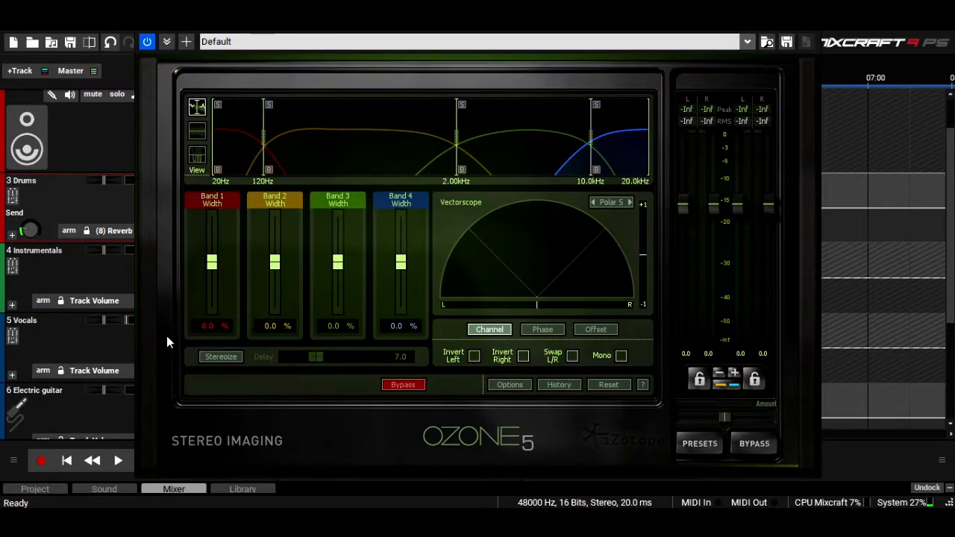
- With the soloed drums playing, lower the Imager's crossover between bands 3 and 4 to 6.46 kHz and solo band 4
drag(301, 35, 444, 150)
click(568, 67)
key(space)
drag(552, 137, 438, 39)
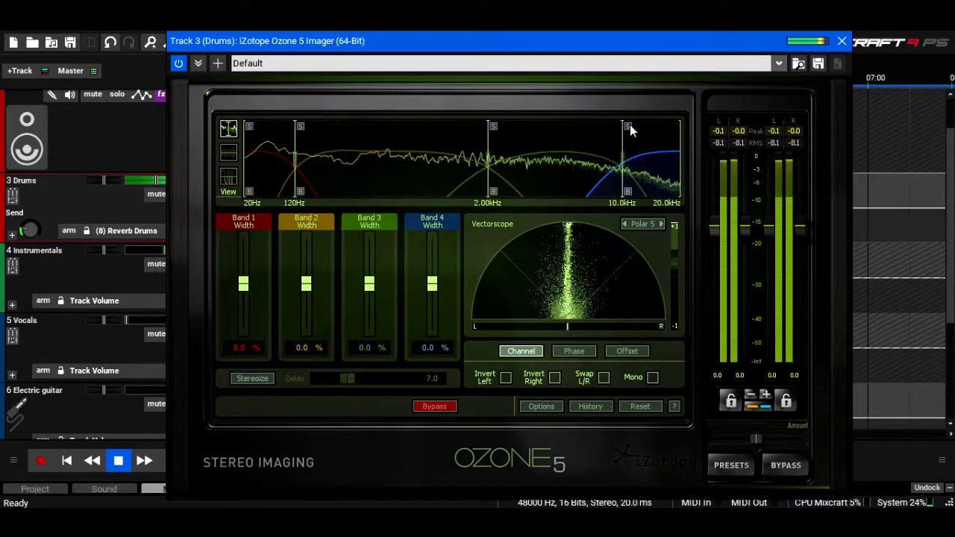
drag(629, 127, 589, 152)
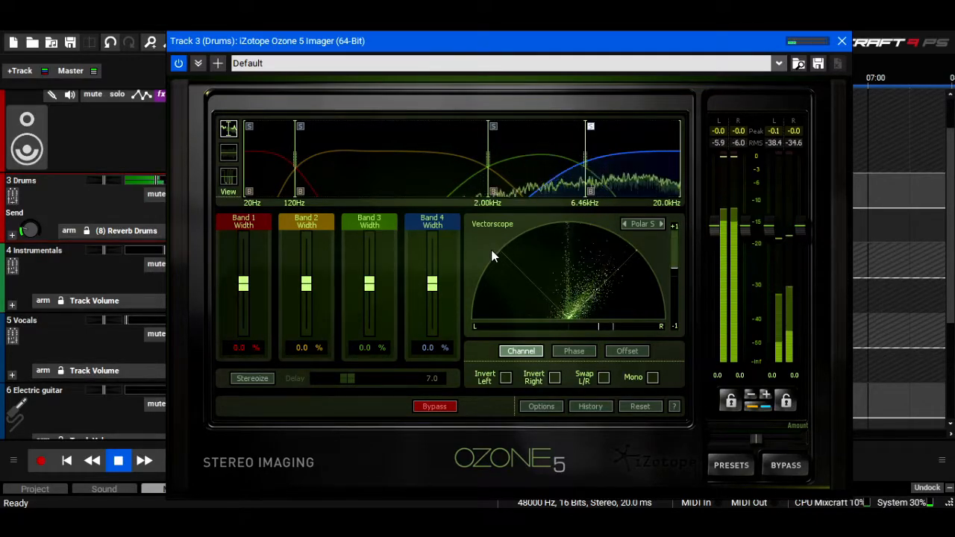
- Set the Imager's Band 4 width to -100.0 %, and solo Band 1 to set its width to -100.0 % too
drag(432, 284, 443, 401)
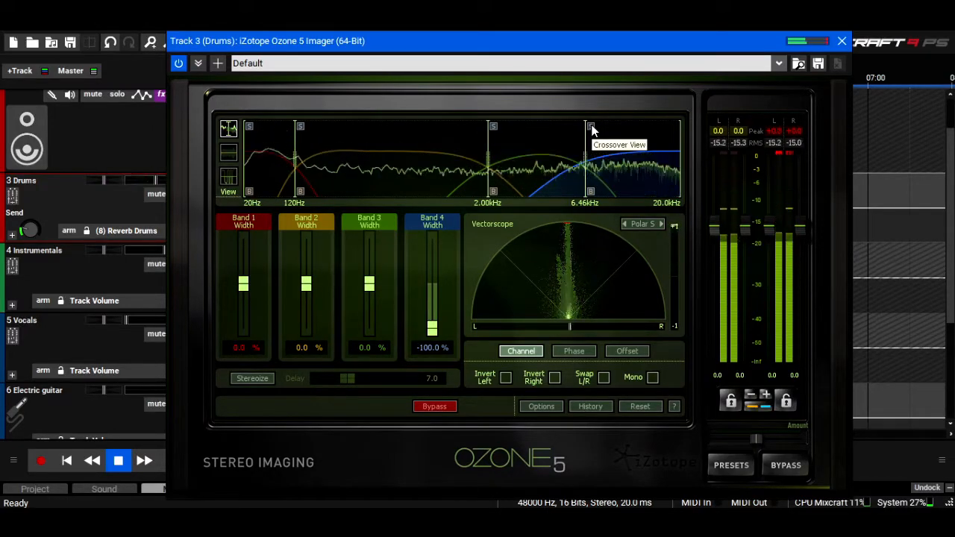
click(250, 128)
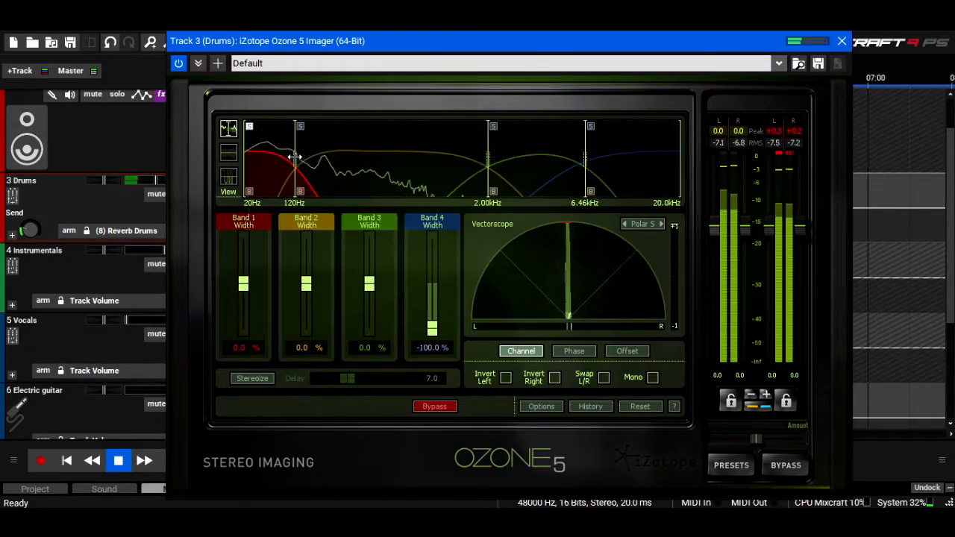
drag(245, 285, 244, 440)
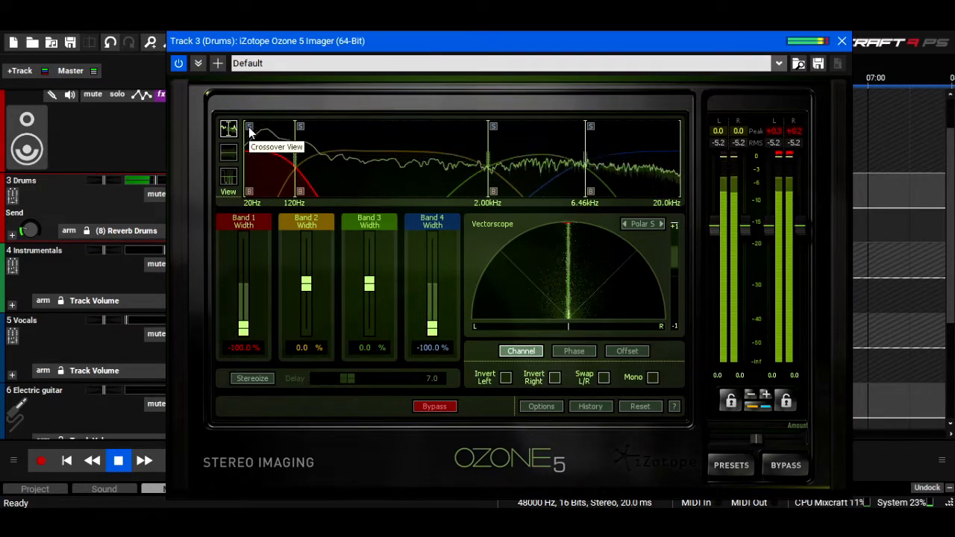
- Compare the drums with the Imager switched off and on again, and close the effect
click(178, 64)
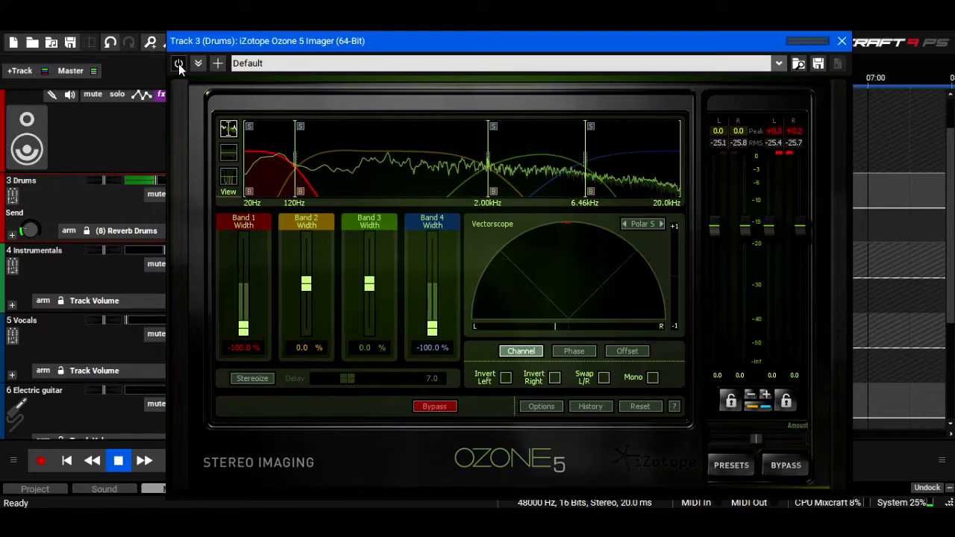
click(178, 64)
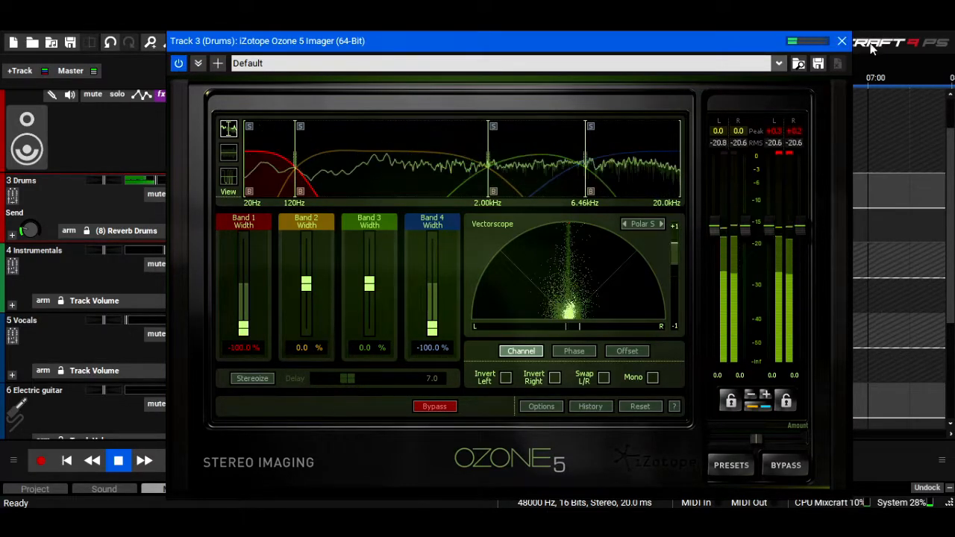
click(849, 43)
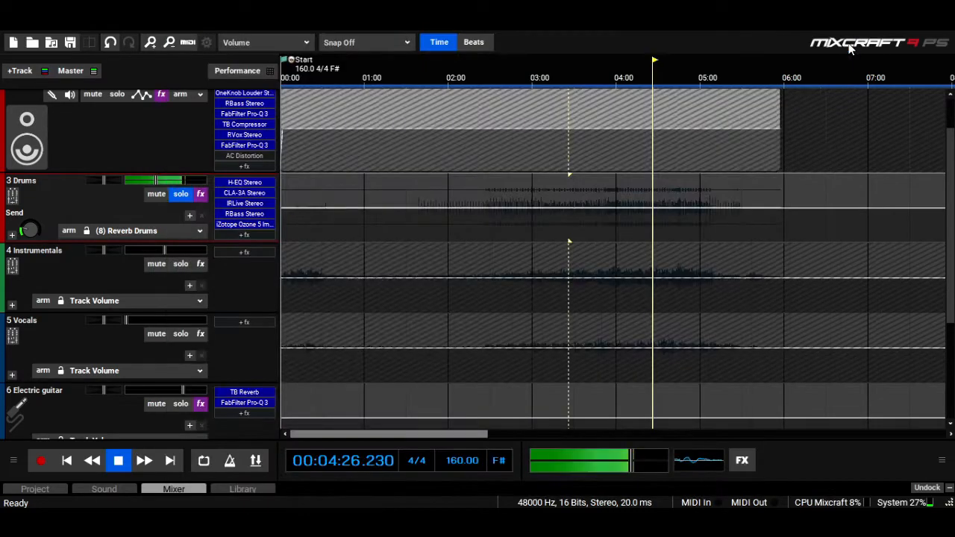
- Review the H-EQ and CLA-3A settings in the Drums track's effect list while the soloed drums play
click(202, 194)
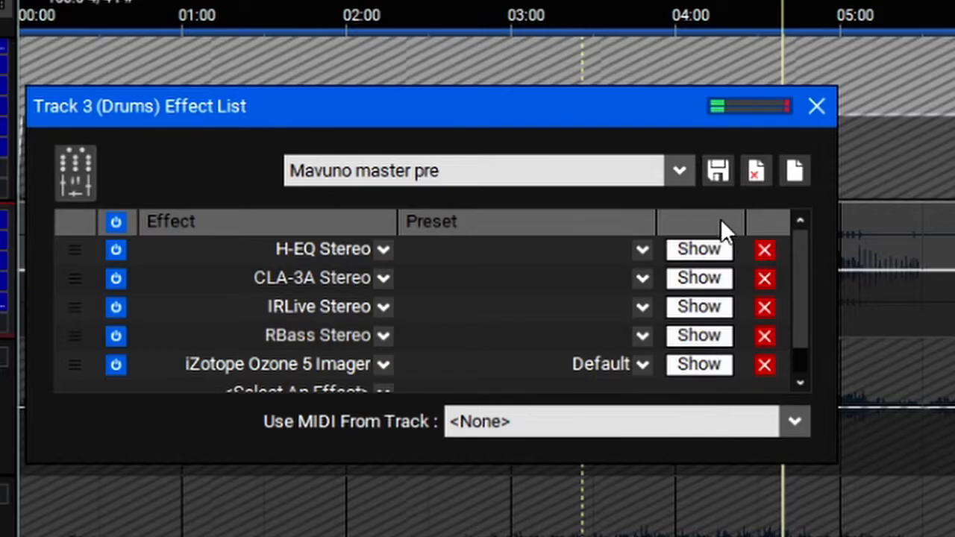
click(702, 250)
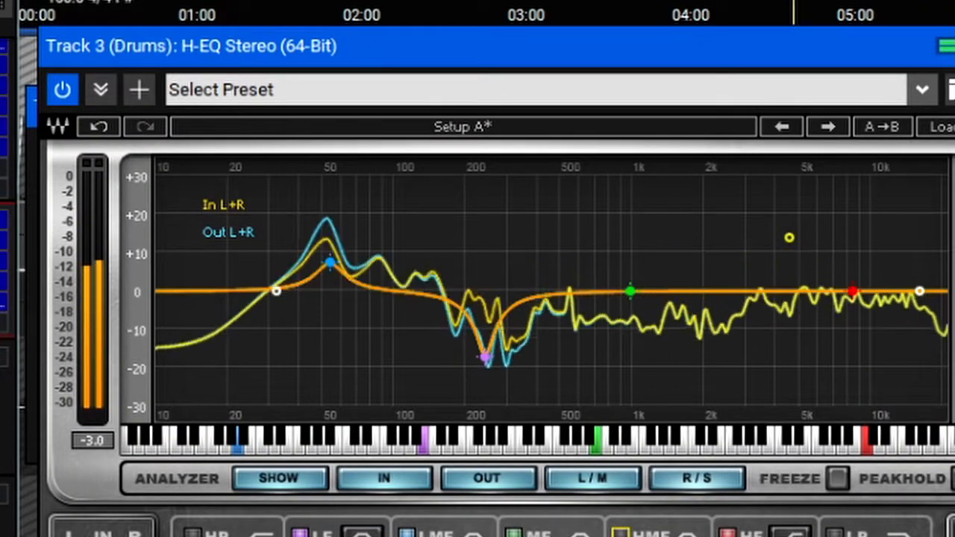
click(954, 47)
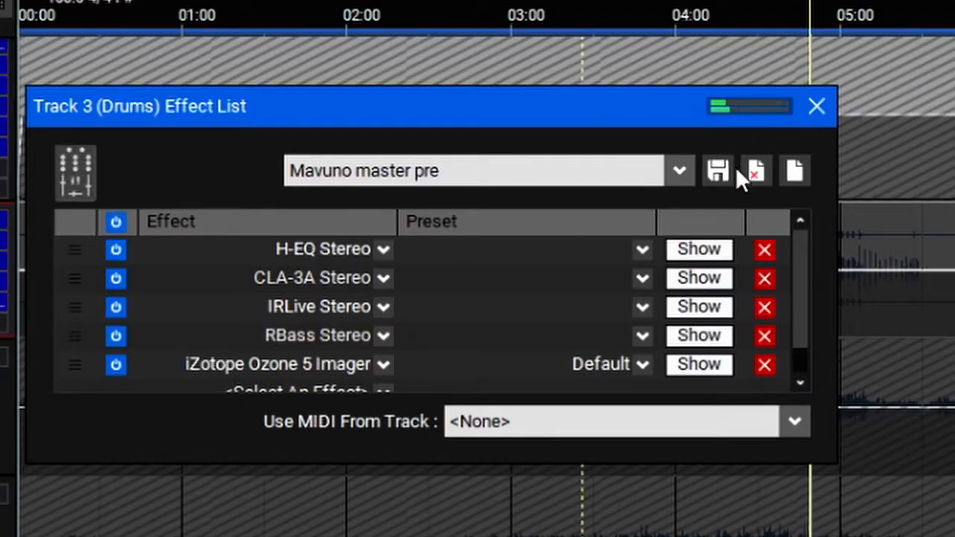
click(699, 249)
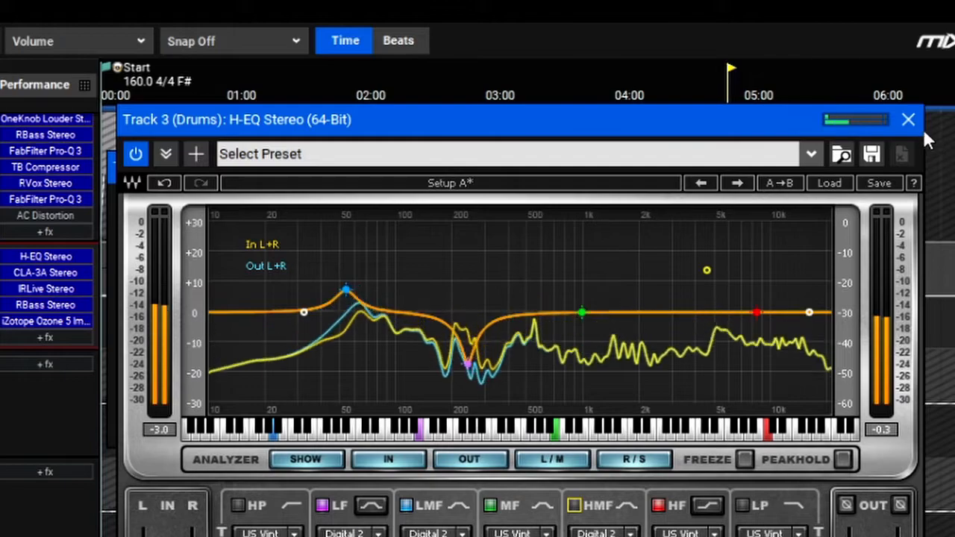
click(913, 121)
click(635, 303)
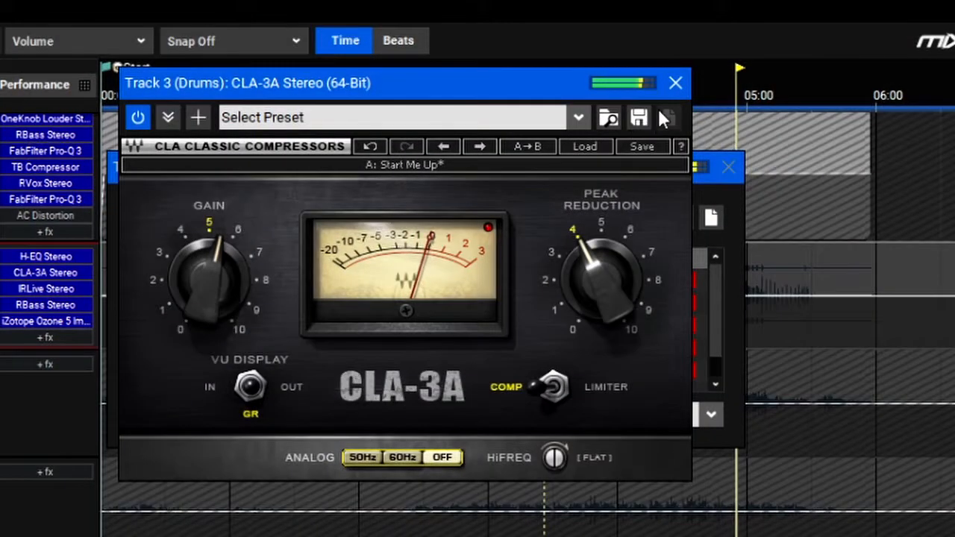
click(676, 83)
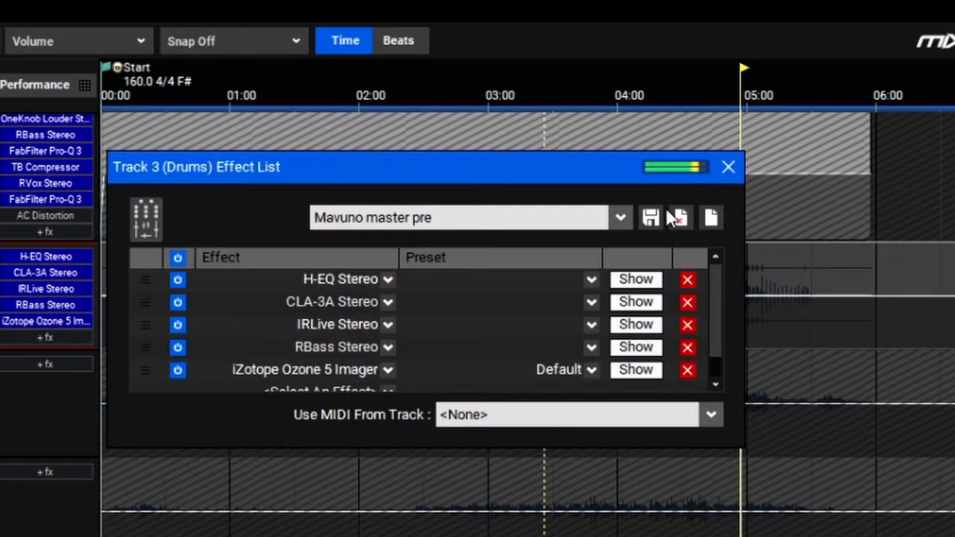
- Review the IRLive, RBass and Ozone 5 Imager settings on the Drums track, replaying from shortly before 5:00
click(631, 325)
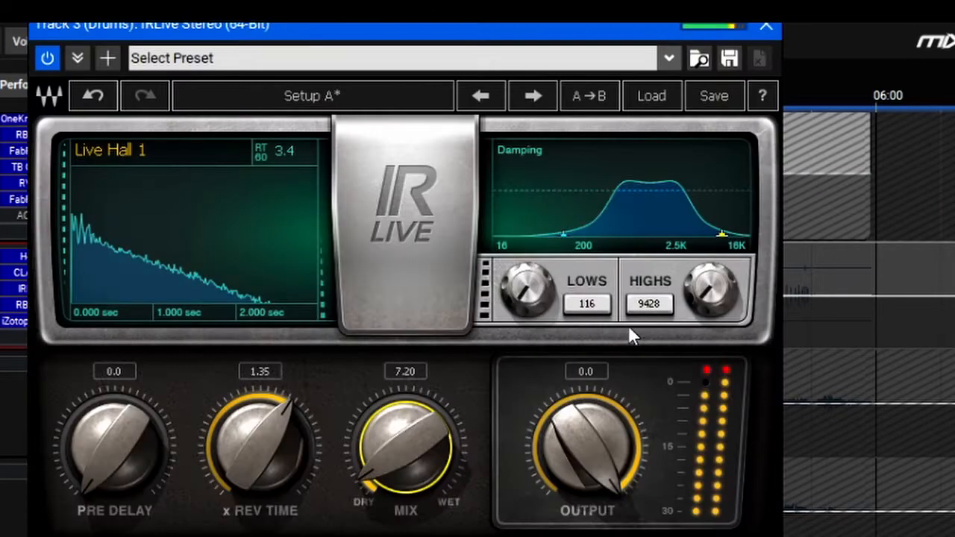
click(759, 30)
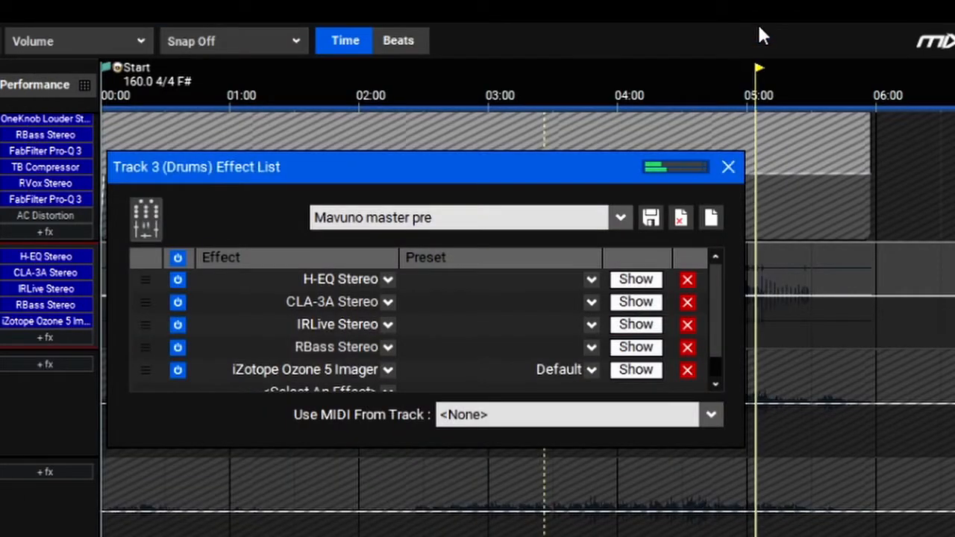
click(635, 348)
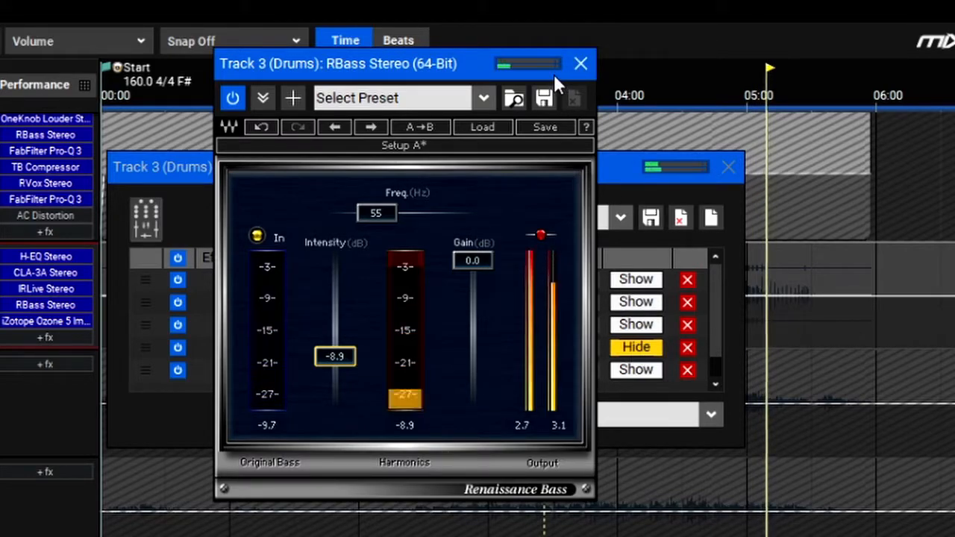
click(718, 80)
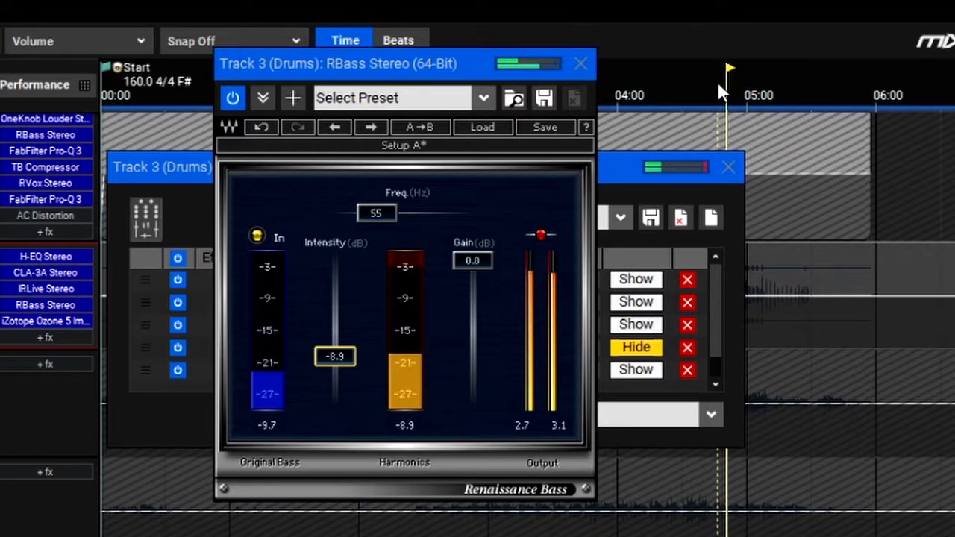
click(581, 64)
click(636, 369)
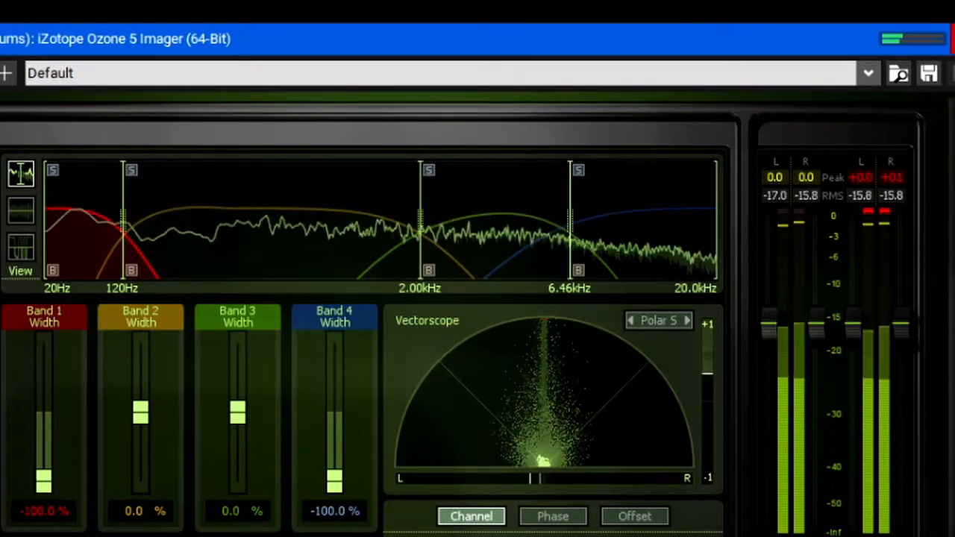
click(953, 39)
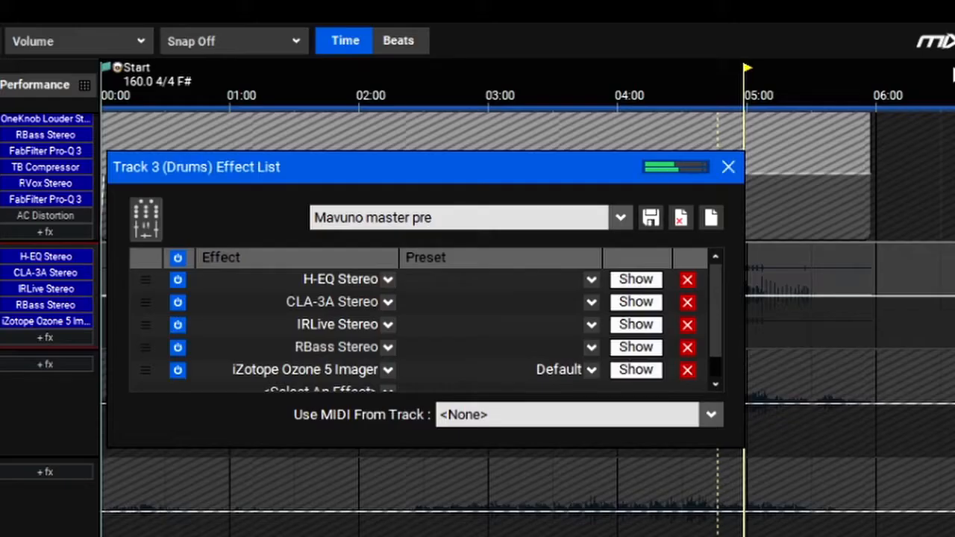
- Add SSLChannel Stereo to the Drums track and move it between RBass and the Ozone 5 Imager in the effect chain
click(355, 393)
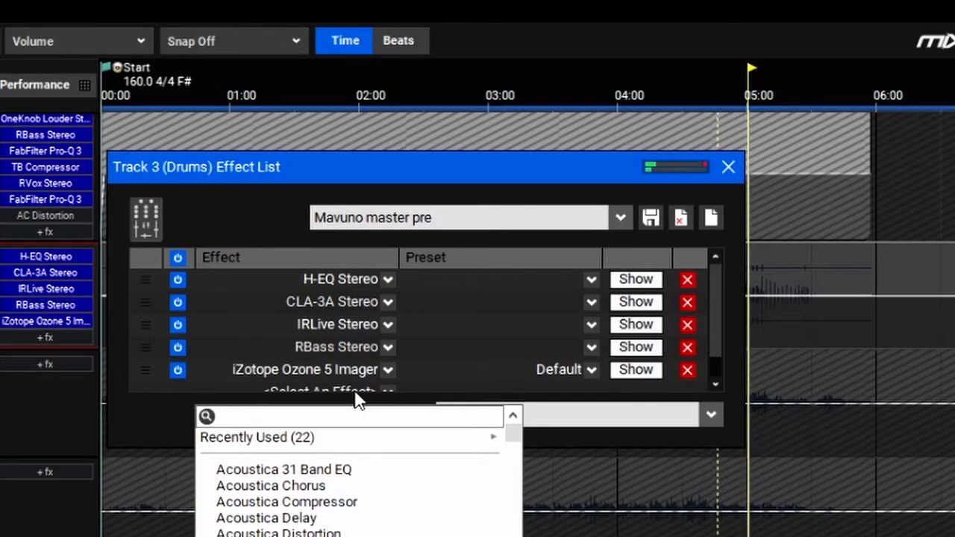
text(ssl)
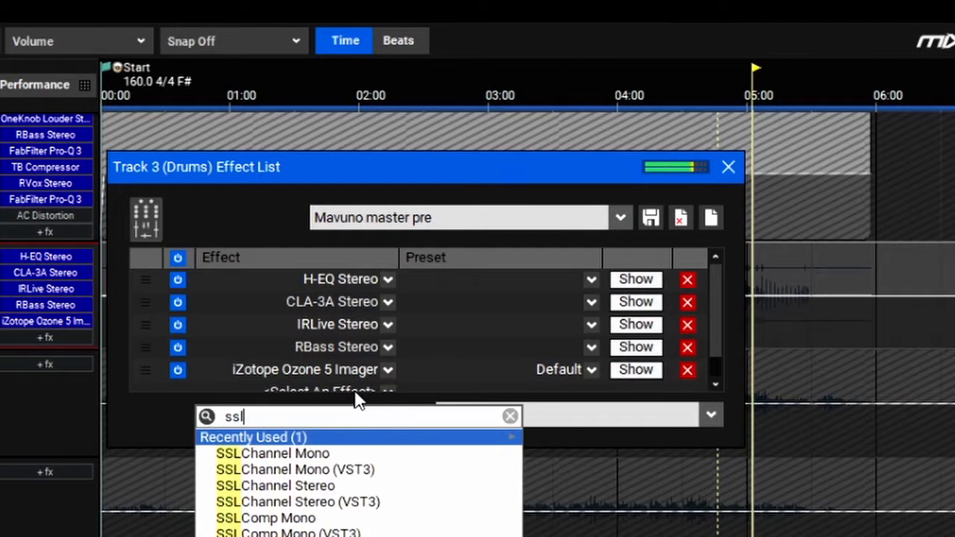
click(309, 486)
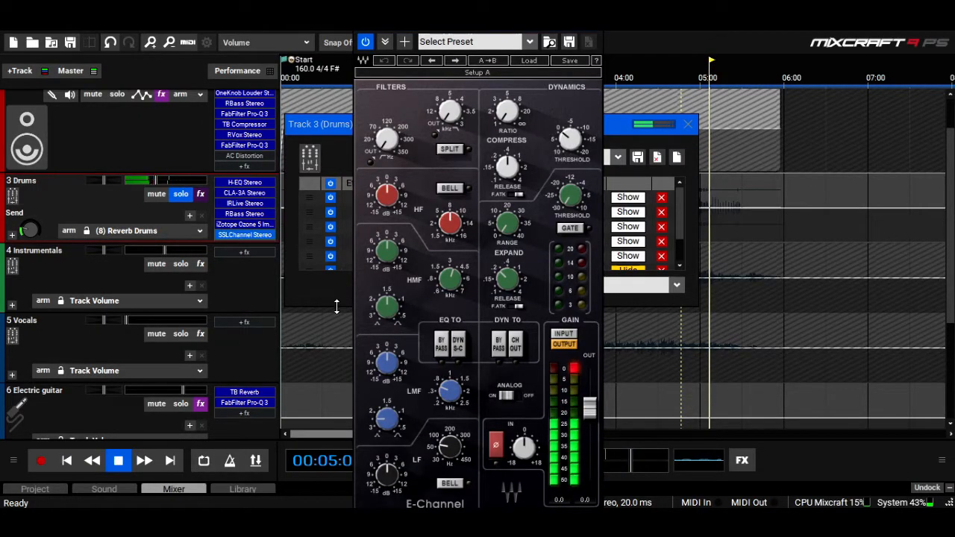
drag(338, 306, 332, 355)
drag(309, 270, 309, 256)
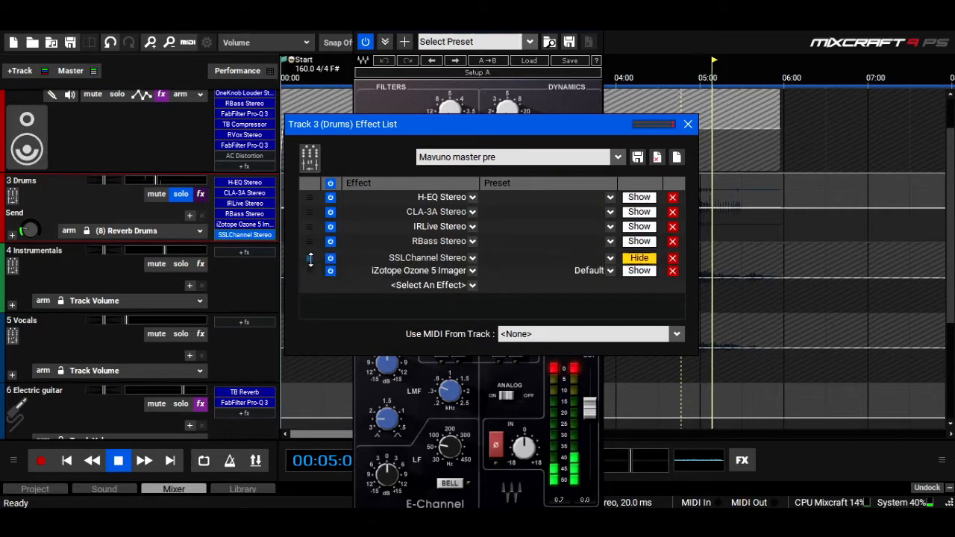
click(687, 124)
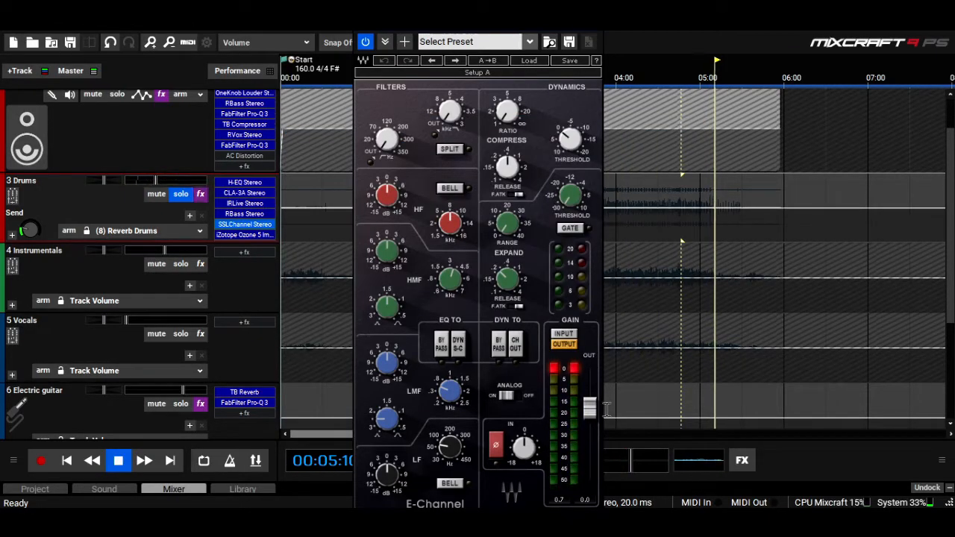
- Lower the SSLChannel output to -2.0 dB and replay the soloed drums from about 4:05 while checking the effect list
drag(597, 414, 597, 426)
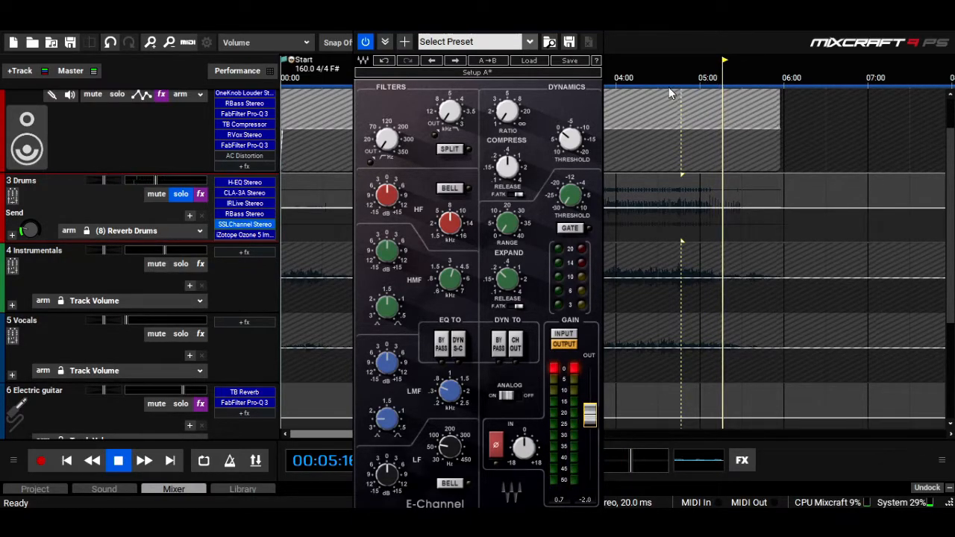
click(622, 68)
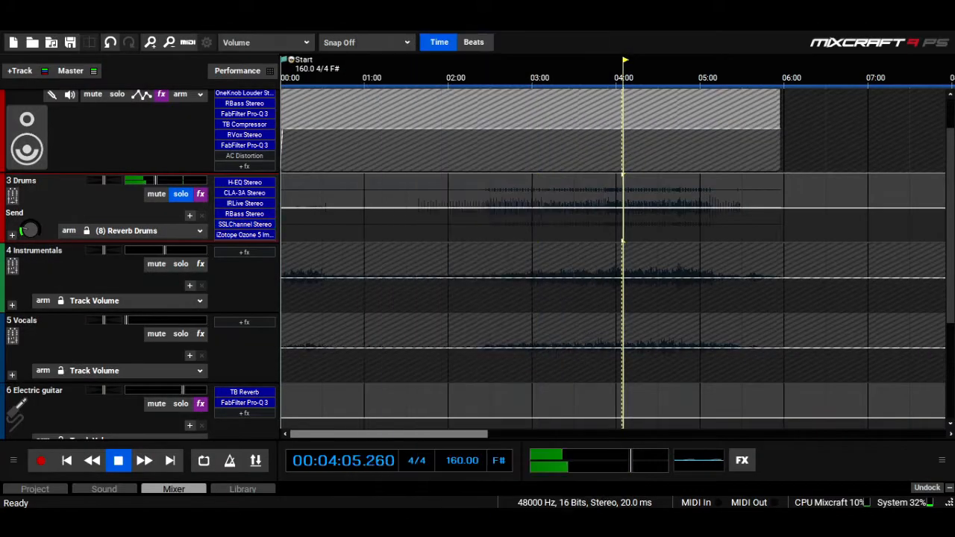
click(201, 194)
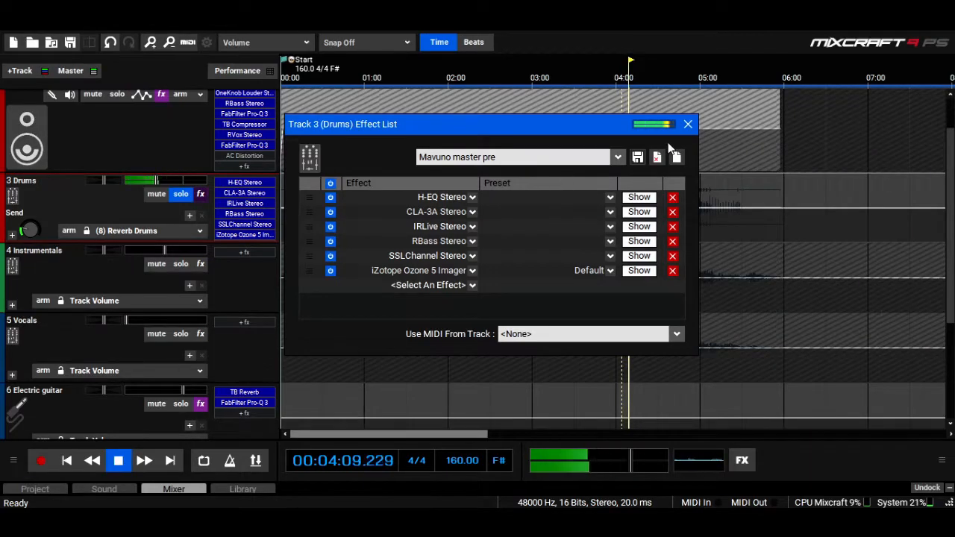
click(690, 126)
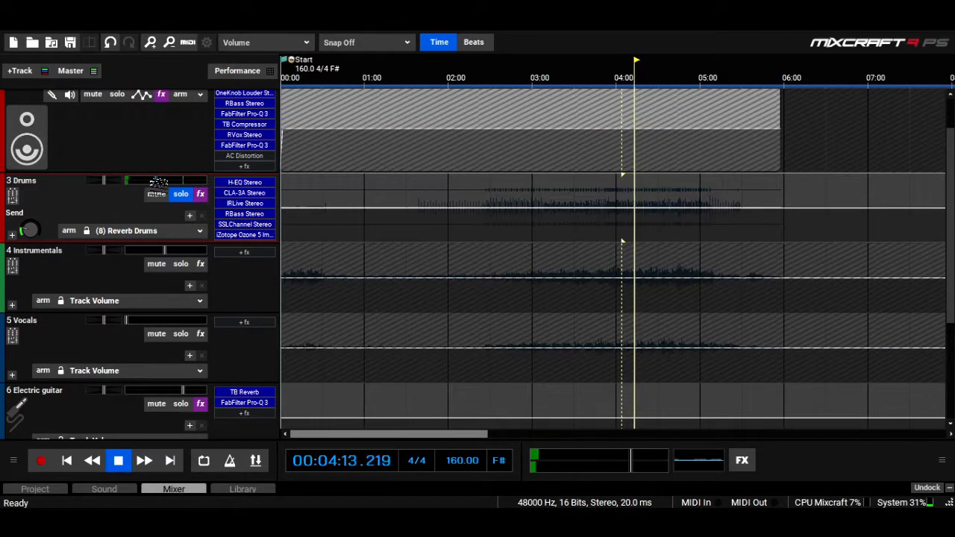
- Unsolo the Drums track and deepen the kick-sidechained 55 Hz dynamic cut to about -8 dB in the Bass track's first FabFilter Pro-Q 3
click(177, 194)
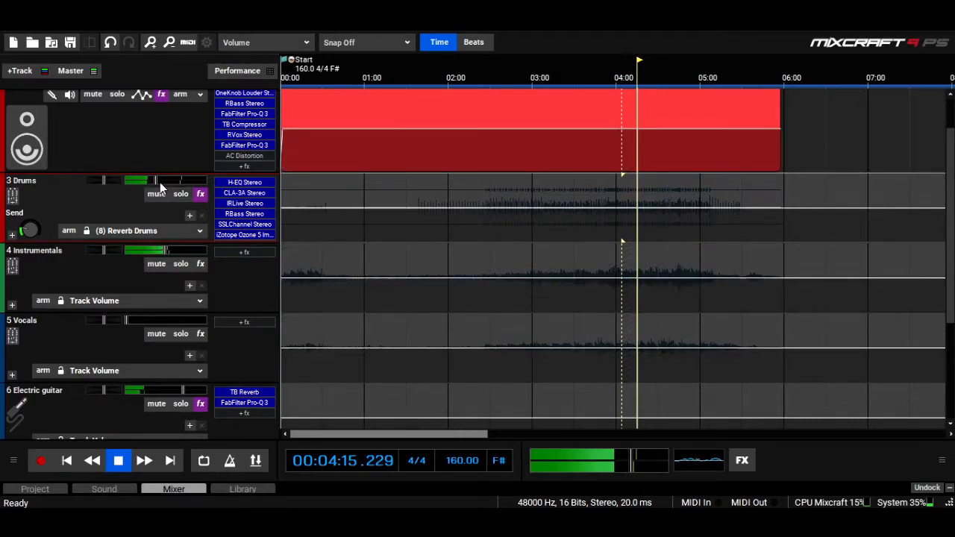
mouse_move(156, 181)
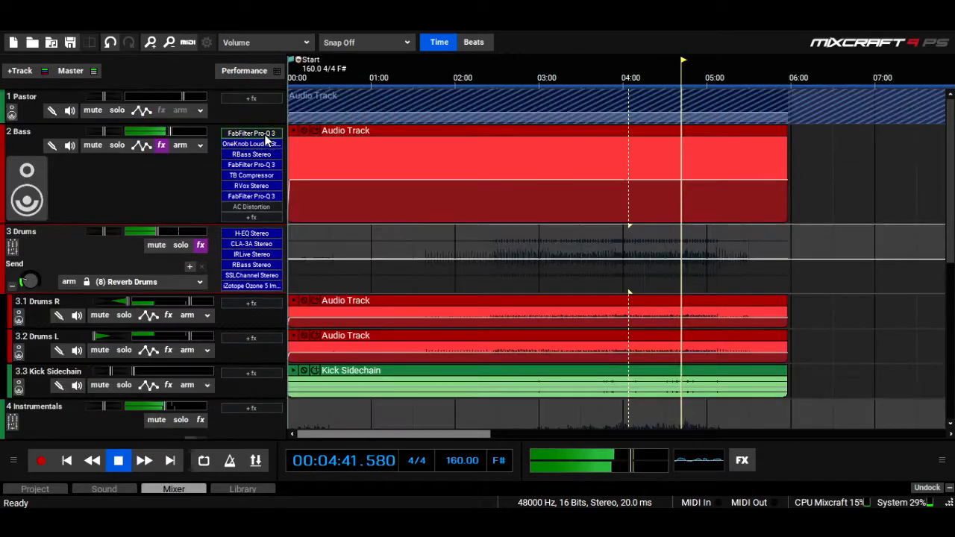
click(264, 132)
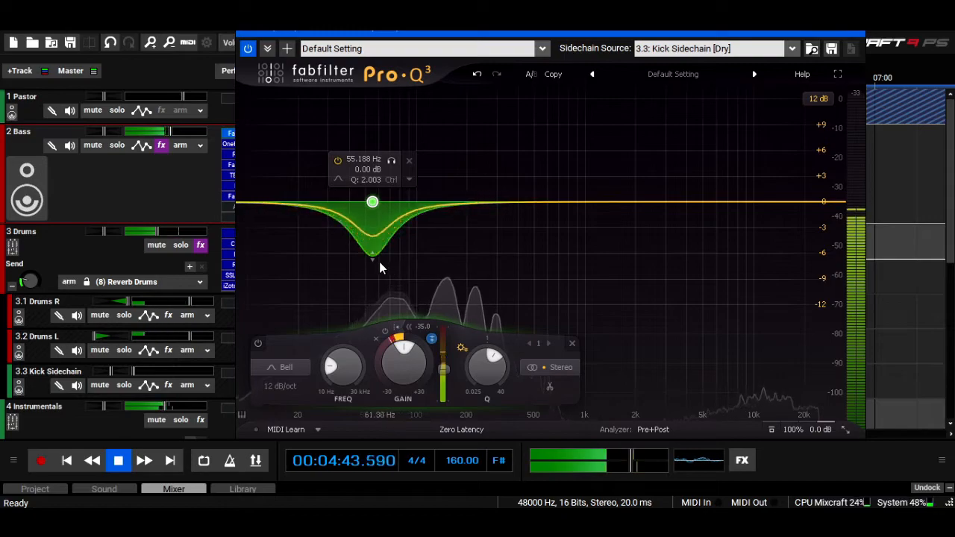
drag(374, 260, 372, 275)
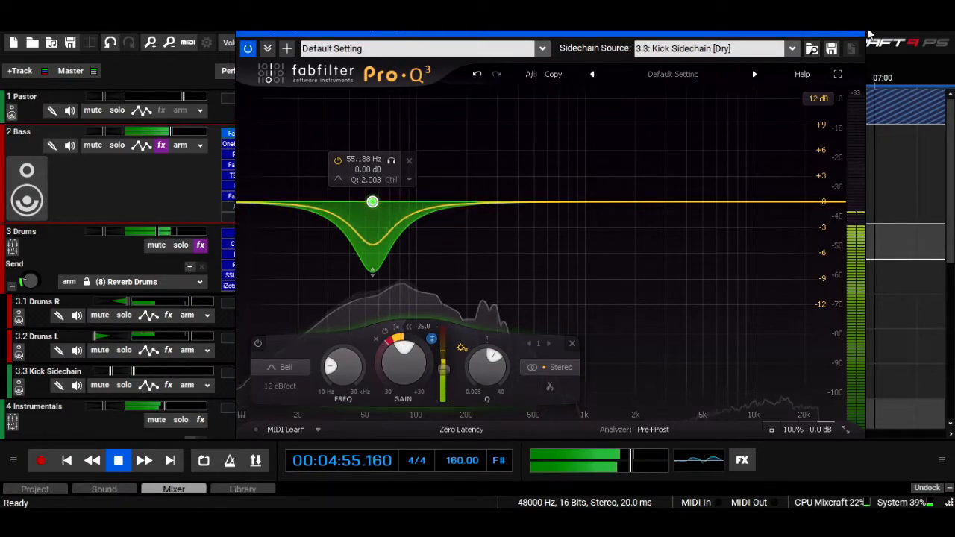
click(854, 31)
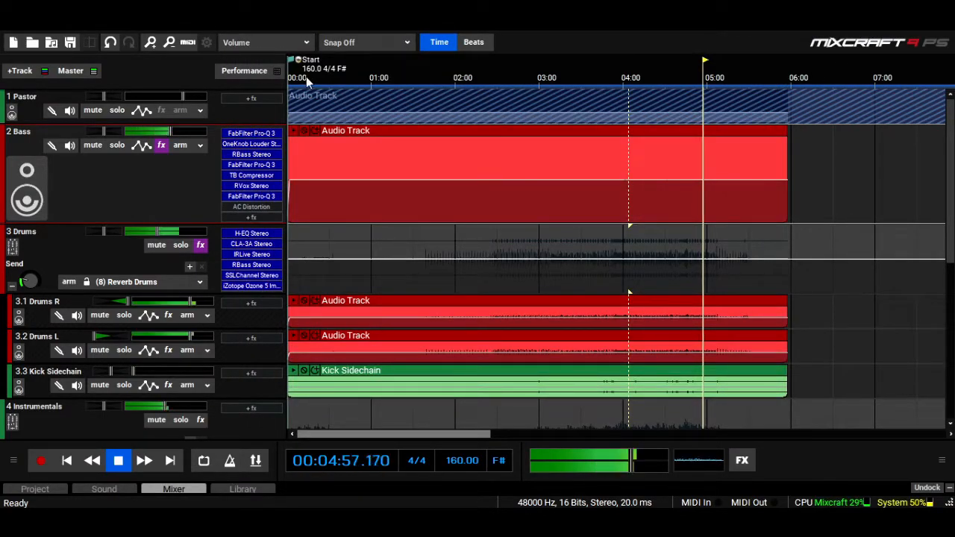
- Zoom the timeline out beyond the full song and stop playback
click(174, 49)
click(174, 49)
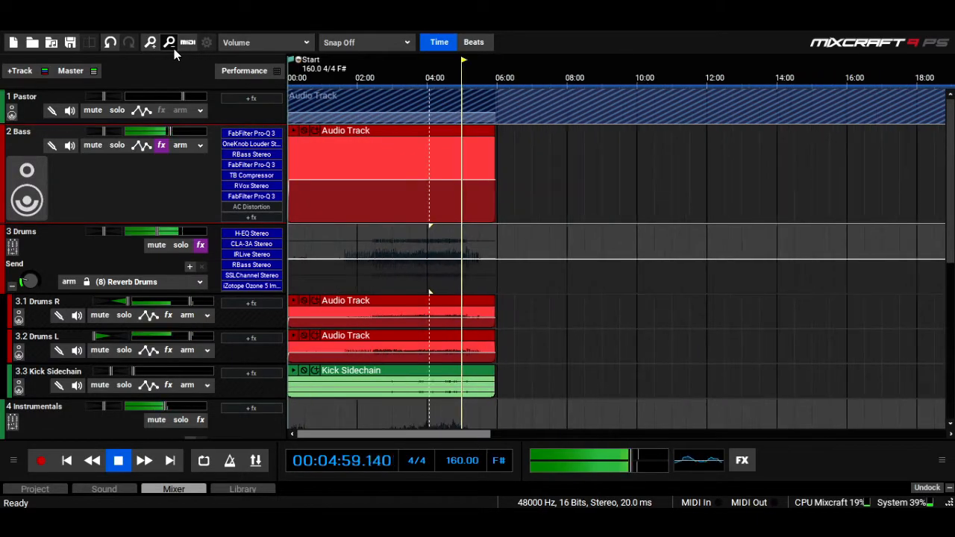
key(space)
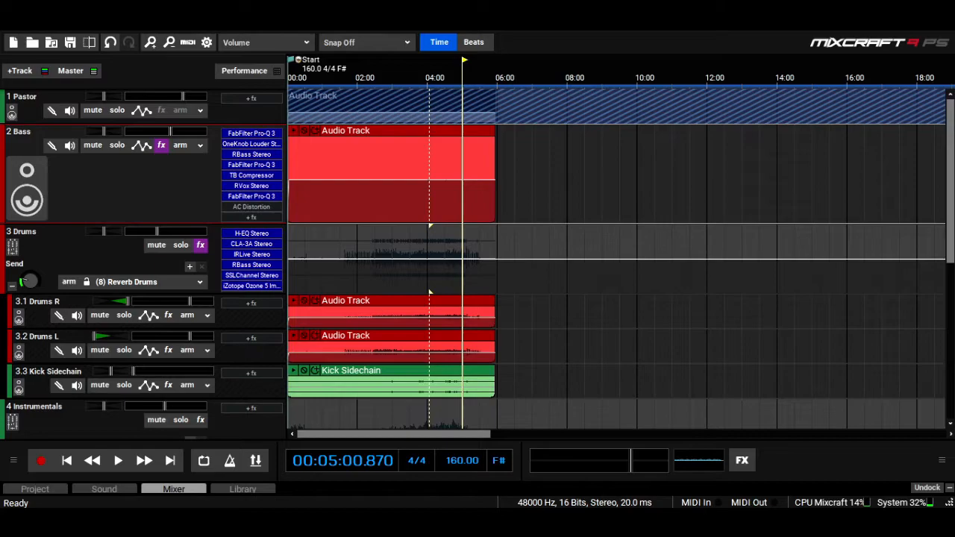
scroll(746, 277, down, 3)
scroll(635, 191, up, 1)
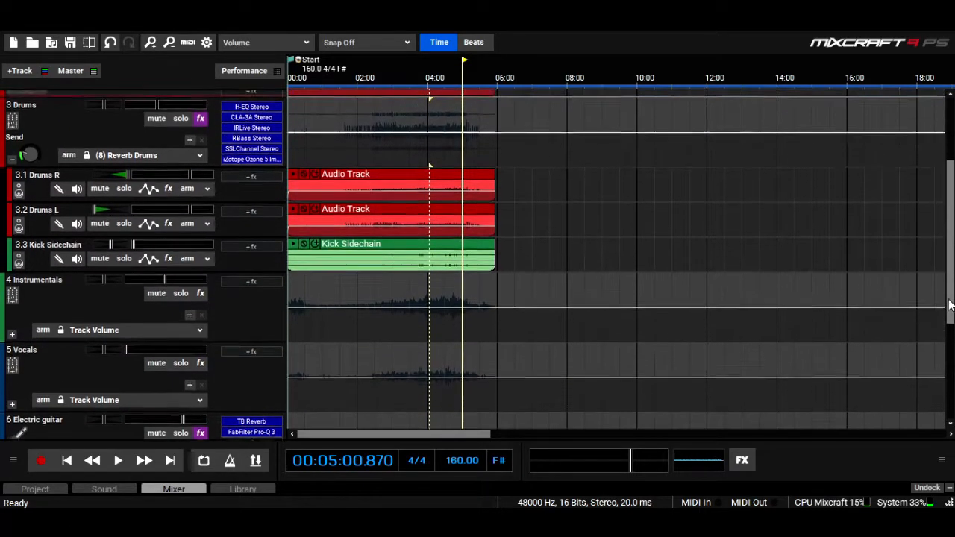
- Replay the song from the start and, with Reverb Drums soloed, raise its FabFilter Pro-Q 3 high cut to about 7900 Hz, then unsolo it
click(69, 460)
key(space)
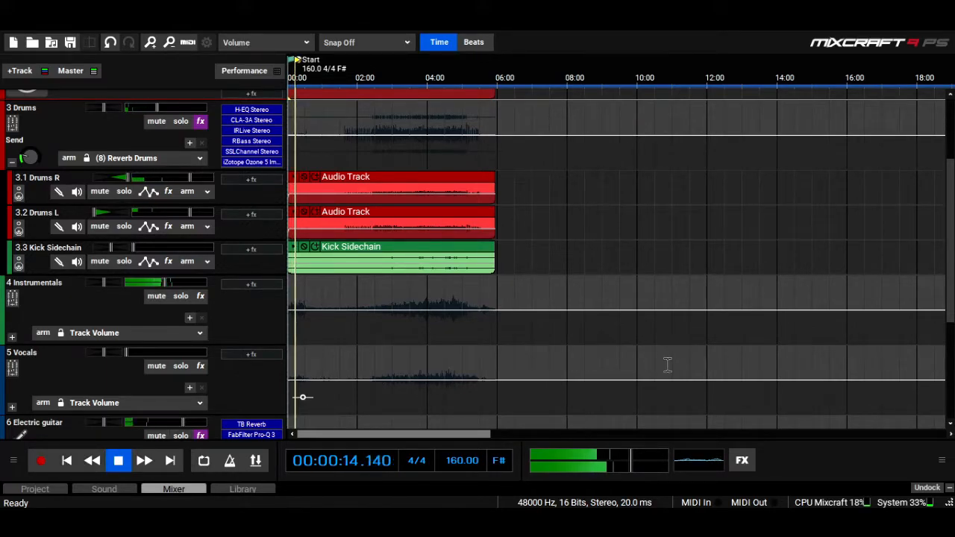
scroll(296, 379, down, 5)
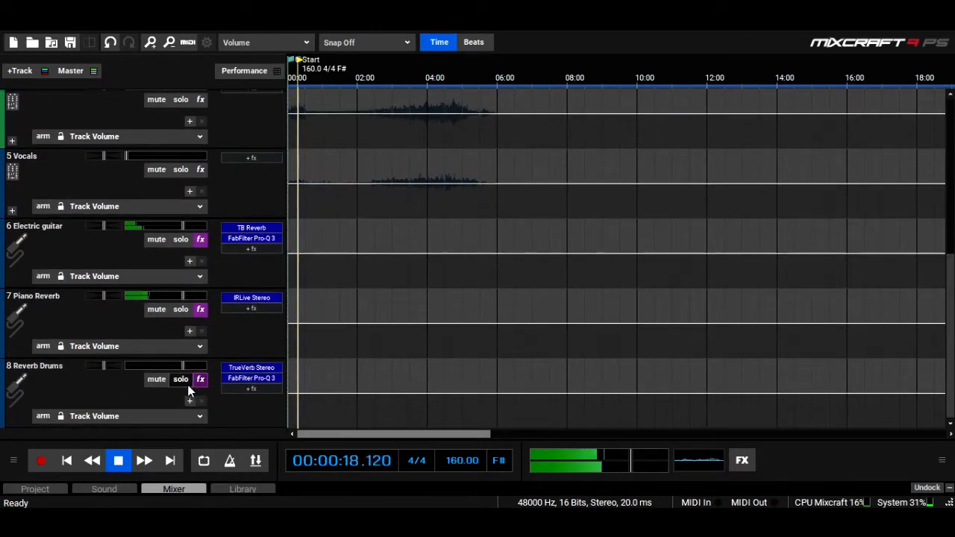
click(181, 380)
click(244, 383)
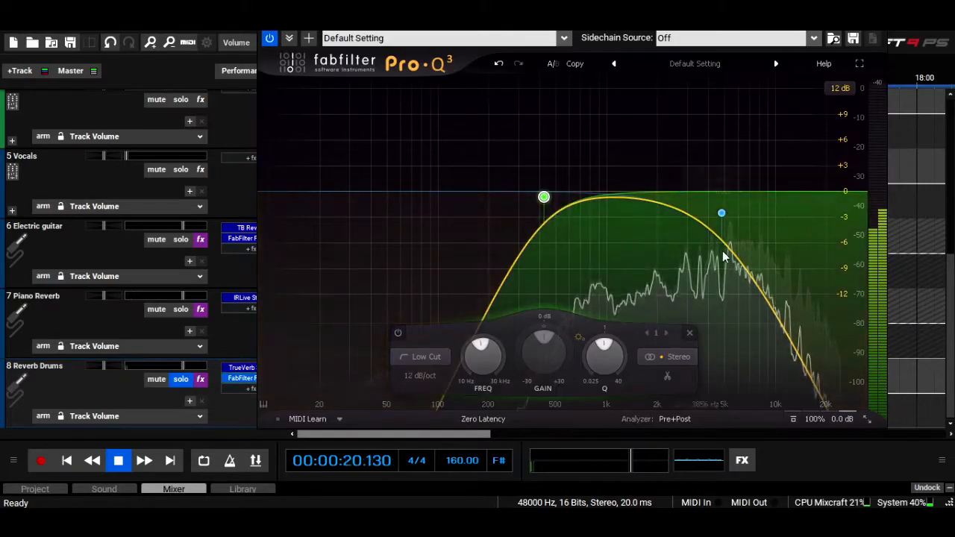
drag(722, 215, 759, 214)
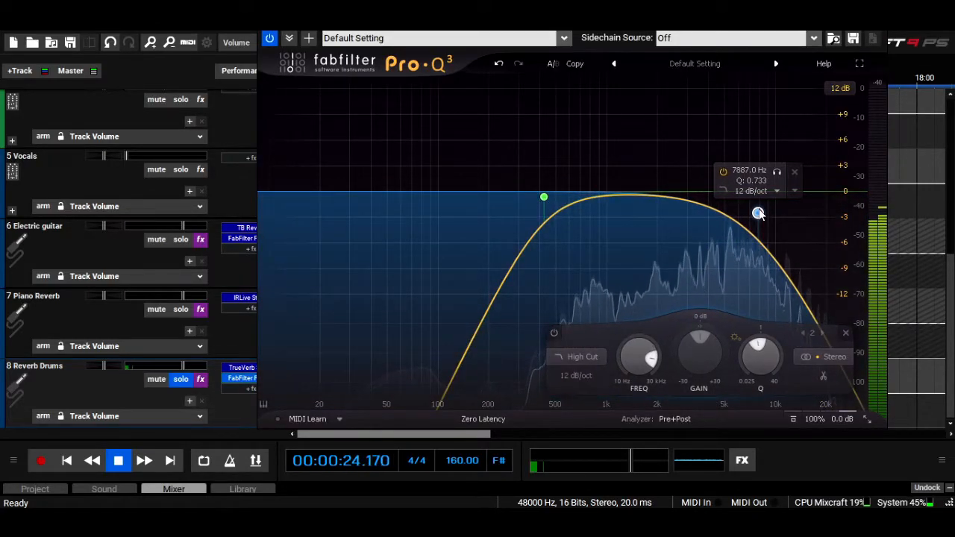
click(873, 36)
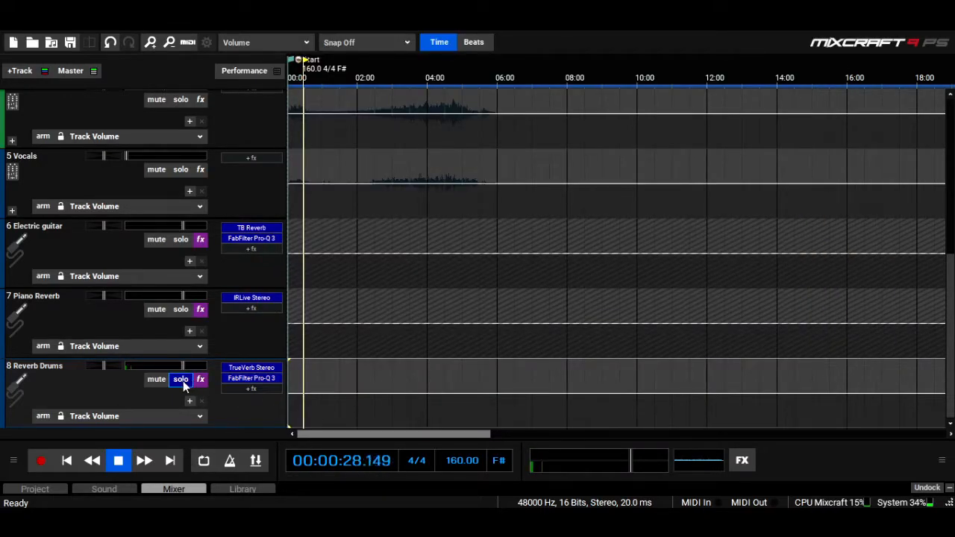
click(184, 380)
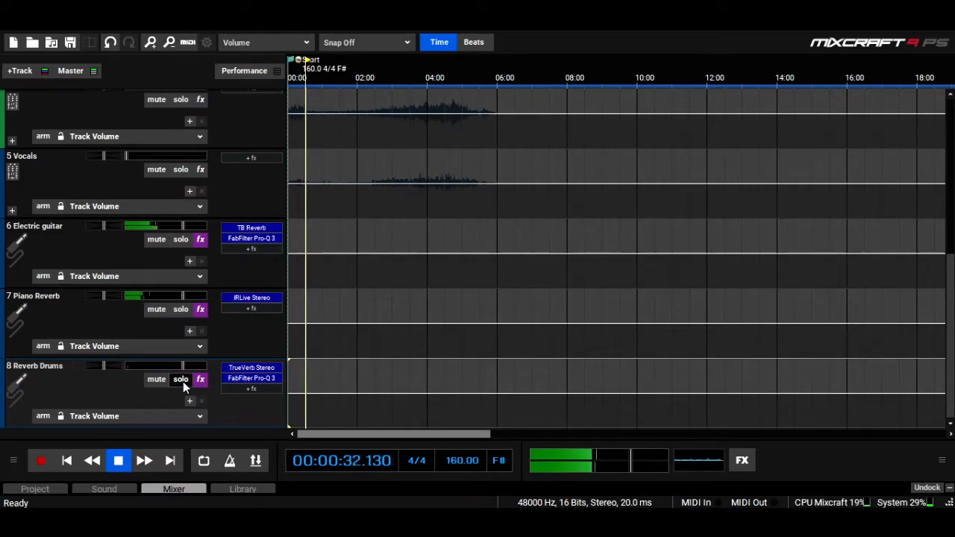
- Collapse the sub-tracks of the Drums track
drag(951, 343, 941, 183)
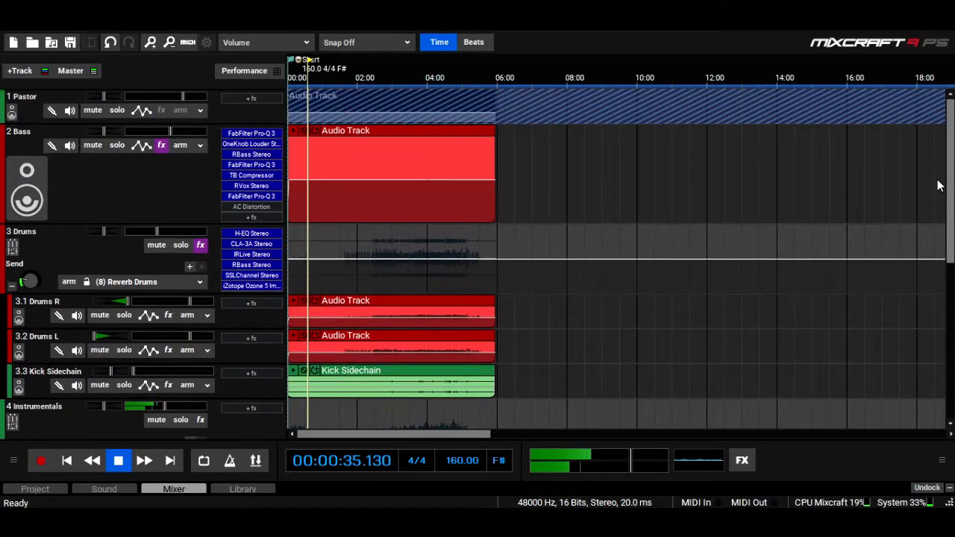
click(12, 286)
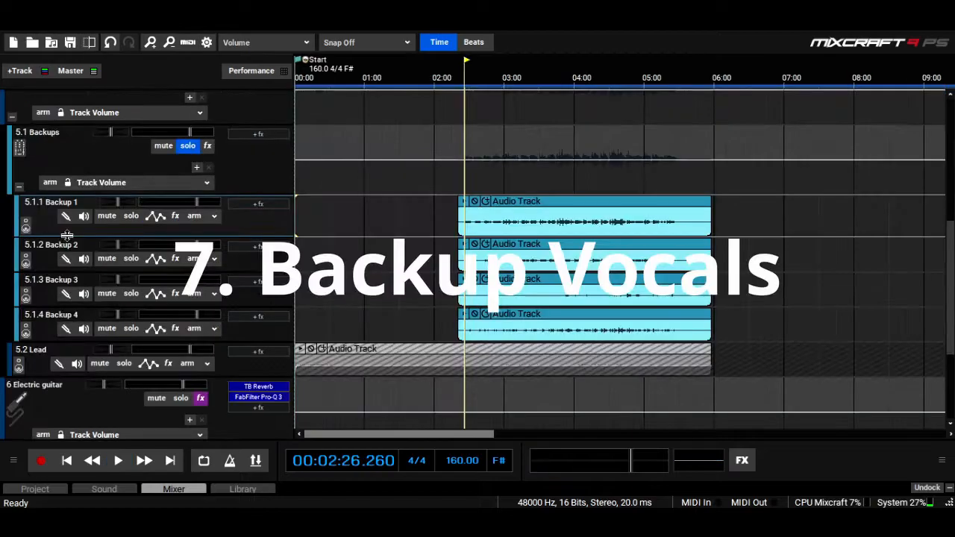
- Play the soloed Backups submix from the beginning of its clips at about 2:20
scroll(67, 234, up, 5)
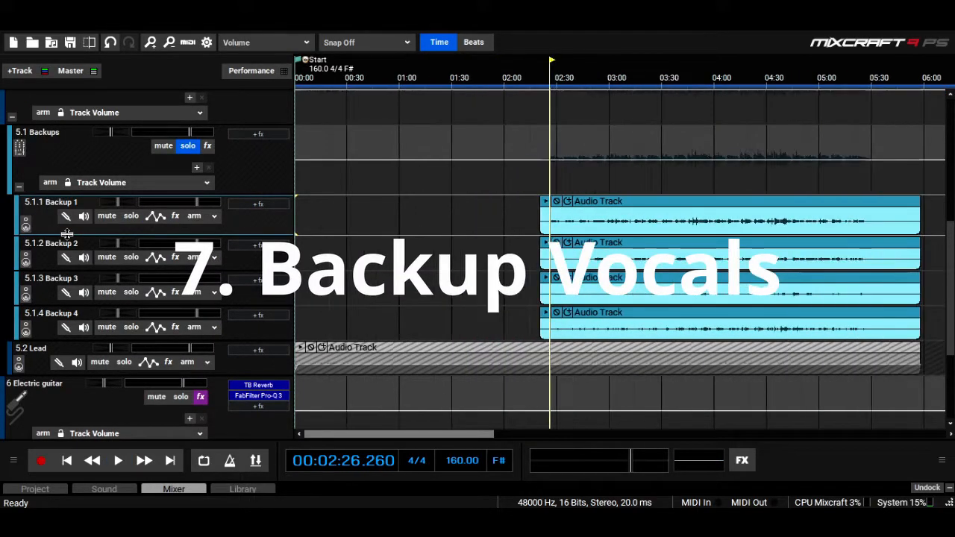
scroll(67, 235, down, 3)
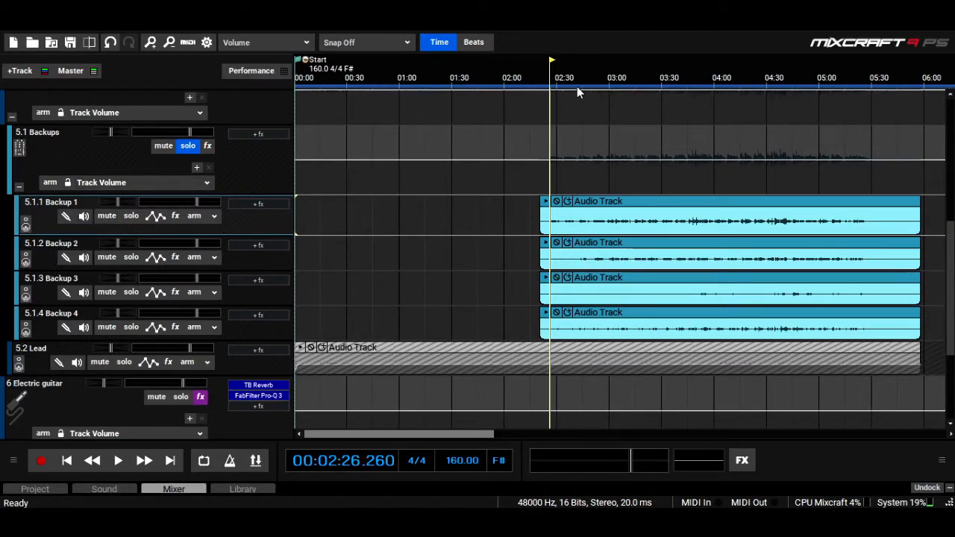
click(549, 79)
scroll(548, 79, up, 5)
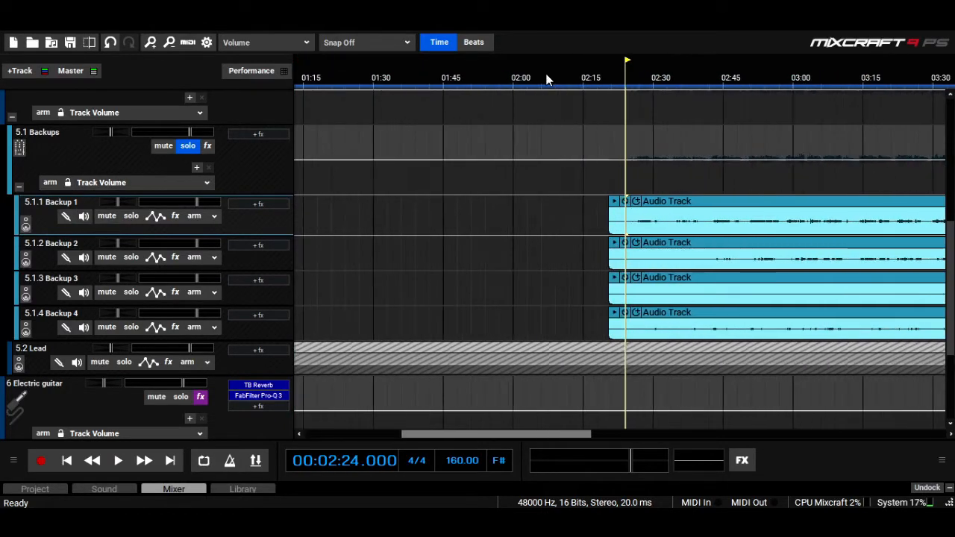
click(604, 89)
key(space)
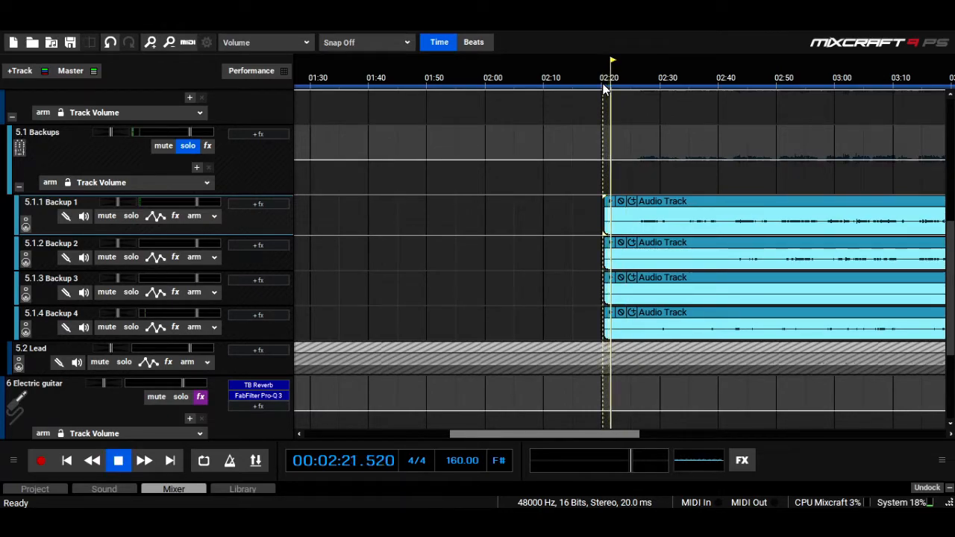
- Delete the opening section of the four backup vocal clips so they begin at about 2:25
scroll(608, 80, up, 1)
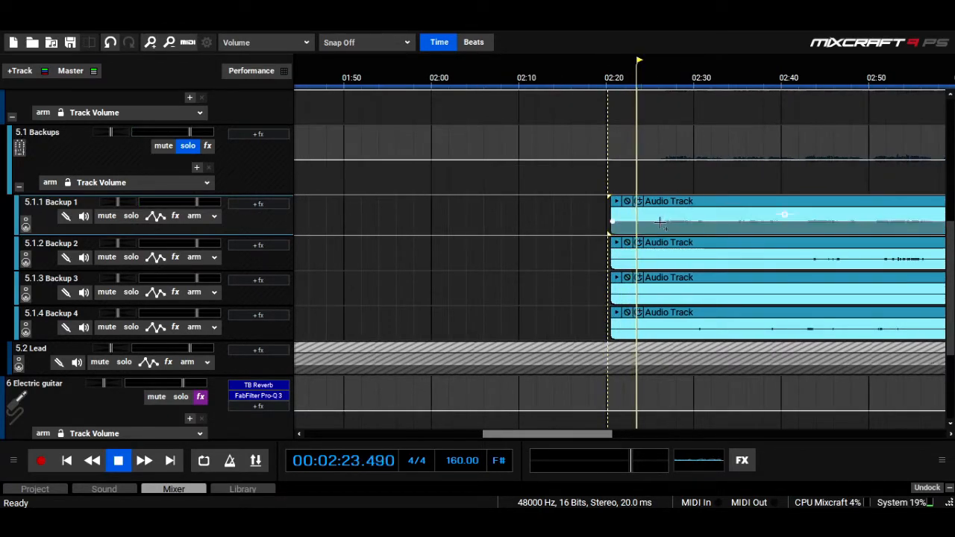
drag(648, 222, 587, 314)
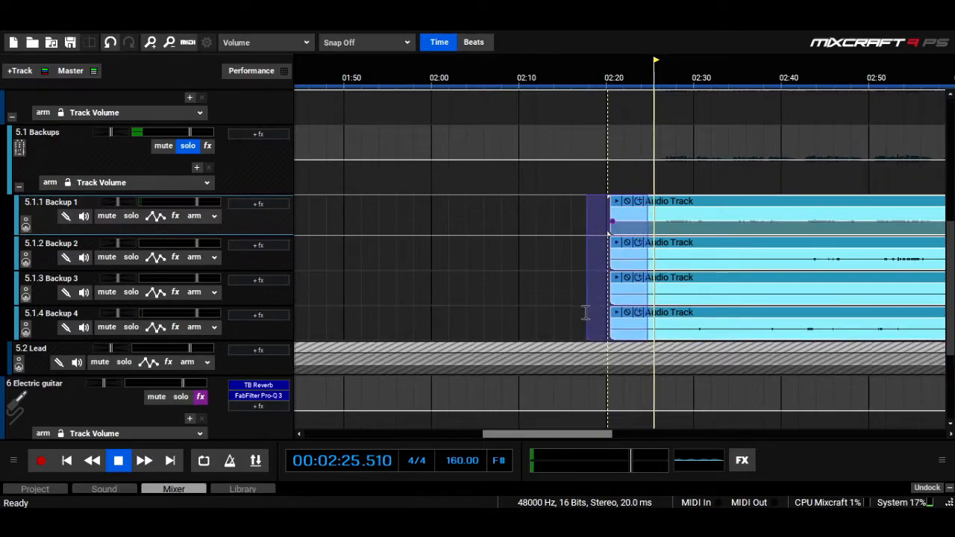
key(Delete)
drag(661, 229, 621, 317)
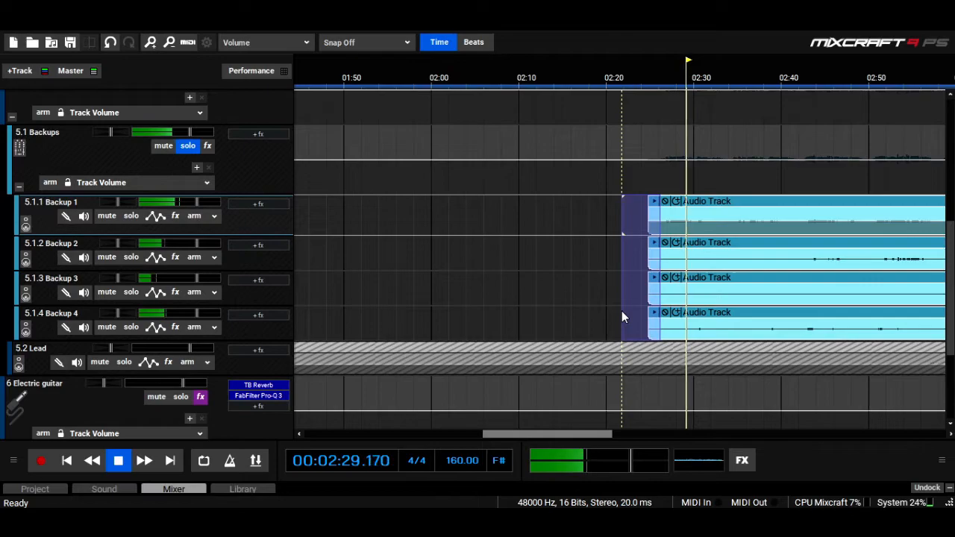
scroll(622, 311, down, 4)
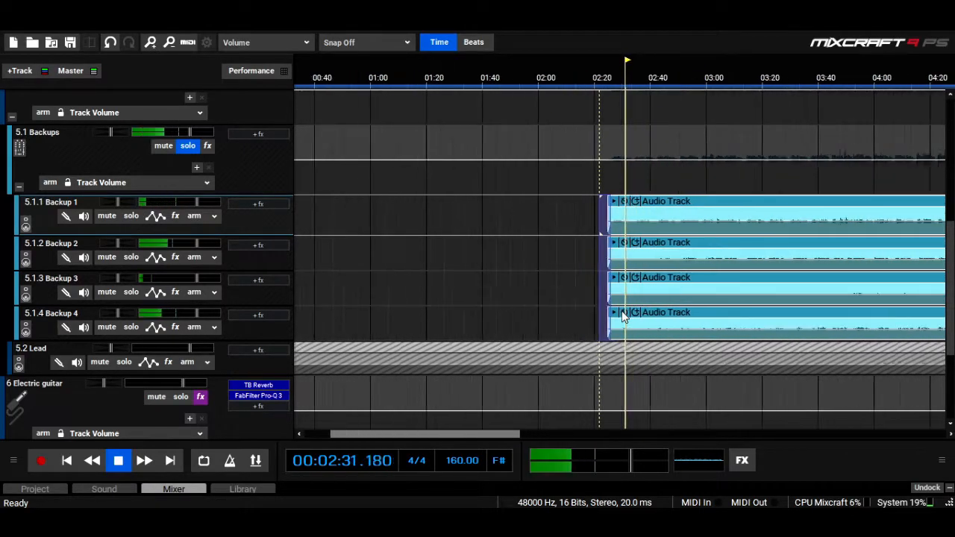
scroll(622, 310, down, 2)
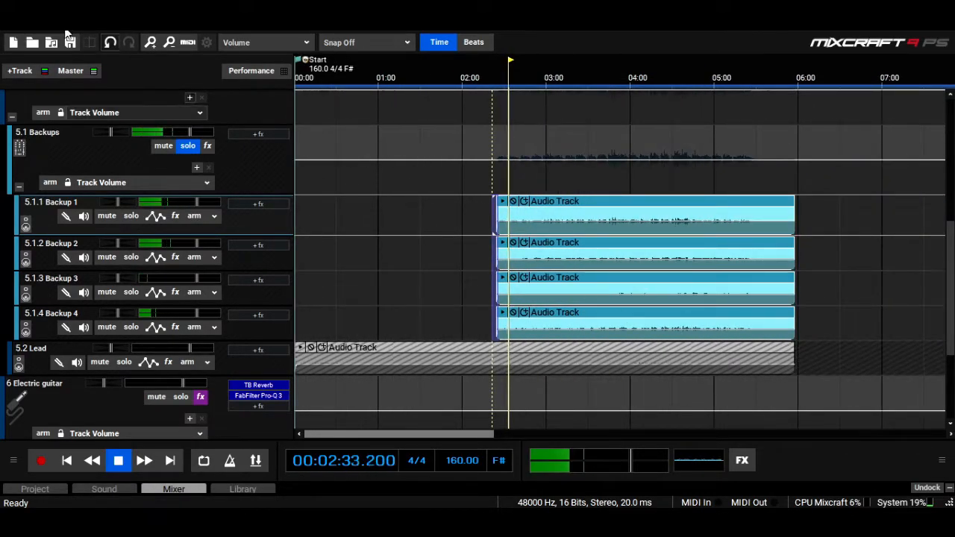
- Solo the Backup 1 track and add FabFilter Pro-Q 3 to its effect list
click(176, 216)
click(126, 220)
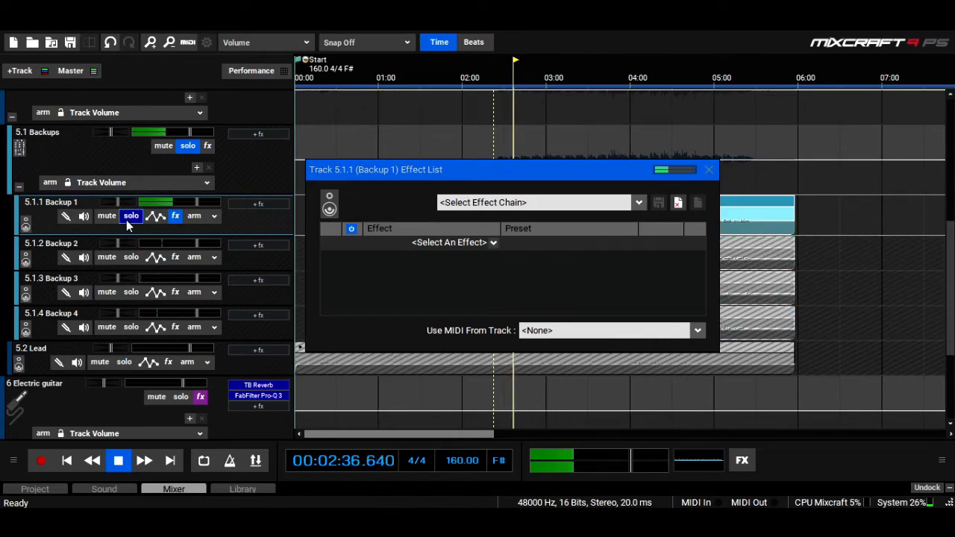
click(493, 242)
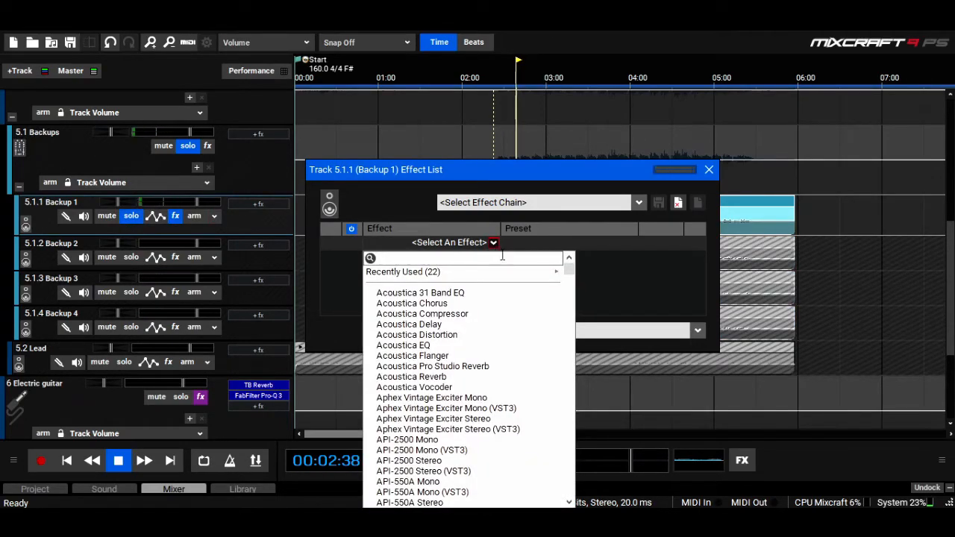
mouse_move(508, 271)
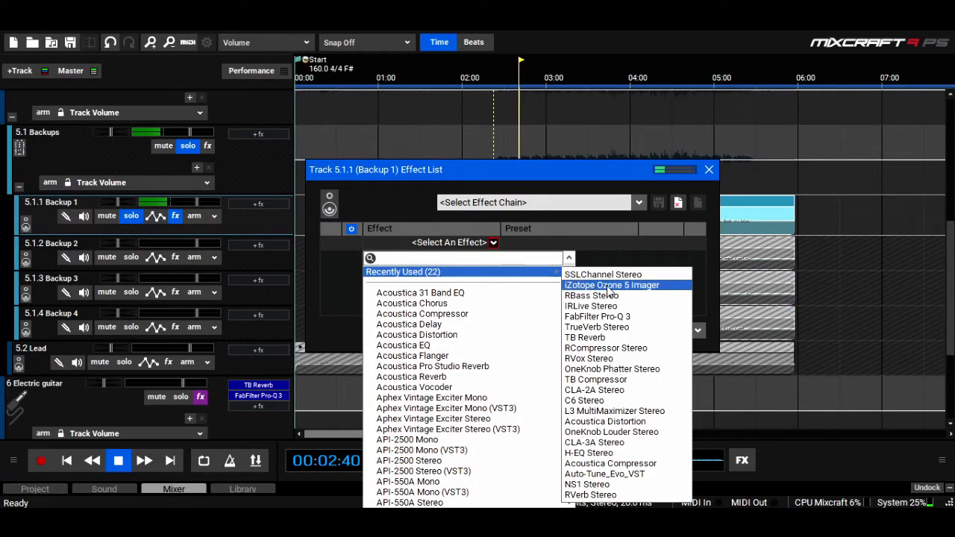
click(619, 318)
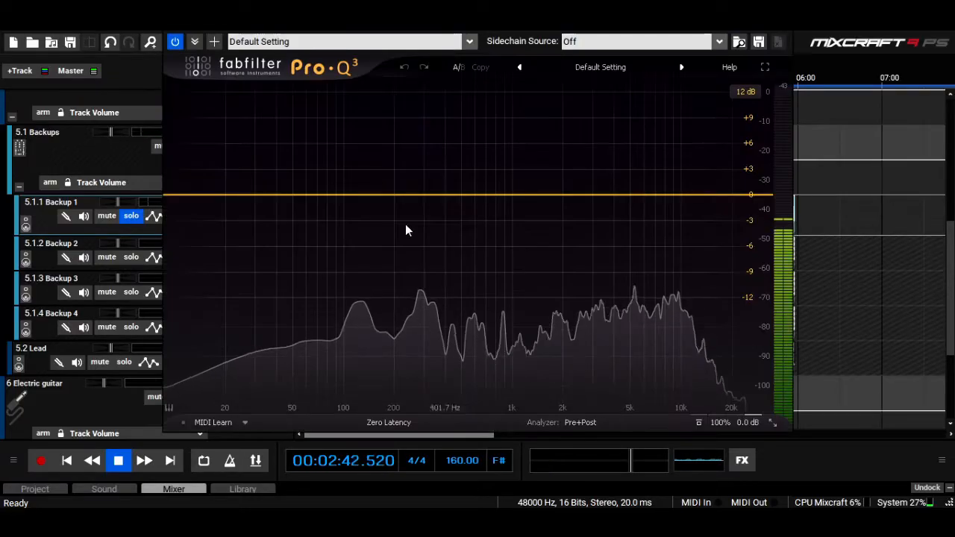
- Create a low cut at about 322 Hz with a 30 dB/oct slope in Backup 1's Pro-Q 3
drag(171, 197, 429, 191)
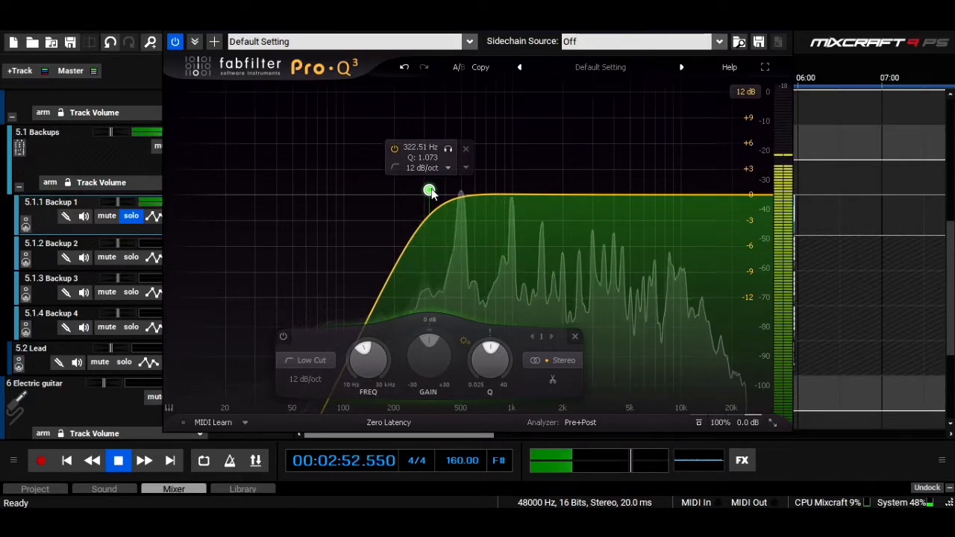
click(424, 168)
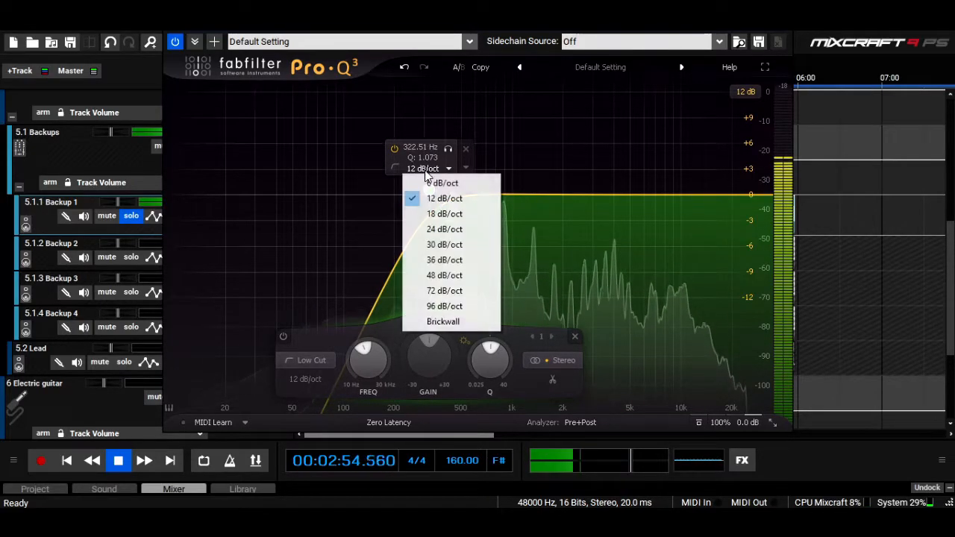
click(430, 245)
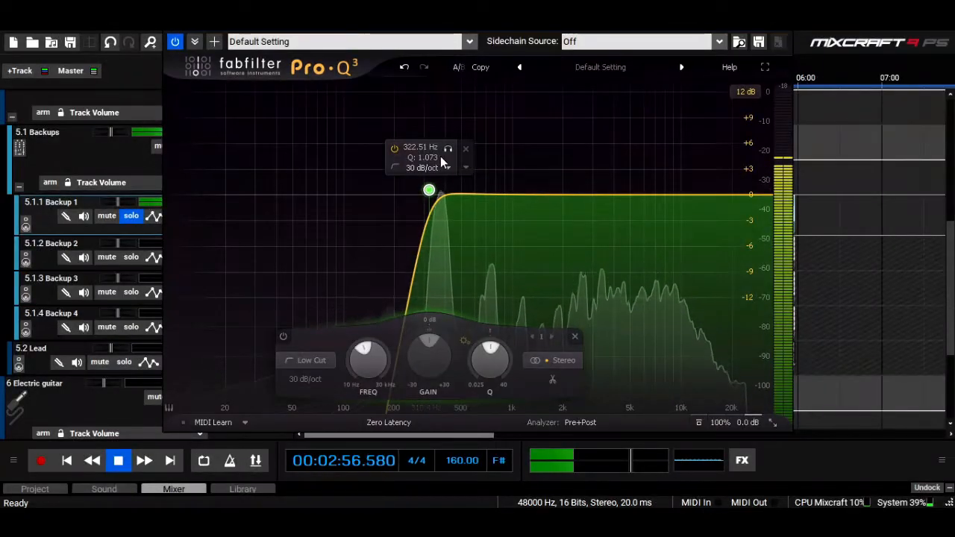
- Add a bell cut of about -2.5 dB near 446 Hz, widen its Q and close the equalizer
drag(452, 197, 452, 218)
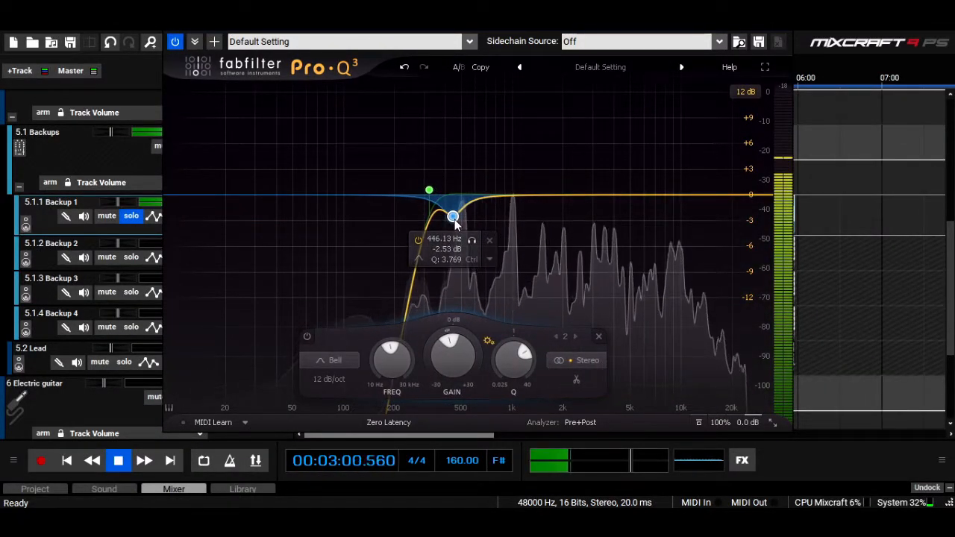
drag(510, 363, 510, 398)
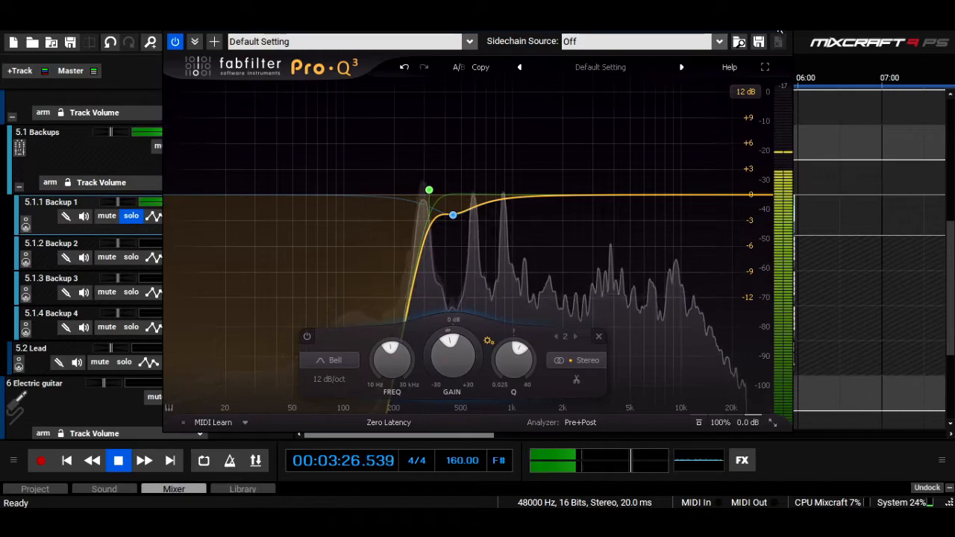
key(Escape)
- Add the CLA-2A Stereo compressor after Pro-Q 3 on the Backup 1 track
click(493, 257)
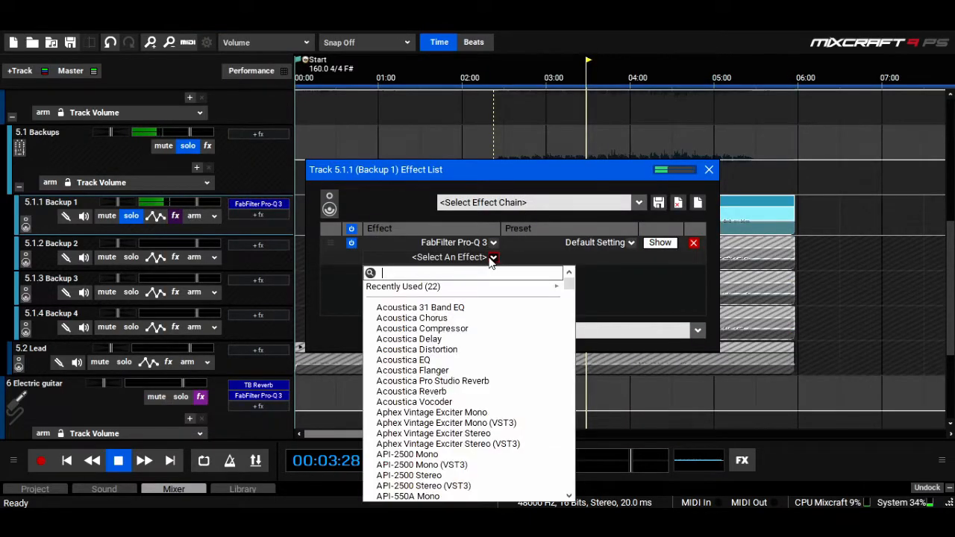
text(cla)
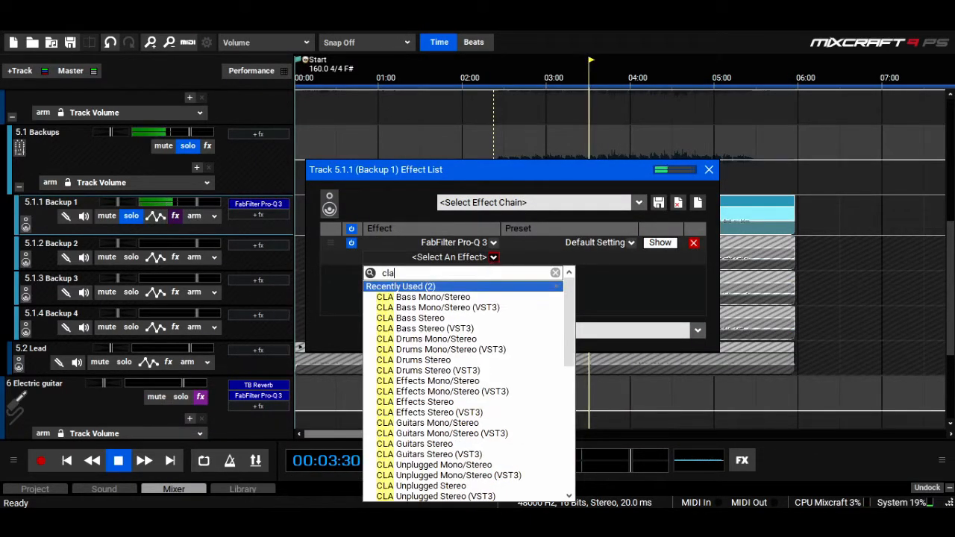
drag(567, 303, 566, 367)
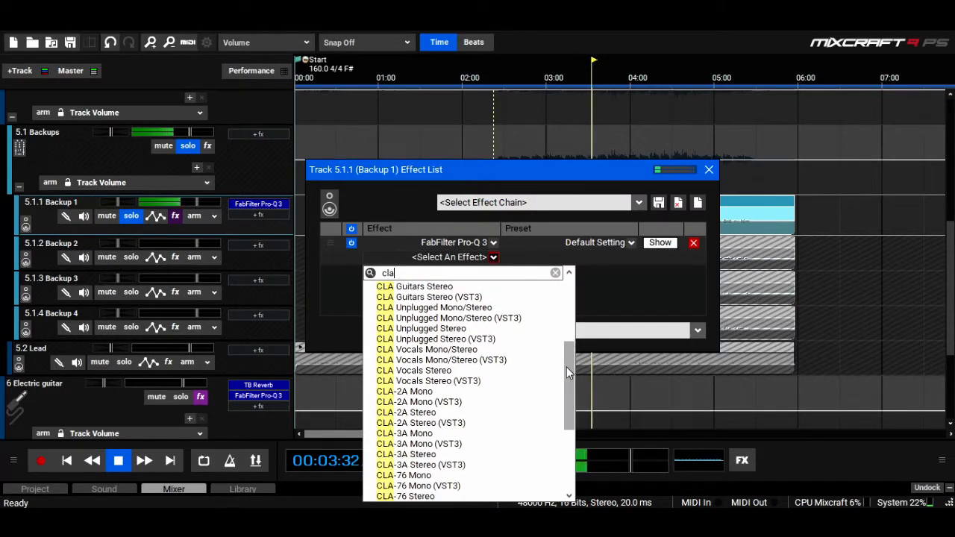
click(442, 410)
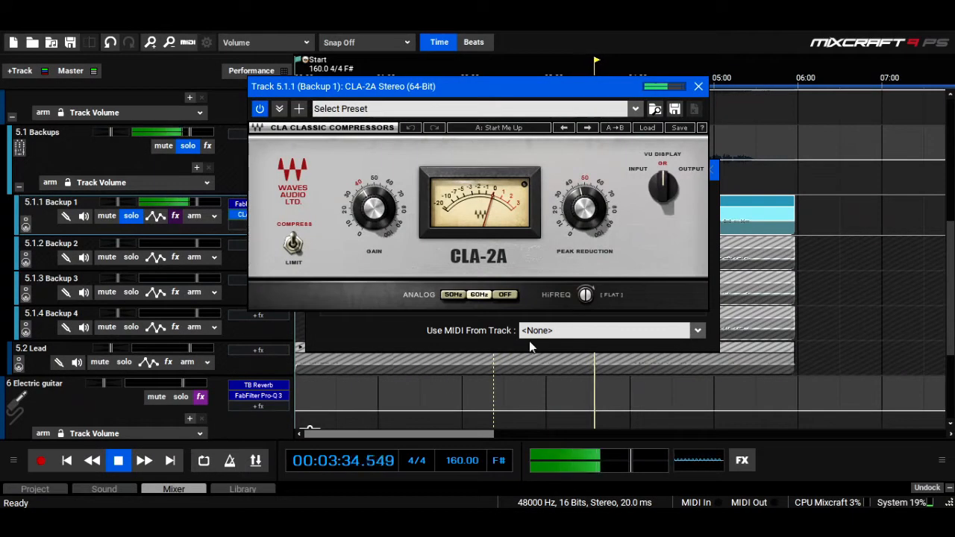
- Turn the CLA-2A analog noise off, set HiFreq to 100 and Peak Reduction to 58, and close the compressor
drag(591, 292, 591, 285)
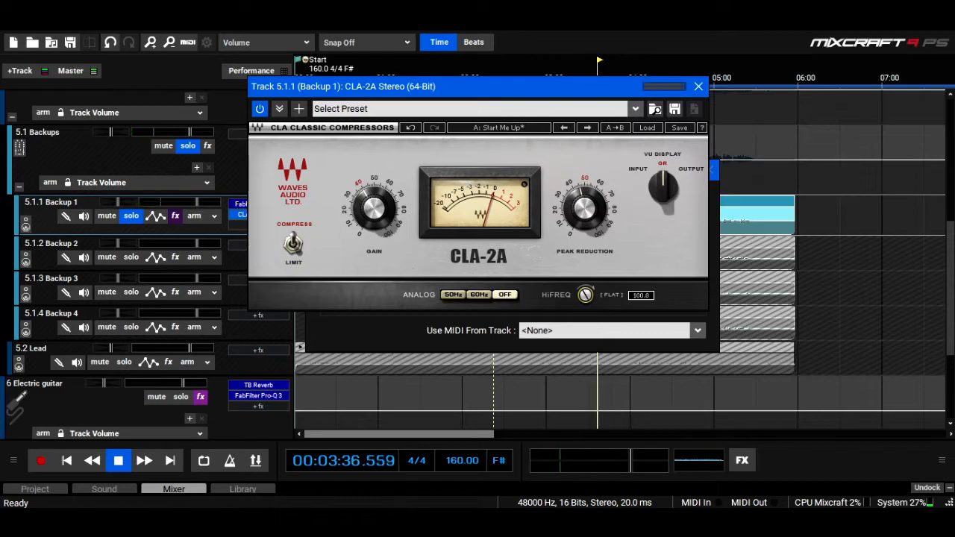
drag(581, 204, 581, 197)
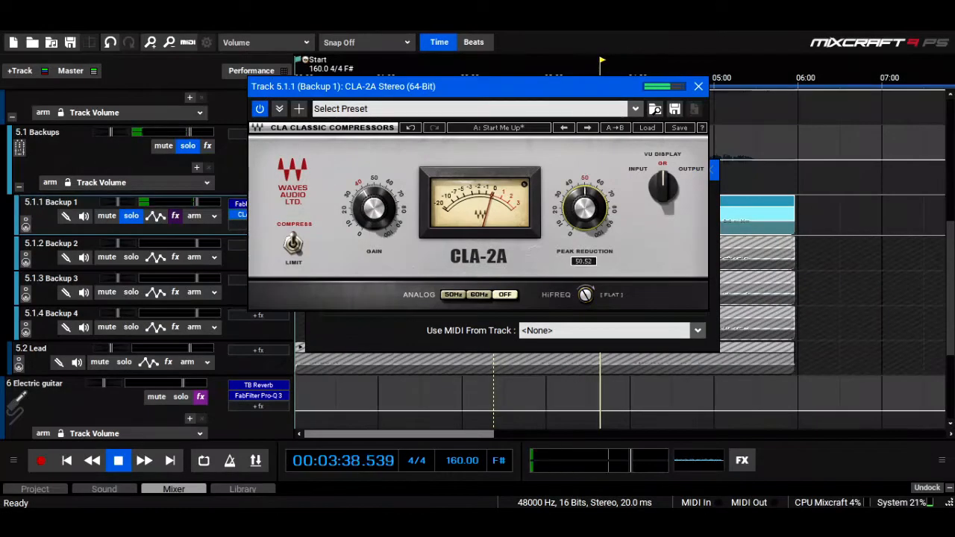
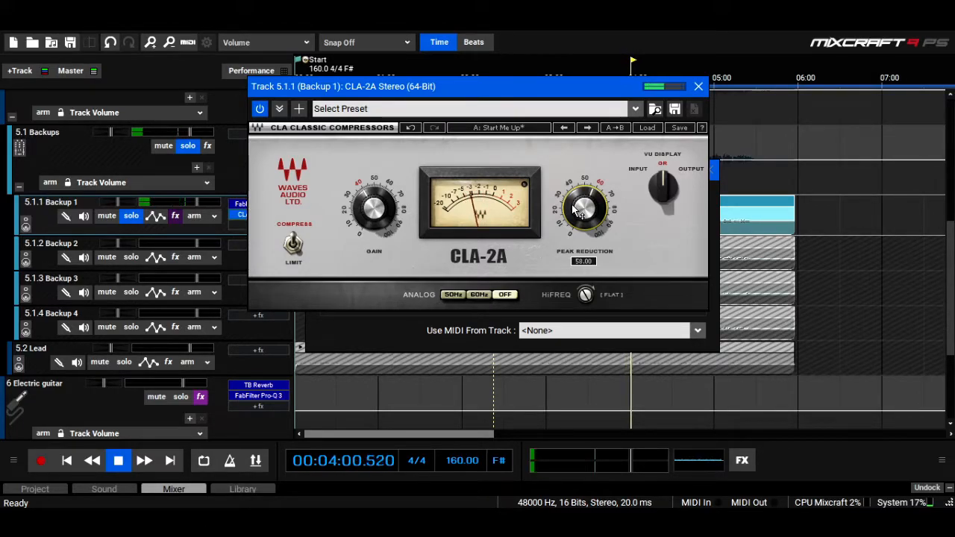
click(698, 88)
- Play from about 2:25 and check the CLA-2A gain reduction on Backup 1, closing the compressor when done
click(499, 72)
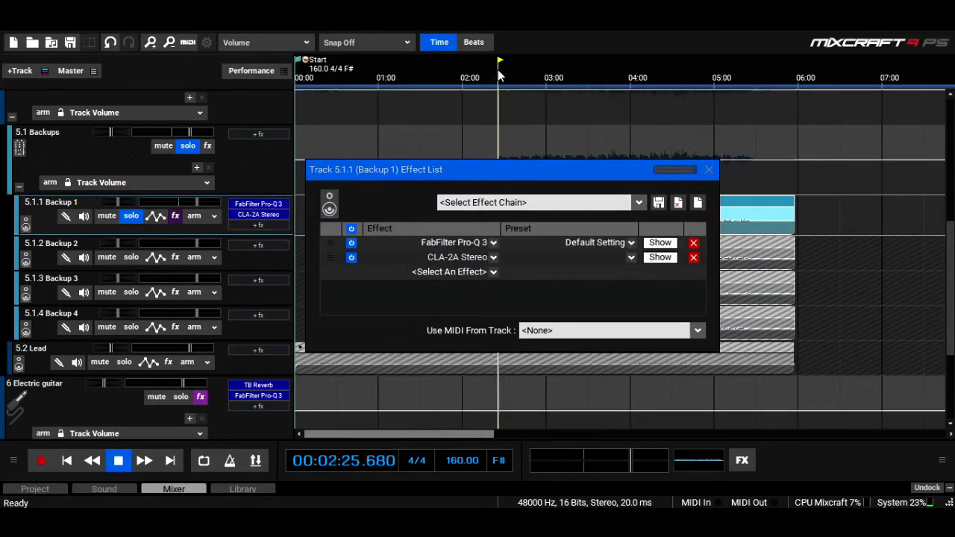
click(656, 259)
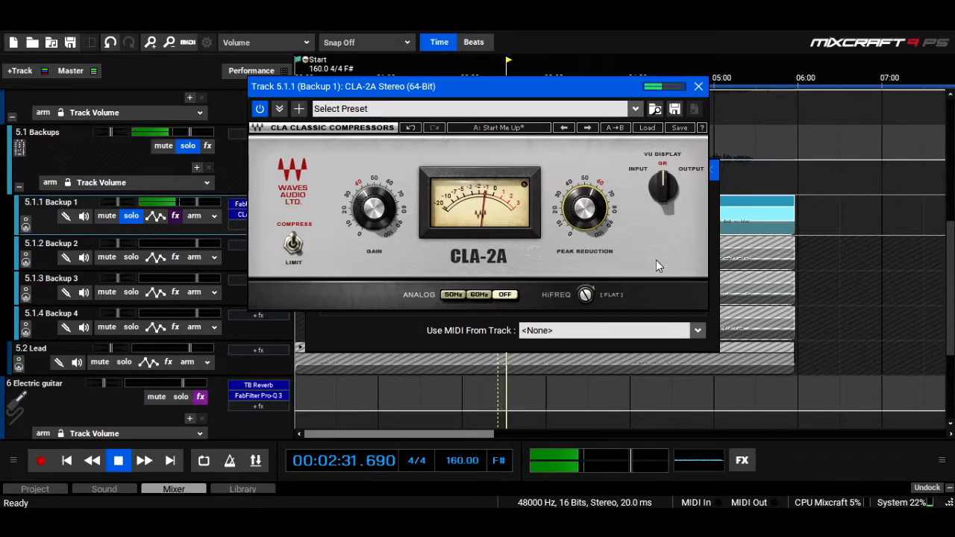
click(698, 87)
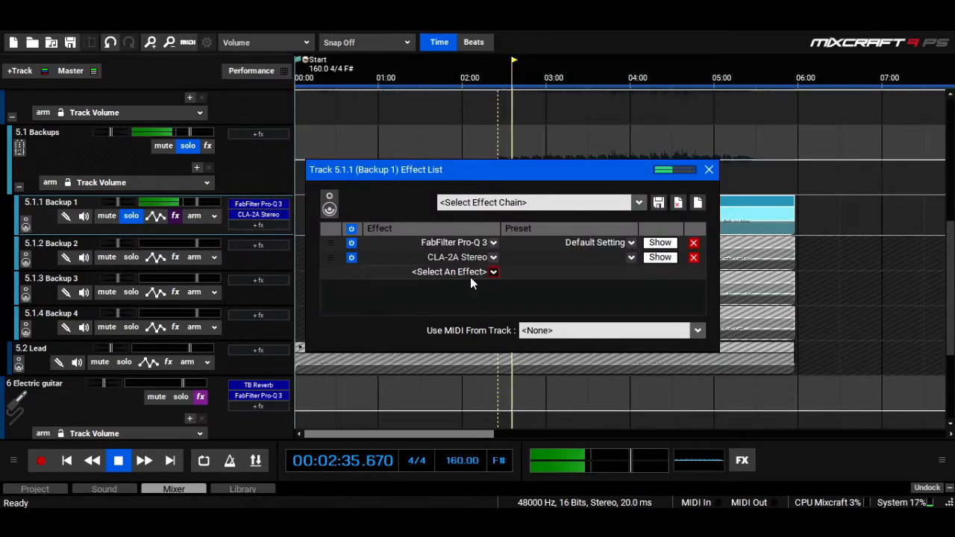
click(471, 277)
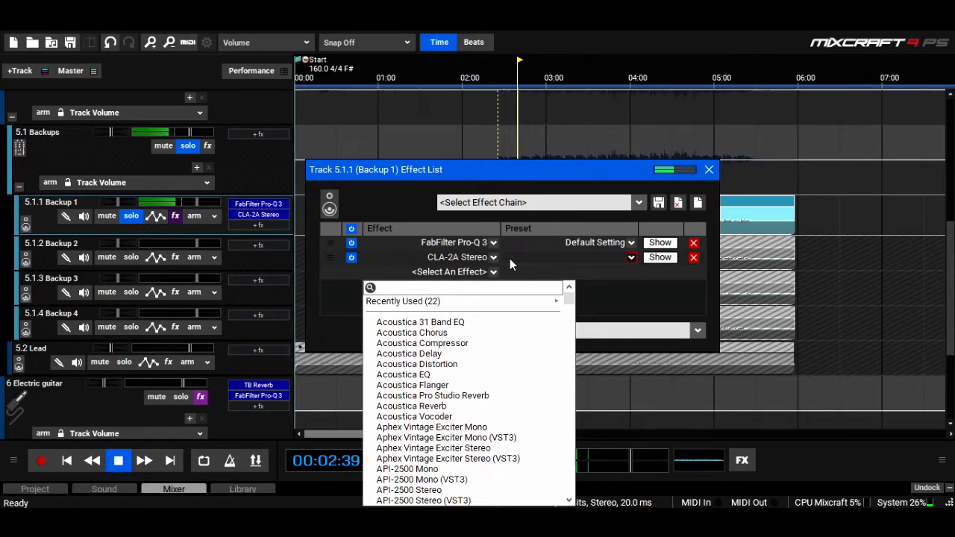
text(aut)
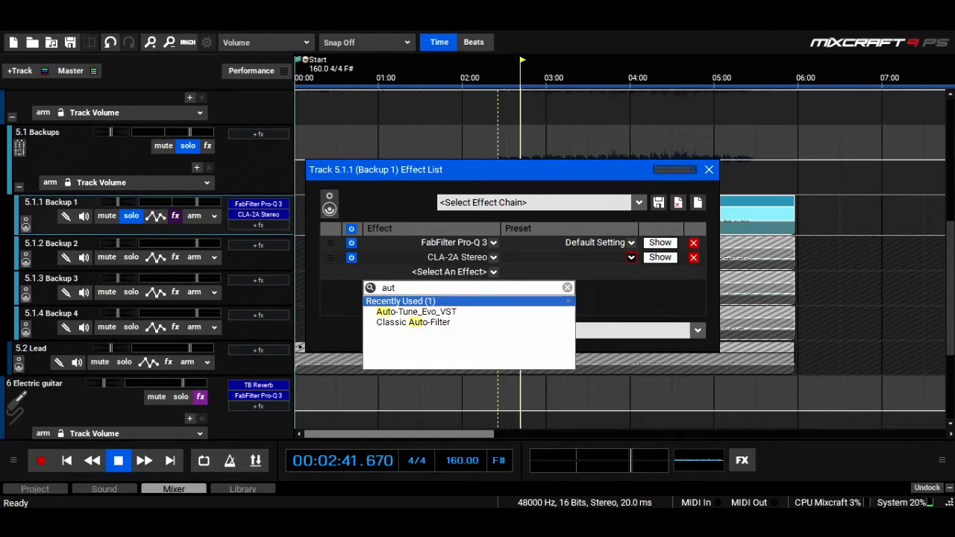
key(Down)
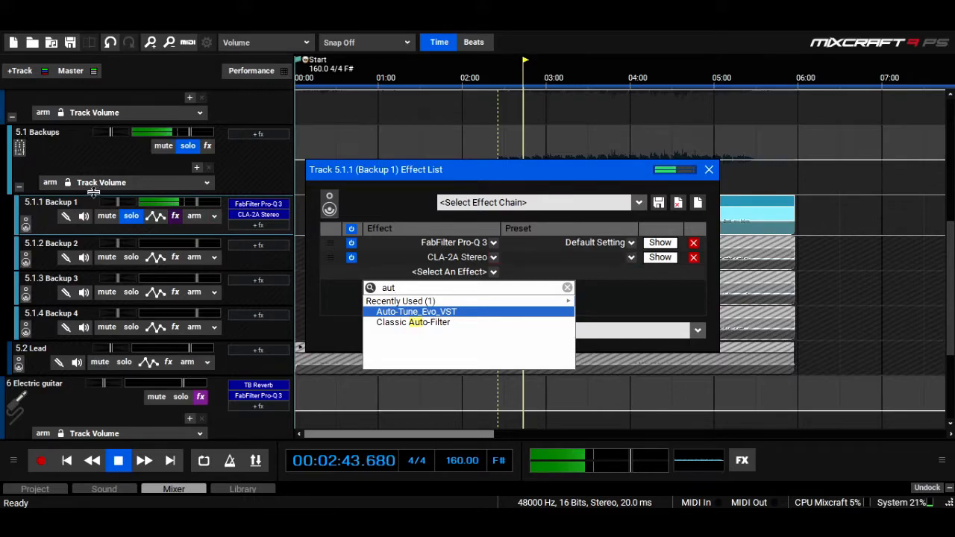
- Insert a virtual instrument track above Backup 1 and bring up the musical typing keyboard for its Acoustic Piano
right_click(44, 224)
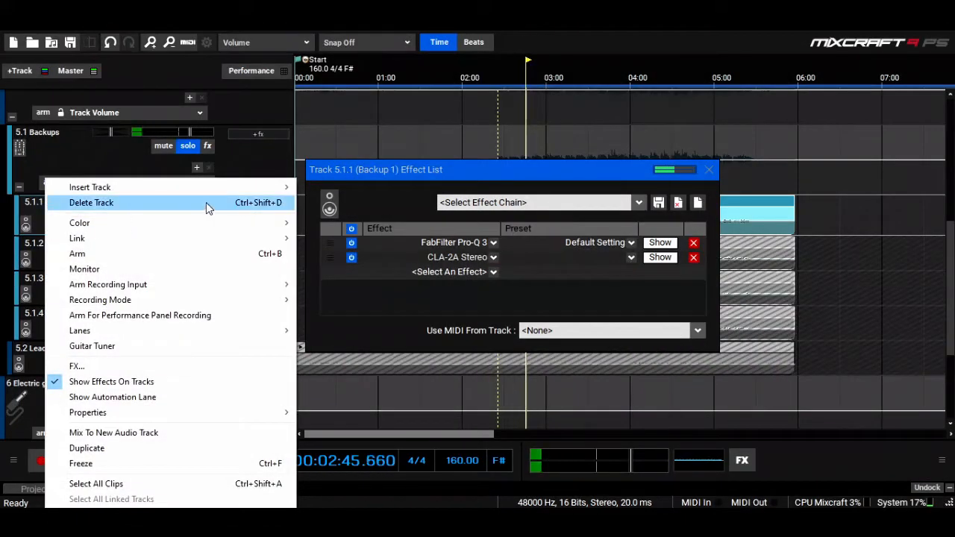
mouse_move(223, 190)
click(358, 202)
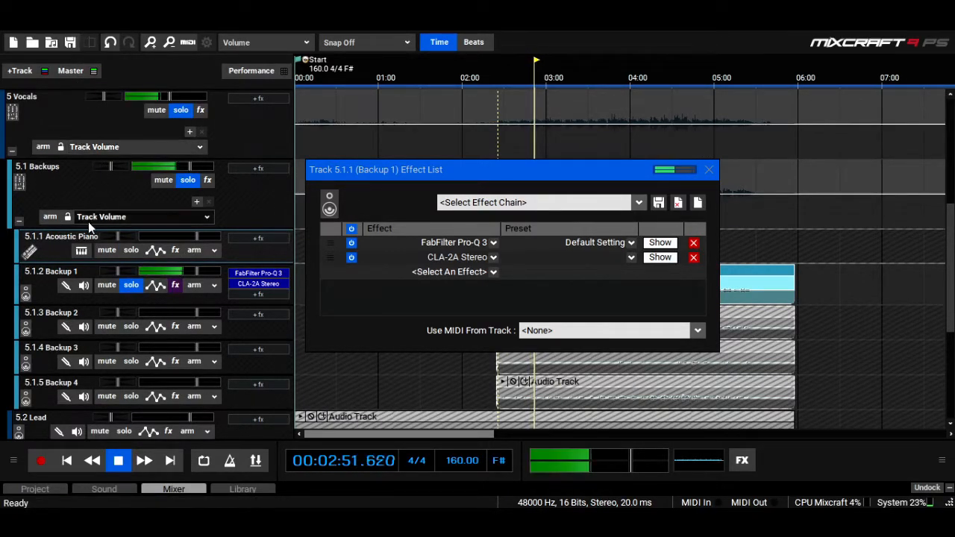
click(82, 252)
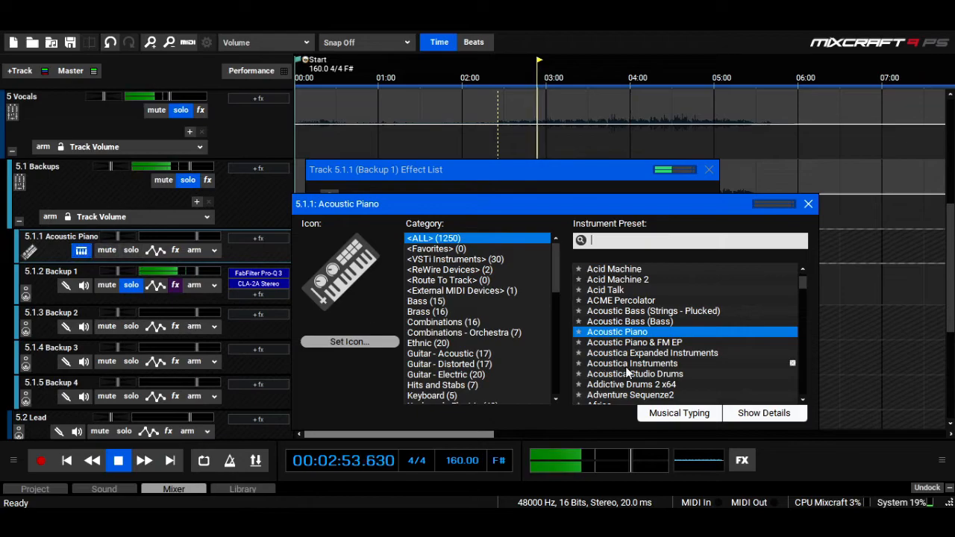
click(674, 413)
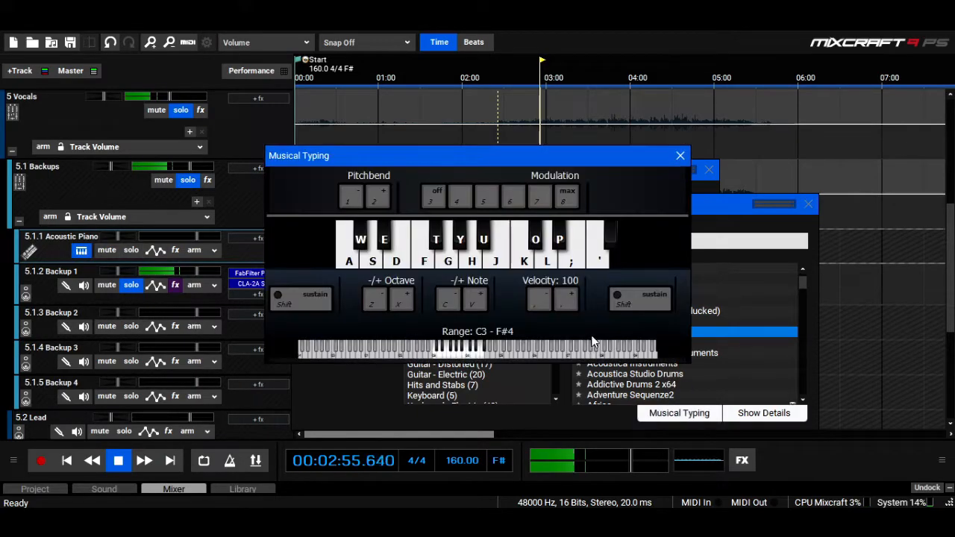
- Play D3 on the soloed piano against the backup vocal to check the key, and close the keyboard and instrument windows
click(391, 239)
click(373, 261)
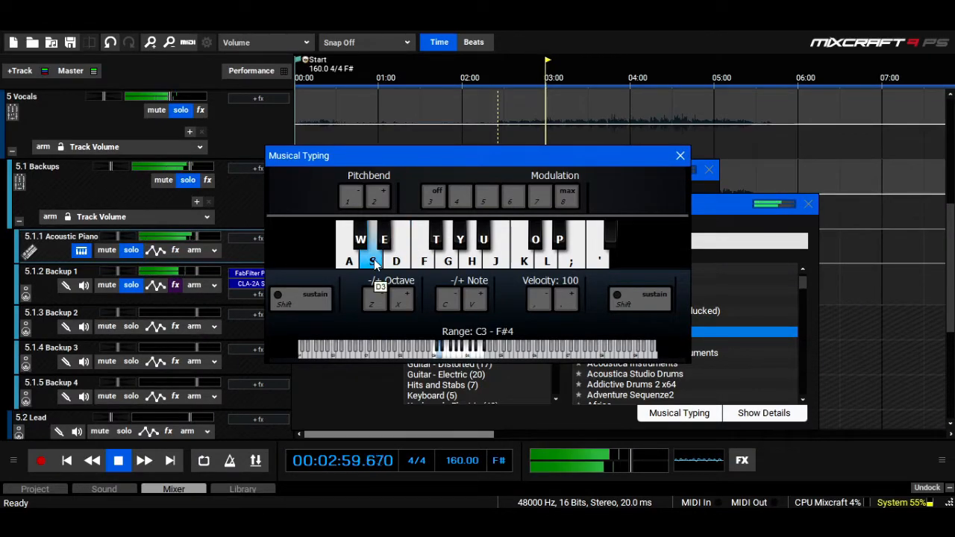
click(375, 263)
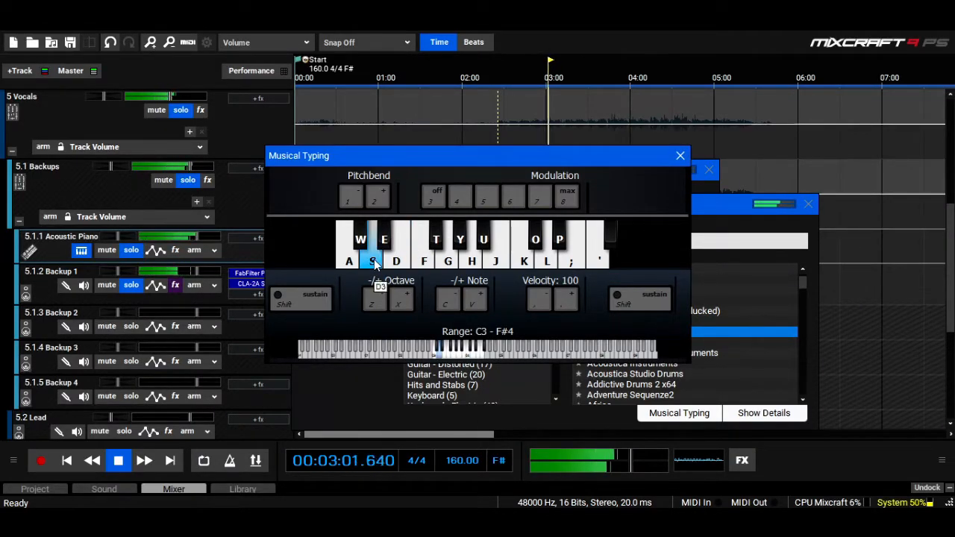
click(680, 155)
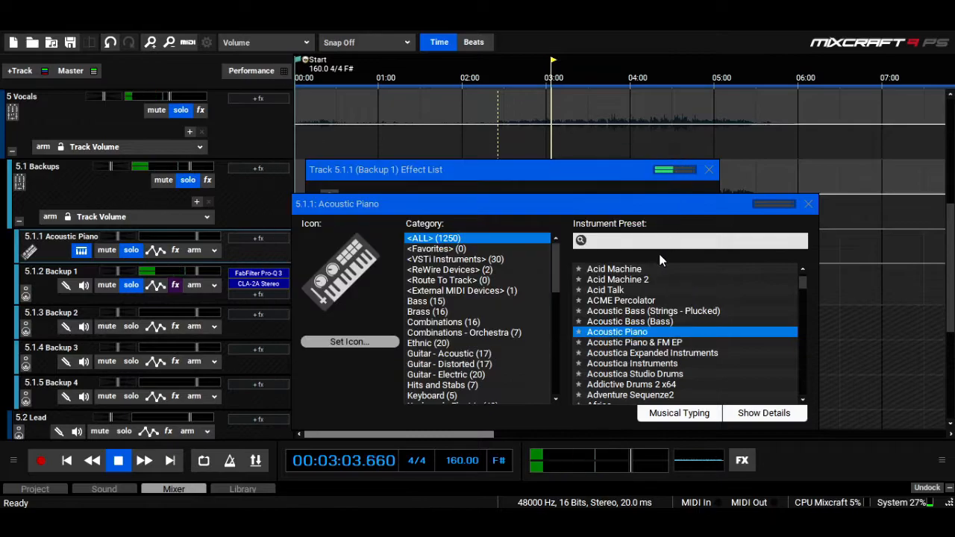
click(808, 203)
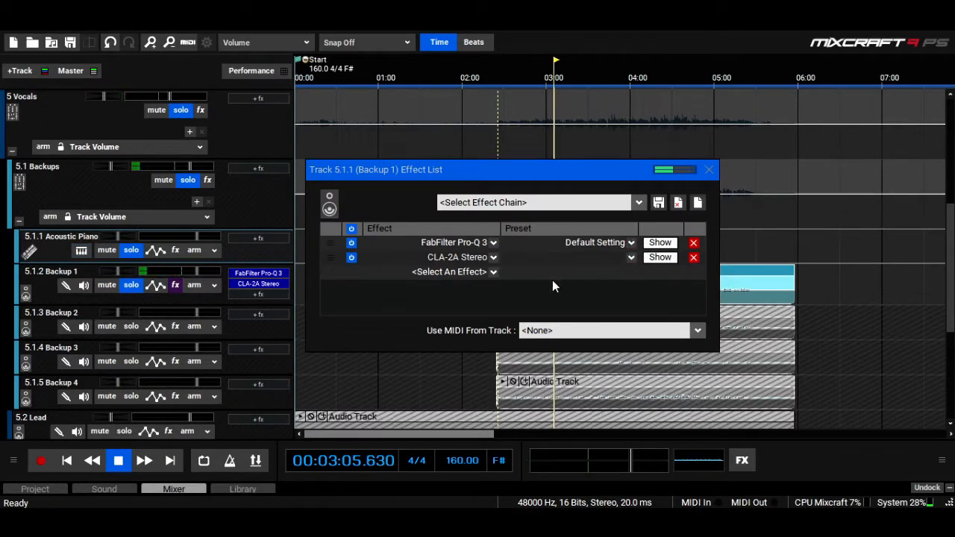
- Add Auto-Tune_Evo_VST after the CLA-2A on Backup 1, setting its key to D and scale to Major
click(485, 273)
text(aut)
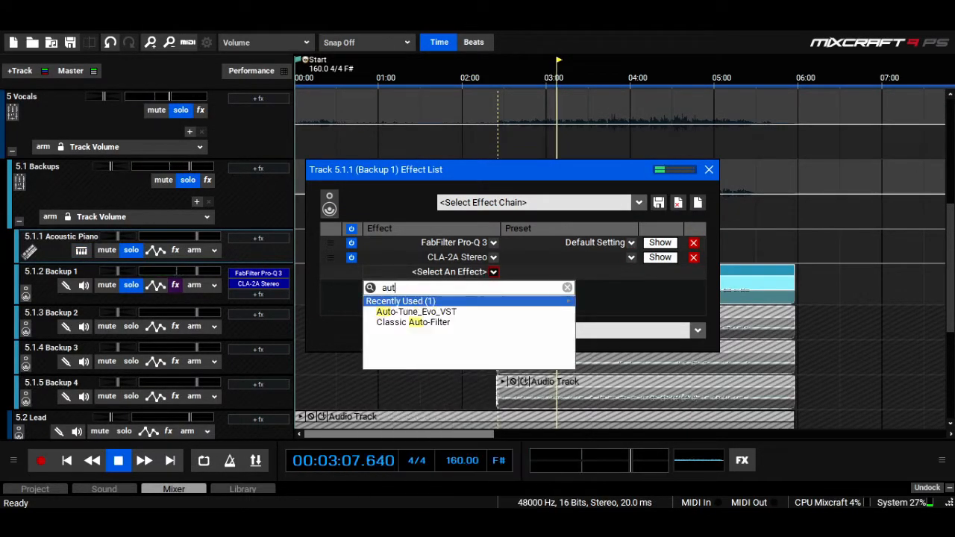
key(Return)
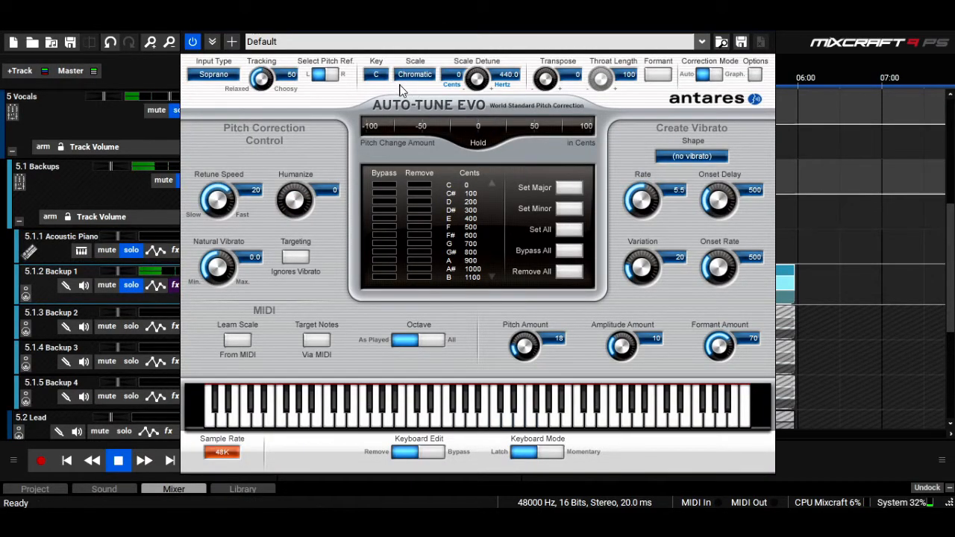
click(376, 74)
click(384, 122)
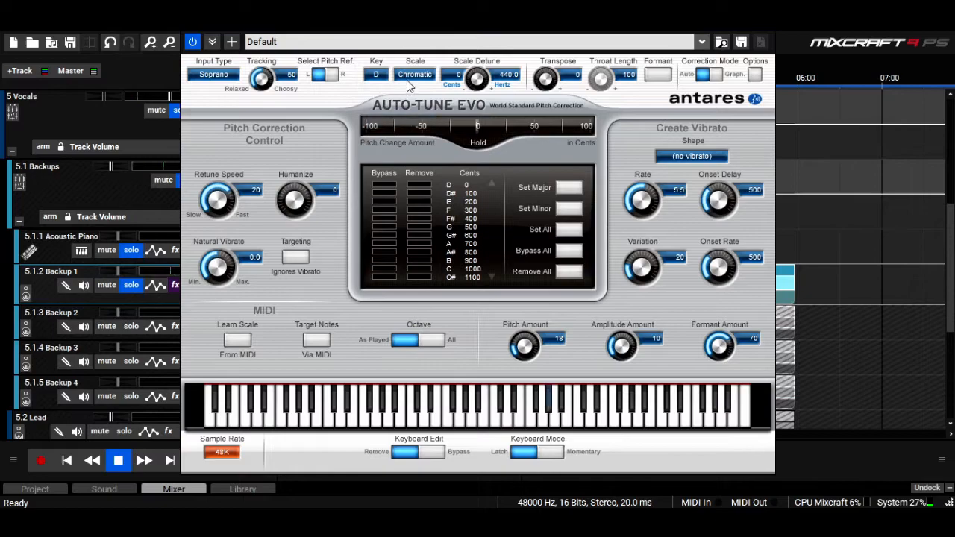
click(410, 78)
click(469, 69)
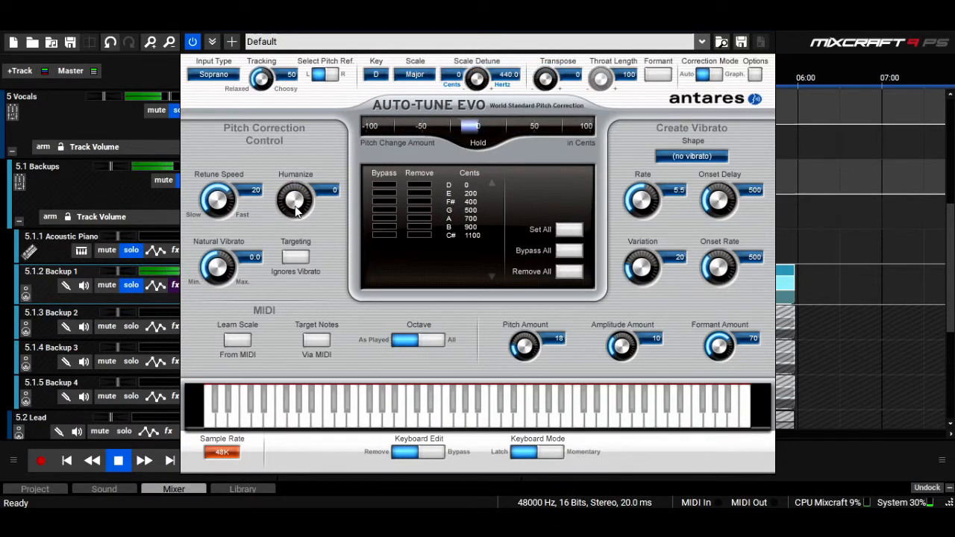
- Set Auto-Tune's Humanize to 100 and Retune Speed to 68, choose the vocal input type and close the plug-in
drag(297, 213, 288, 118)
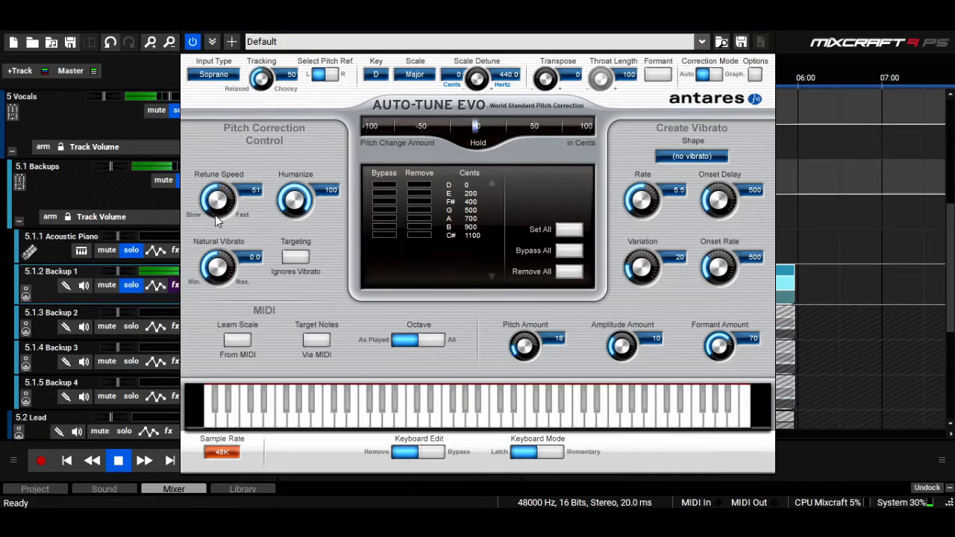
drag(215, 214, 219, 194)
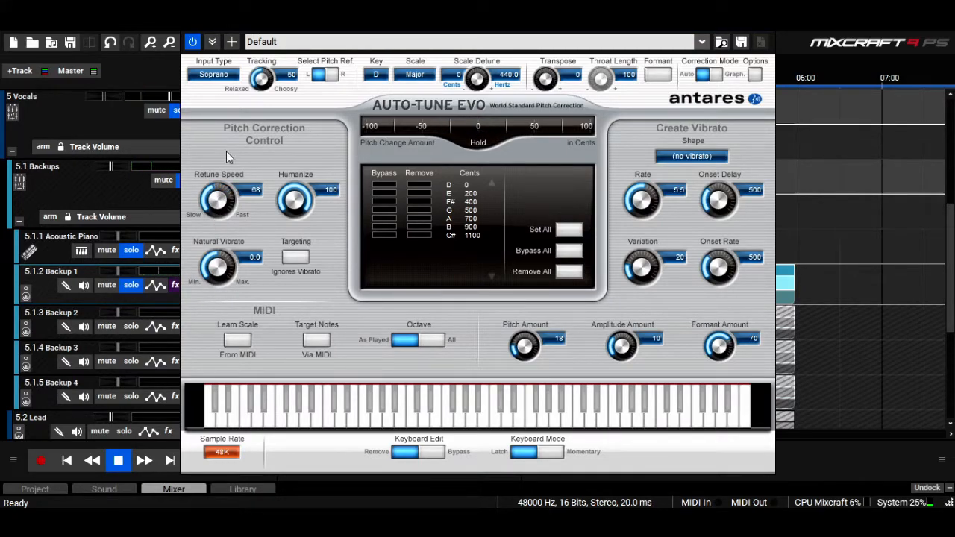
click(222, 75)
click(230, 100)
click(768, 34)
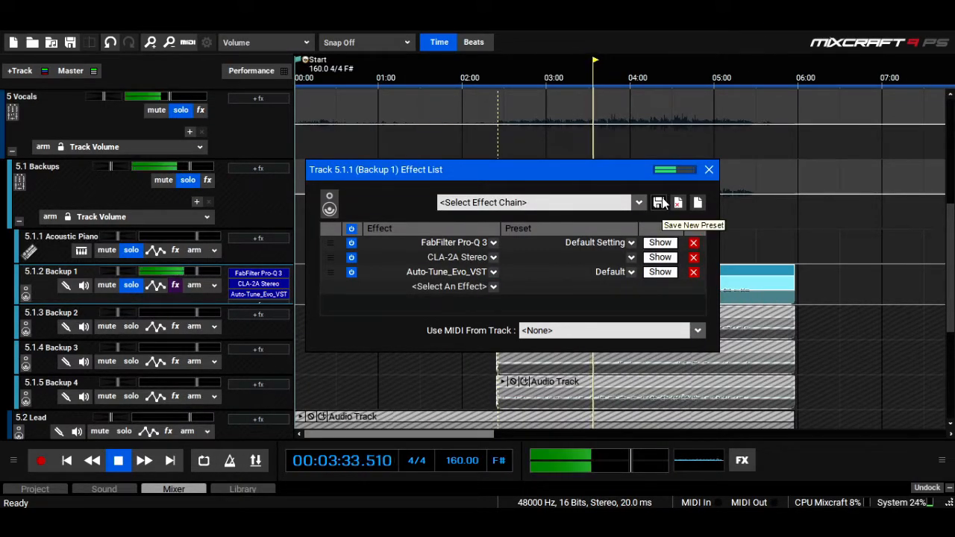
- Save Backup 1's effect chain as preset "1", overwriting the existing preset, and close the effect list
click(659, 204)
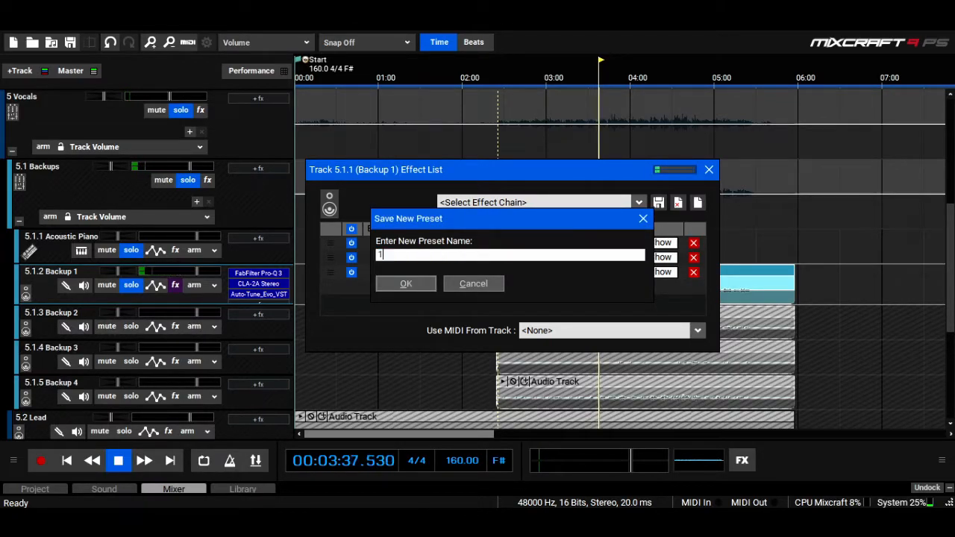
click(417, 282)
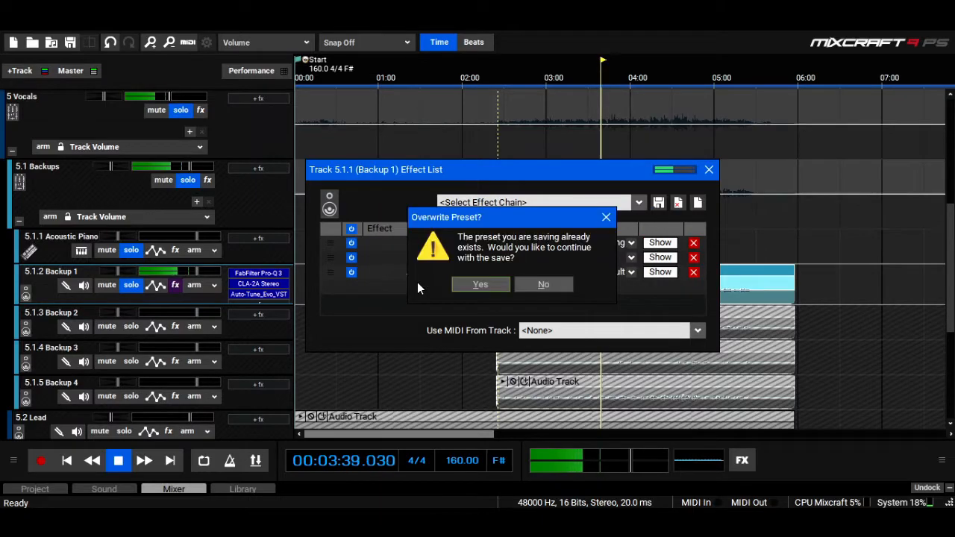
click(481, 284)
click(708, 171)
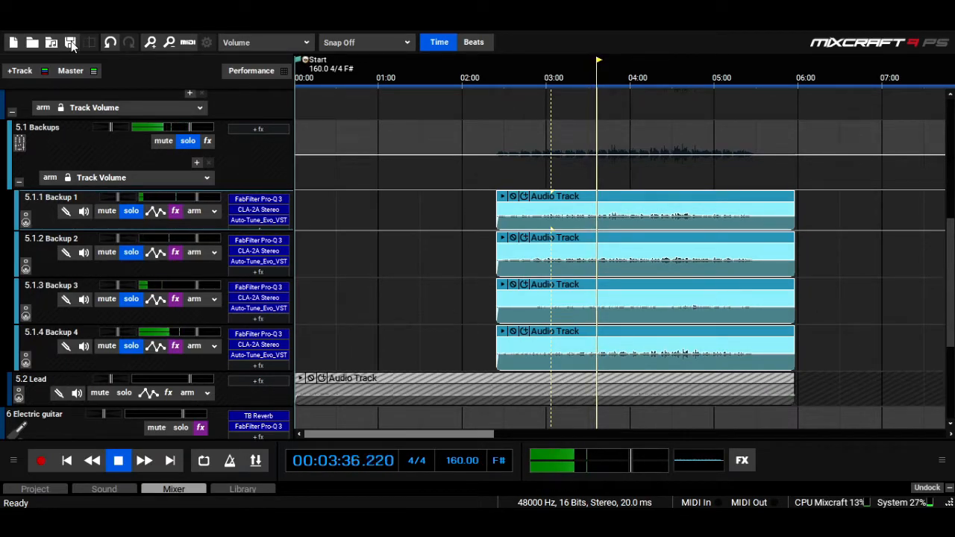
- Stop playback, unsolo Backups 2, 3 and 4 to leave only Backup 1 soloed, and resume playback
key(space)
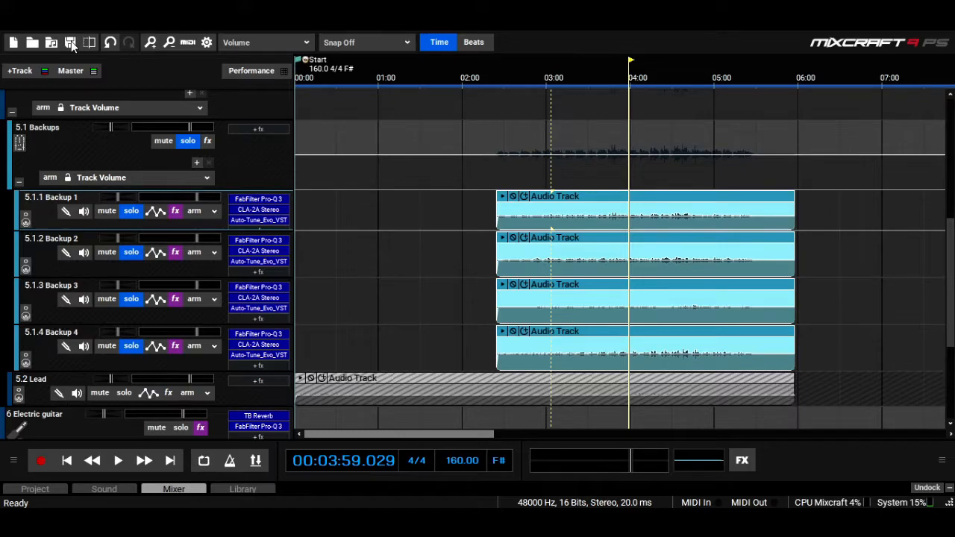
click(28, 70)
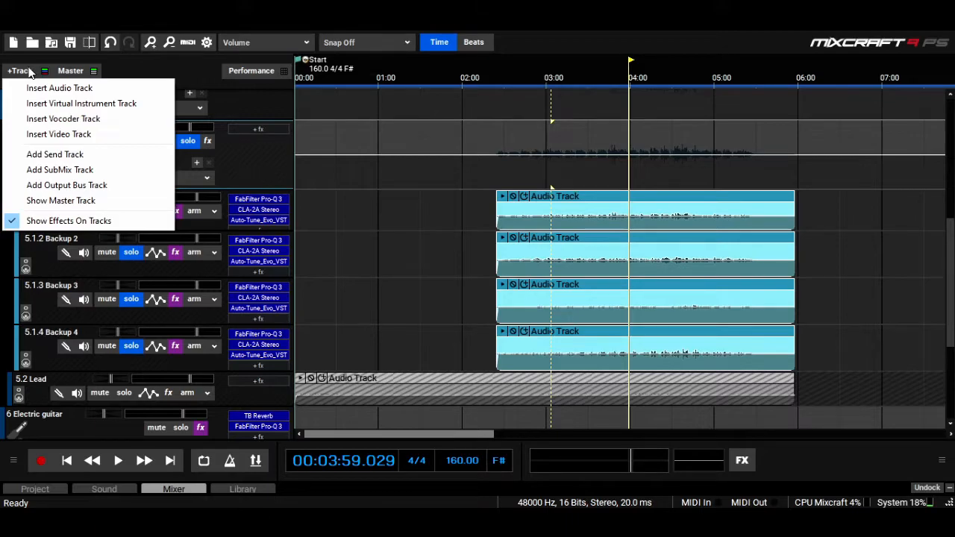
click(131, 321)
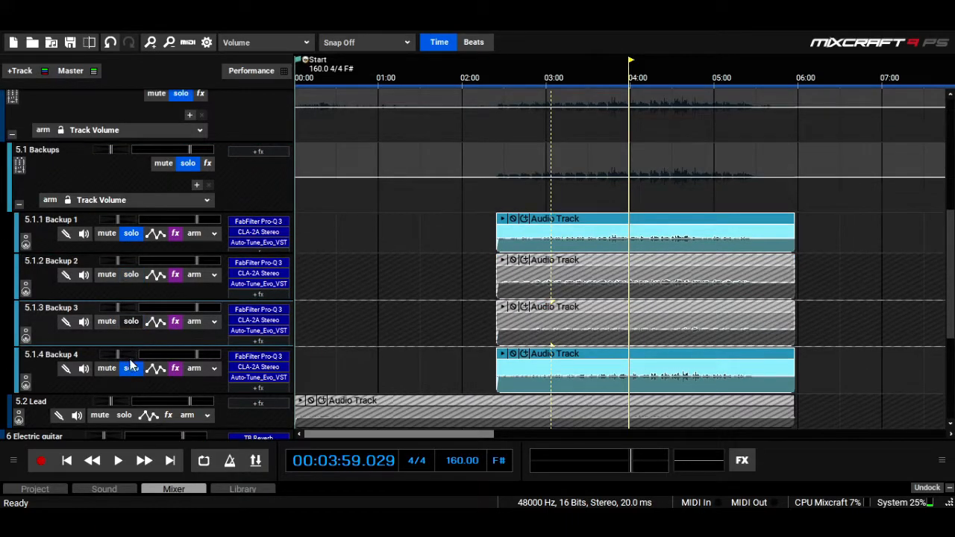
click(131, 369)
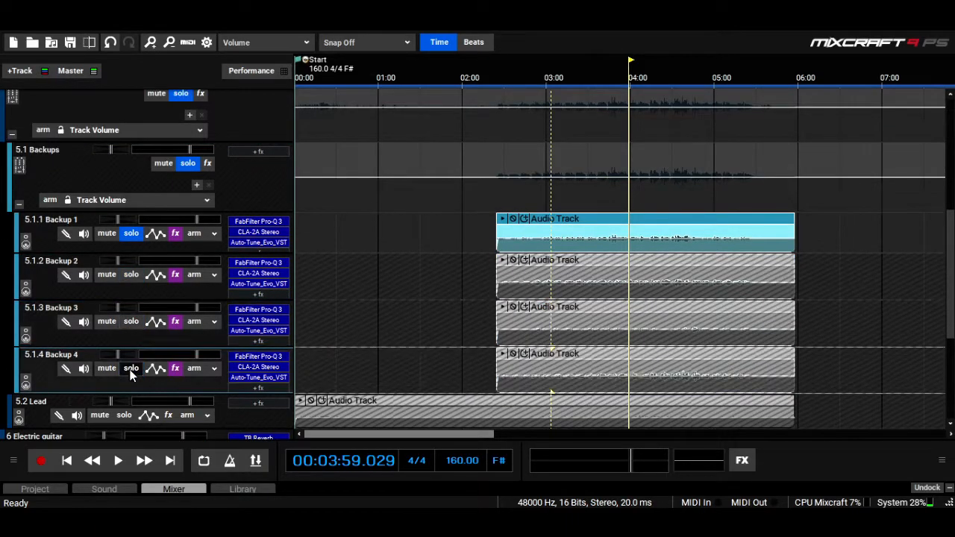
key(space)
- Make the Backup 1 track taller and add the IRLive Stereo reverb after Auto-Tune
drag(162, 252, 164, 272)
click(246, 254)
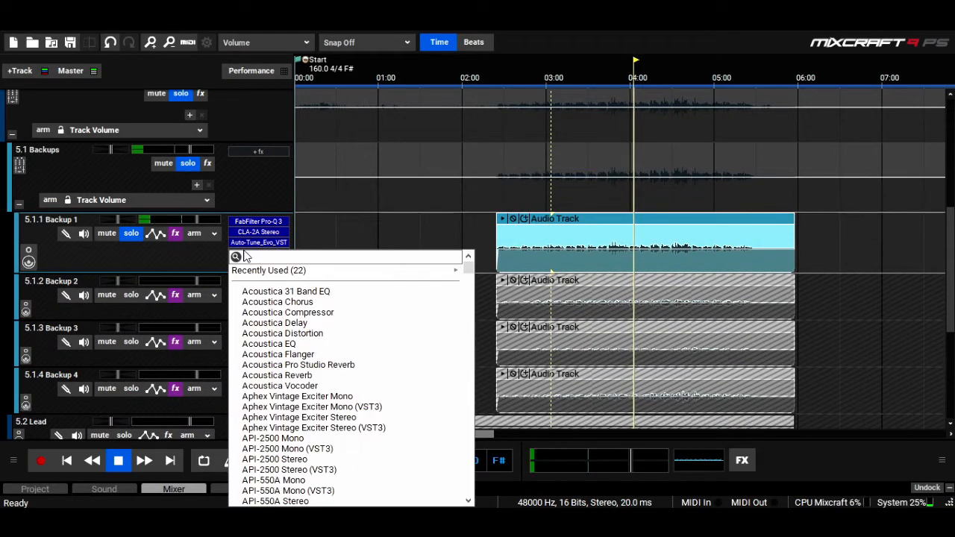
text(live)
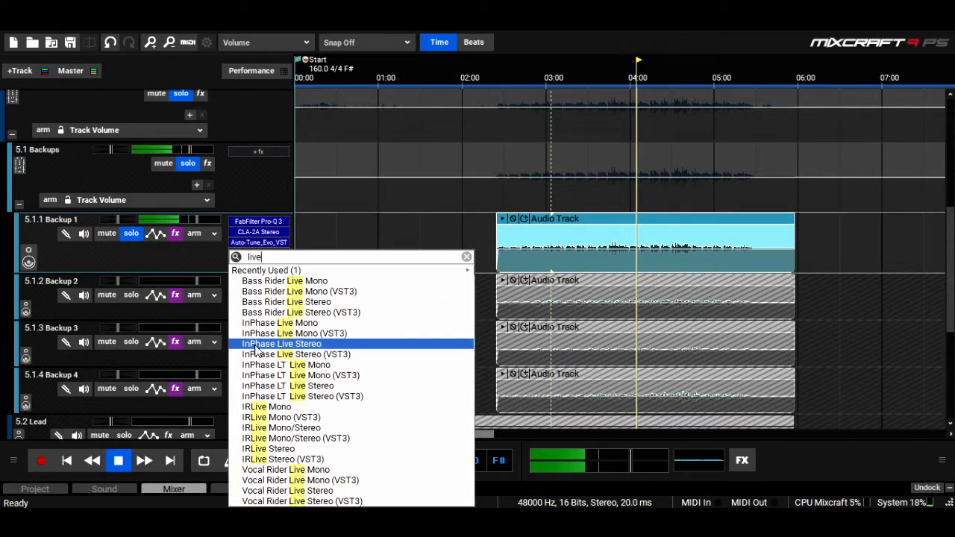
click(295, 450)
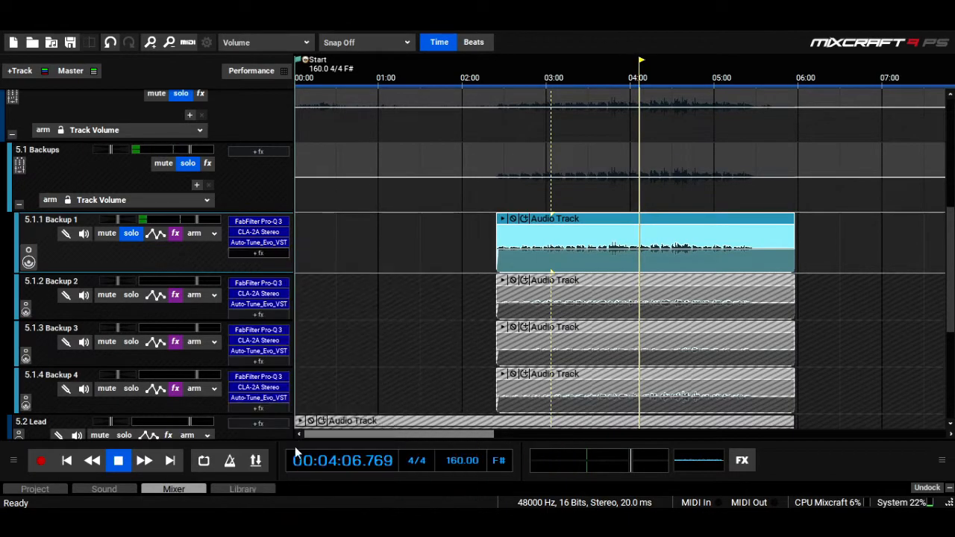
- Set the IRLive reverb's Mix to about 5.1, compare the sound with it bypassed, and close it
drag(482, 286, 481, 358)
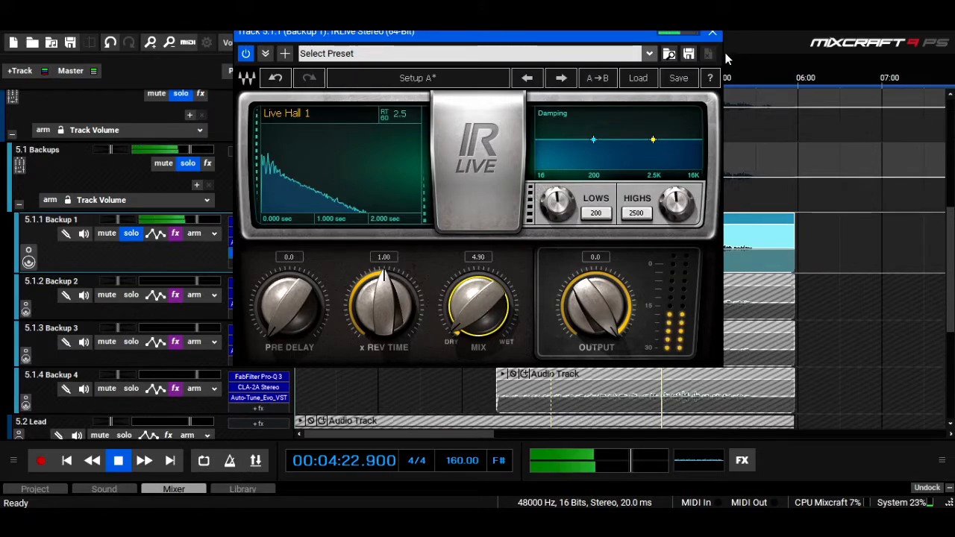
click(246, 54)
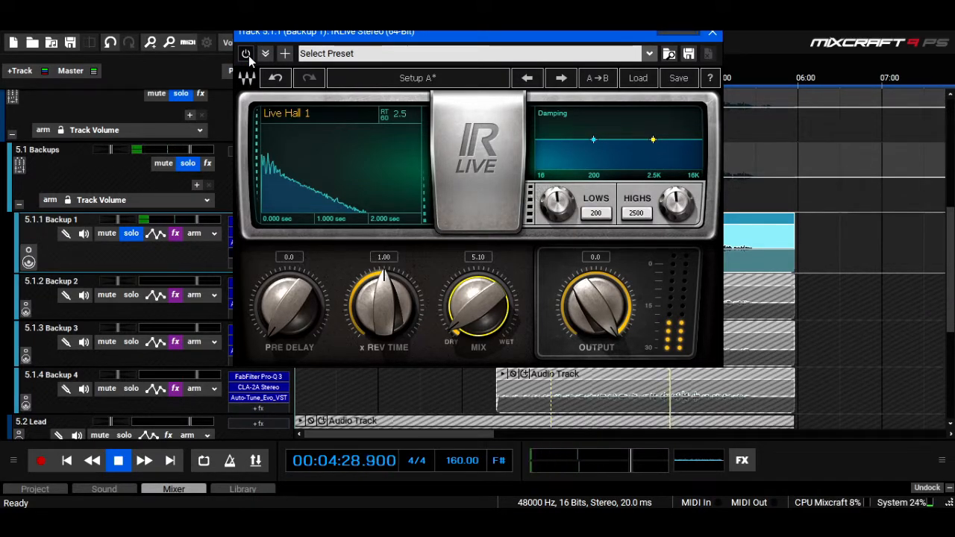
click(715, 33)
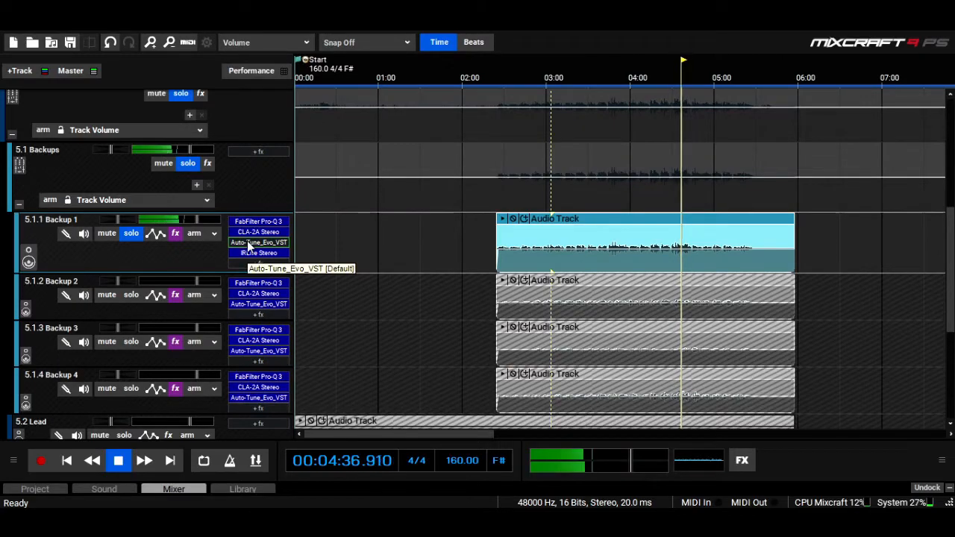
- Solo Backup 2 in place of Backup 1
click(131, 295)
click(130, 237)
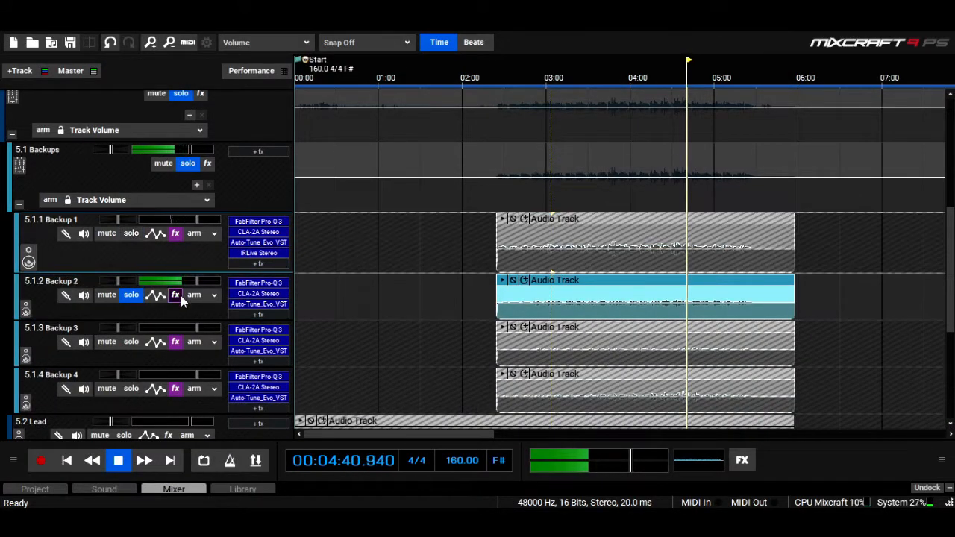
- Add the TB Reverb effect after Auto-Tune in Backup 2's effect chain
click(180, 295)
drag(479, 277, 472, 18)
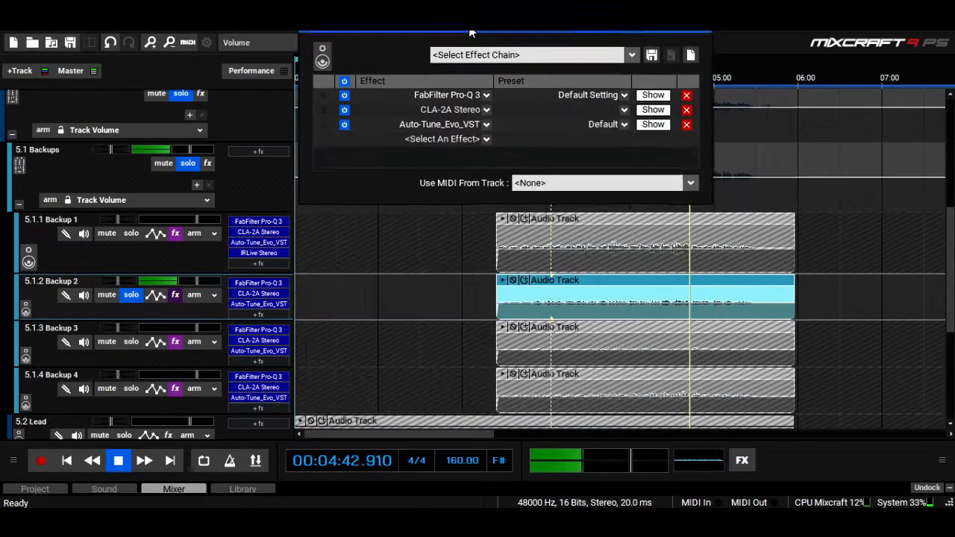
click(486, 139)
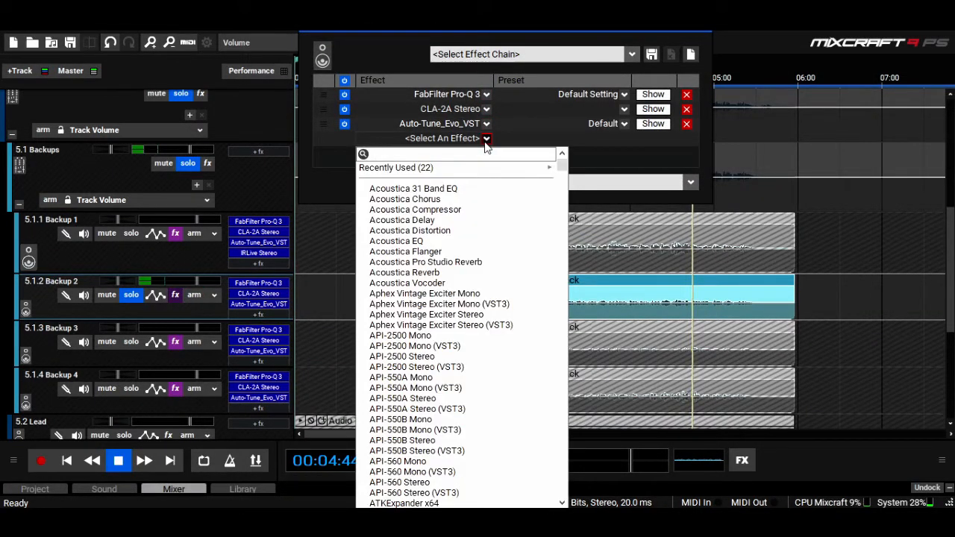
text(tb re)
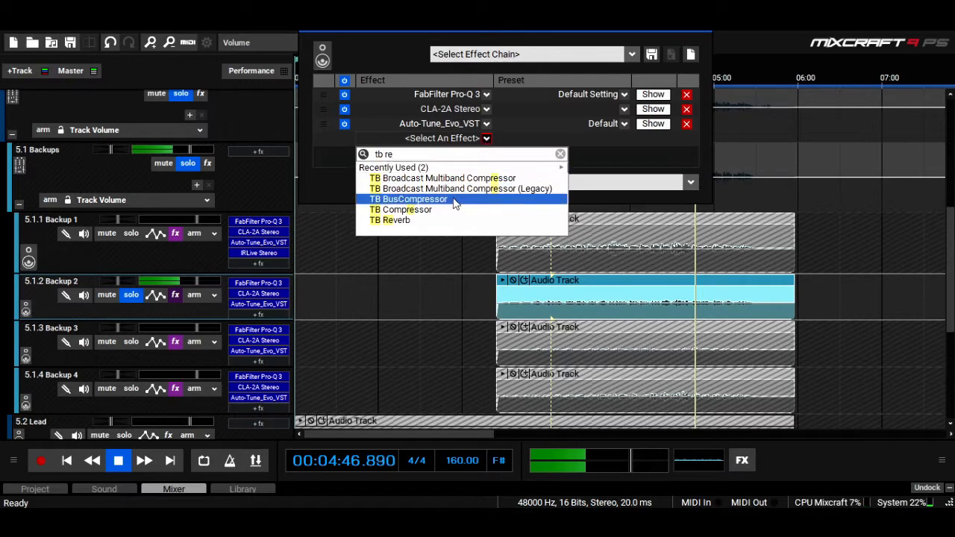
click(432, 221)
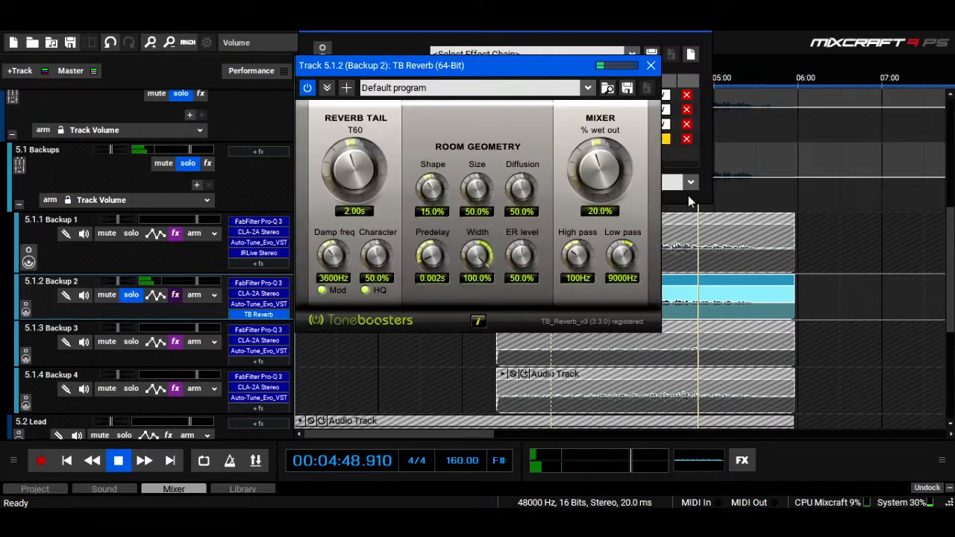
- Set Backup 2's TB Reverb wet output to 9.6%, solo Backup 1 alongside it, and close the reverb
mouse_move(601, 169)
mouse_down()
mouse_move(597, 206)
mouse_move(593, 177)
mouse_up()
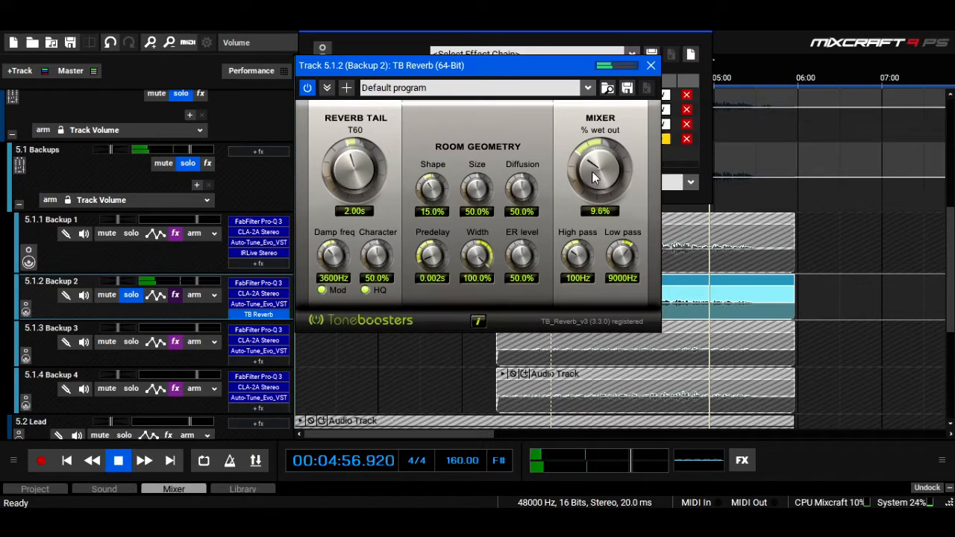
click(127, 234)
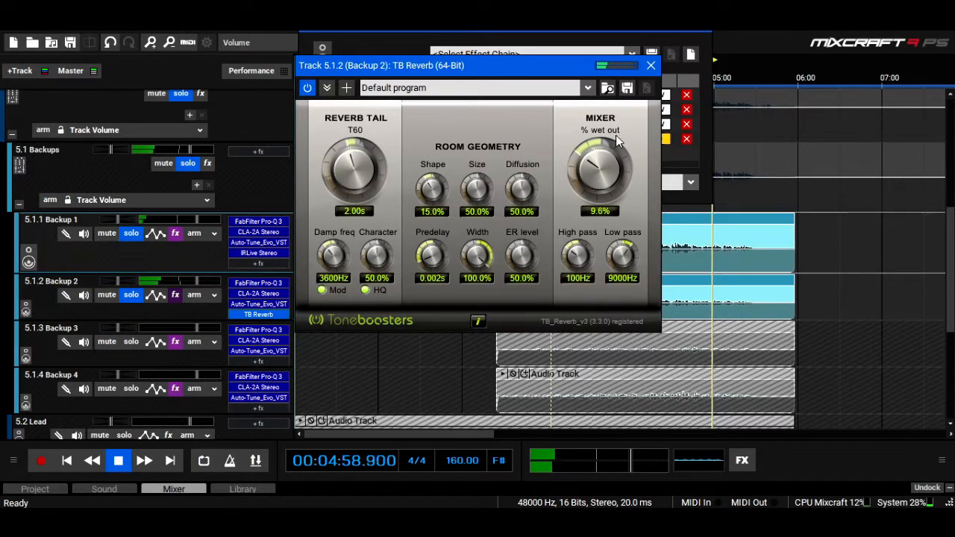
click(651, 67)
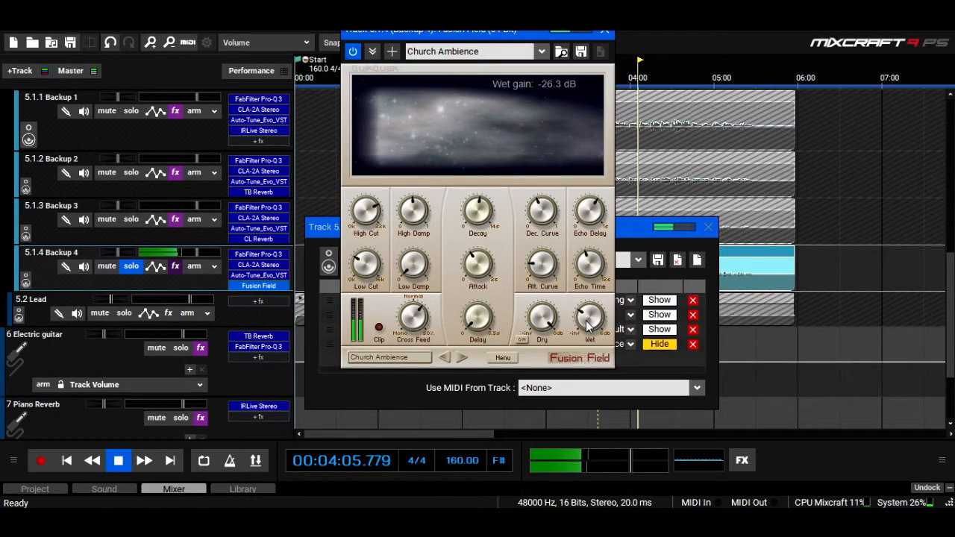
- Fine-tune the wet level of Backup 4's Fusion Field reverb using the Church Ambience preset, and close its windows
drag(587, 322, 586, 325)
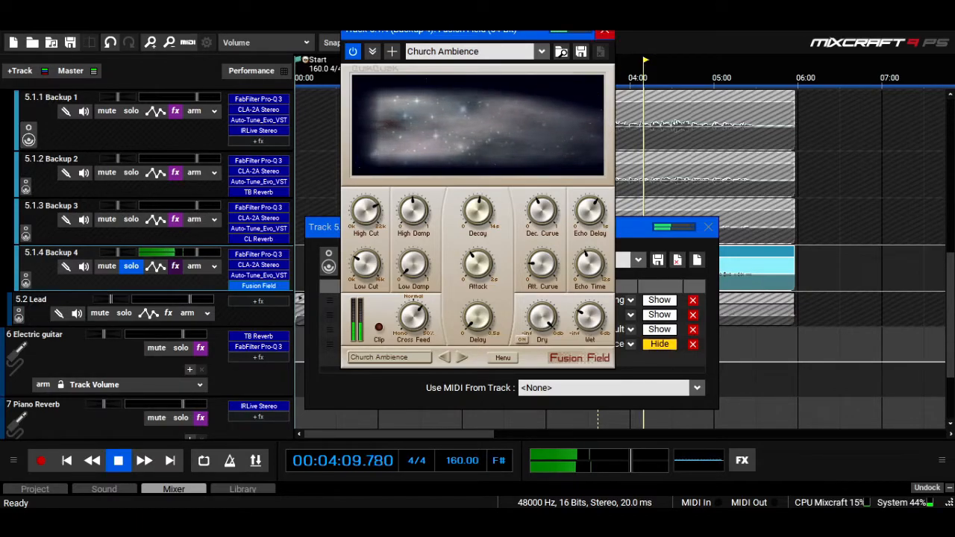
click(606, 35)
click(708, 227)
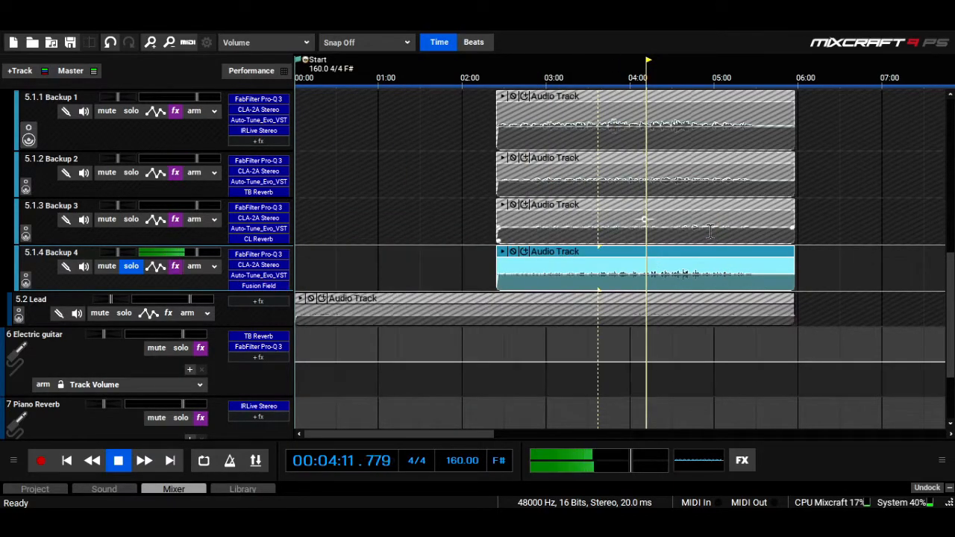
- Unsolo Backup 4 and mute the Lead track to audition all backups together, reducing the Backup 1 track's height
click(130, 266)
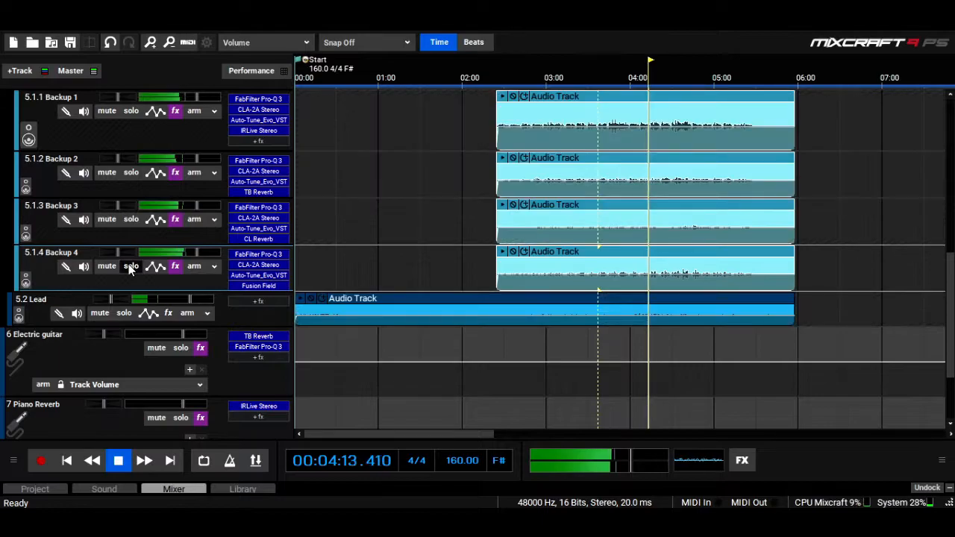
click(100, 313)
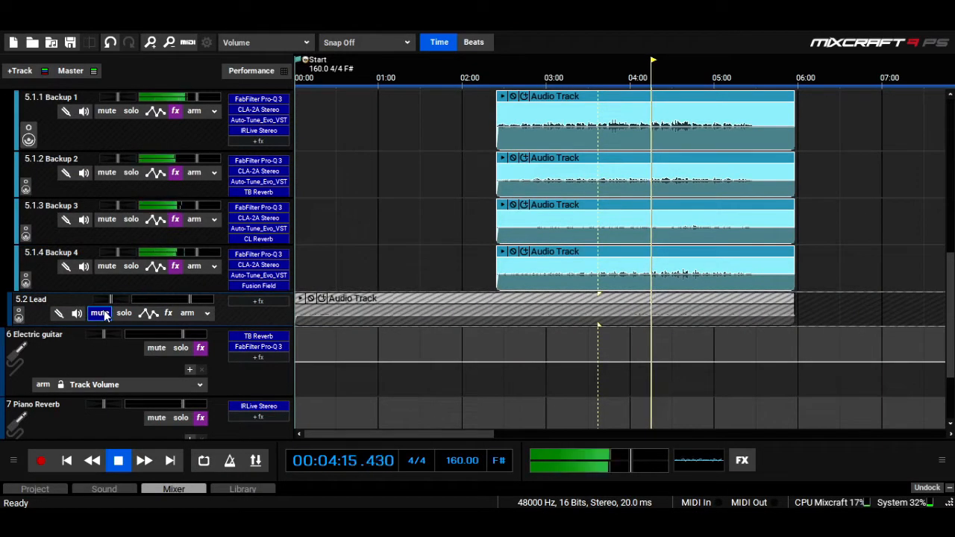
drag(945, 291, 951, 276)
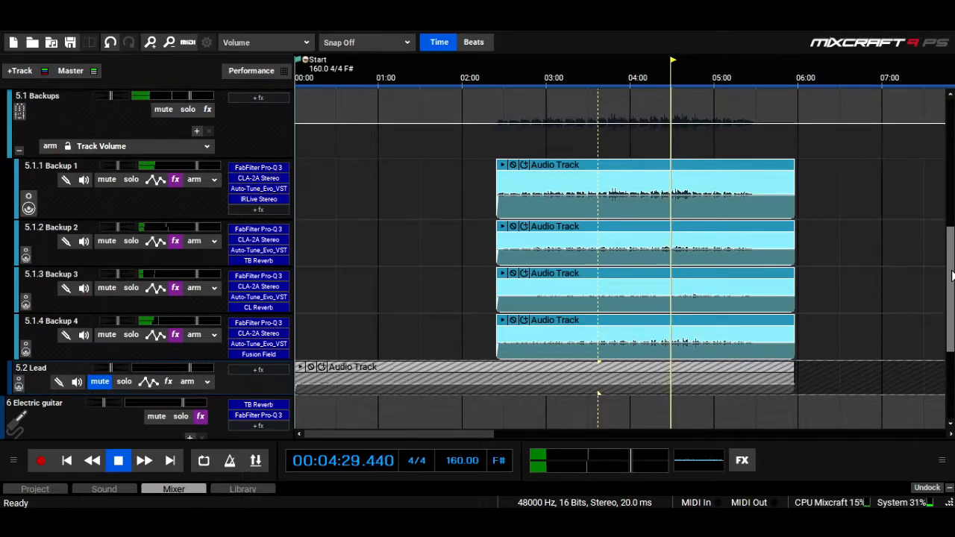
key(space)
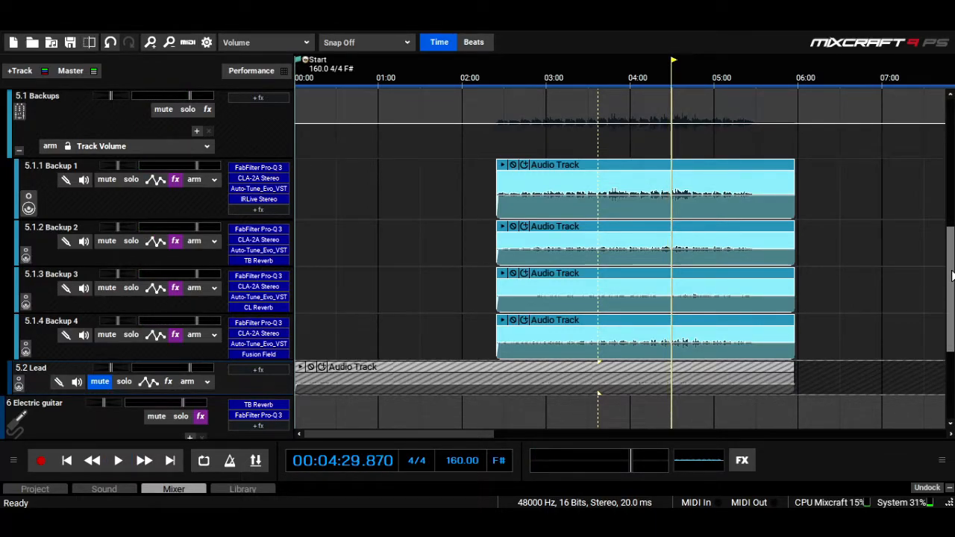
key(space)
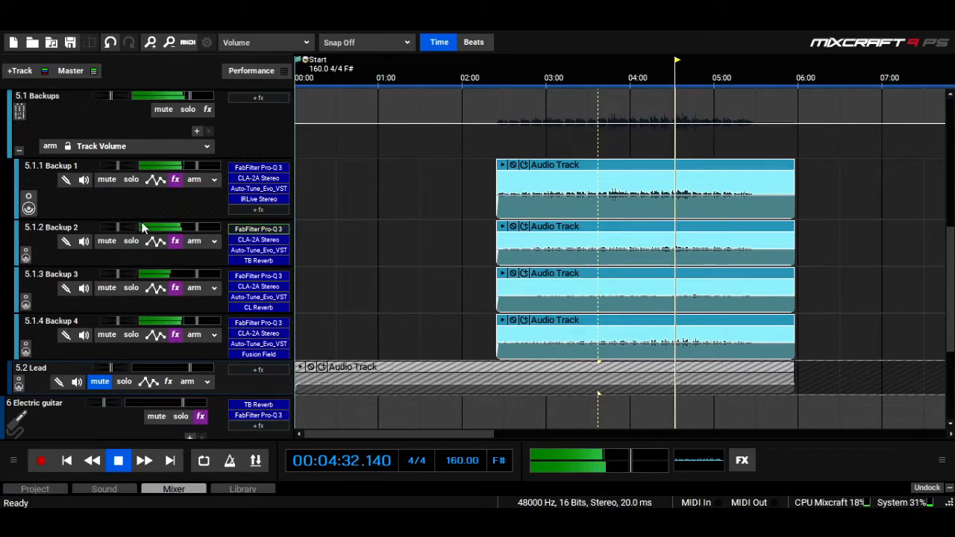
drag(111, 221, 111, 203)
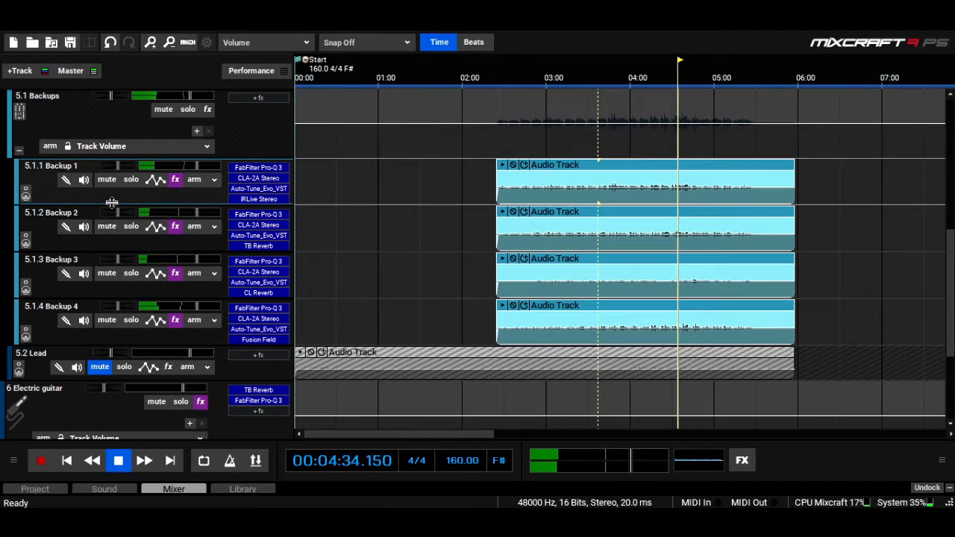
key(space)
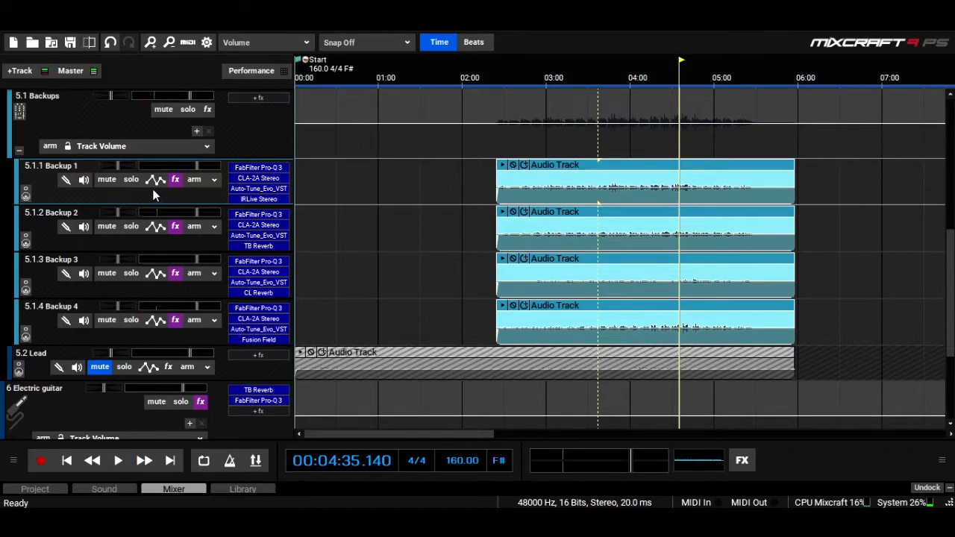
- Bypass the reverb on all four backup tracks and play them dry from about 3:40
click(174, 180)
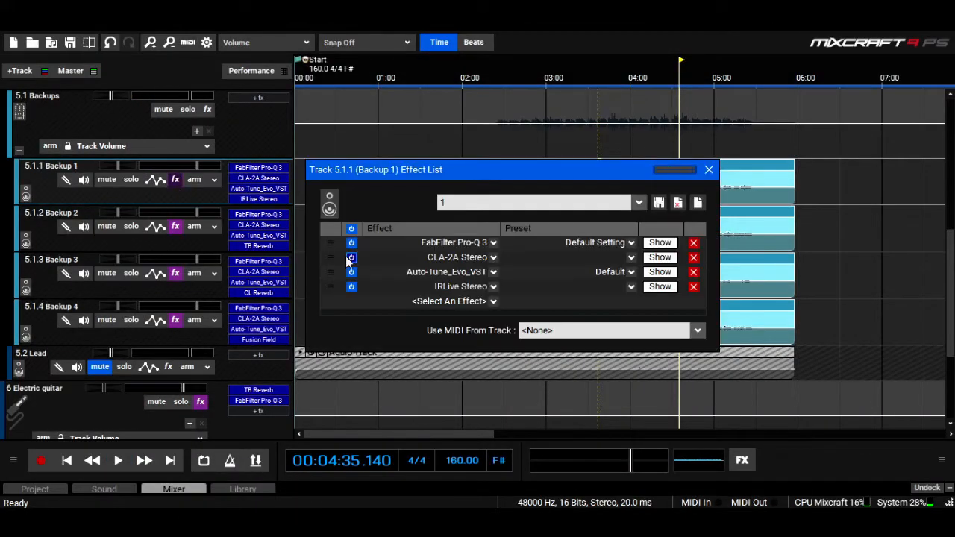
click(599, 76)
key(space)
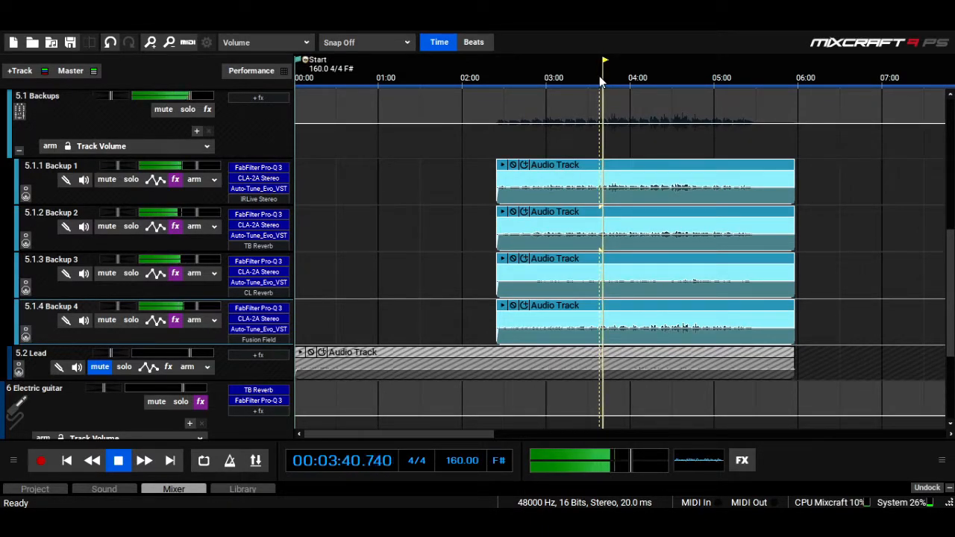
key(space)
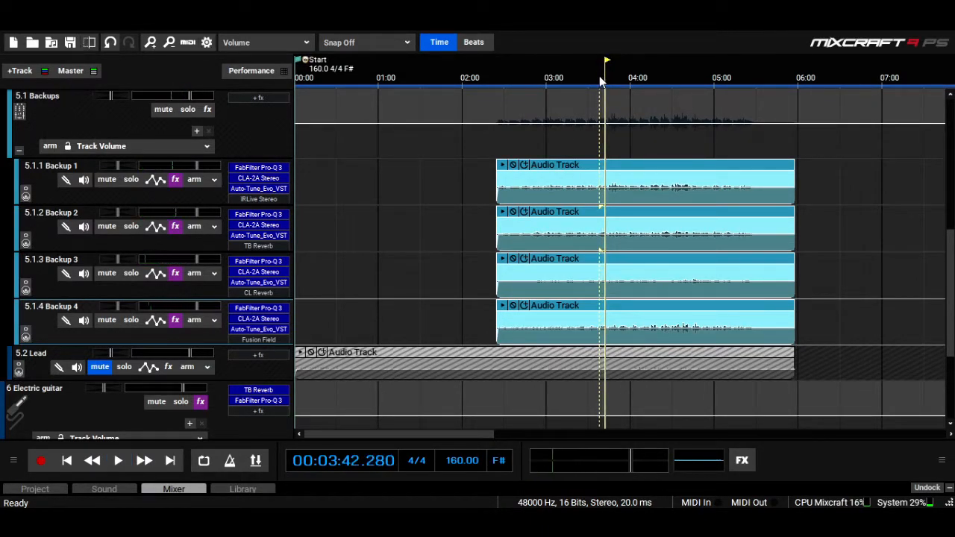
- Re-enable the reverbs on all four backup tracks and play them from about 4:24
click(175, 180)
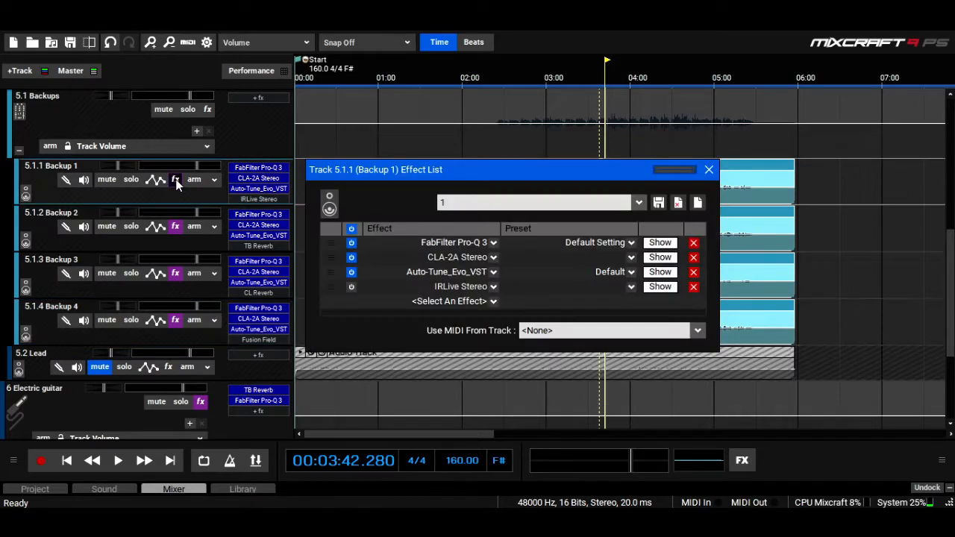
click(710, 169)
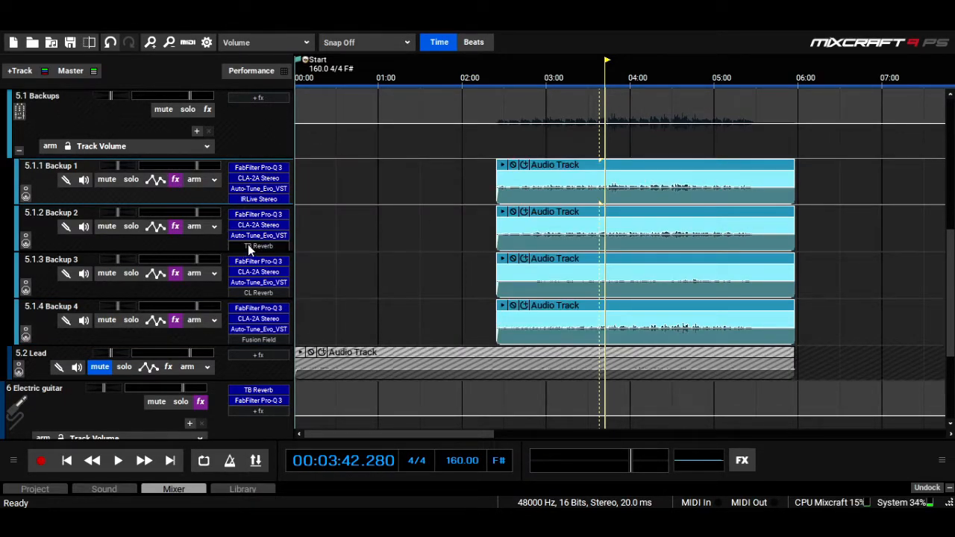
click(248, 244)
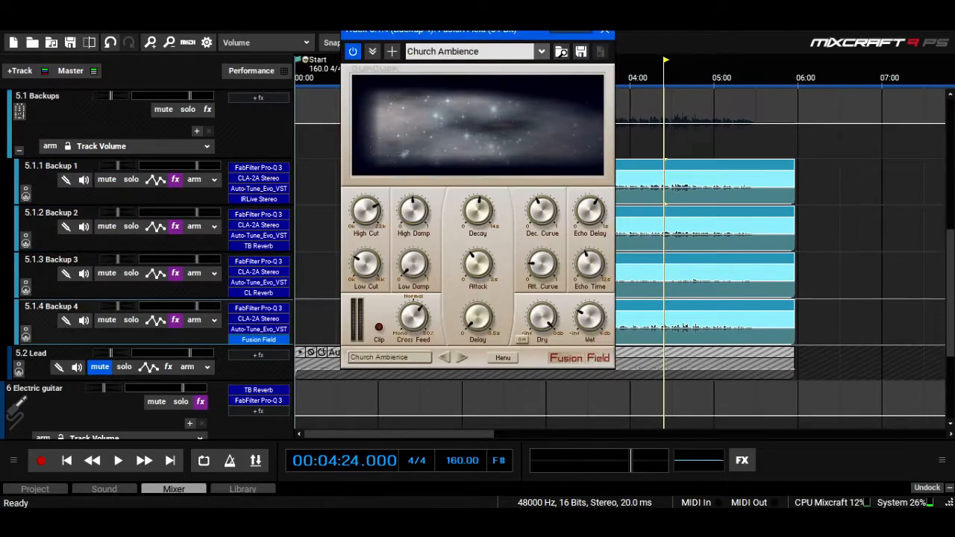
click(605, 32)
key(space)
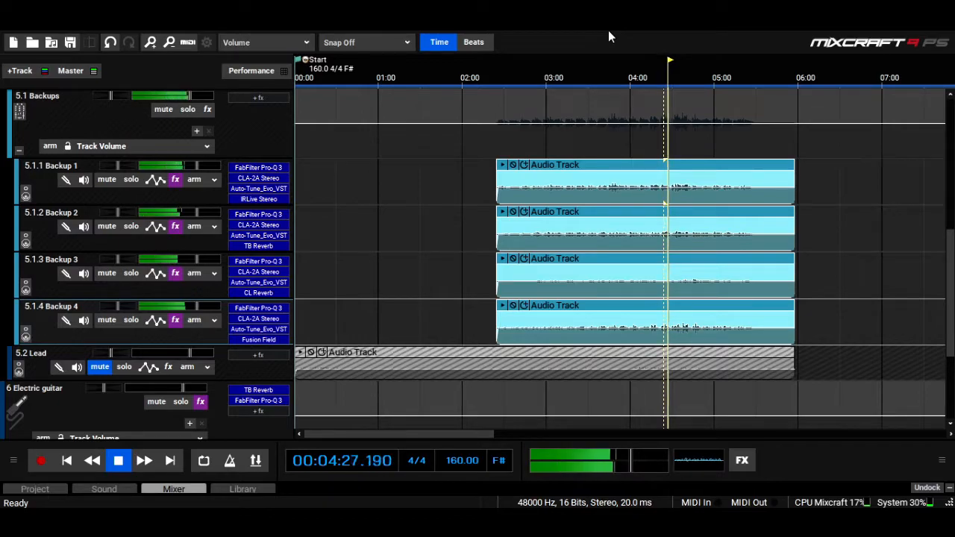
- Pan Backup 3 left and Backup 4 right, and slightly lower the volumes of Backups 2 and 4 while auditioning the blend
key(space)
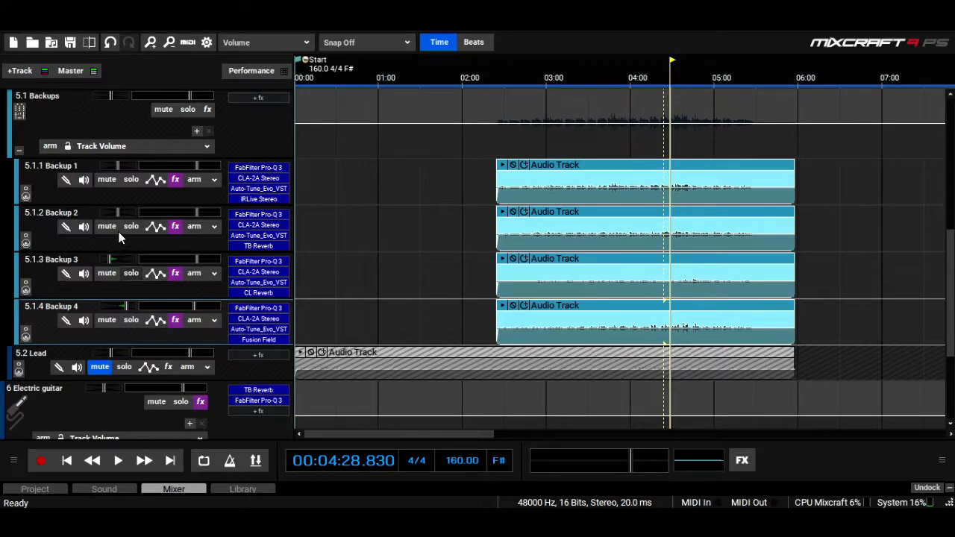
key(space)
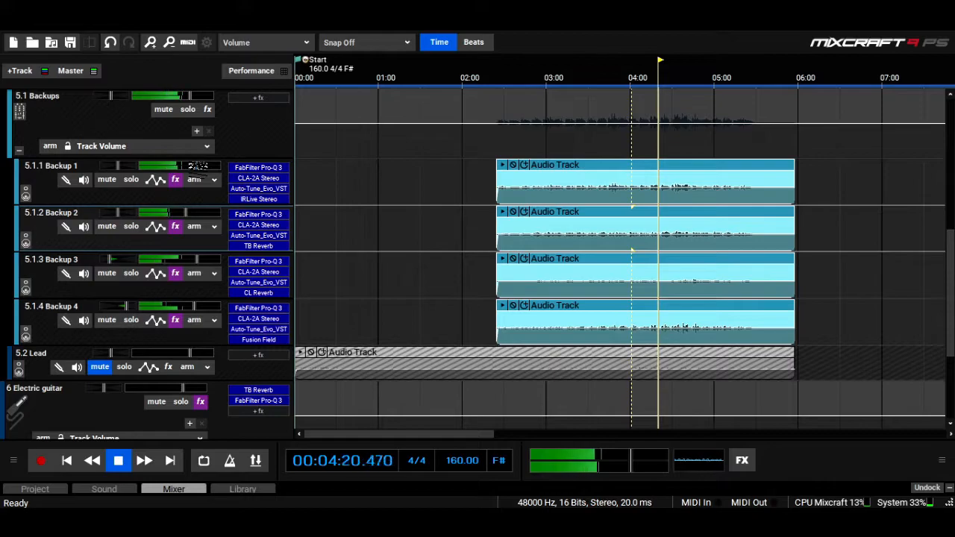
key(space)
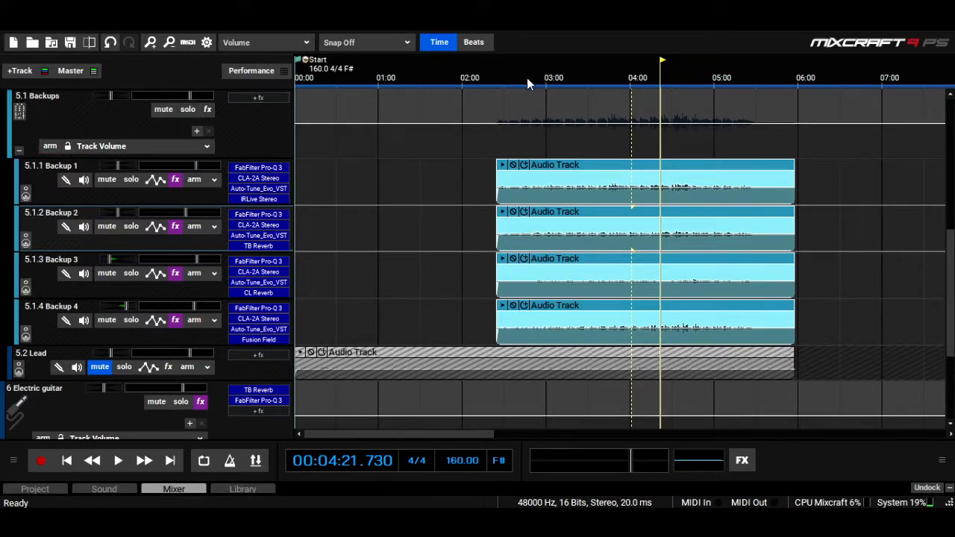
click(648, 72)
key(space)
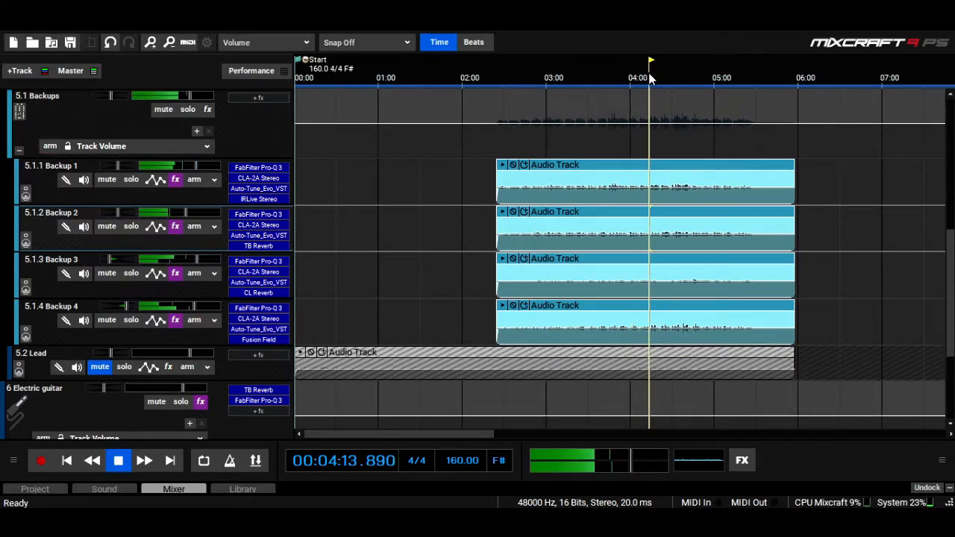
- Add FabFilter Pro-Q 3 to the Backups submix with a 12 dB/oct low cut at about 256 Hz
click(248, 99)
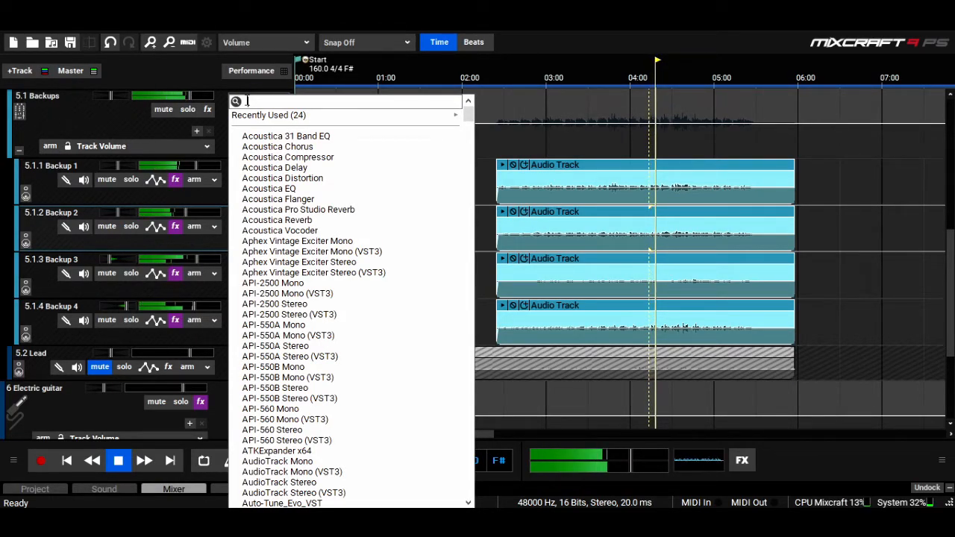
text(fab)
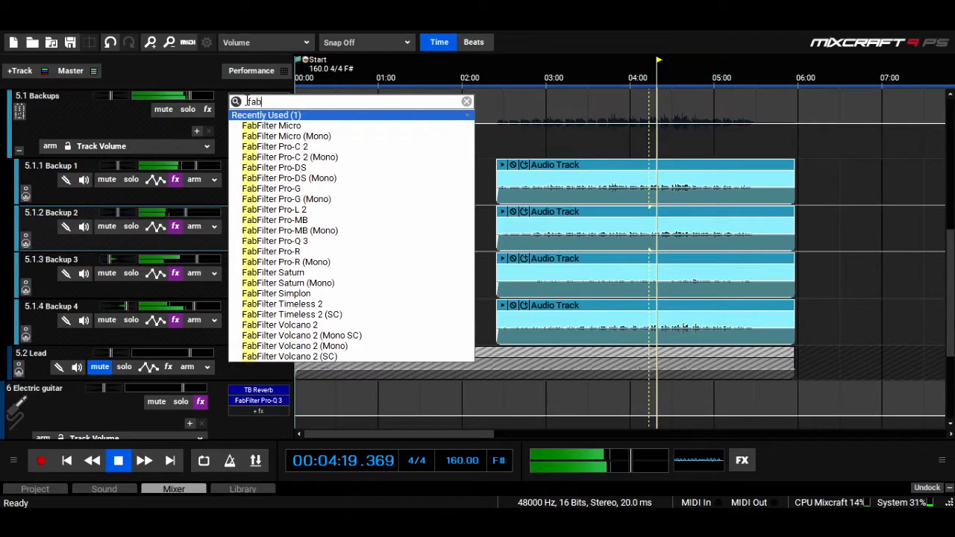
click(330, 241)
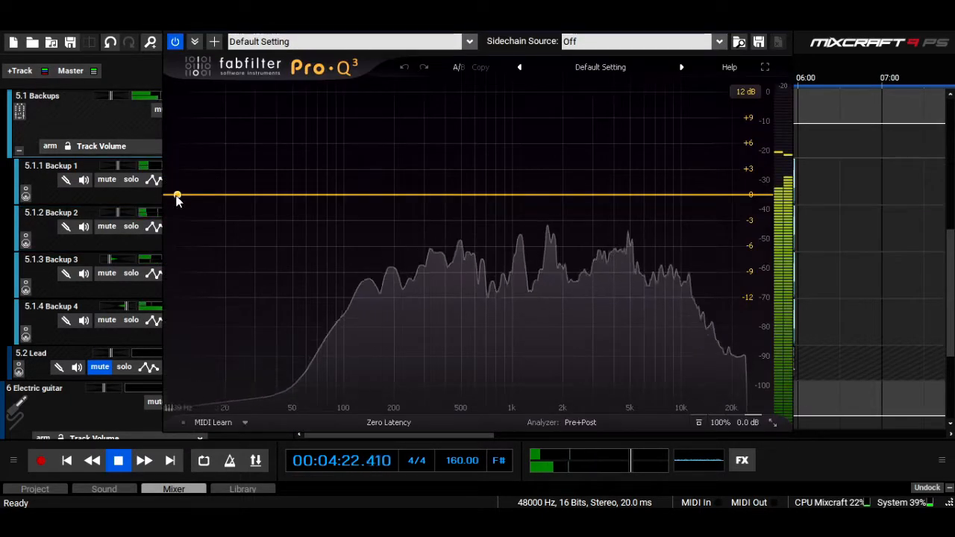
drag(173, 200, 413, 207)
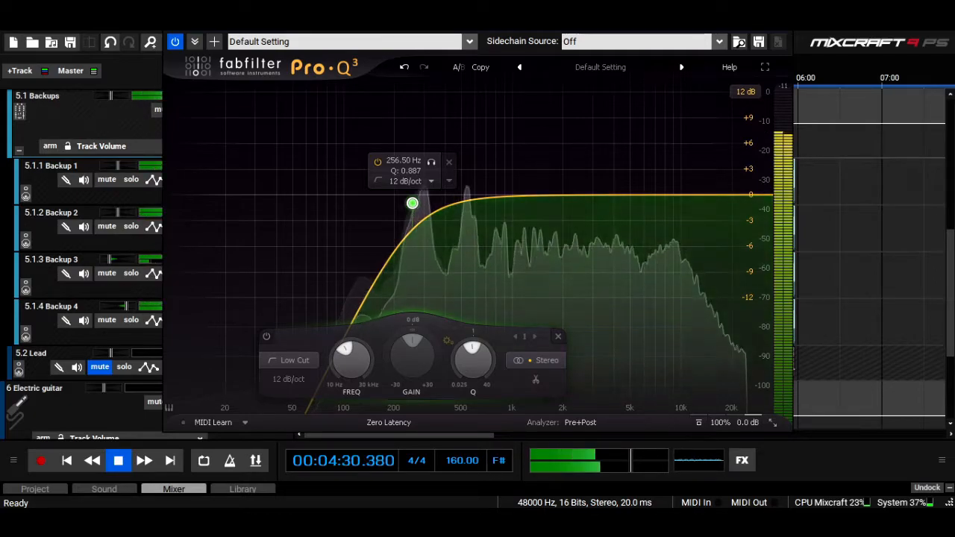
key(Escape)
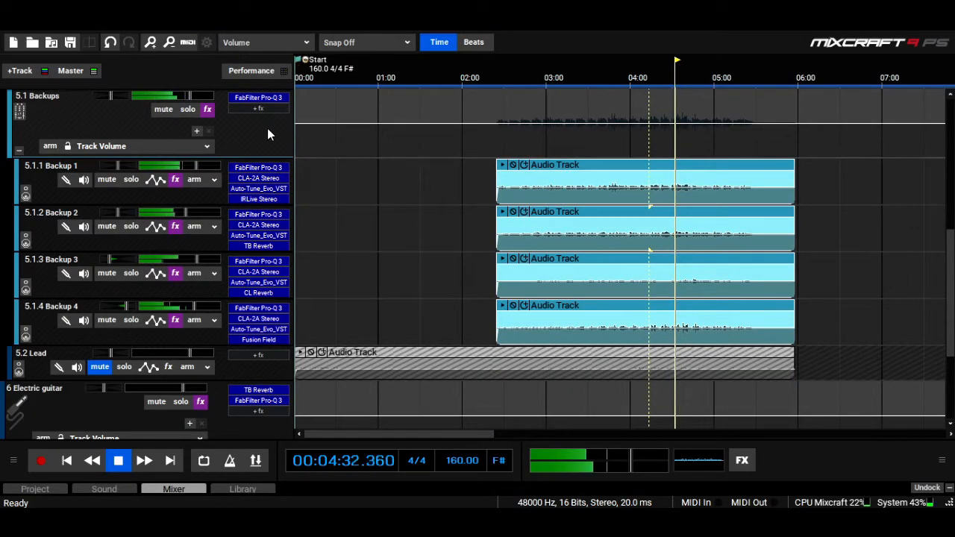
- Move the low cut in Backup 2's FabFilter Pro-Q 3 to about 165 Hz and close the equalizer
click(258, 215)
drag(389, 201, 381, 200)
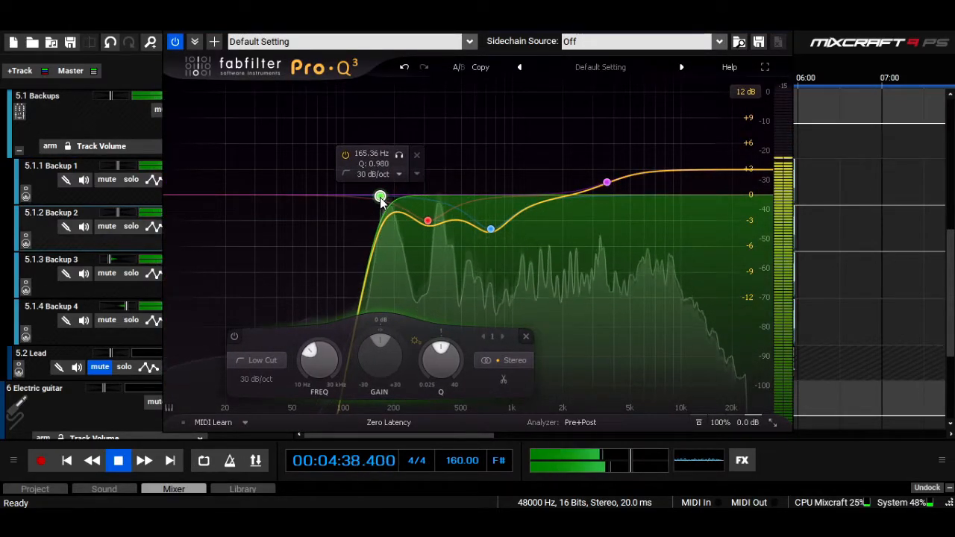
click(777, 40)
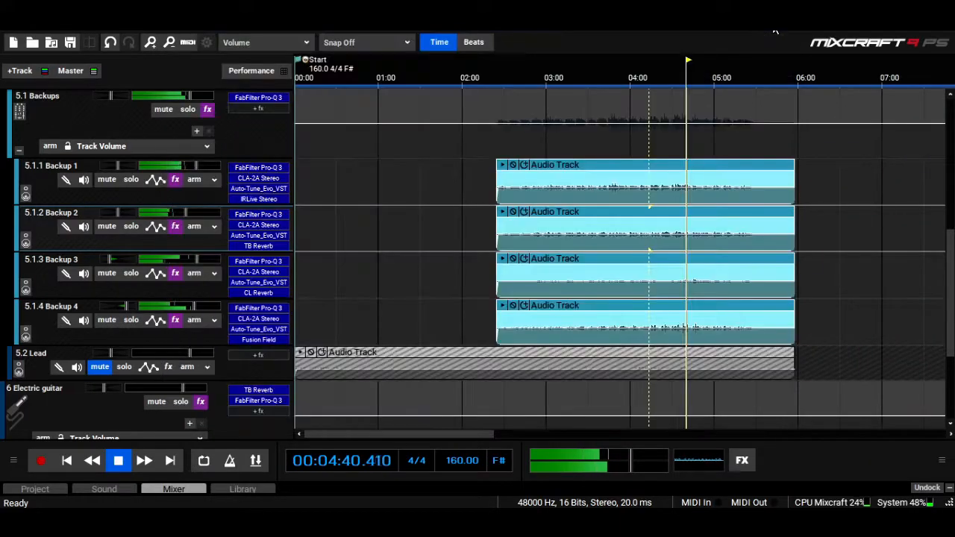
- Add C6 Stereo to the Backups submix, load its Pooch Vocal preset and adjust the master threshold
click(271, 109)
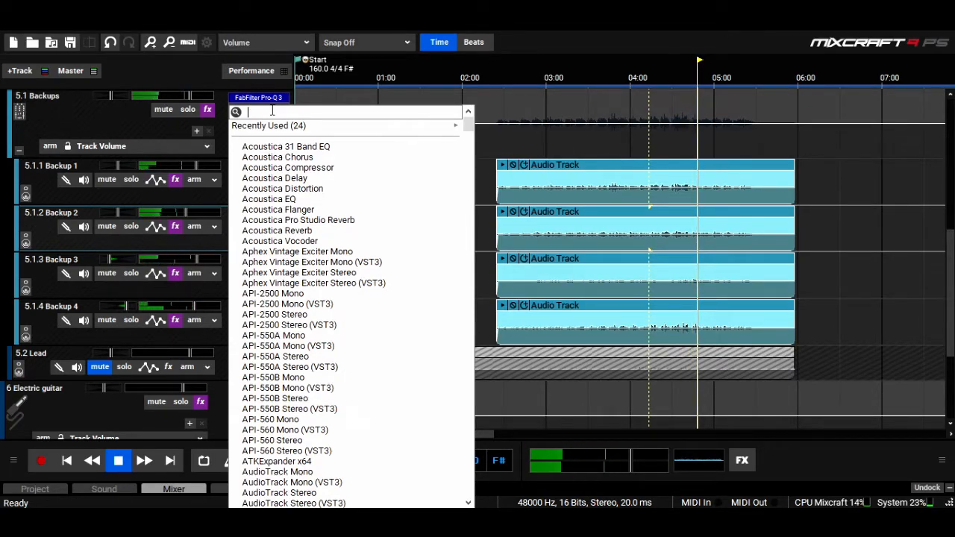
text(c6)
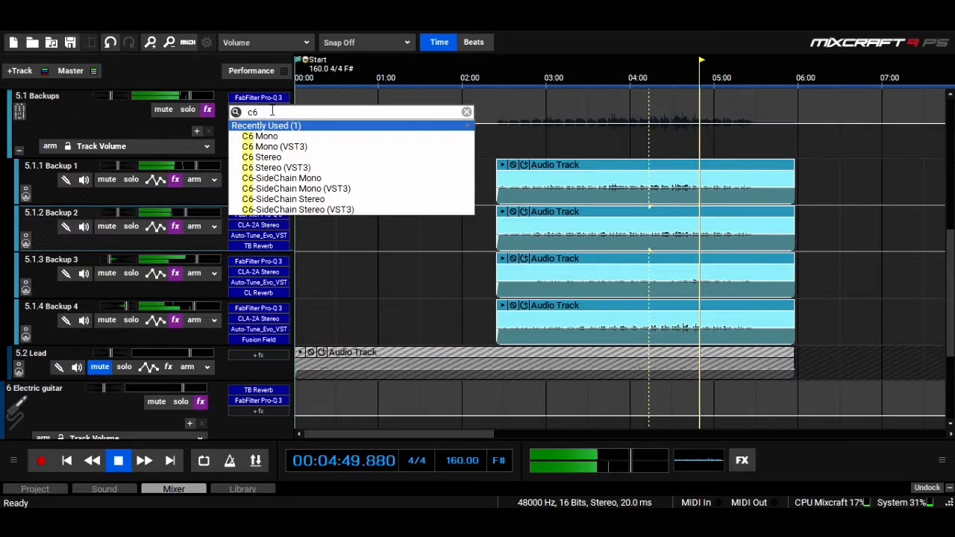
click(270, 156)
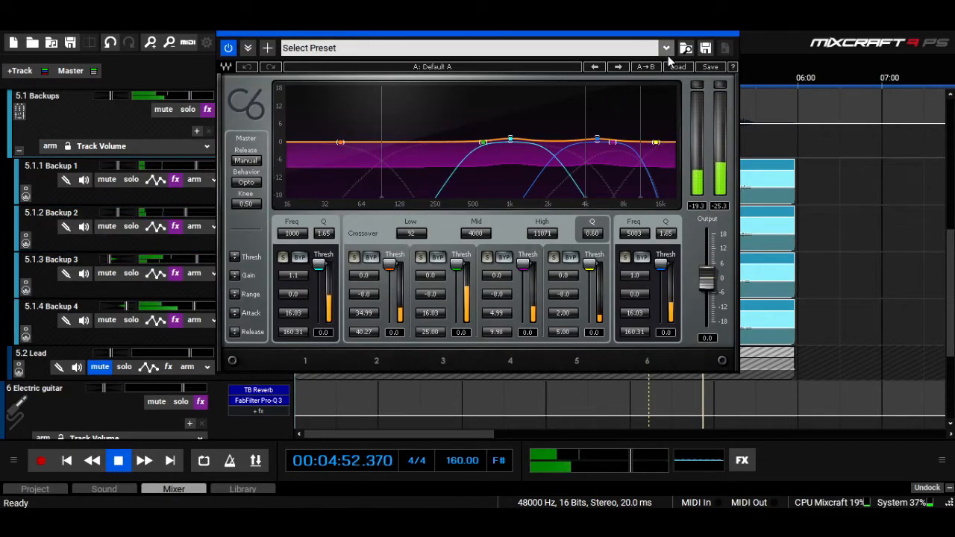
click(676, 66)
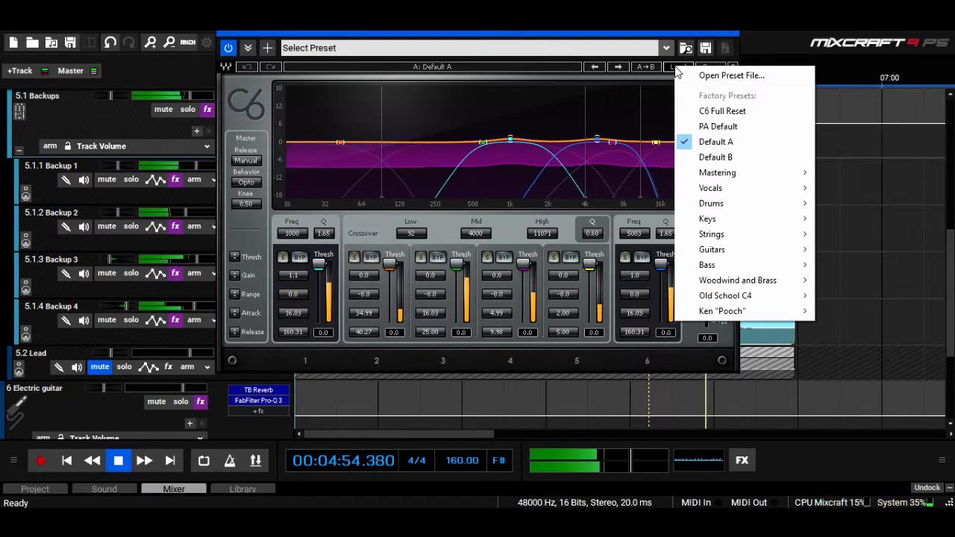
mouse_move(746, 317)
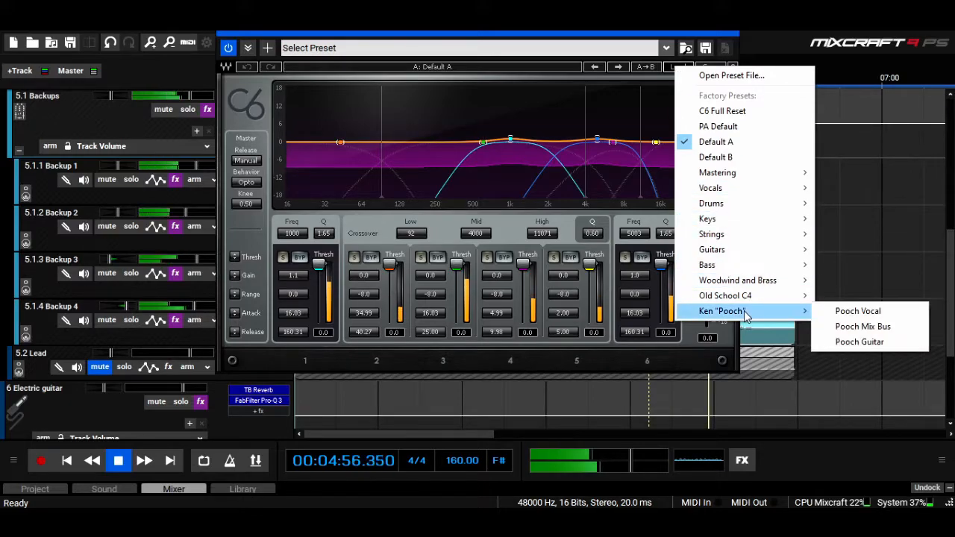
click(844, 314)
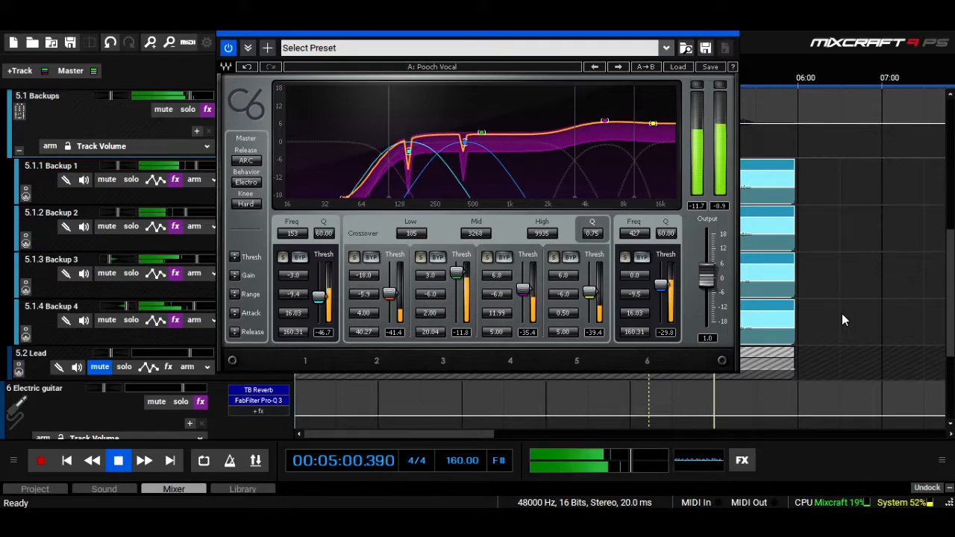
click(235, 257)
drag(236, 257, 235, 265)
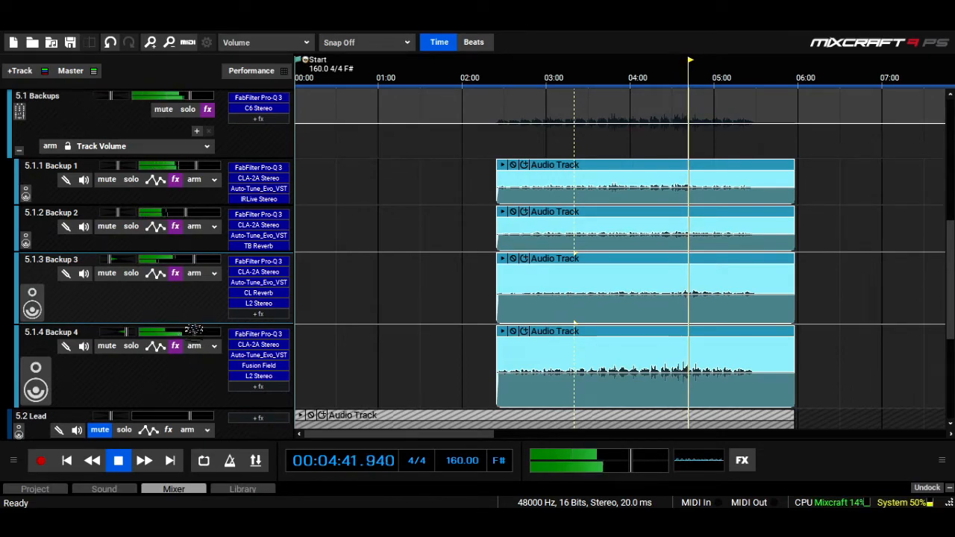
- Stop playback and add PuigChild 670 Stereo to the Backups submix with the LAVYNE VINTAGE MASTERING GLUE preset and mains off
mouse_move(195, 260)
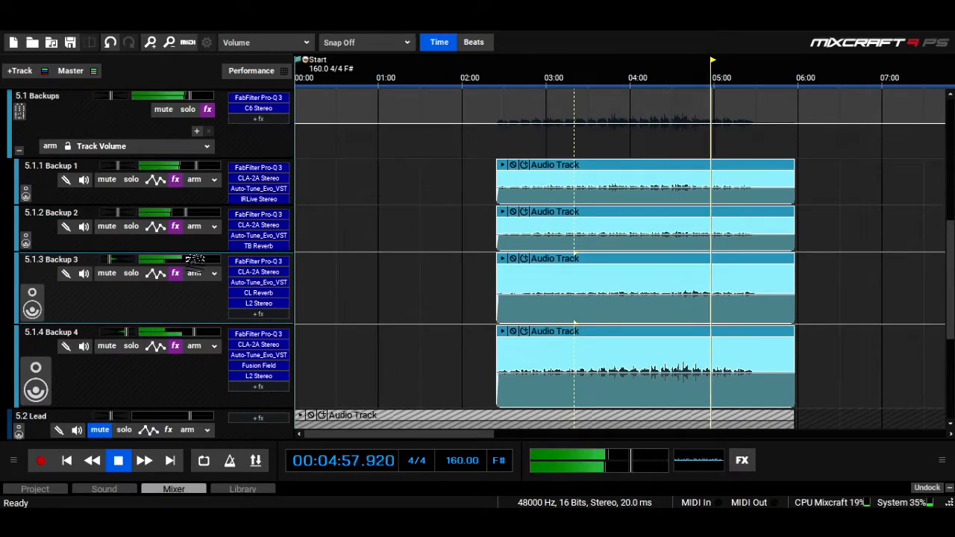
key(space)
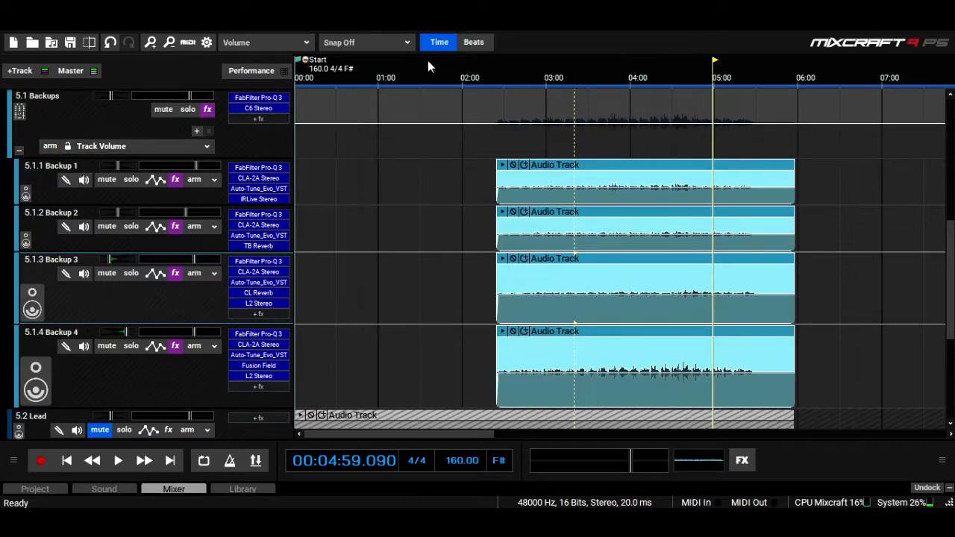
click(270, 121)
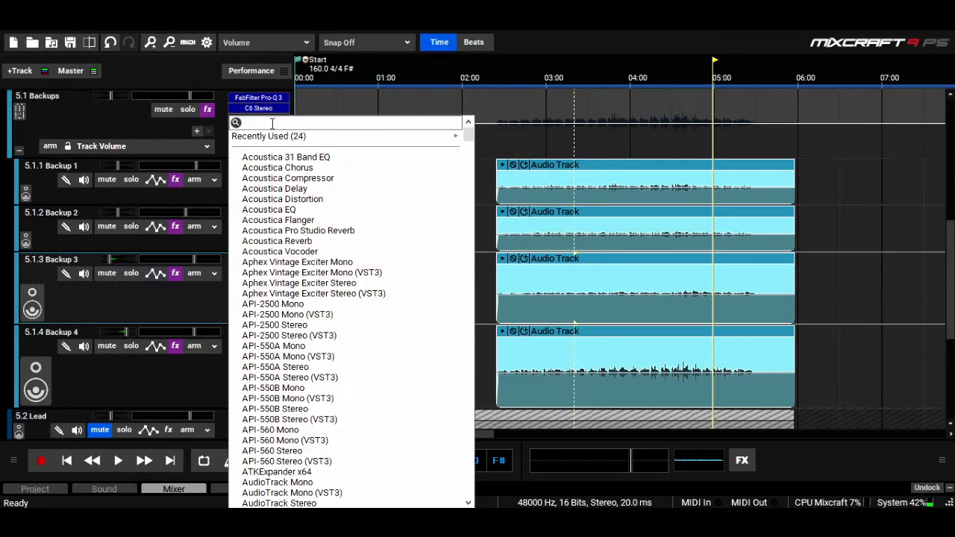
text(pui)
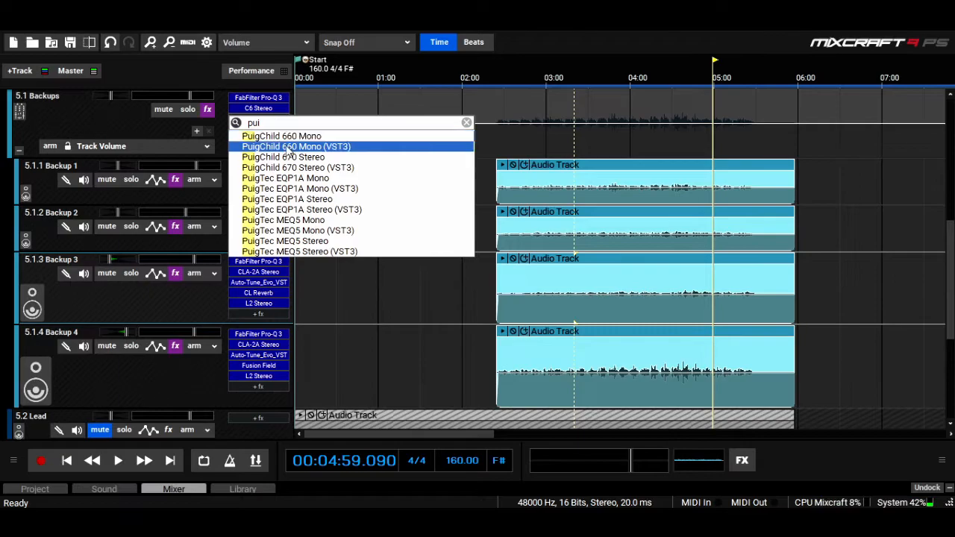
click(284, 157)
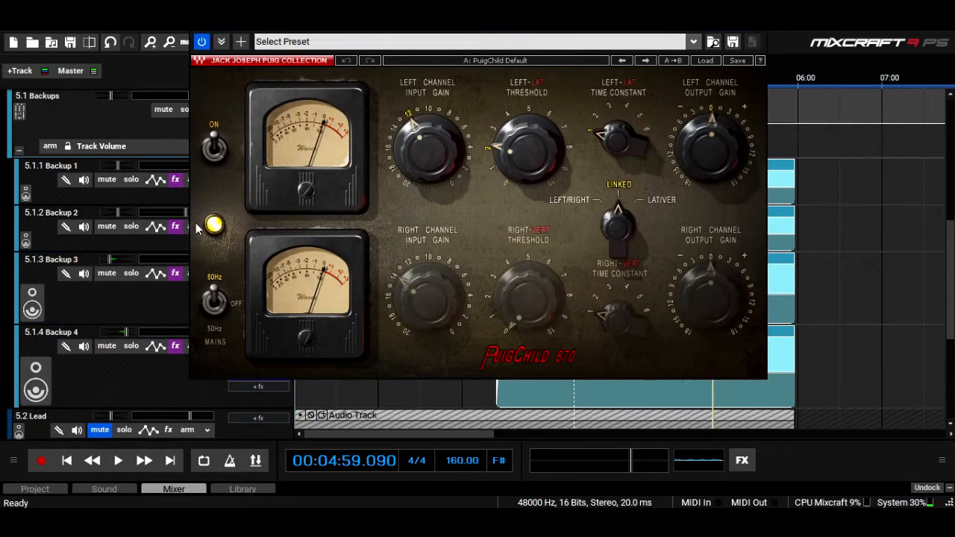
click(704, 61)
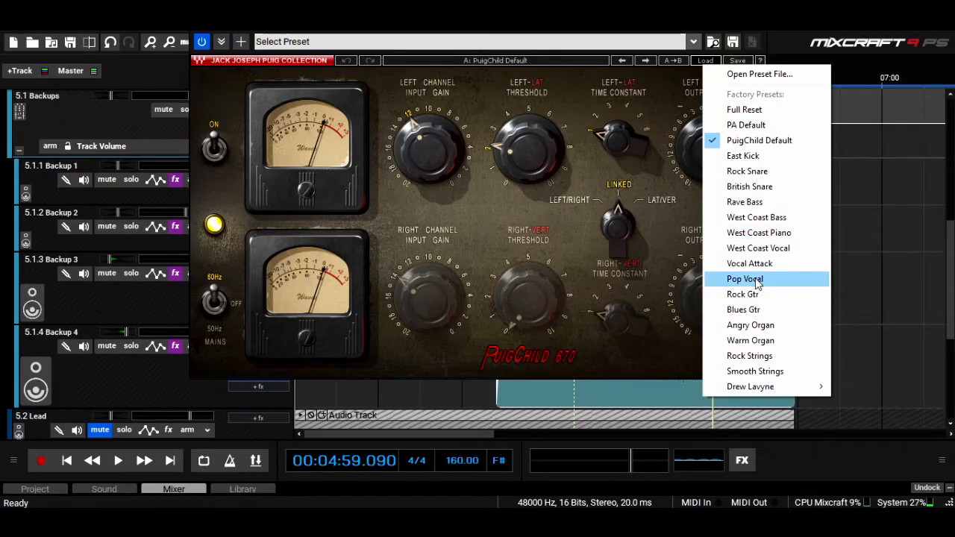
mouse_move(776, 381)
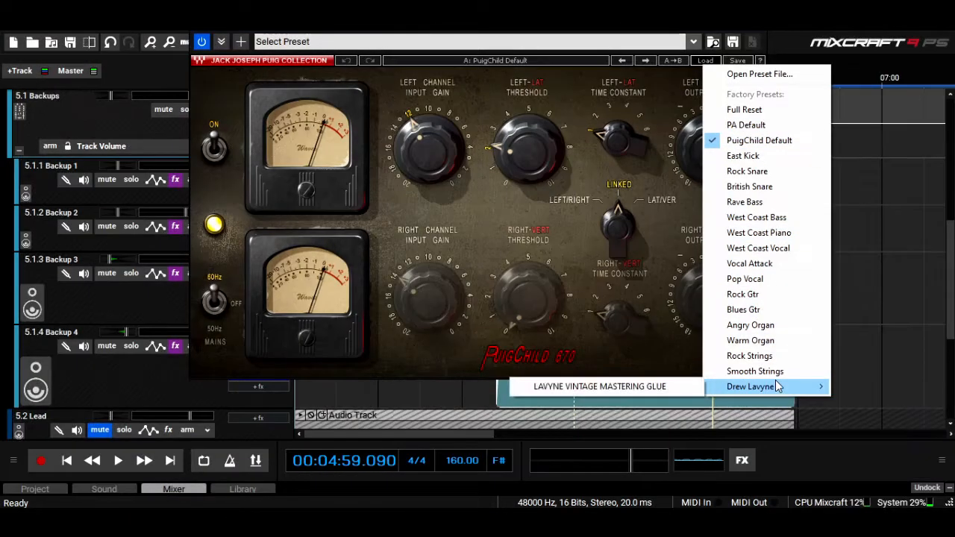
click(661, 386)
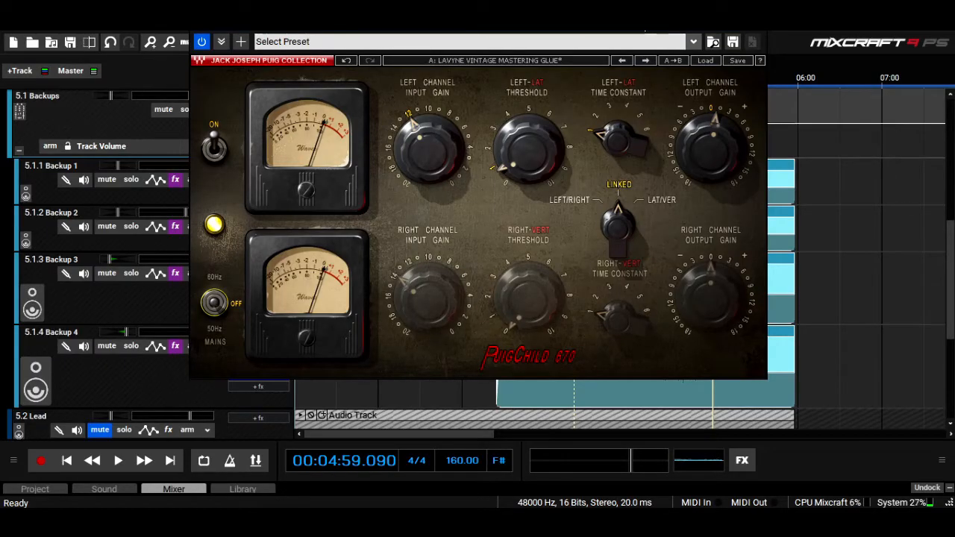
- Play from about 3:28 and set the PuigChild 670 left threshold to 3.0, closing the compressor and stopping playback at the end
drag(643, 21, 679, 55)
click(587, 77)
key(space)
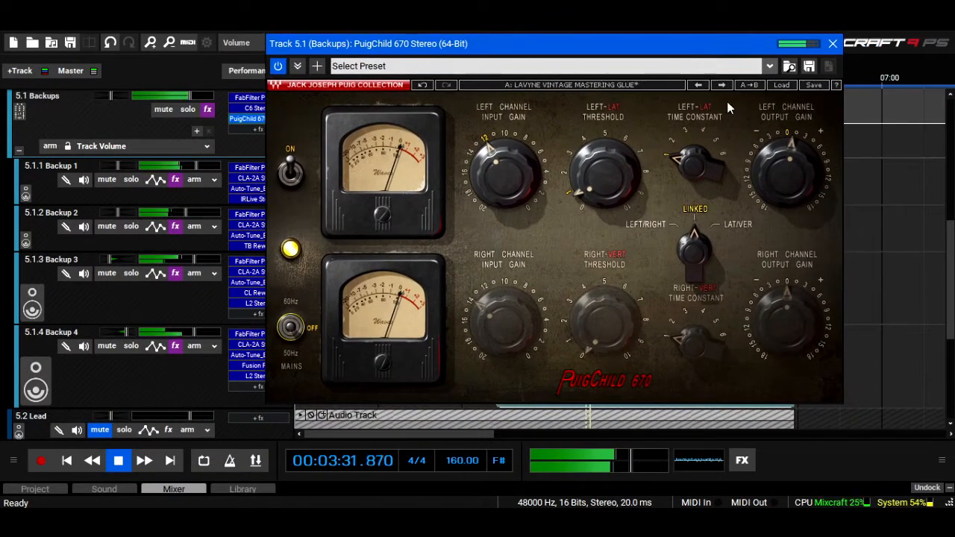
drag(608, 187, 608, 159)
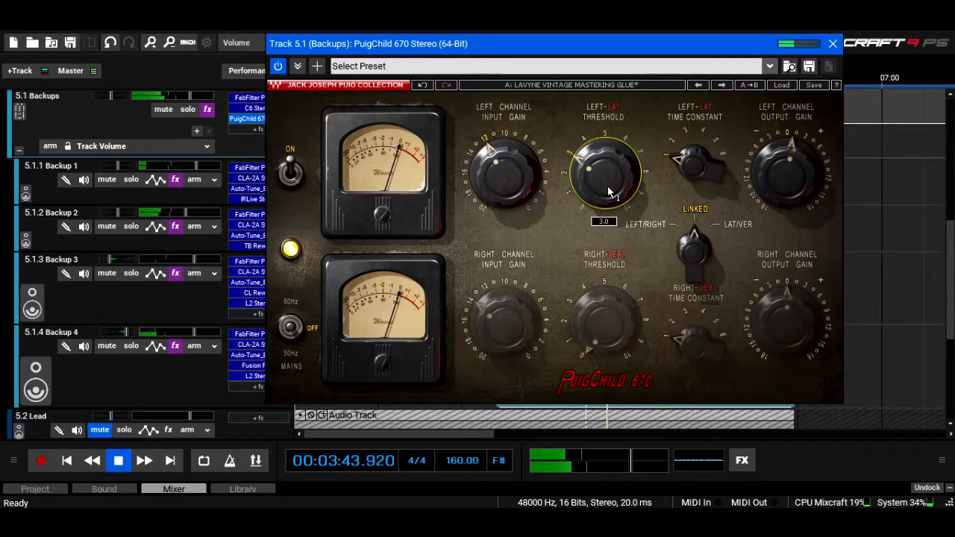
mouse_move(792, 173)
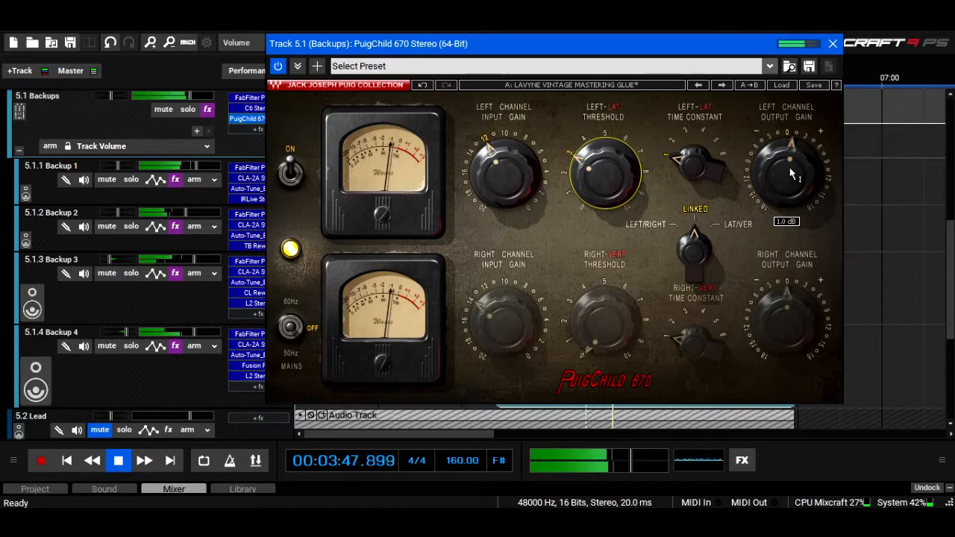
click(837, 47)
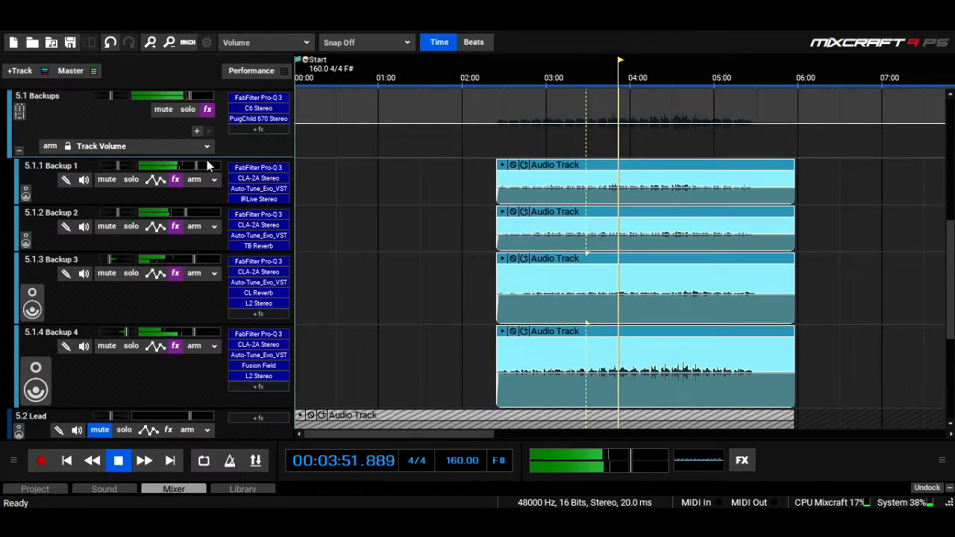
key(space)
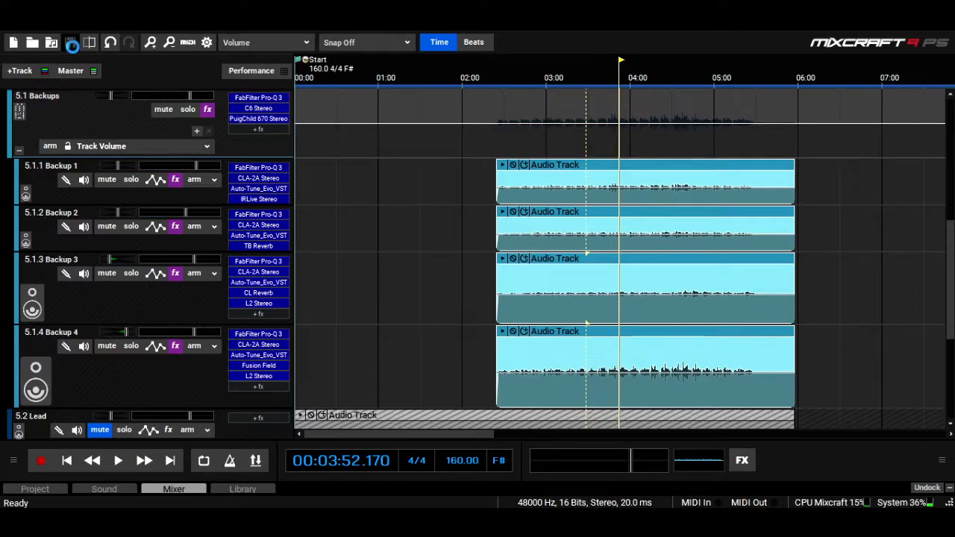
- Add a send track named Backup reverb and open its effect list
click(32, 71)
click(53, 153)
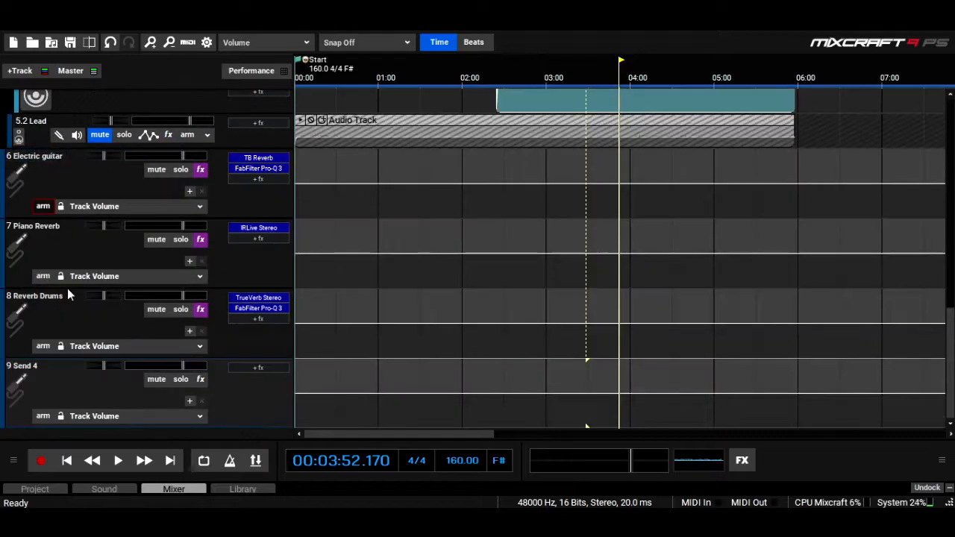
double_click(54, 365)
text(Backup)
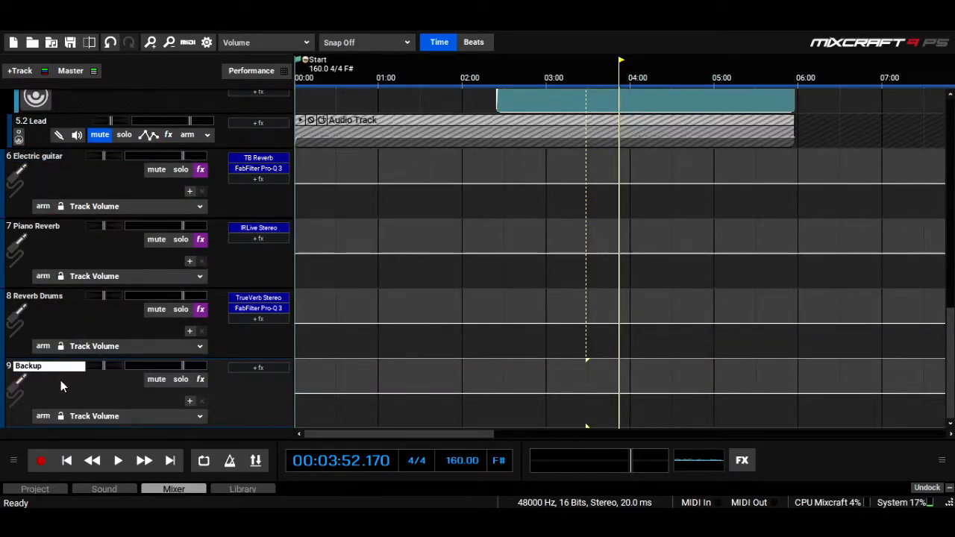
click(62, 386)
click(56, 366)
click(57, 367)
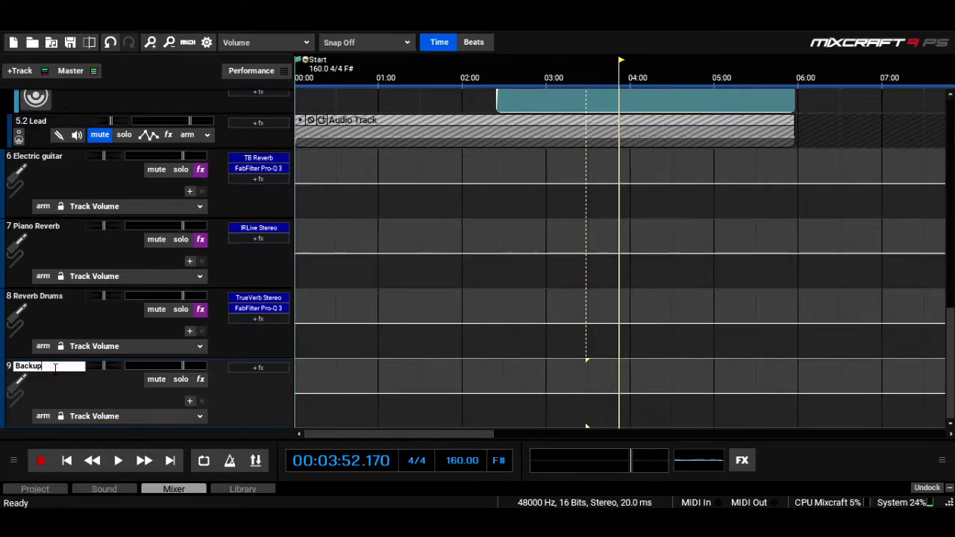
text(reverb)
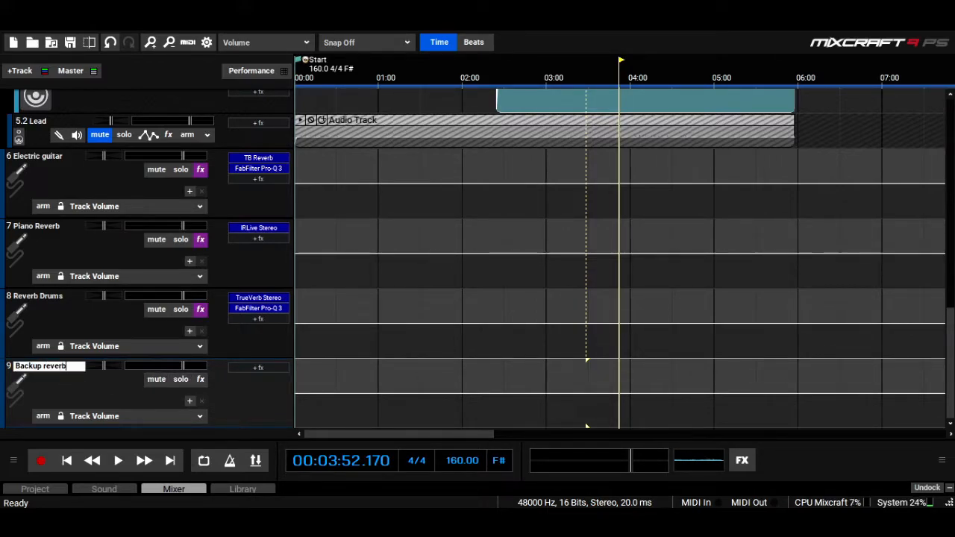
click(67, 401)
click(200, 379)
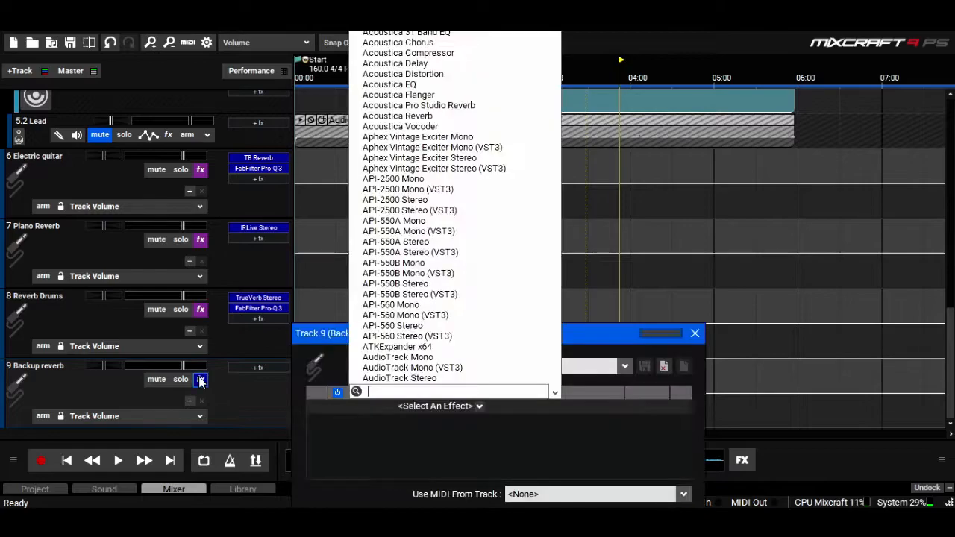
click(578, 371)
click(581, 367)
text(tb)
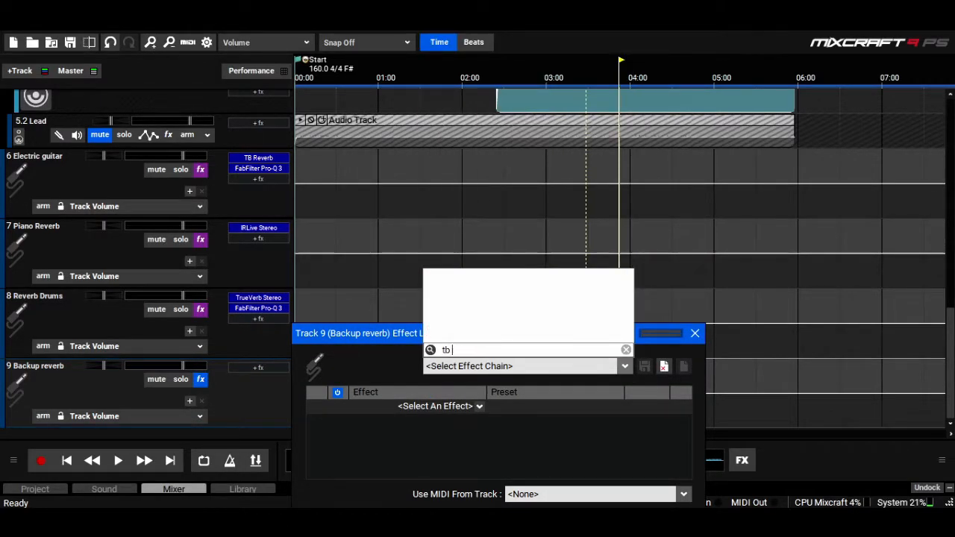
key(BackSpace)
key(BackSpace)
text(Tb r)
key(BackSpace)
key(BackSpace)
key(BackSpace)
key(BackSpace)
- Add TB Reverb to the Backup reverb track with the Cathedral preset and 100% wet output, and close the plugin window
click(480, 406)
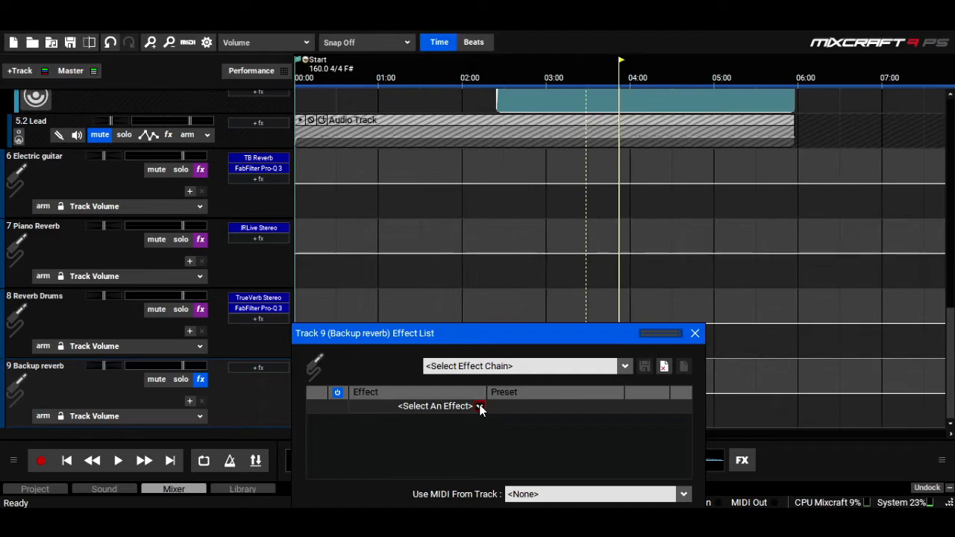
click(480, 406)
text(tb r)
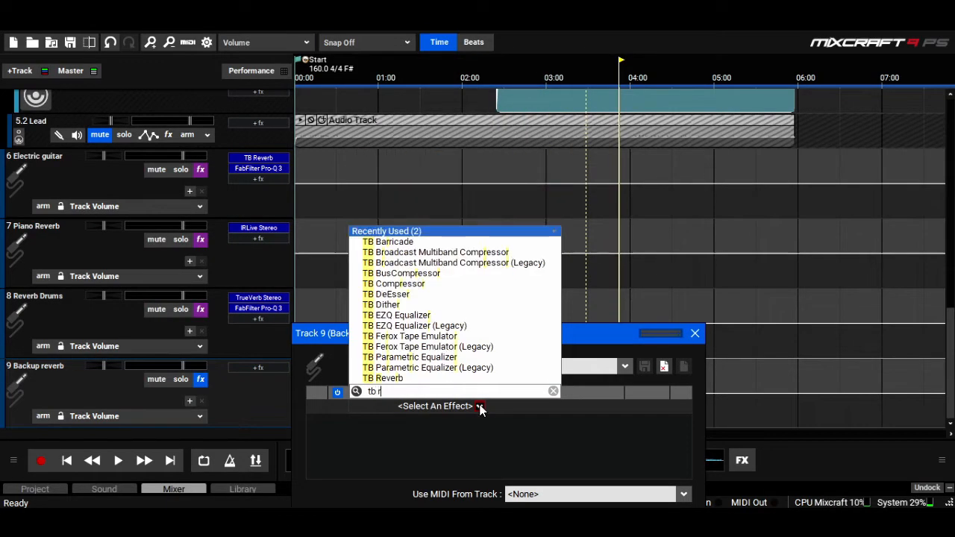
click(413, 378)
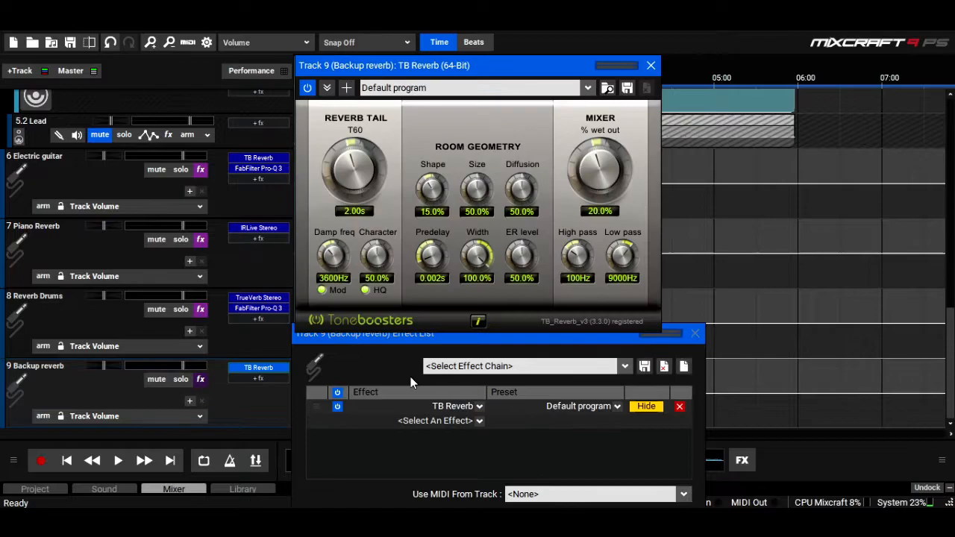
click(589, 88)
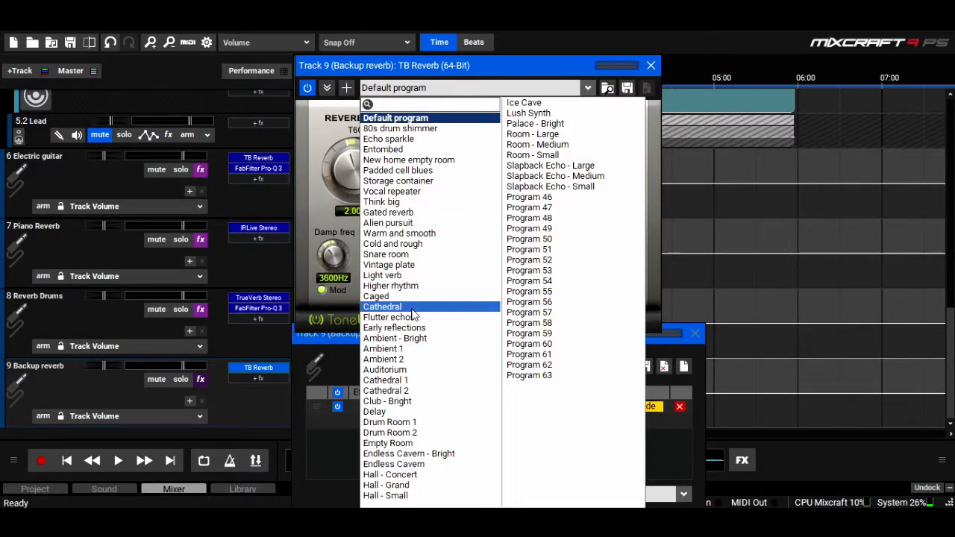
click(413, 309)
drag(607, 174, 607, 135)
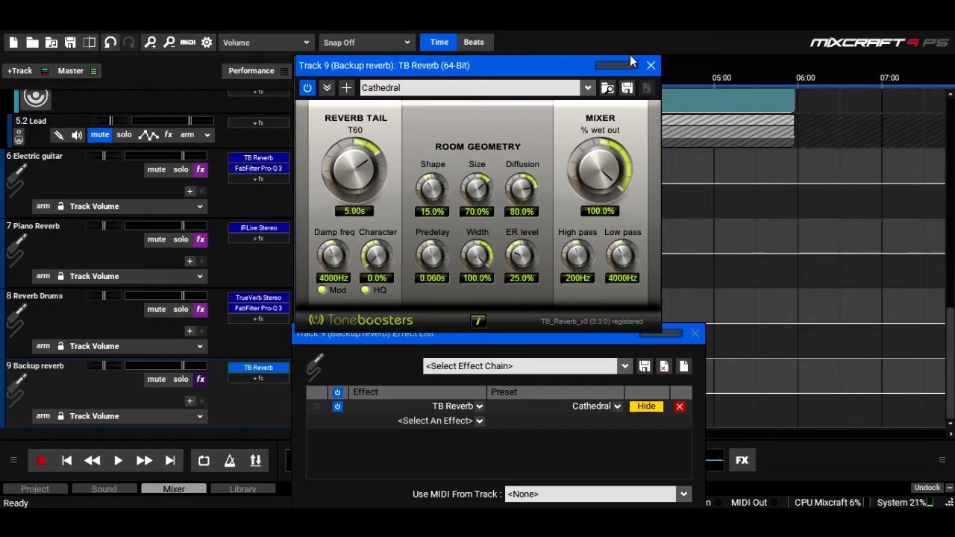
click(650, 65)
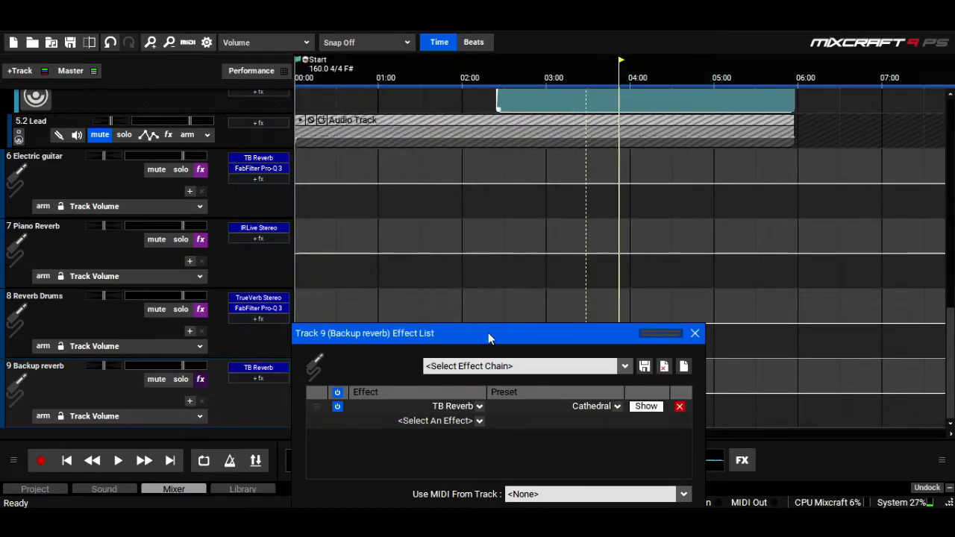
- Add FabFilter Pro-Q 3 after TB Reverb on the Backup reverb track
click(478, 422)
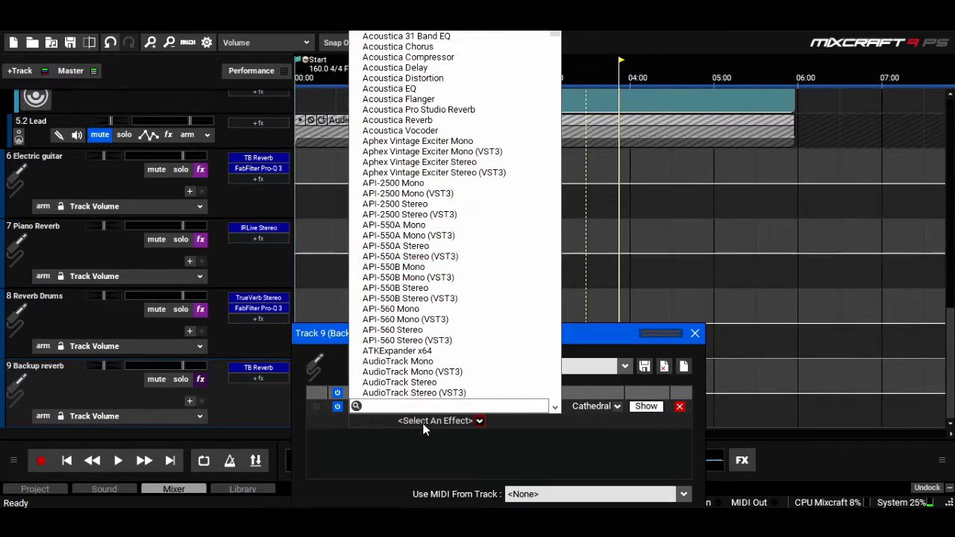
text(fab)
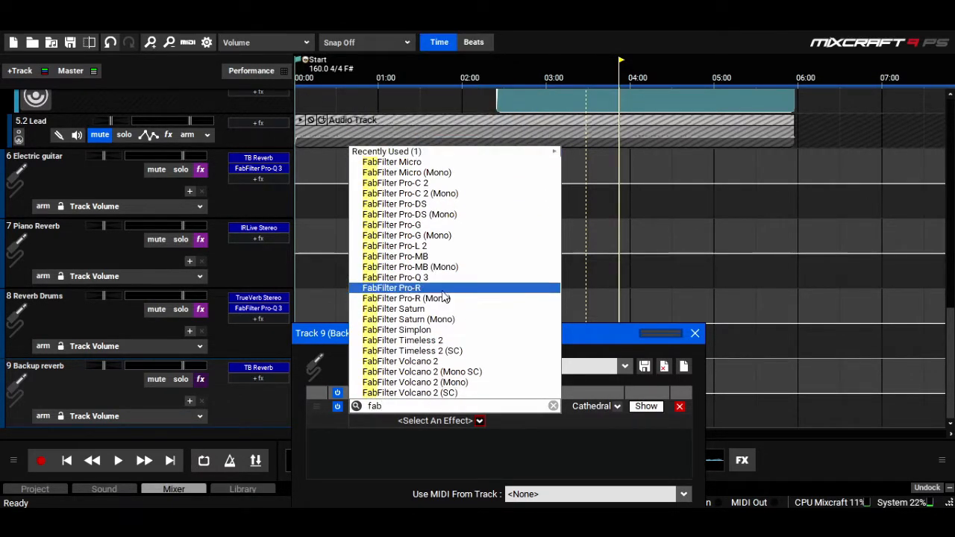
click(403, 277)
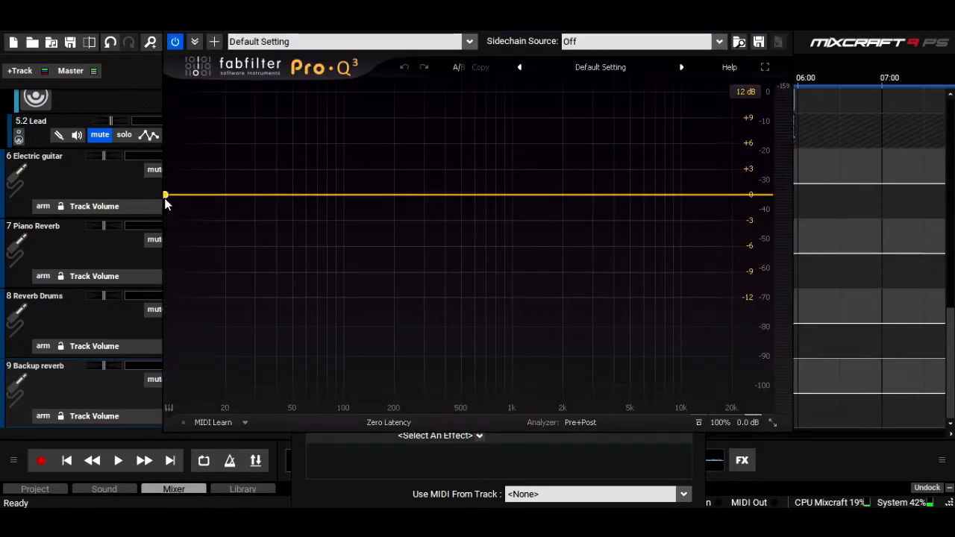
- Add a 12 dB/oct low cut at about 103 Hz on the Backup reverb EQ, close its windows, and play from about 2:52
drag(166, 202, 342, 202)
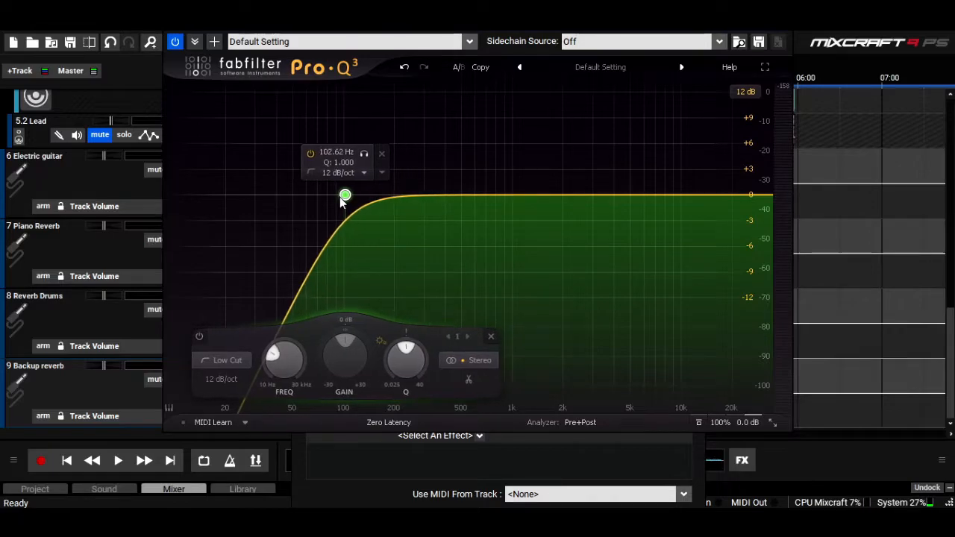
click(781, 26)
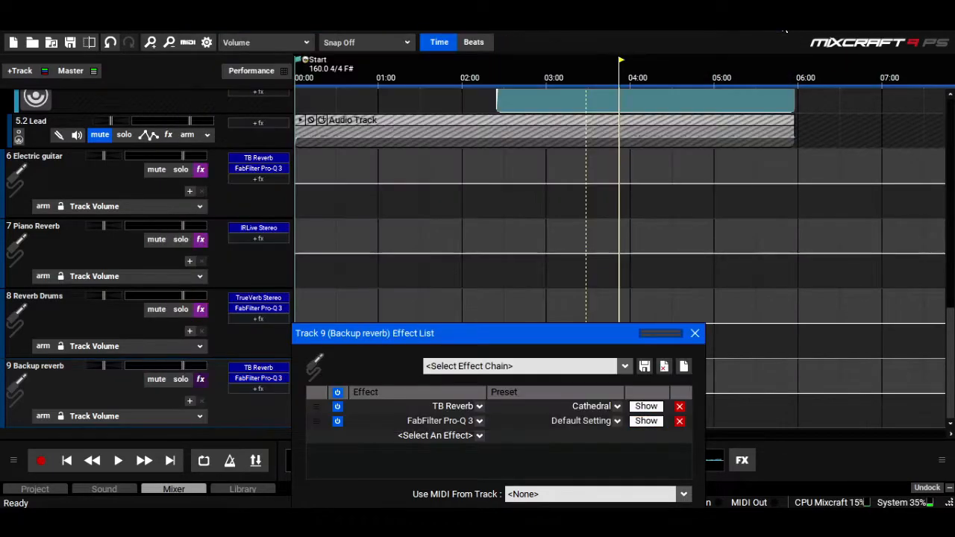
click(536, 91)
key(space)
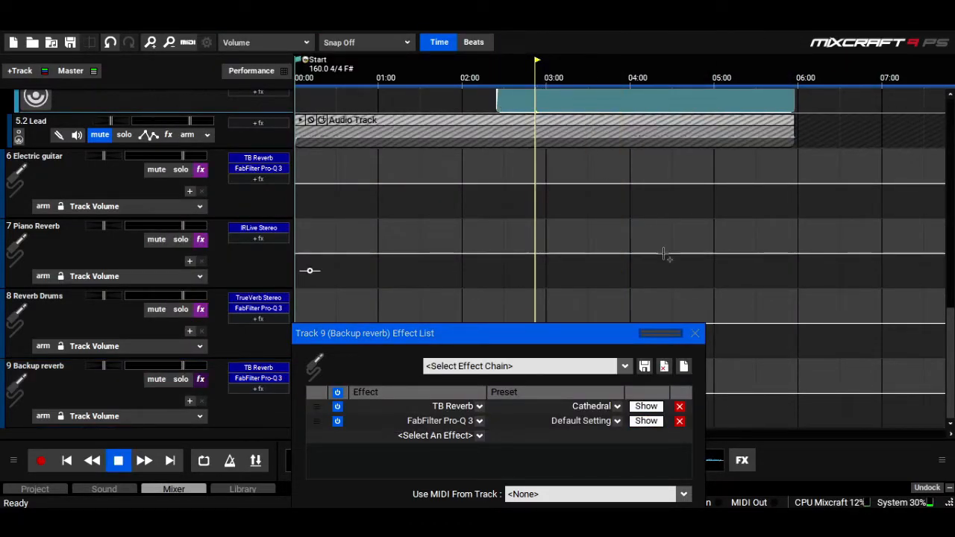
click(695, 333)
- Route the Vocals submix to the Backup reverb send with a low send level, and check the signal on the Backup reverb track
drag(951, 342, 953, 212)
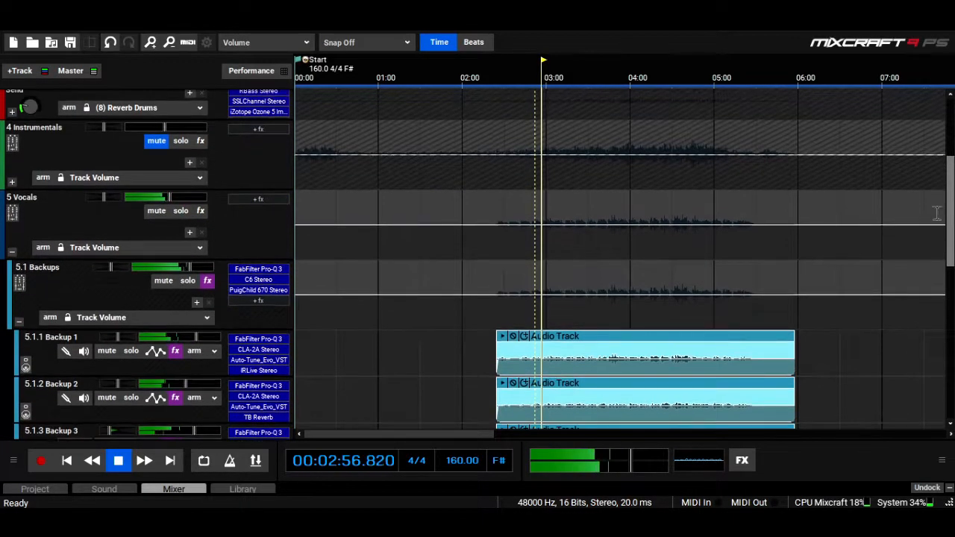
click(160, 247)
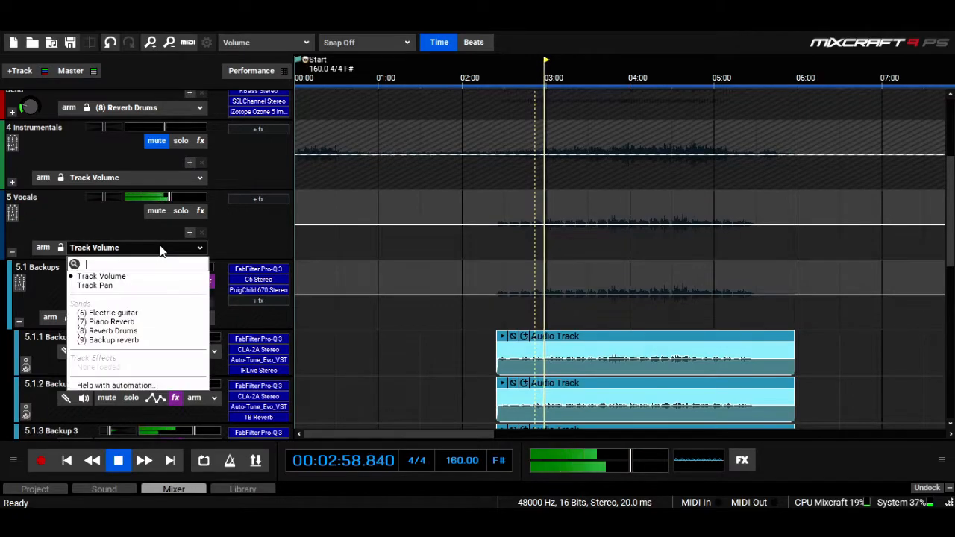
click(112, 340)
drag(28, 258, 25, 246)
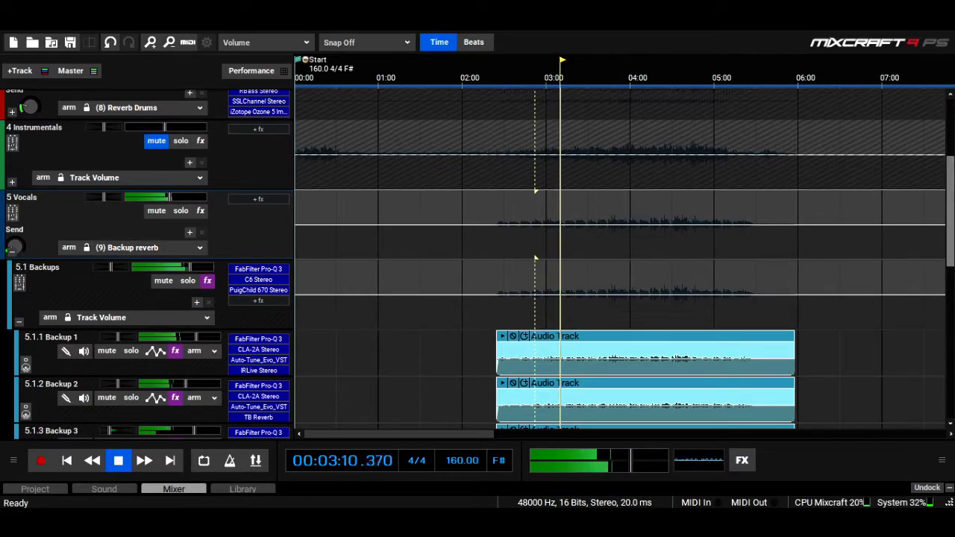
scroll(620, 261, down, 5)
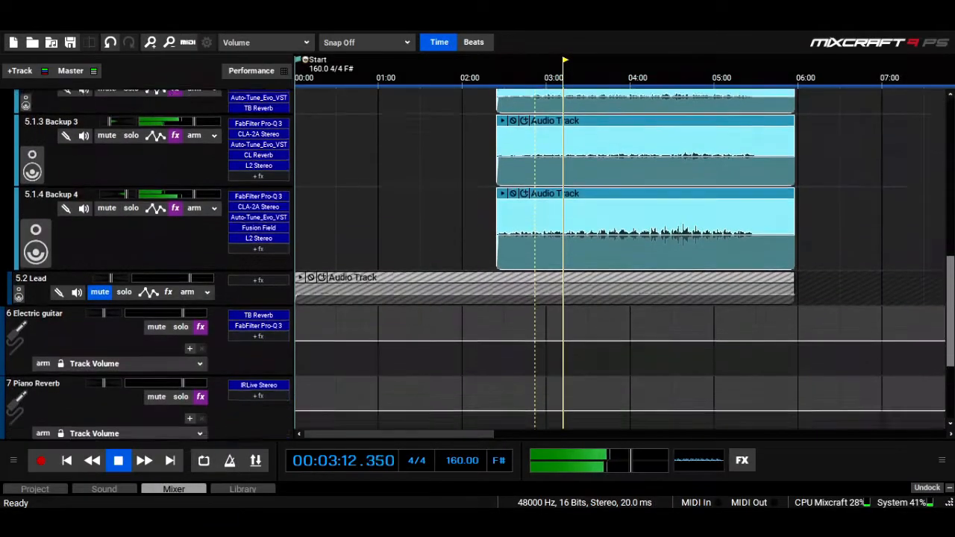
scroll(283, 431, down, 3)
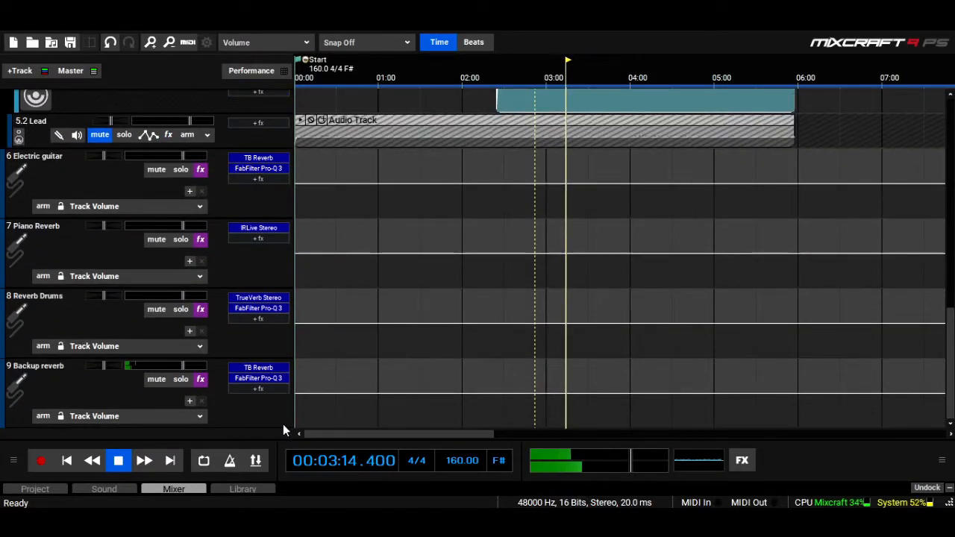
- Shorten the reverb tail of the Backup reverb track's TB Reverb to 3.48 s after auditioning from 03:11
click(256, 368)
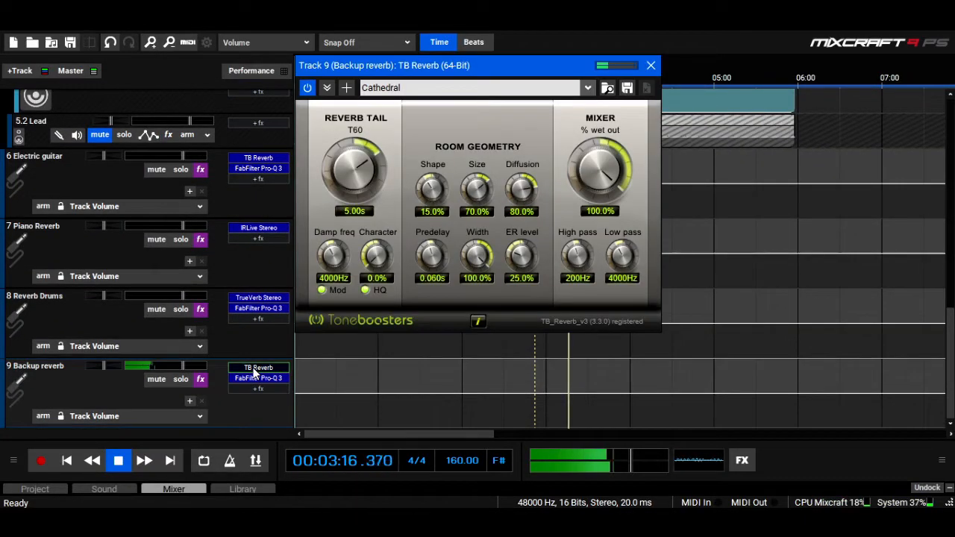
click(256, 369)
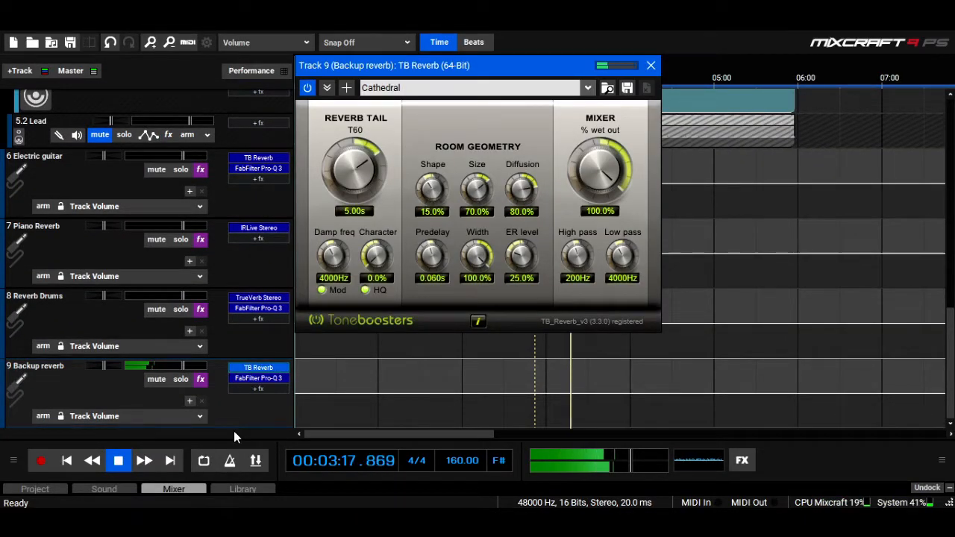
click(108, 463)
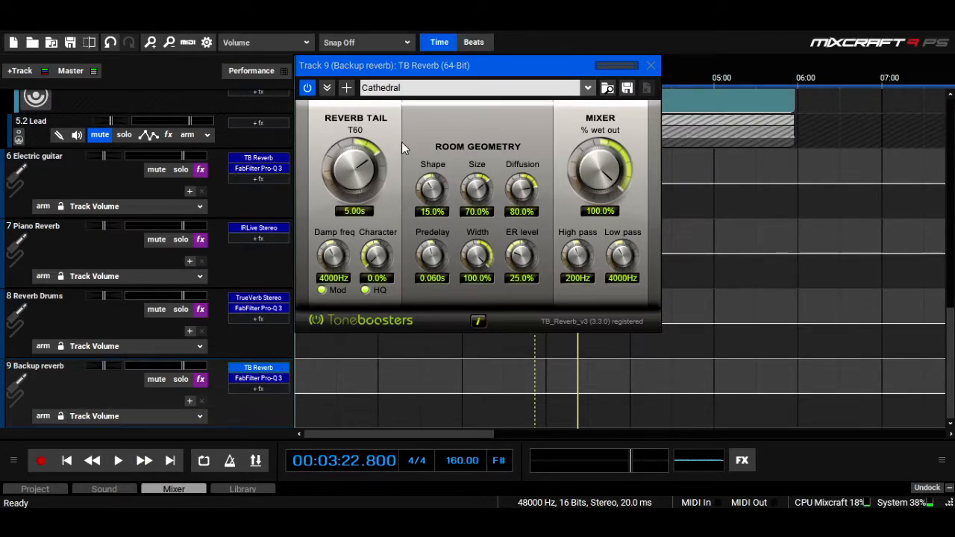
drag(461, 68, 461, 141)
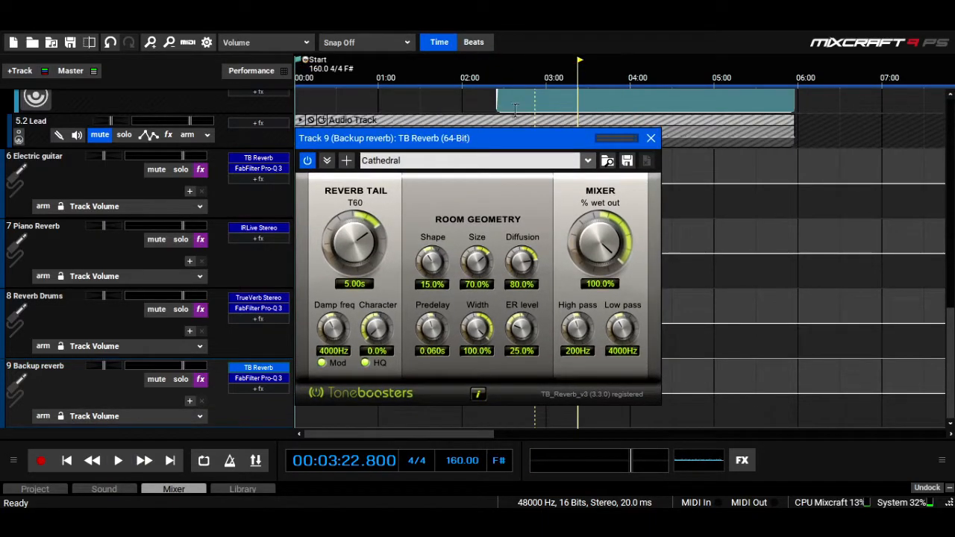
click(563, 74)
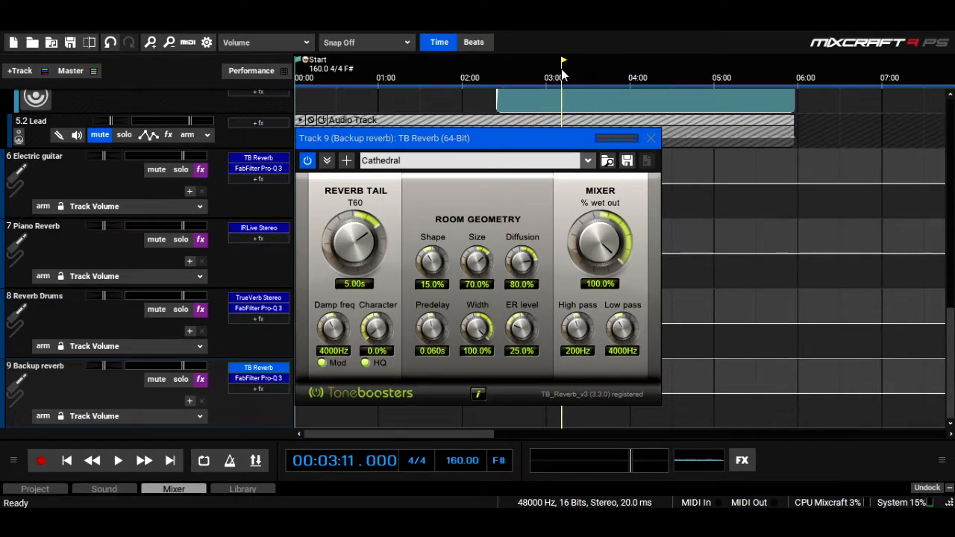
key(space)
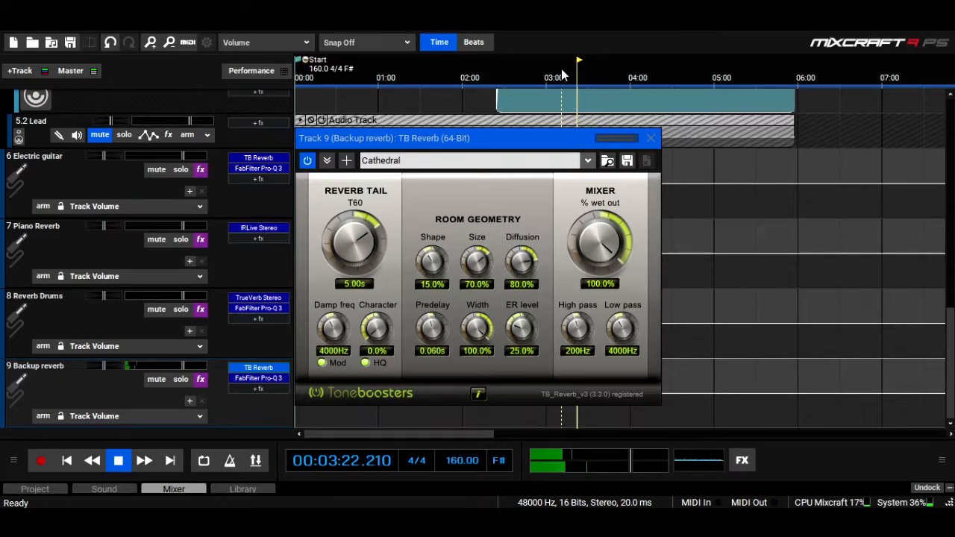
key(space)
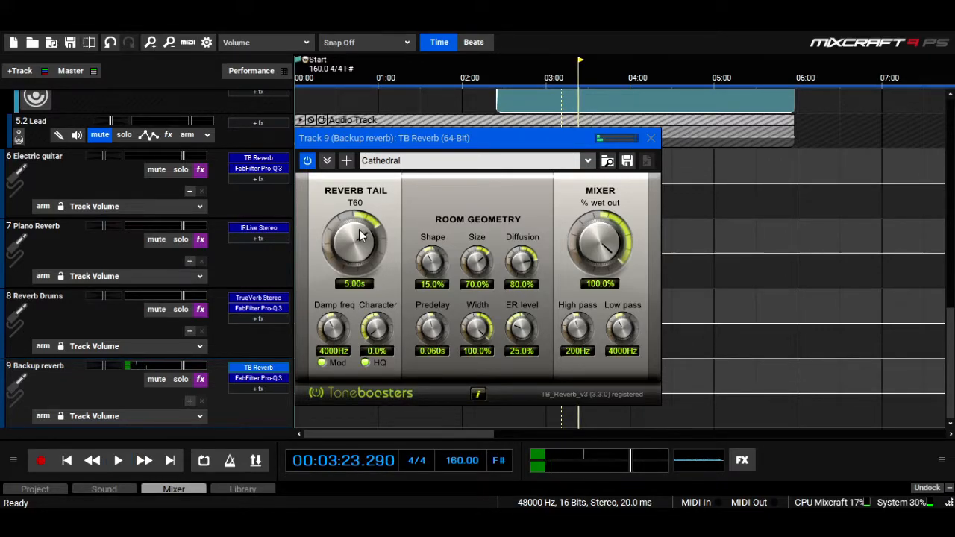
drag(356, 236, 356, 264)
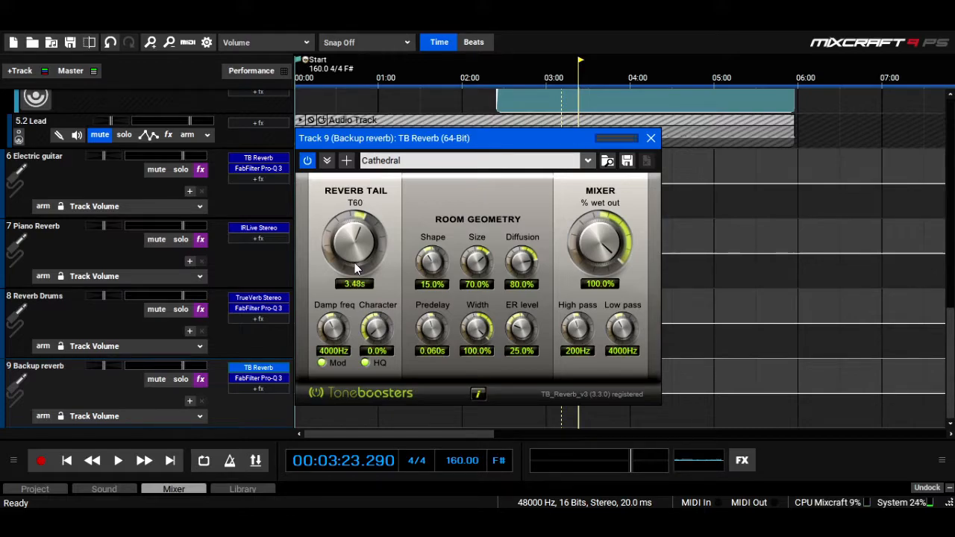
click(651, 138)
- Collapse the Backups submix and play the song from between the 03:00 and 04:00 marks
key(space)
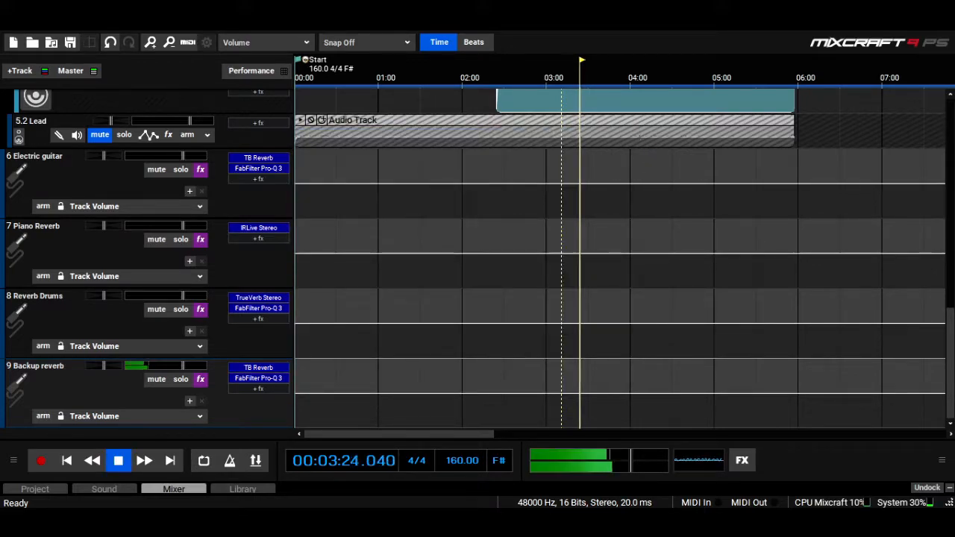
drag(951, 343, 951, 244)
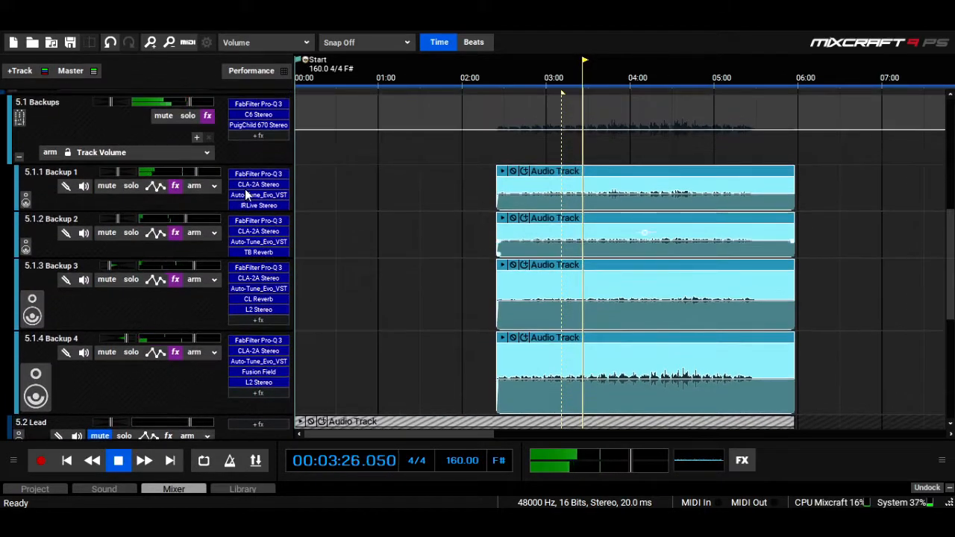
click(20, 157)
click(594, 75)
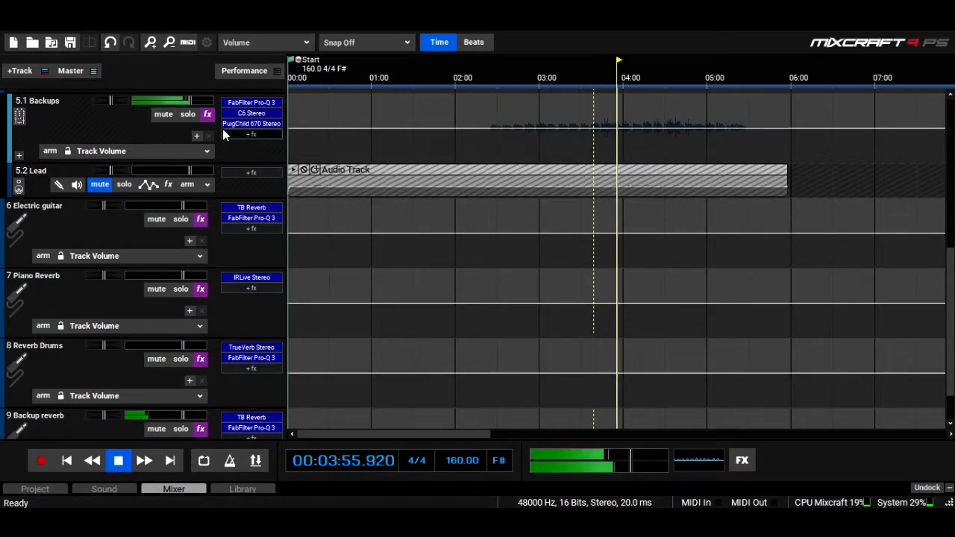
- Stop playback and add the PuigTec EQP1A Stereo equalizer to the Backups submix
key(space)
click(248, 135)
text(pui)
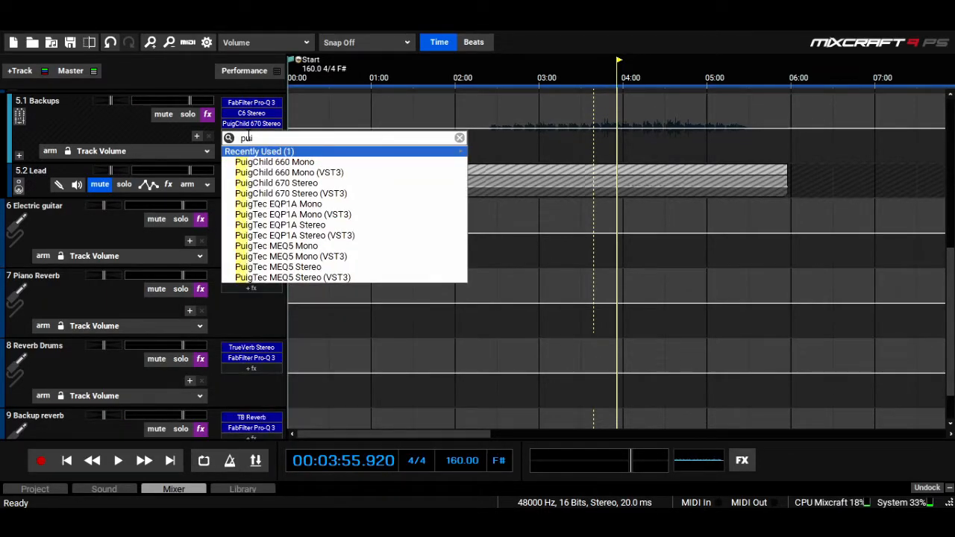
click(282, 225)
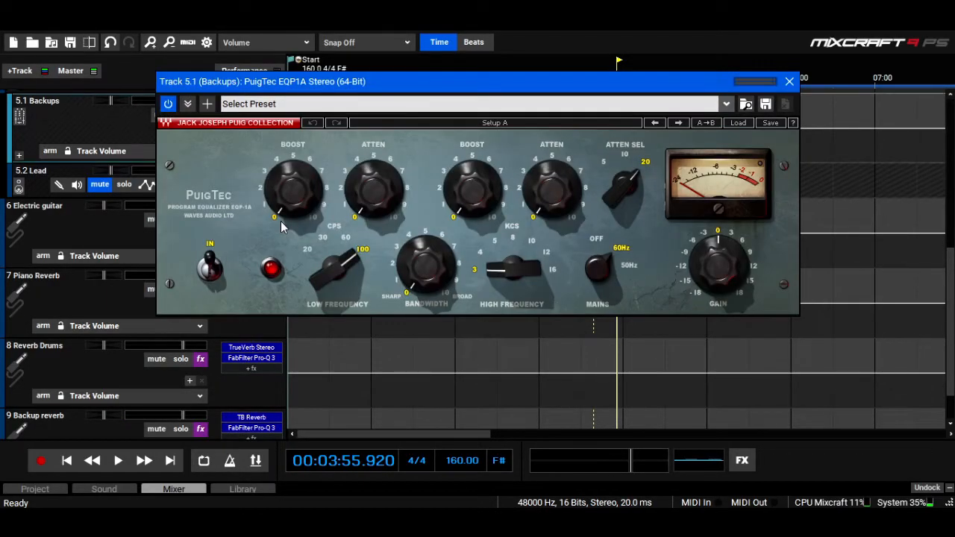
- Set the PuigTec's low-frequency attenuation to about 2 while auditioning the backup vocals
drag(368, 216, 367, 206)
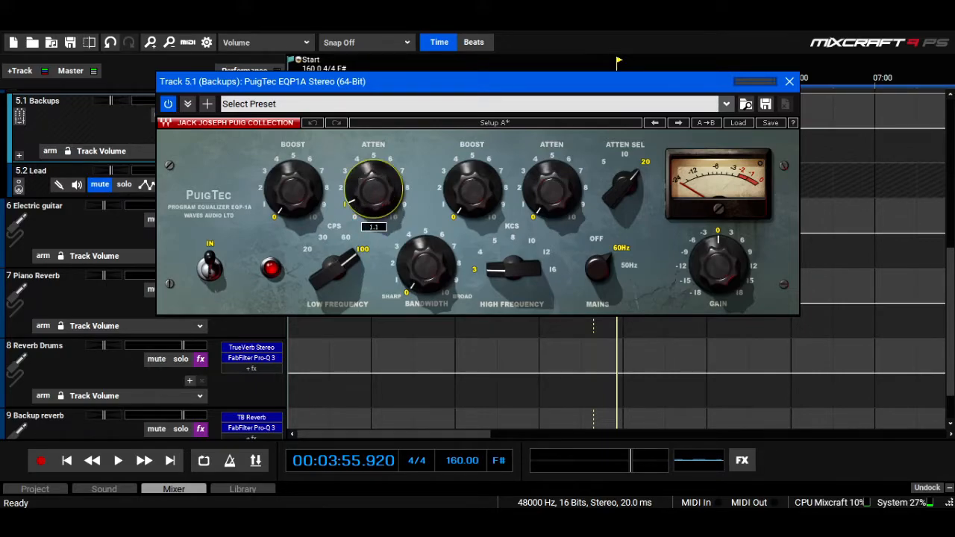
drag(465, 91, 464, 165)
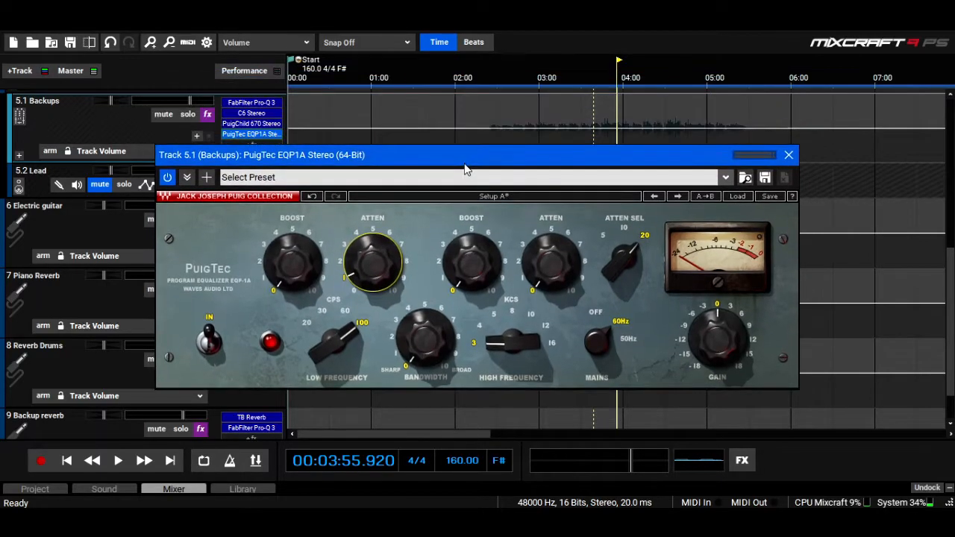
click(595, 70)
key(space)
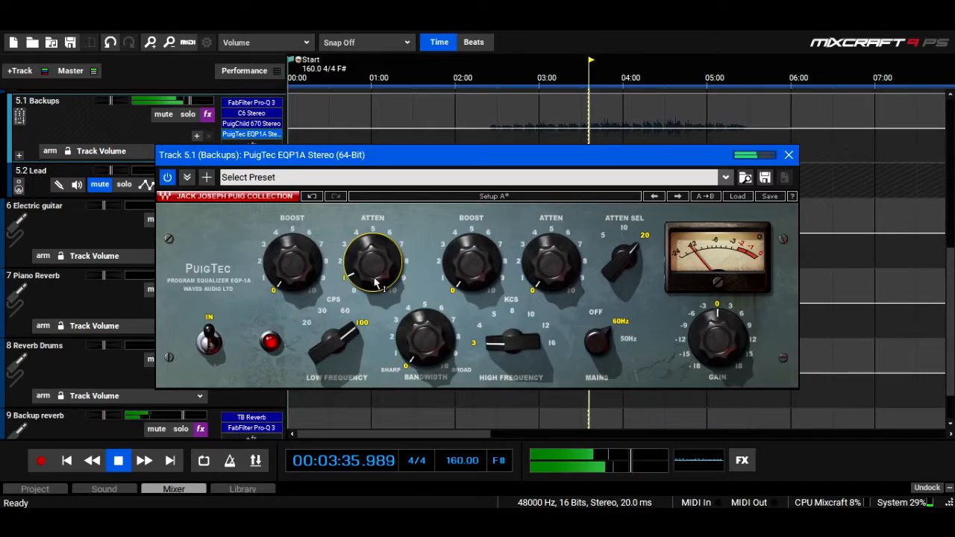
drag(373, 263, 374, 249)
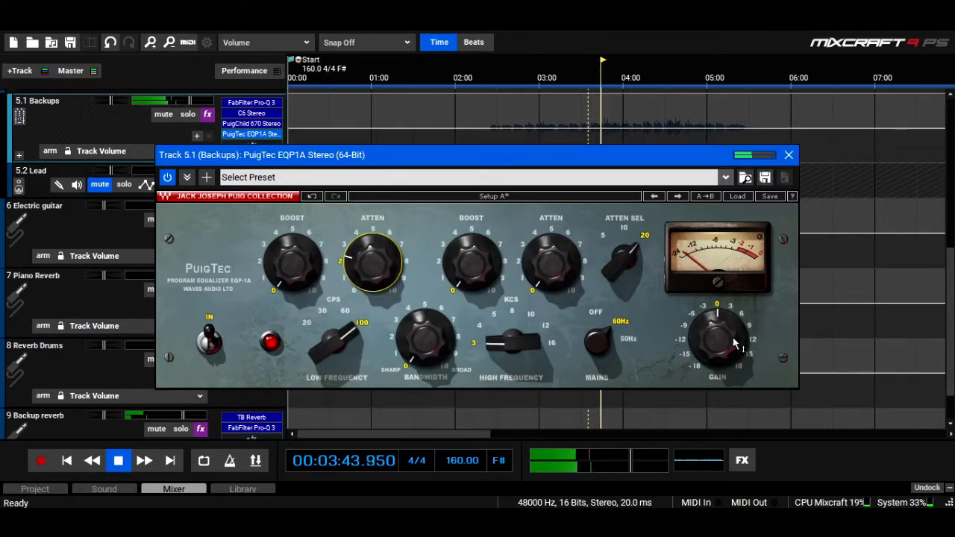
- Switch the PuigTec's Mains setting to Off, then close the equalizer and stop playback
click(601, 347)
click(603, 349)
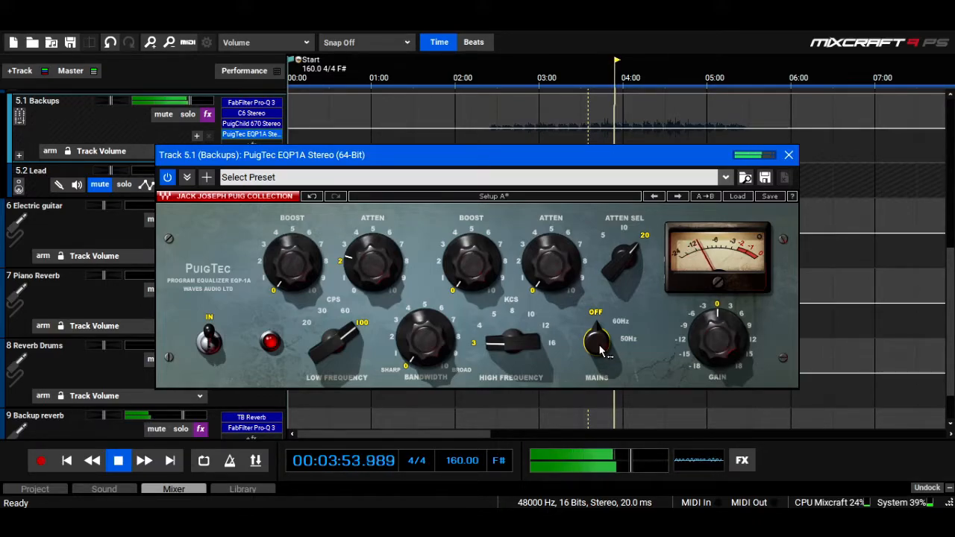
click(789, 155)
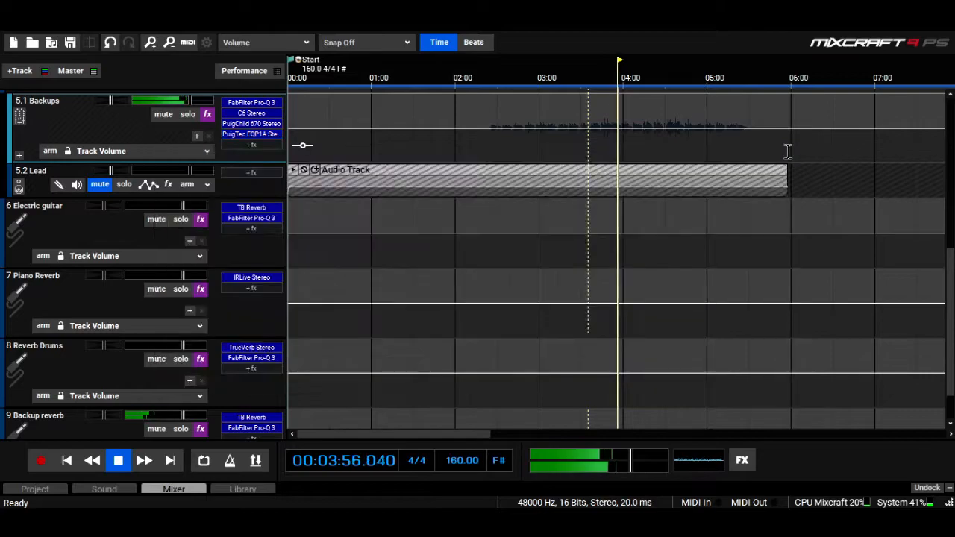
key(space)
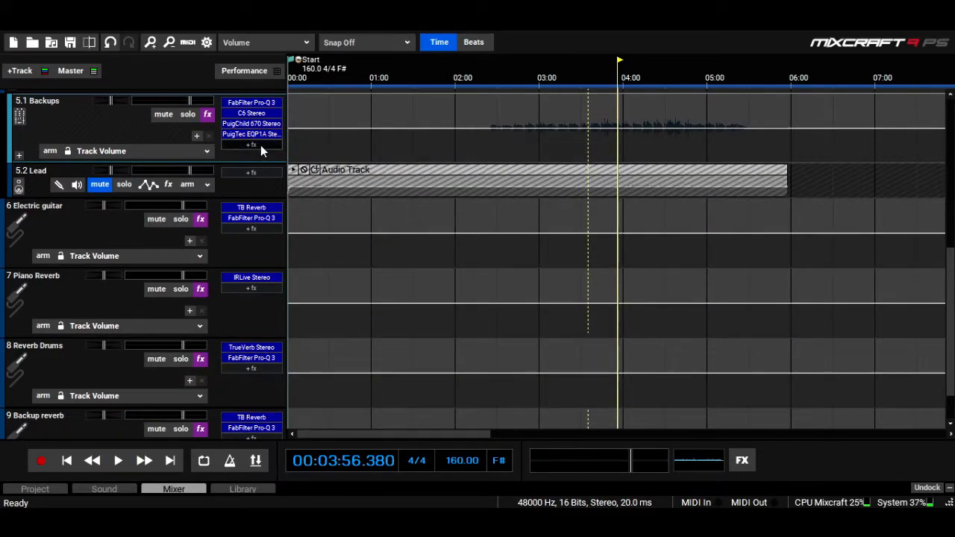
- Add the RCompressor Stereo effect after the PuigTec equalizer on the Backups submix
click(260, 145)
text(r)
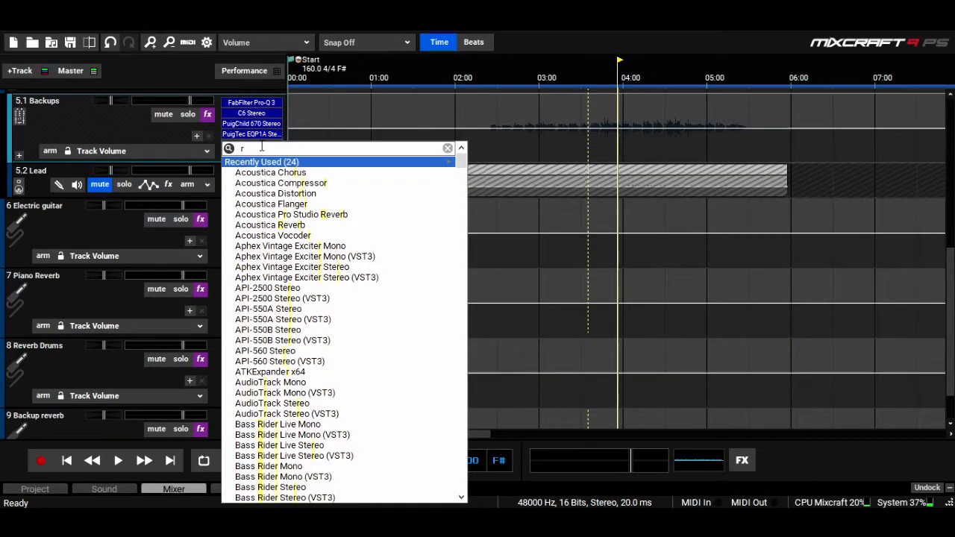
text(co)
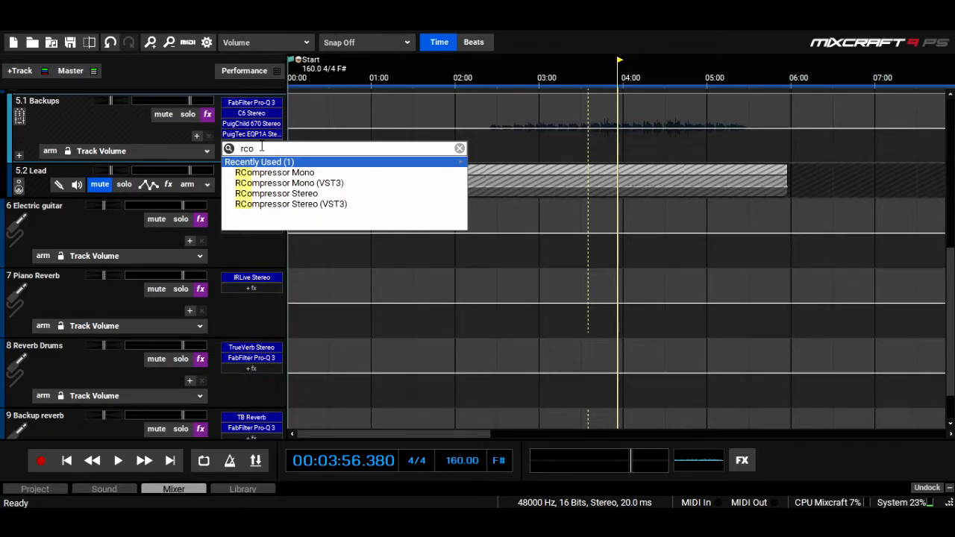
key(Down)
key(Down)
key(Down)
key(Return)
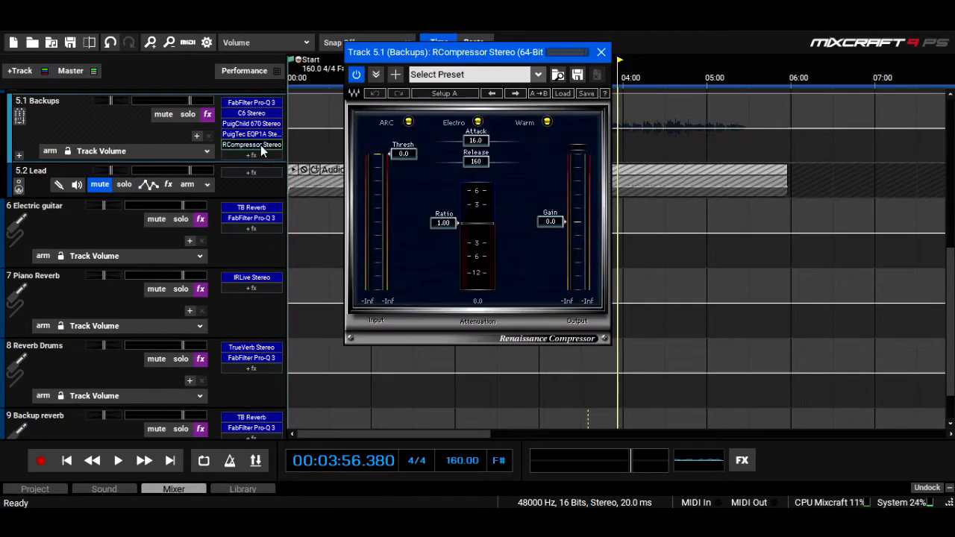
- Set the RCompressor's threshold to about -13.4 and ratio to 2.49 during playback, then close it
drag(479, 56, 425, 51)
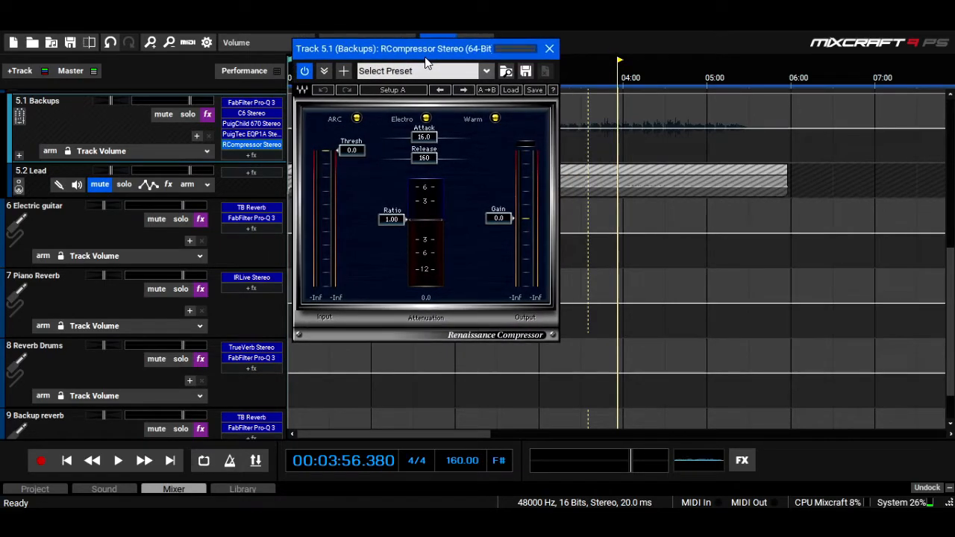
click(592, 82)
key(space)
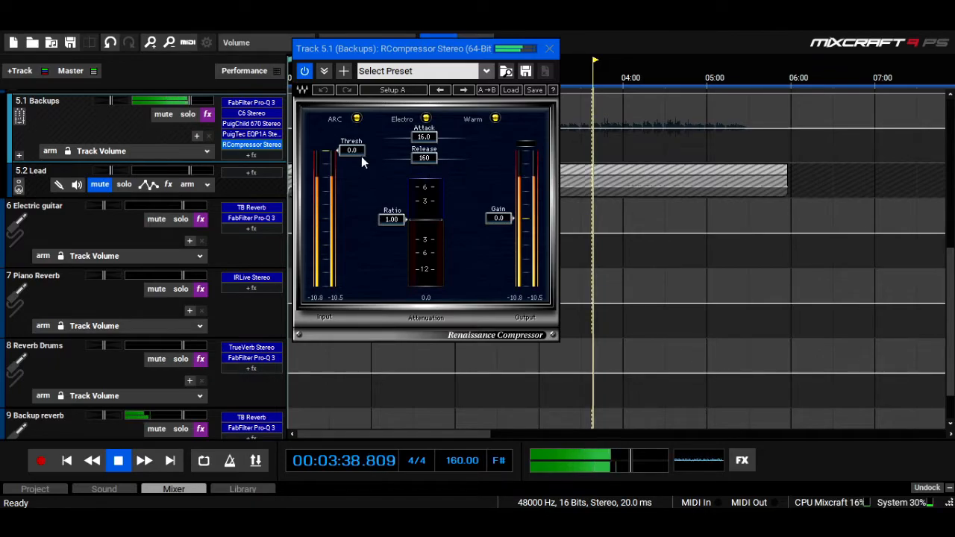
drag(349, 148, 348, 186)
drag(391, 220, 391, 237)
drag(346, 184, 346, 179)
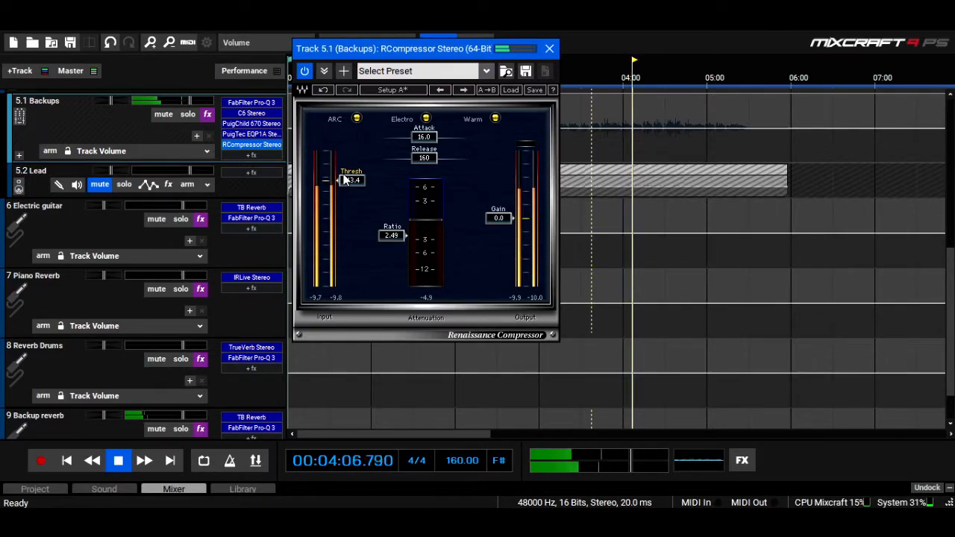
click(549, 48)
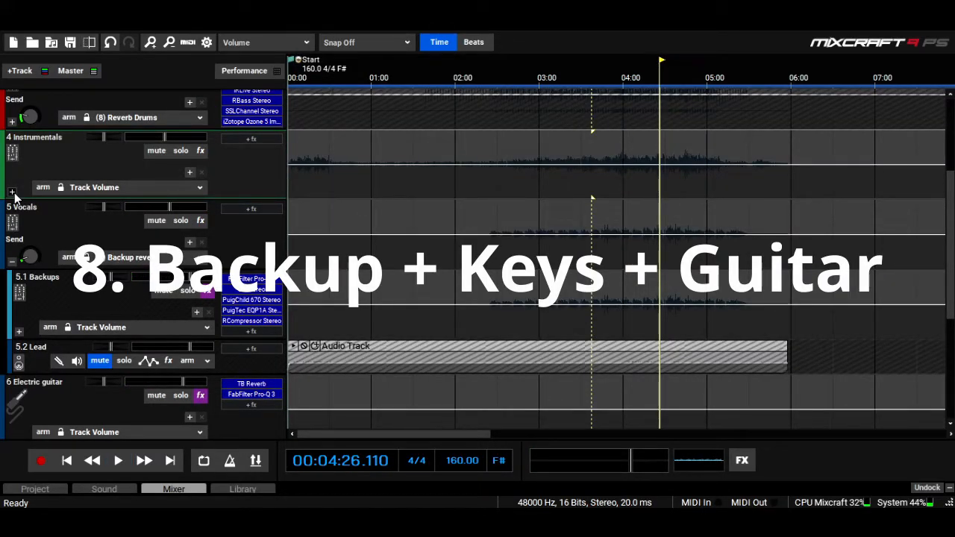
- Raise the Vocals submix volume slightly while playing it with the instrumentals, replaying from about 03:35
click(12, 193)
key(space)
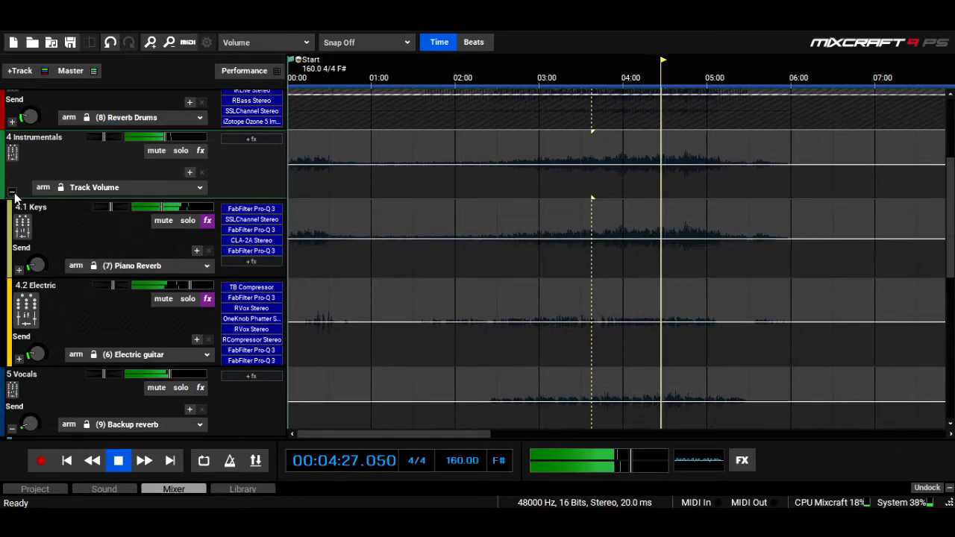
click(12, 192)
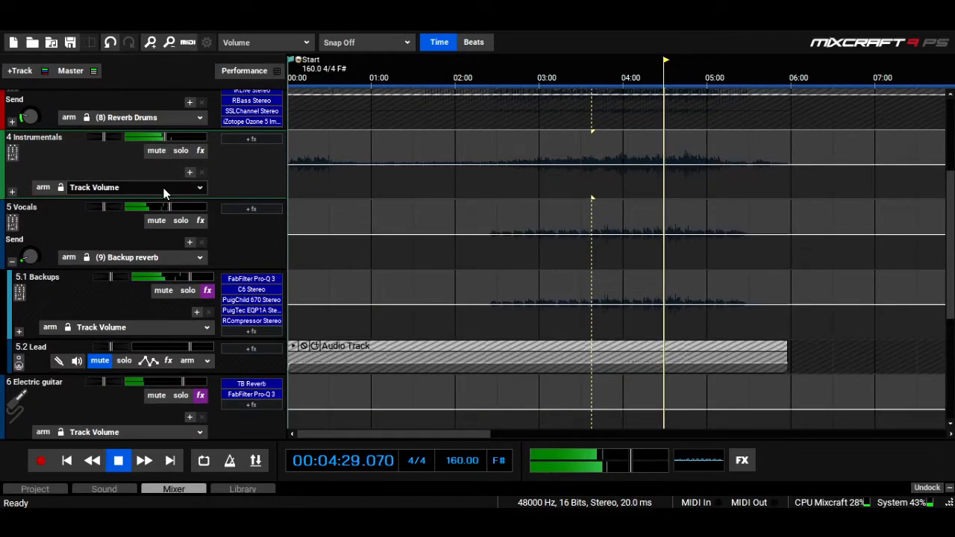
mouse_move(171, 210)
drag(171, 210, 183, 209)
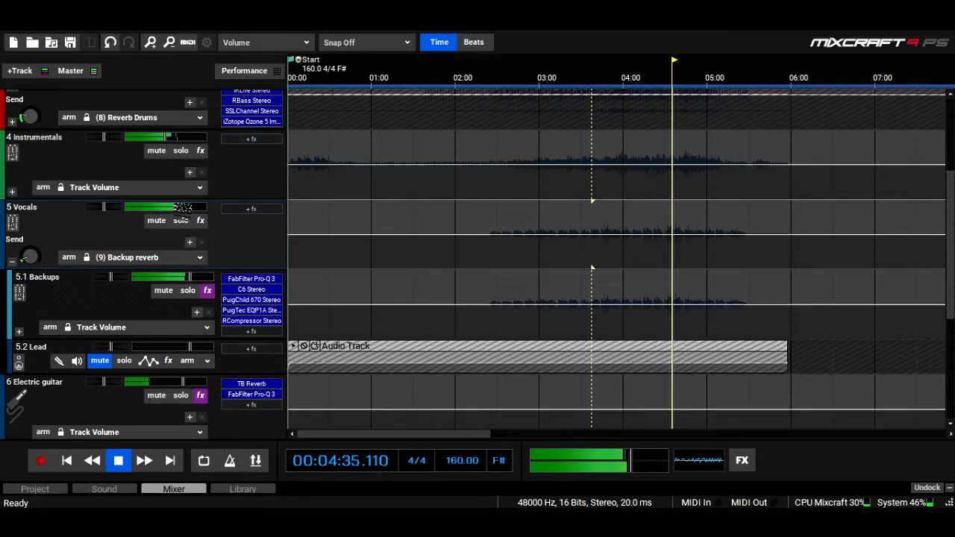
click(587, 80)
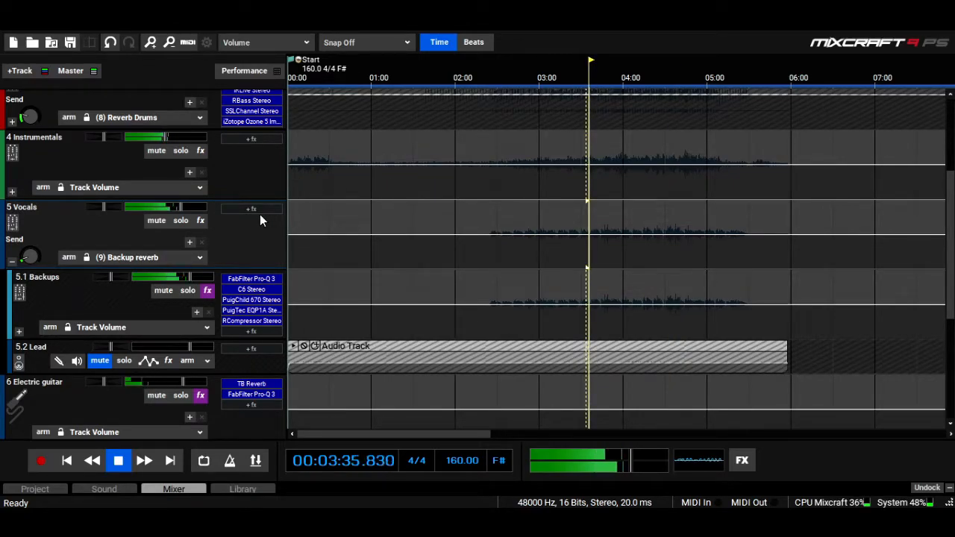
key(space)
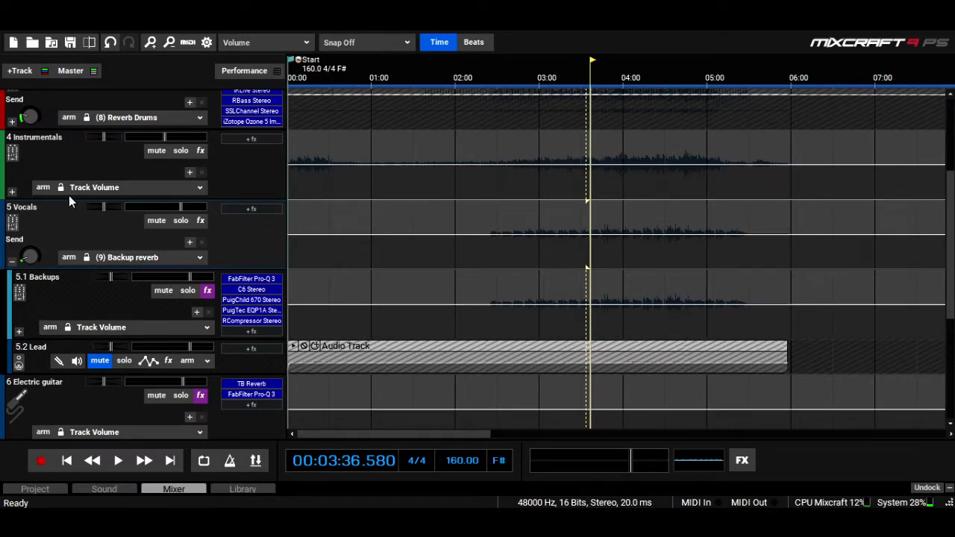
click(12, 193)
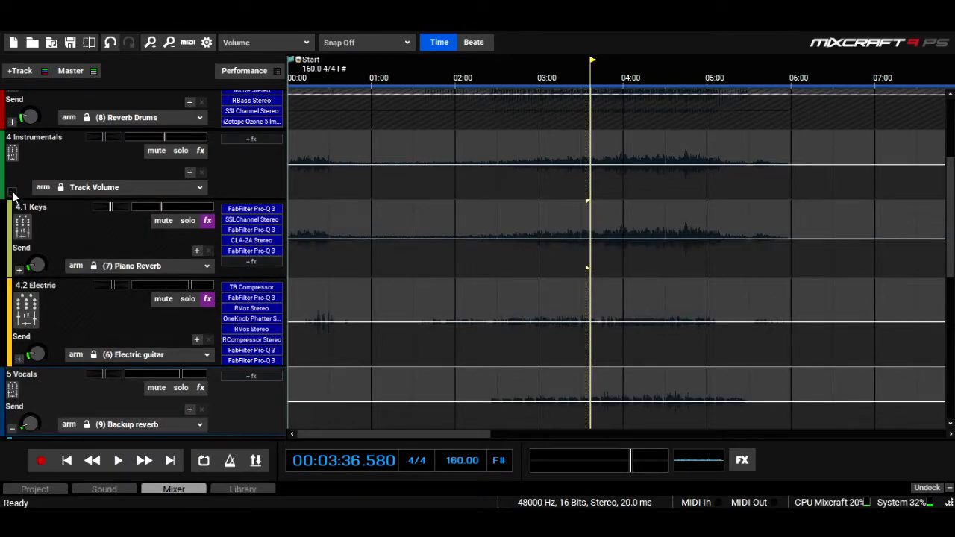
click(12, 193)
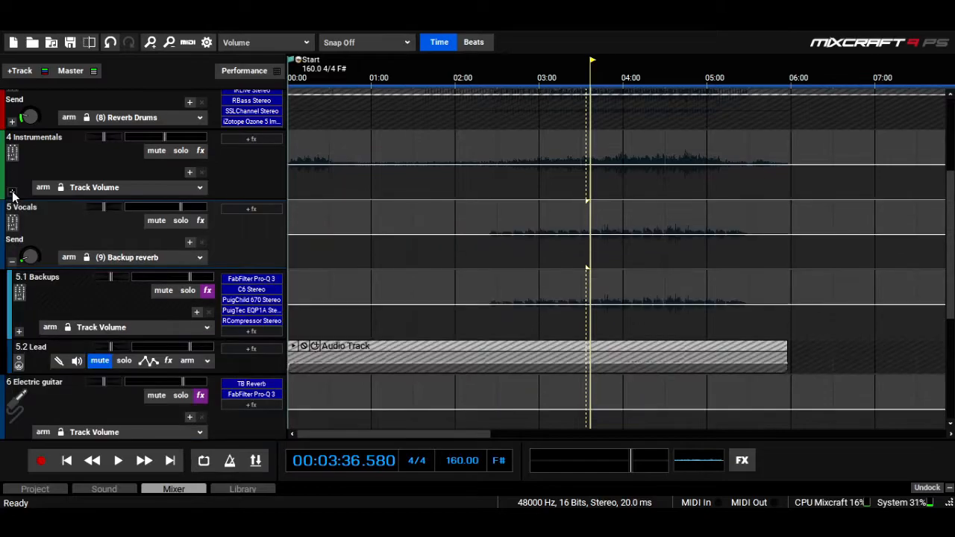
click(12, 262)
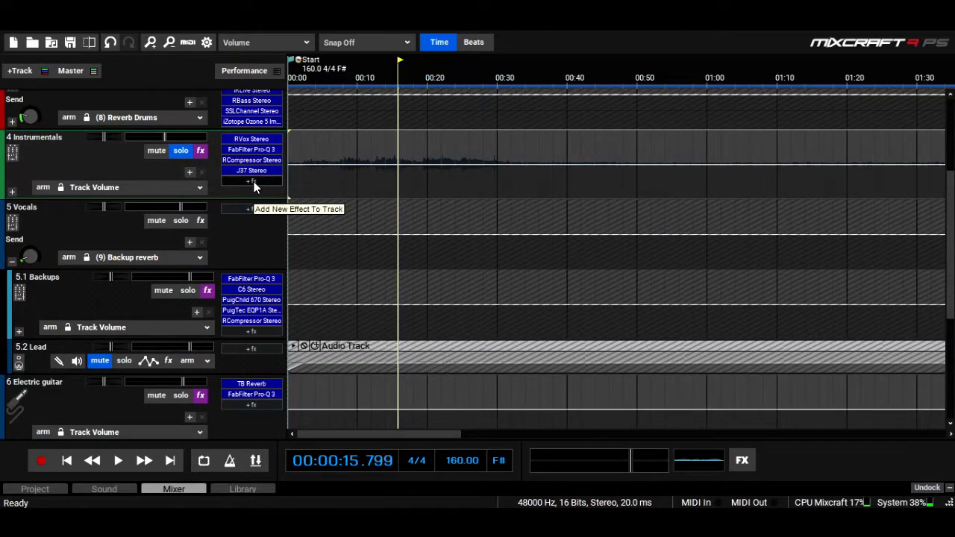
- Add a FabFilter Pro-Q 3 after the J37 on the Instrumentals submix, then close its window
click(252, 181)
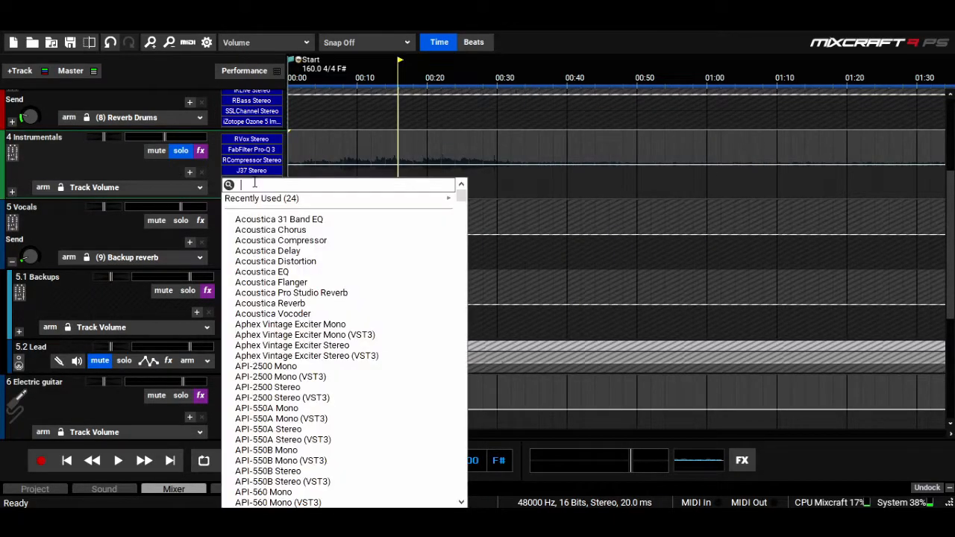
text(f)
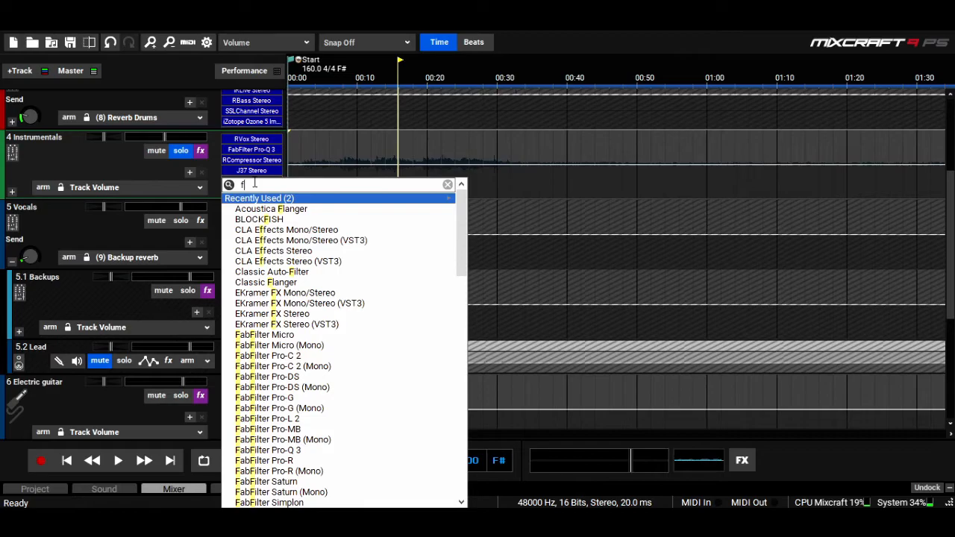
text(ab)
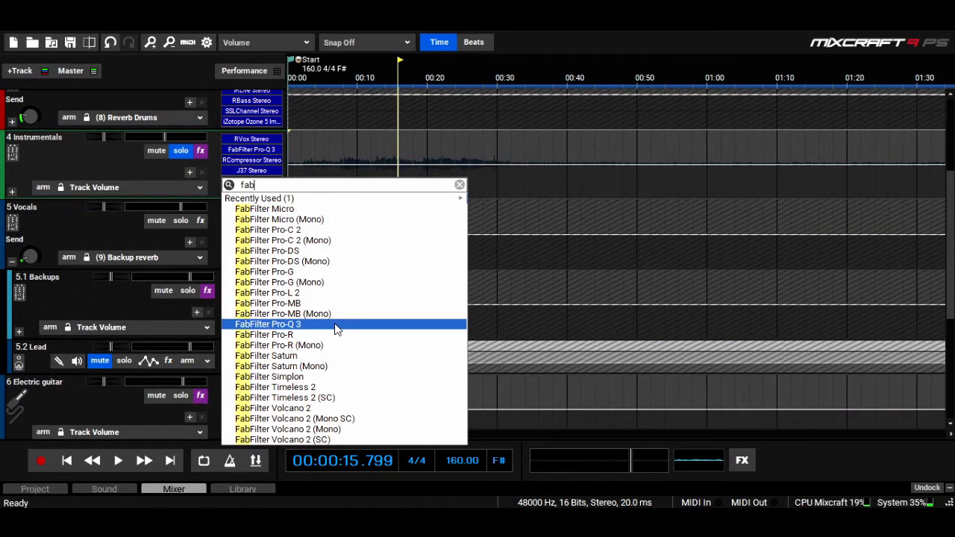
click(336, 329)
drag(446, 36, 595, 31)
click(931, 18)
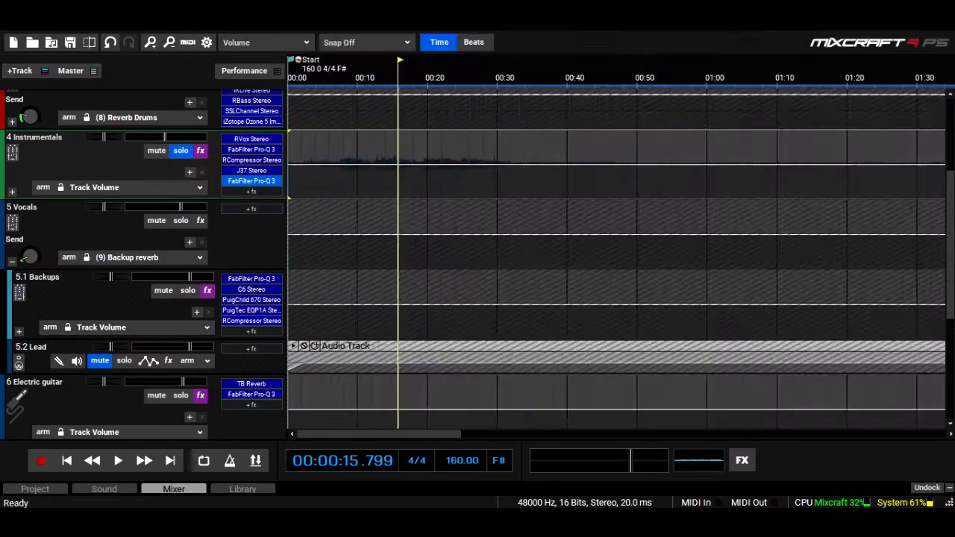
- Add a FabFilter Pro-Q 3 after the RCompressor on the Backups submix
click(237, 331)
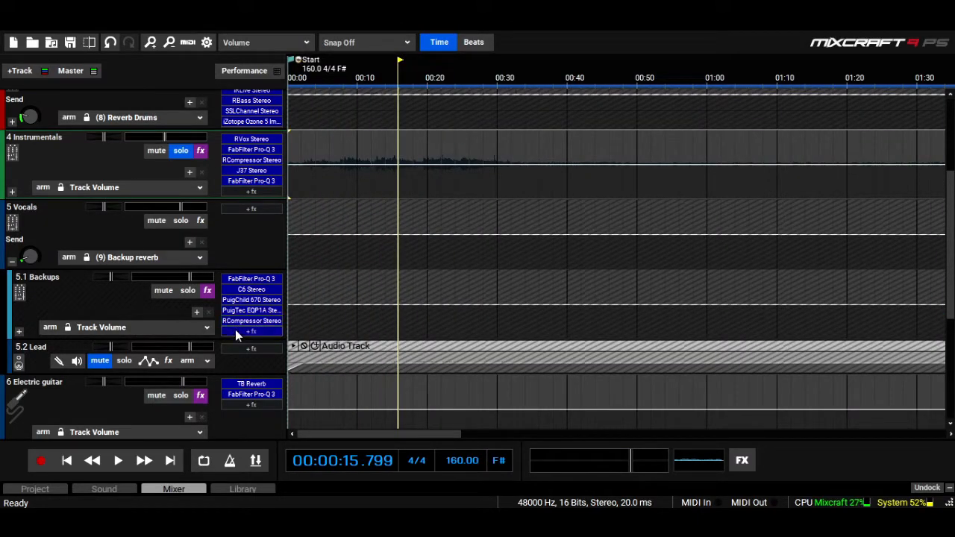
text(fabfil)
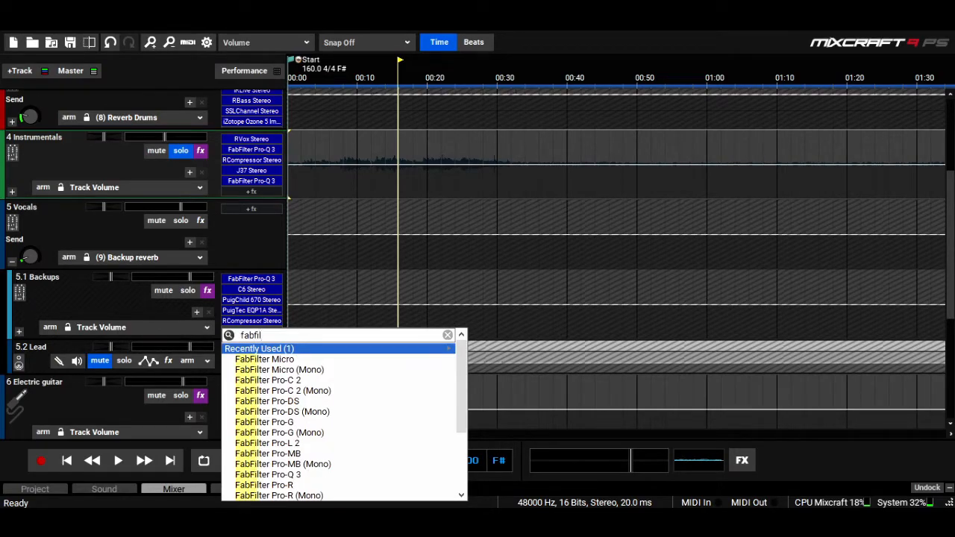
click(291, 475)
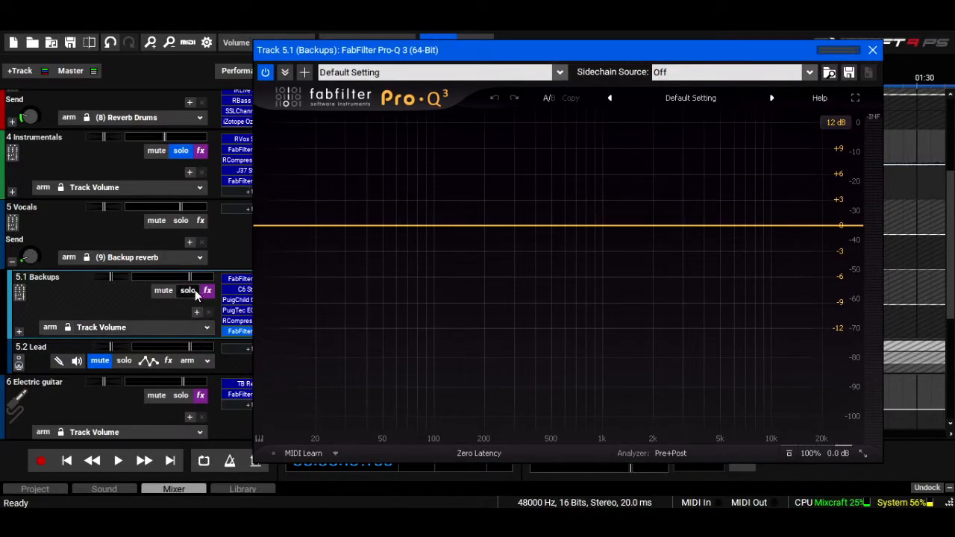
- Solo the Vocals submix alongside the instrumentals and start playback from about 00:46
drag(515, 45, 179, 97)
click(610, 86)
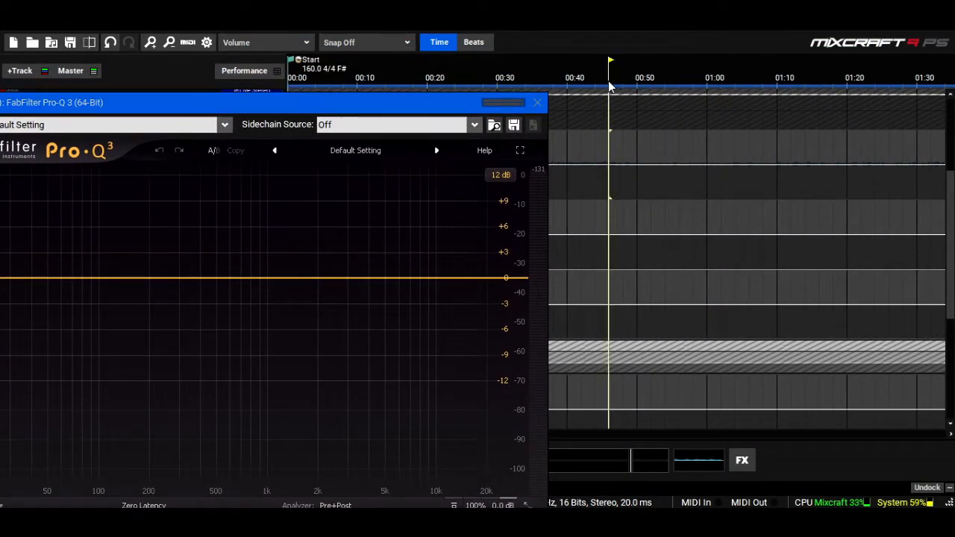
key(space)
drag(345, 102, 529, 332)
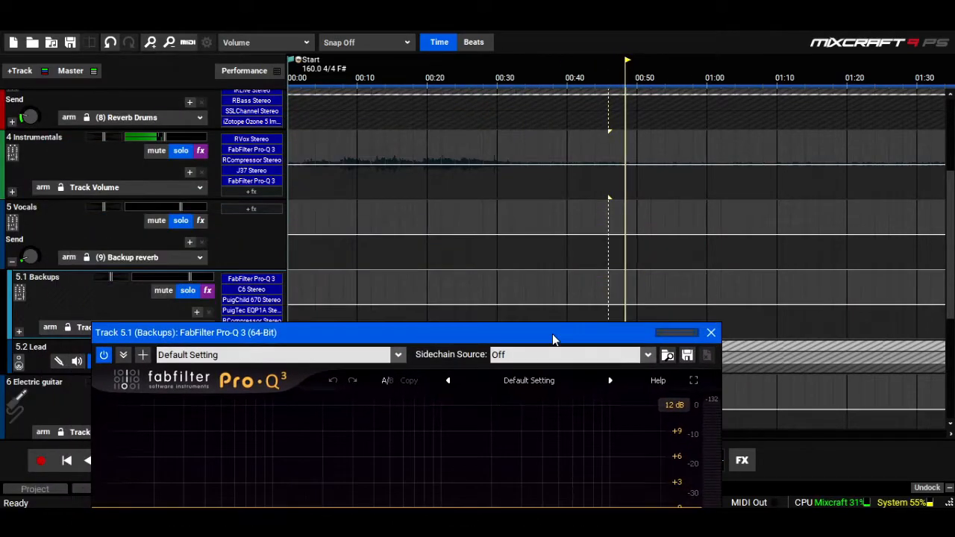
click(183, 224)
click(182, 224)
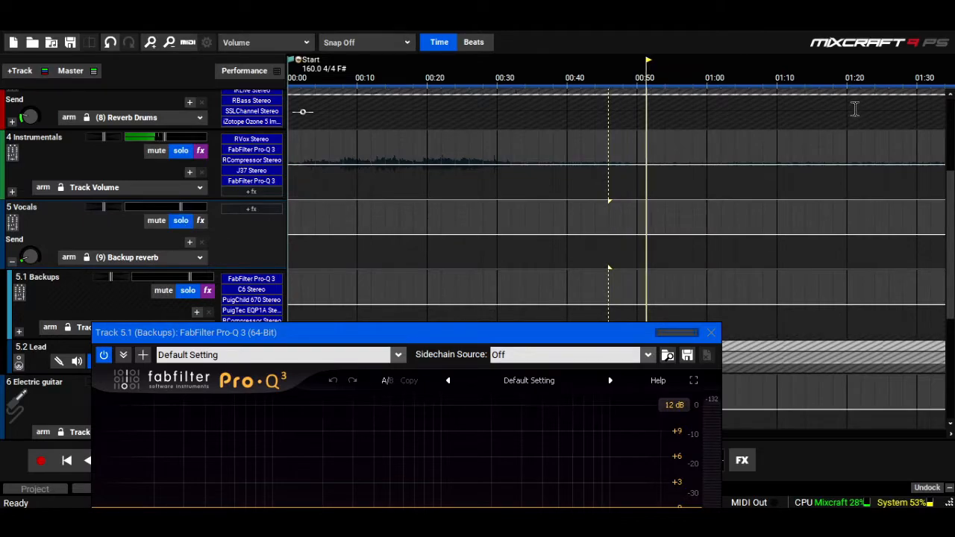
- Play the song from about 03:38, where the backups are singing, with their new Pro-Q 3 in full view
click(821, 112)
click(168, 43)
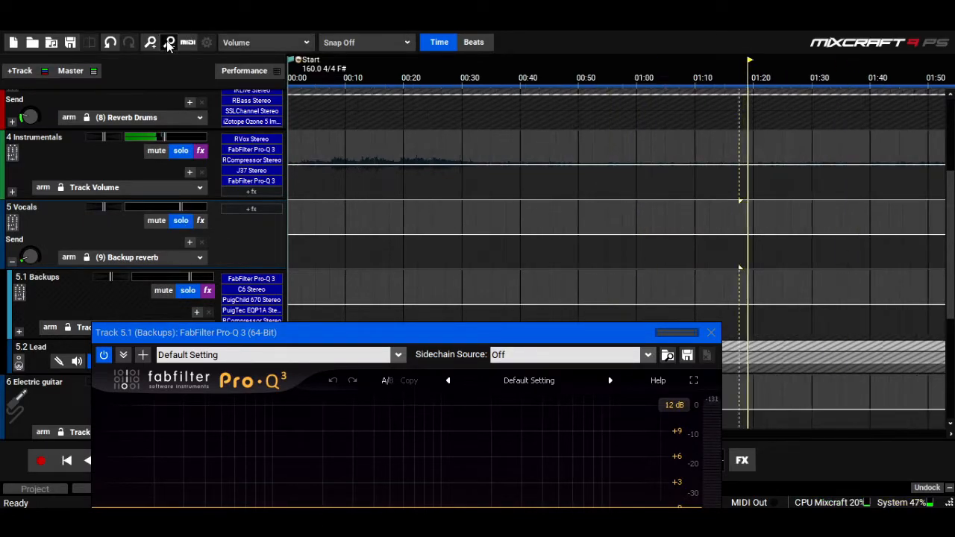
click(169, 42)
click(169, 43)
click(169, 43)
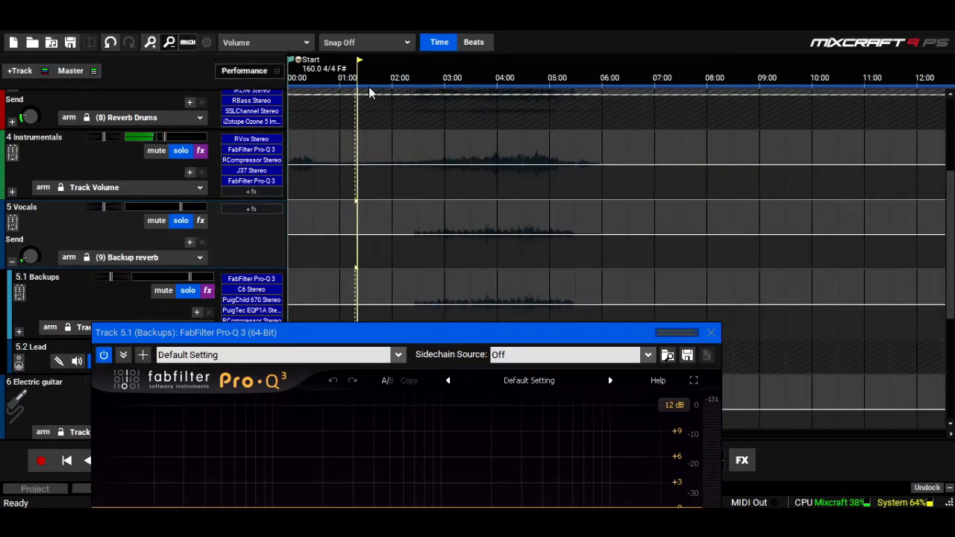
click(480, 77)
drag(433, 330, 646, 37)
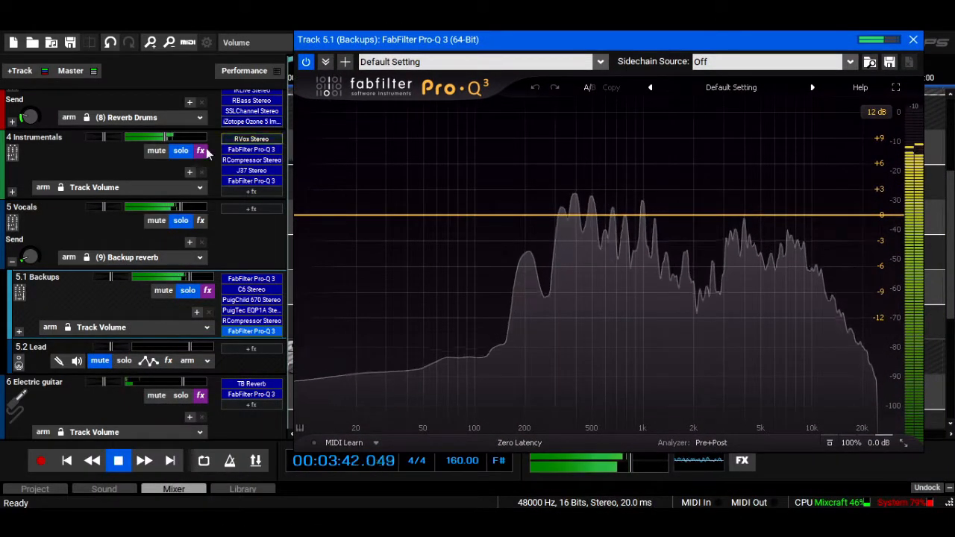
- Unsolo the Instrumentals and audition a Backups Pro-Q 3 band between about 588 and 895 Hz, then close the equalizer
click(177, 154)
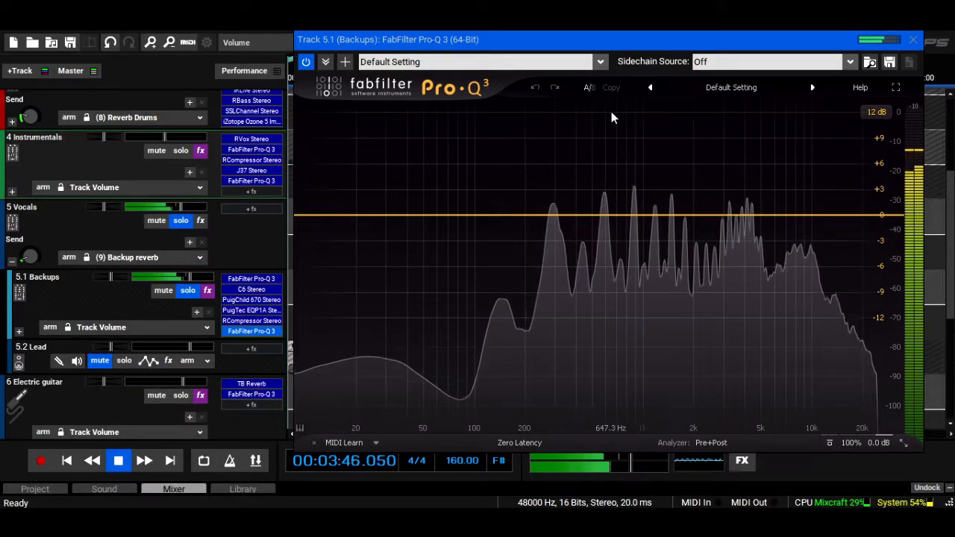
click(622, 216)
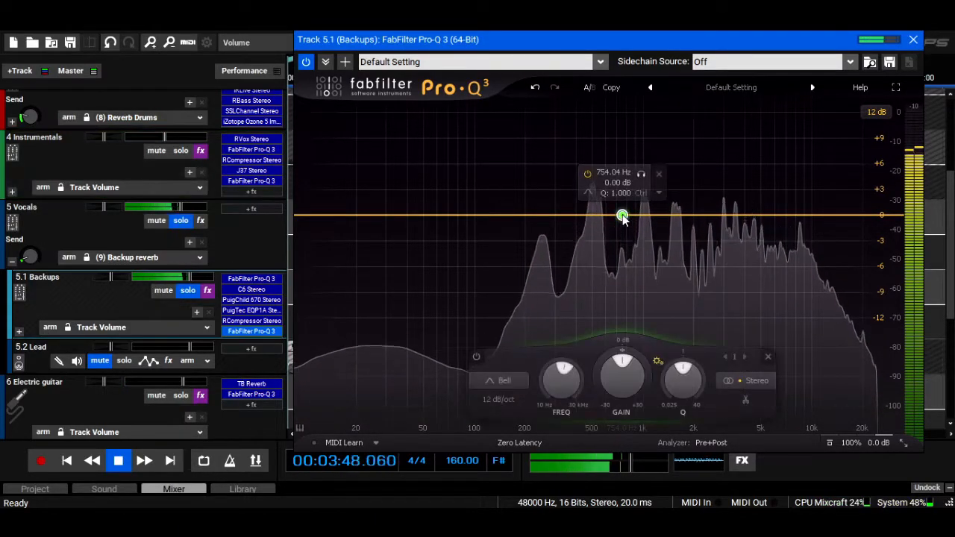
drag(641, 176, 627, 179)
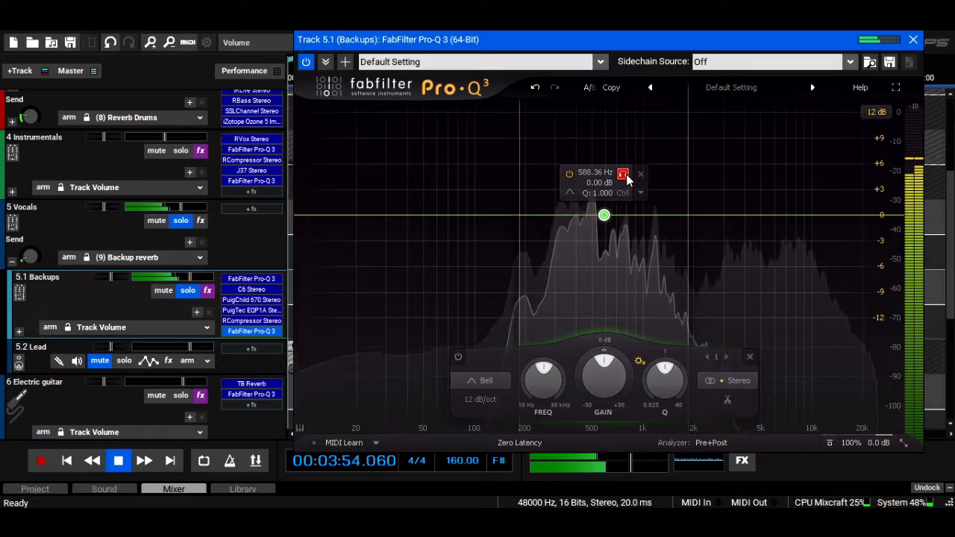
drag(627, 179, 653, 178)
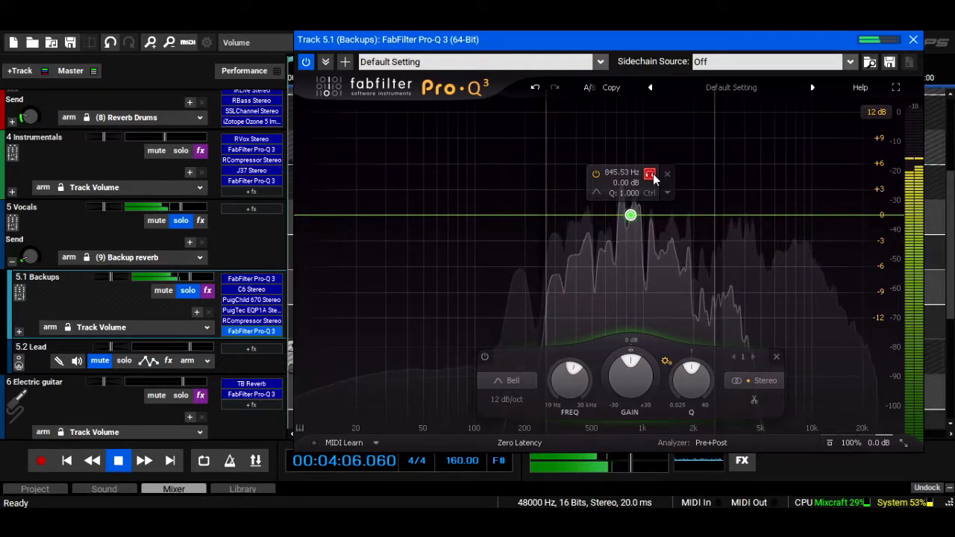
drag(653, 177, 658, 178)
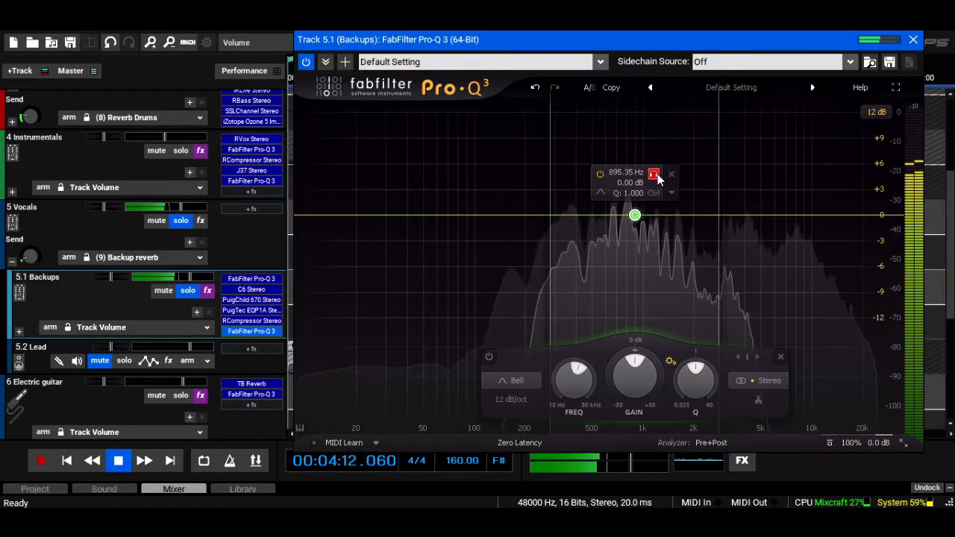
click(908, 40)
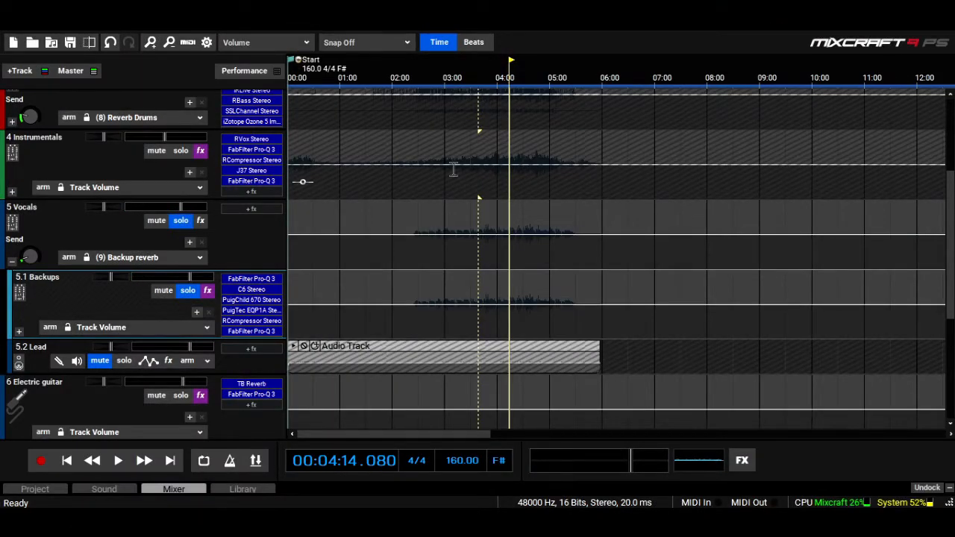
- Move the last FabFilter Pro-Q 3 to the start of the Instrumentals effect chain and open it
click(200, 150)
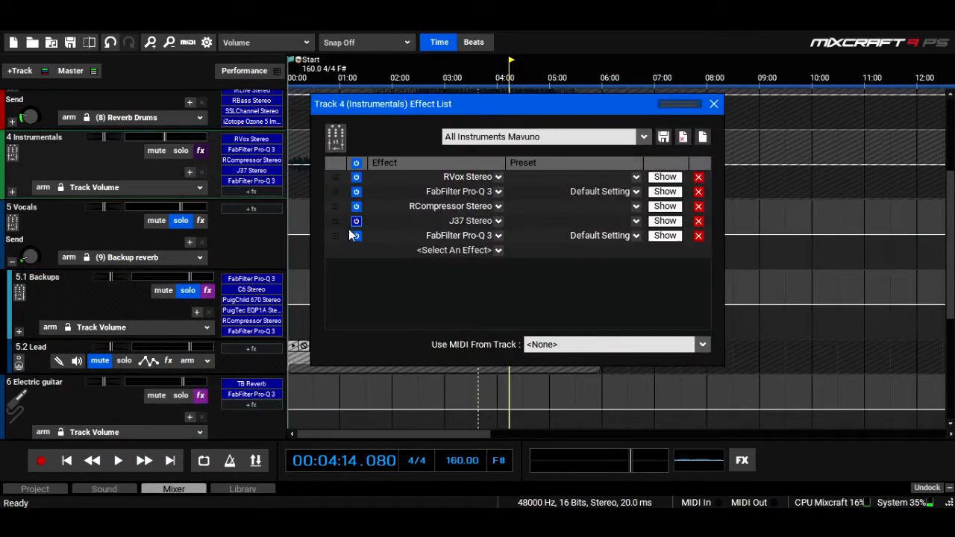
drag(335, 239, 335, 176)
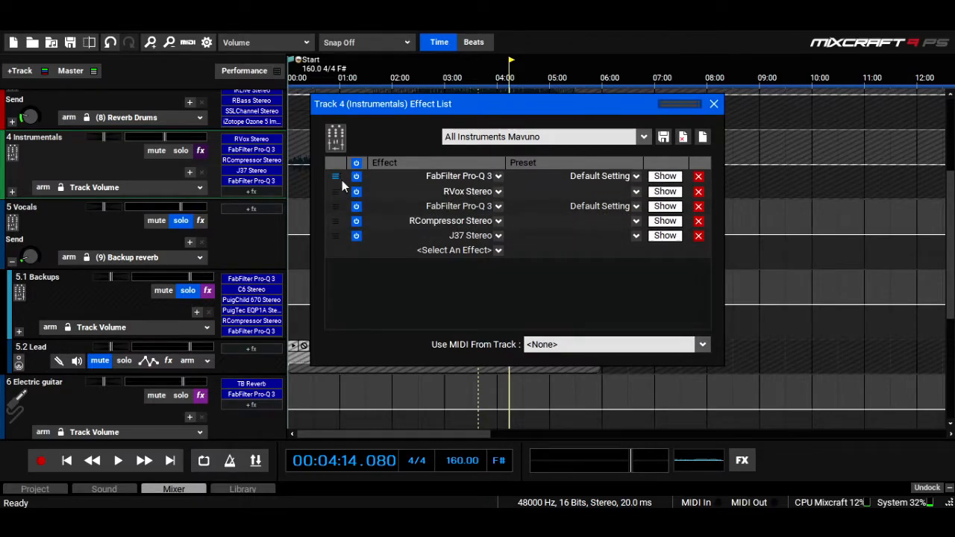
click(665, 178)
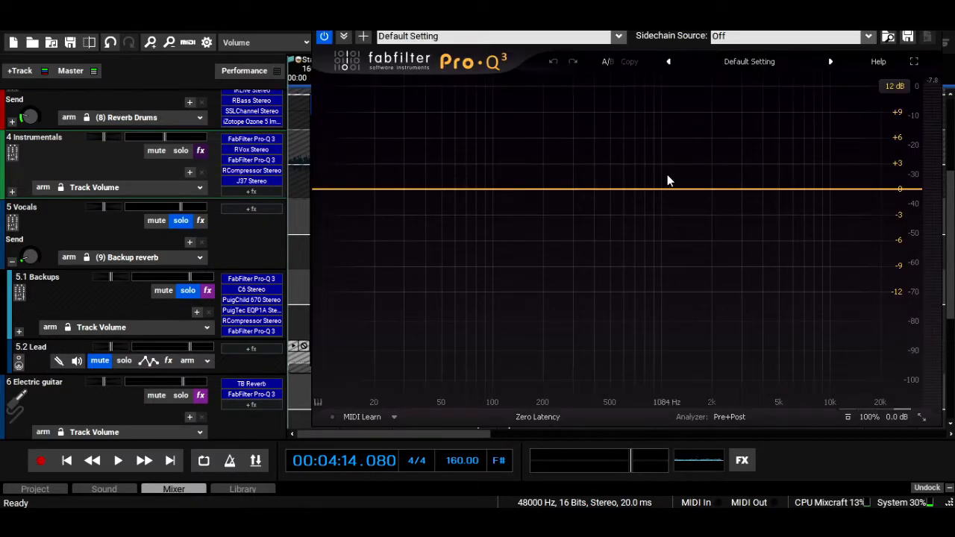
- Add a dynamic bell band at about 830 Hz to the Instrumentals equalizer with about 4 dB of dynamic reduction
double_click(562, 190)
drag(565, 191, 648, 192)
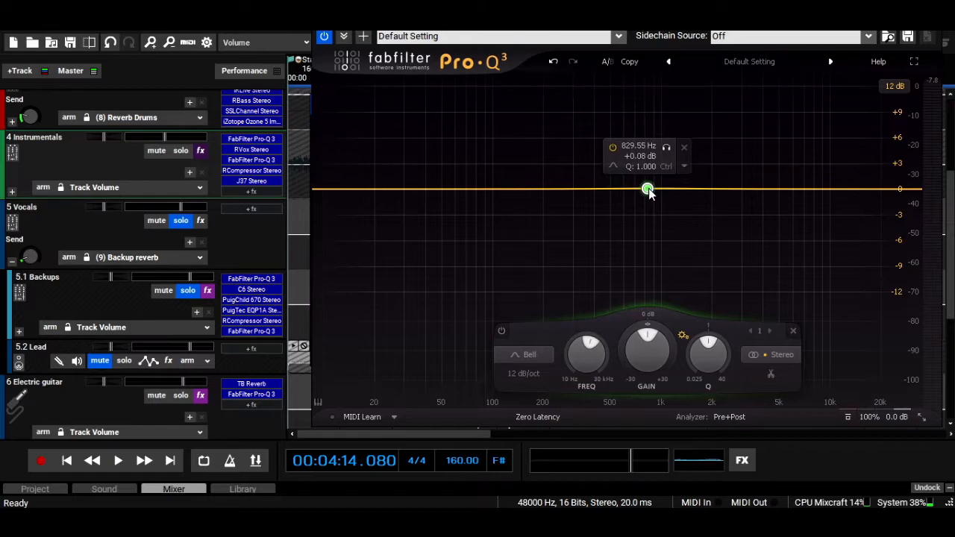
click(686, 167)
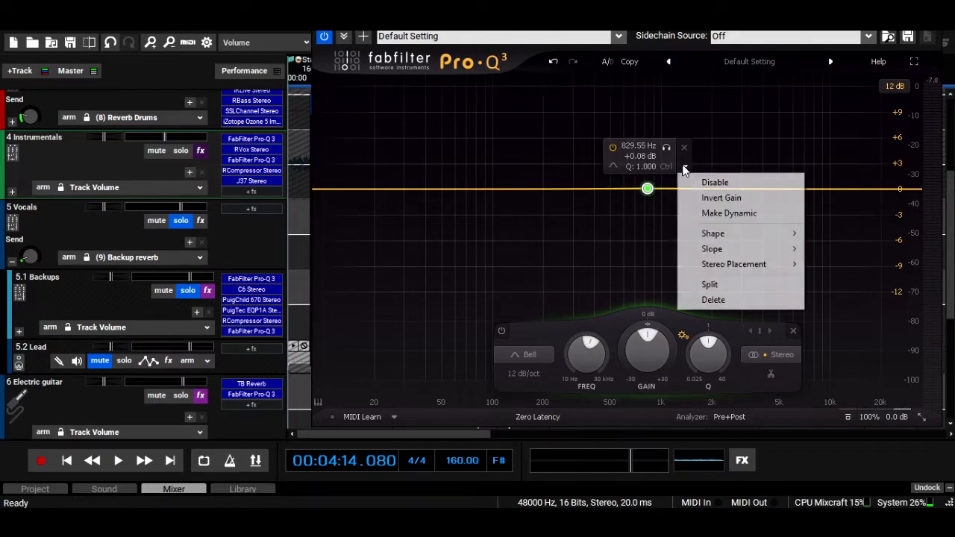
click(716, 213)
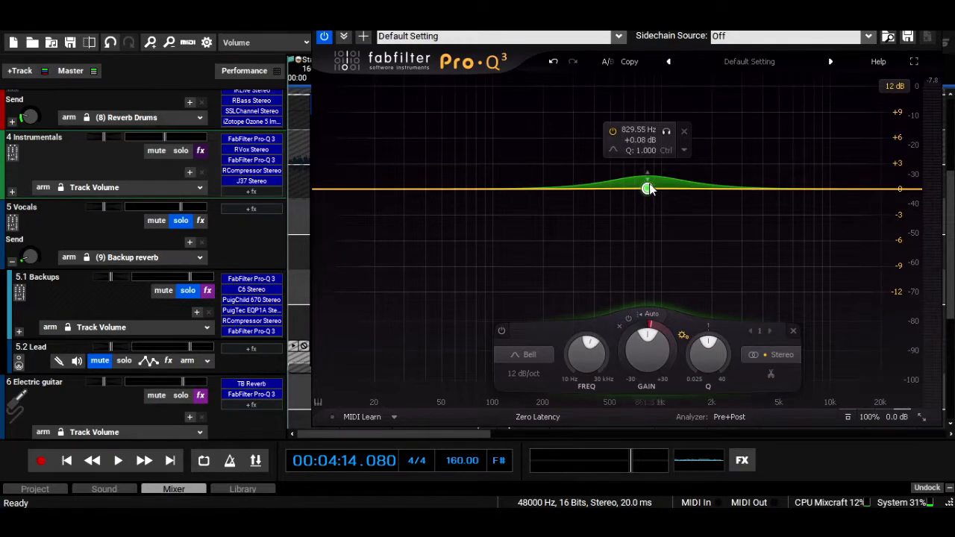
drag(648, 186, 652, 234)
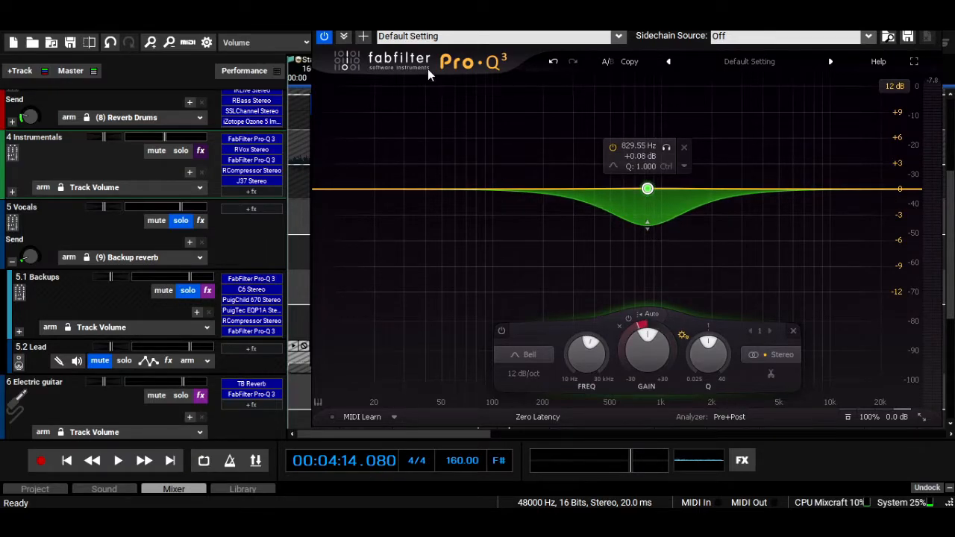
- Resume playback and set the Instrumentals equalizer's sidechain source to 5.1 Backups, Dry
drag(456, 24, 538, 187)
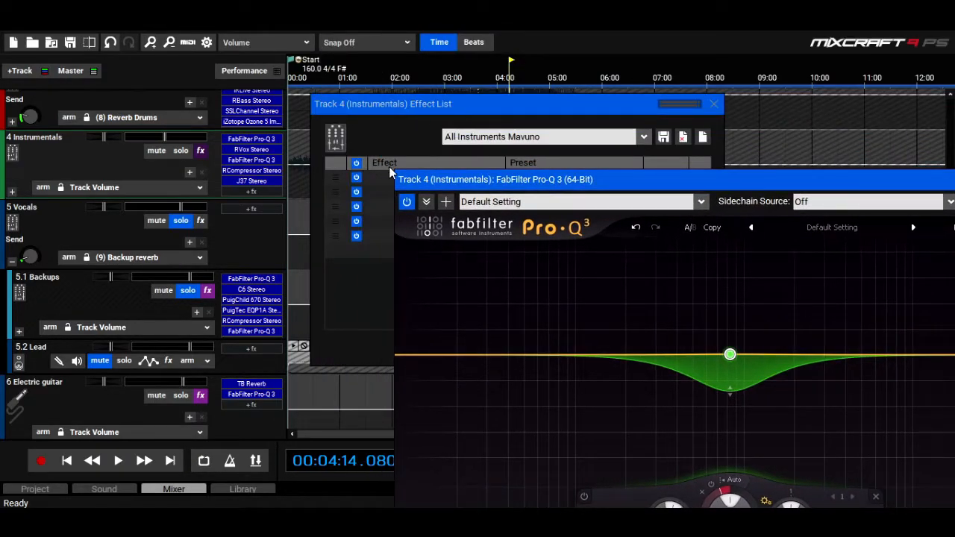
click(119, 463)
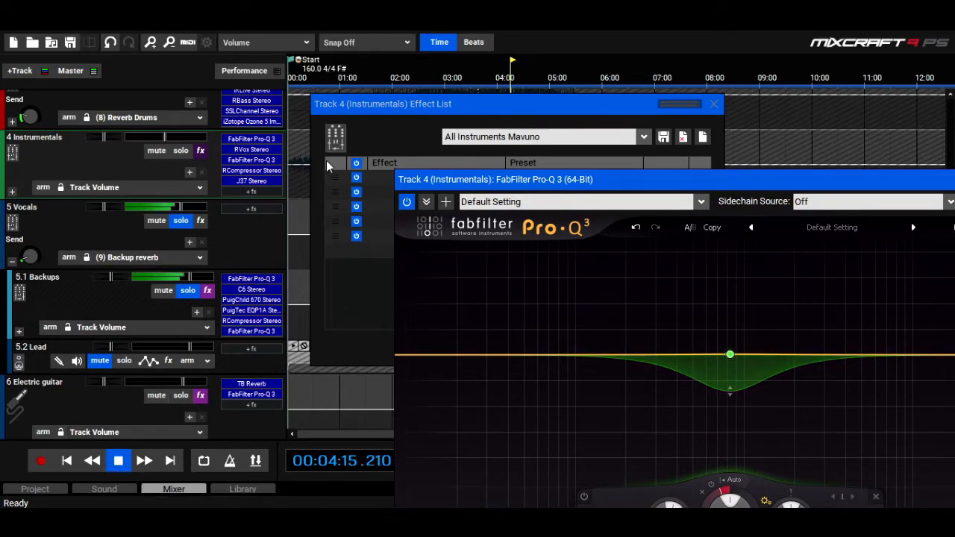
drag(597, 179, 428, 25)
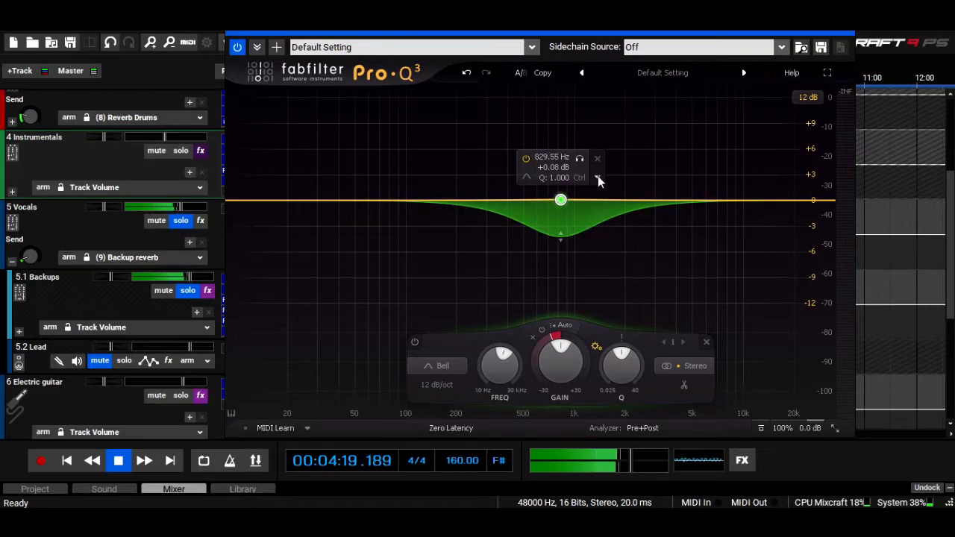
click(597, 177)
click(694, 59)
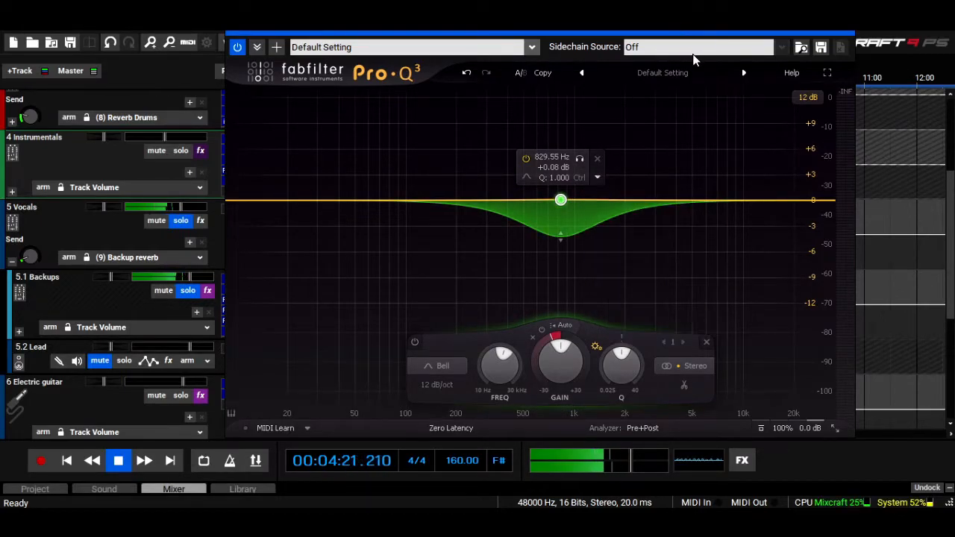
click(693, 54)
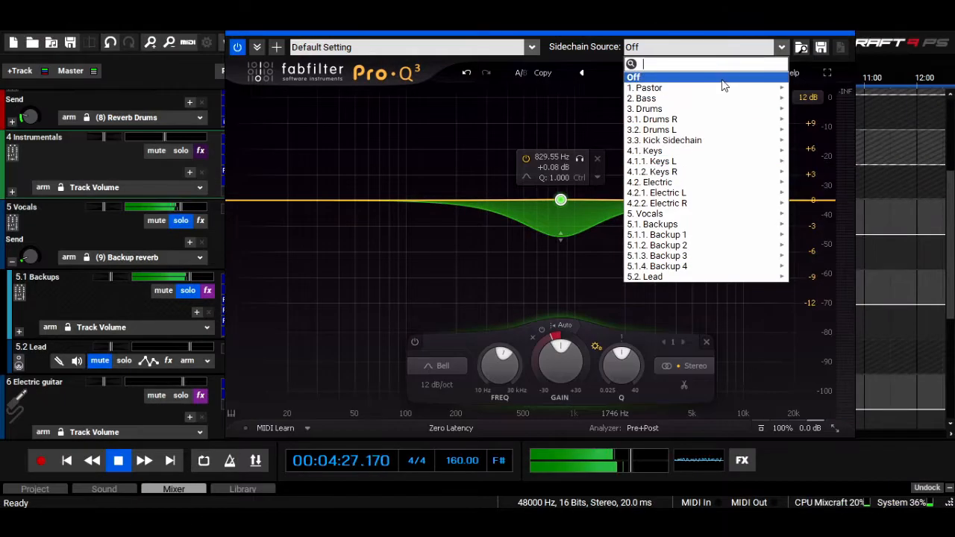
mouse_move(720, 103)
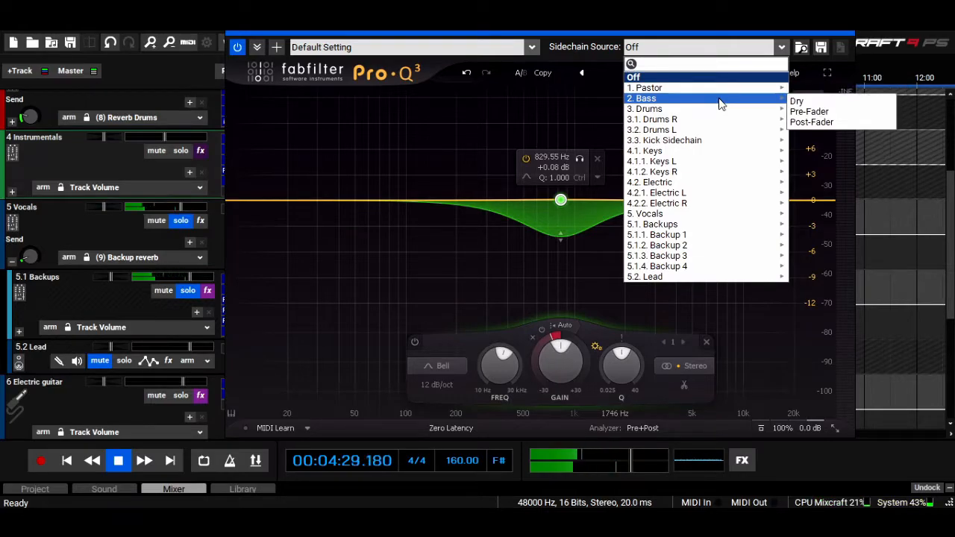
mouse_move(720, 145)
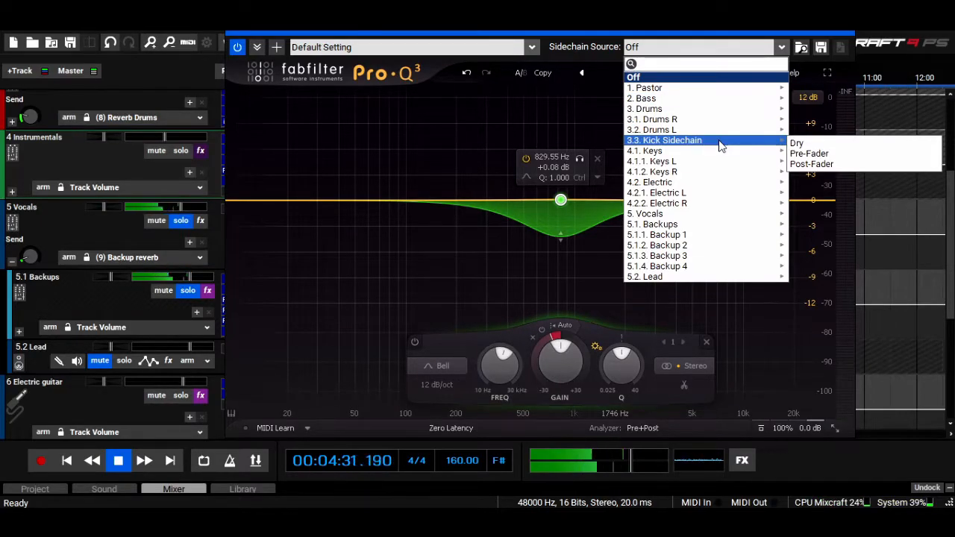
mouse_move(735, 218)
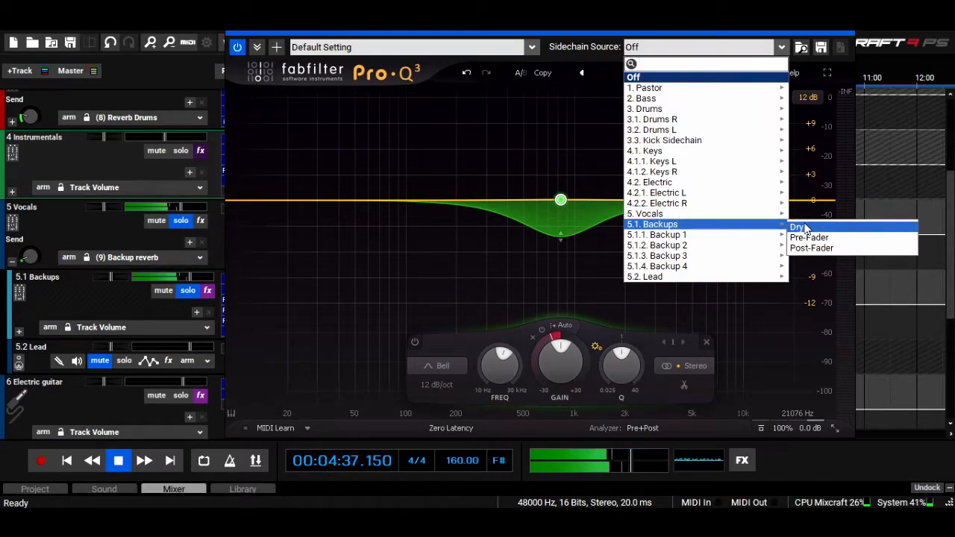
click(804, 228)
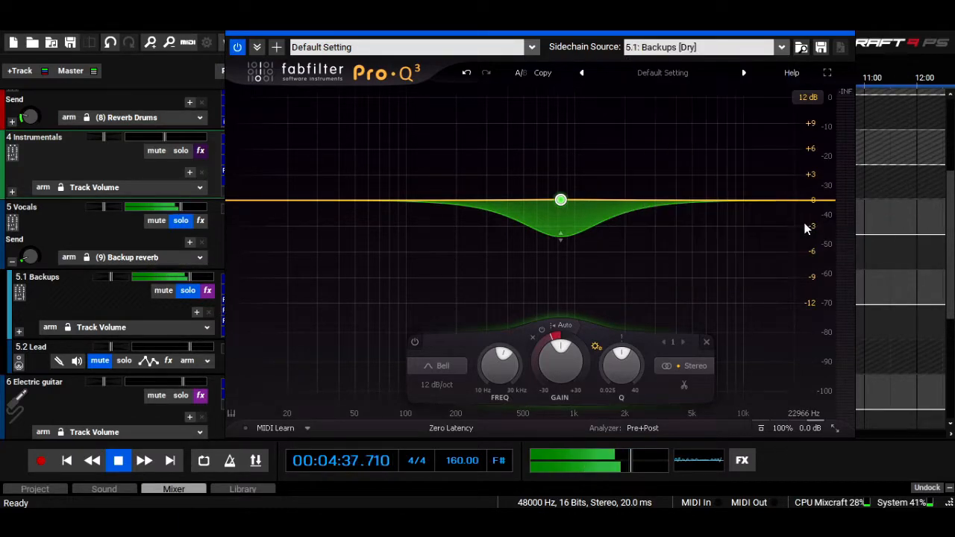
- Solo the Instrumentals, switch the band's dynamic threshold to manual at -20 dB, deepen the reduction to about 6 dB and lower its frequency
click(565, 329)
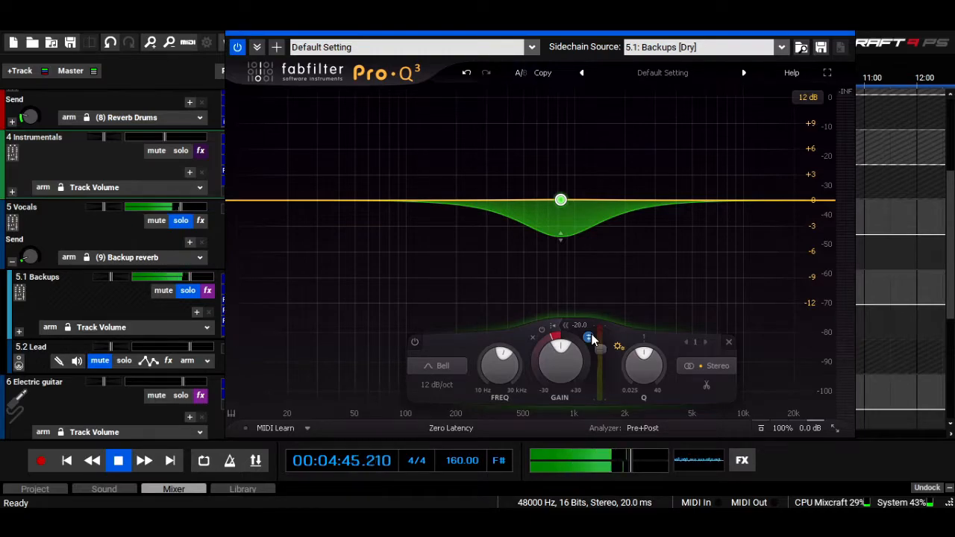
click(181, 152)
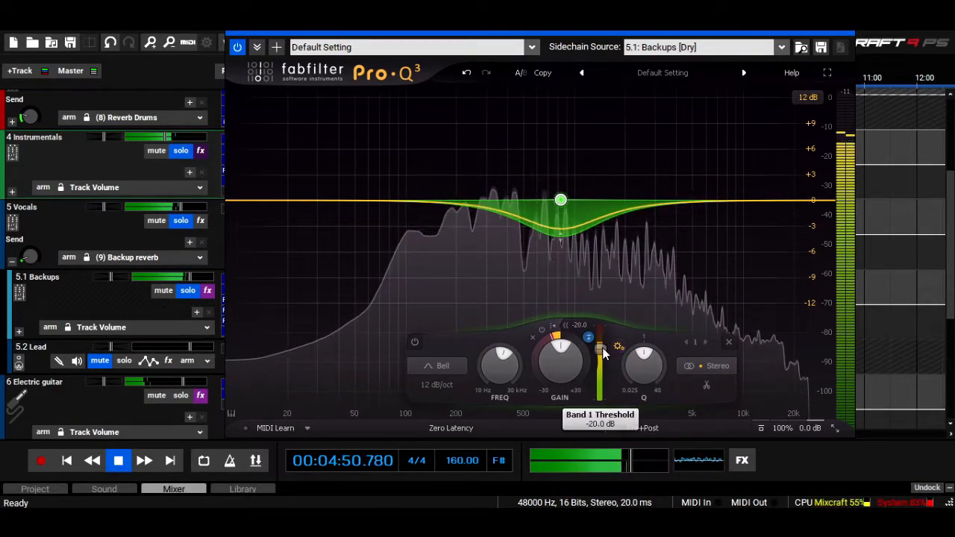
mouse_move(605, 354)
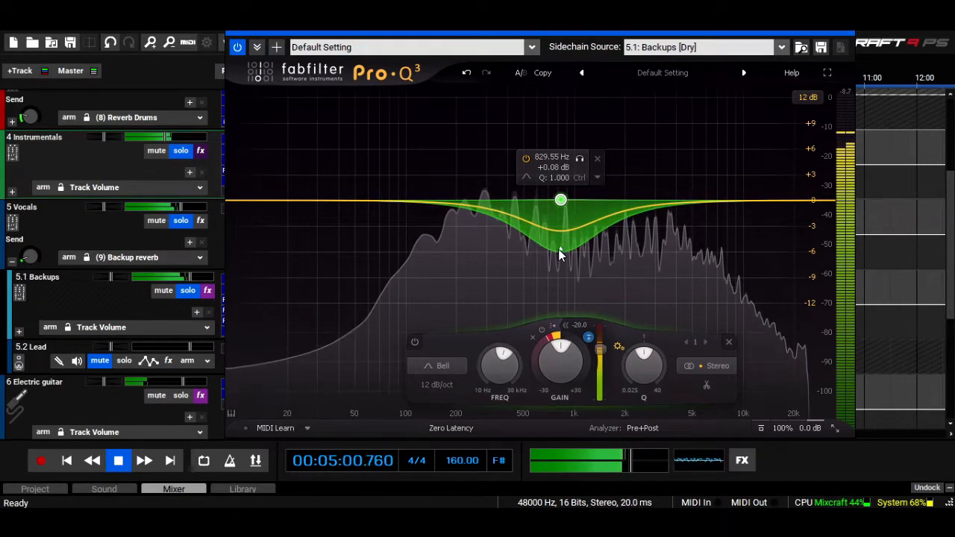
drag(560, 200, 545, 206)
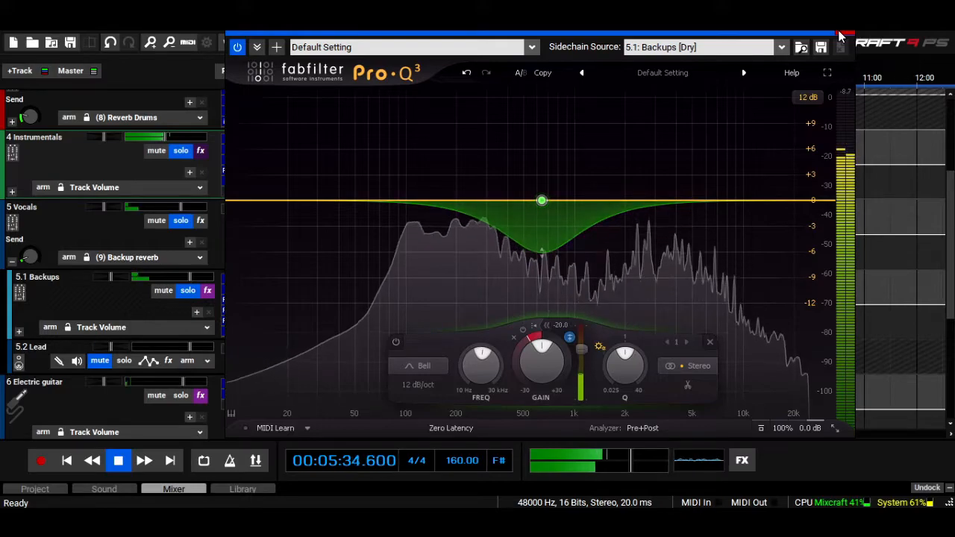
- Stop playback and close the Instrumentals equalizer and effect list
drag(682, 24, 670, 88)
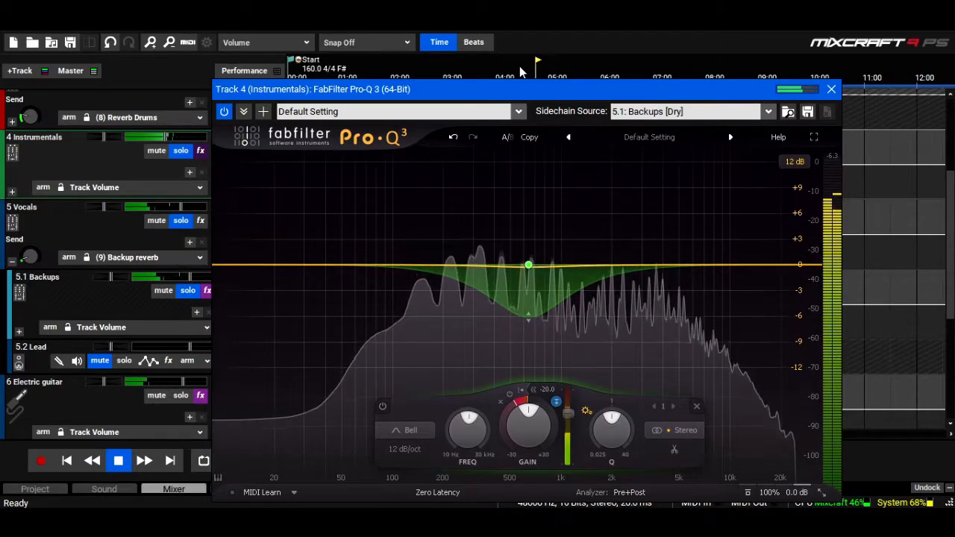
key(space)
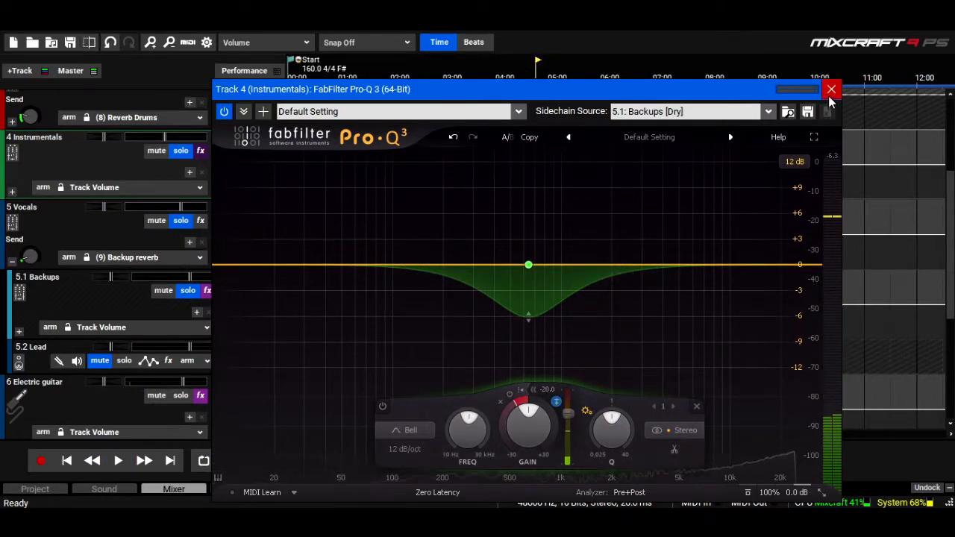
click(831, 90)
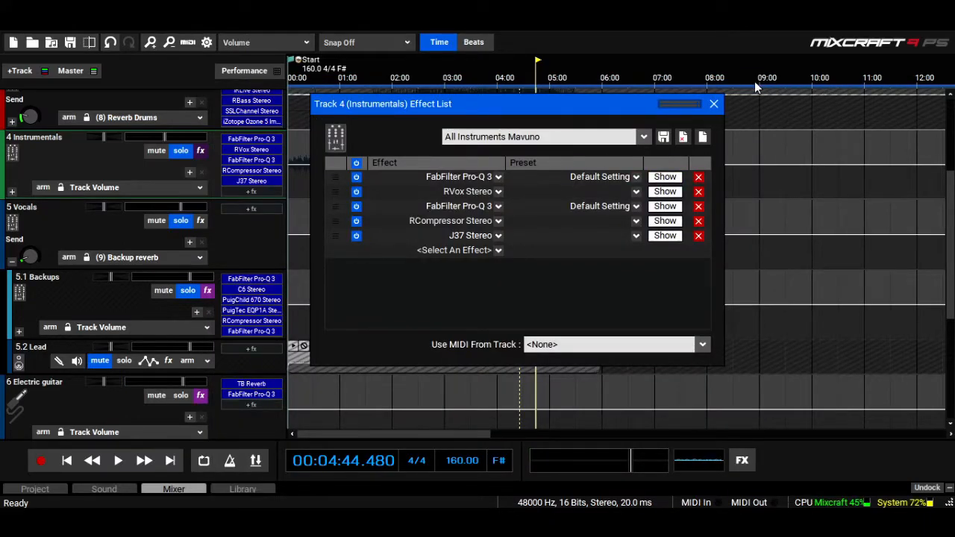
click(714, 104)
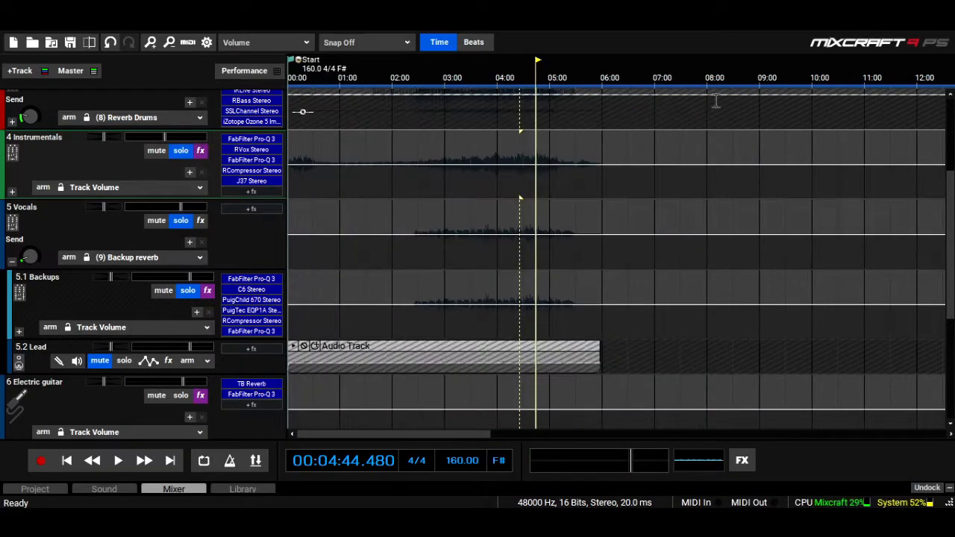
click(12, 193)
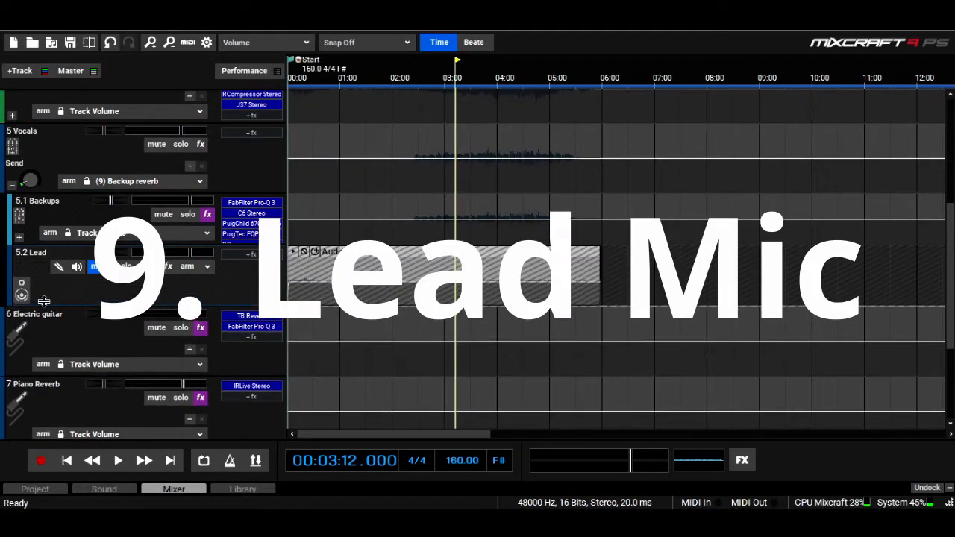
- Unmute and solo the 5.2 Lead track, make it slightly taller and play a few seconds of it
click(95, 272)
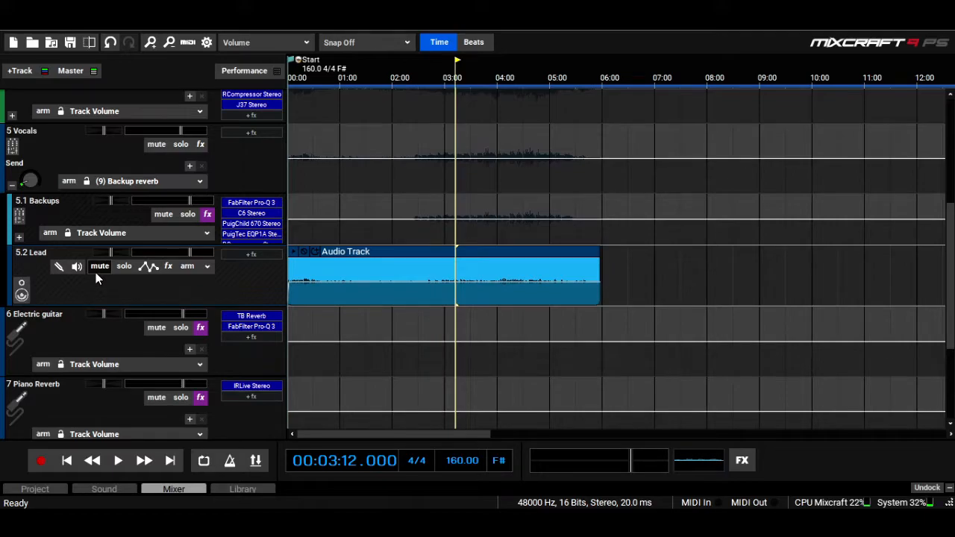
drag(75, 304, 76, 309)
drag(76, 309, 78, 316)
click(125, 270)
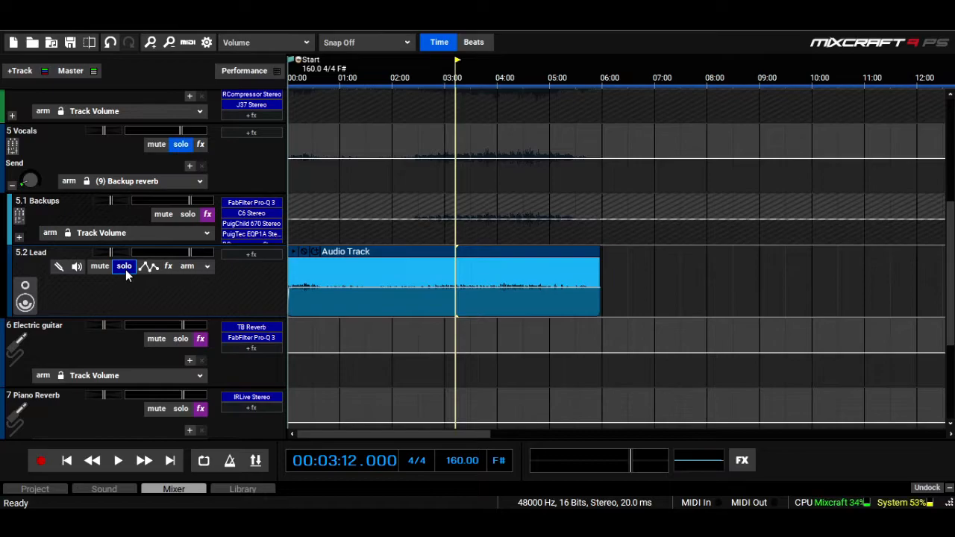
key(space)
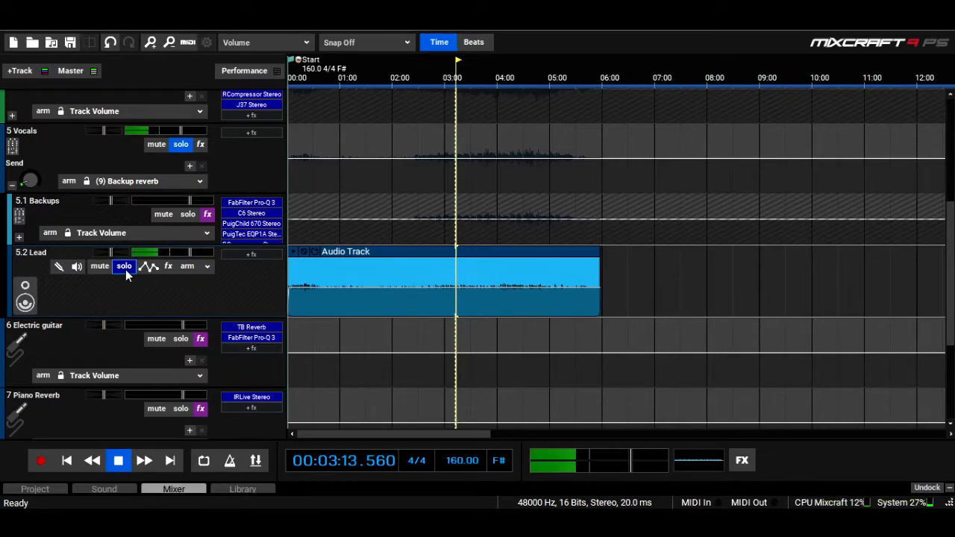
key(space)
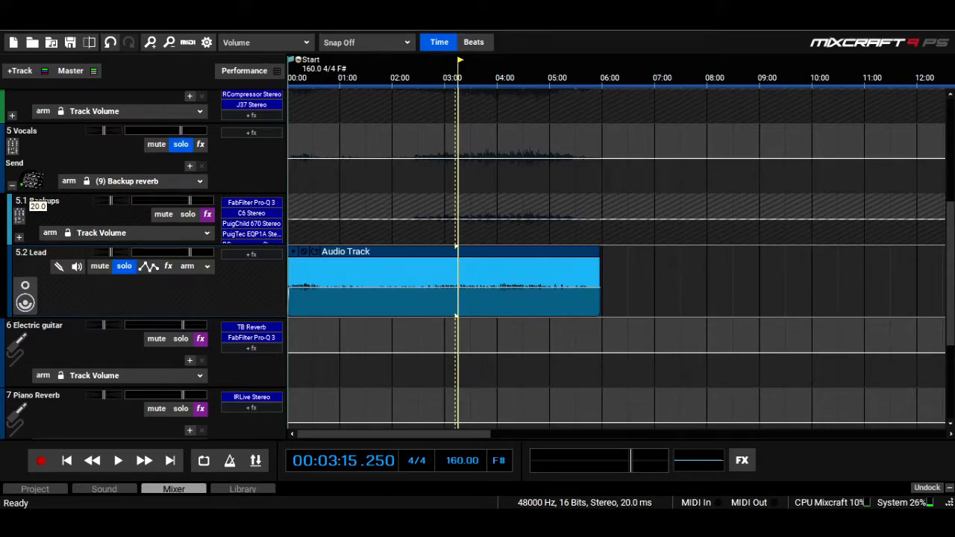
- Zero the Vocals group's Backup reverb send and set the 5.1 Backups track's Backup reverb send to 20 instead
click(32, 182)
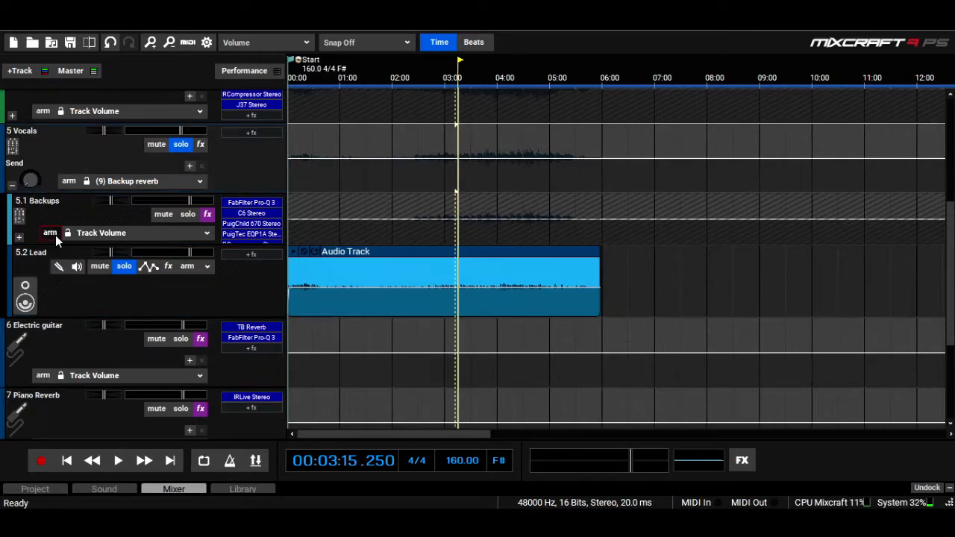
click(126, 239)
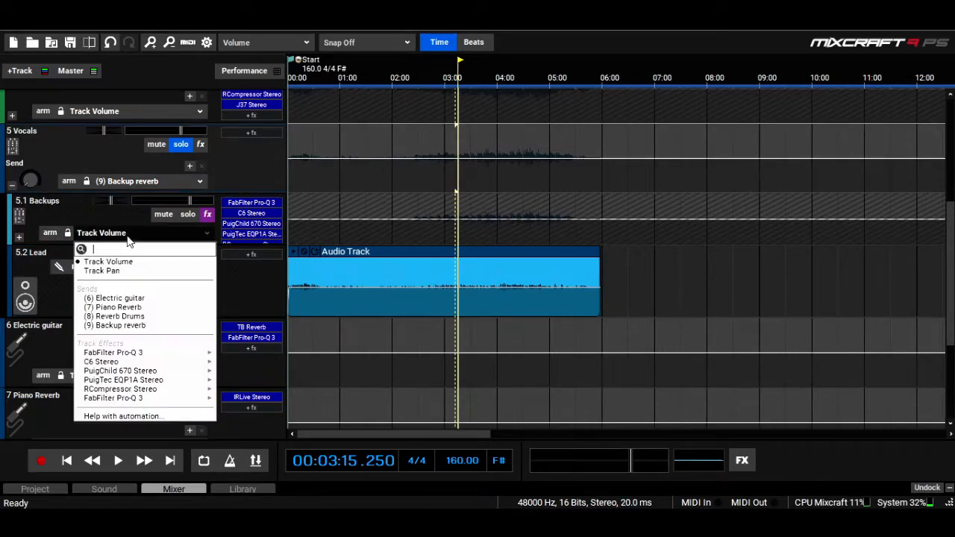
click(178, 325)
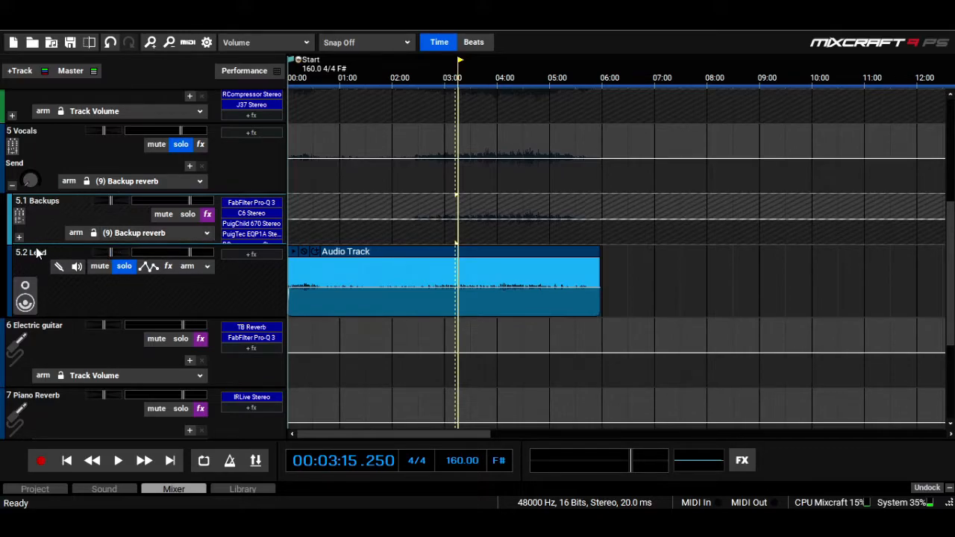
drag(36, 243, 40, 270)
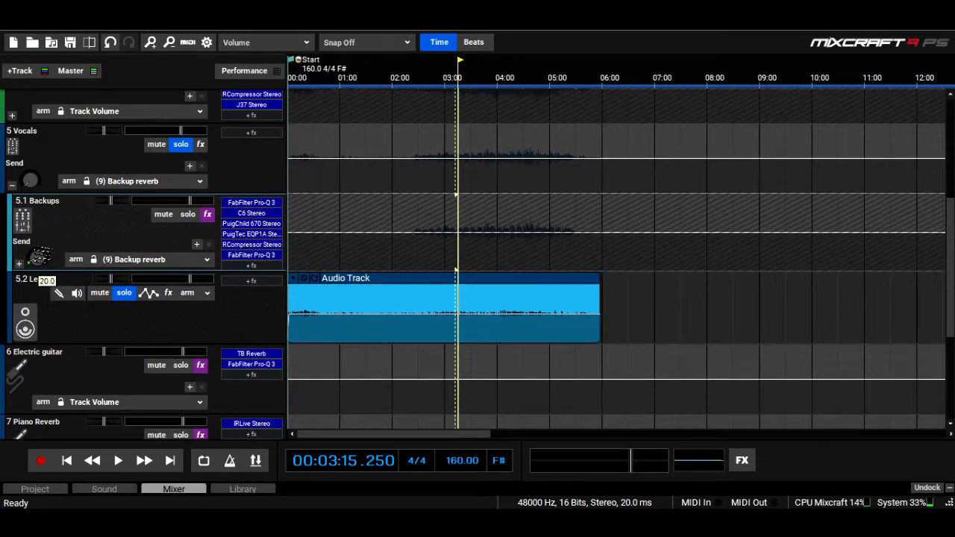
- Resume playback and loop the opening vocal phrase of the Lead clip, roughly its first half minute
click(11, 186)
key(space)
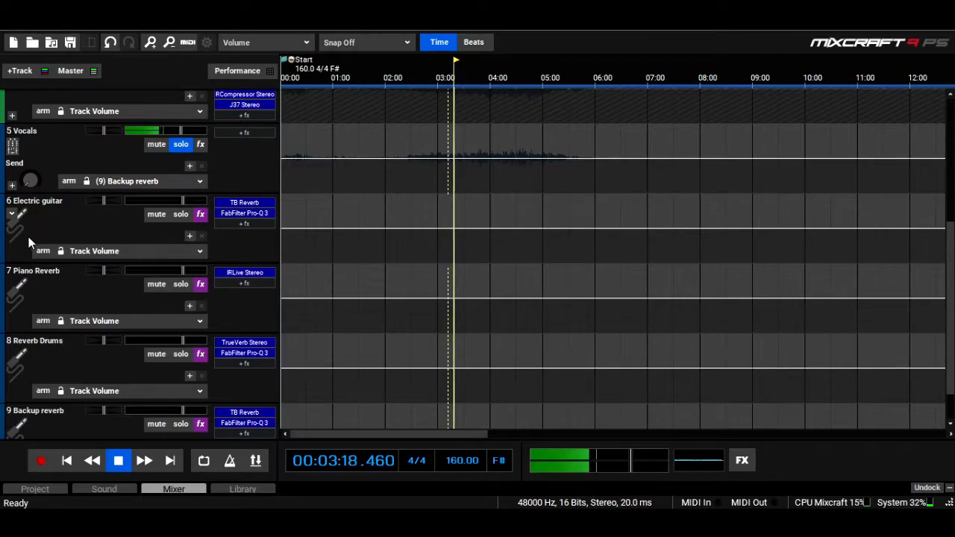
click(11, 187)
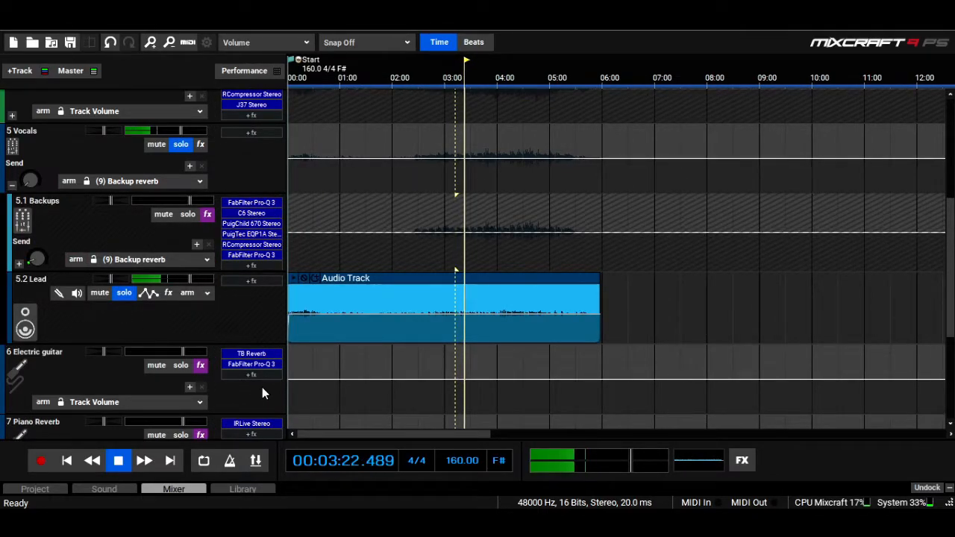
drag(315, 329, 292, 320)
key(shift+l)
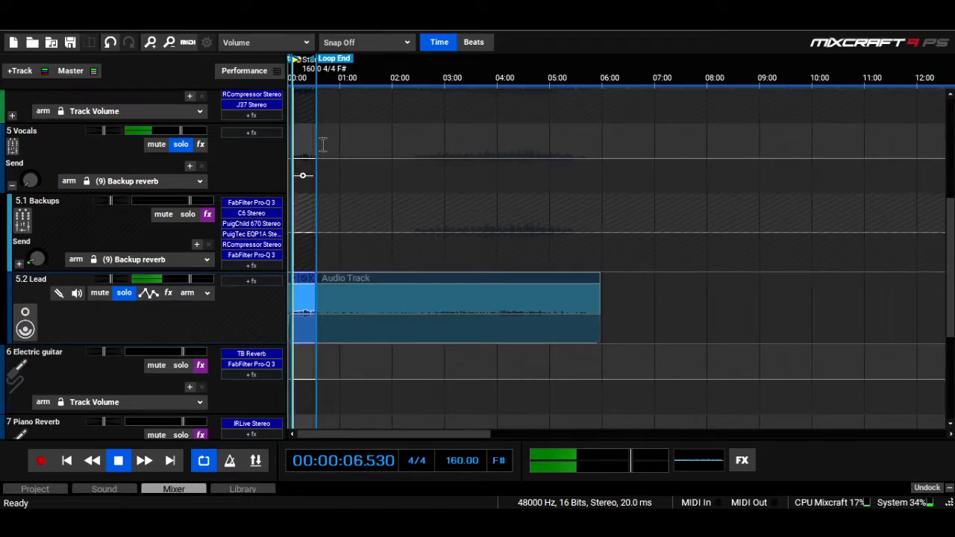
- Add FabFilter Pro-Q 3 as the first effect on the 5.2 Lead track
click(168, 295)
text(fabf)
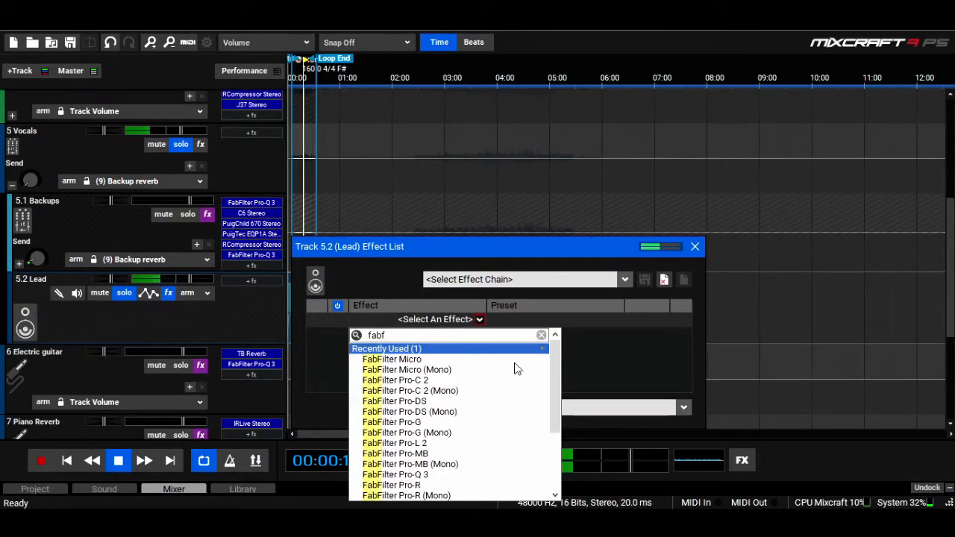
click(450, 476)
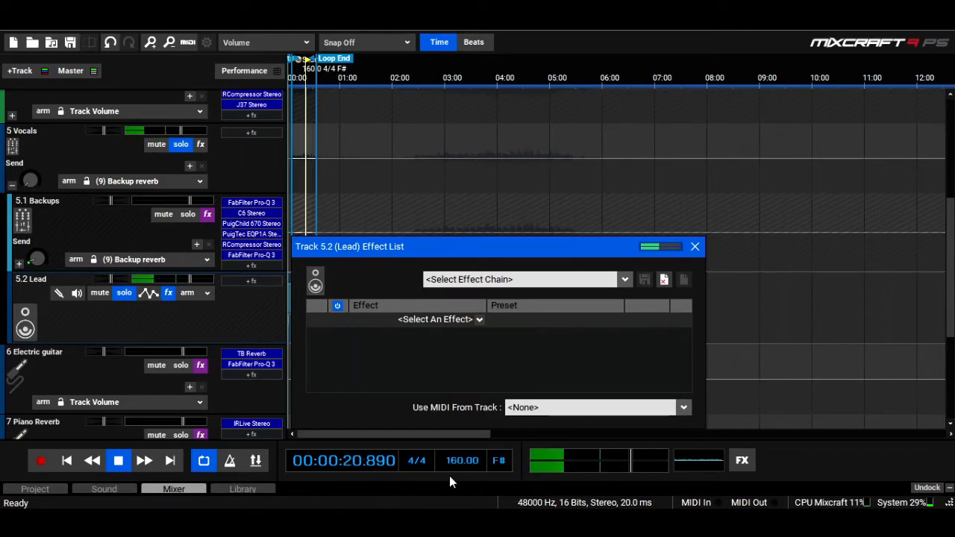
- Give the Lead a 24 dB/oct low cut just below 200 Hz and a widened bell cut of about 5 dB at about 332 Hz
double_click(172, 195)
drag(173, 195, 426, 188)
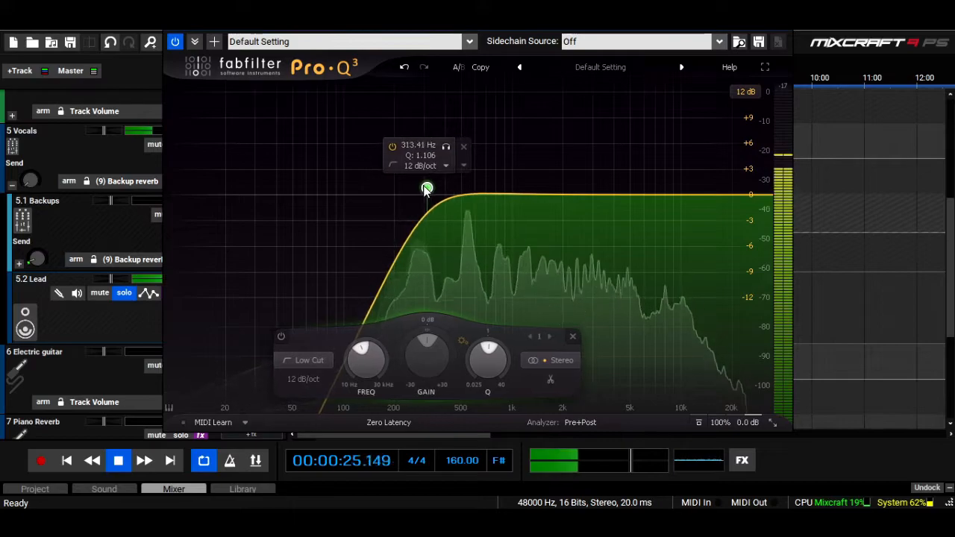
click(419, 166)
click(426, 224)
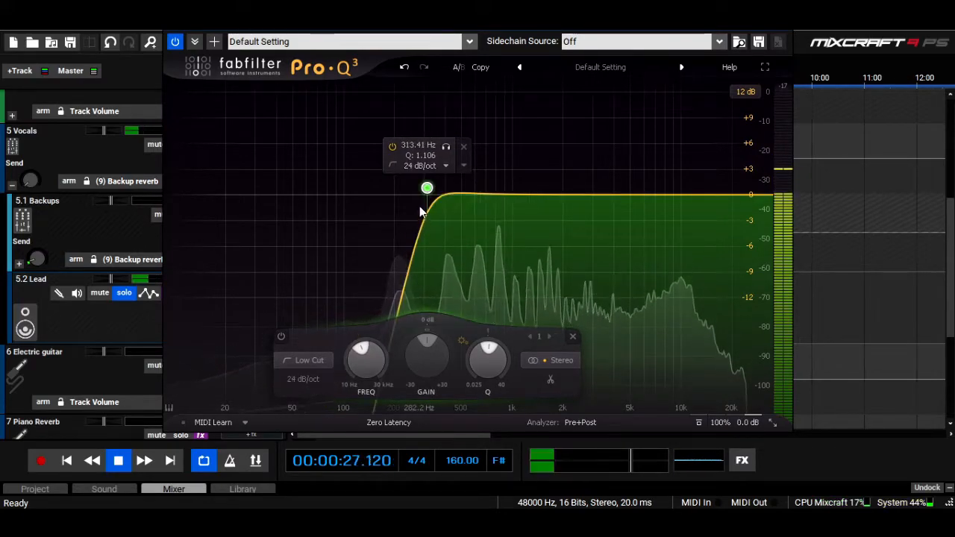
drag(426, 188, 431, 237)
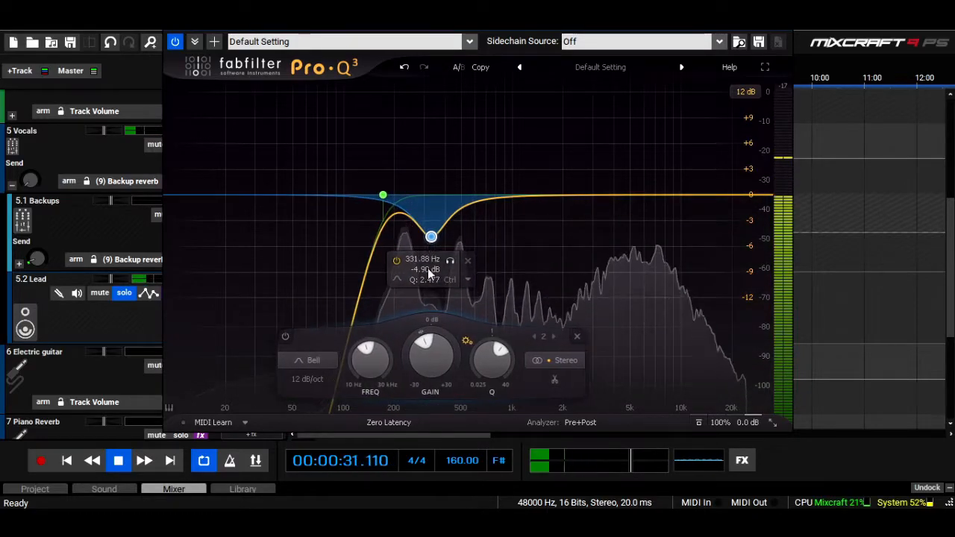
drag(474, 366, 478, 387)
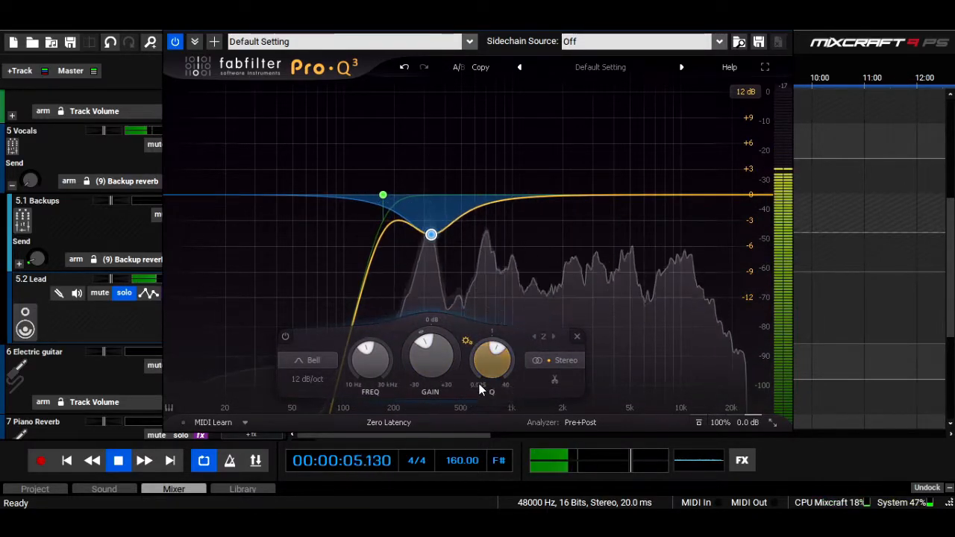
- Add a high shelf of about +3.7 dB at about 5.7 kHz and a flat bell at about 1.6 kHz, then close the Lead equalizer
click(629, 195)
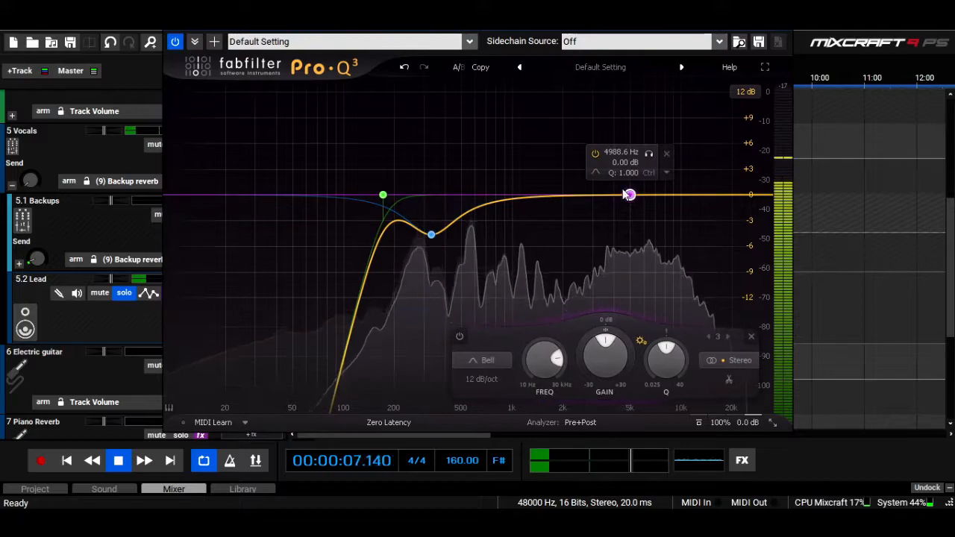
click(596, 174)
click(643, 188)
mouse_move(630, 196)
mouse_down()
mouse_move(631, 180)
mouse_move(642, 180)
mouse_up()
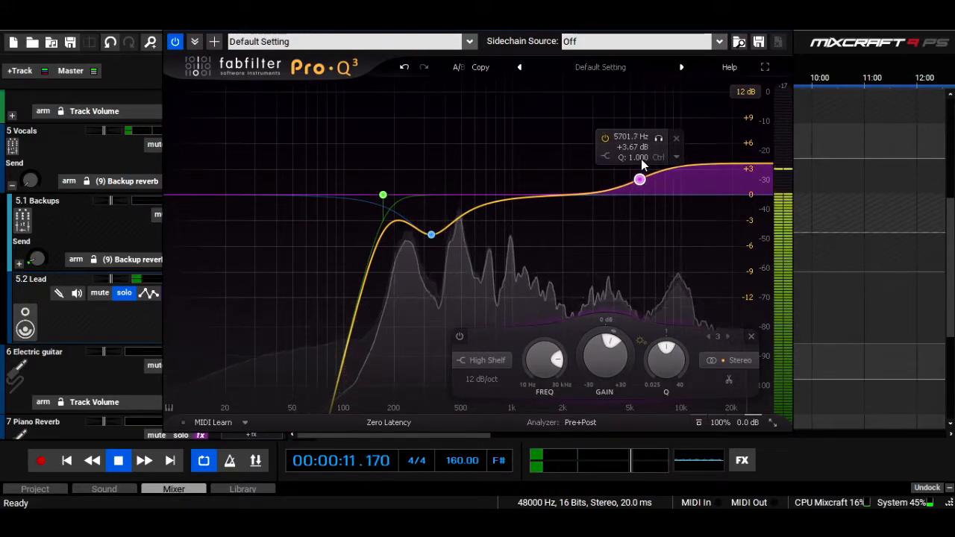
mouse_move(544, 196)
mouse_down()
mouse_move(541, 203)
mouse_move(538, 157)
mouse_move(555, 204)
mouse_move(548, 198)
mouse_up()
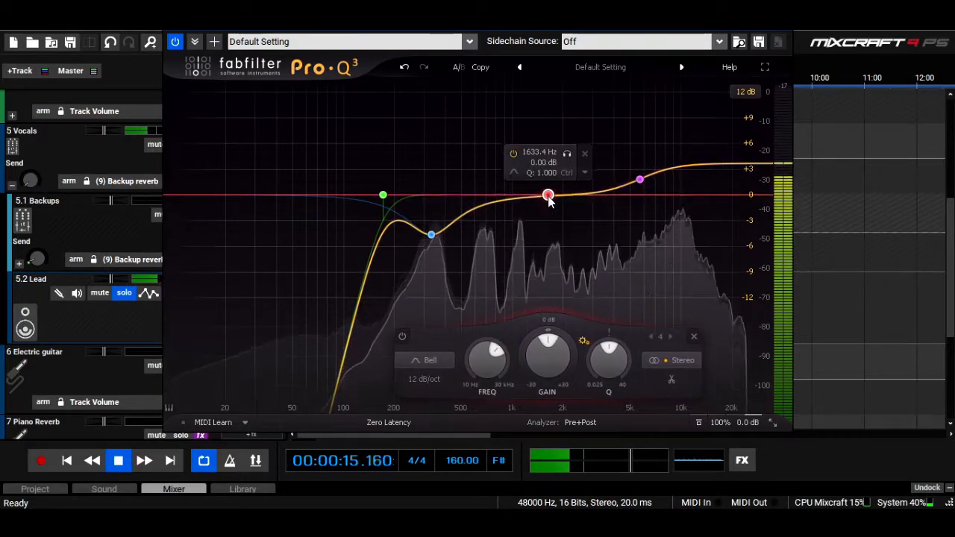
click(786, 31)
- Add the CLA-2A Stereo compressor after the equalizer on the Lead track
click(411, 335)
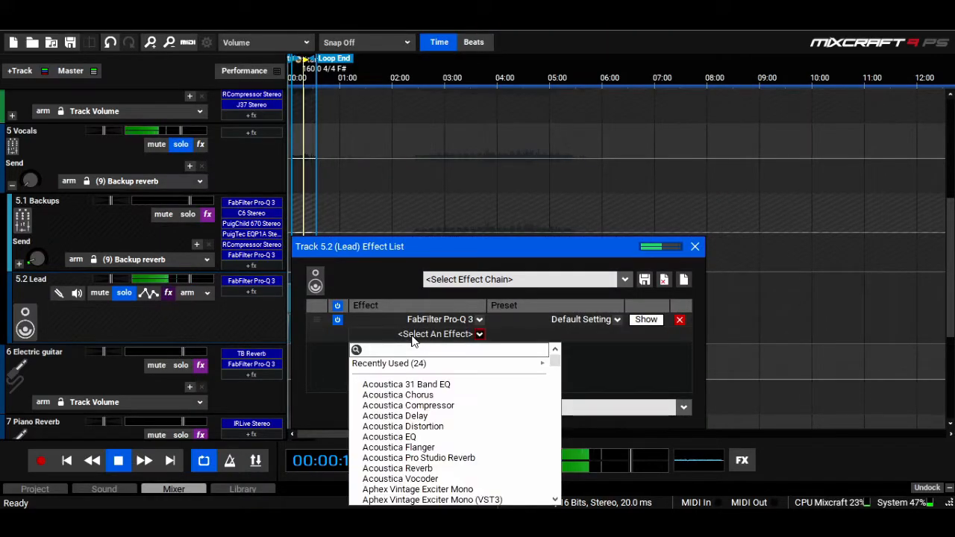
text(cla)
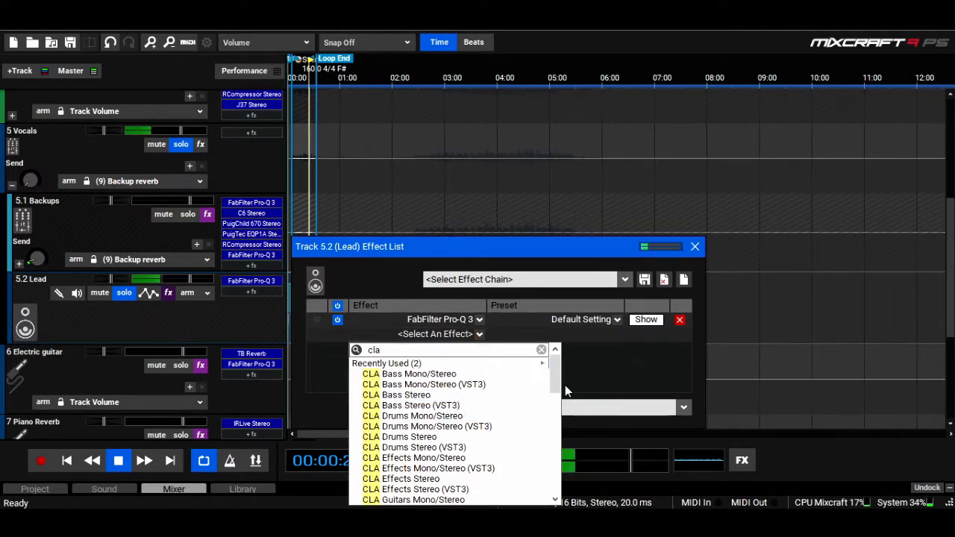
drag(555, 384, 556, 432)
click(545, 468)
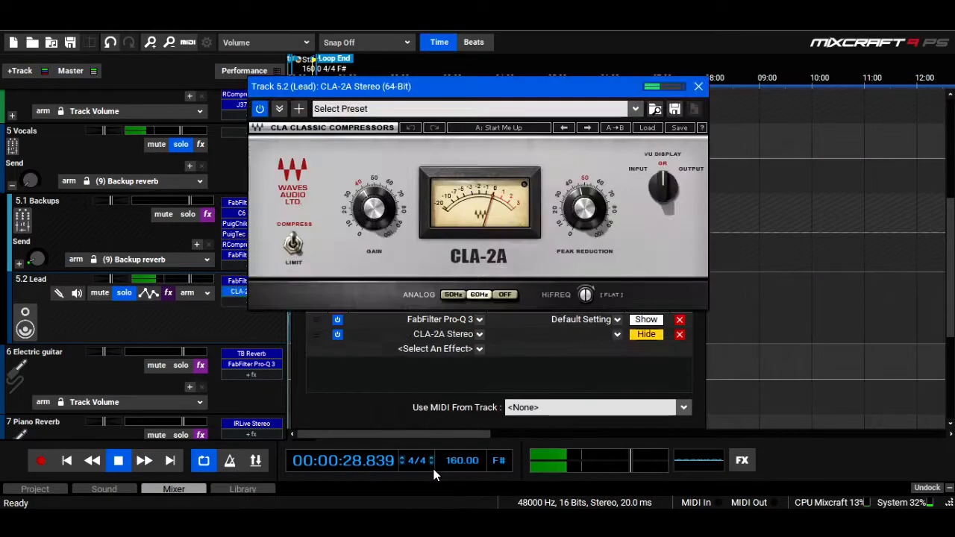
- Switch the CLA-2A's analog setting off and raise Peak Reduction to about 64, then close the compressor and turn looping off
click(513, 292)
drag(588, 294, 588, 308)
mouse_move(586, 211)
mouse_down()
mouse_move(586, 195)
mouse_move(590, 215)
mouse_up()
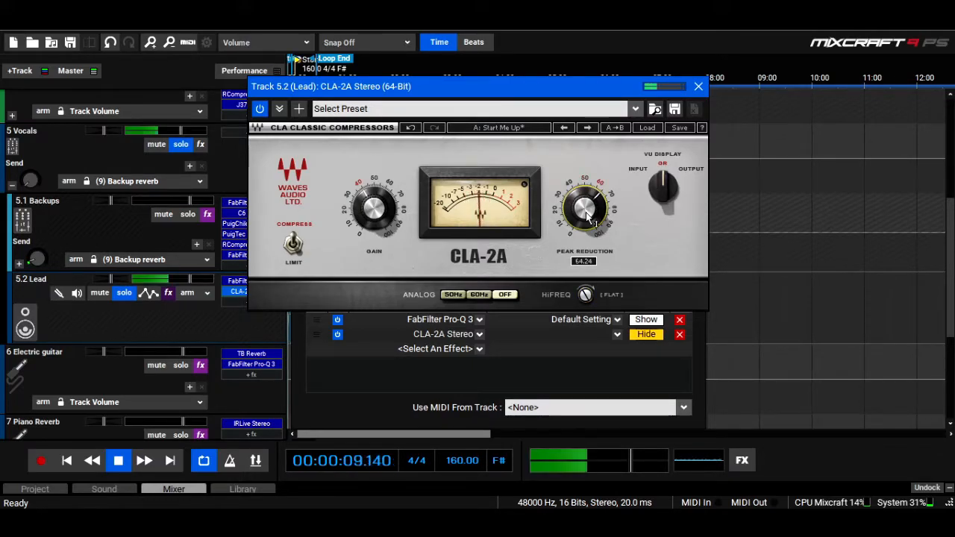
click(699, 89)
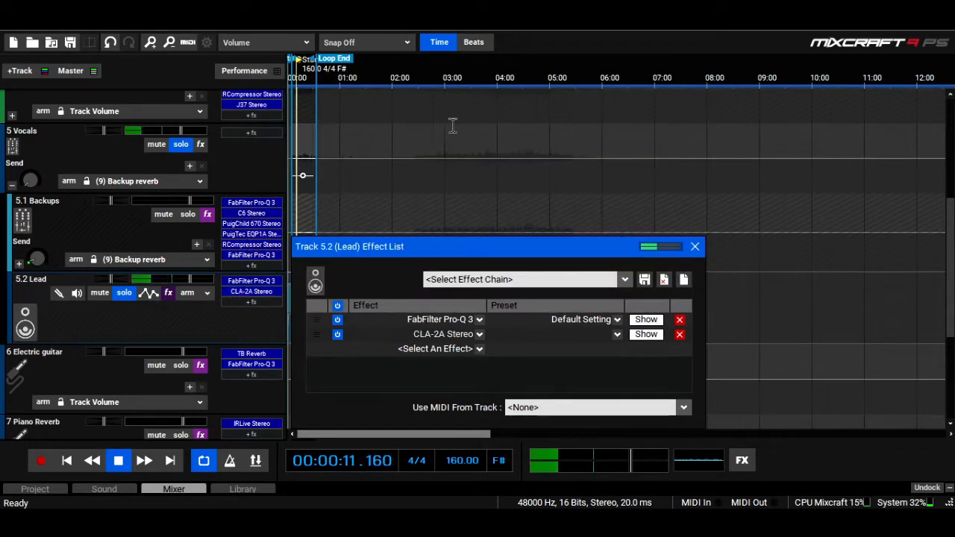
click(203, 461)
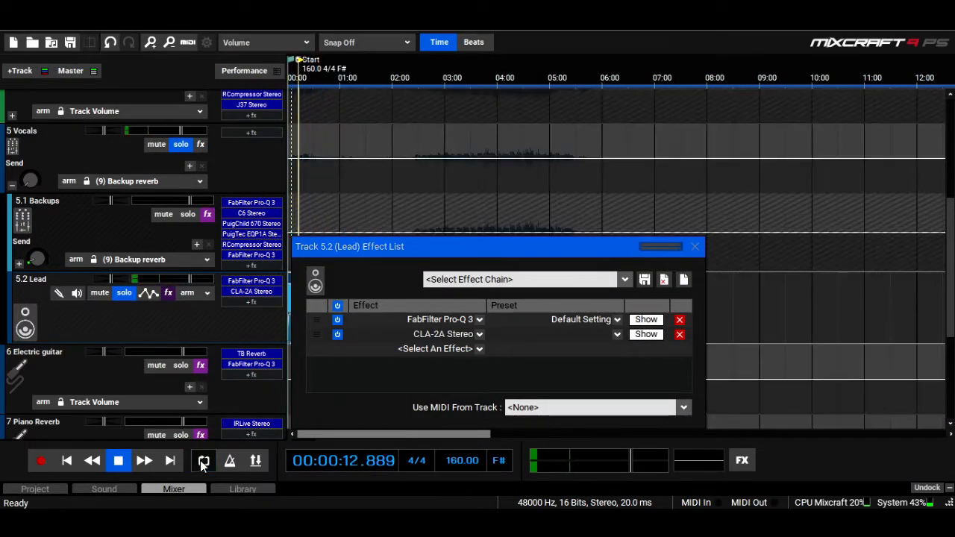
- Play the Lead from about 03:38 and lower the CLA-2A's Peak Reduction to about 59, then close the compressor
click(477, 77)
drag(514, 247, 495, 115)
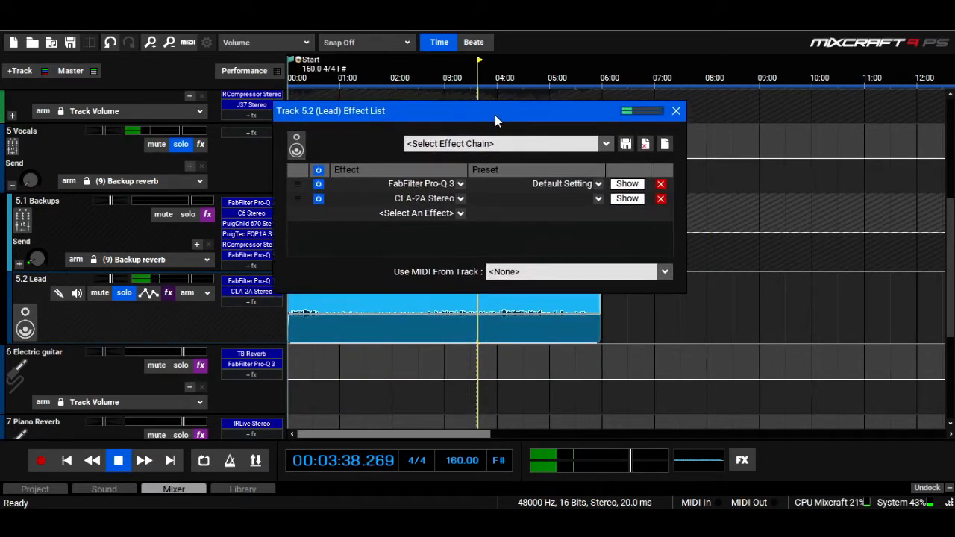
click(631, 203)
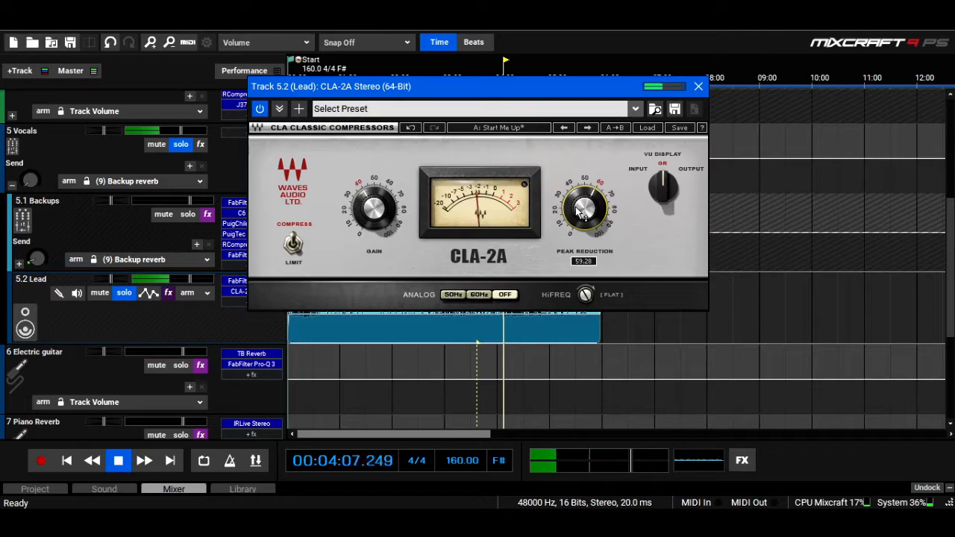
click(696, 86)
- Add the C6 Stereo effect after the CLA-2A on the Lead track and load its Pooch Vocal preset
click(436, 214)
text(c6)
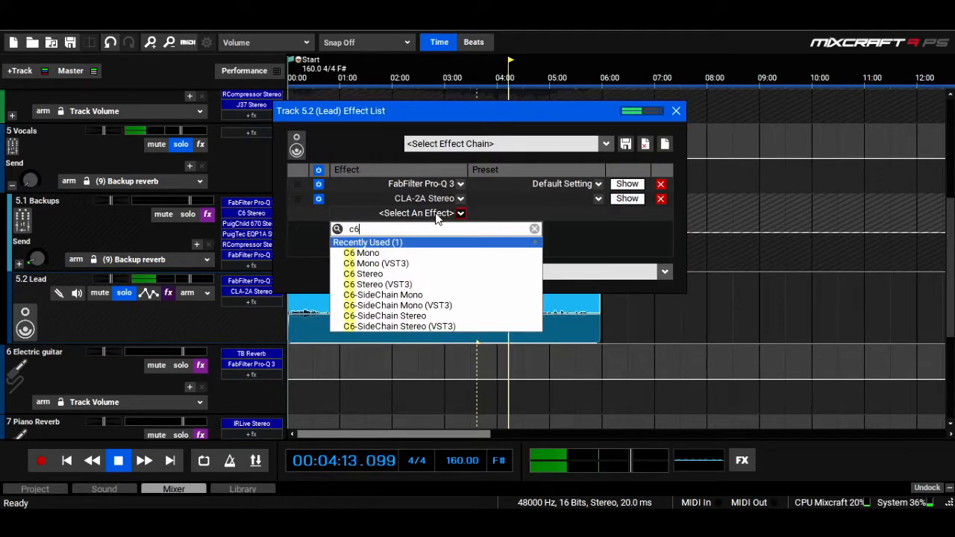
click(401, 275)
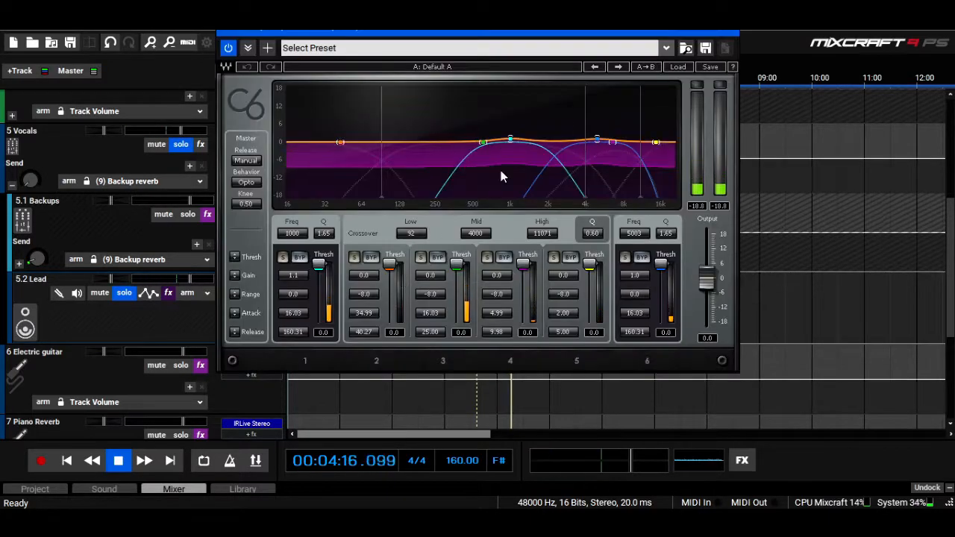
click(669, 67)
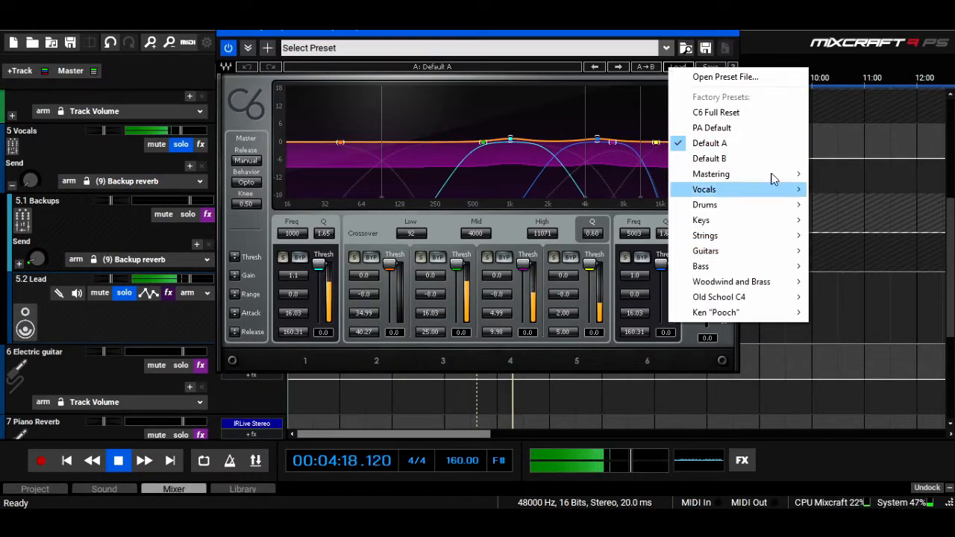
mouse_move(779, 315)
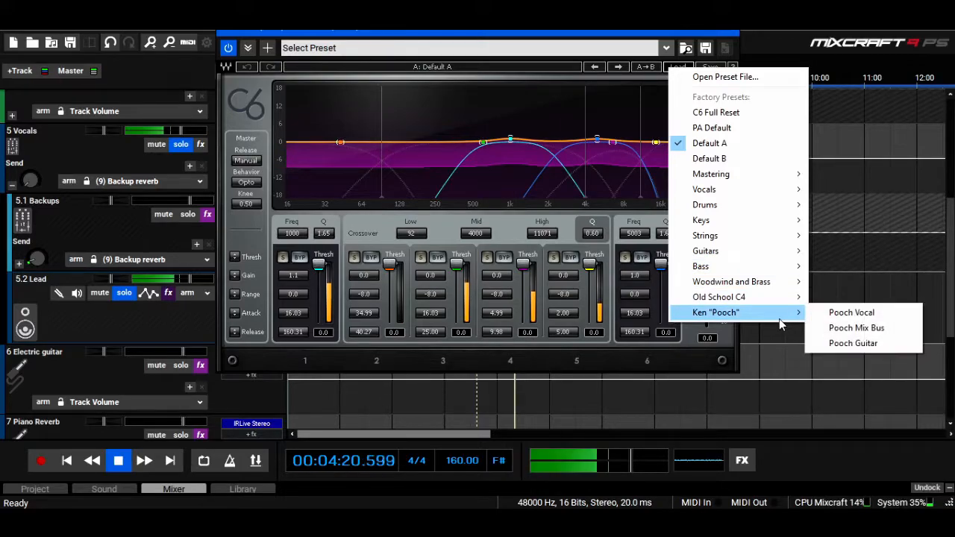
click(847, 313)
- Shift all C6 thresholds together, bringing band 3 to about -30.6 and band 4 to about -54.2, then close the effect windows and stop playback
drag(234, 256, 235, 295)
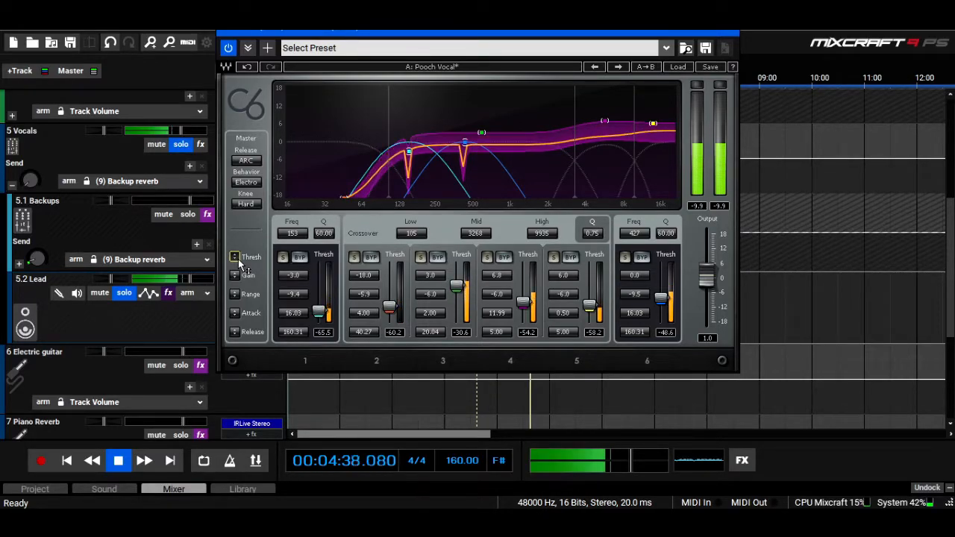
click(730, 35)
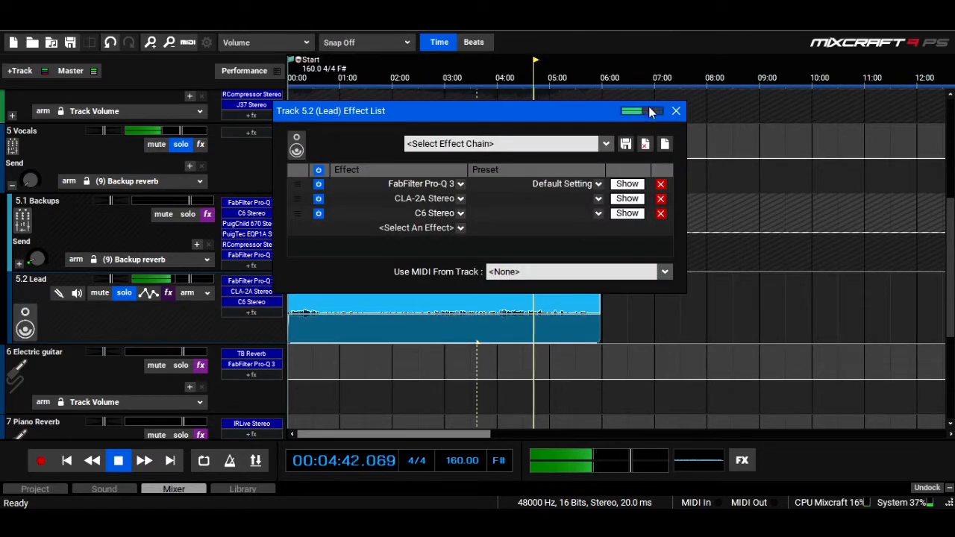
click(676, 110)
key(space)
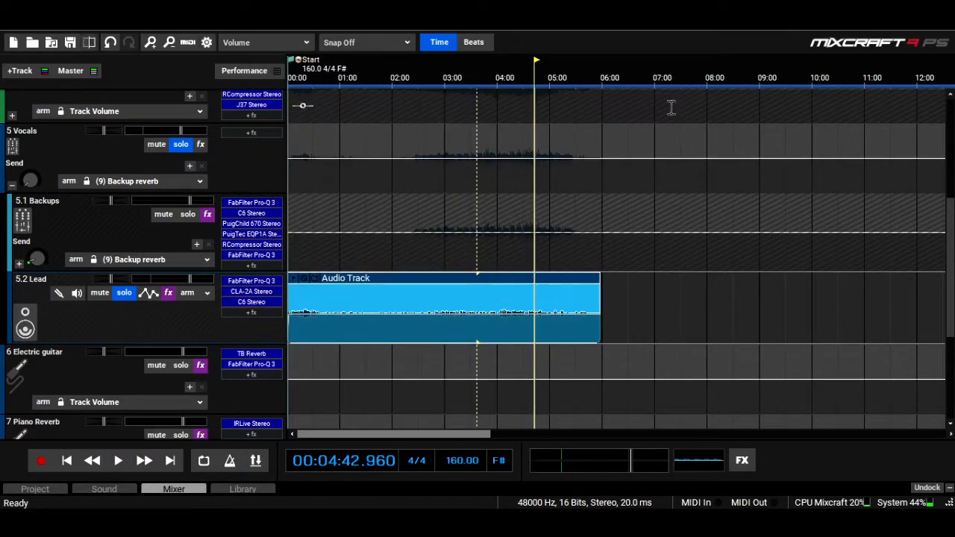
- Play from about 04:32 and loop the Lead passage from about 04:39 to 04:42
click(527, 82)
scroll(527, 83, up, 7)
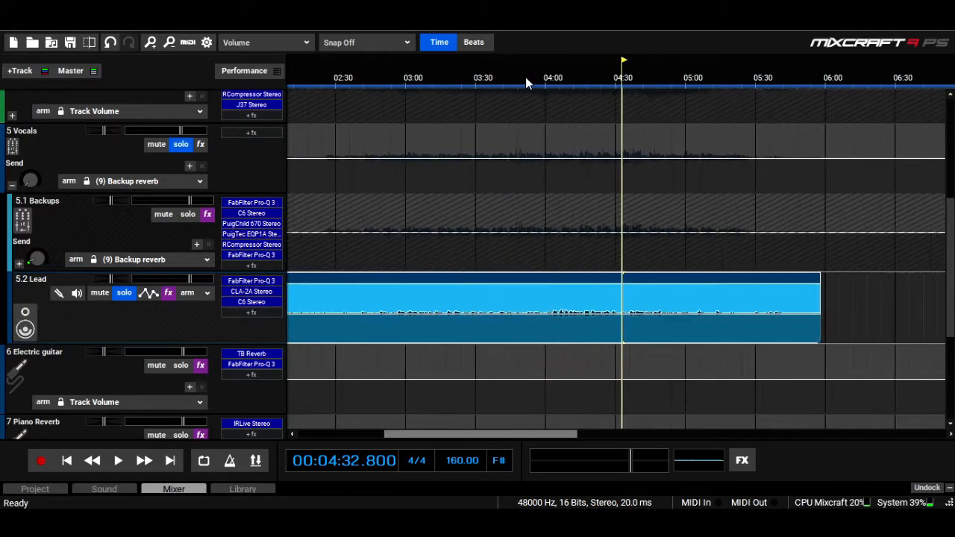
key(space)
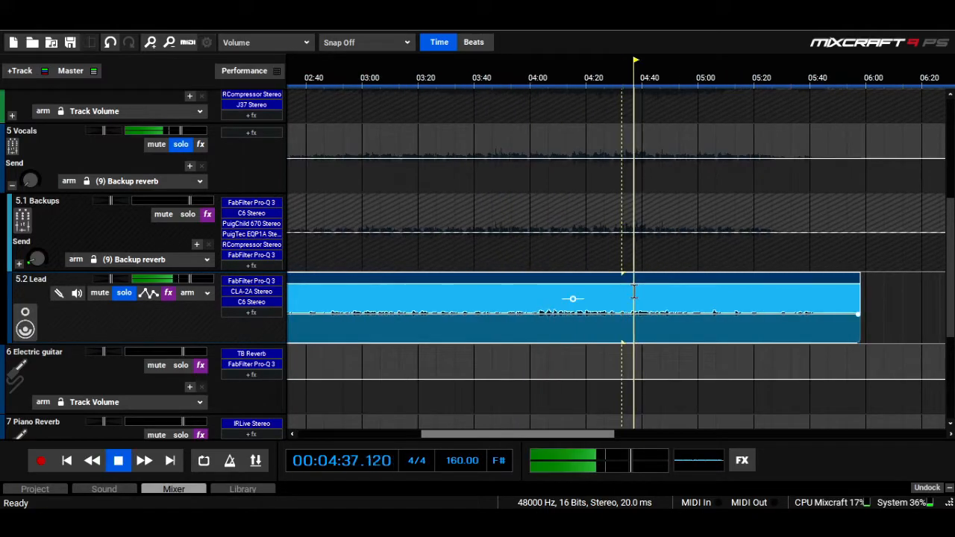
scroll(633, 291, up, 3)
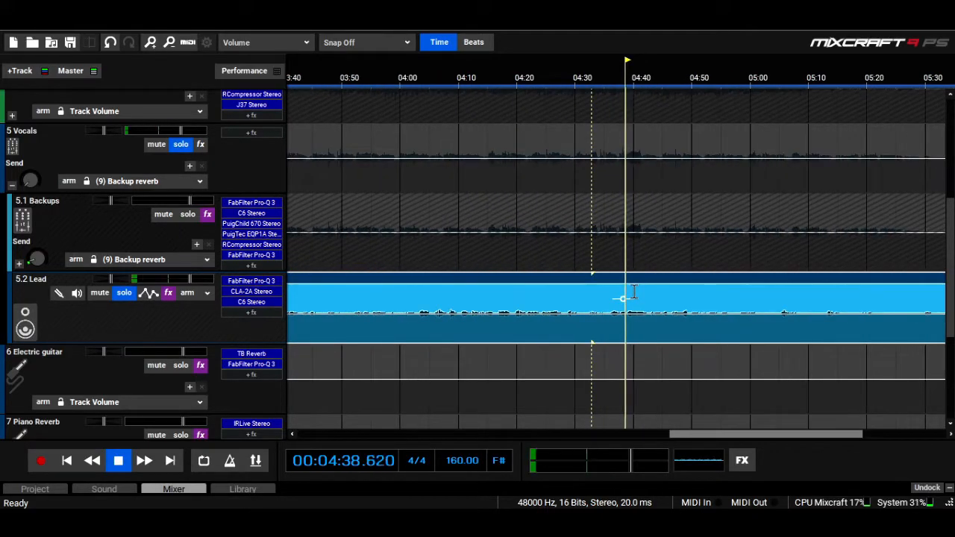
drag(625, 293, 648, 291)
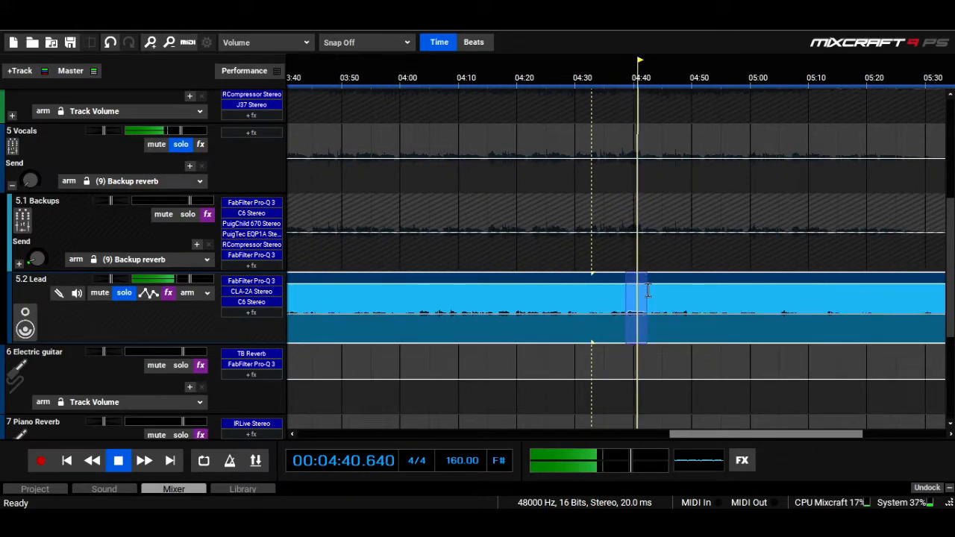
key(l)
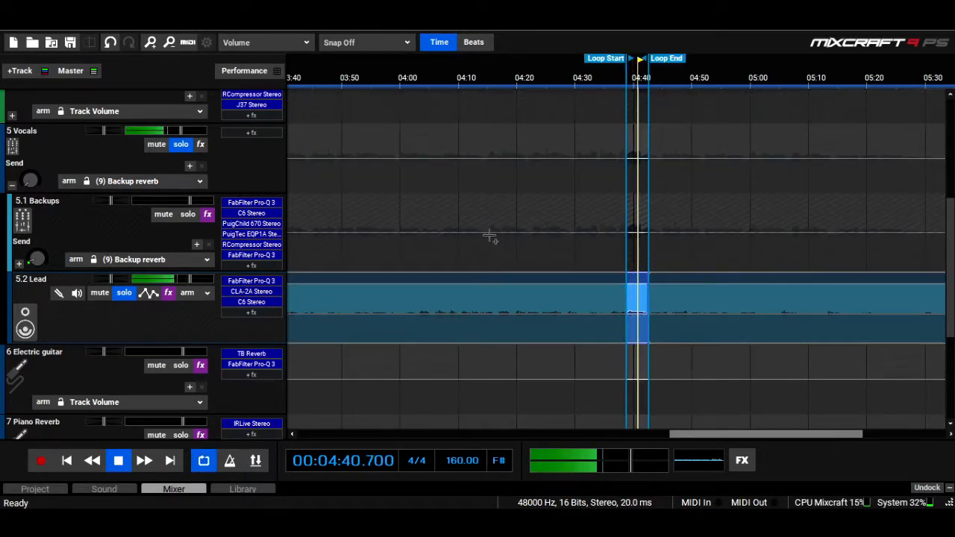
- Add a FabFilter Pro-Q 3 after the C6 with a dynamic bell cut at about 966 Hz, threshold -31.7 dB, and compare it bypassed
click(251, 281)
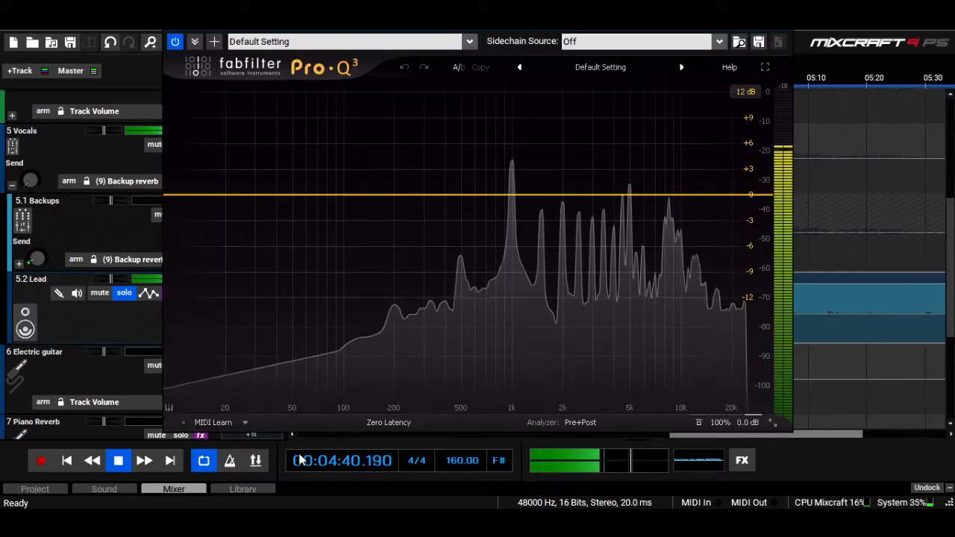
double_click(509, 195)
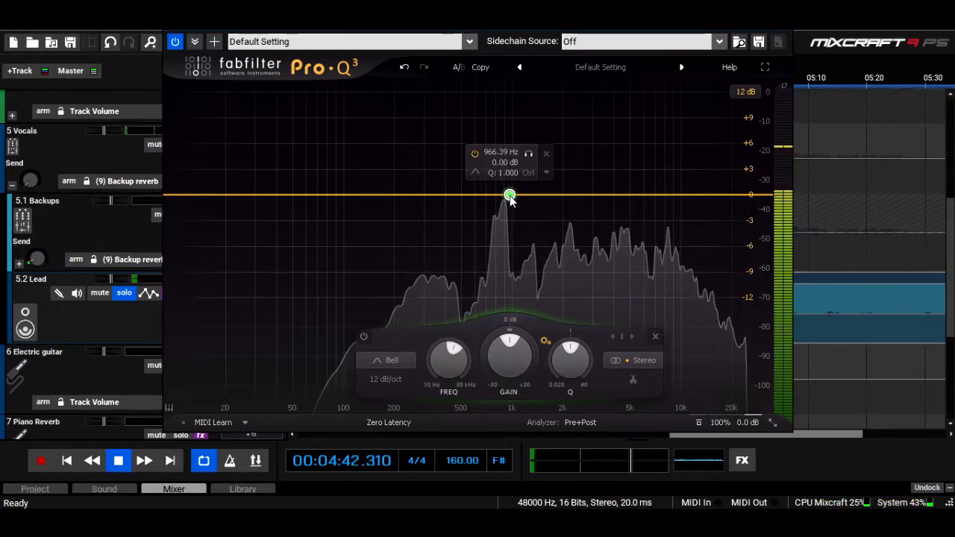
drag(510, 197, 518, 199)
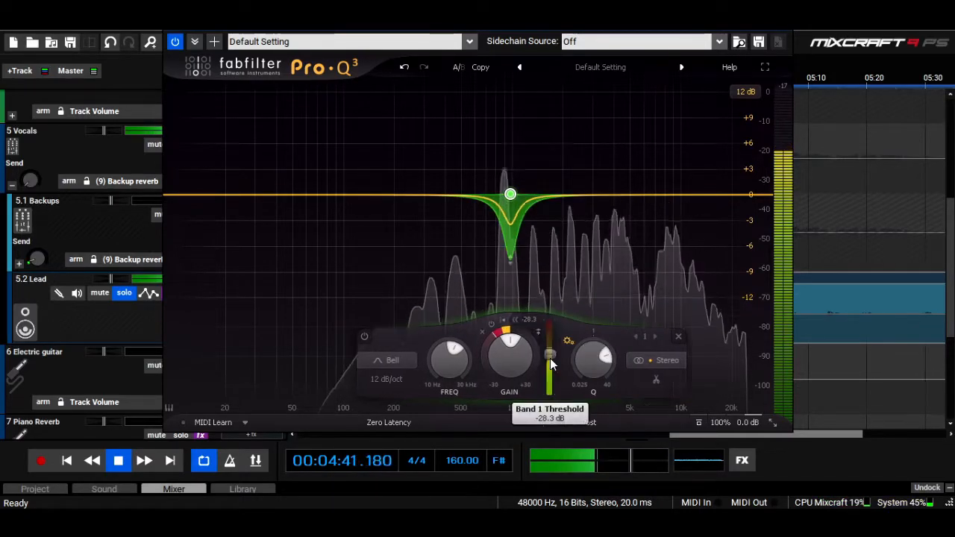
drag(546, 418, 551, 368)
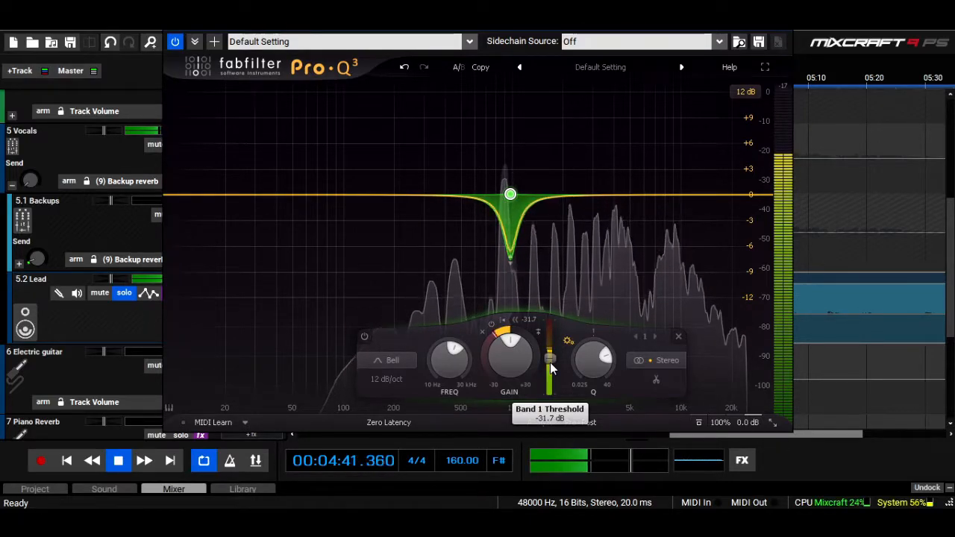
click(176, 42)
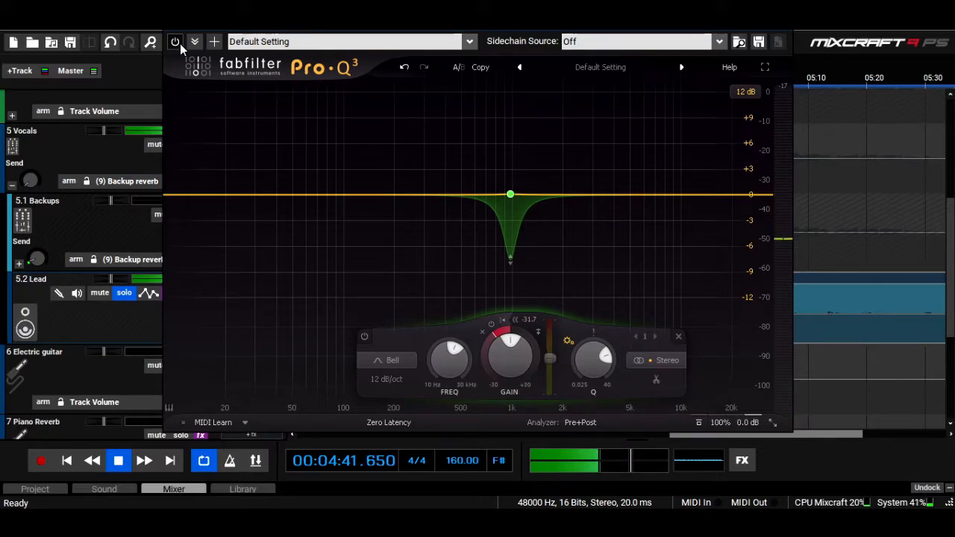
click(175, 42)
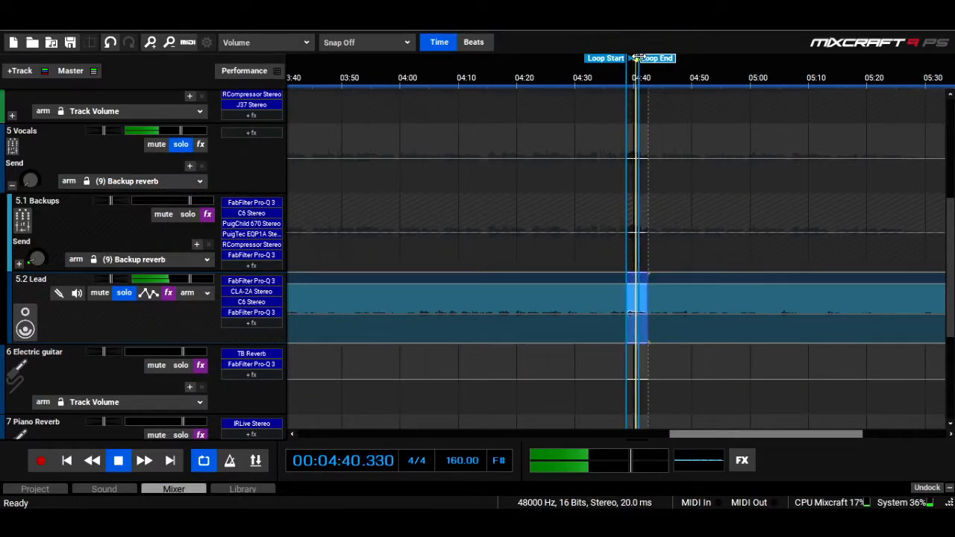
- Tighten the loop to the held note from about 04:39.4 to 04:40.2
drag(640, 58, 636, 58)
scroll(636, 58, up, 2)
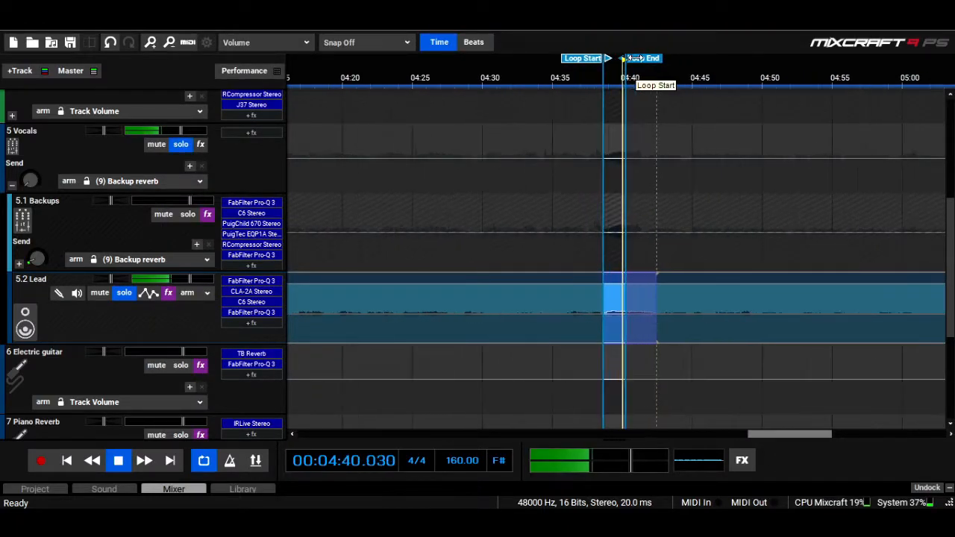
scroll(631, 57, up, 2)
drag(618, 57, 636, 69)
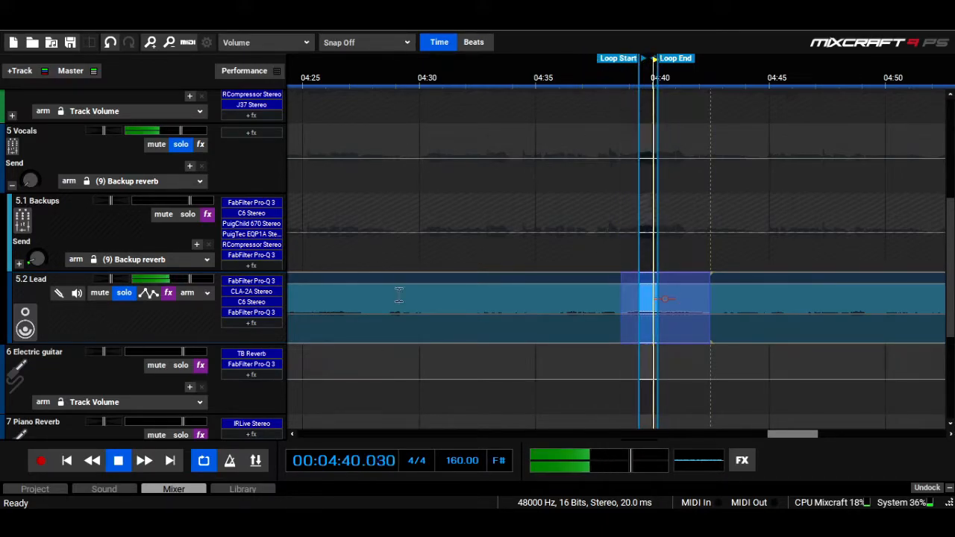
- Narrow the last equalizer's 1 kHz band, add a dynamic cut at about 5 kHz with Q 16.39 and threshold -40 dB, and compare it bypassed
click(256, 314)
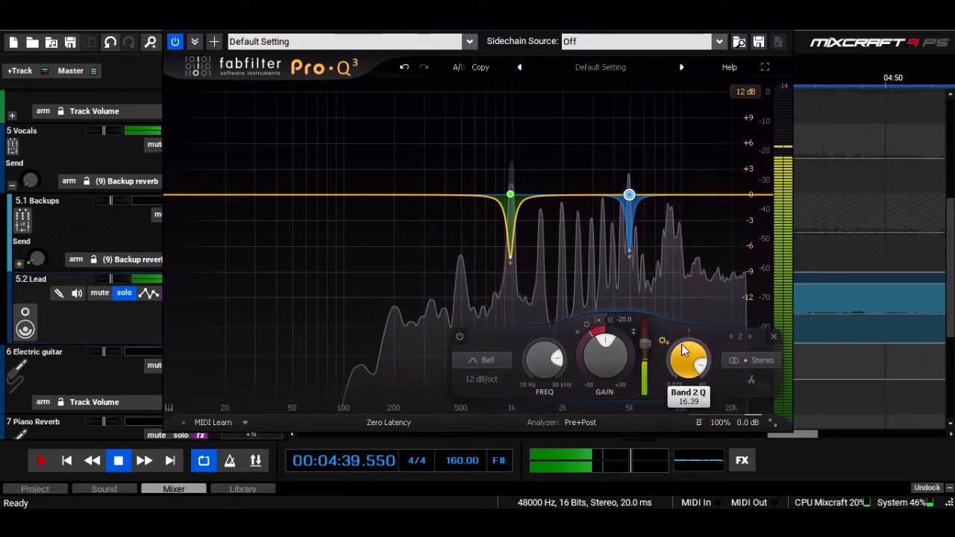
drag(683, 359, 648, 375)
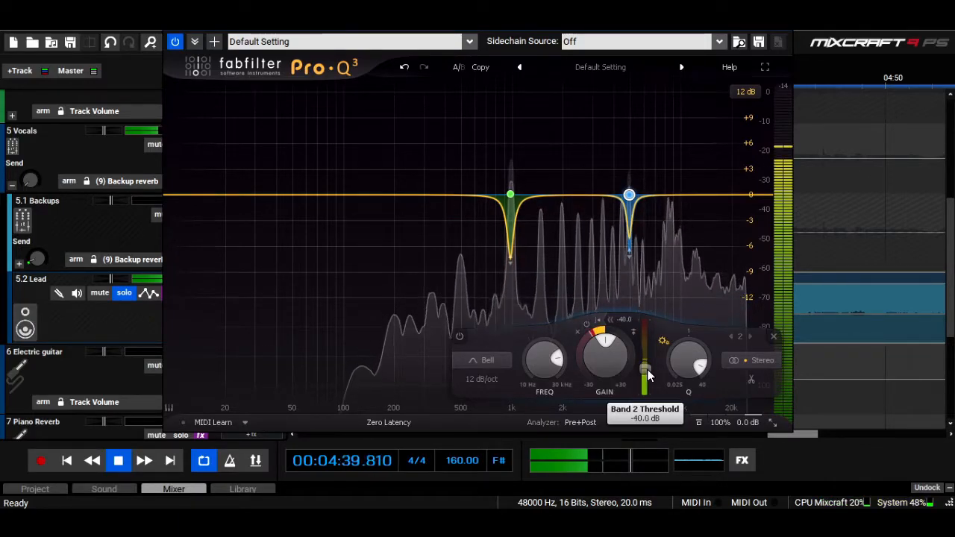
click(174, 42)
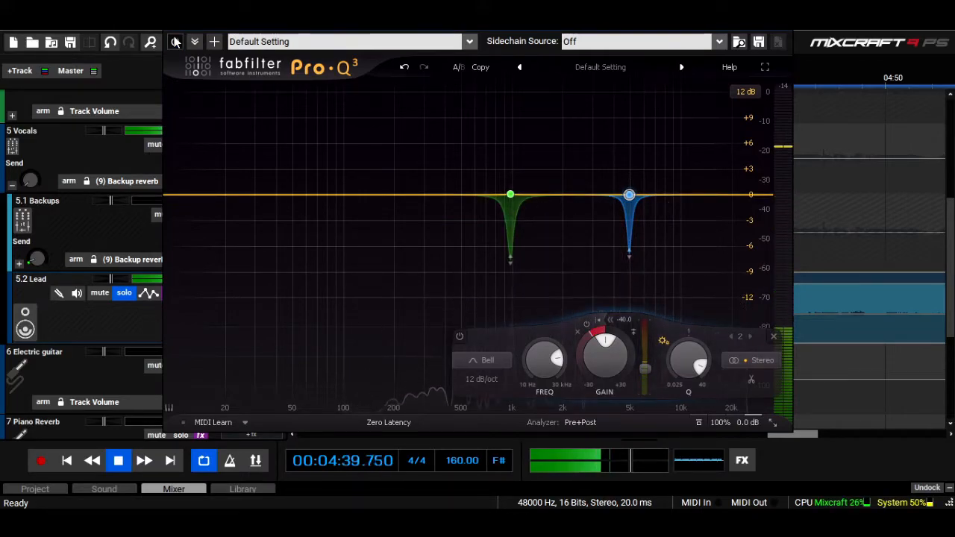
click(176, 42)
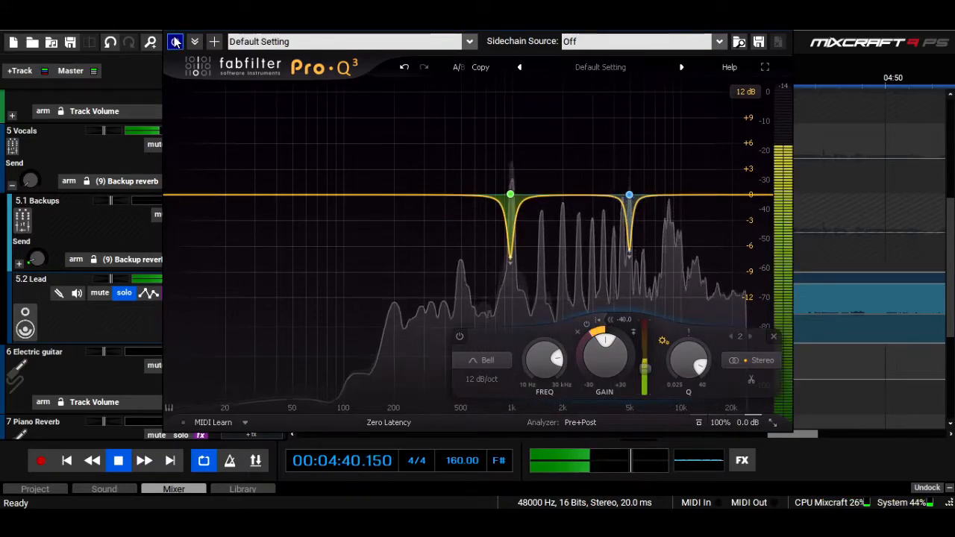
- Turn looping off and play on past 04:50, then close the equalizer and stop playback
click(206, 463)
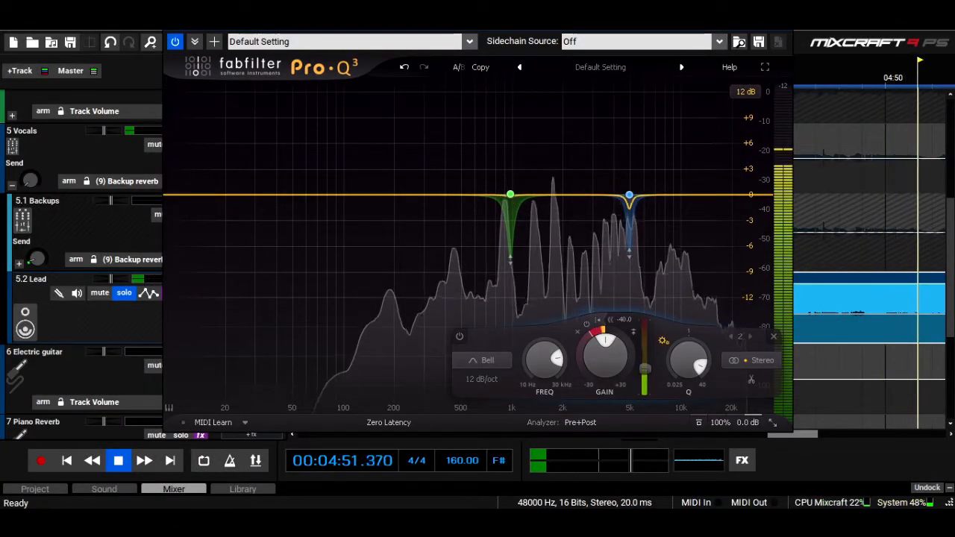
click(778, 26)
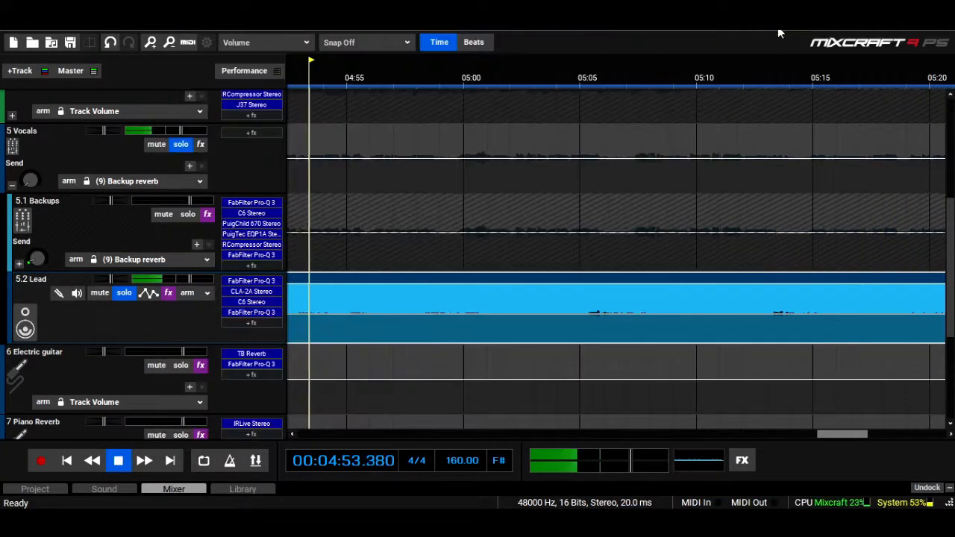
key(space)
- Play from 04:45, loop the Lead at about 04:50 and tighten the loop to roughly 04:50.1 to 04:50.5
scroll(778, 27, down, 2)
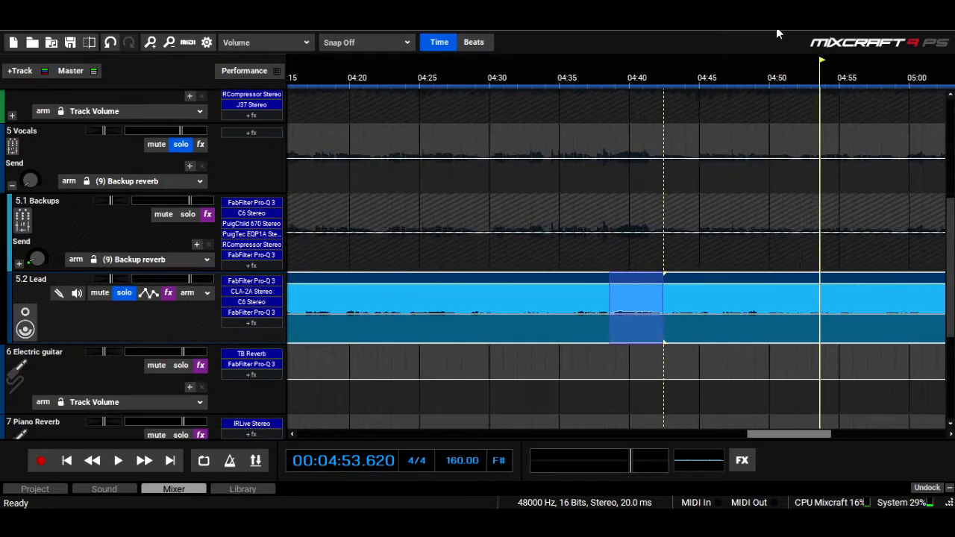
click(789, 77)
click(700, 78)
scroll(700, 84, up, 2)
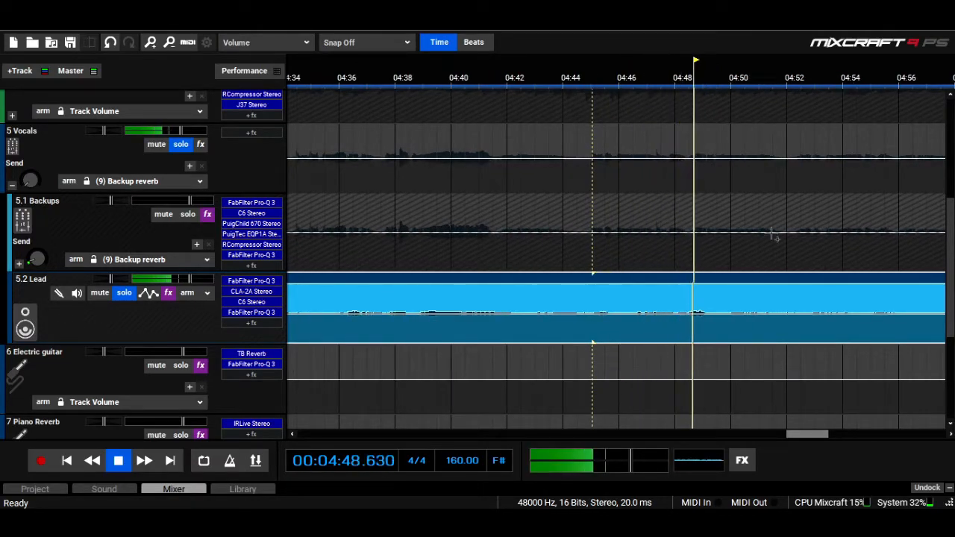
drag(731, 331, 747, 327)
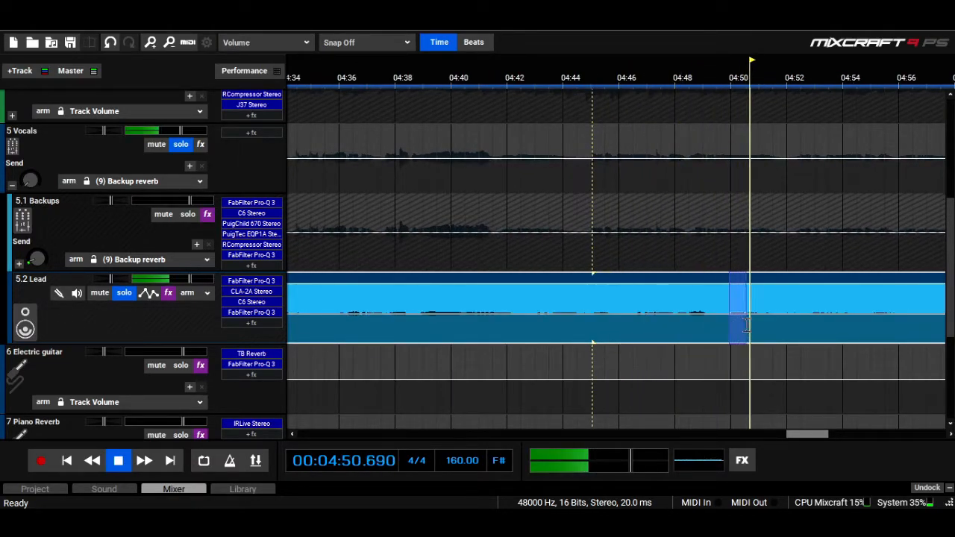
key(l)
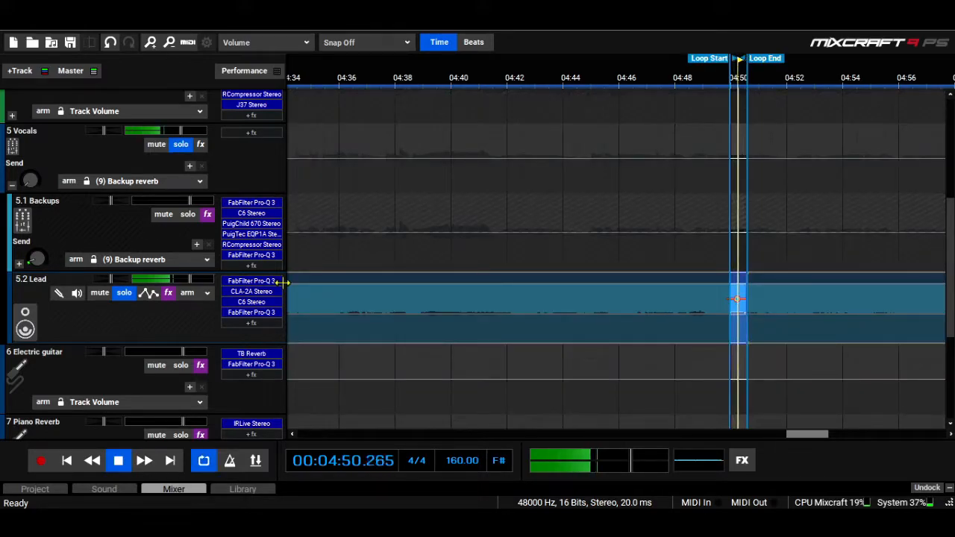
drag(738, 57, 745, 57)
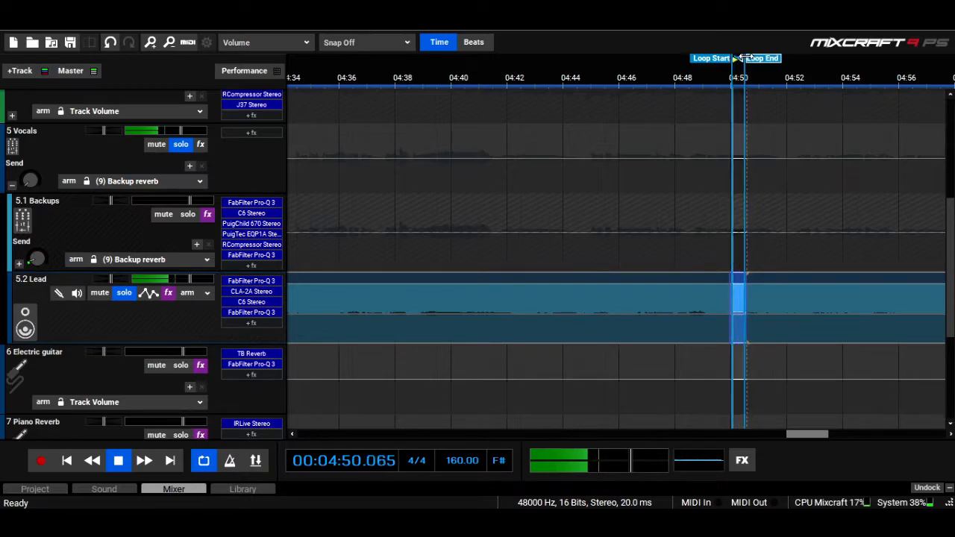
- Add a dynamic bell band at about 830 Hz with Q 3.711 and a cut range of about 4 dB to the Lead's last equalizer
click(251, 314)
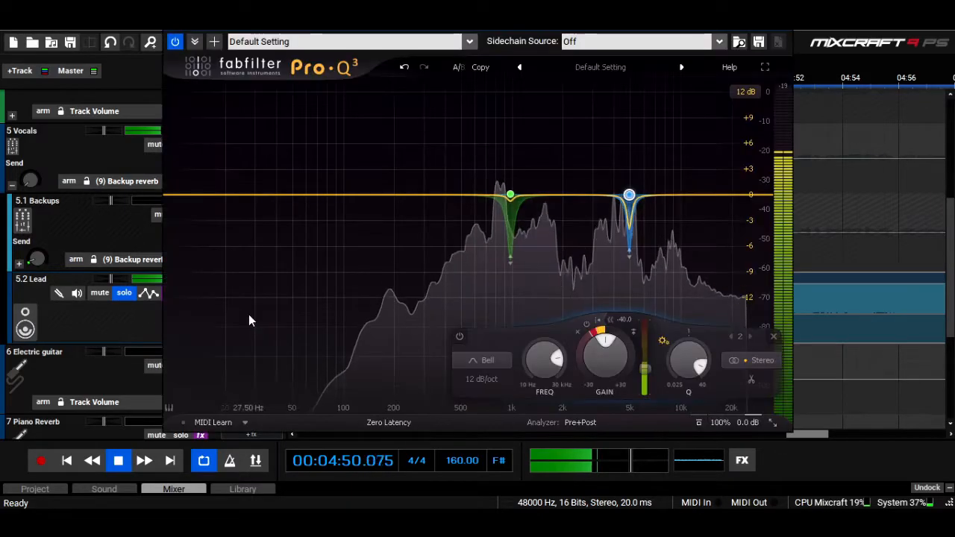
click(498, 194)
drag(556, 365, 557, 340)
drag(498, 196, 500, 233)
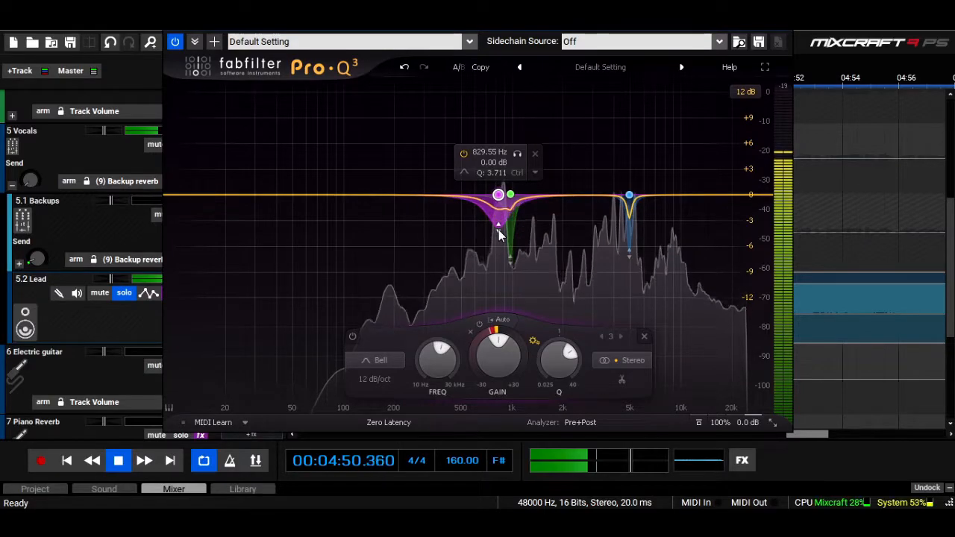
- Compare the Lead's equalizer bypassed and deepen its 830 Hz band's dynamic cut range to about 5 dB
click(177, 43)
click(176, 43)
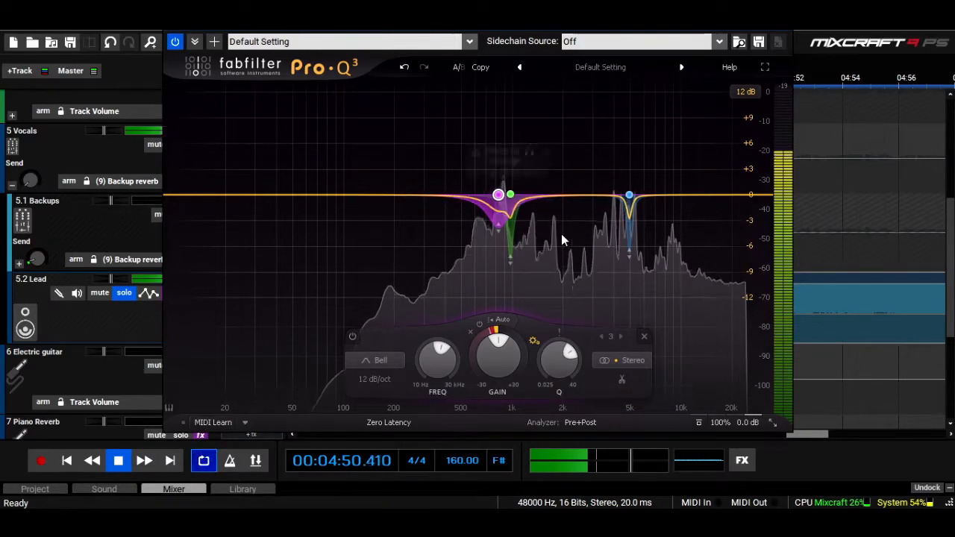
mouse_move(501, 236)
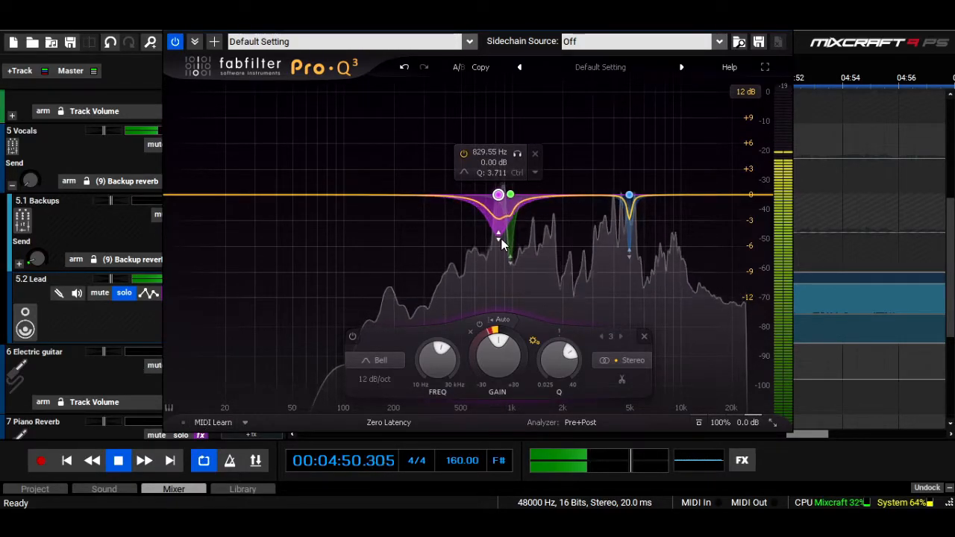
- Turn looping off and open the PuigChild 670 compressor on the Lead track
click(205, 463)
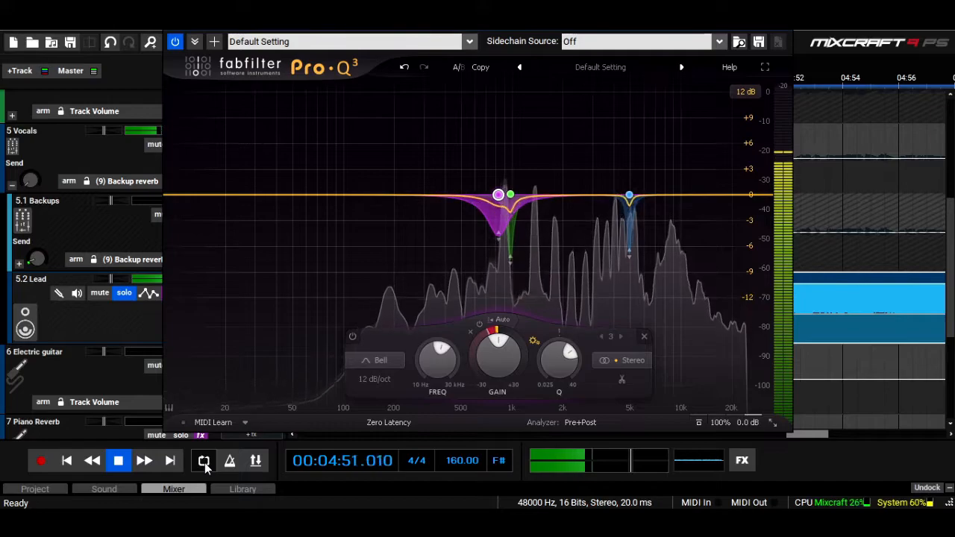
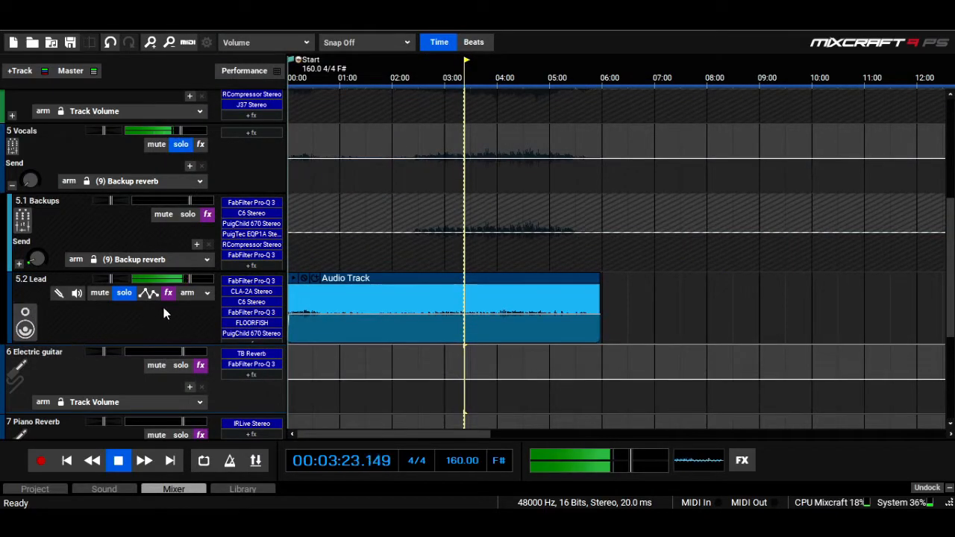
click(168, 295)
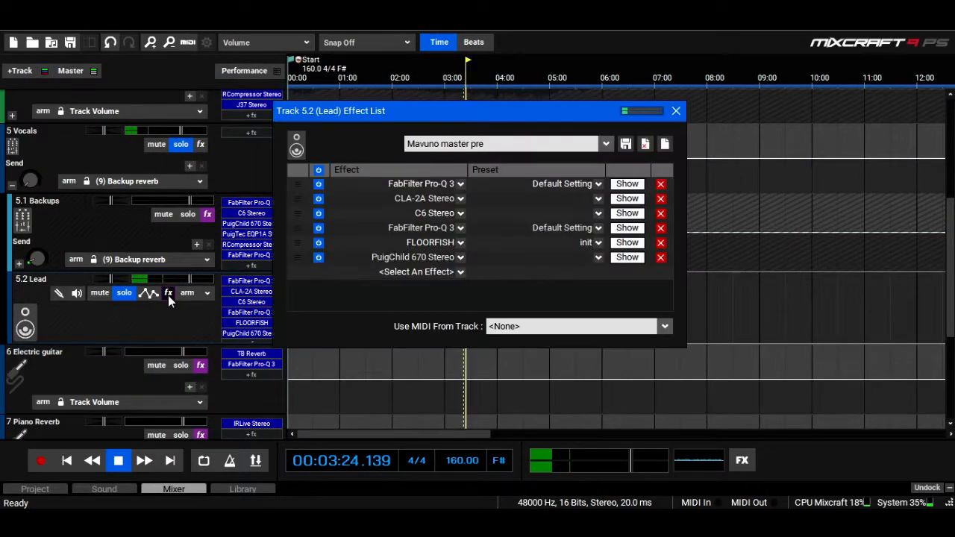
click(632, 254)
- Trim the PuigChild 670's left output gain and raise its left threshold to 5.0
drag(701, 149, 702, 147)
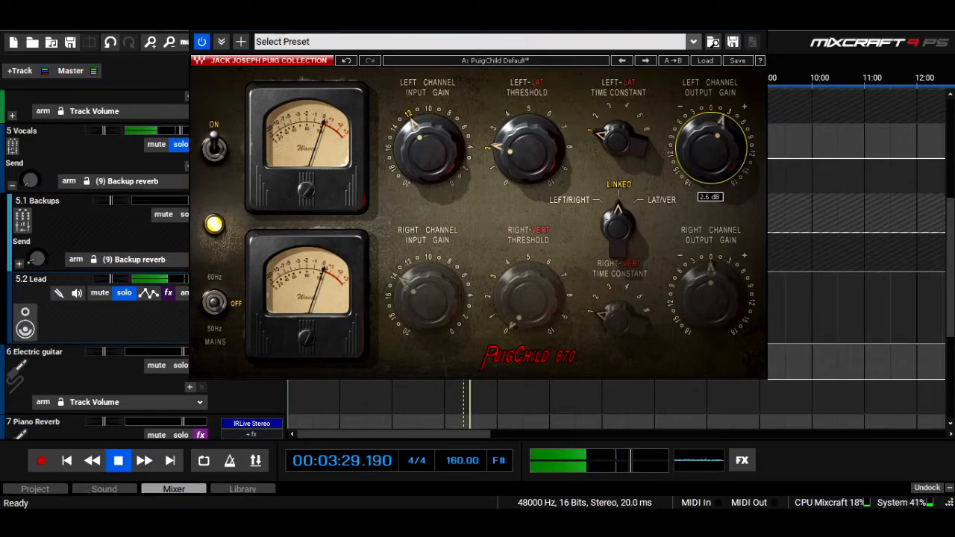
drag(702, 147, 702, 152)
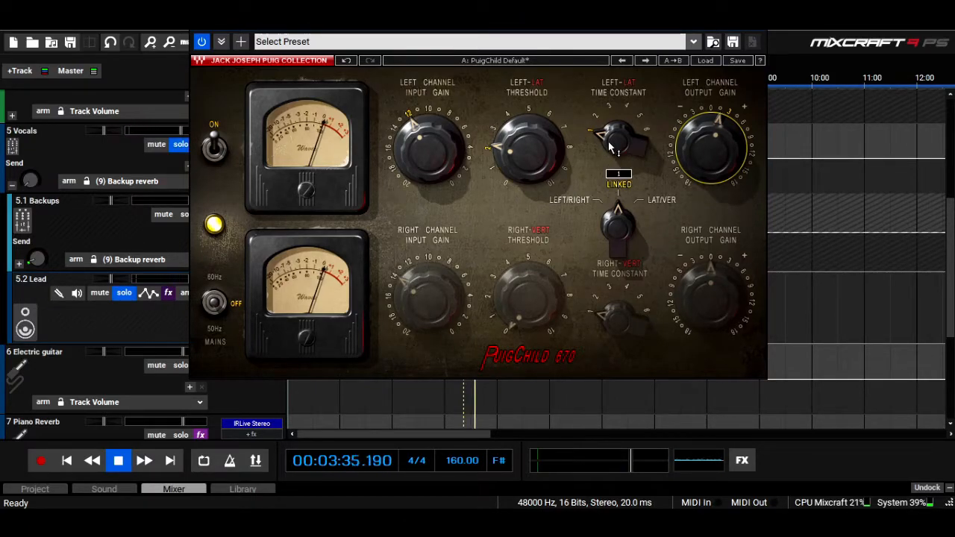
drag(529, 147, 529, 138)
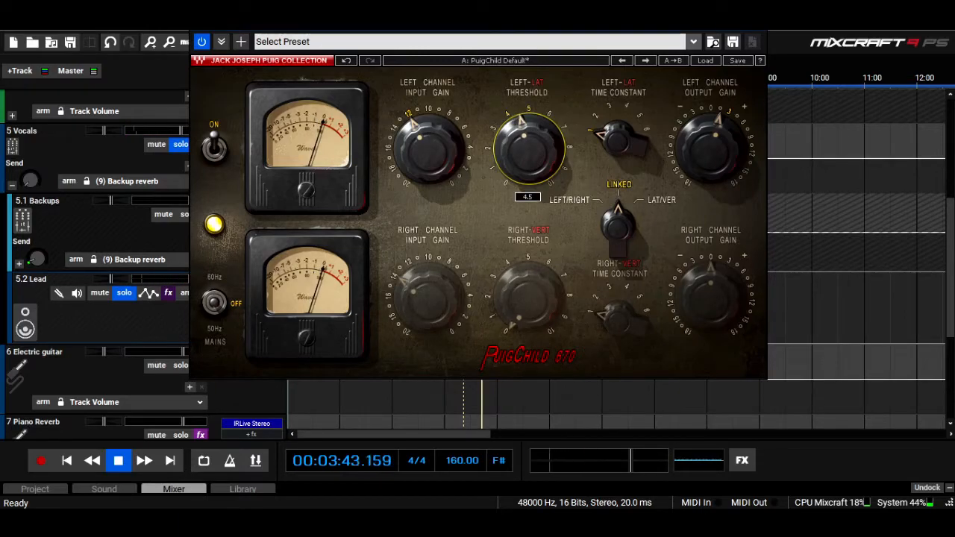
drag(529, 139, 529, 138)
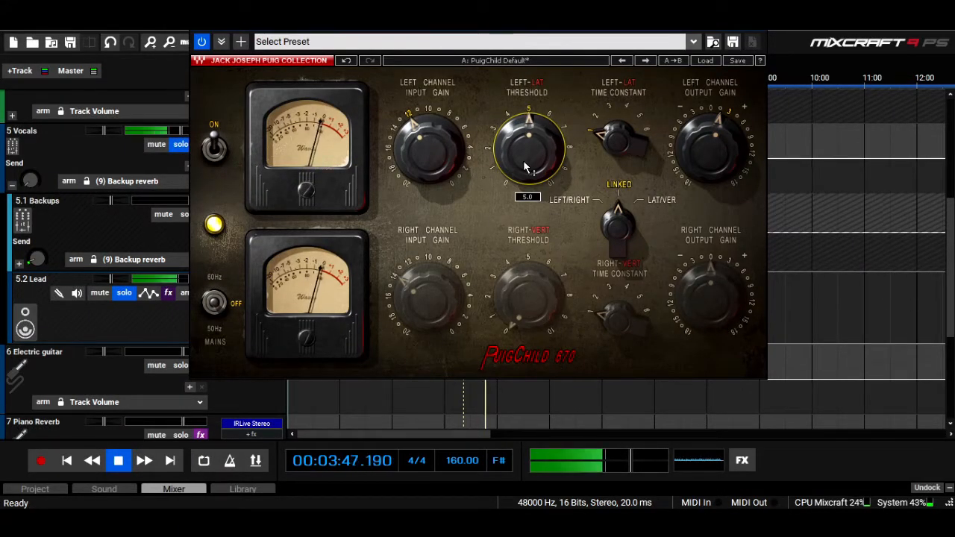
- Load the PuigChild 670's Pop Vocal preset and raise its left threshold to 7.9
click(705, 61)
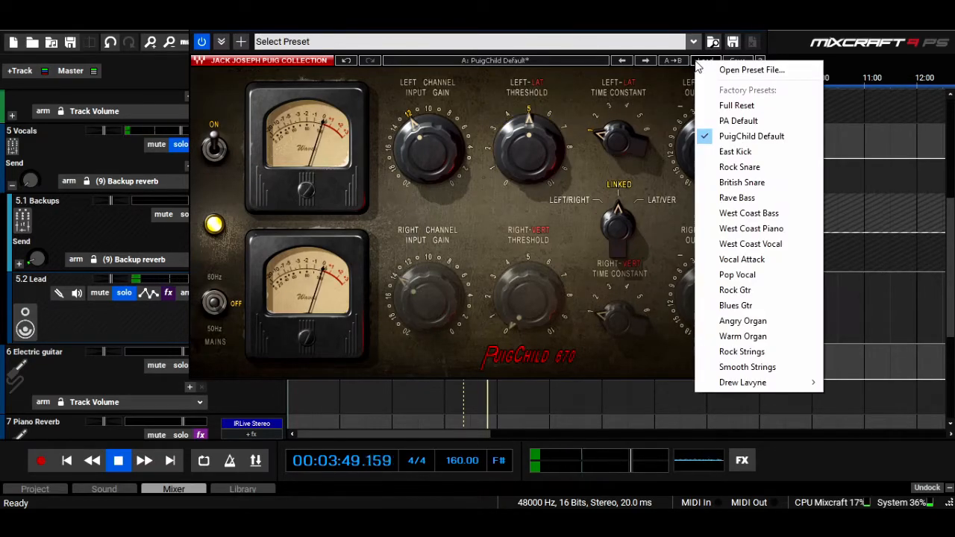
click(752, 274)
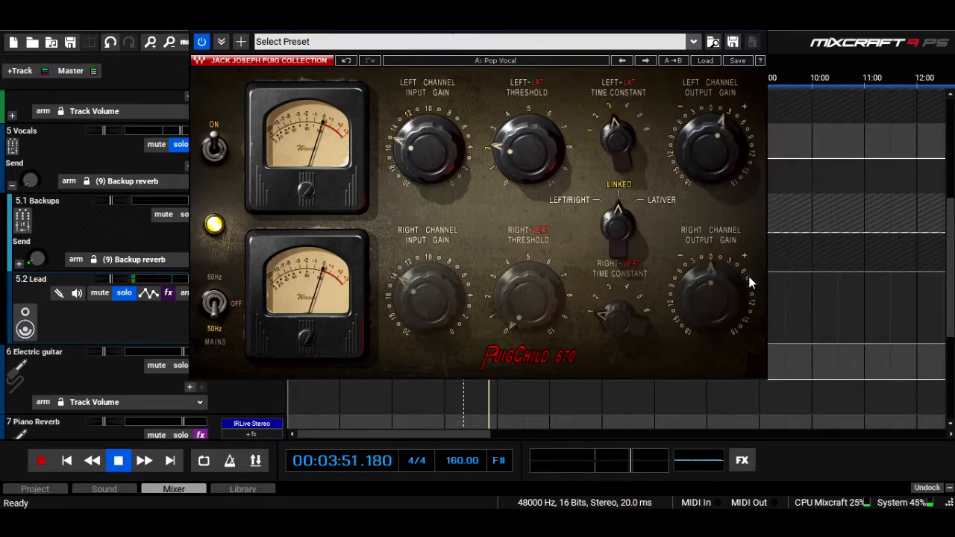
drag(547, 161, 547, 135)
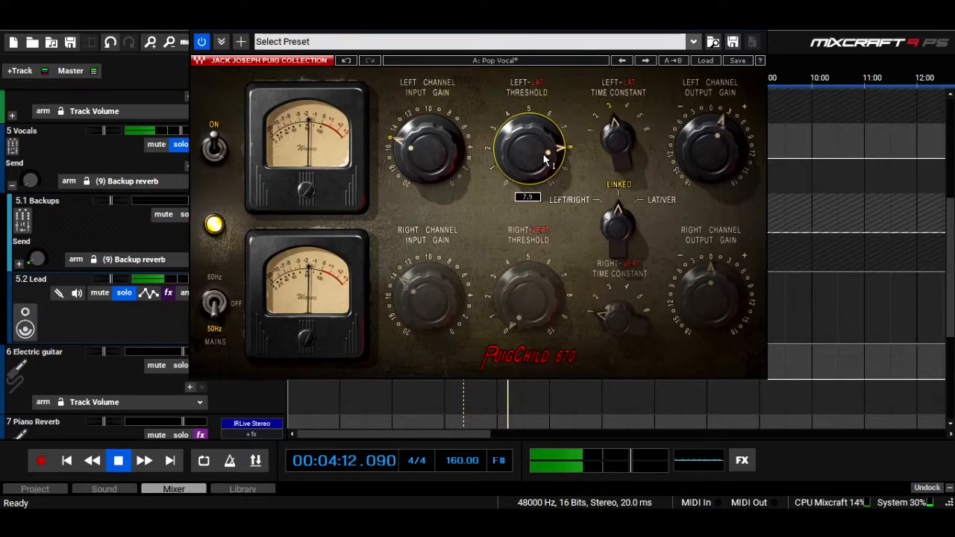
- Fine-tune the PuigChild 670's left output gain to about 2 dB and close the compressor
click(718, 153)
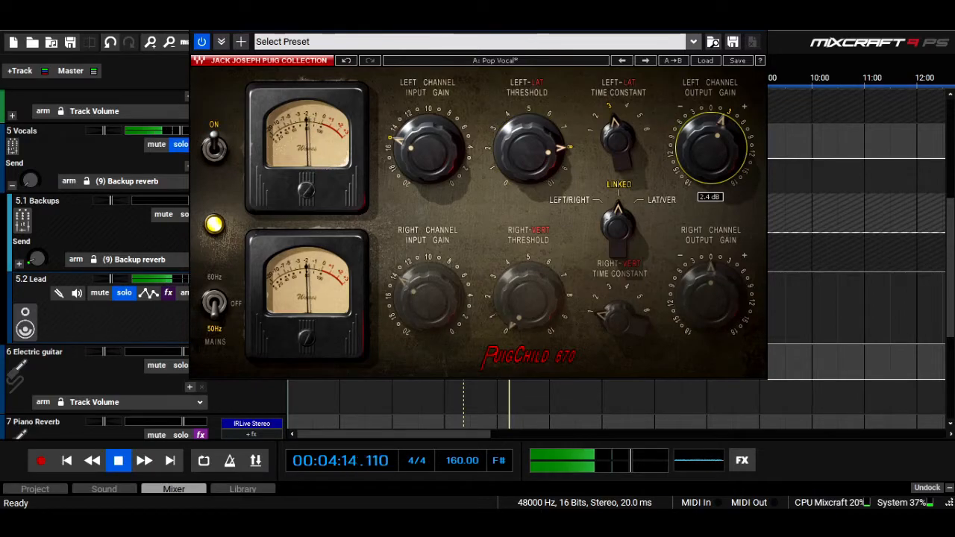
drag(718, 152, 718, 150)
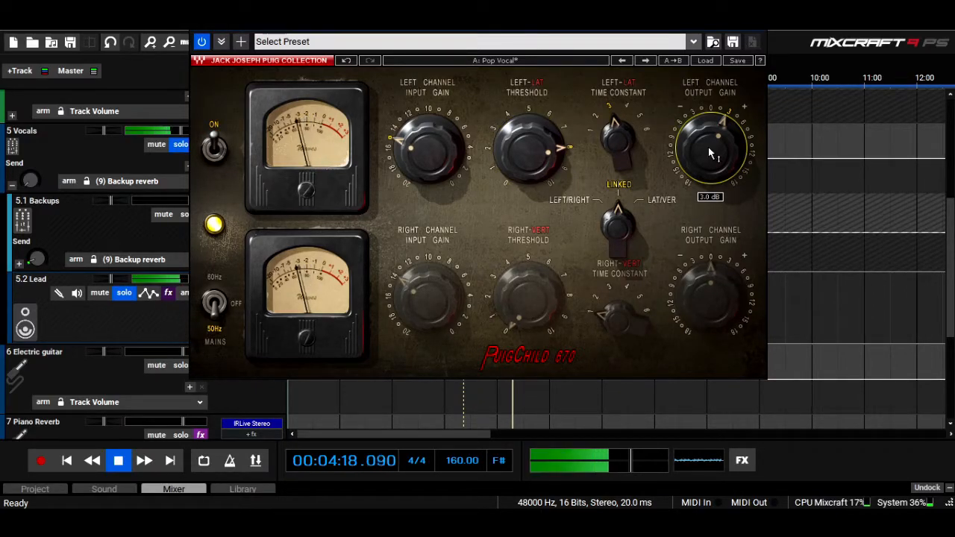
drag(708, 147, 708, 152)
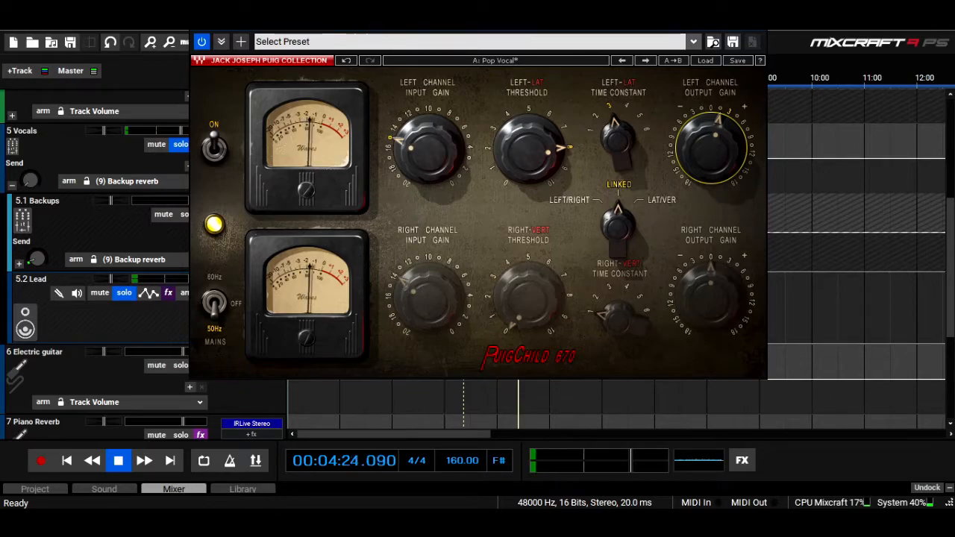
click(757, 22)
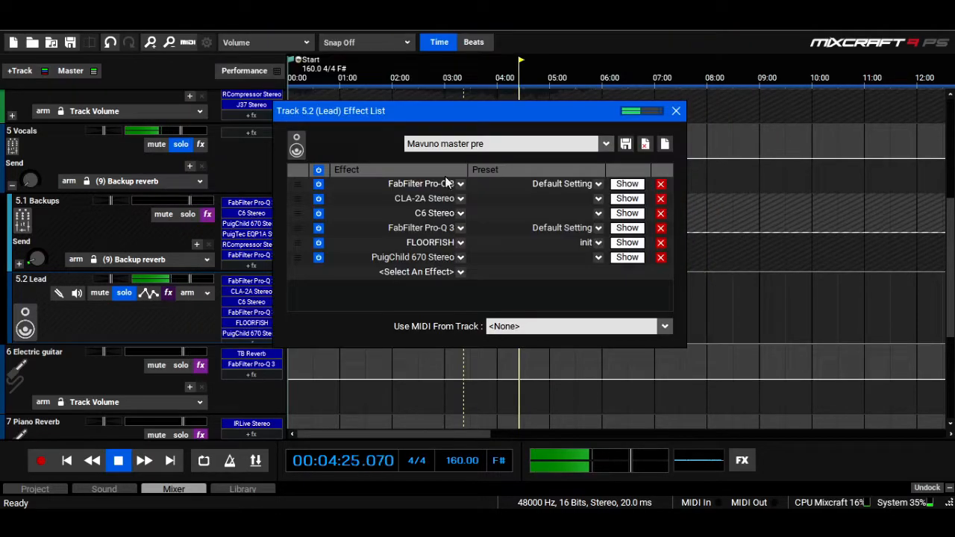
- Add the Renaissance Axx Stereo compressor at the end of the Lead's effect list
click(397, 275)
text(r)
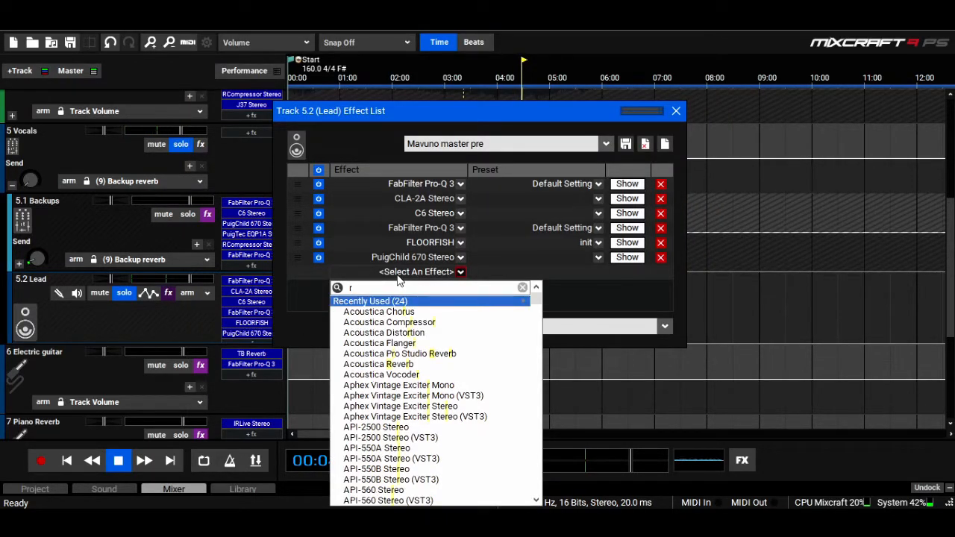
text(en)
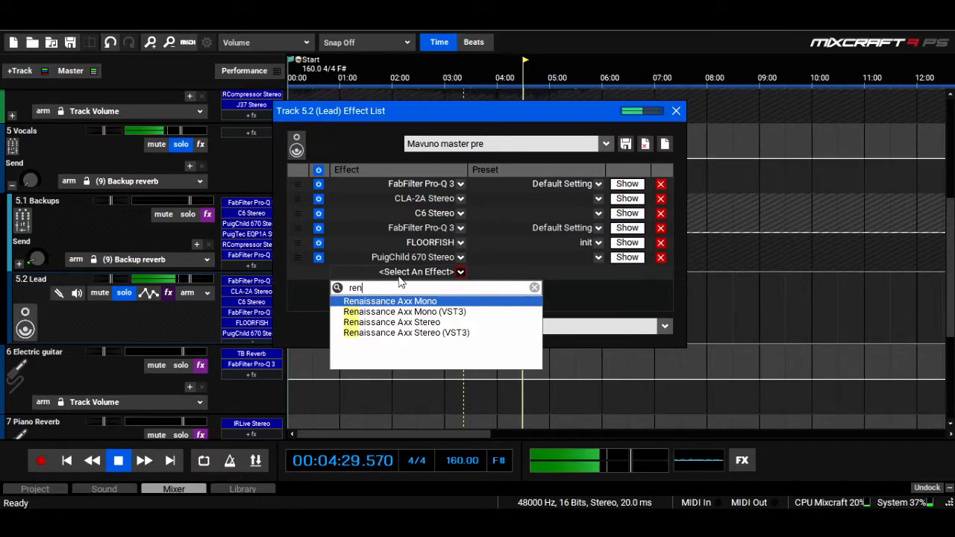
click(388, 321)
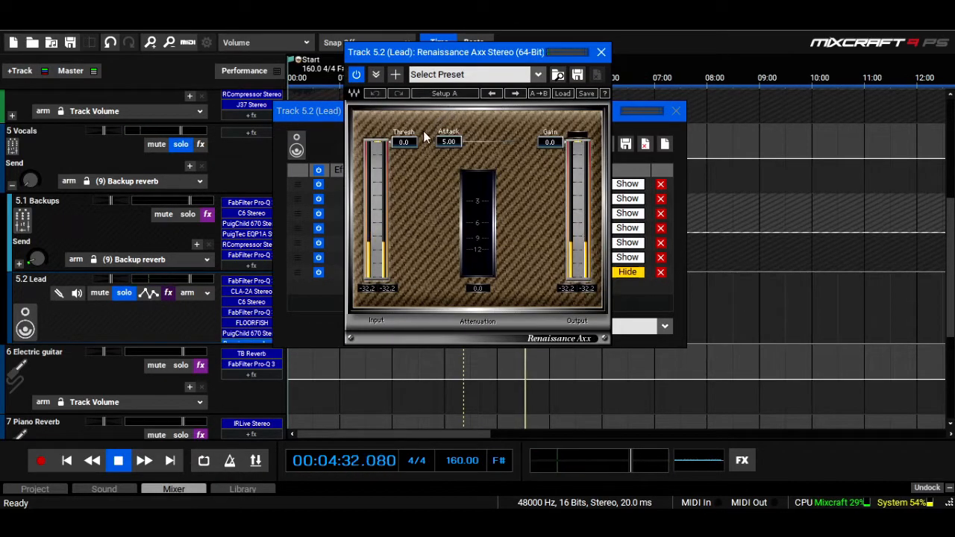
- Set the Renaissance Axx threshold to -4.0, then close the compressor and effect list and stop playback
drag(409, 143, 409, 153)
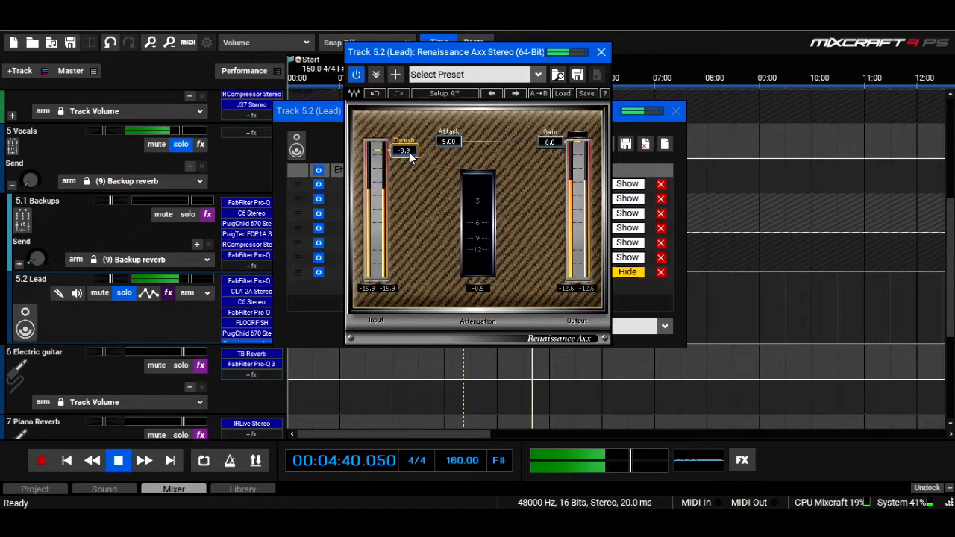
drag(409, 151, 409, 152)
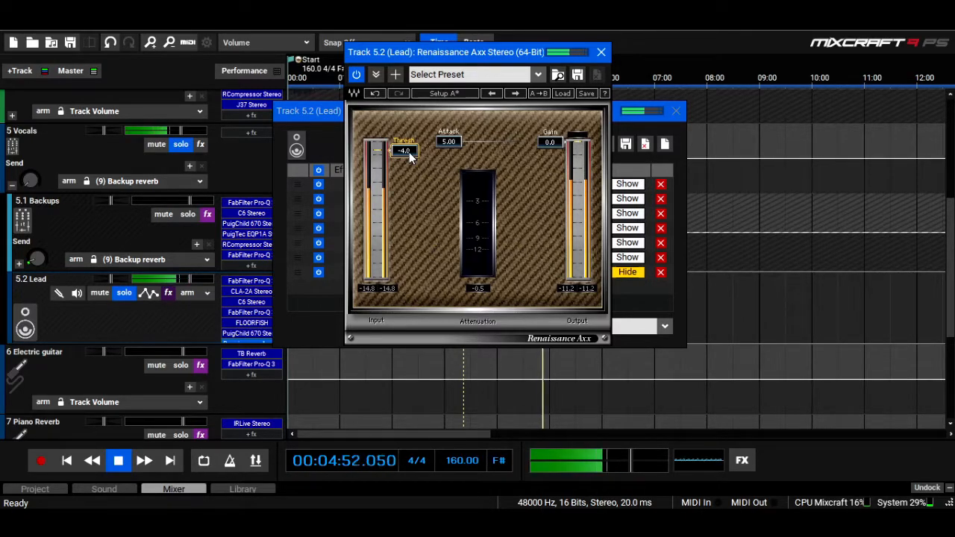
click(600, 54)
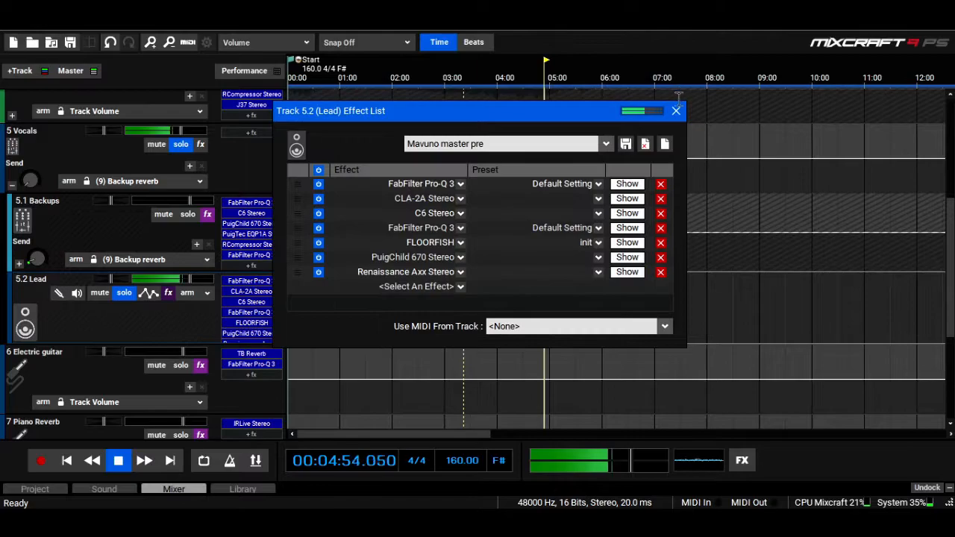
click(676, 111)
key(space)
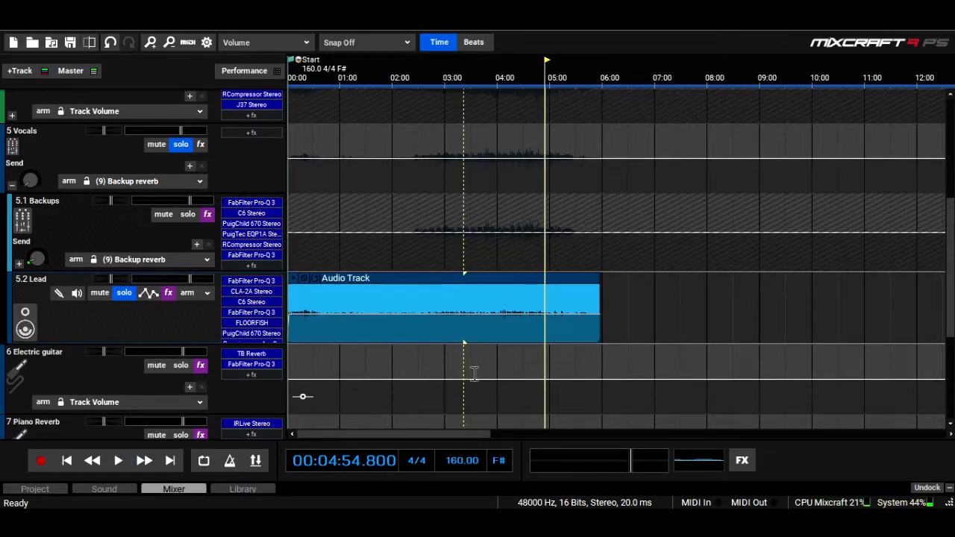
- Play from about 03:57.6 and loop the Lead from roughly 04:03 to 04:05
click(494, 360)
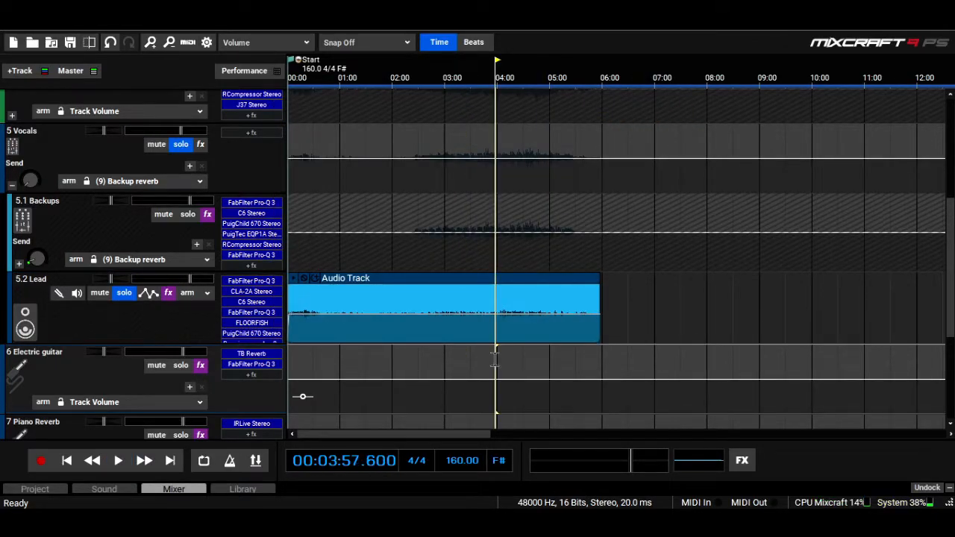
scroll(494, 360, up, 3)
key(space)
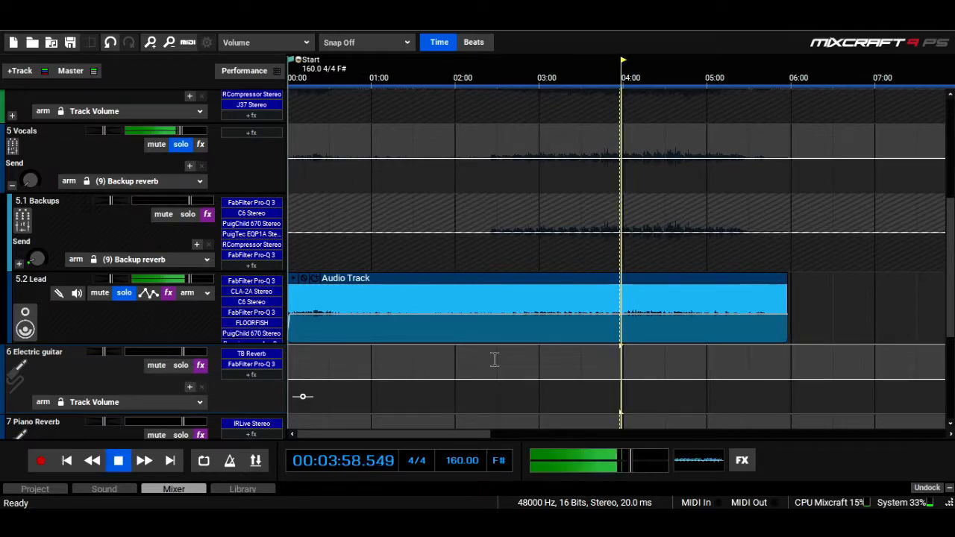
scroll(494, 360, up, 3)
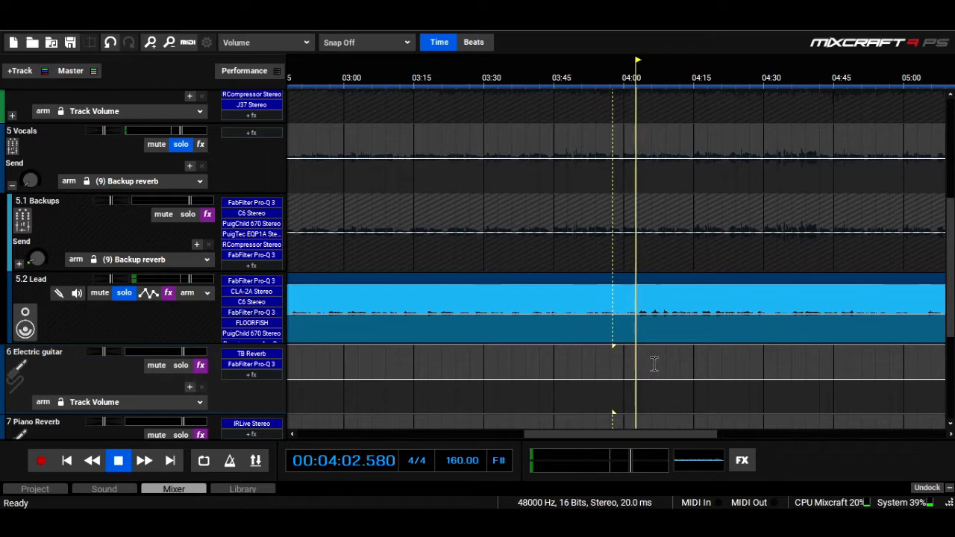
scroll(621, 299, up, 2)
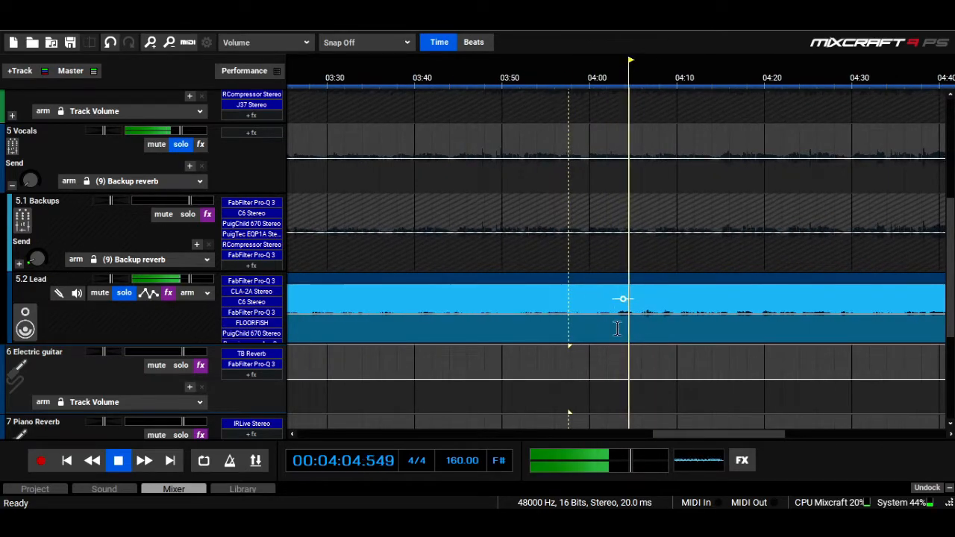
drag(615, 328, 636, 326)
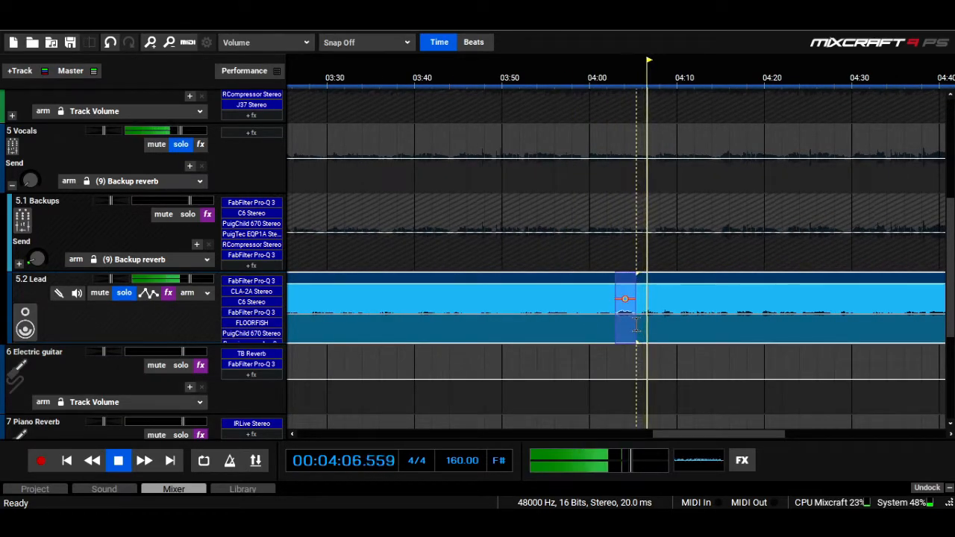
key(l)
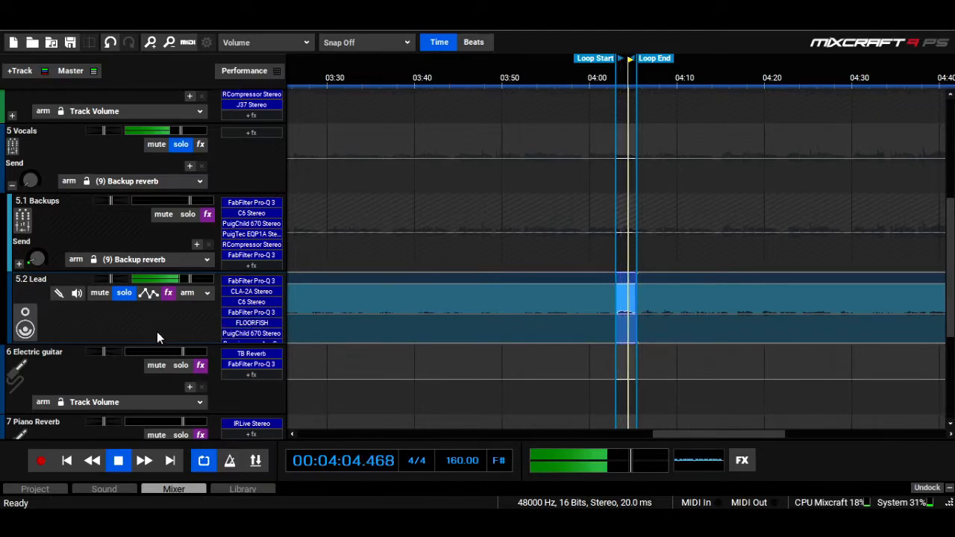
- Open the Lead's second FabFilter Pro-Q 3 and save its settings as a new preset named 1
click(247, 313)
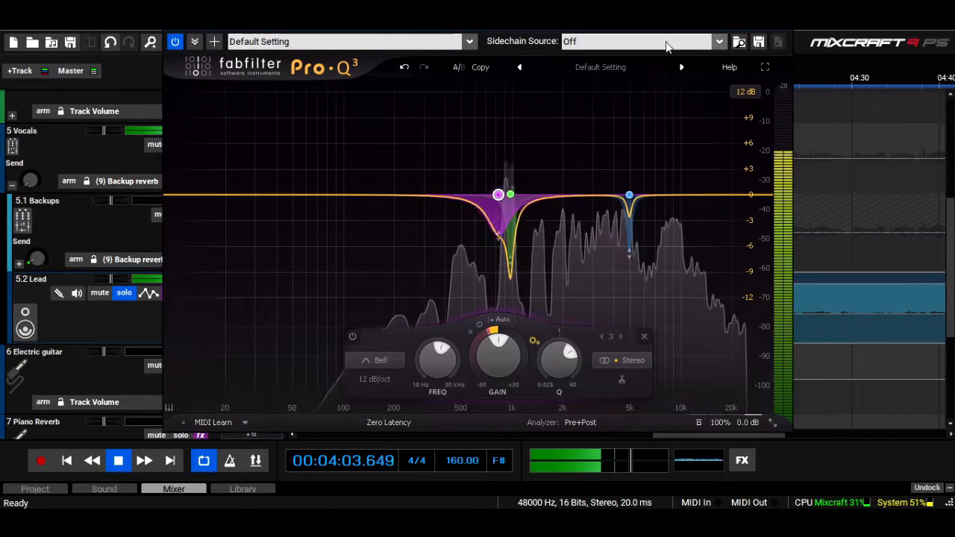
click(758, 42)
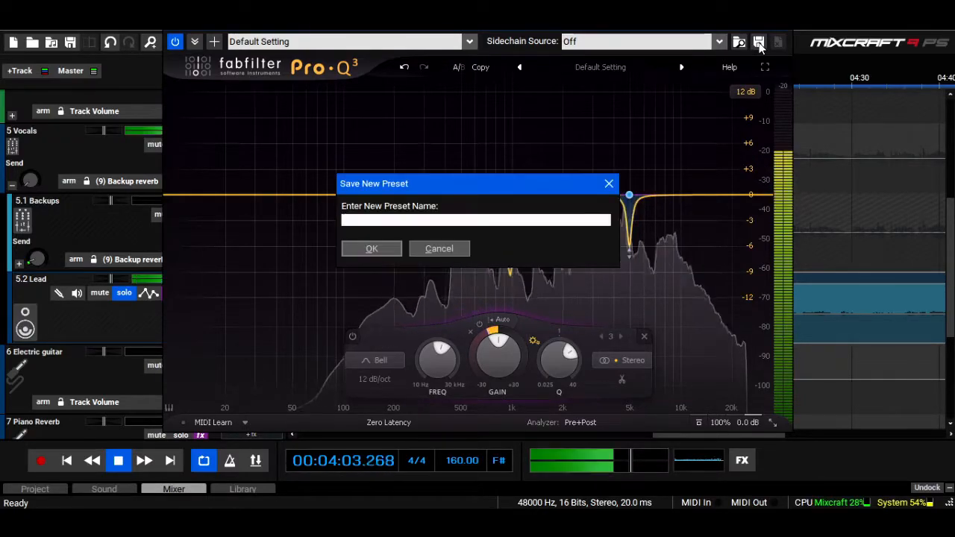
text(1)
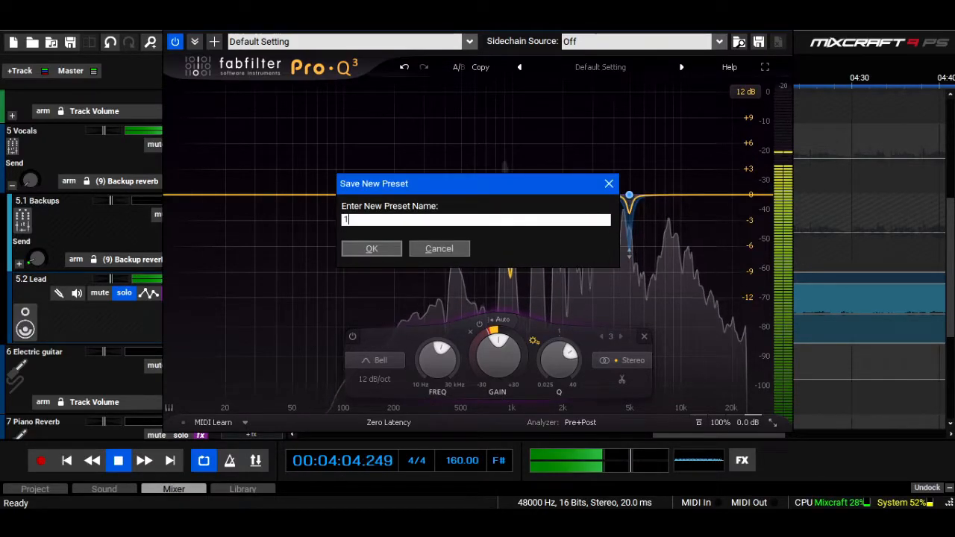
click(377, 247)
click(446, 248)
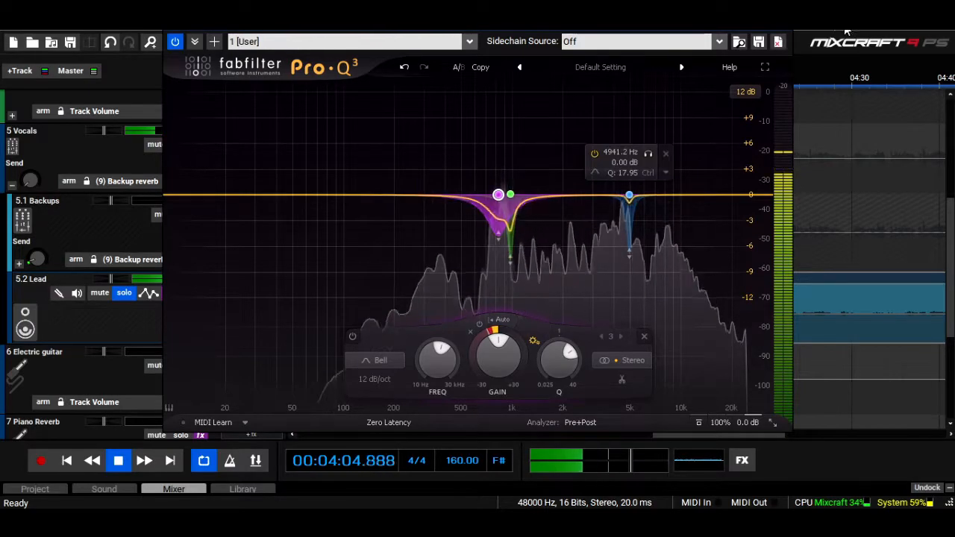
- Close the equalizer and increase the Lead track's height to show its whole effect chain
click(780, 22)
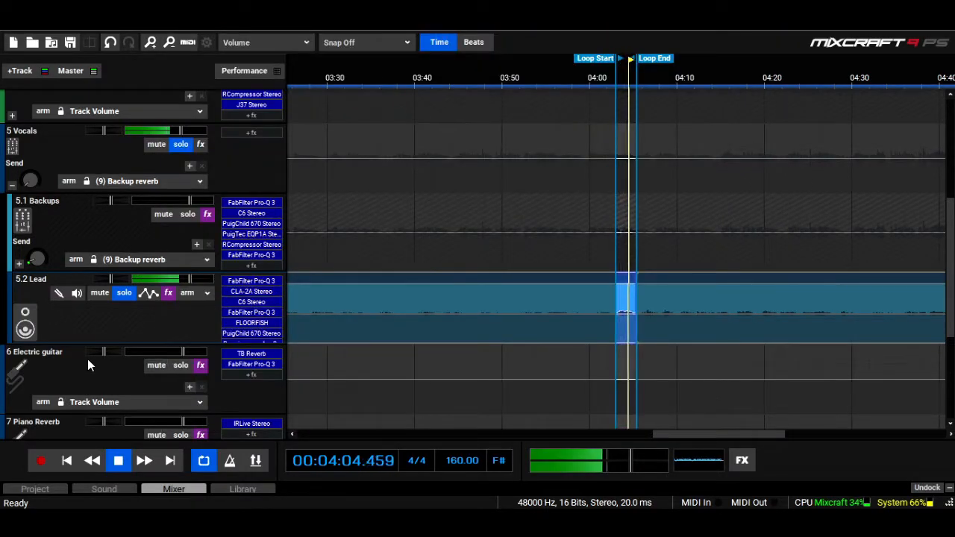
drag(88, 344, 88, 401)
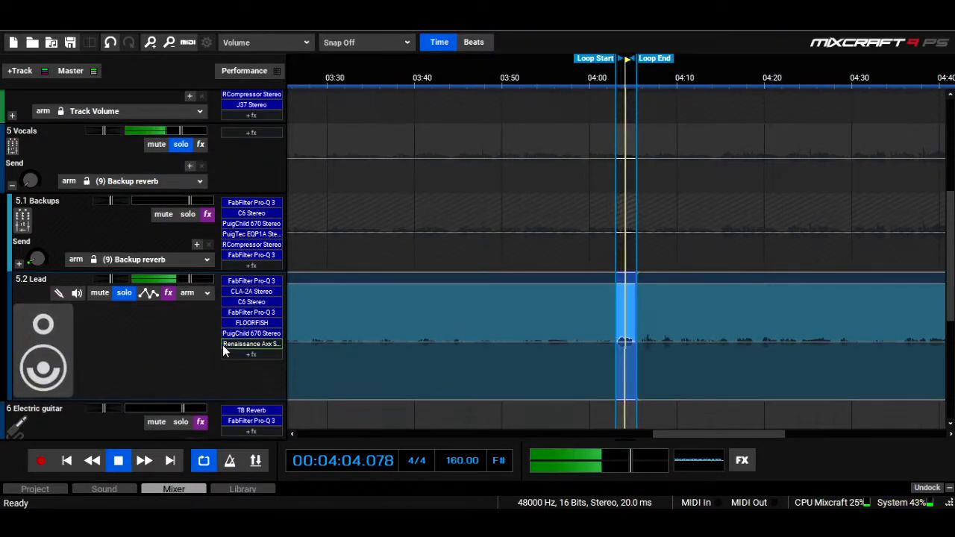
- Add a FabFilter Pro-Q 3 at the end of the Lead's effect chain and load user preset 1
click(235, 355)
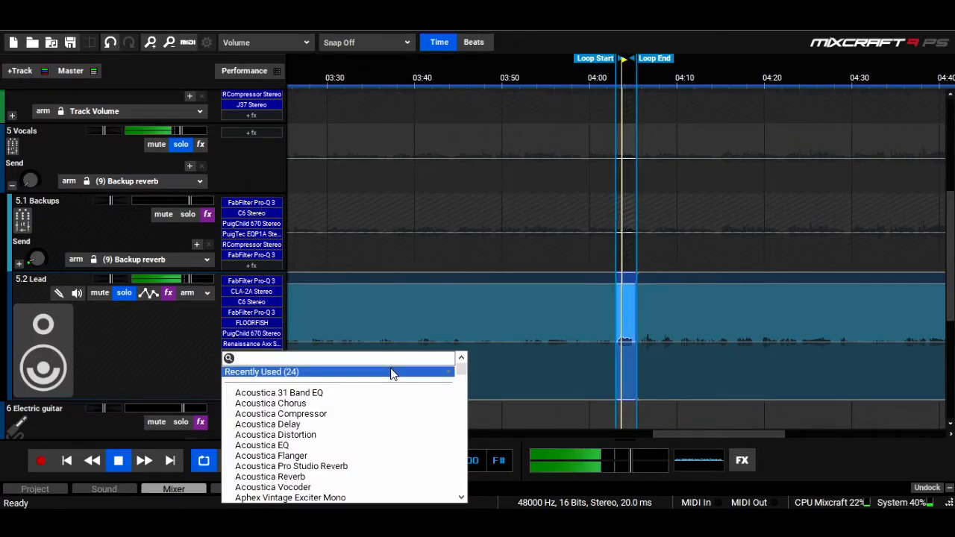
mouse_move(391, 372)
click(533, 304)
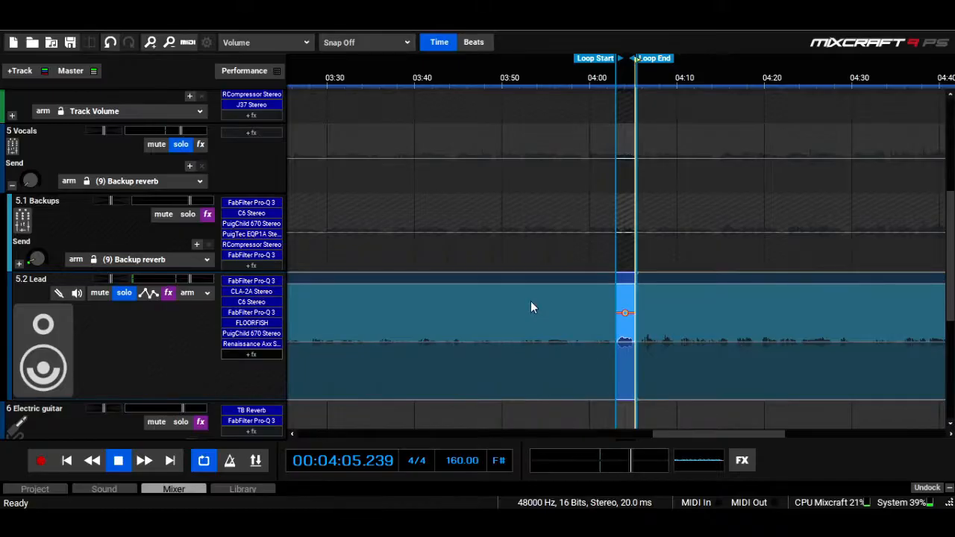
click(471, 45)
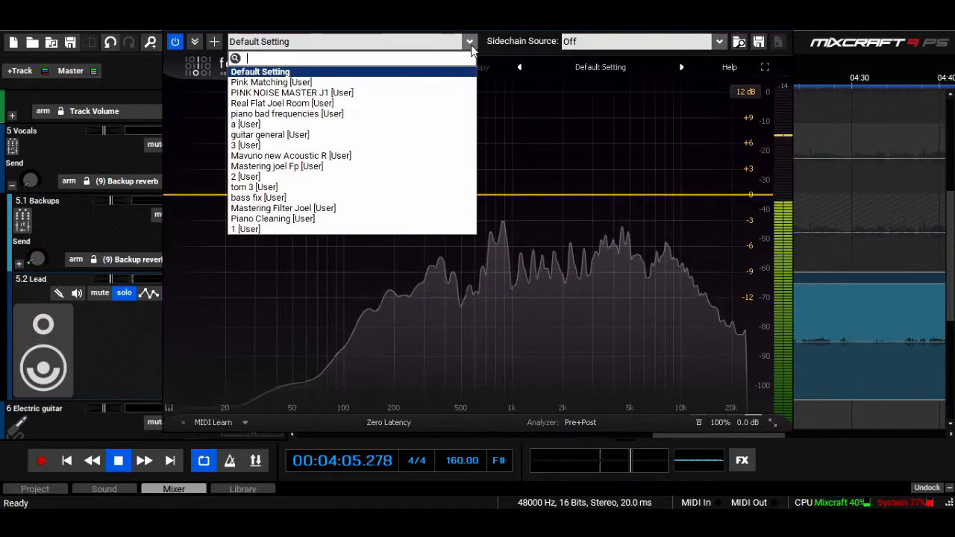
click(305, 229)
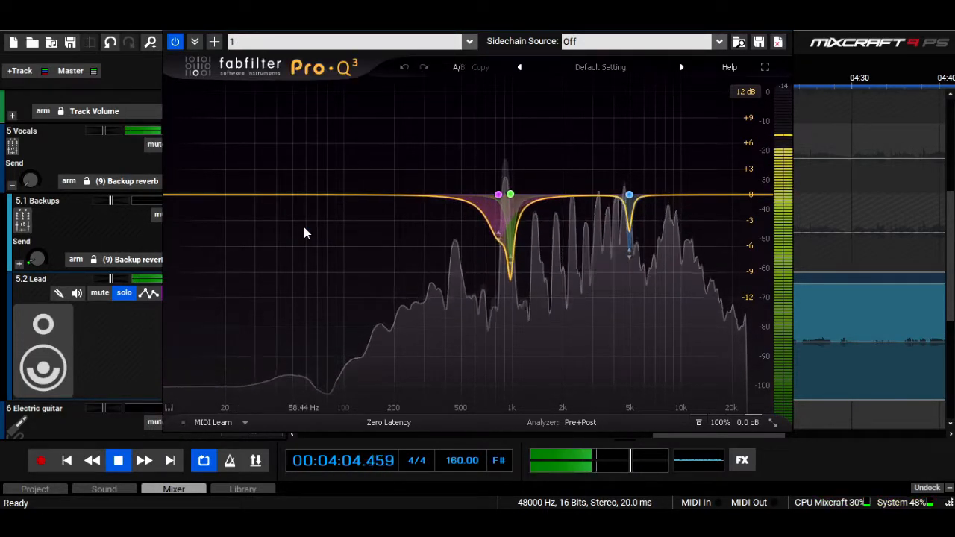
- Reduce the dynamic cut of the 829.55 Hz band to about -3 dB and close the equalizer
mouse_move(484, 230)
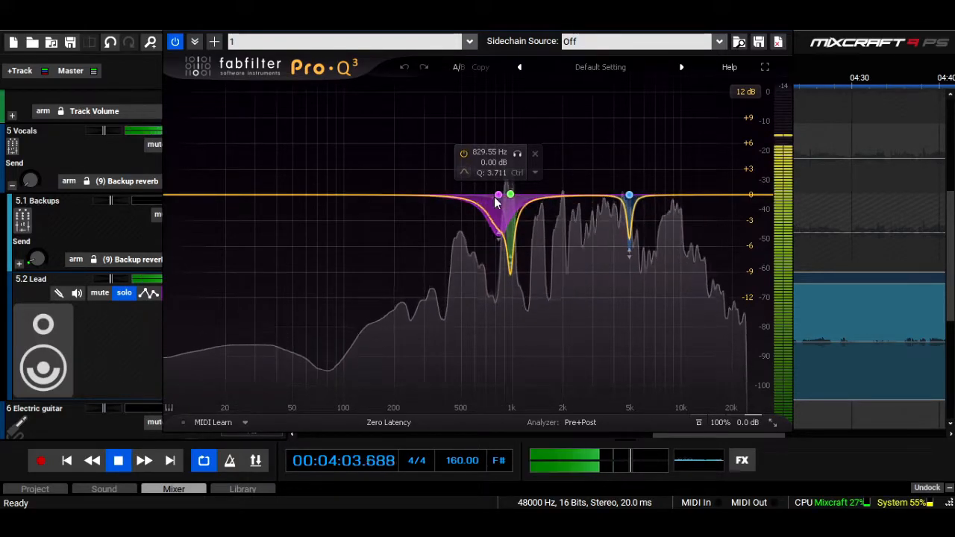
click(498, 238)
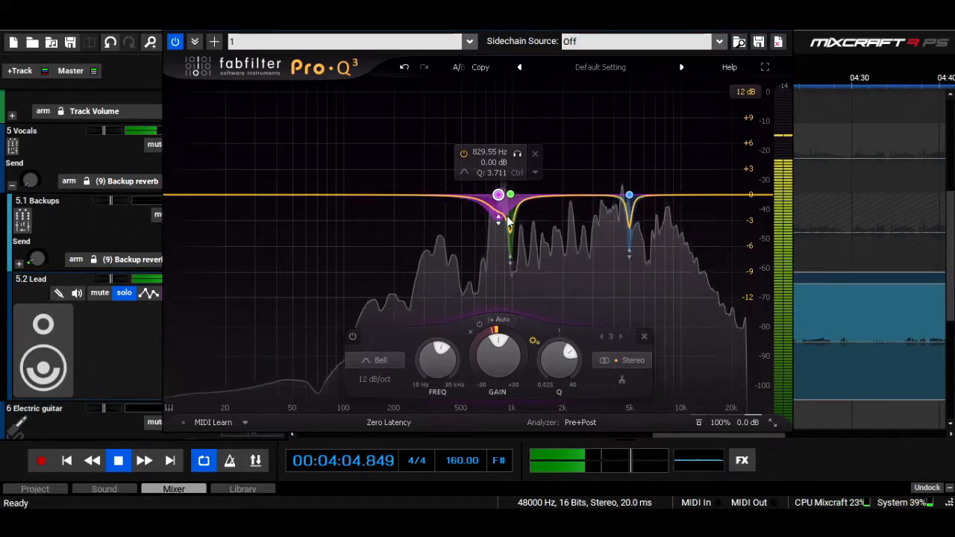
click(779, 43)
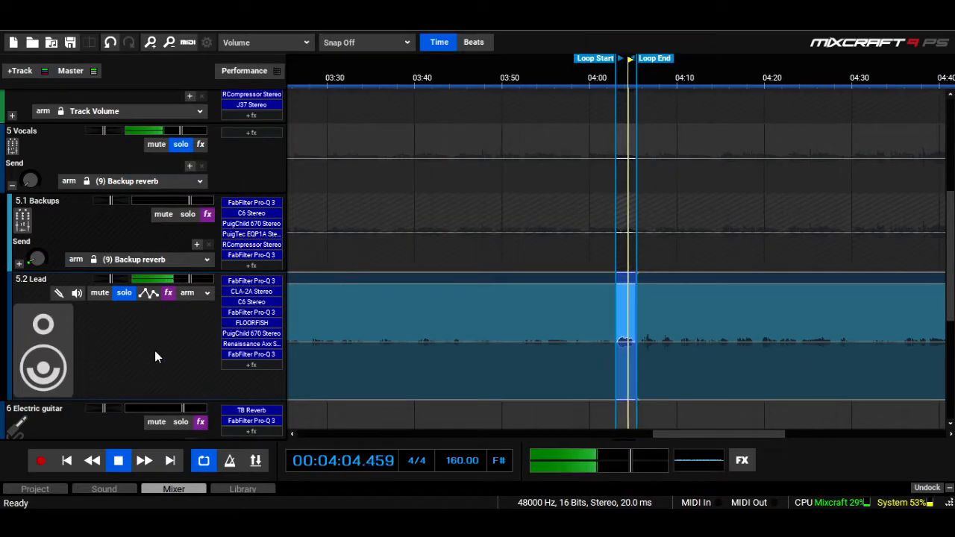
- Move the Lead's last FabFilter Pro-Q 3 ahead of Renaissance Axx and turn off loop playback
click(168, 295)
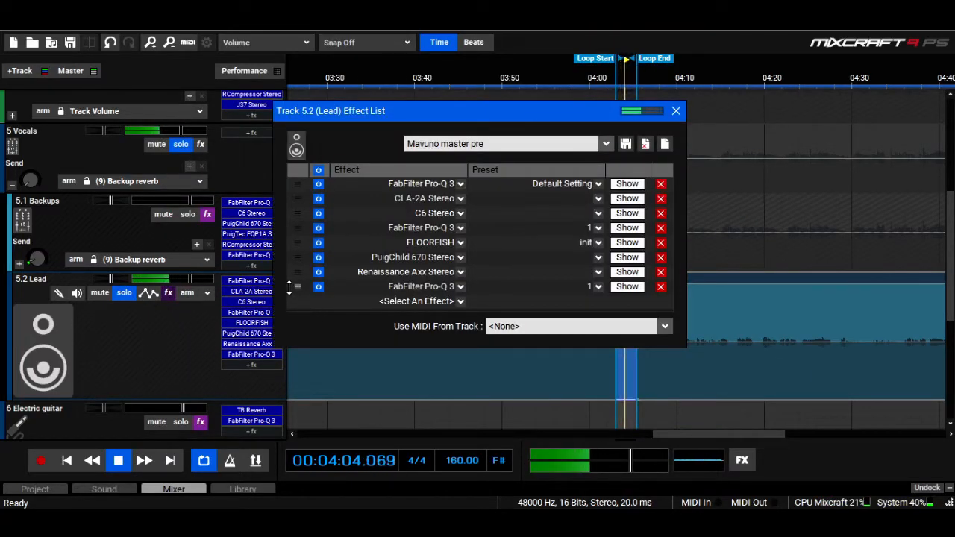
drag(297, 287, 297, 273)
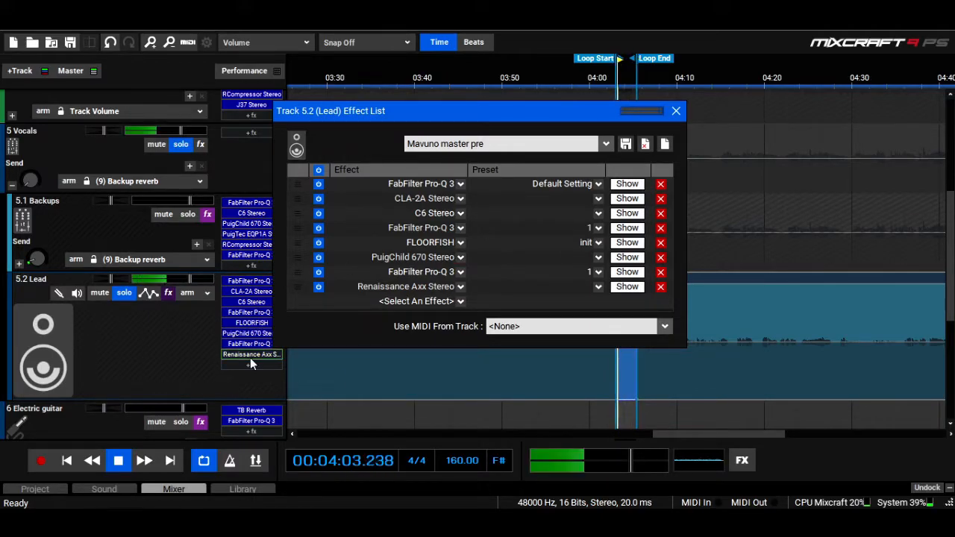
click(204, 461)
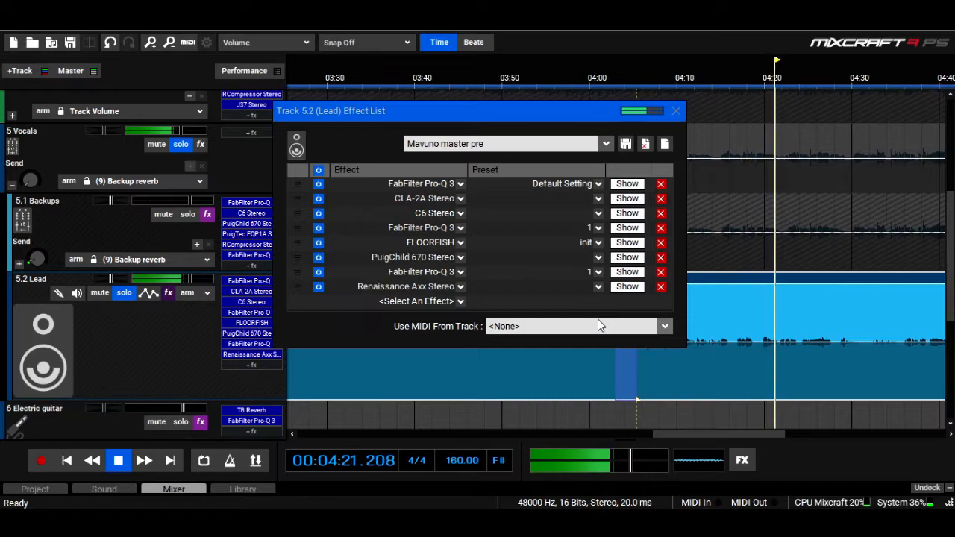
- Check the Lead's PuigChild 670 during playback, then close it and stop playback
click(627, 257)
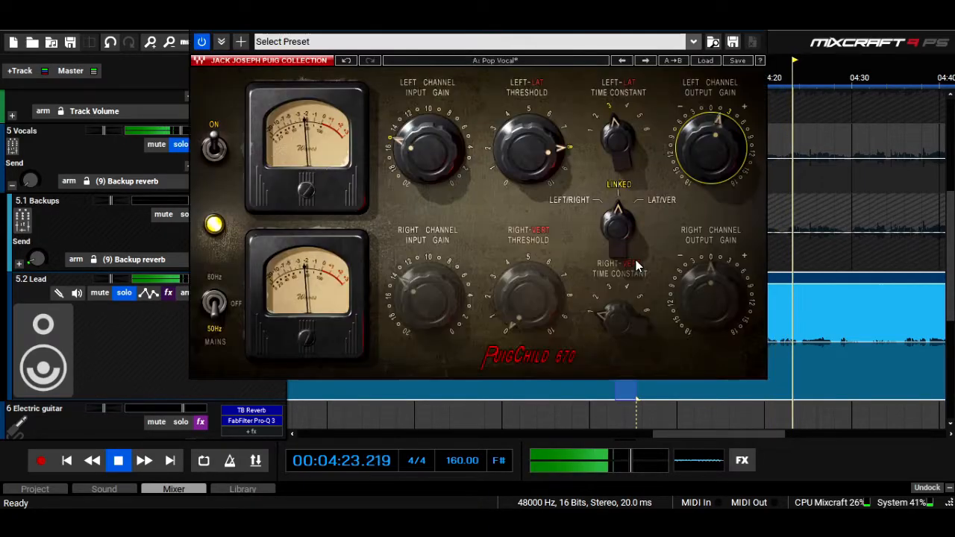
click(754, 43)
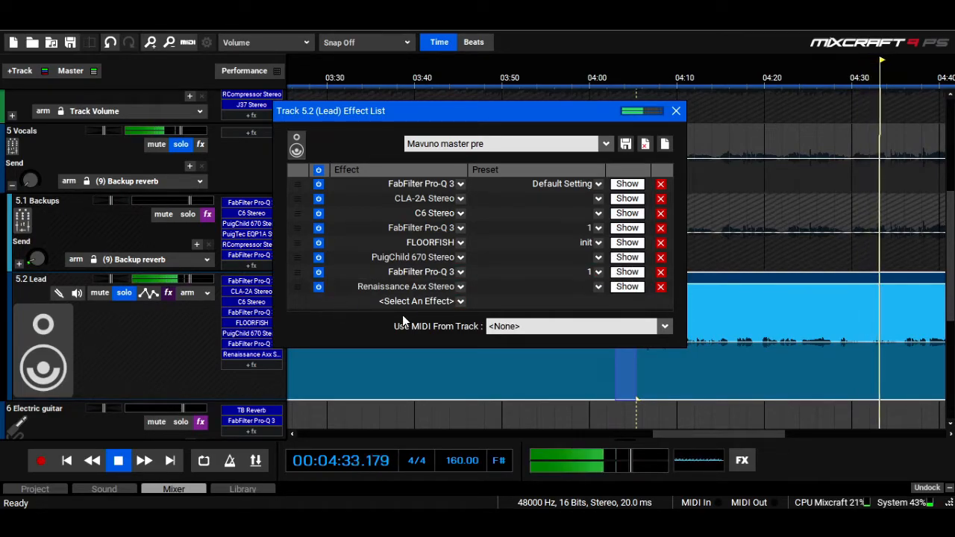
key(space)
- Add another FabFilter Pro-Q 3 to the Lead, place it between FLOORFISH and PuigChild 670, and load preset 1
click(437, 302)
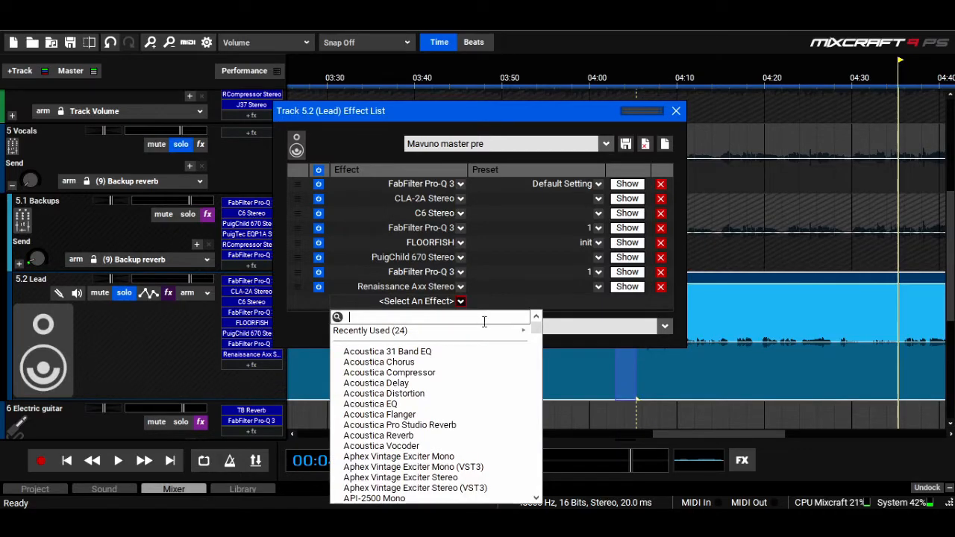
mouse_move(493, 331)
click(601, 259)
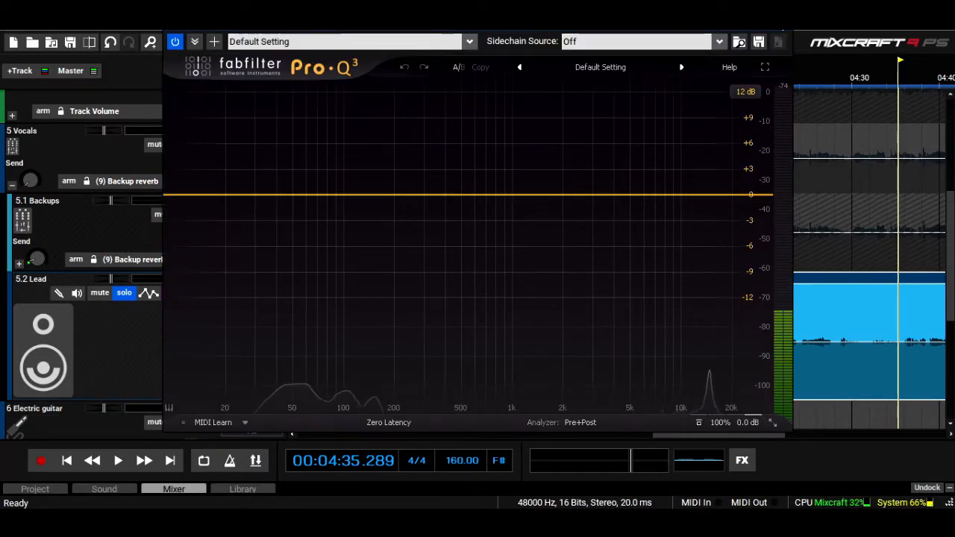
click(782, 22)
drag(297, 303, 297, 258)
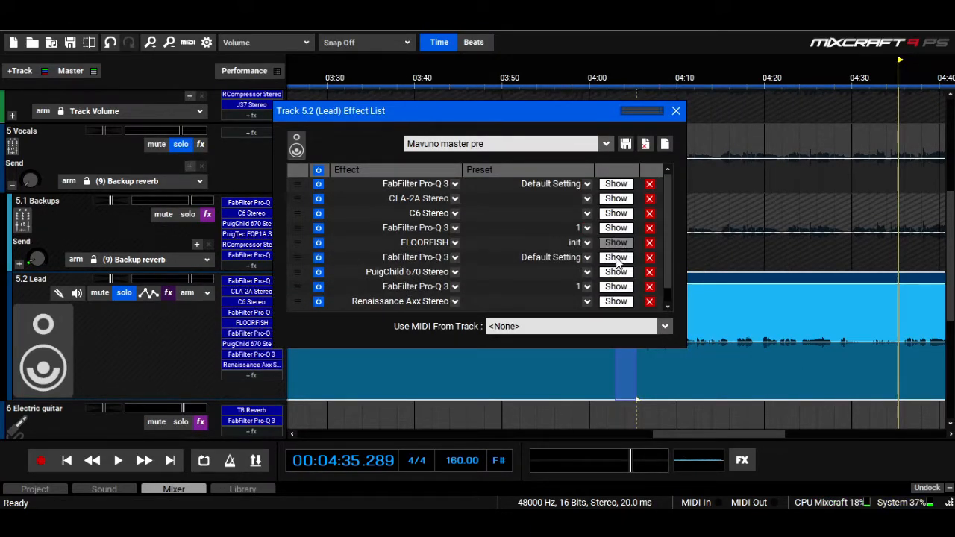
click(588, 257)
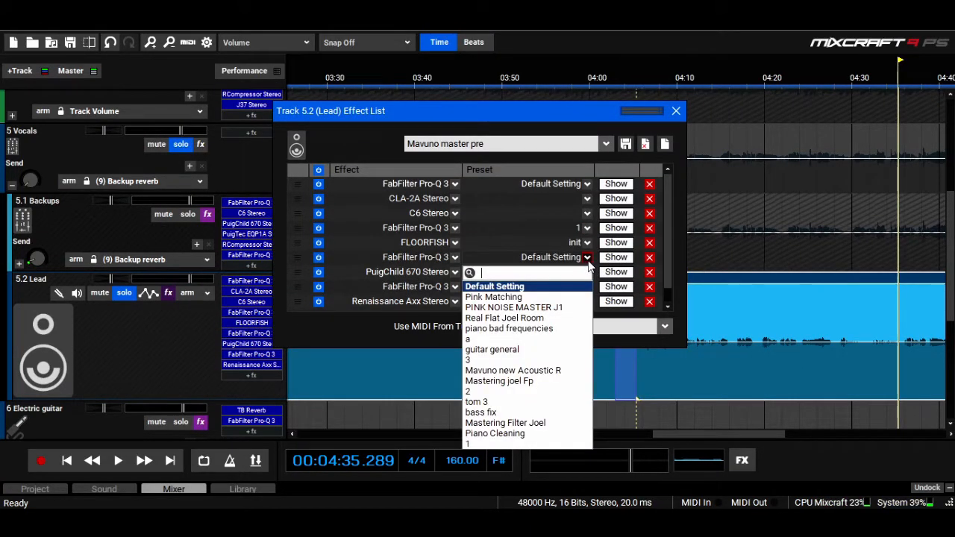
click(503, 444)
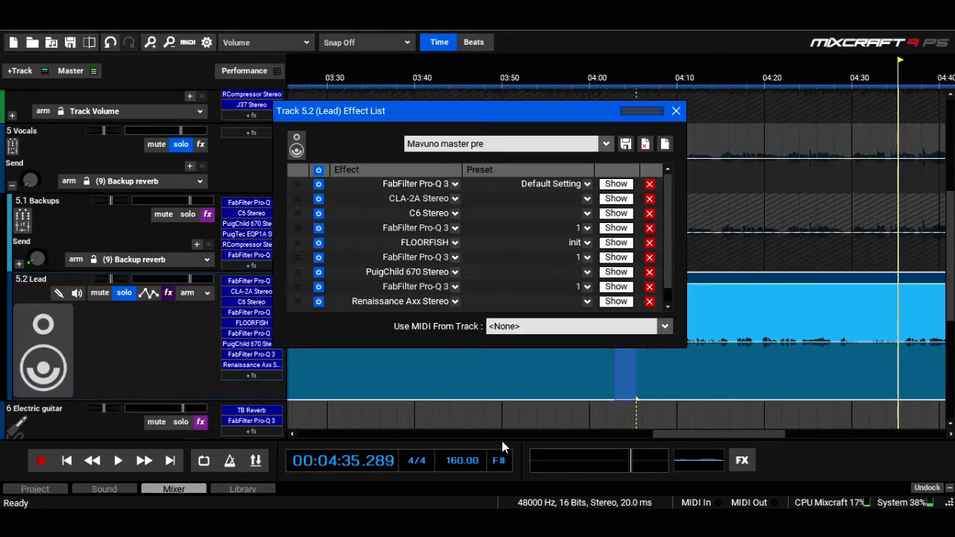
- Play from about 04:19 and check the dynamic cuts of the equalizer placed before the PuigChild 670
click(760, 93)
key(space)
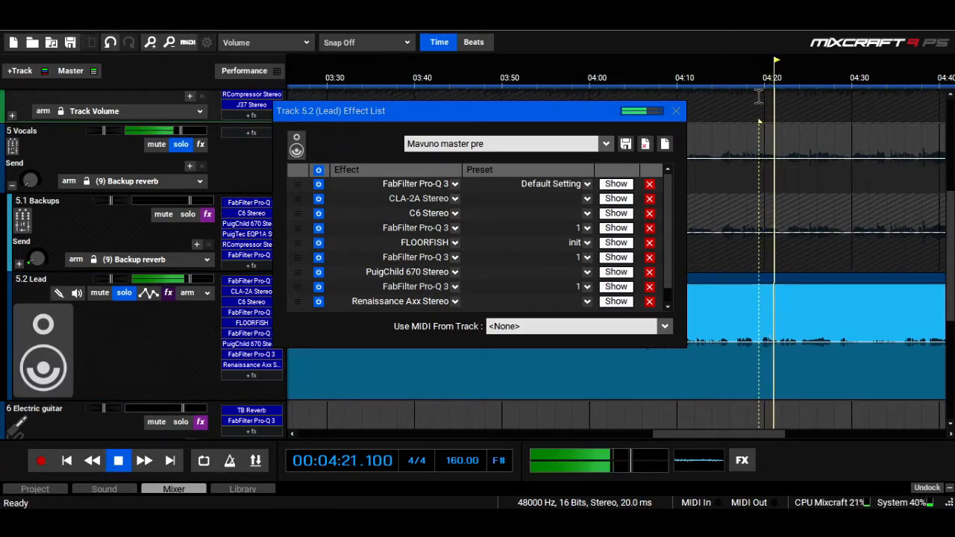
click(621, 261)
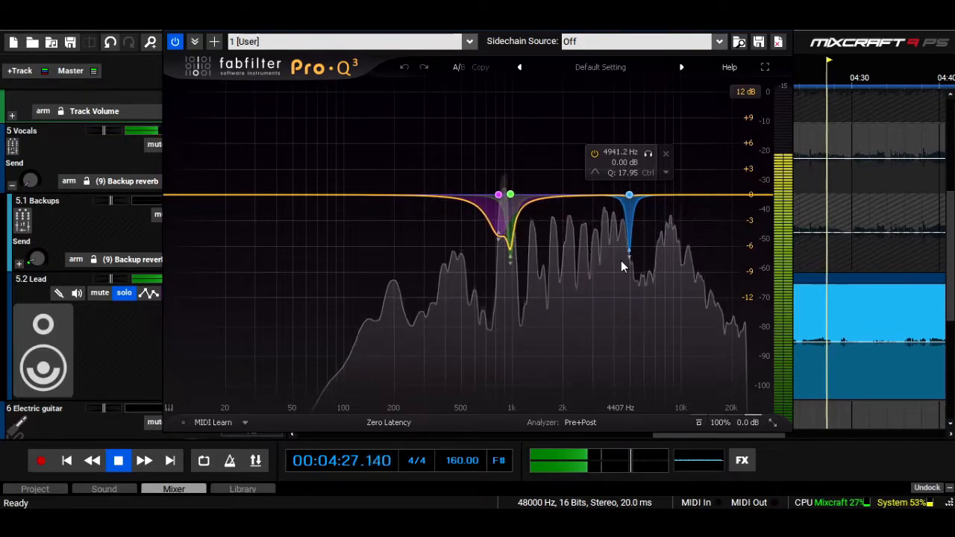
click(777, 41)
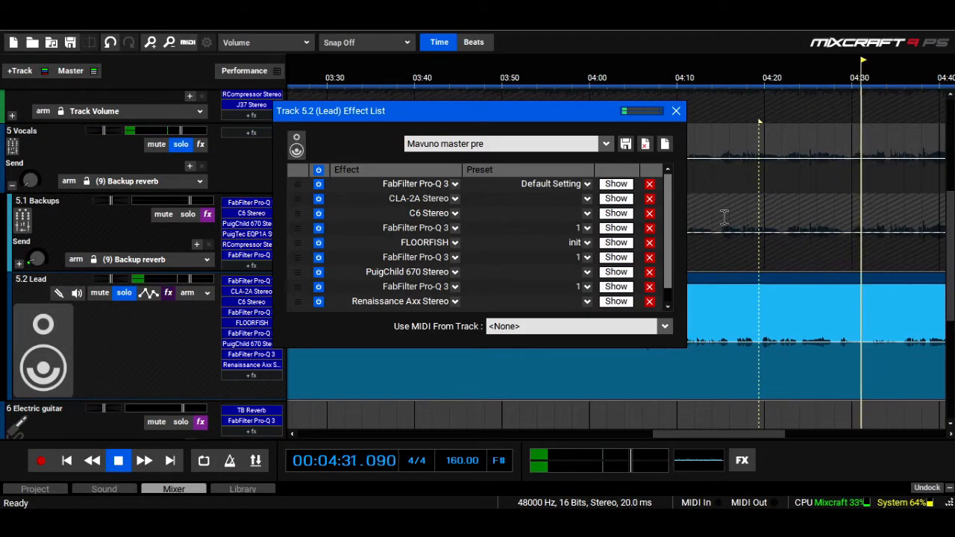
- Set the Lead's Auto-Tune Evo to key D with the Major scale and adjust its retune speed
drag(667, 223, 670, 264)
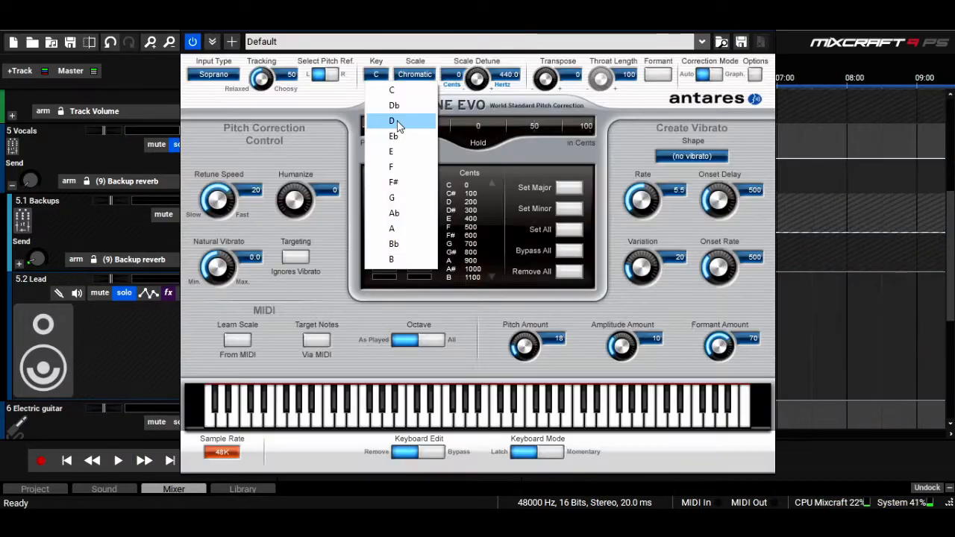
click(426, 118)
click(406, 76)
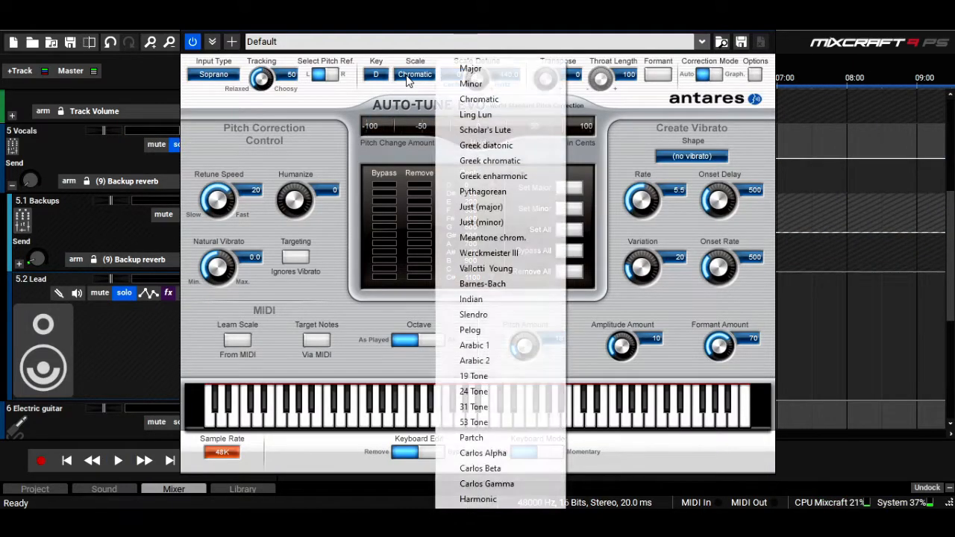
click(470, 68)
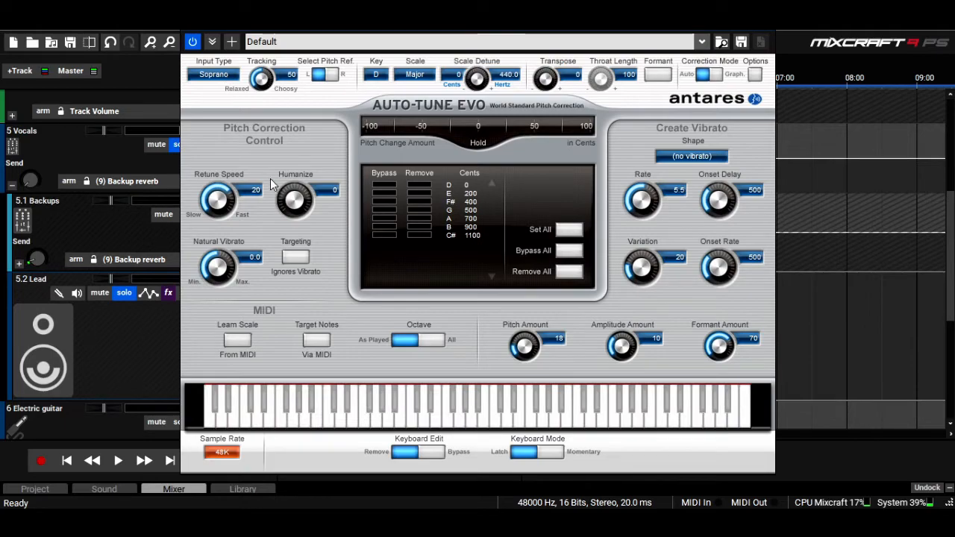
drag(225, 210, 218, 226)
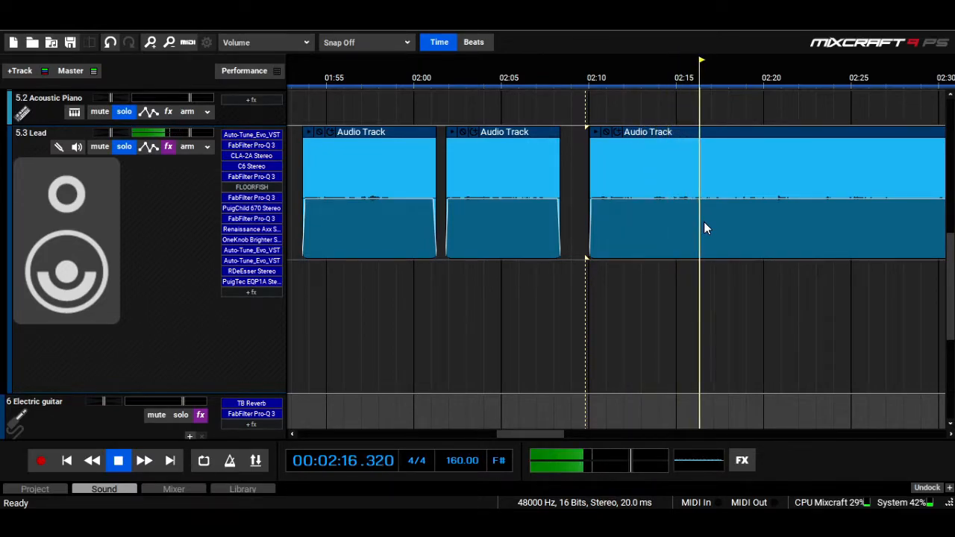
- Examine the Lead's audio clips along the timeline from about 02:10 during solo playback
scroll(704, 222, up, 5)
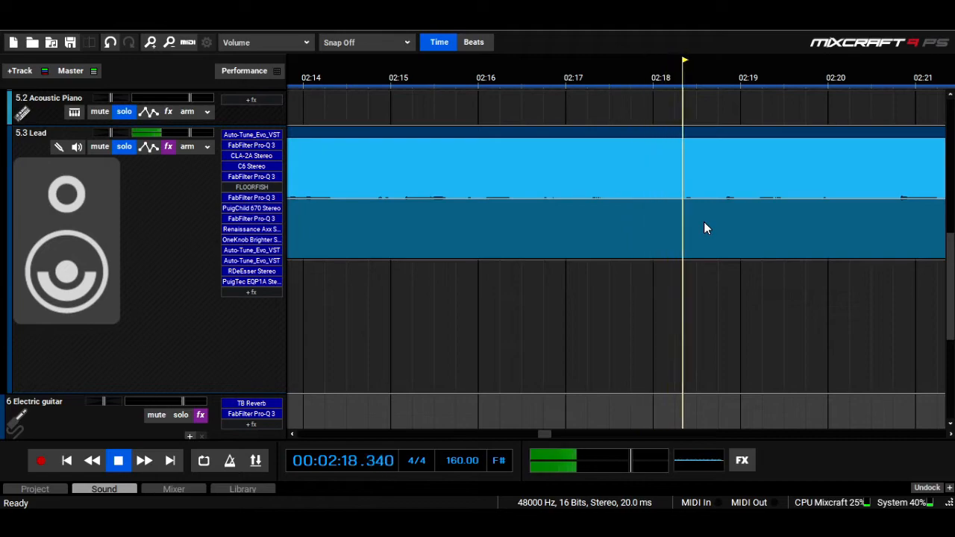
scroll(704, 221, down, 2)
scroll(703, 222, down, 3)
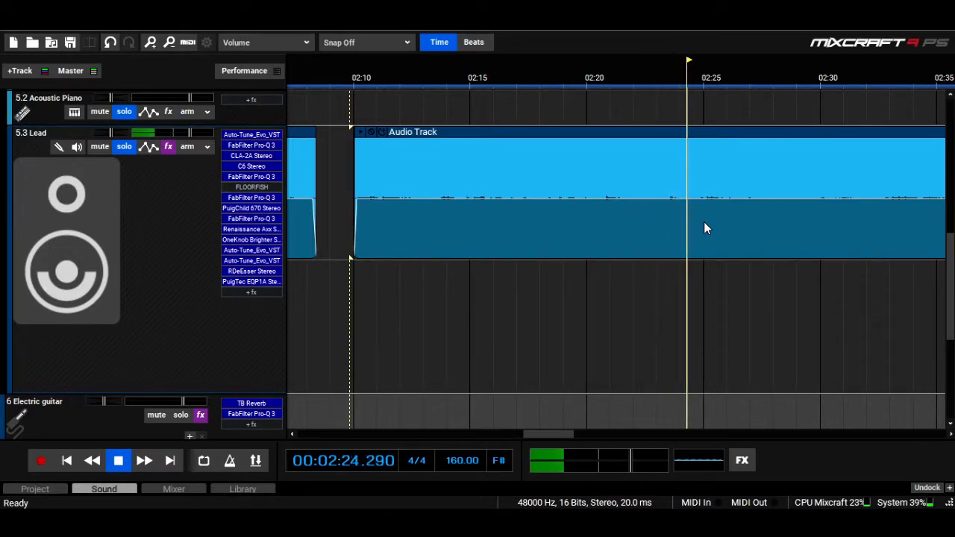
scroll(706, 228, down, 1)
scroll(706, 228, down, 1)
scroll(704, 222, down, 1)
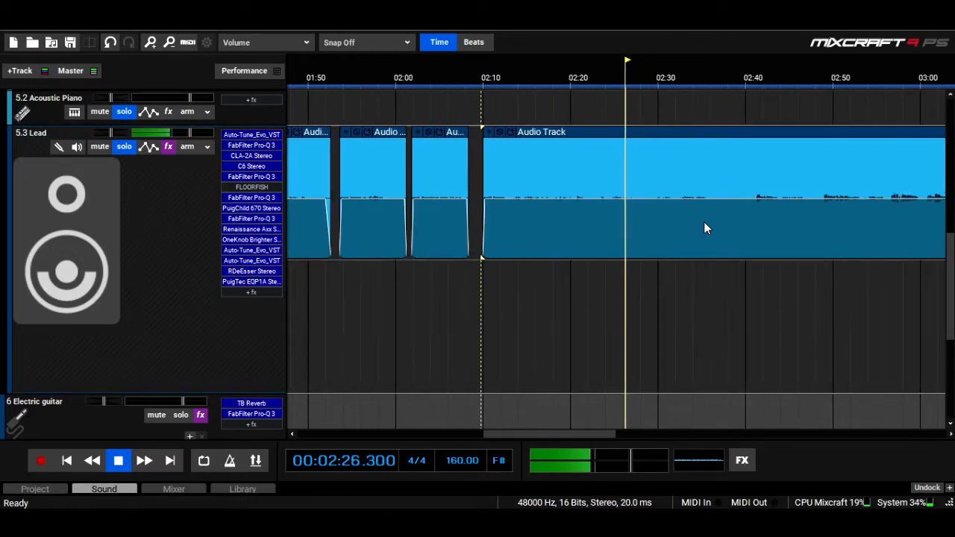
scroll(703, 221, up, 3)
scroll(704, 222, down, 3)
scroll(704, 221, down, 1)
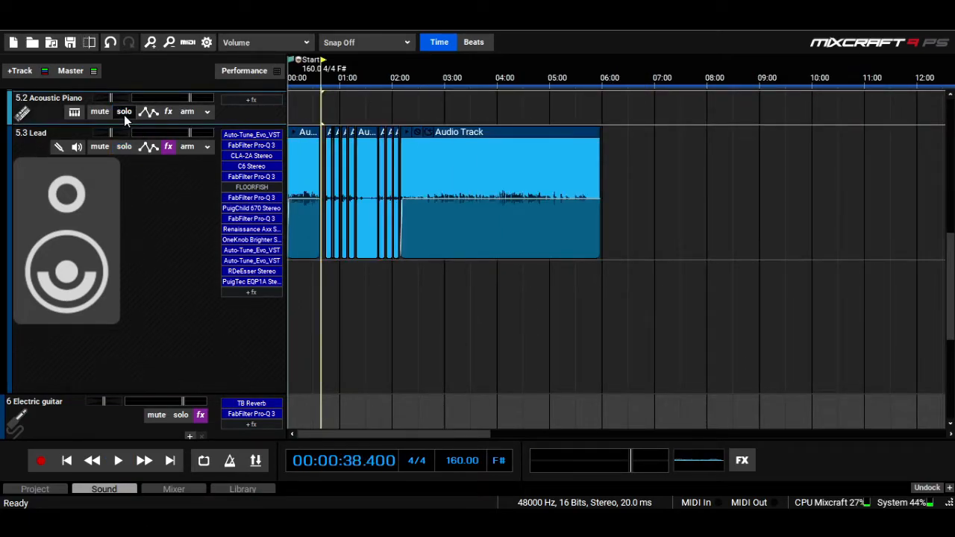
- Solo the Lead track and play it from about 00:50
click(176, 45)
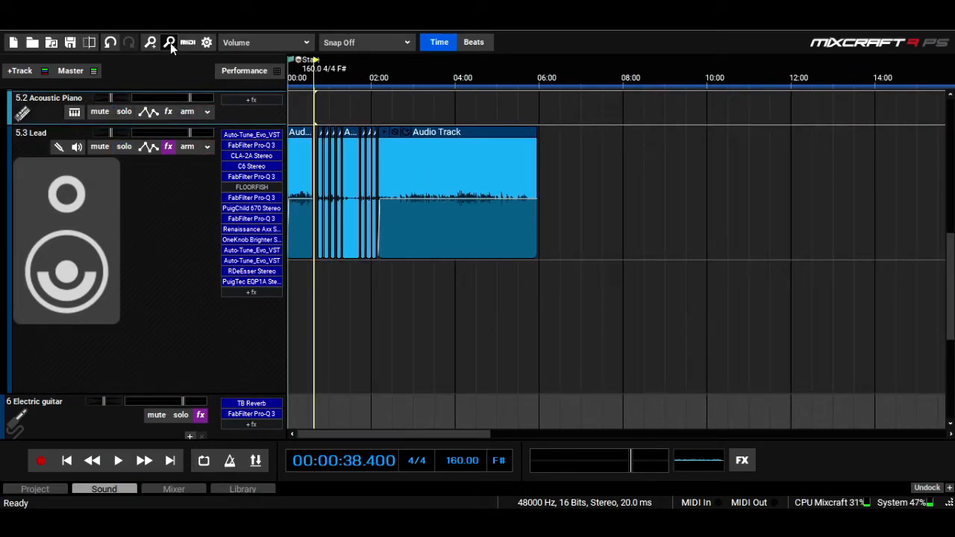
click(155, 45)
key(space)
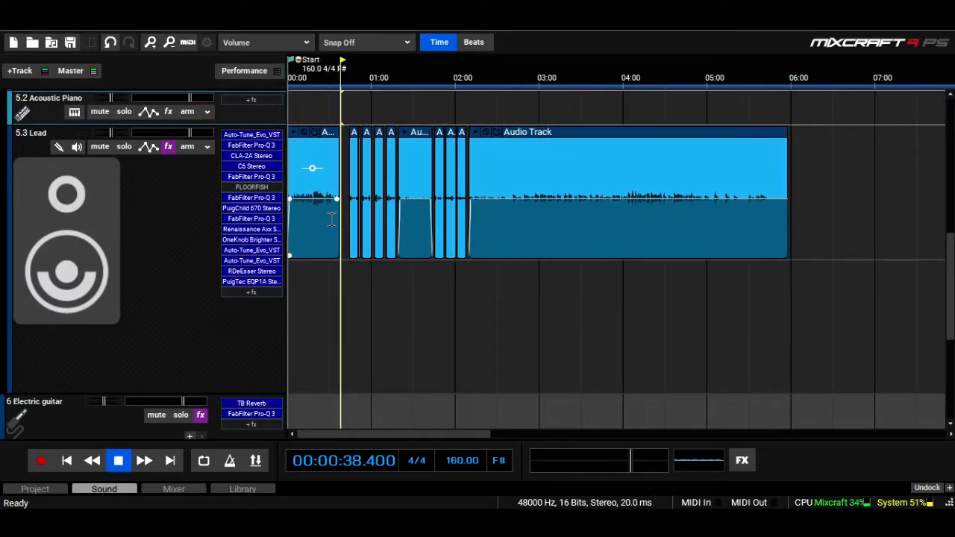
key(space)
click(122, 150)
key(space)
click(356, 286)
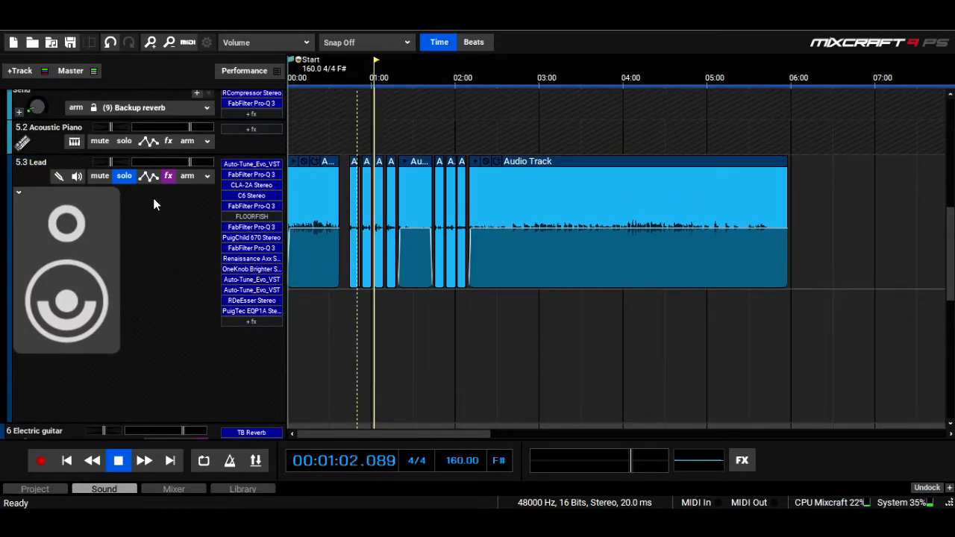
- Show the Lead's automation lane, assign it to the (10) reverb 1 Lead send, and set the send level to 32.0
click(148, 175)
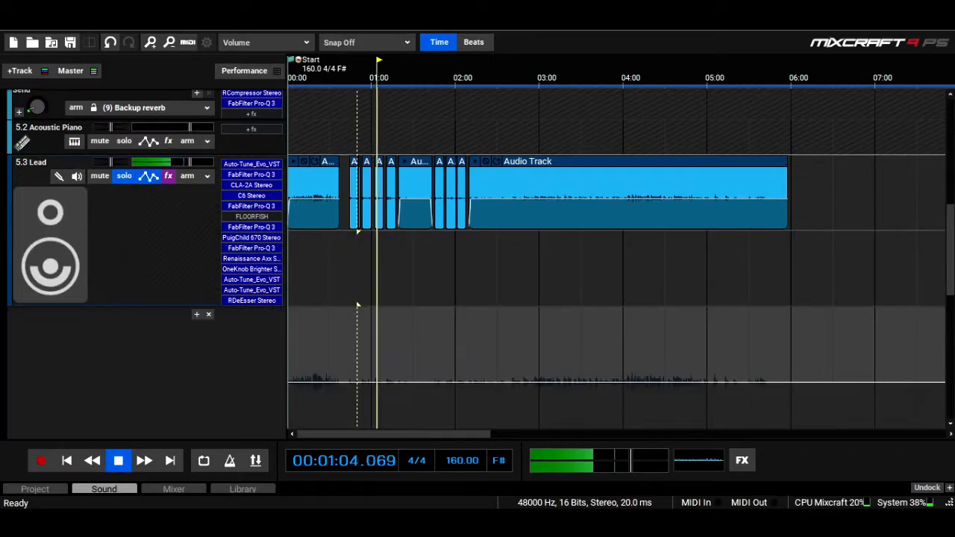
scroll(951, 237, down, 3)
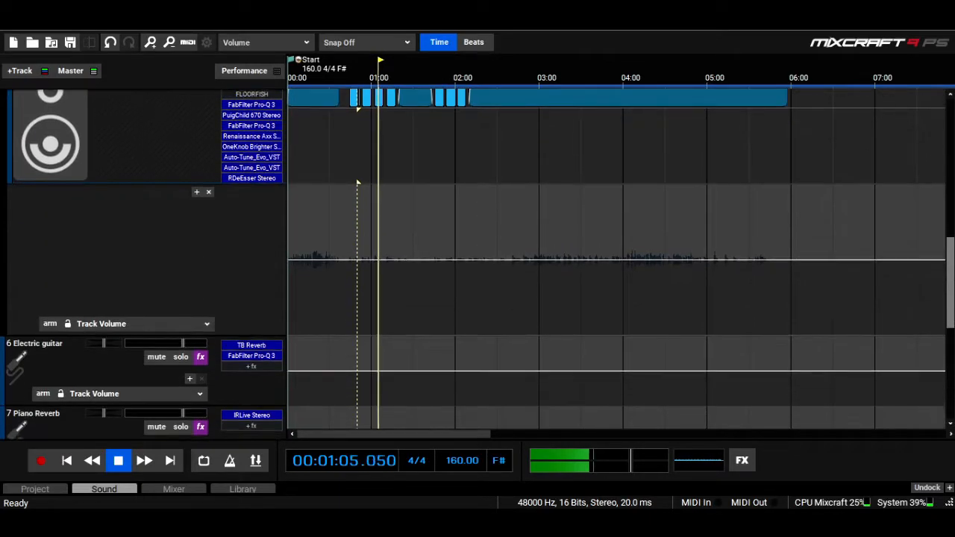
click(136, 331)
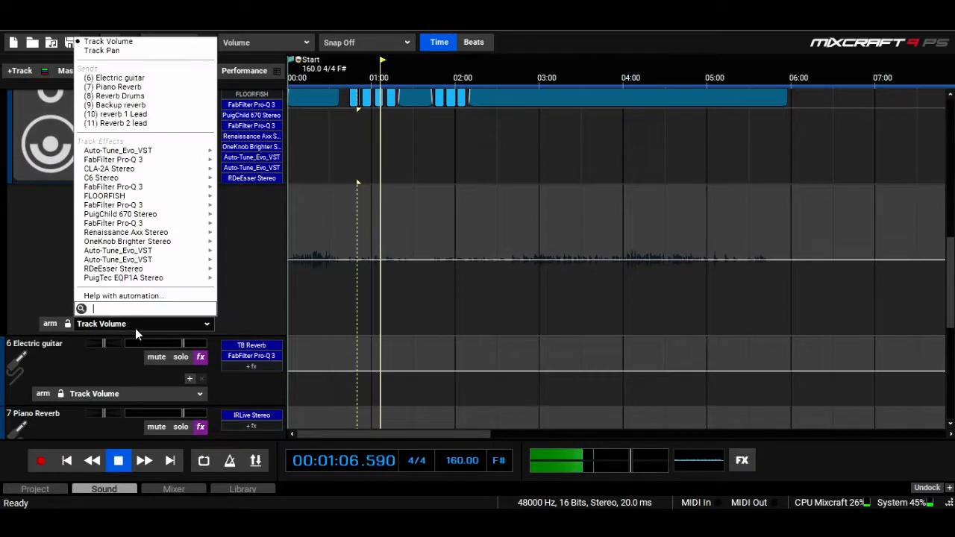
click(124, 115)
drag(22, 320, 22, 320)
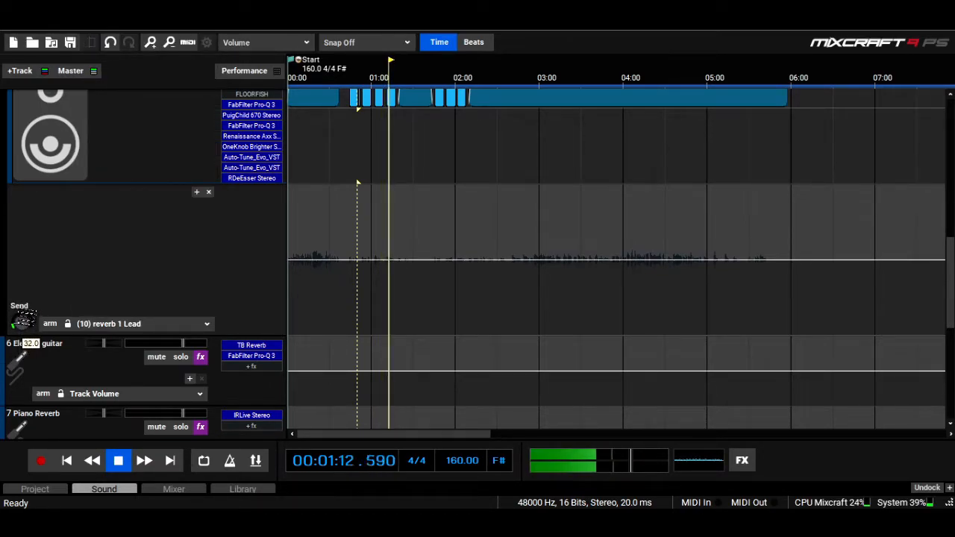
- Assign the Lead's automation lane to the (11) Reverb 2 lead send and adjust its send level
click(138, 324)
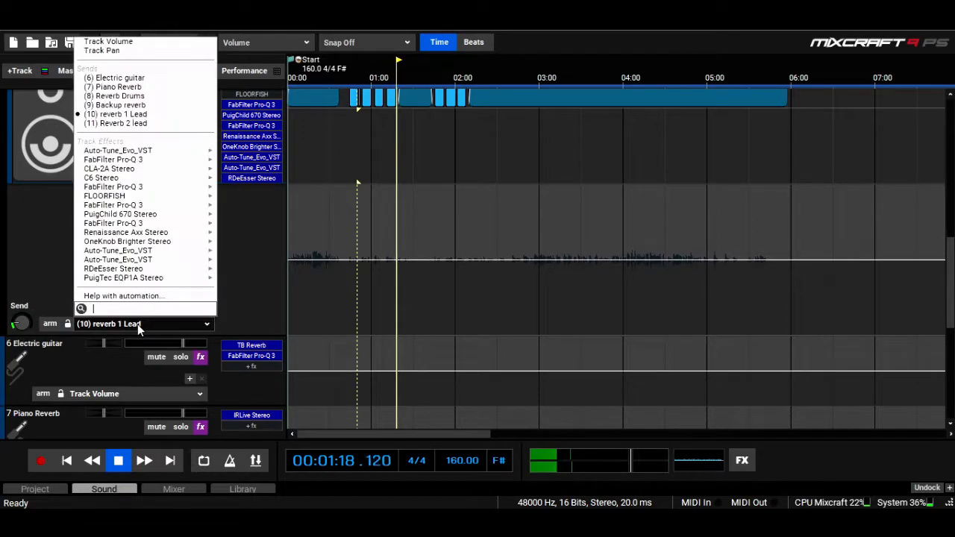
click(113, 124)
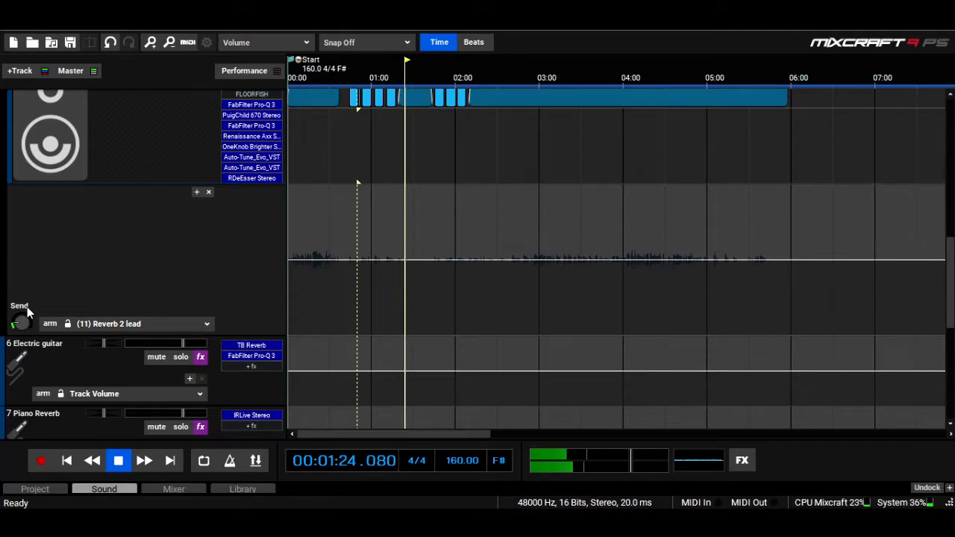
mouse_move(28, 322)
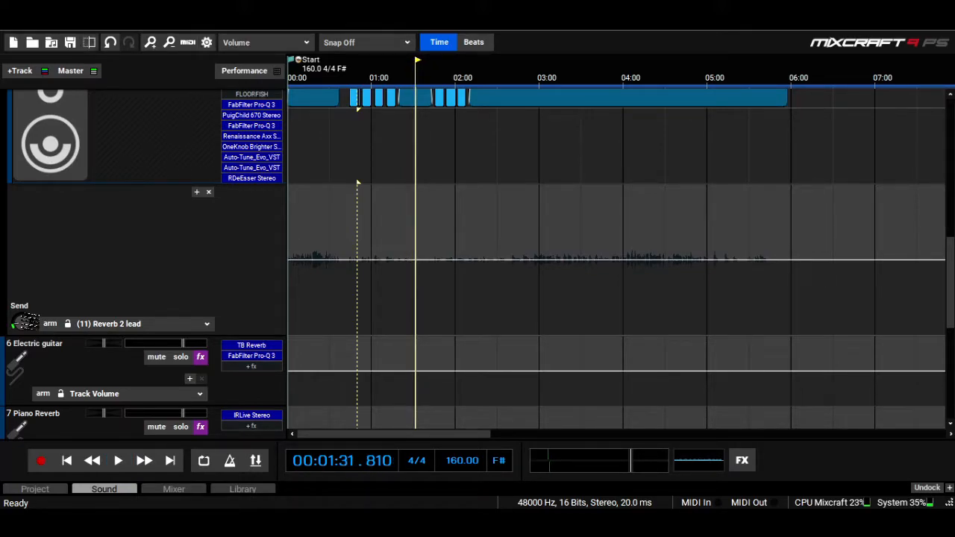
- Hide the Lead's automation lane and make the Lead track slightly taller
scroll(952, 257, up, 2)
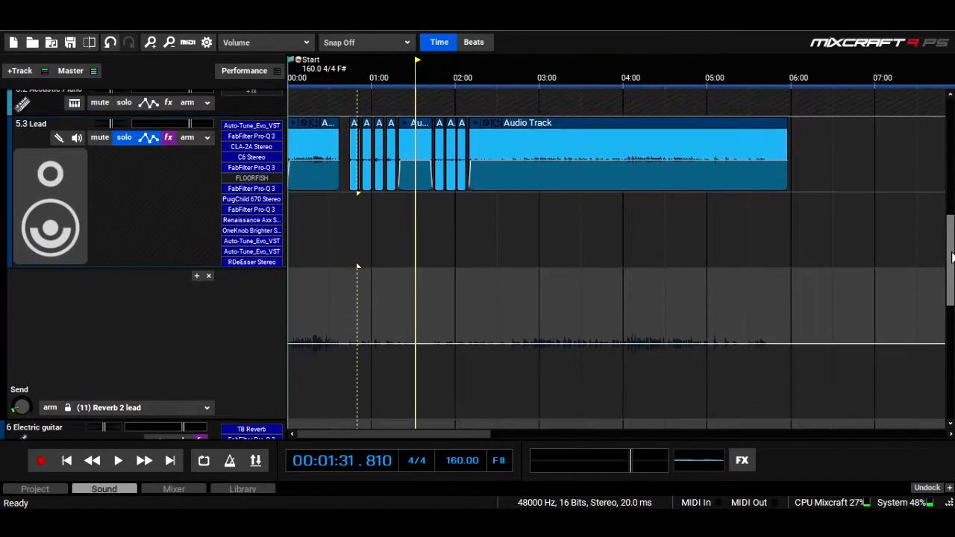
click(149, 141)
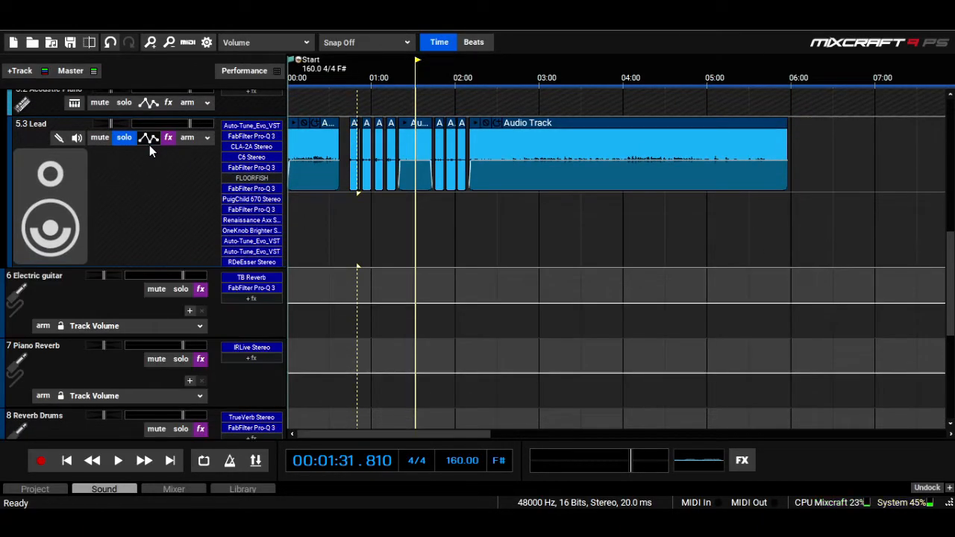
drag(129, 266, 130, 297)
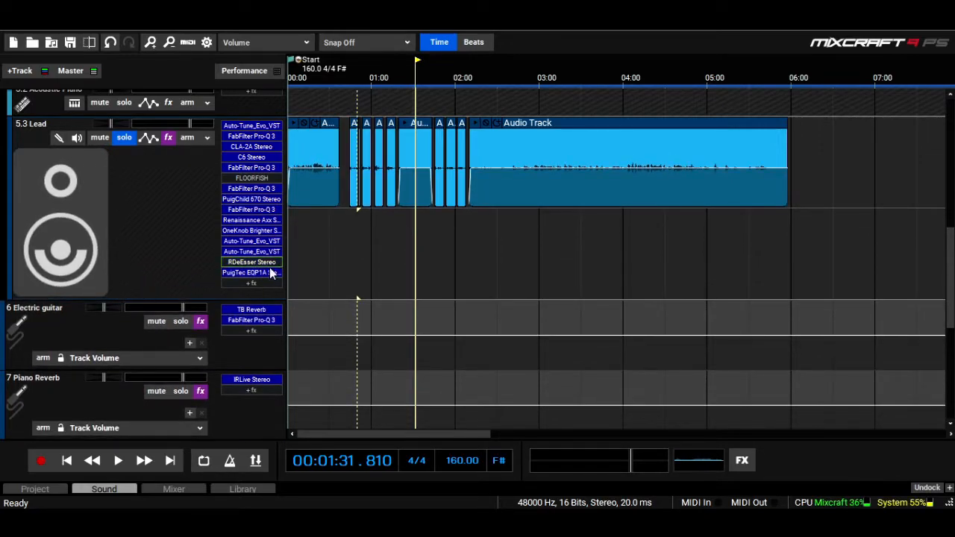
- Save the project and add the H-Delay Stereo effect to the end of the Lead's effect chain
click(251, 284)
text(del)
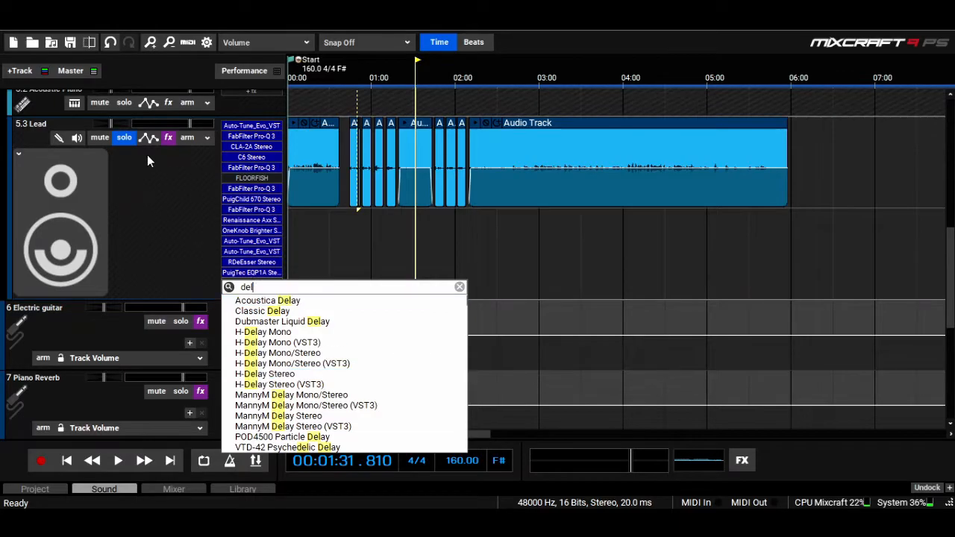
click(76, 45)
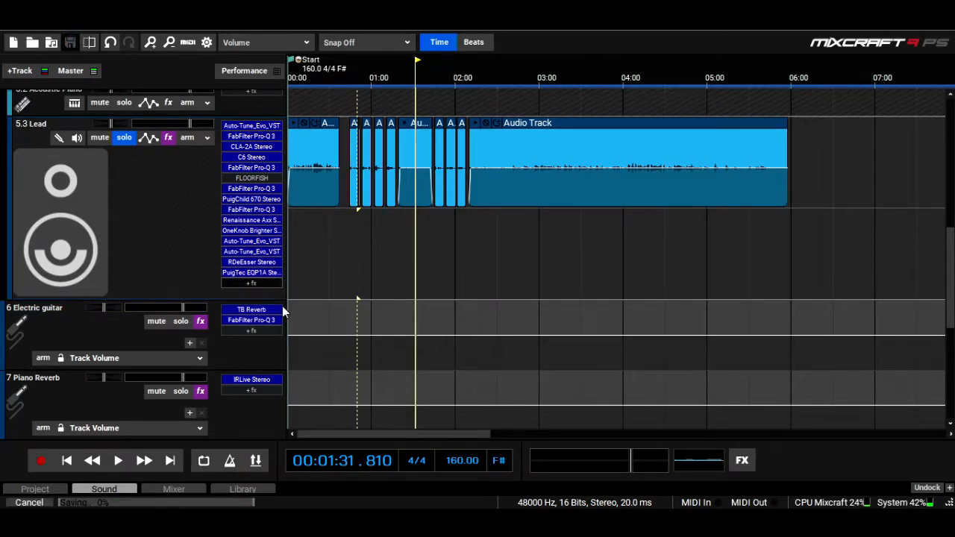
click(268, 285)
text(del)
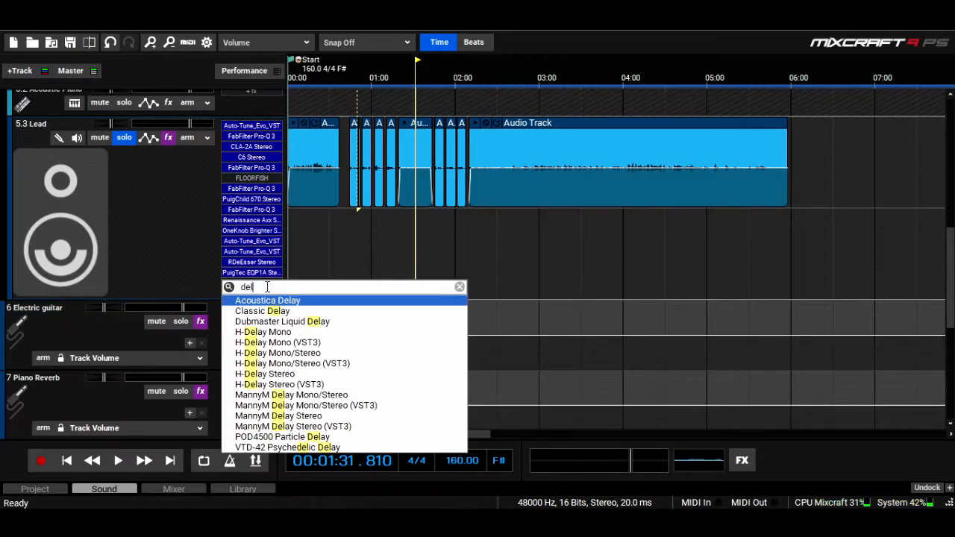
click(306, 378)
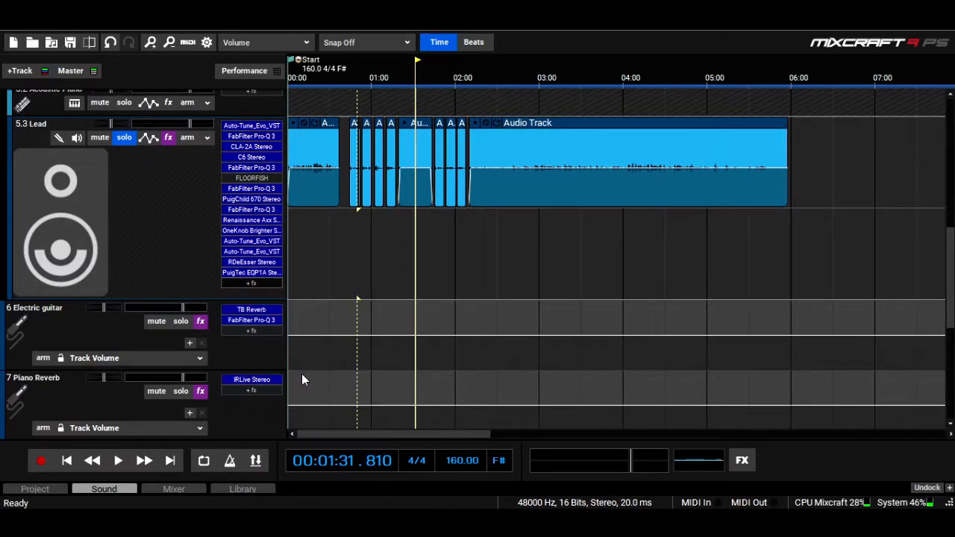
- Load the Slap Delay - Insert factory preset from the Classics group into the Lead's H-Delay
click(678, 122)
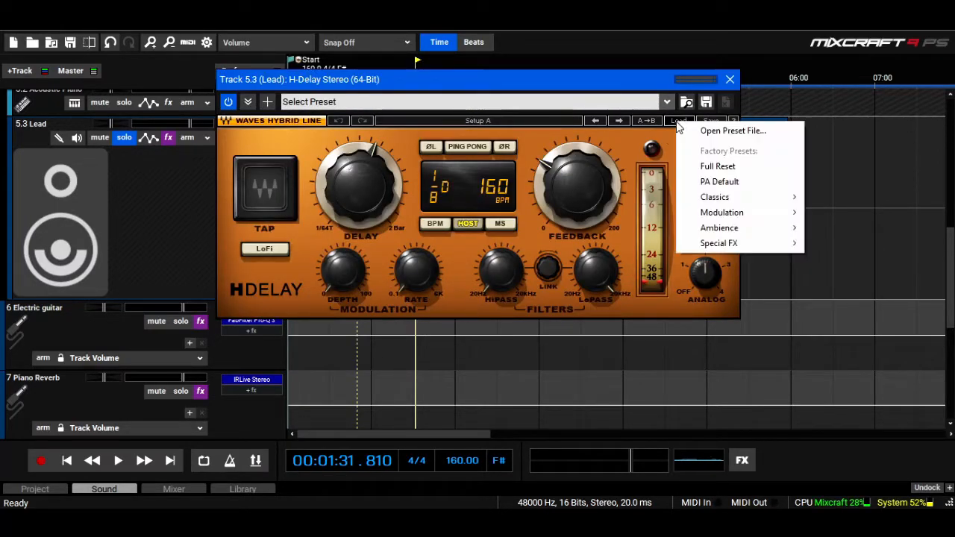
mouse_move(690, 198)
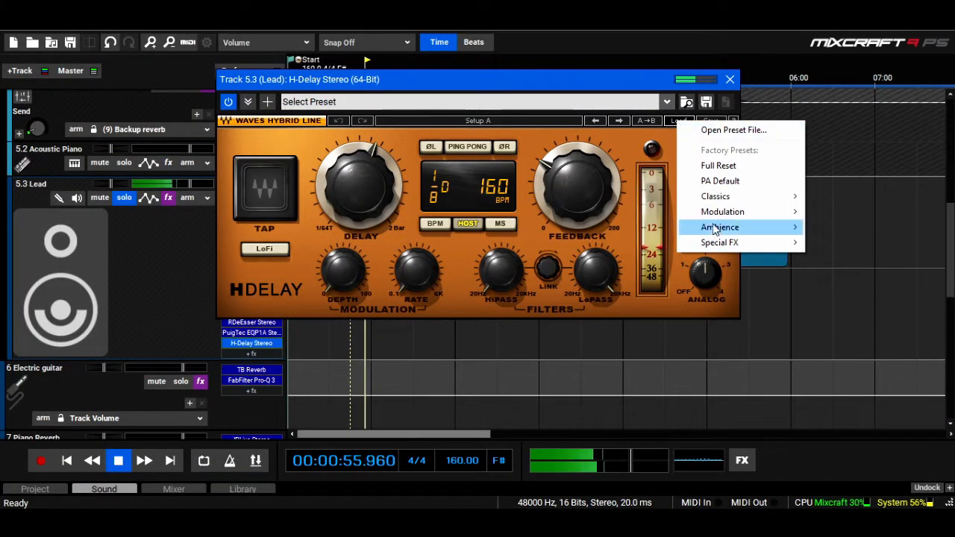
mouse_move(713, 198)
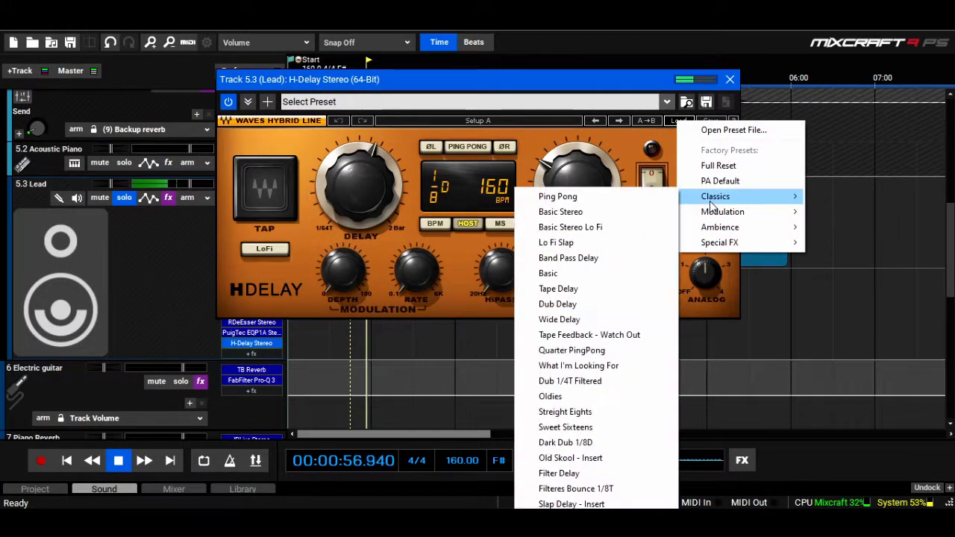
click(575, 503)
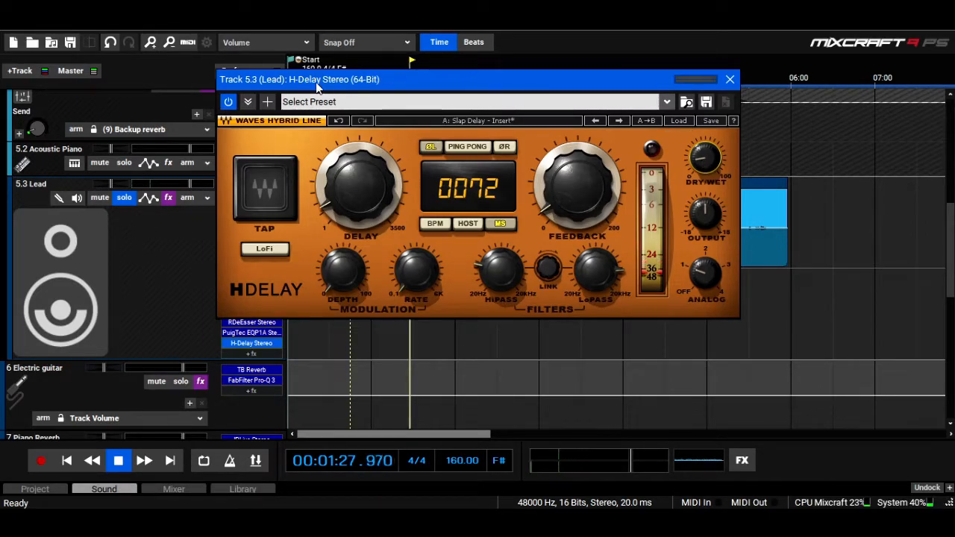
- Compare the Lead with H-Delay bypassed and enabled, replaying it from about 00:47, and close the plug-in
click(229, 101)
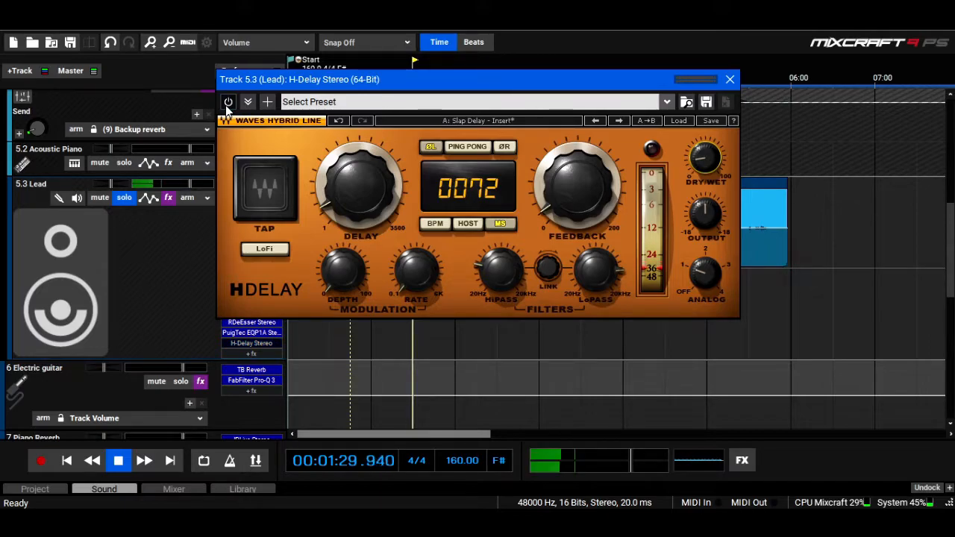
click(344, 64)
drag(363, 82, 358, 123)
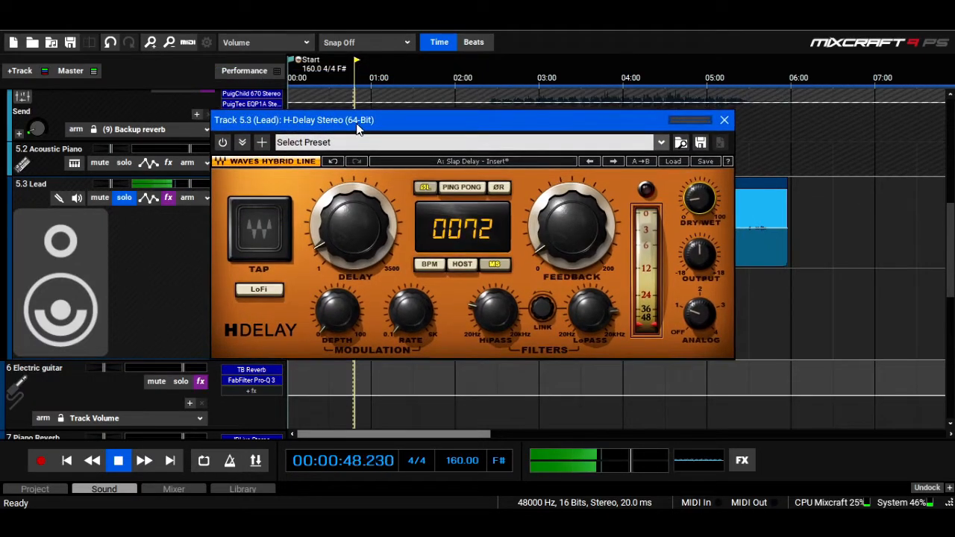
click(227, 145)
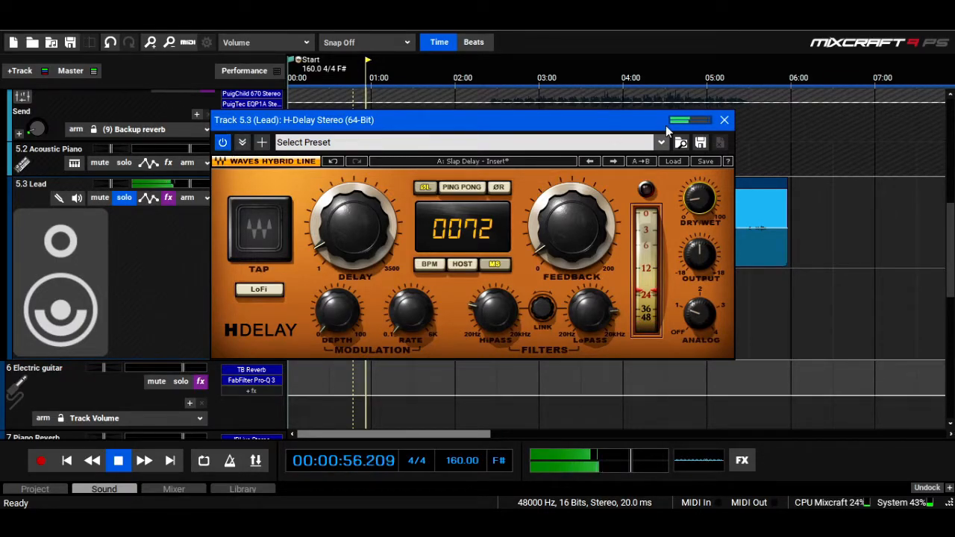
click(723, 122)
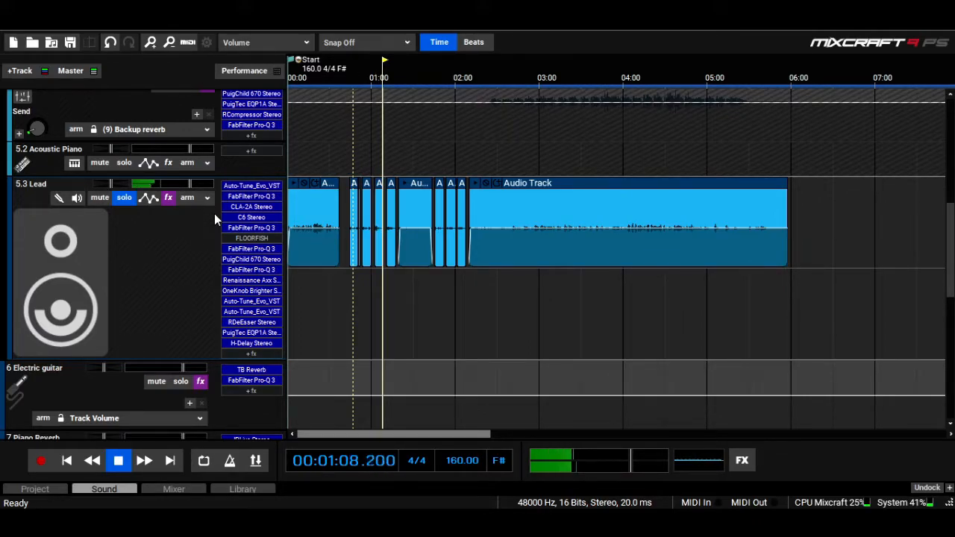
- Take the Lead out of solo and delete the empty Acoustic Piano track
click(124, 196)
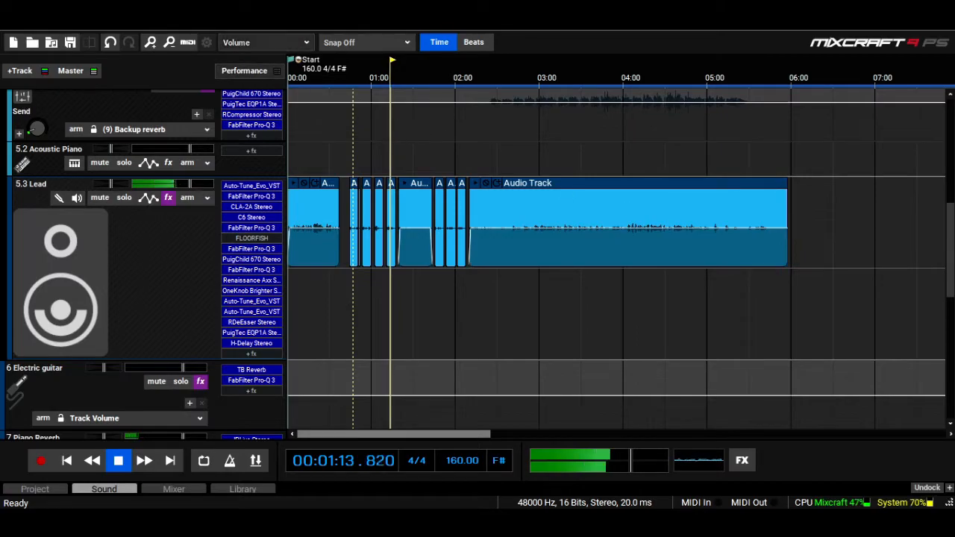
click(171, 42)
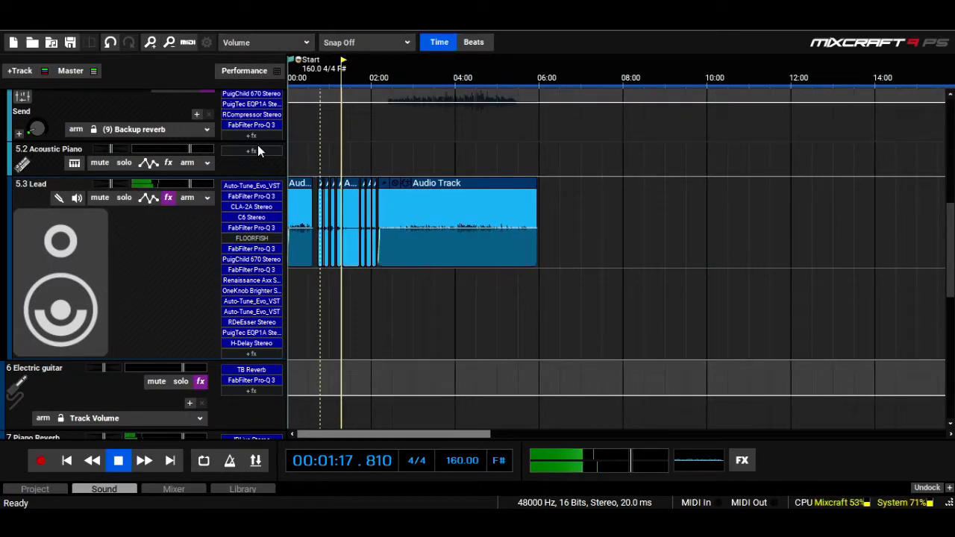
right_click(38, 165)
click(66, 190)
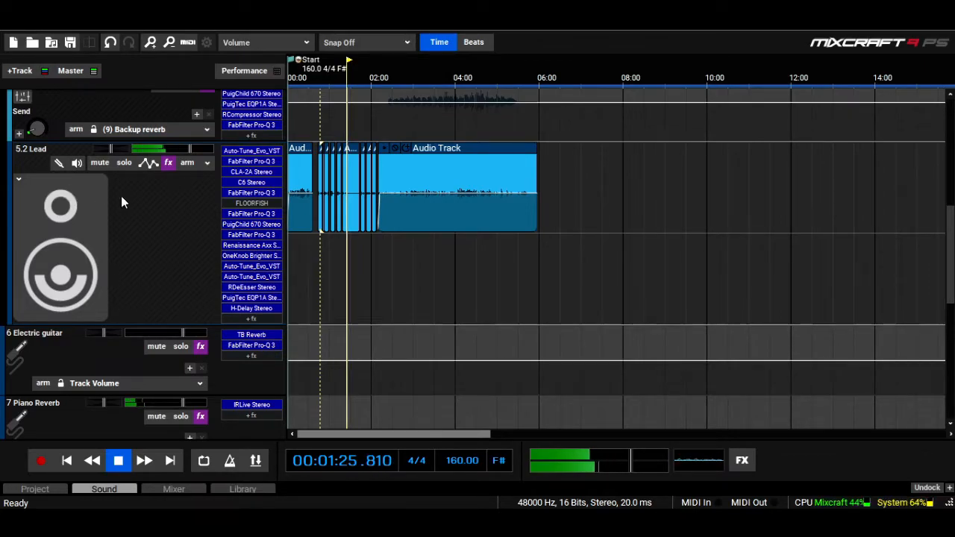
- Play the full mix from about 00:42
key(space)
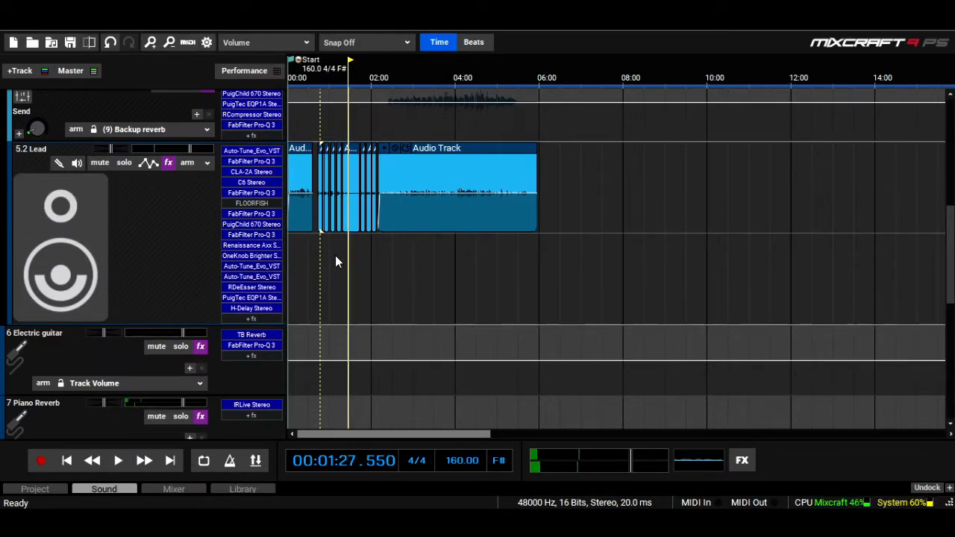
click(317, 248)
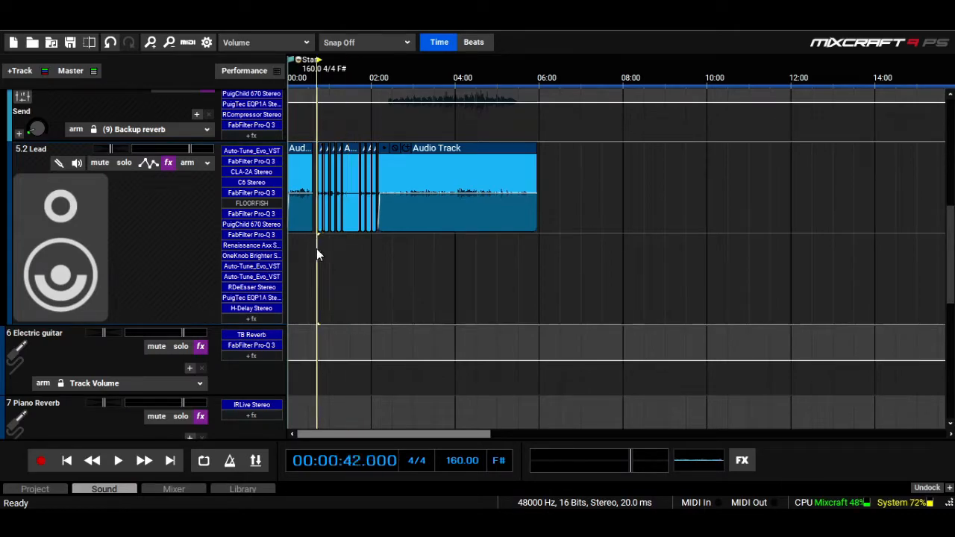
key(space)
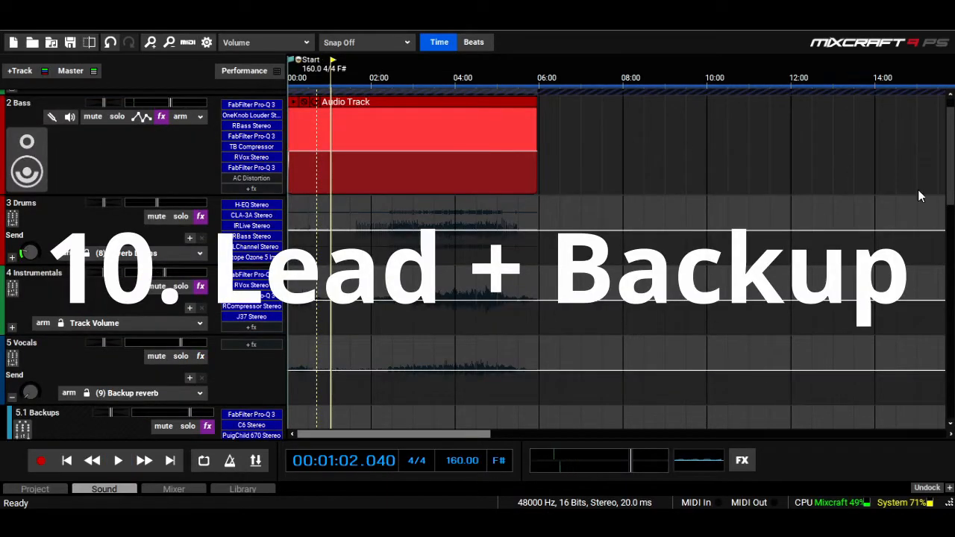
- Solo the Vocals submix and listen to the lead and backups together from about 03:45
drag(950, 175, 950, 232)
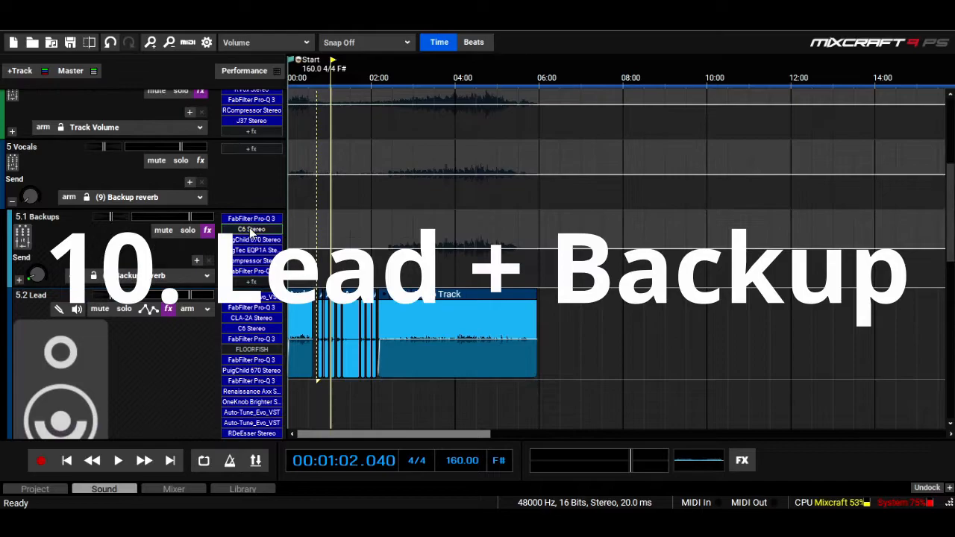
click(180, 160)
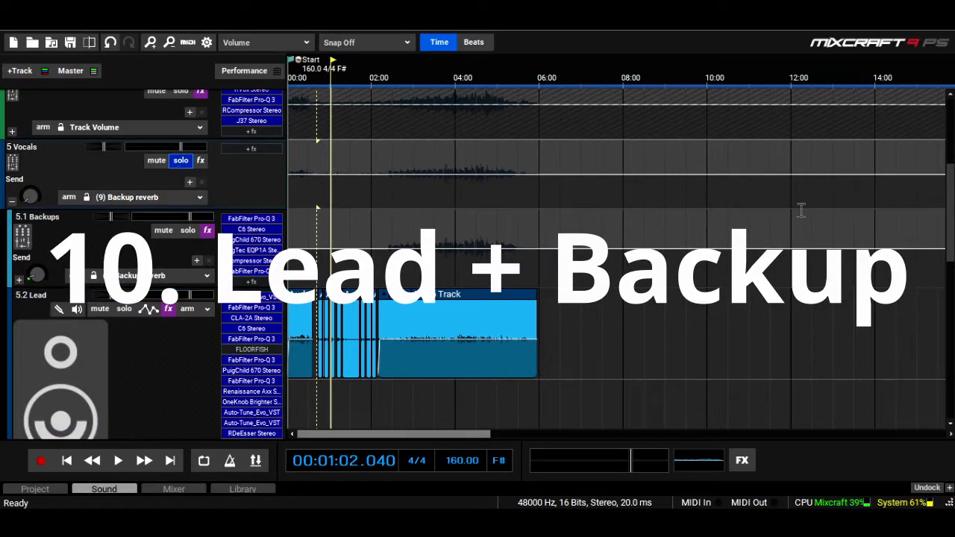
mouse_move(951, 230)
mouse_down()
mouse_move(951, 252)
mouse_move(952, 244)
mouse_up()
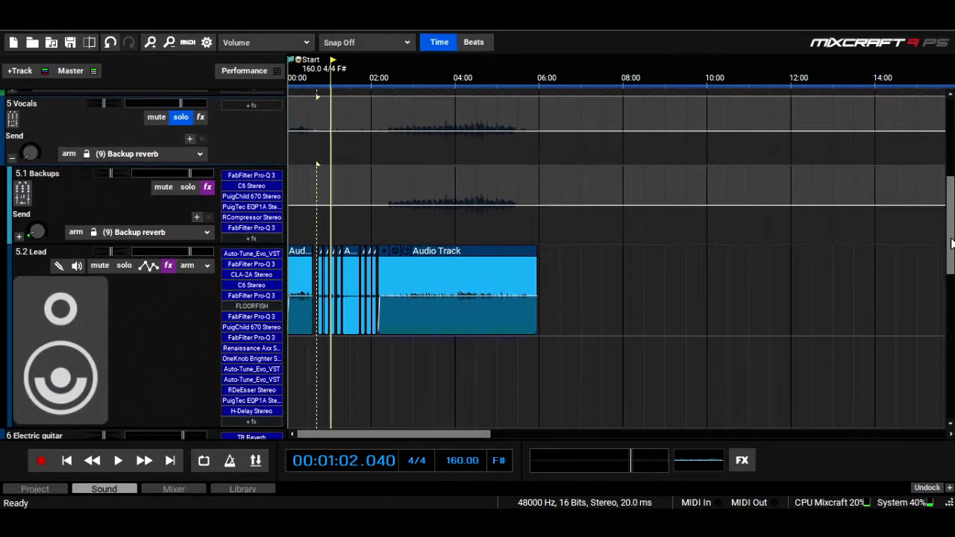
click(444, 72)
key(space)
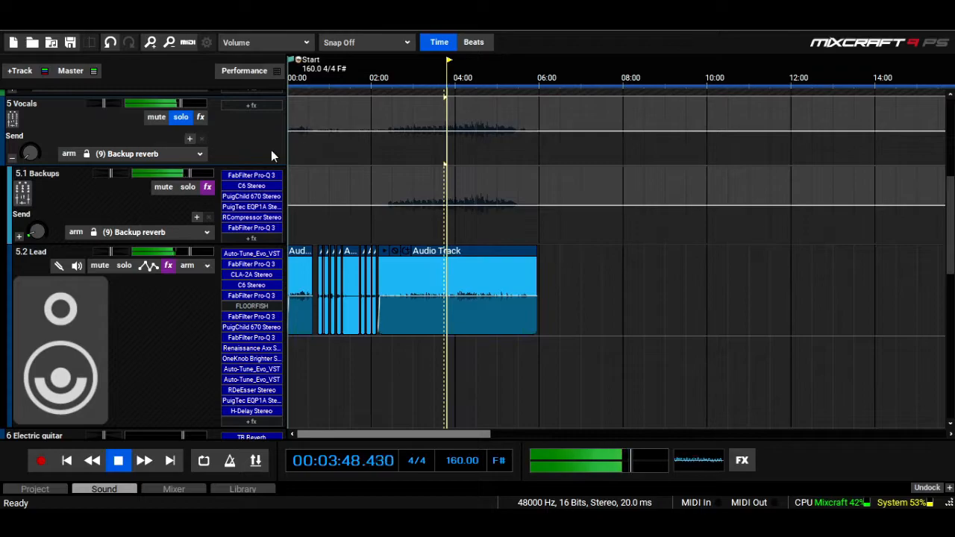
key(space)
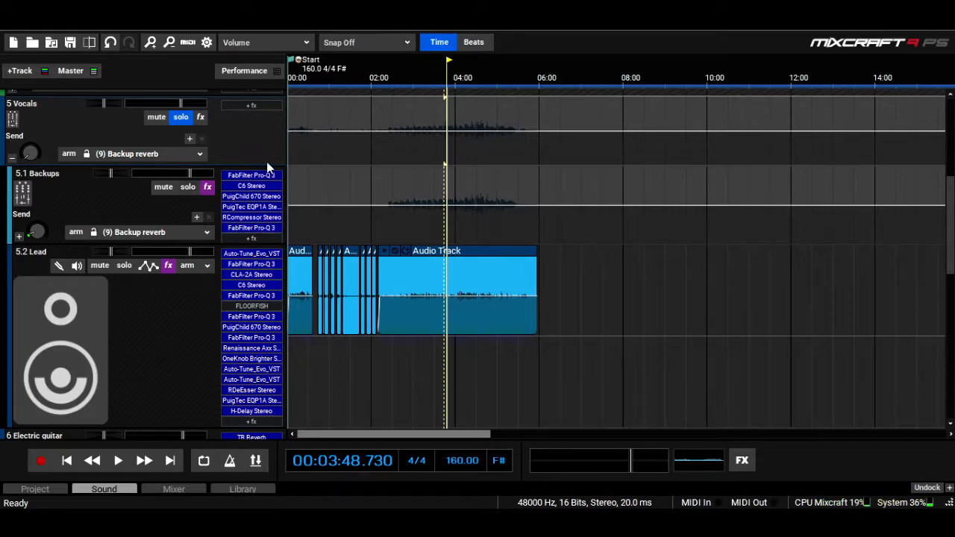
- Open the Backups effect list, enlarge it to show every effect, and inspect the first FabFilter Pro-Q 3
click(209, 188)
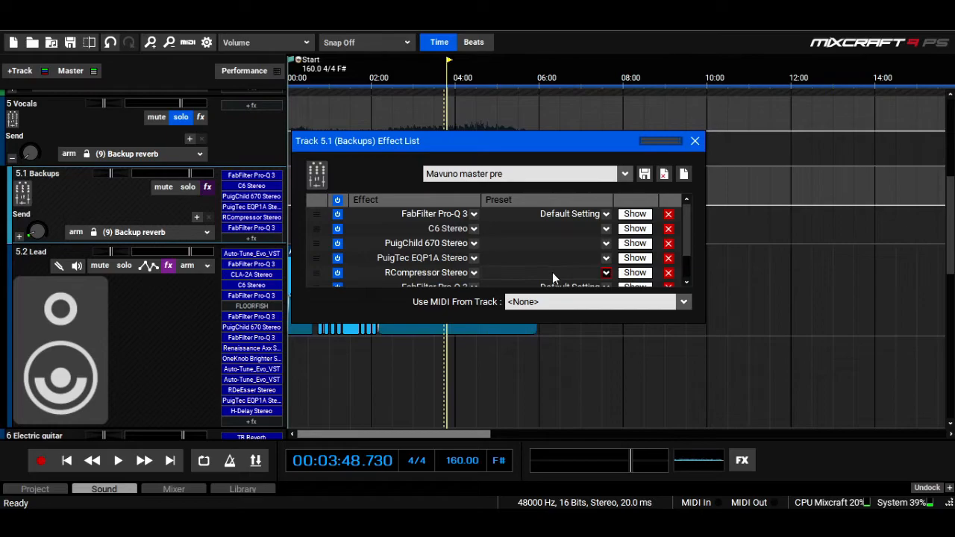
drag(514, 323, 524, 407)
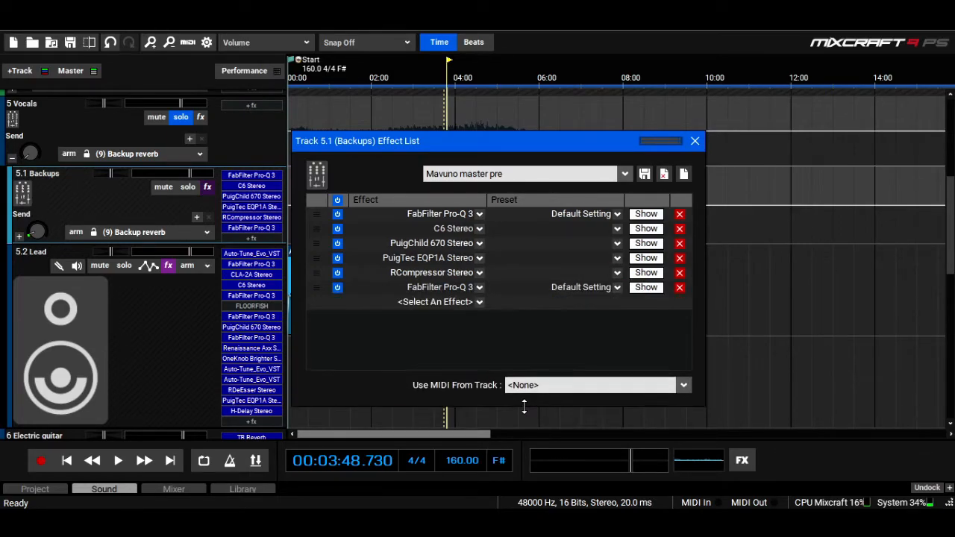
click(649, 214)
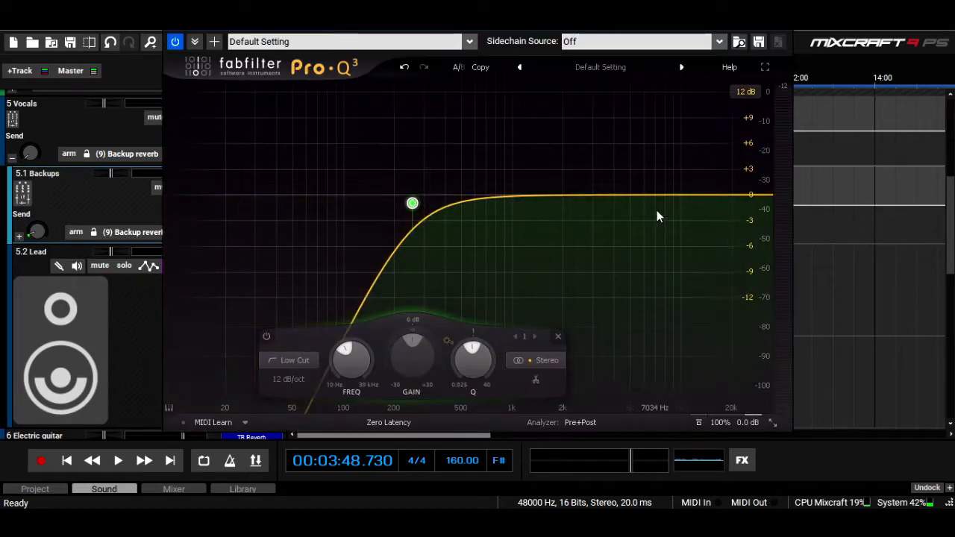
click(784, 30)
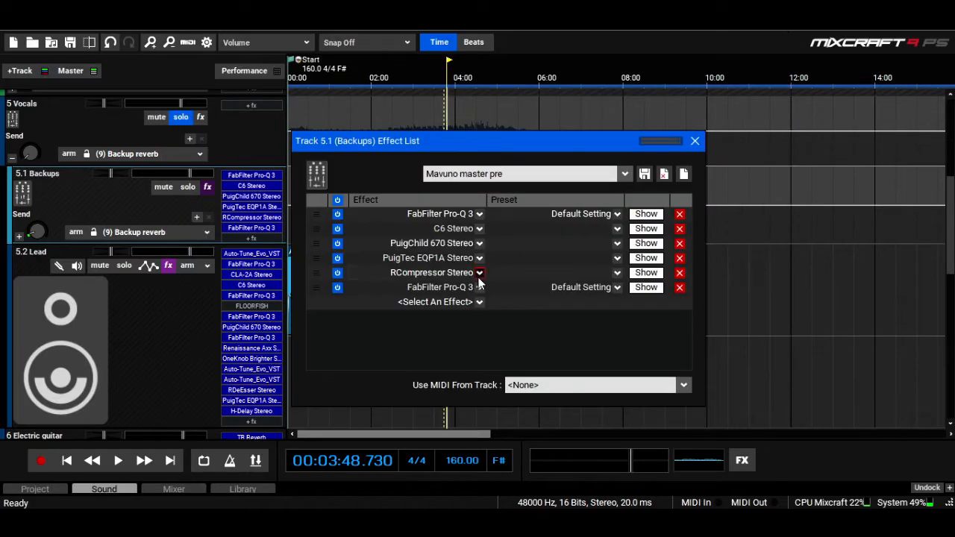
- Add another FabFilter Pro-Q 3 to the Backups effect chain and move it to the first slot
click(467, 303)
text(f)
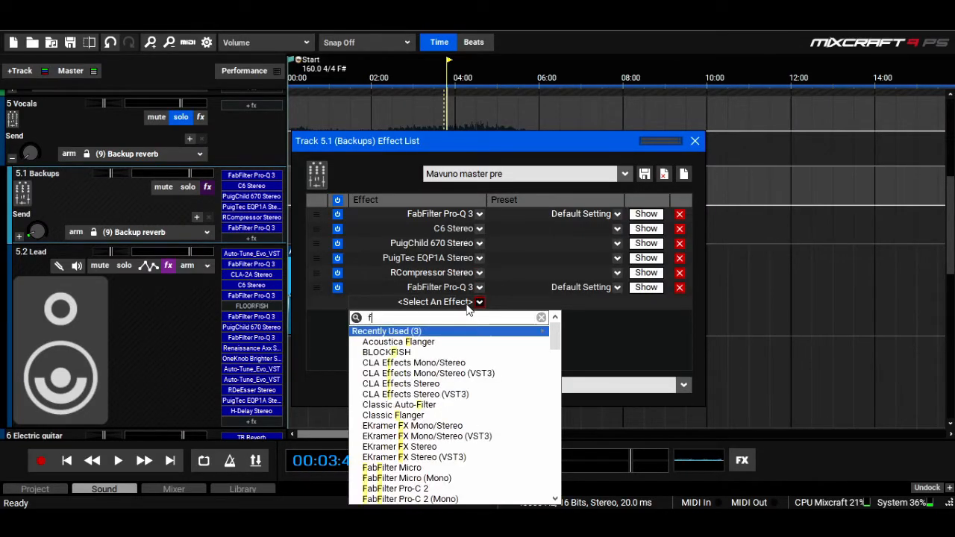
text(aid)
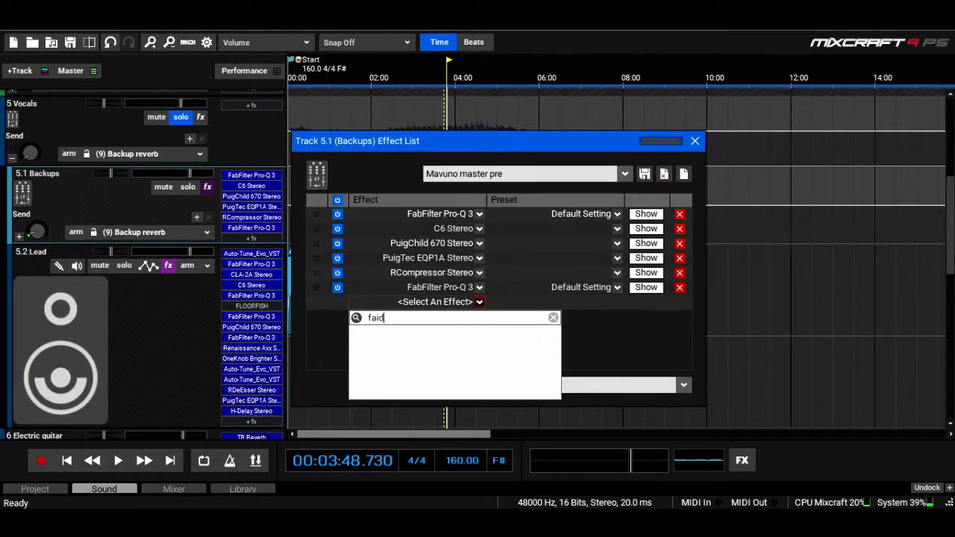
key(BackSpace)
key(BackSpace)
key(BackSpace)
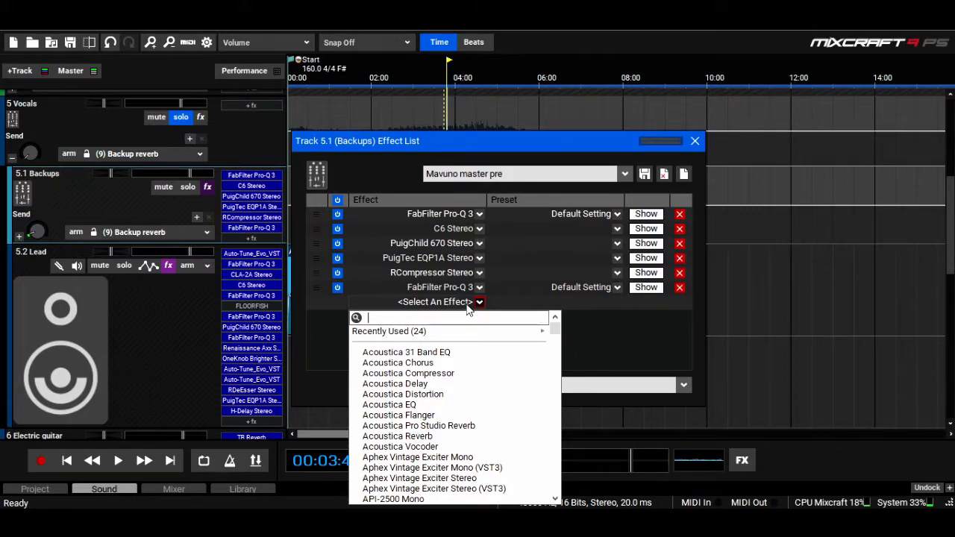
text(fabfil)
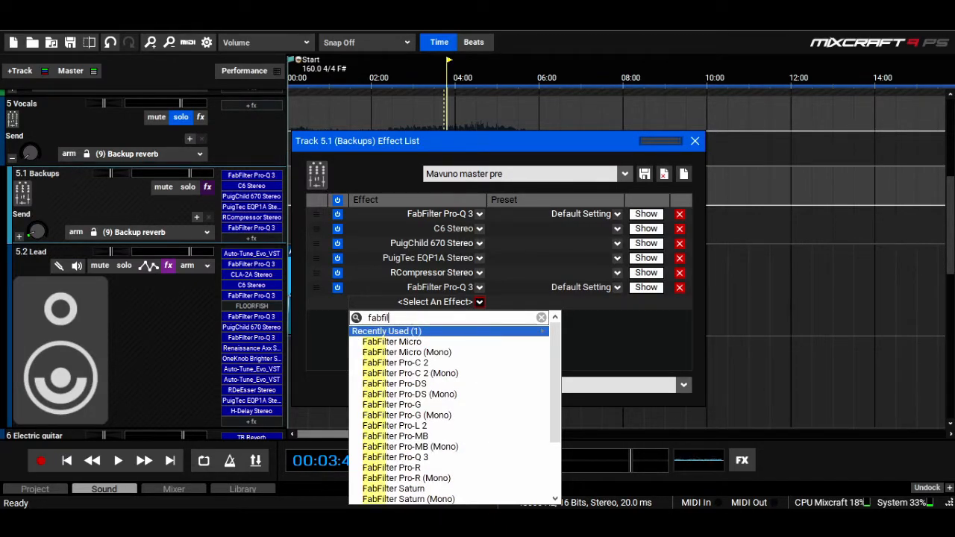
click(462, 457)
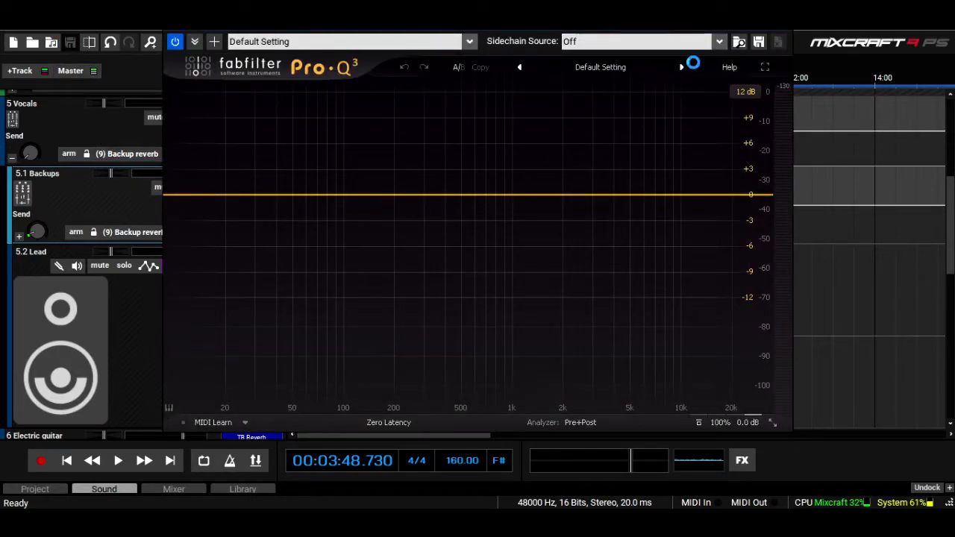
drag(688, 23, 693, 357)
drag(318, 302, 334, 226)
drag(715, 356, 754, 33)
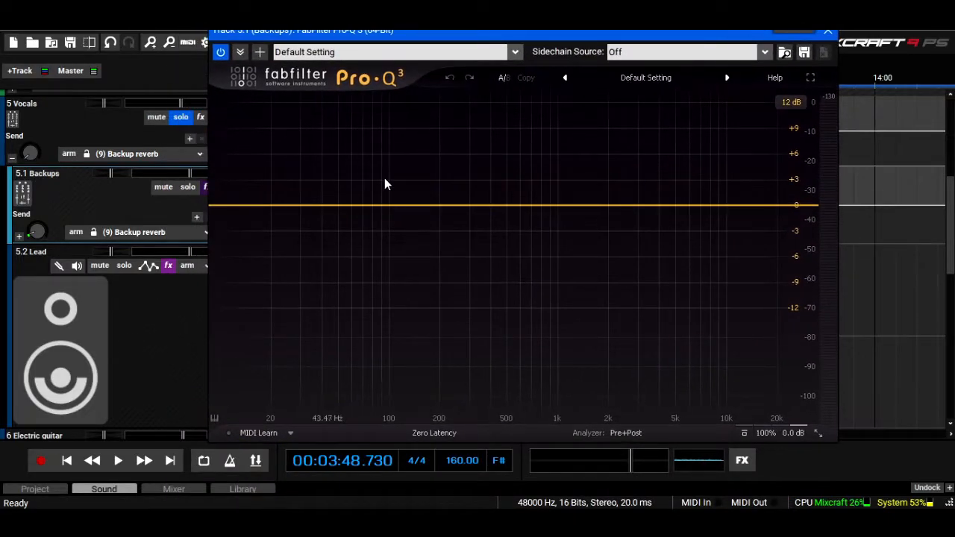
- Create a high shelf band at about 12.7 Hz, make it dynamic, and extend its downward range to about 4.5 dB
click(233, 207)
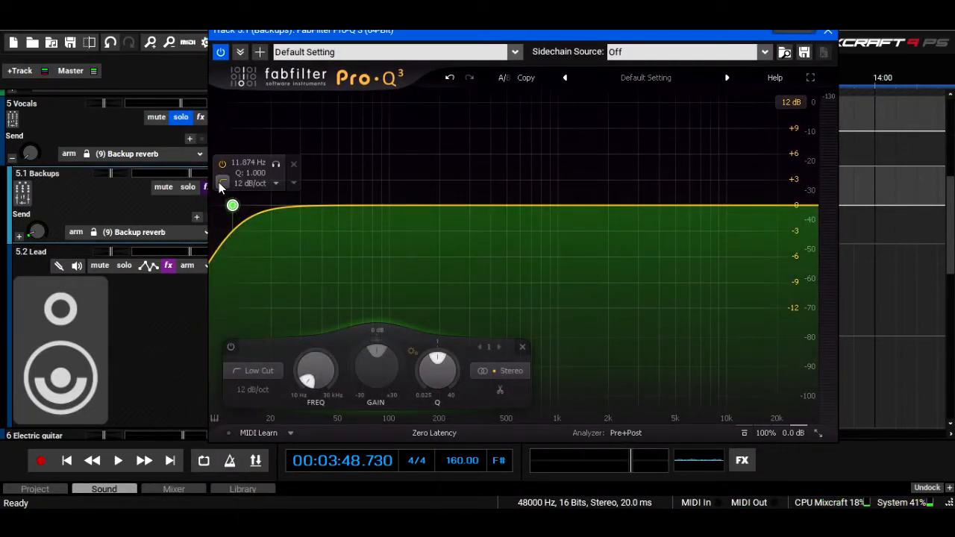
click(221, 184)
click(275, 205)
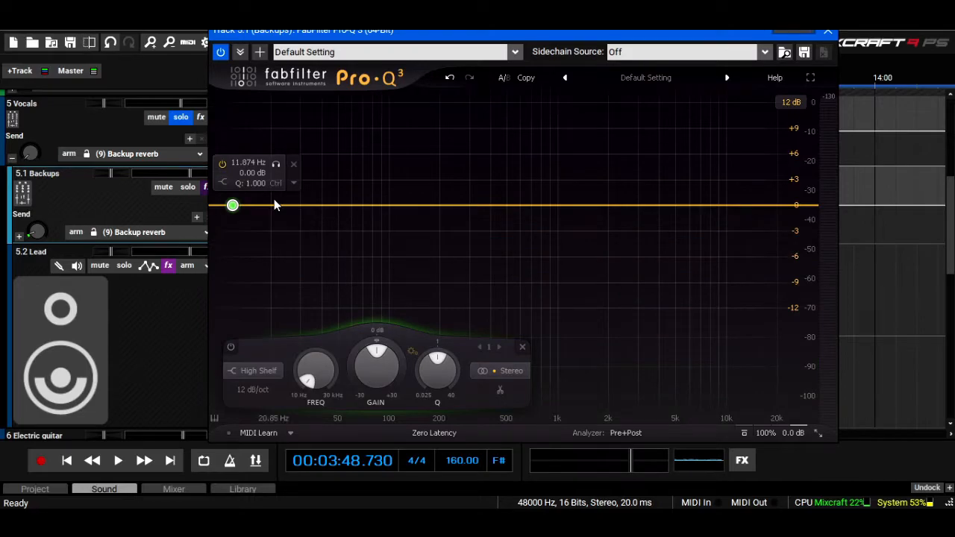
mouse_move(233, 205)
mouse_down()
mouse_move(235, 217)
mouse_move(238, 209)
mouse_up()
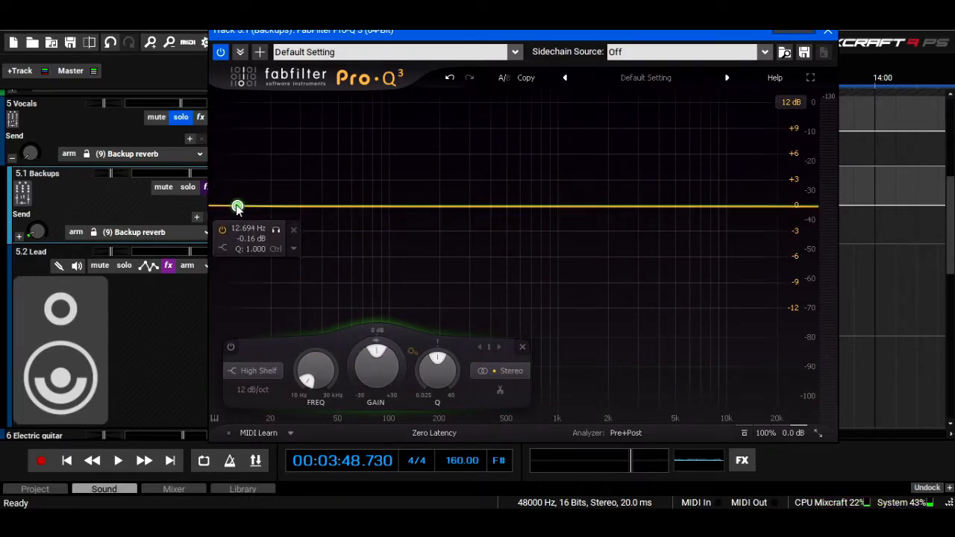
click(294, 254)
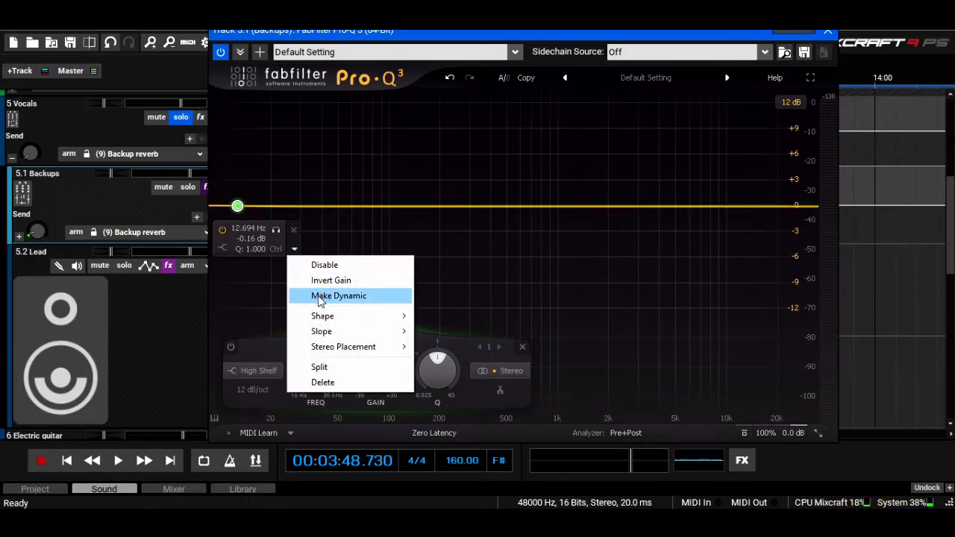
click(321, 295)
drag(238, 218, 235, 248)
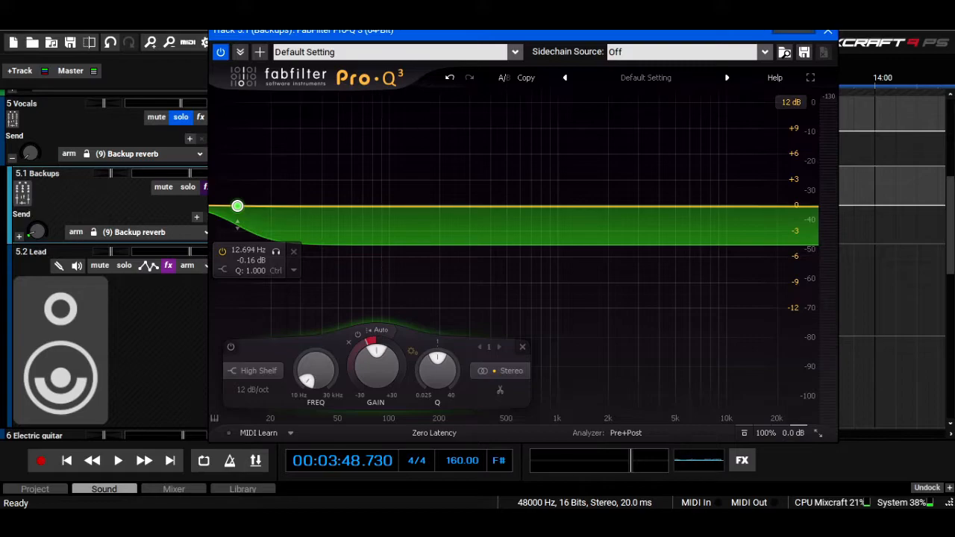
- Set the Backups equalizer's sidechain source to the dry signal of the Lead track
click(769, 53)
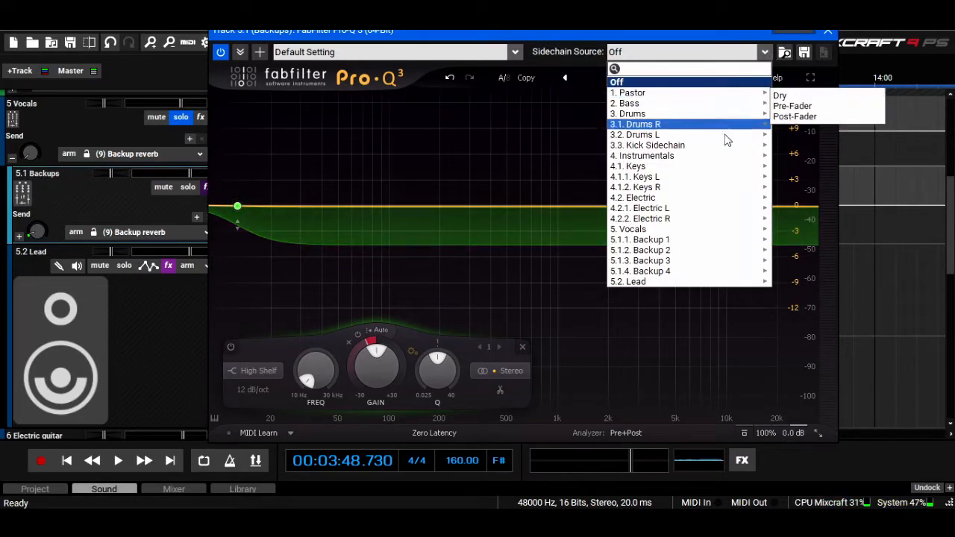
mouse_move(716, 151)
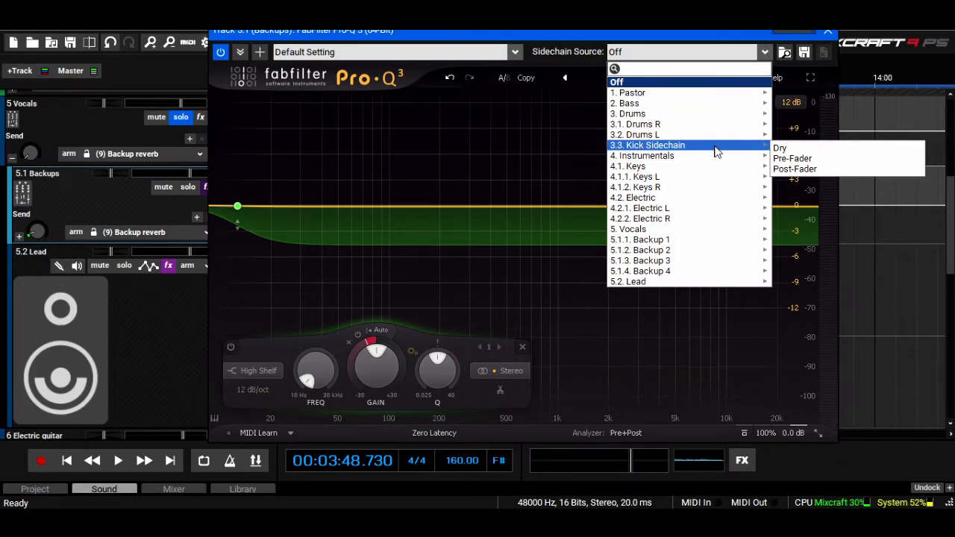
mouse_move(727, 276)
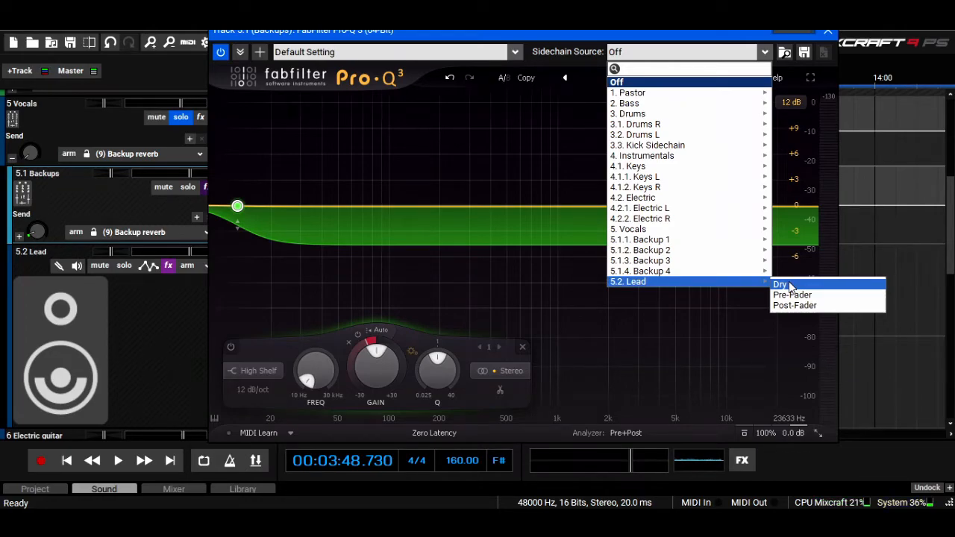
click(789, 285)
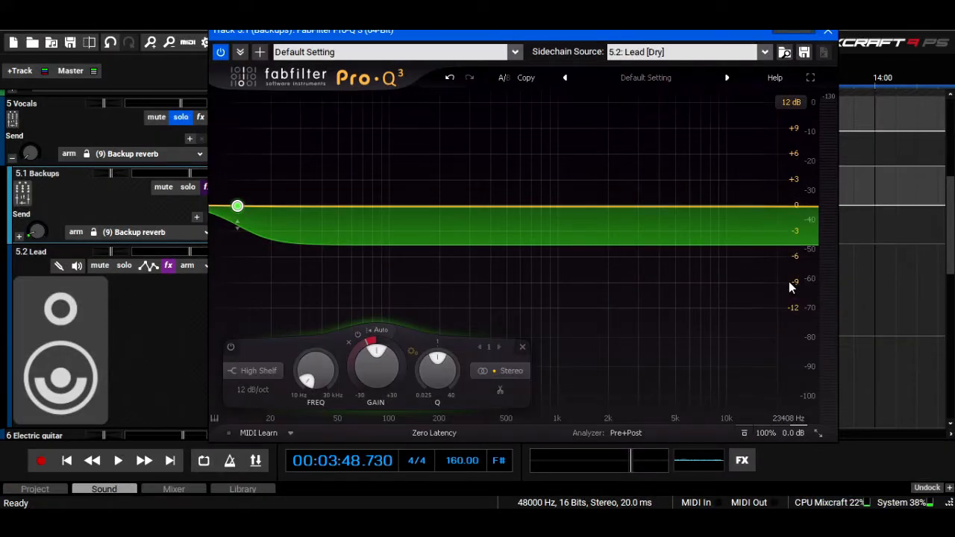
- During playback, trigger the dynamic shelf from the external sidechain with a manual threshold of -37.8 dB, then close the equalizer and effect list
drag(550, 38, 500, 235)
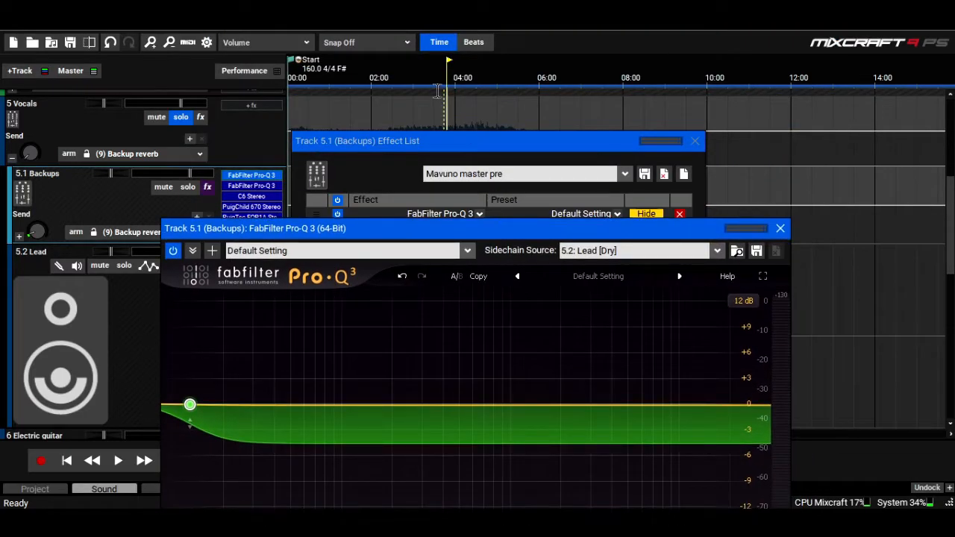
key(space)
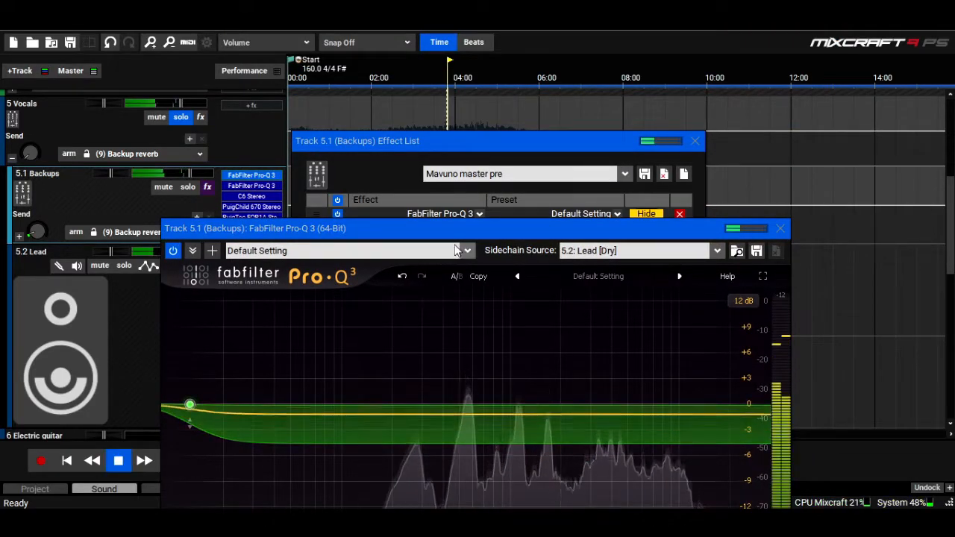
drag(455, 223, 457, 28)
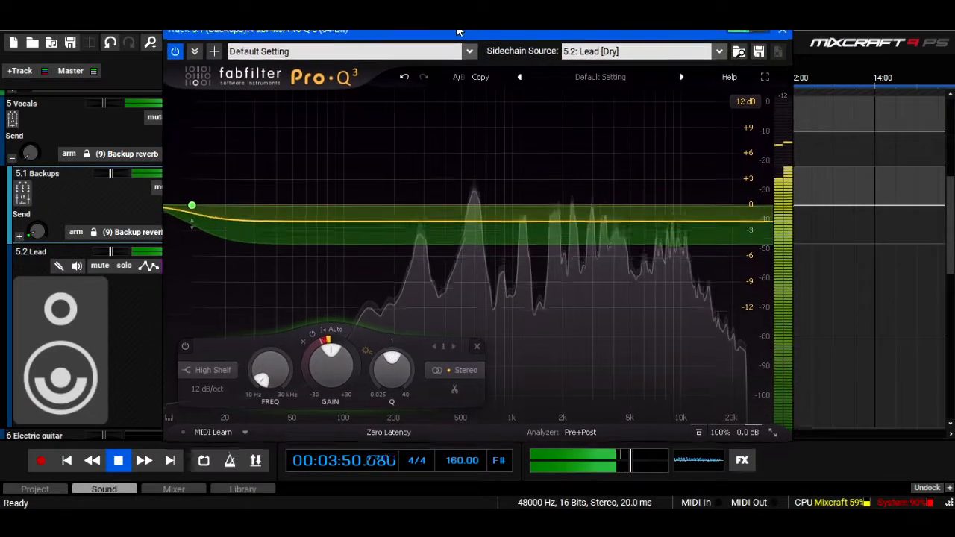
click(338, 329)
click(361, 343)
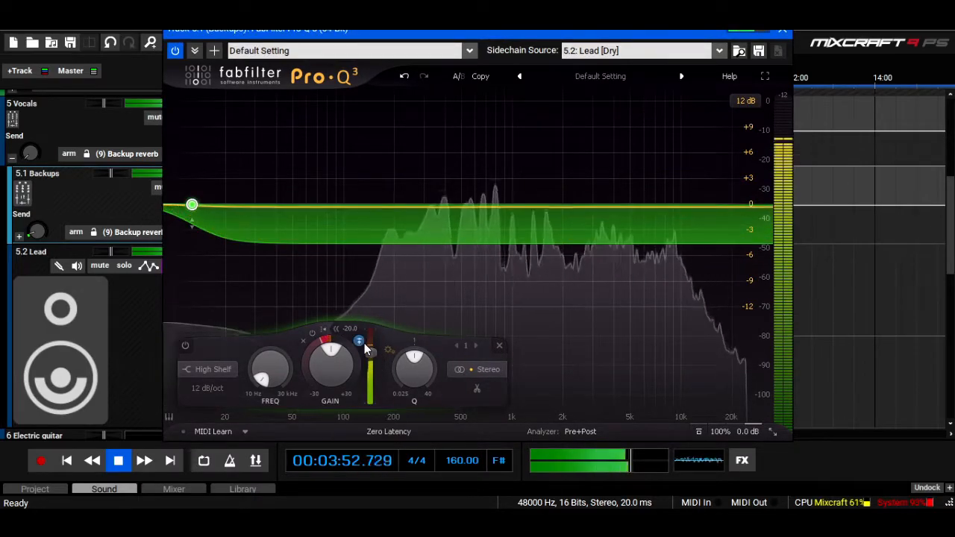
drag(374, 359, 374, 384)
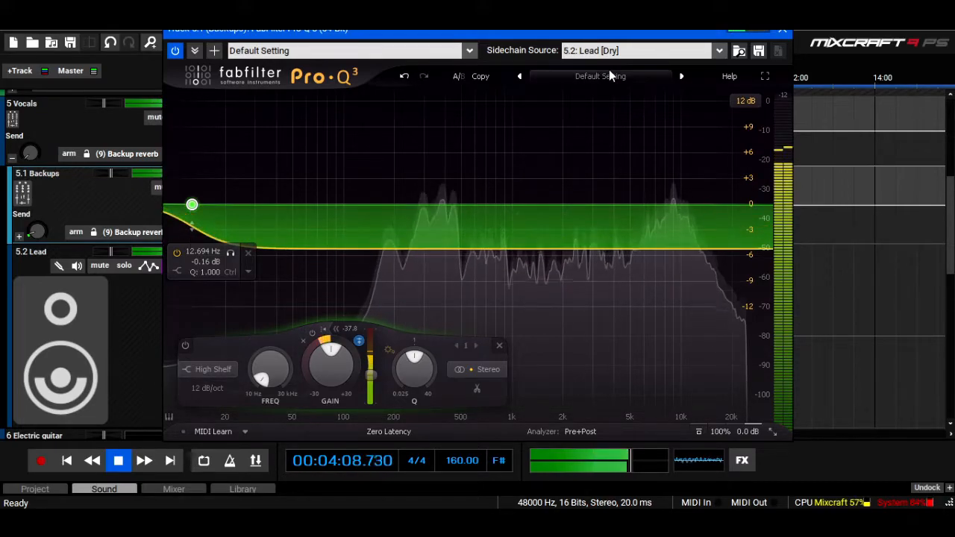
click(783, 30)
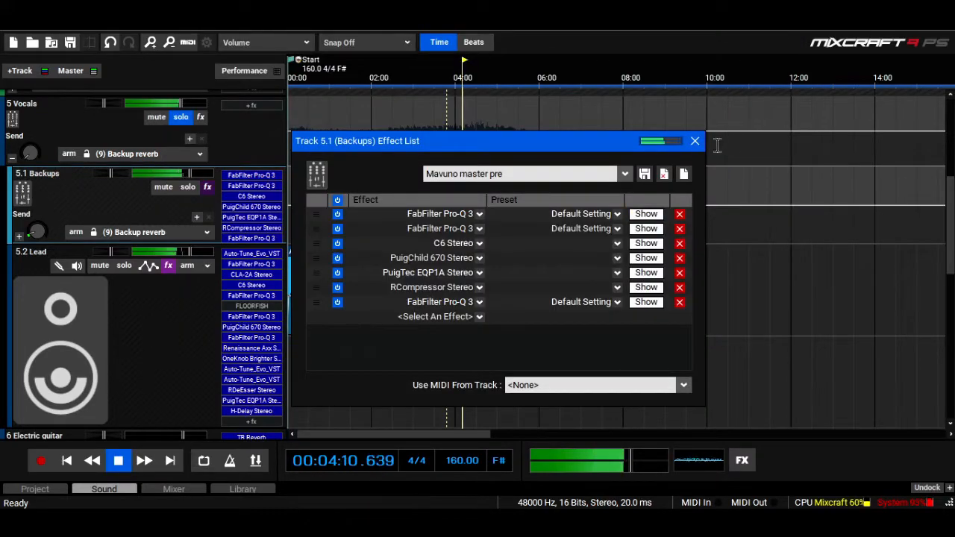
click(694, 141)
- Play the song from 03:45 and solo the Backup reverb track
mouse_move(951, 241)
mouse_down()
mouse_move(952, 273)
mouse_move(952, 244)
mouse_up()
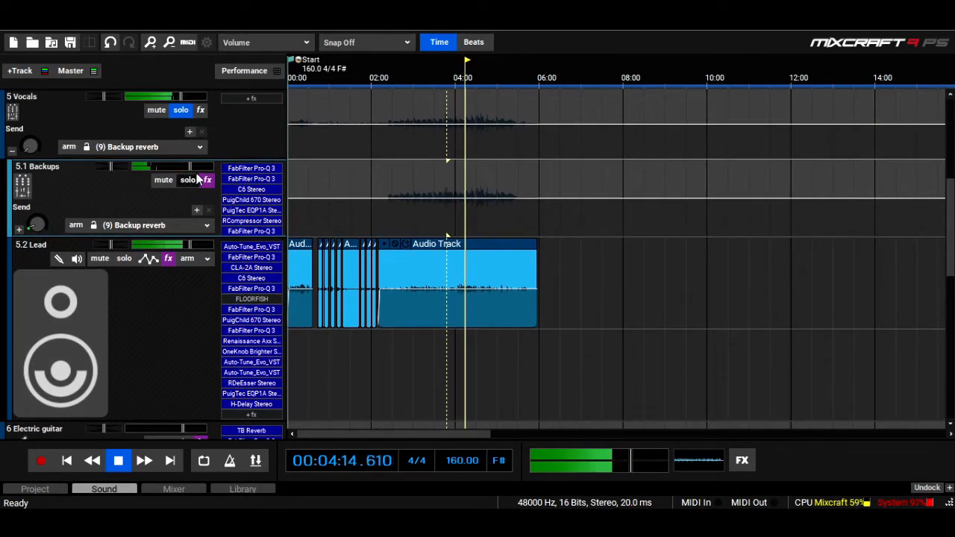
mouse_move(191, 167)
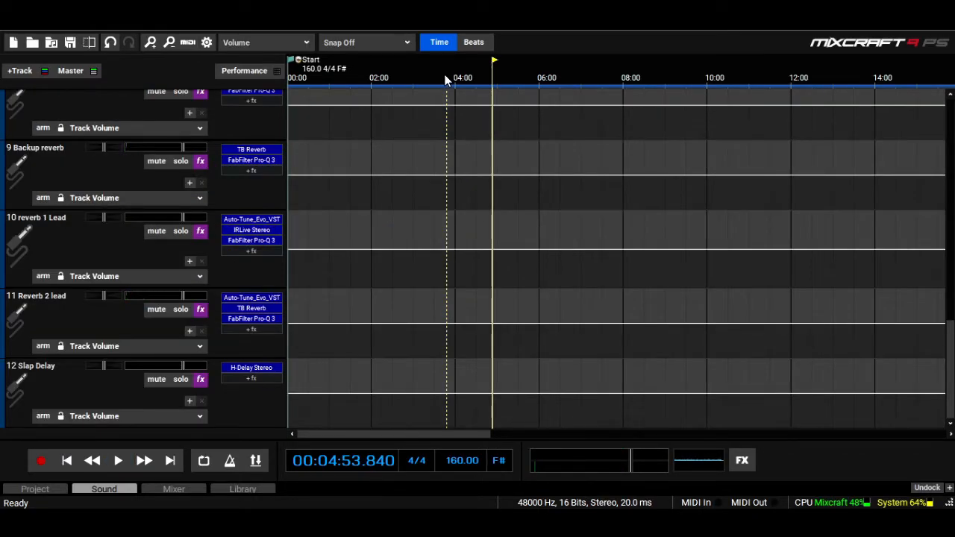
click(446, 80)
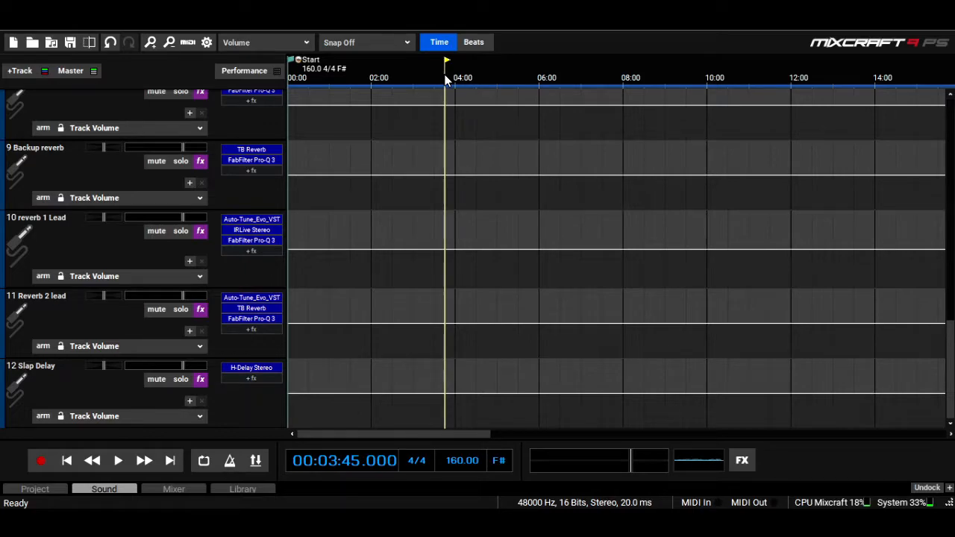
key(space)
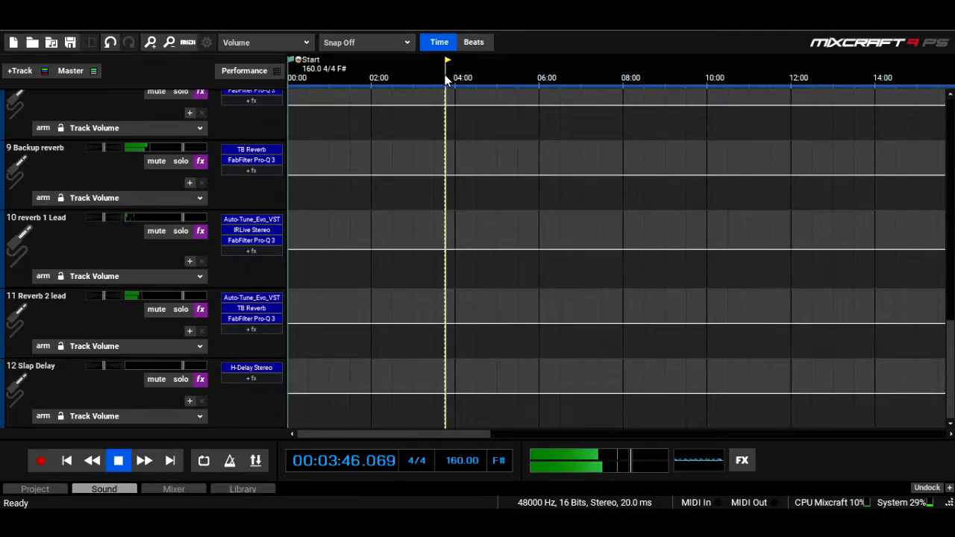
click(182, 164)
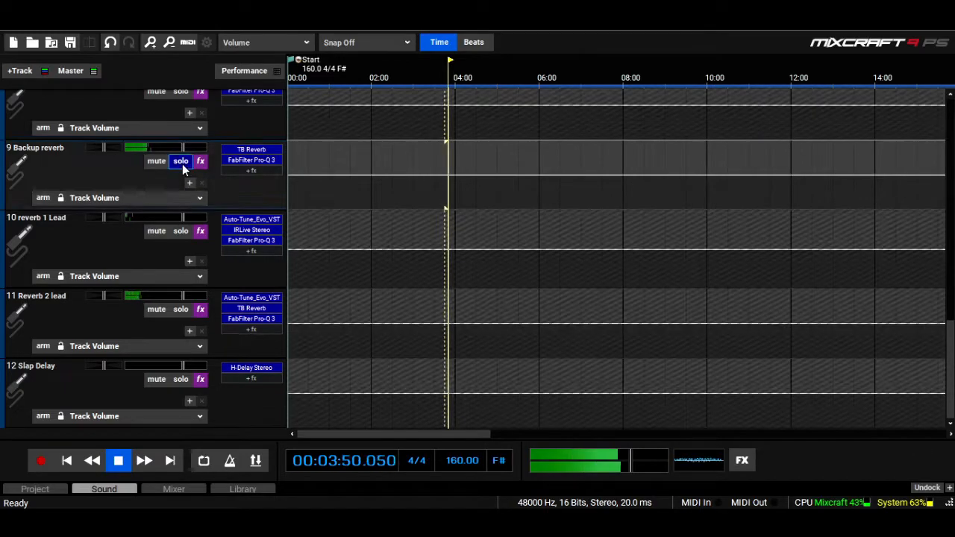
- Add a FabFilter Pro-Q 3 to the Backup reverb track and move it ahead of TB Reverb as the first effect
click(240, 171)
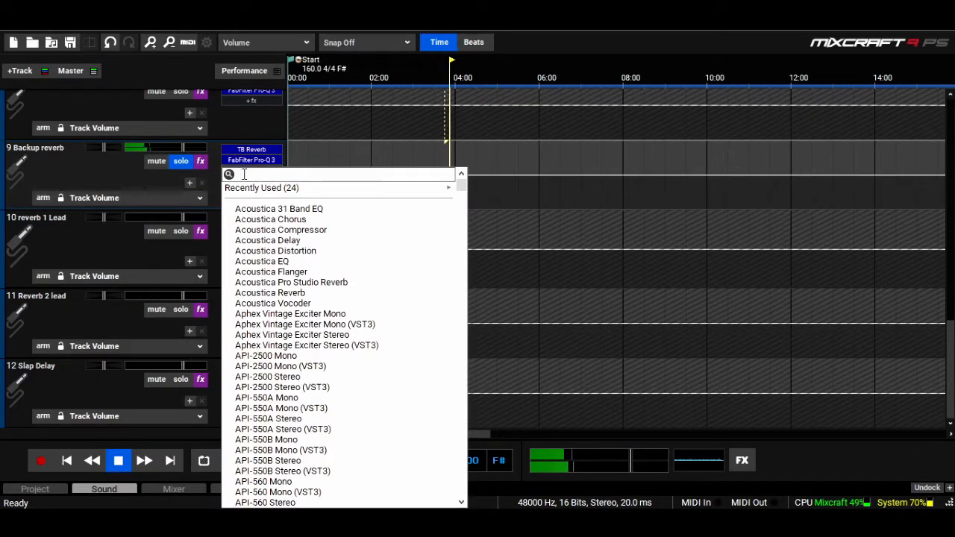
text(fab)
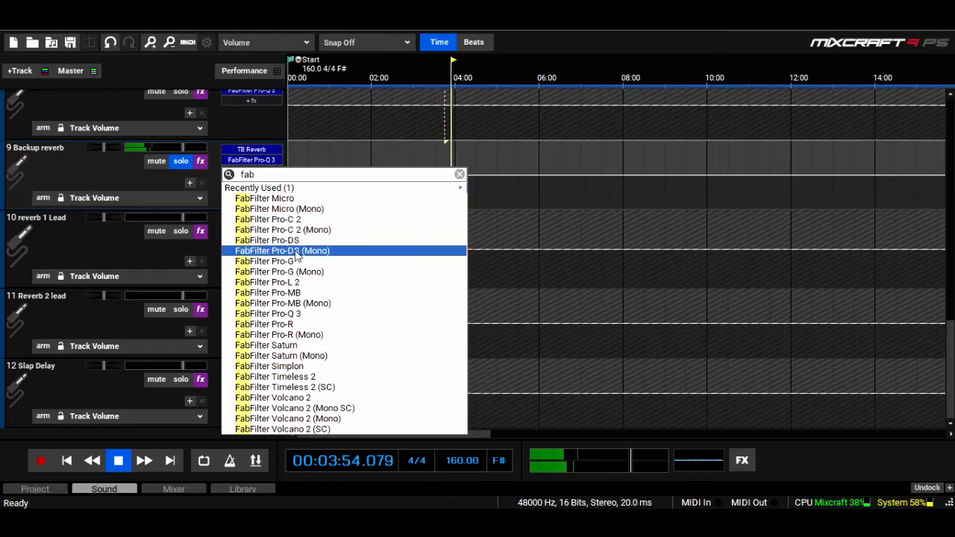
click(290, 314)
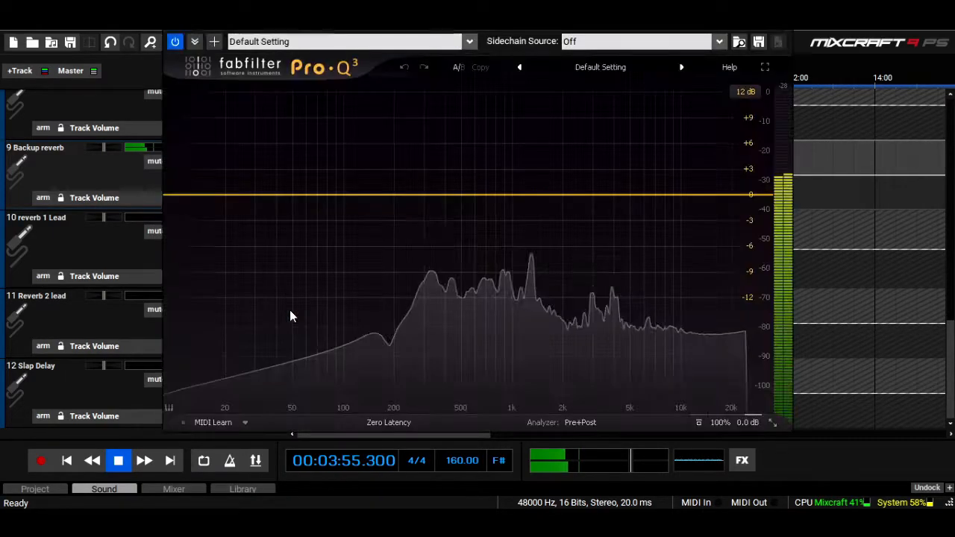
drag(347, 17, 462, 58)
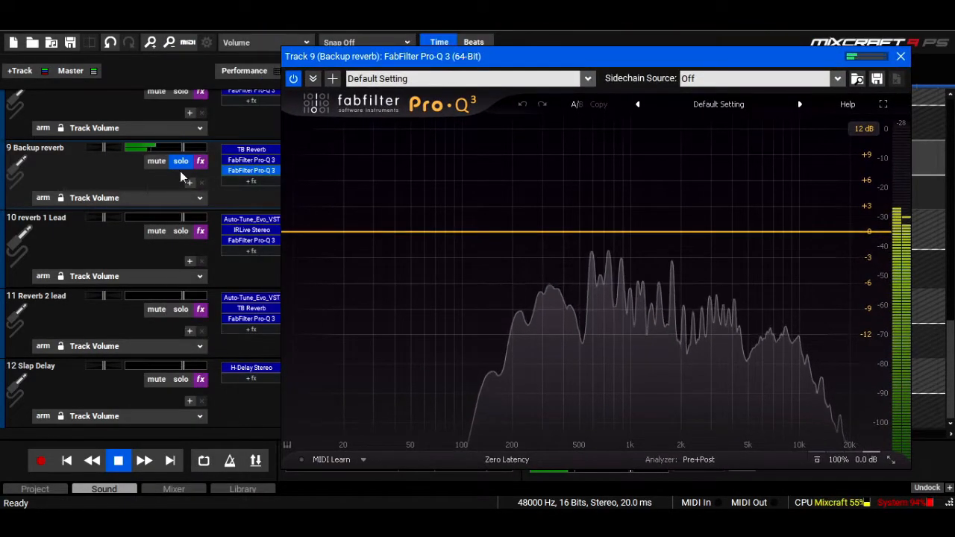
click(201, 162)
drag(316, 435, 315, 407)
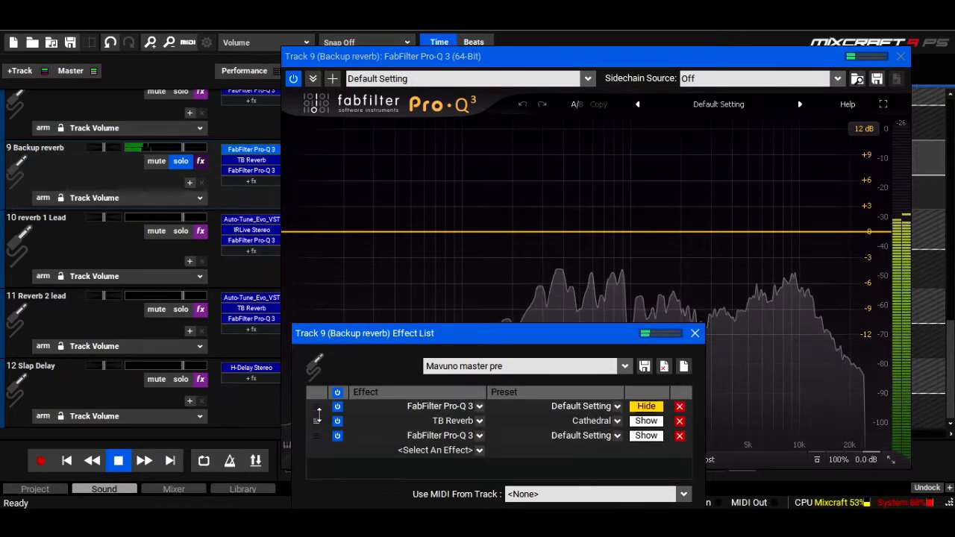
click(695, 333)
- Create a dynamic high shelf band at about 10.3 Hz on the Backup reverb equalizer, with a downward range of about 17 dB
click(295, 232)
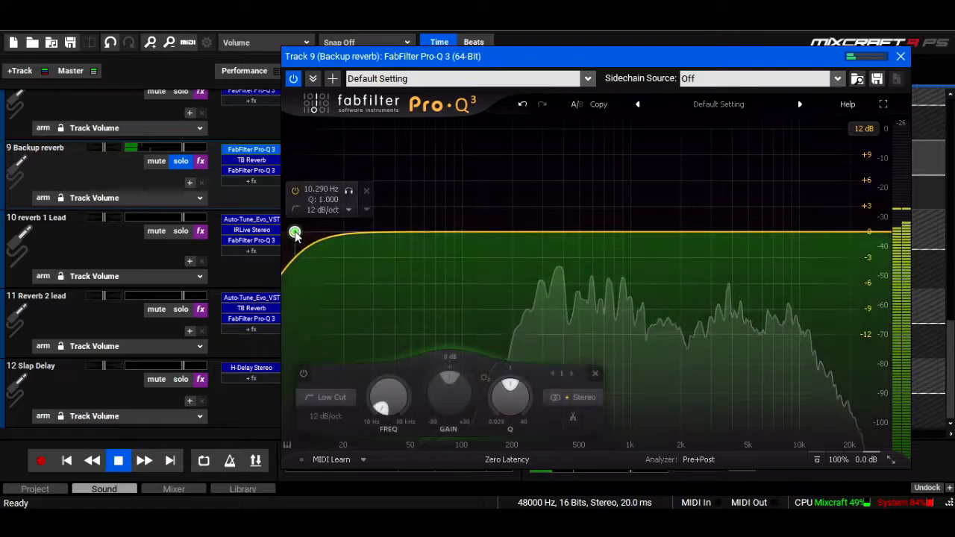
click(337, 223)
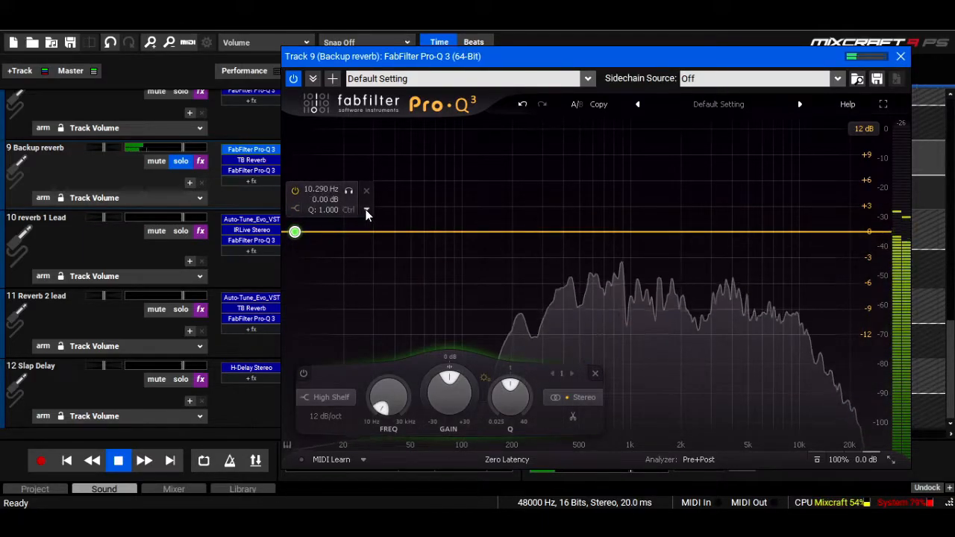
click(367, 211)
click(409, 258)
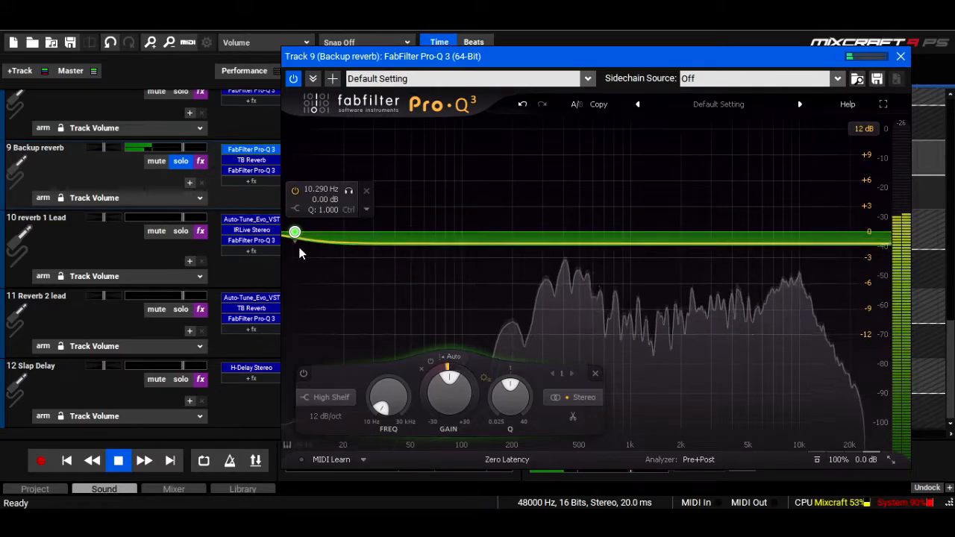
drag(294, 243, 290, 365)
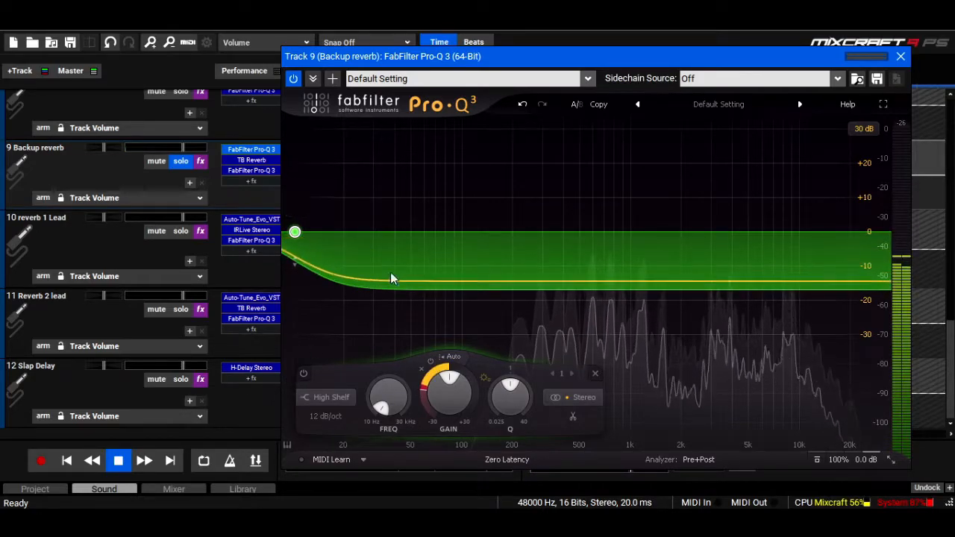
- Stop playback and set the sidechain source of the Backup reverb equalizer to the dry signal of the Lead track
key(space)
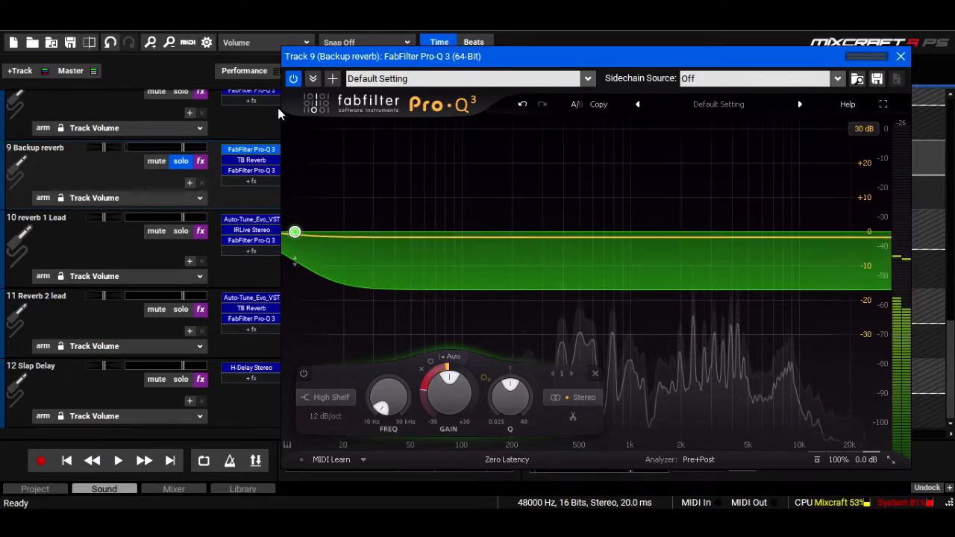
click(840, 78)
mouse_move(776, 137)
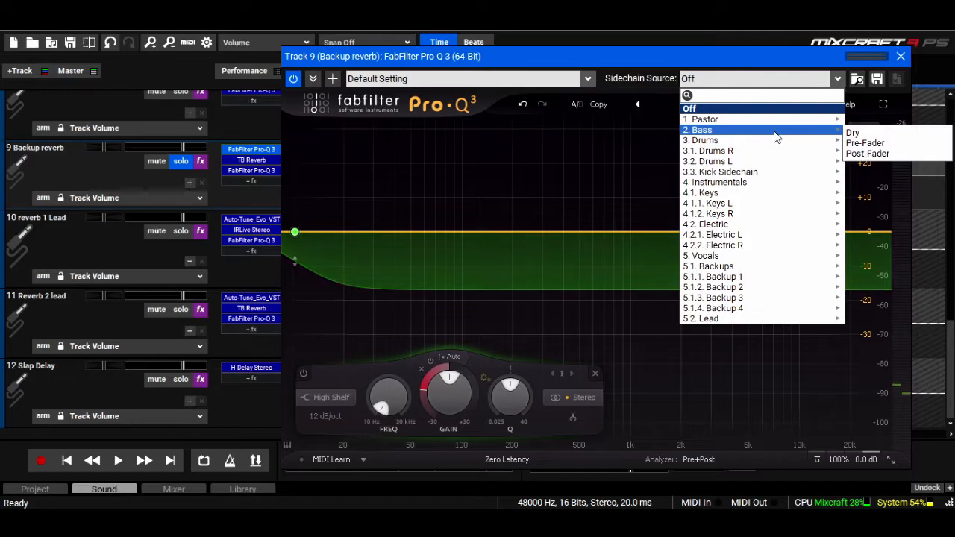
click(617, 65)
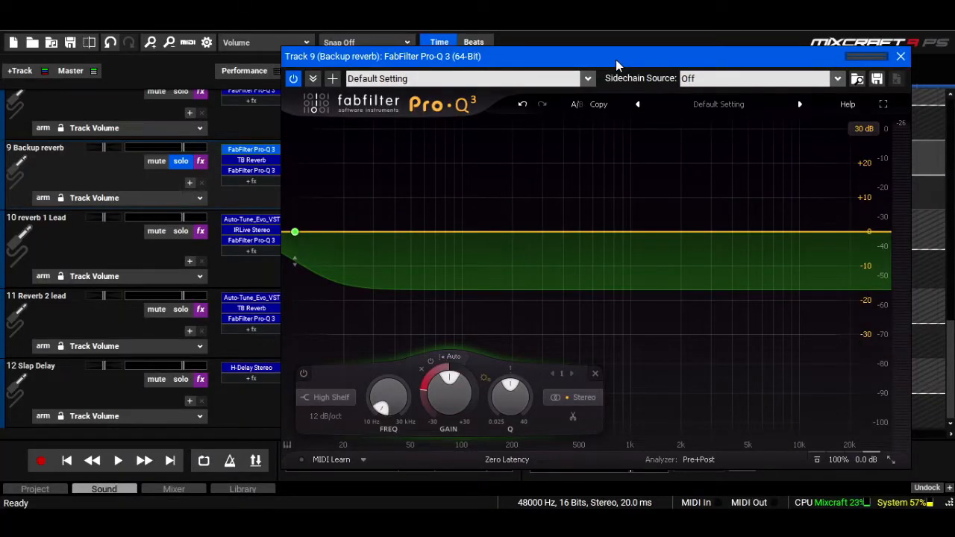
click(796, 81)
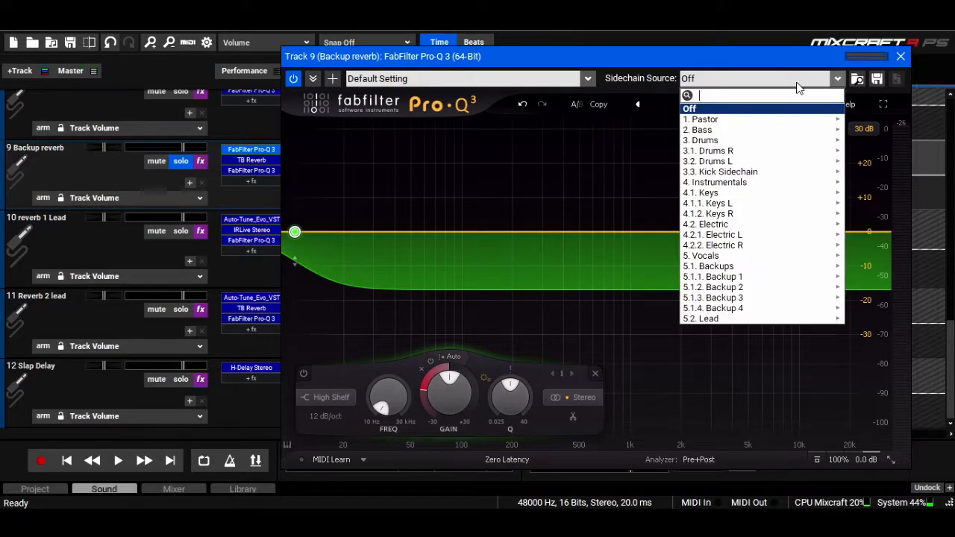
mouse_move(804, 320)
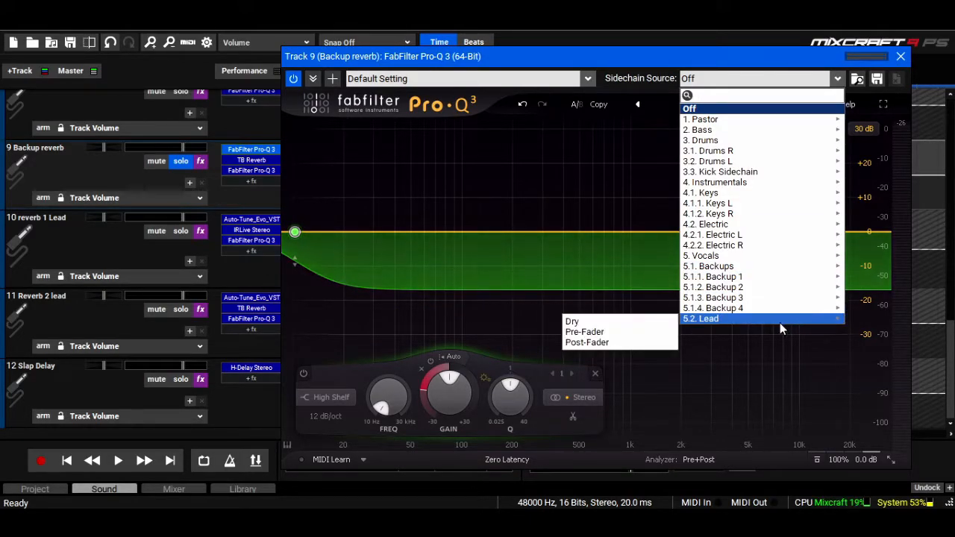
click(652, 327)
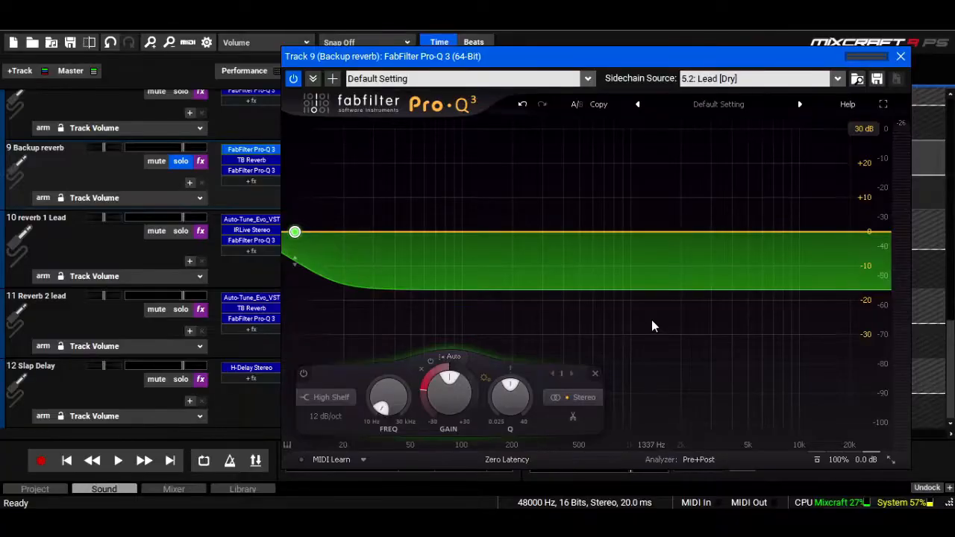
- Play from about 03:34 and trigger the dynamic shelf from the external sidechain with a manual threshold of -39.5 dB
drag(544, 50, 542, 175)
click(437, 77)
key(space)
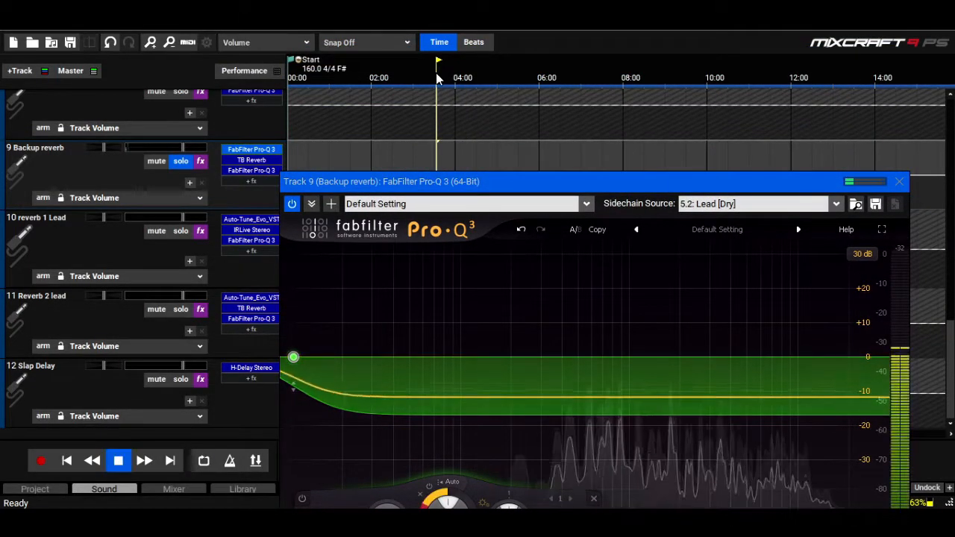
drag(523, 184, 504, 3)
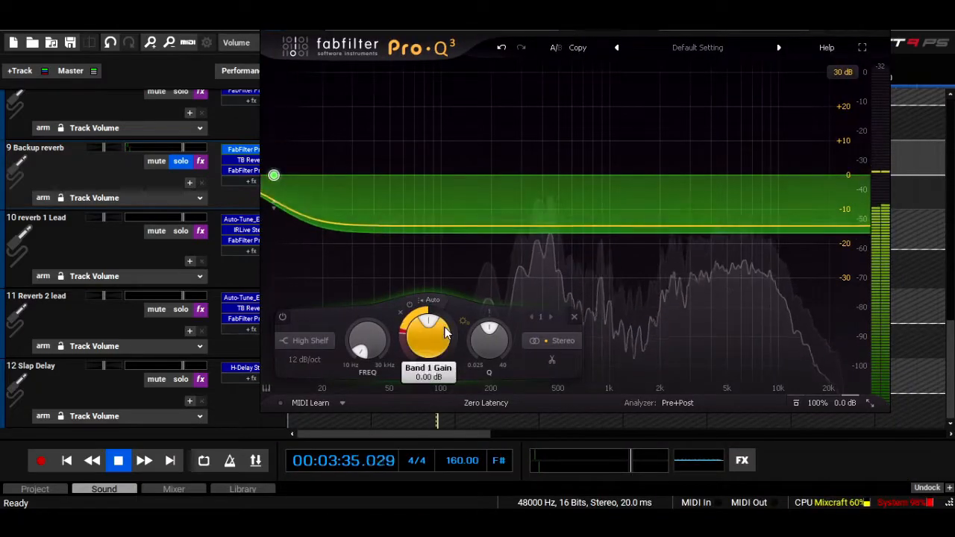
click(438, 301)
drag(468, 322, 469, 354)
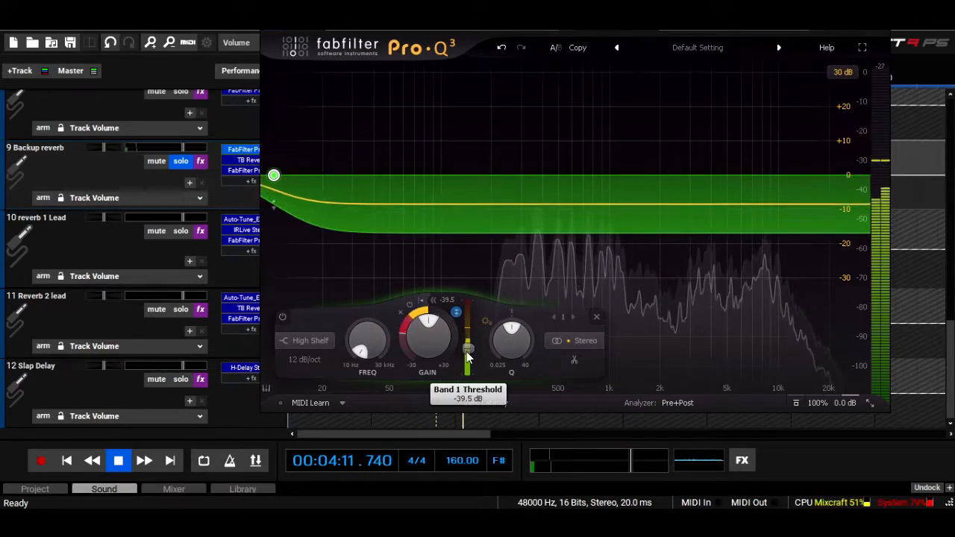
- Unsolo the Backup reverb track, extend its shelf's downward dynamic range to about 19.5 dB during playback, and close the equalizer
click(181, 164)
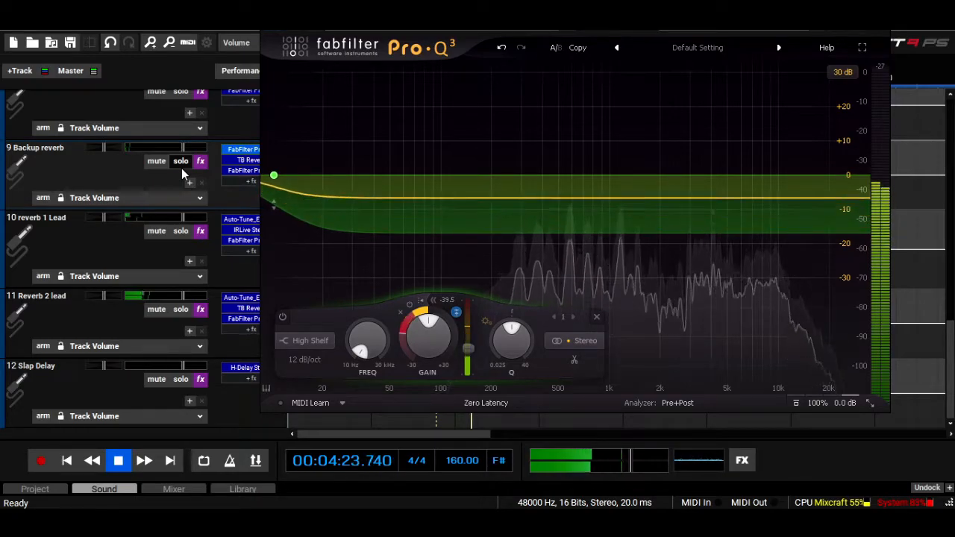
key(space)
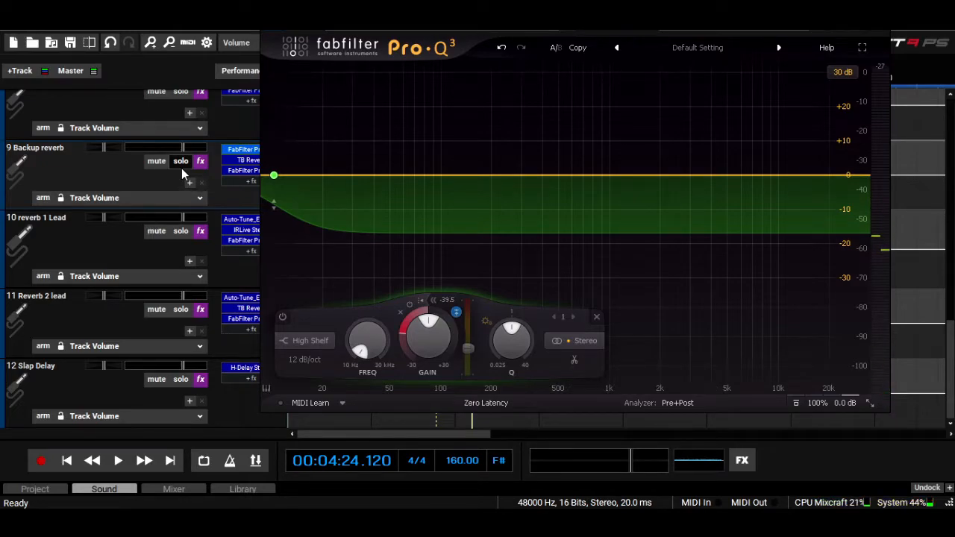
key(space)
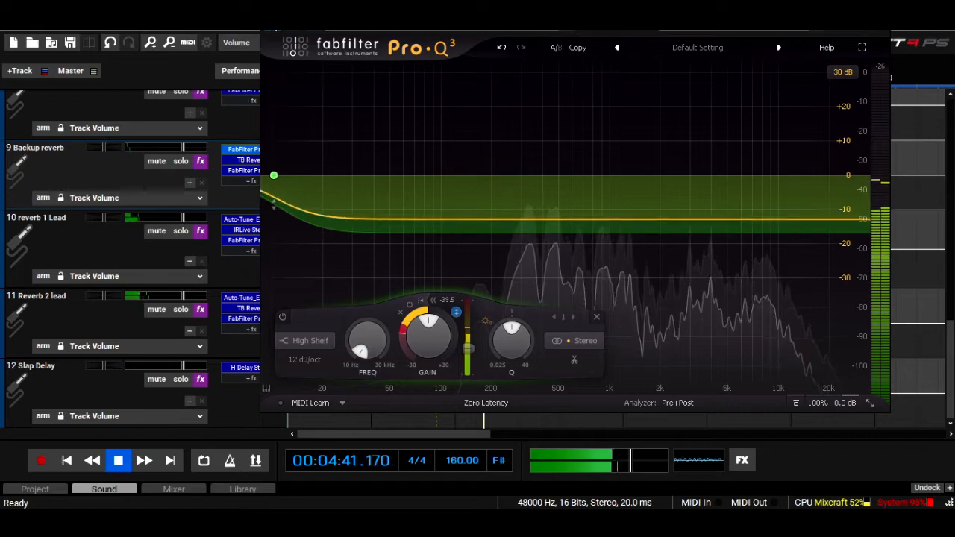
mouse_move(272, 205)
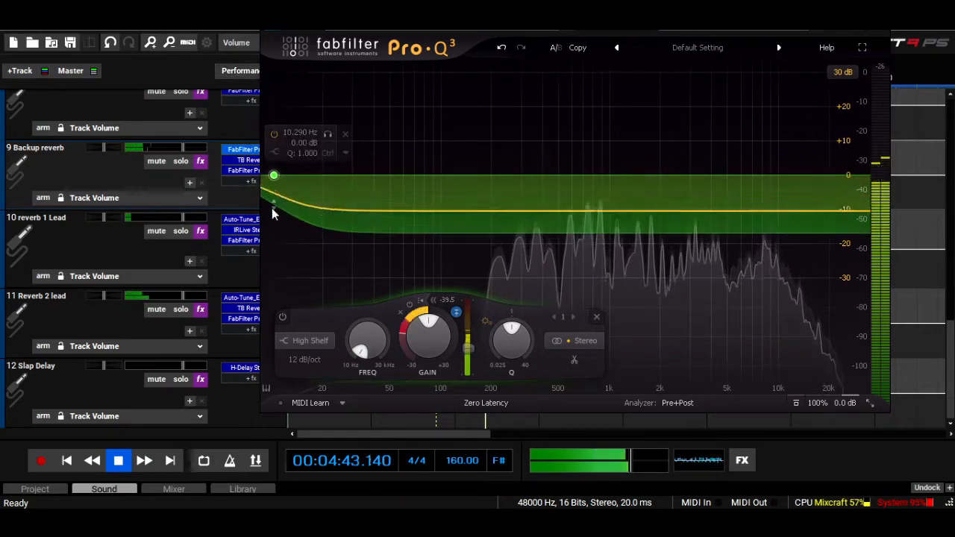
drag(273, 209, 273, 218)
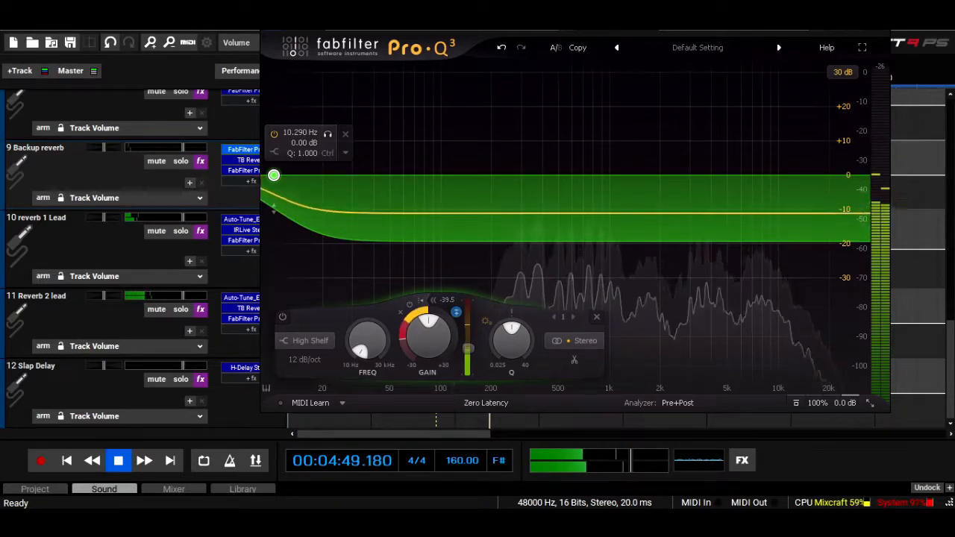
key(Escape)
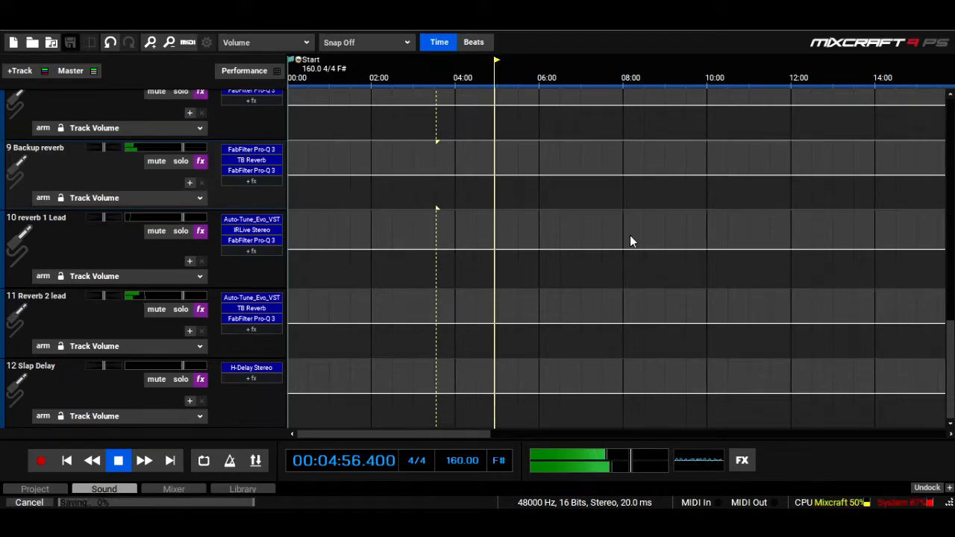
- Unsolo the Vocals group and play the full mix from about 03:38
scroll(437, 209, up, 10)
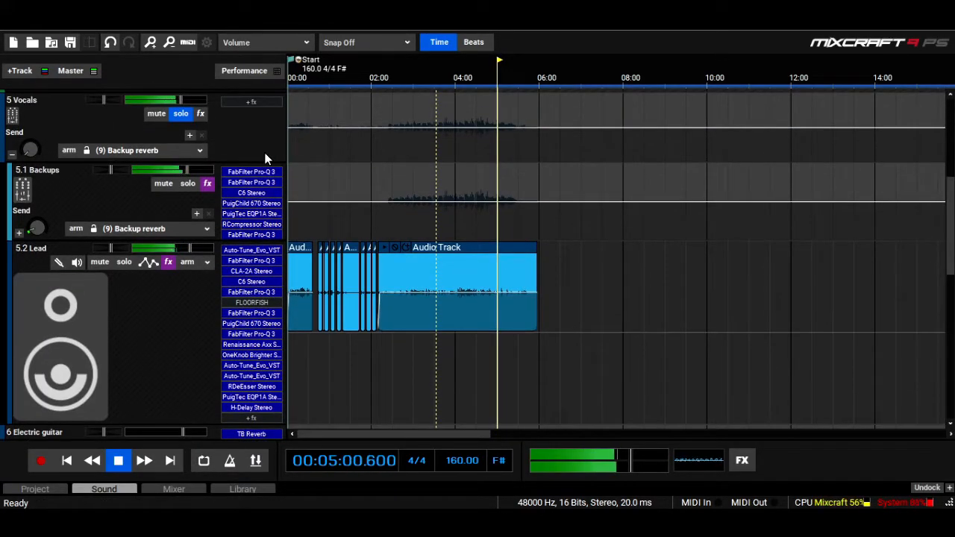
click(173, 116)
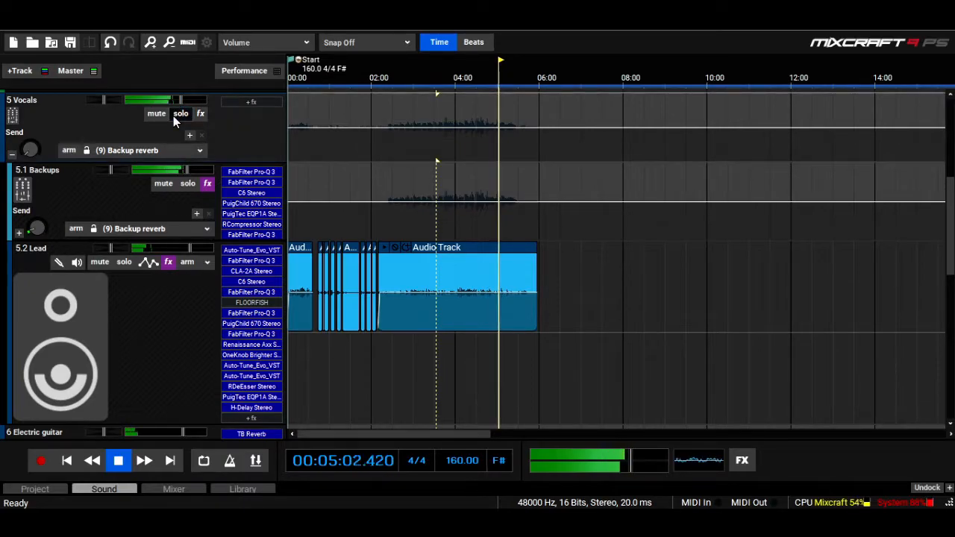
click(440, 79)
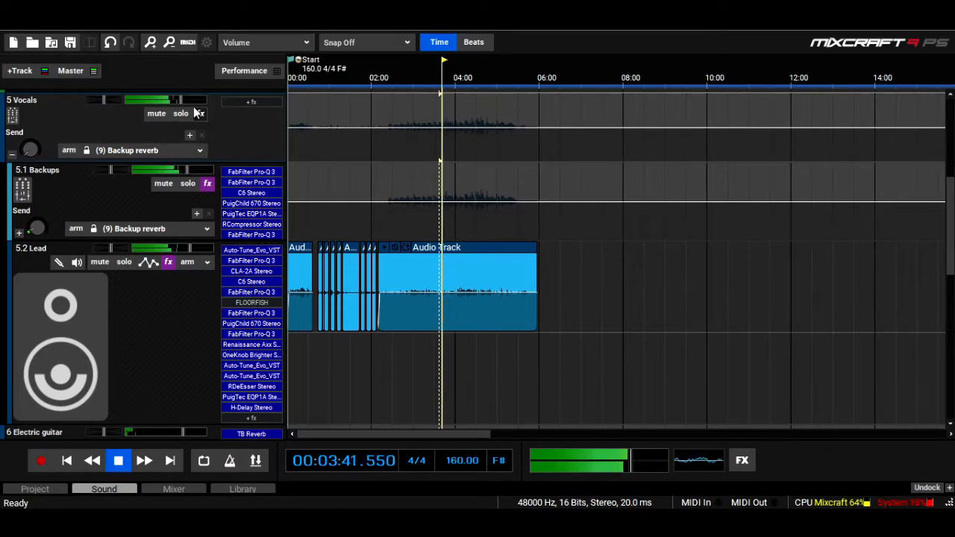
- Listen to the full mix from about 02:41, then stop playback
key(space)
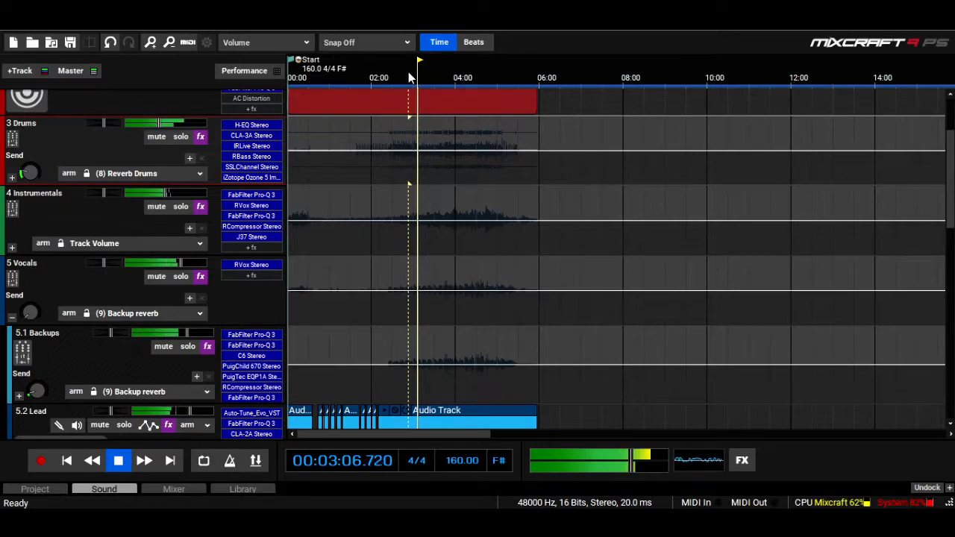
key(space)
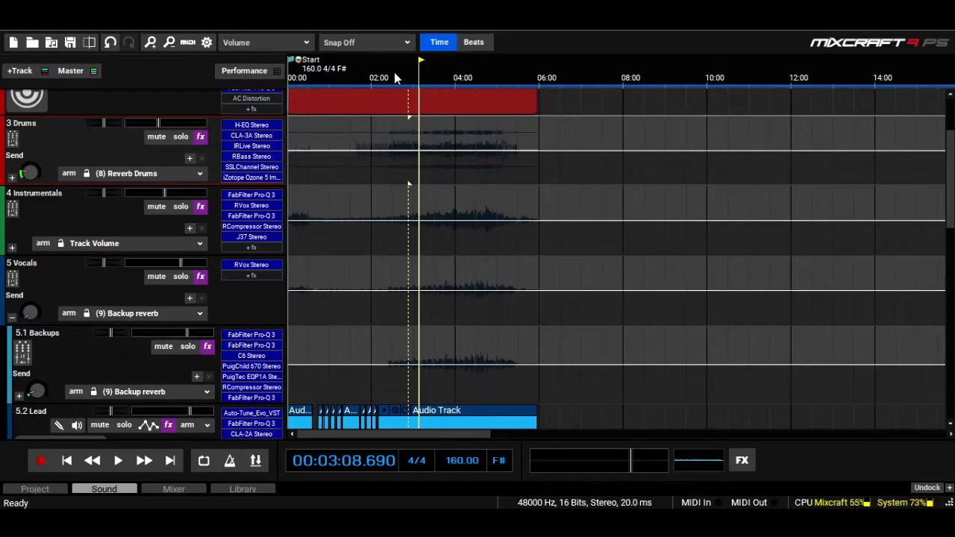
click(400, 75)
key(space)
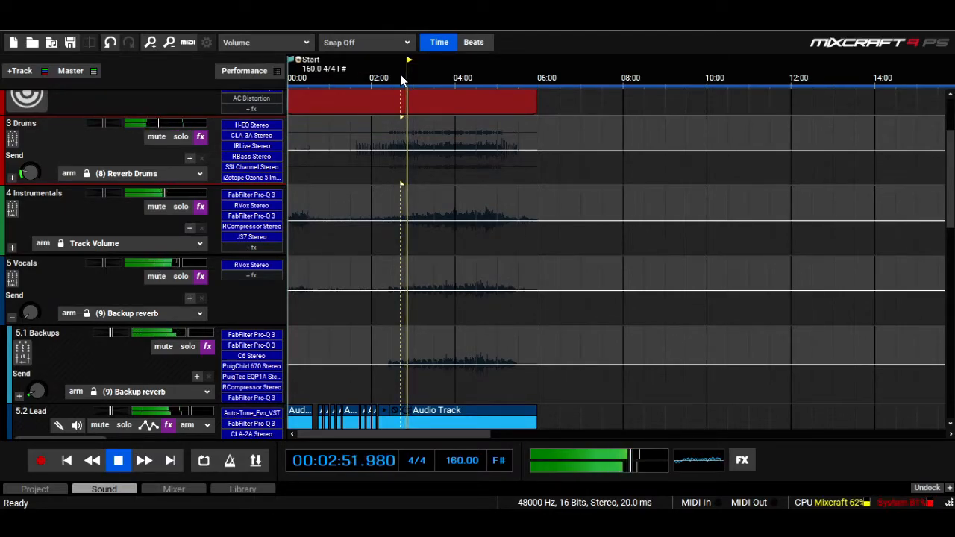
key(space)
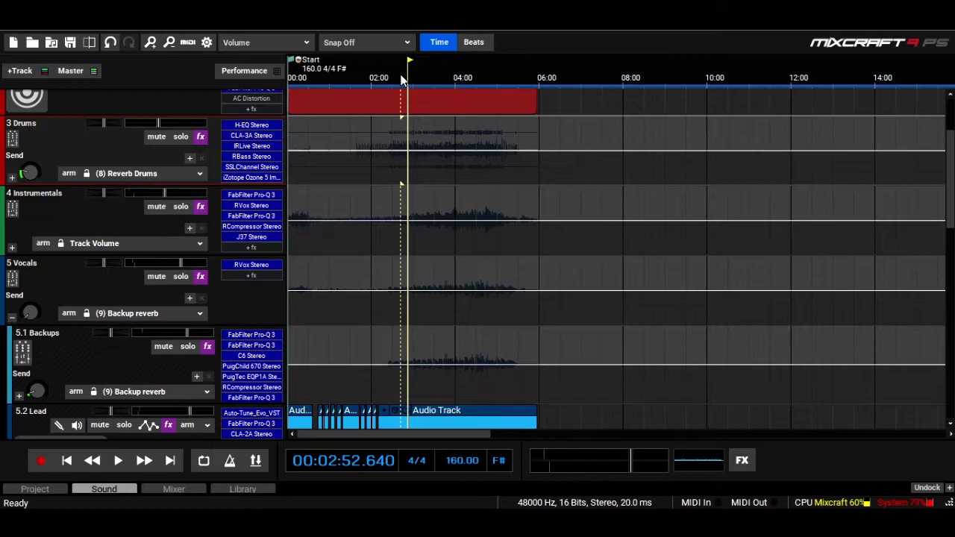
- Show the Lead track's reverb 1 Lead send lane, listen to the mix, and hide the lane again
scroll(952, 211, down, 5)
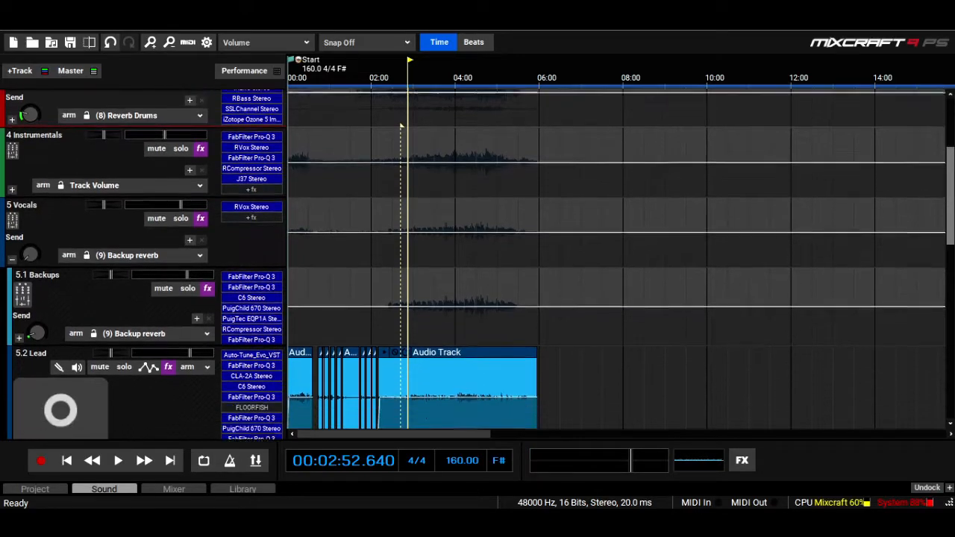
drag(952, 211, 951, 218)
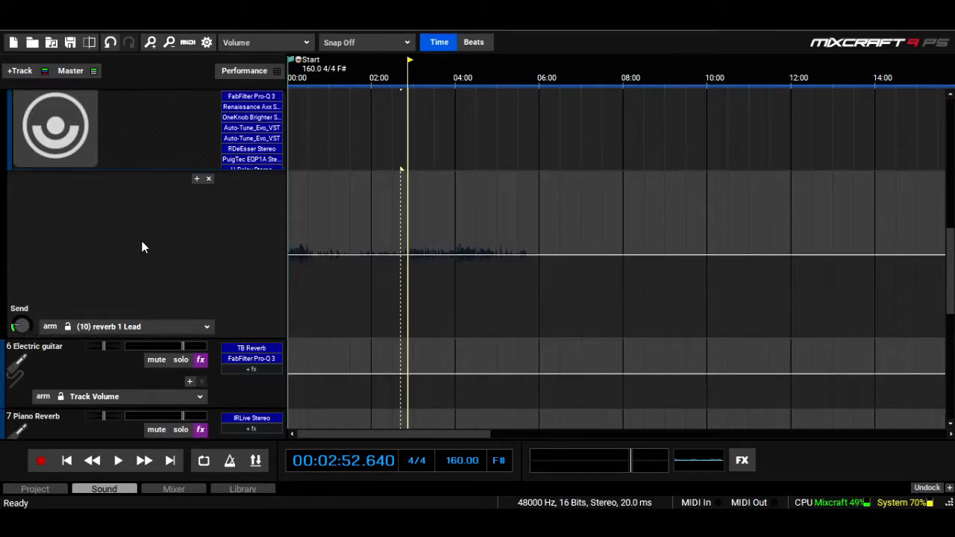
key(space)
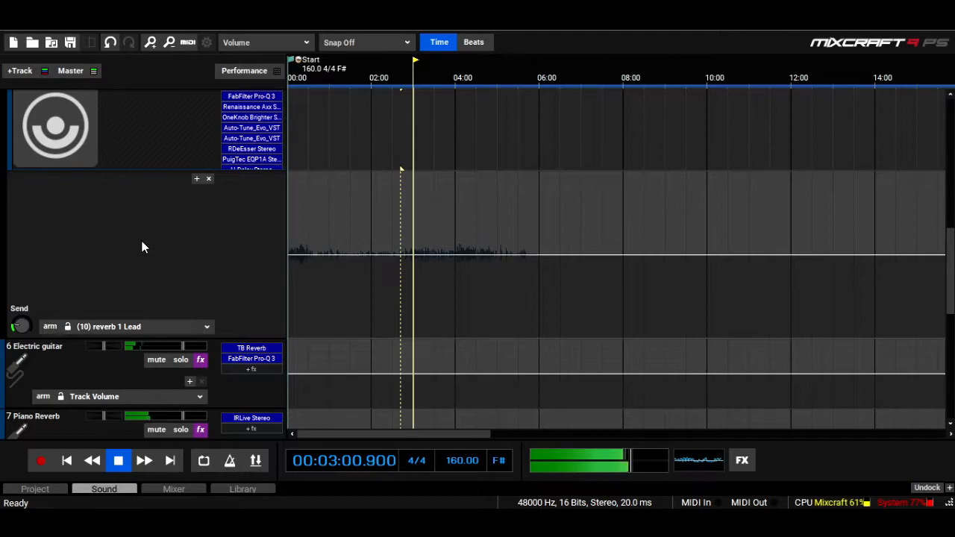
key(space)
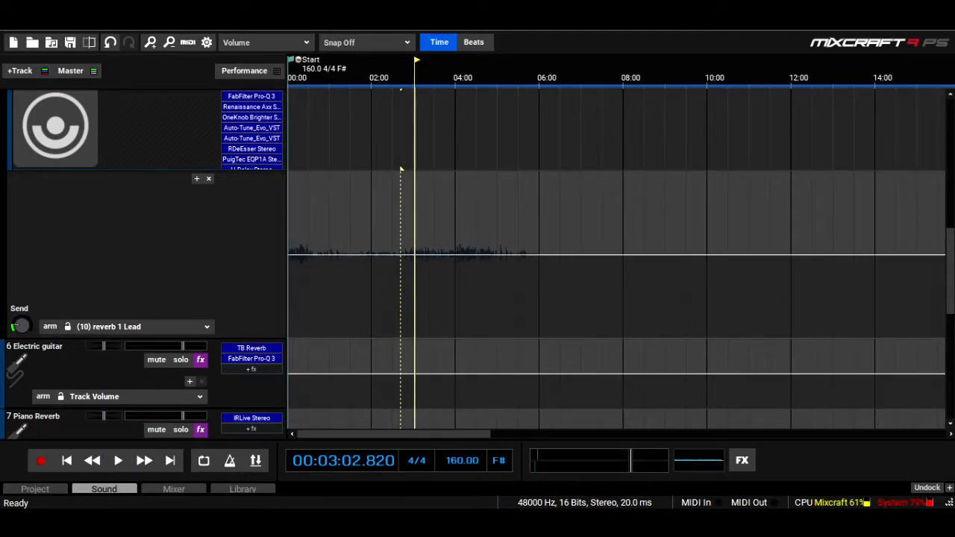
scroll(189, 125, up, 3)
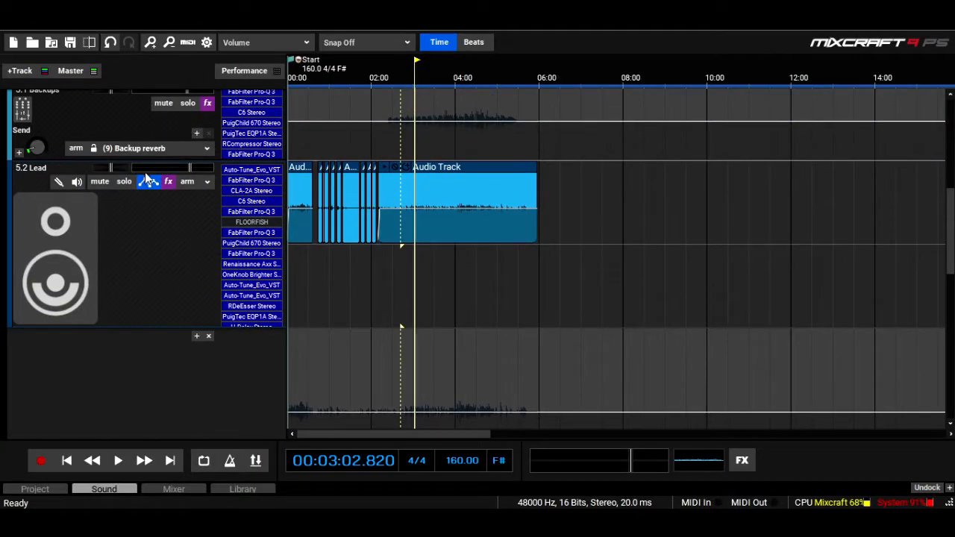
click(148, 180)
- Set the Bass track volume to -4.1 dB and play the mix from about 02:25
drag(950, 249, 950, 112)
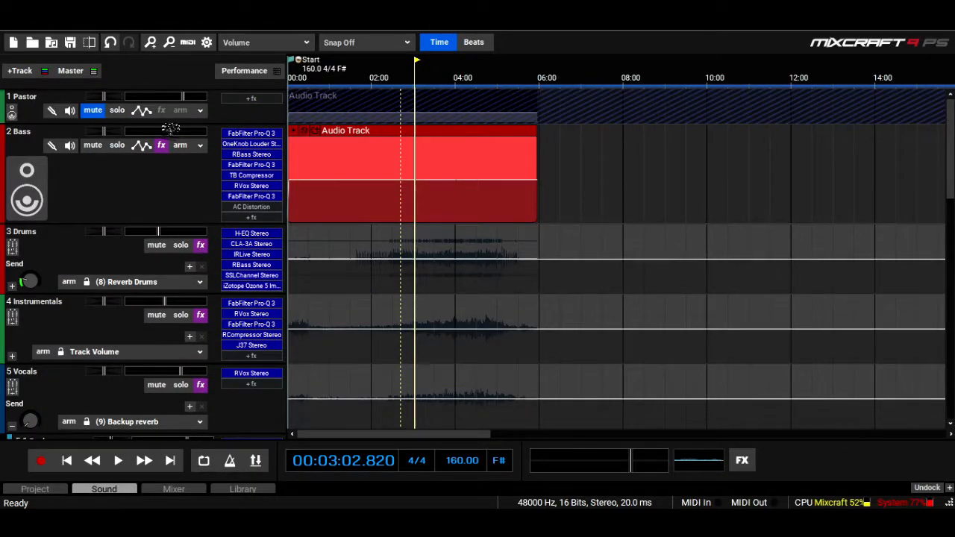
mouse_move(171, 130)
drag(172, 129, 186, 129)
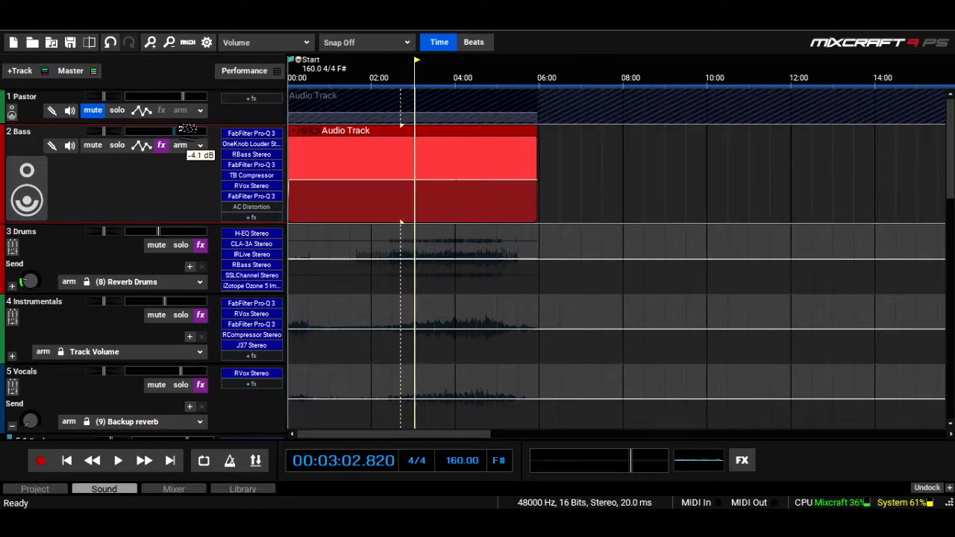
drag(188, 129, 188, 132)
click(389, 78)
key(space)
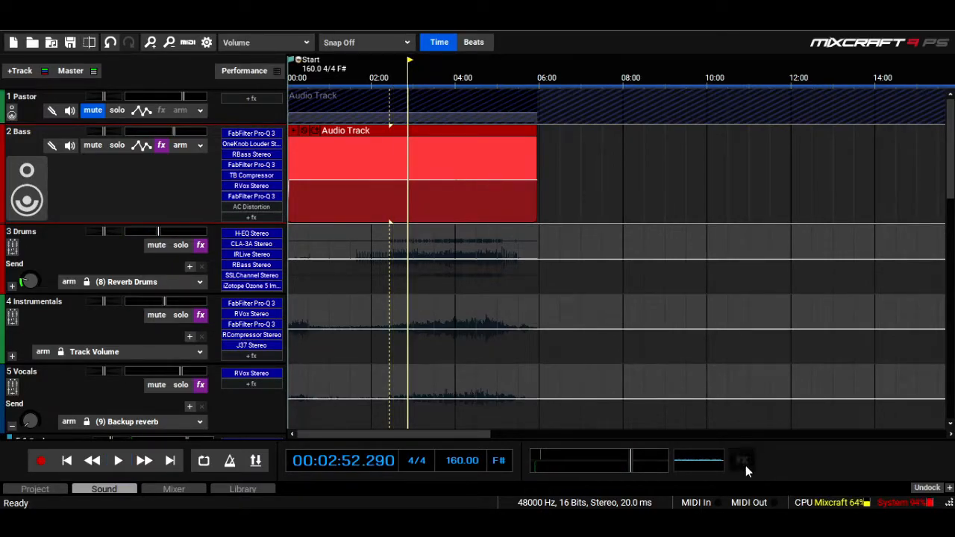
- Add the RBass Stereo effect to the master track
click(744, 461)
text(rba)
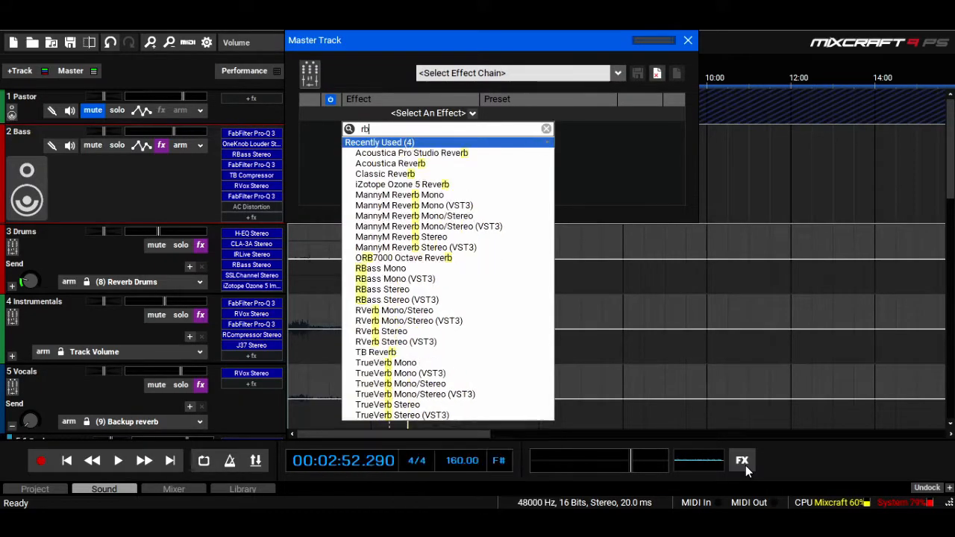
key(Down)
key(Down)
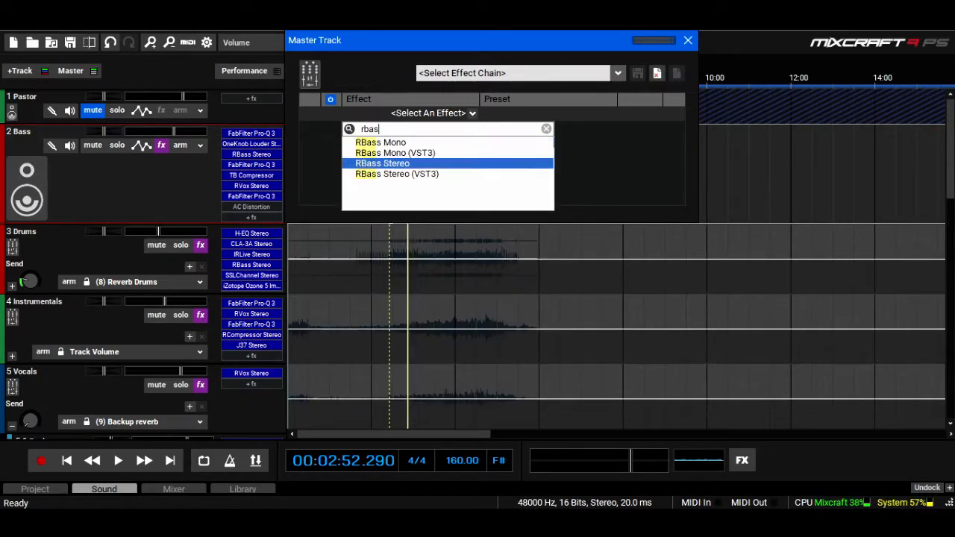
text(s)
key(Return)
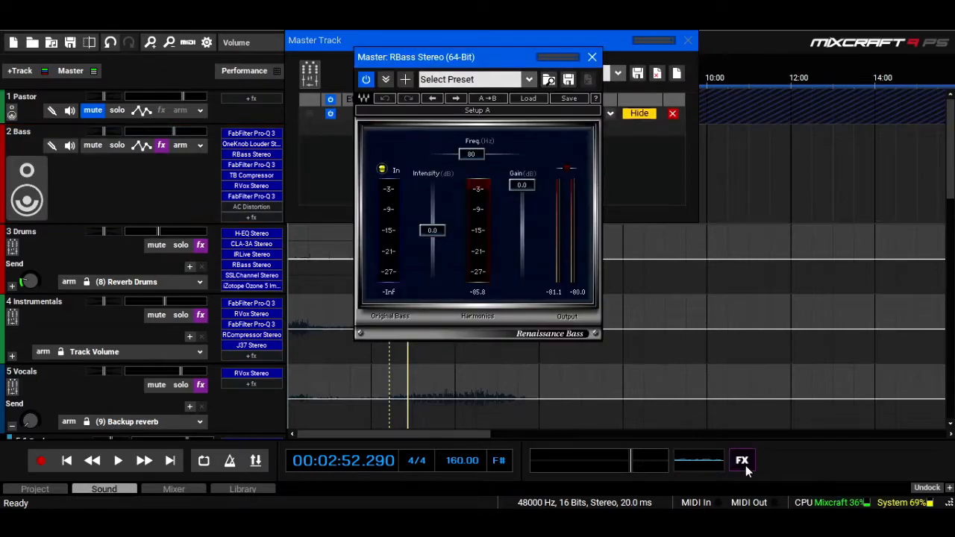
- Set the master RBass intensity to -24.0 dB and its frequency to 55 Hz, then close the effect windows
drag(436, 233, 436, 275)
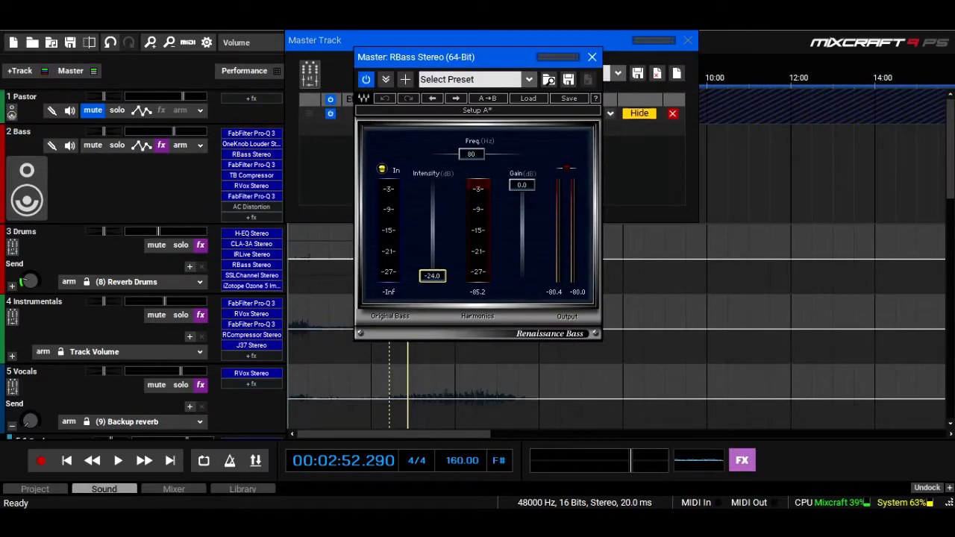
drag(471, 154, 470, 157)
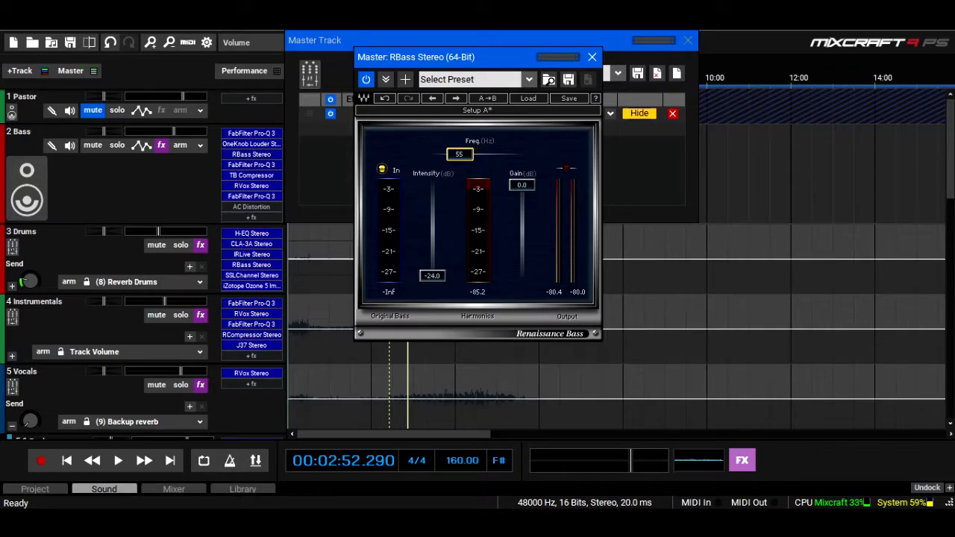
click(594, 56)
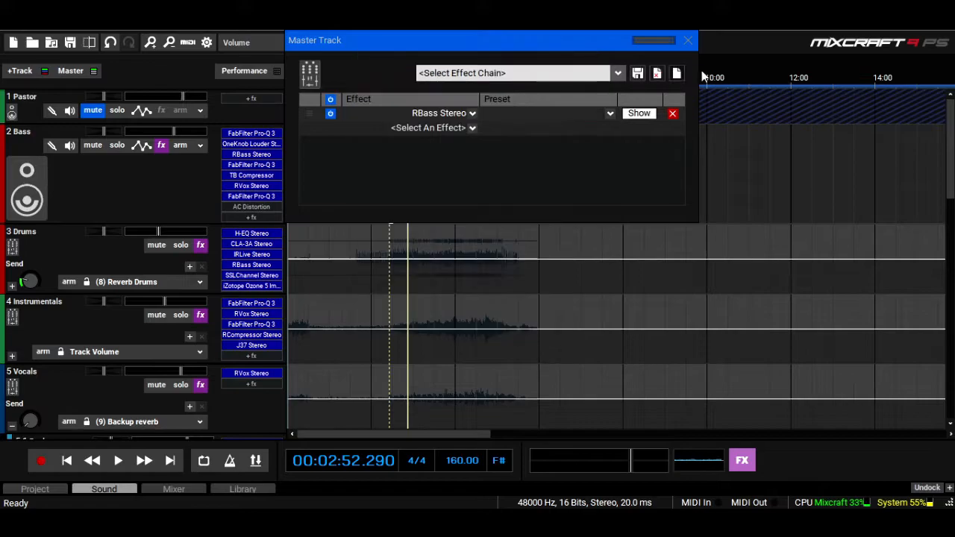
click(687, 41)
- Play the full mix from about 02:38, stop, and return the playhead to that point
click(399, 73)
key(space)
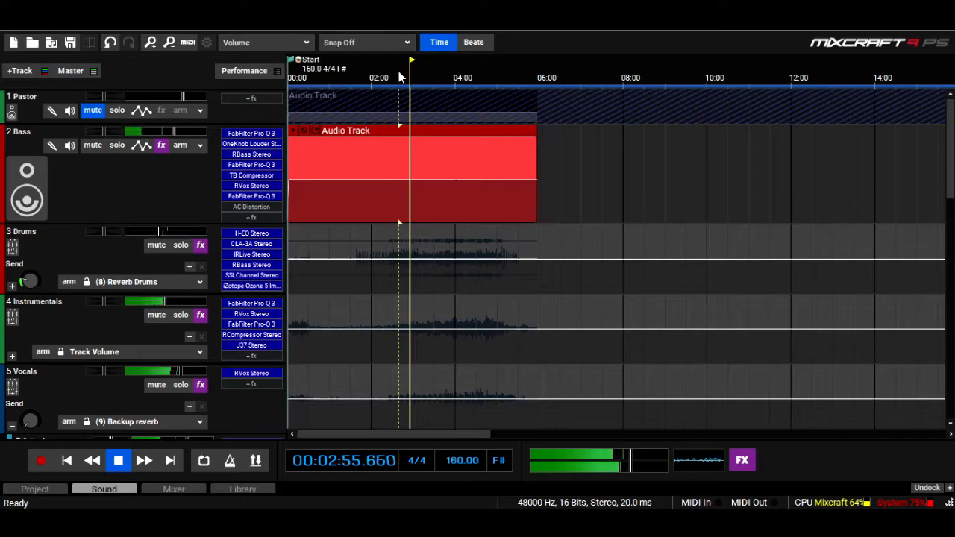
key(space)
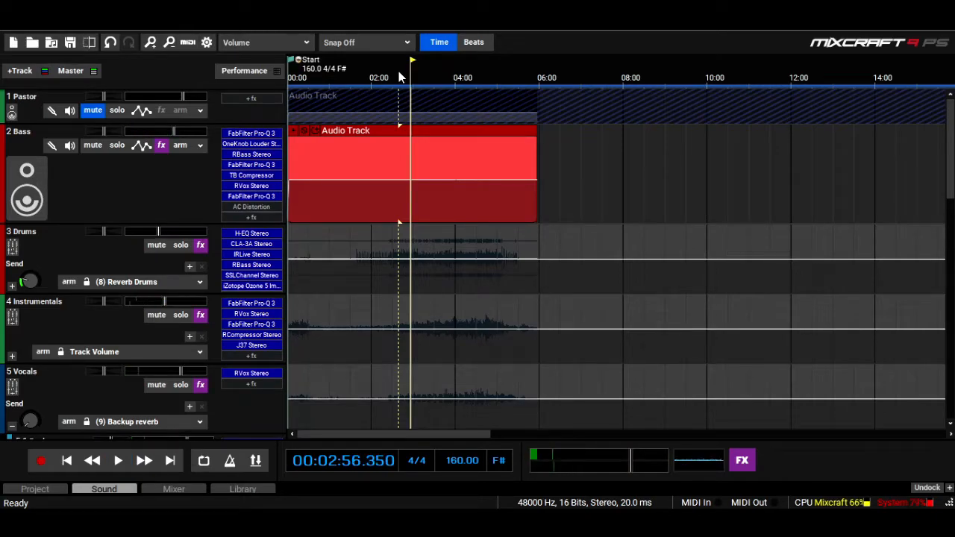
click(398, 73)
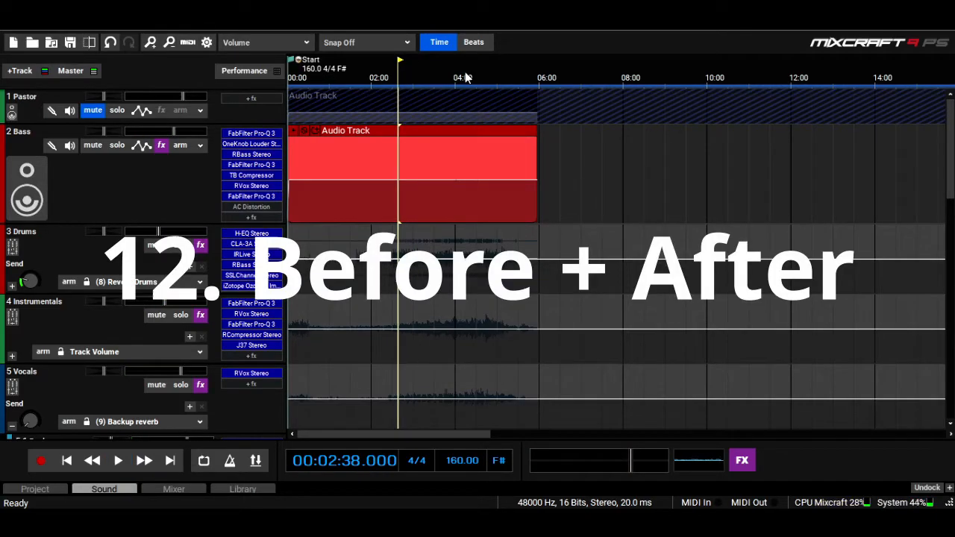